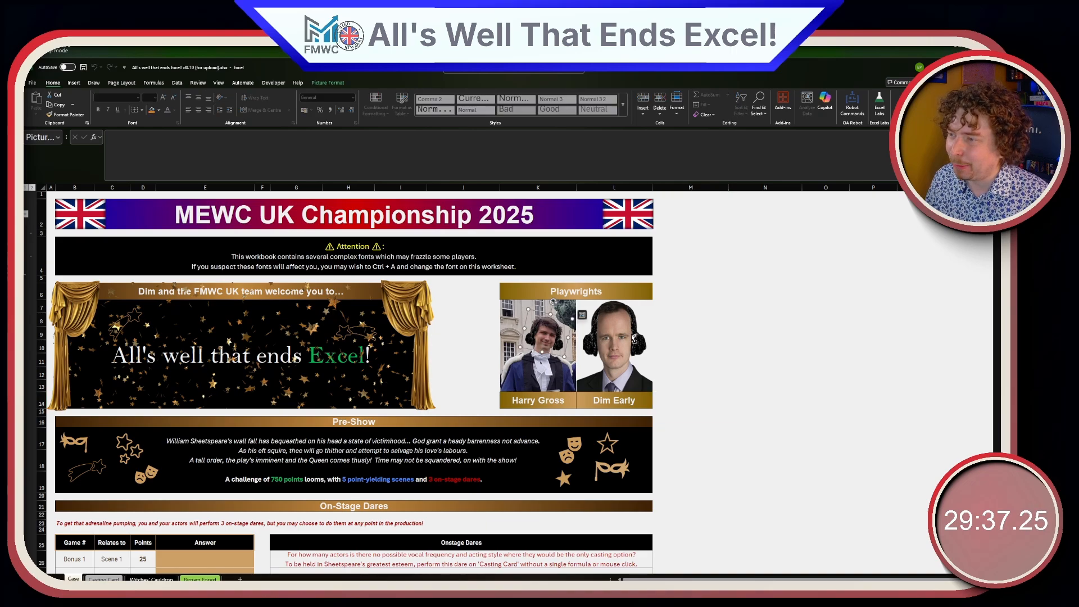
- Try to move the headphones picture off the second playwright's portrait
{"action": "left_click", "coordinate": [634, 339], "text": "ctrl"}
{"action": "left_click_drag", "start_coordinate": [649, 337], "coordinate": [862, 355]}
{"action": "key", "text": "ctrl+z"}
{"action": "left_click", "coordinate": [865, 371]}
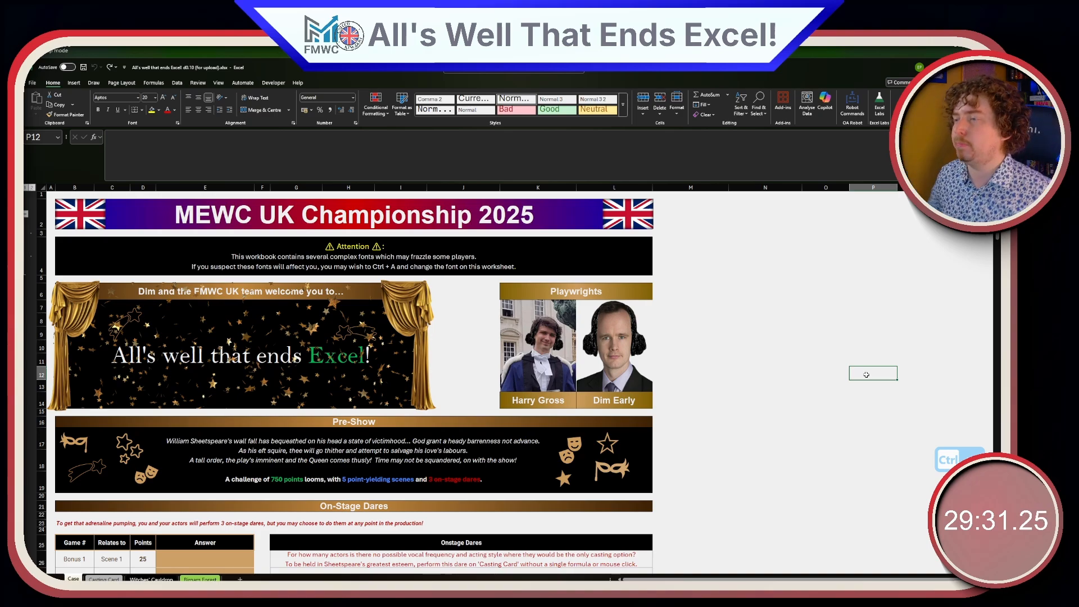
{"action": "left_click", "coordinate": [766, 383]}
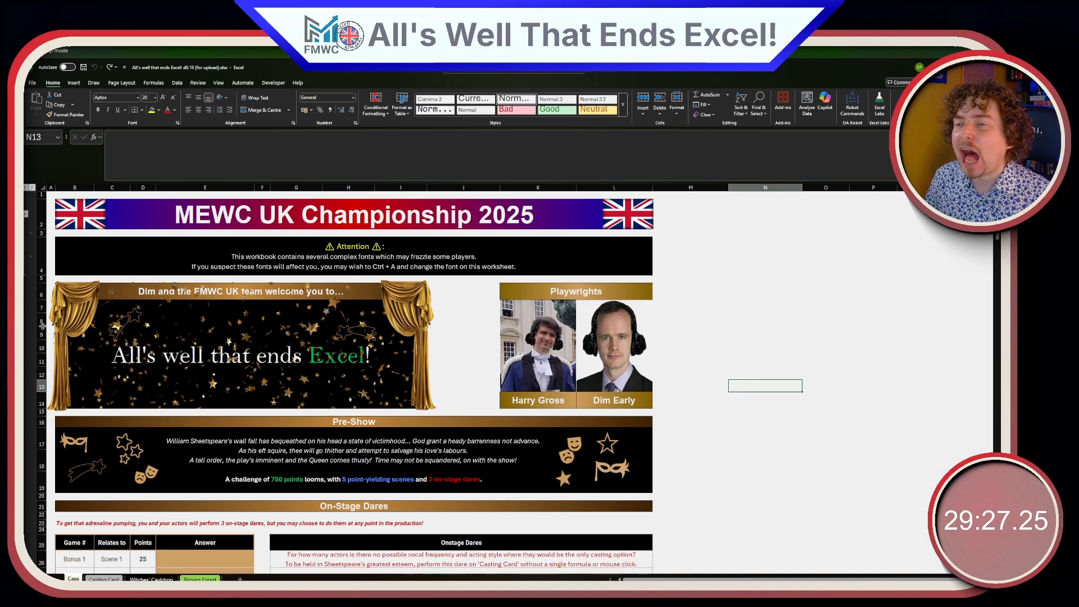
{"action": "left_click", "coordinate": [155, 325]}
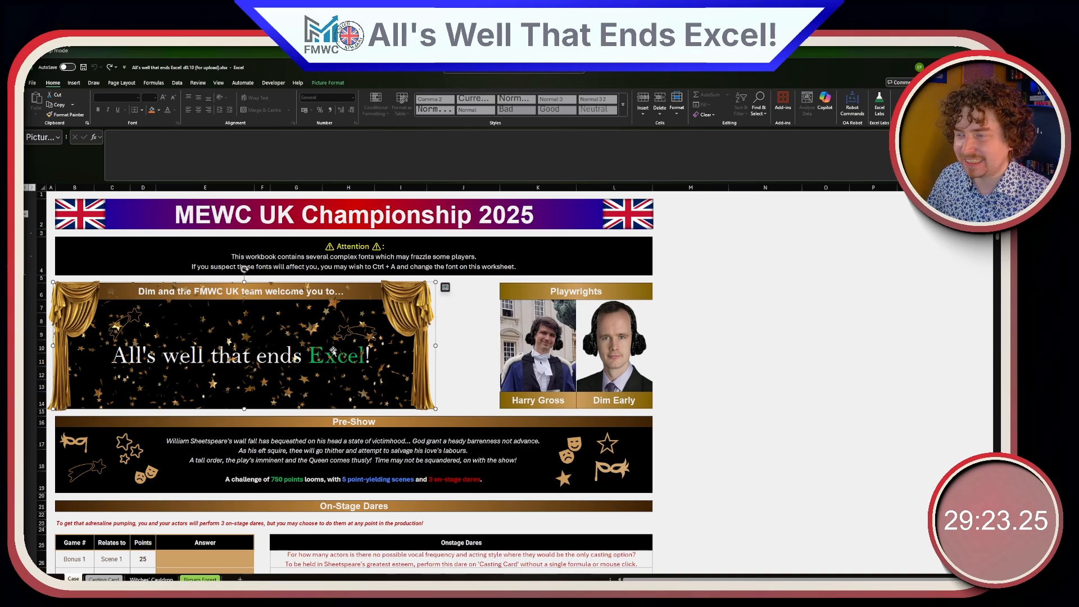
{"action": "left_click", "coordinate": [343, 262]}
{"action": "left_click", "coordinate": [737, 291]}
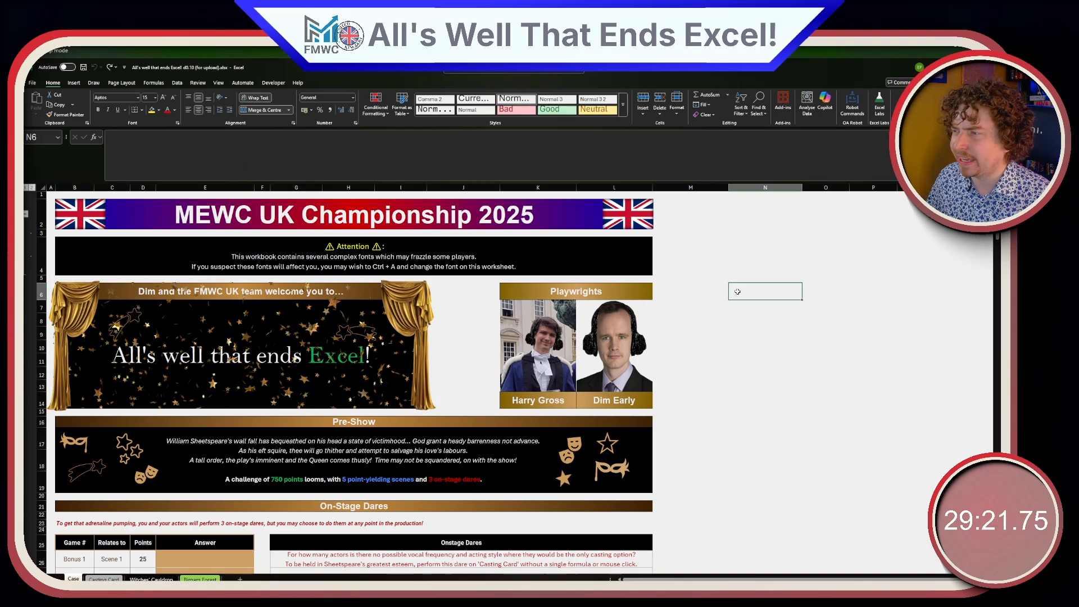
{"action": "left_click", "coordinate": [563, 254]}
{"action": "left_click", "coordinate": [750, 308]}
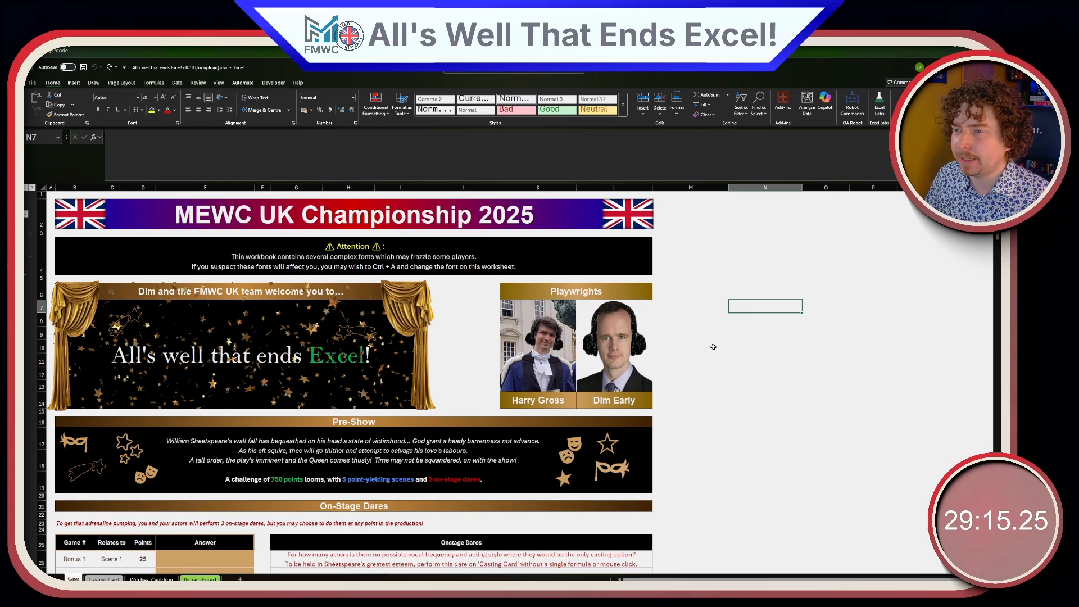
- Change the font of all cells on the Case worksheet to Aptos Narrow
{"action": "scroll", "coordinate": [713, 347], "scroll_direction": "down", "scroll_amount": 20}
{"action": "scroll", "coordinate": [713, 346], "scroll_direction": "down", "scroll_amount": 20}
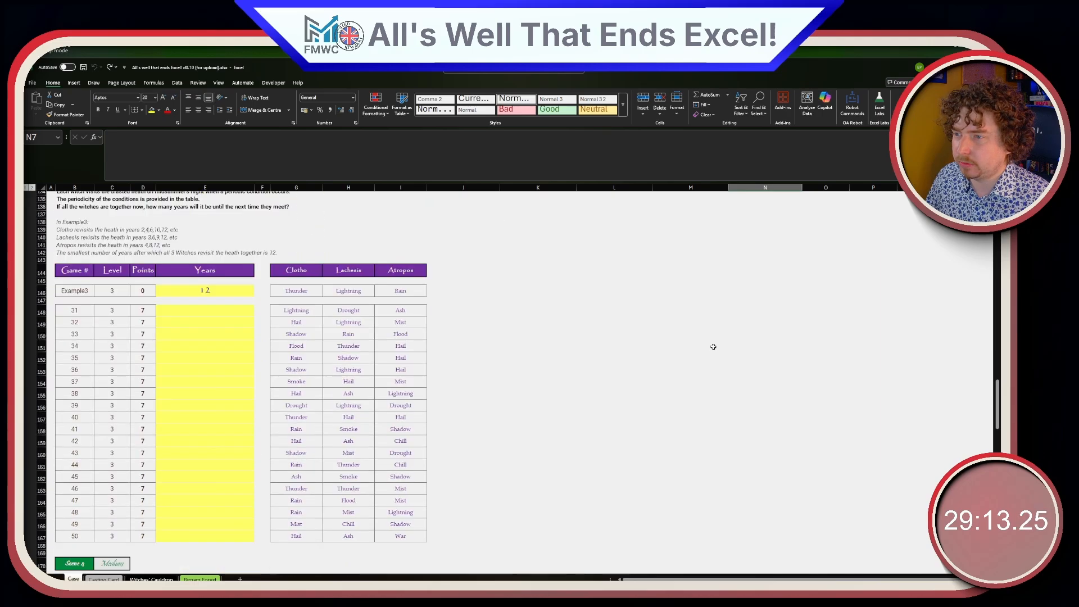
{"action": "scroll", "coordinate": [713, 346], "scroll_direction": "down", "scroll_amount": 16}
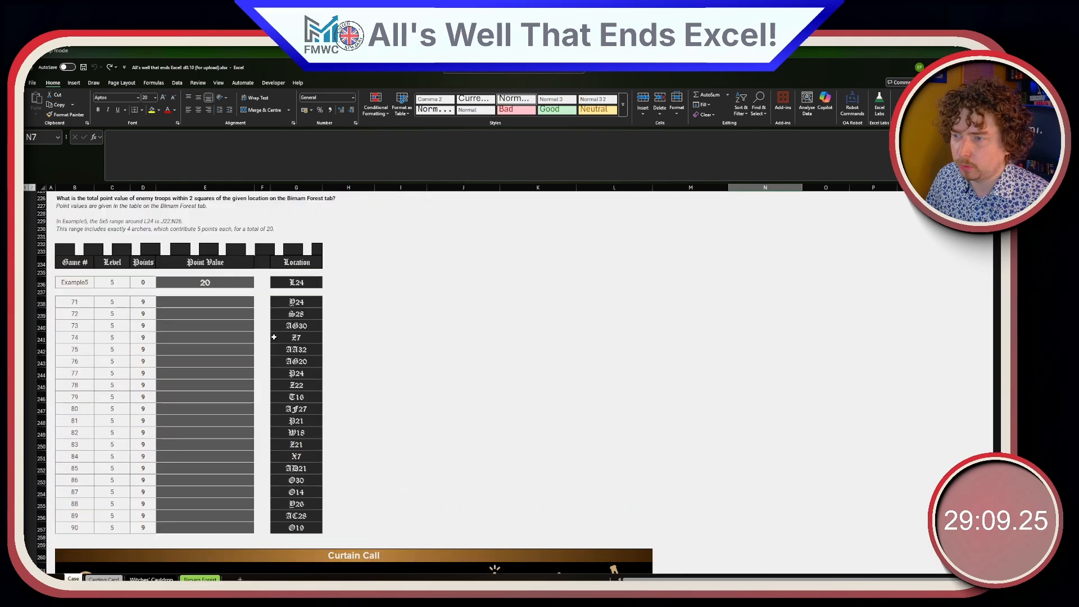
{"action": "left_click", "coordinate": [273, 337]}
{"action": "scroll", "coordinate": [445, 405], "scroll_direction": "up", "scroll_amount": 20}
{"action": "left_click", "coordinate": [703, 280]}
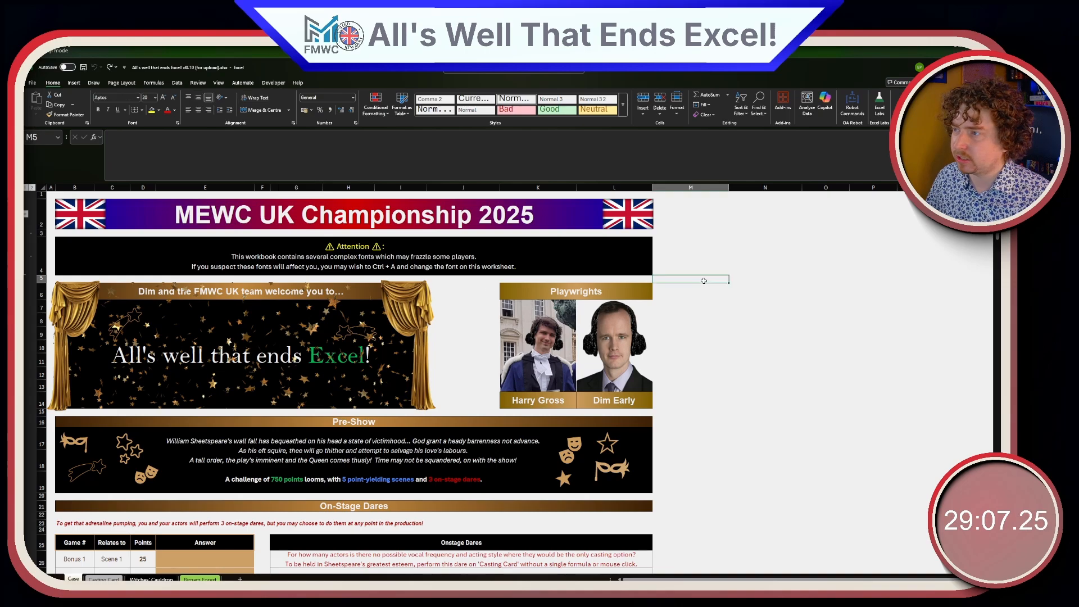
{"action": "key", "text": "ctrl+a"}
{"action": "left_click", "coordinate": [138, 97]}
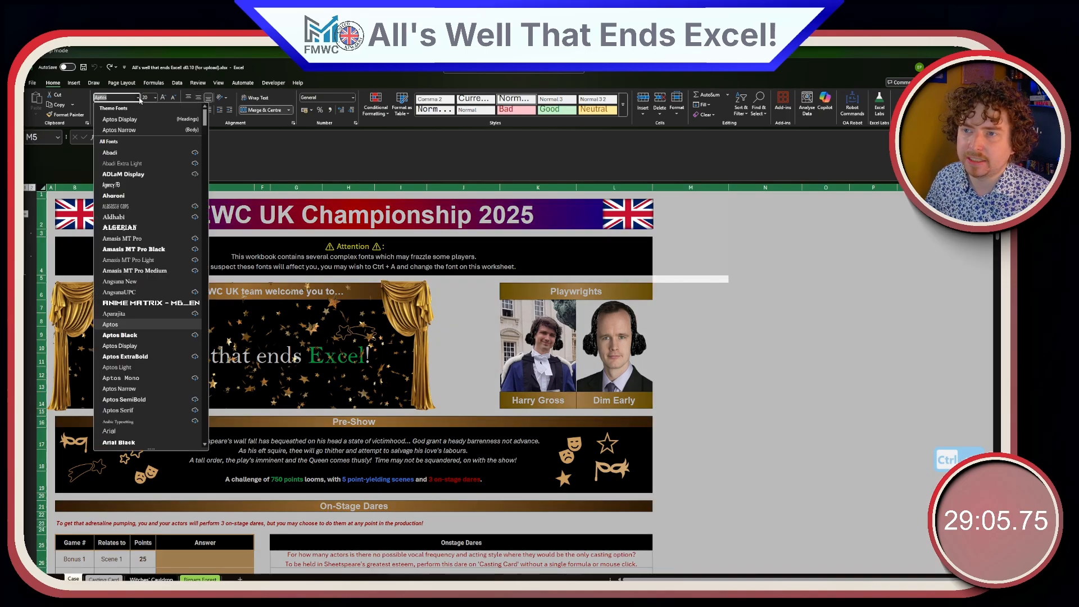
{"action": "left_click", "coordinate": [127, 130]}
{"action": "left_click", "coordinate": [784, 349]}
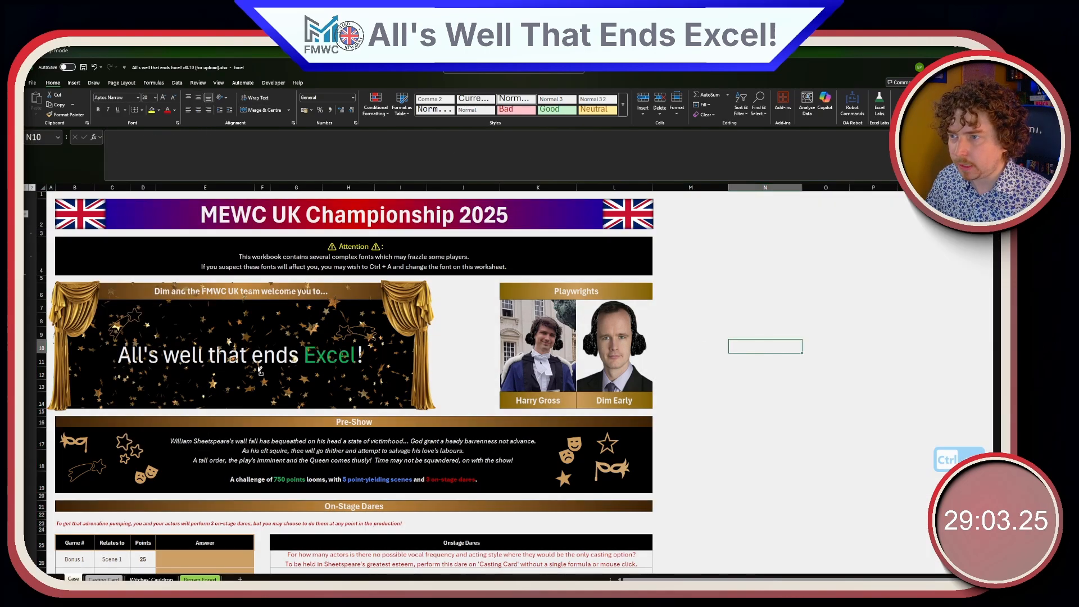
- Read the Case worksheet's introduction, the Pre-Show text and the On-Stage Dares up to the start of Scene 1
{"action": "scroll", "coordinate": [259, 371], "scroll_direction": "up", "scroll_amount": 2}
{"action": "scroll", "coordinate": [747, 397], "scroll_direction": "down", "scroll_amount": 1}
{"action": "scroll", "coordinate": [818, 396], "scroll_direction": "left", "scroll_amount": 1}
{"action": "scroll", "coordinate": [644, 397], "scroll_direction": "up", "scroll_amount": 3}
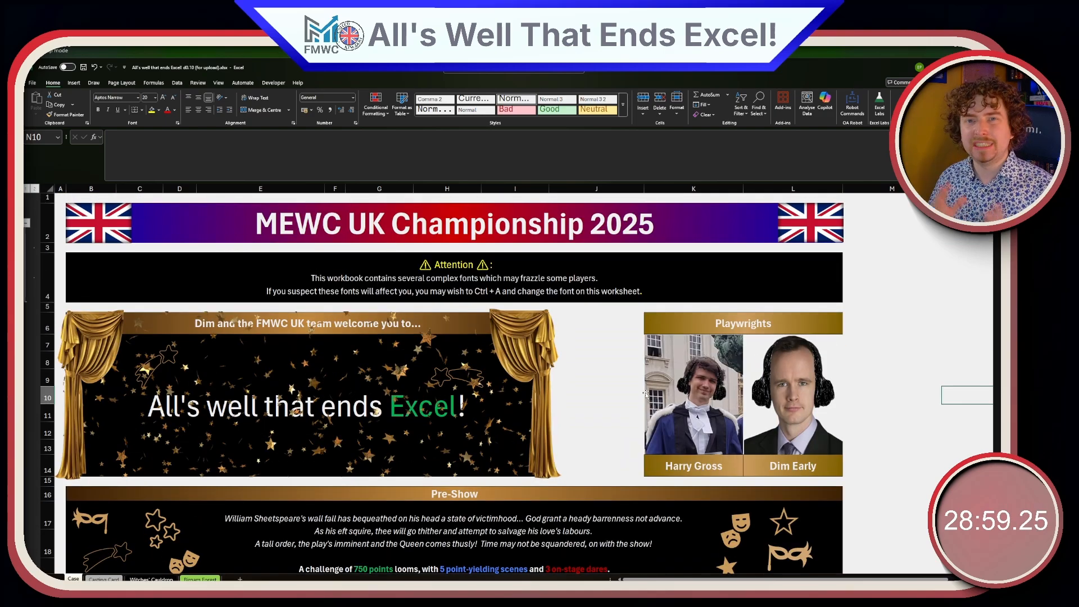
{"action": "scroll", "coordinate": [645, 394], "scroll_direction": "down", "scroll_amount": 3}
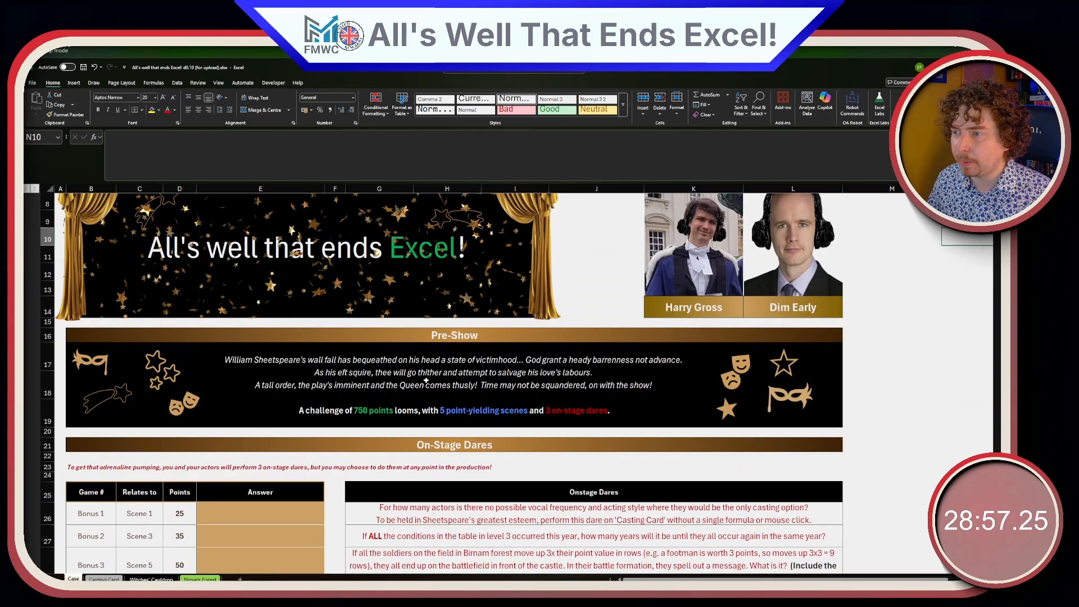
{"action": "left_click", "coordinate": [426, 381]}
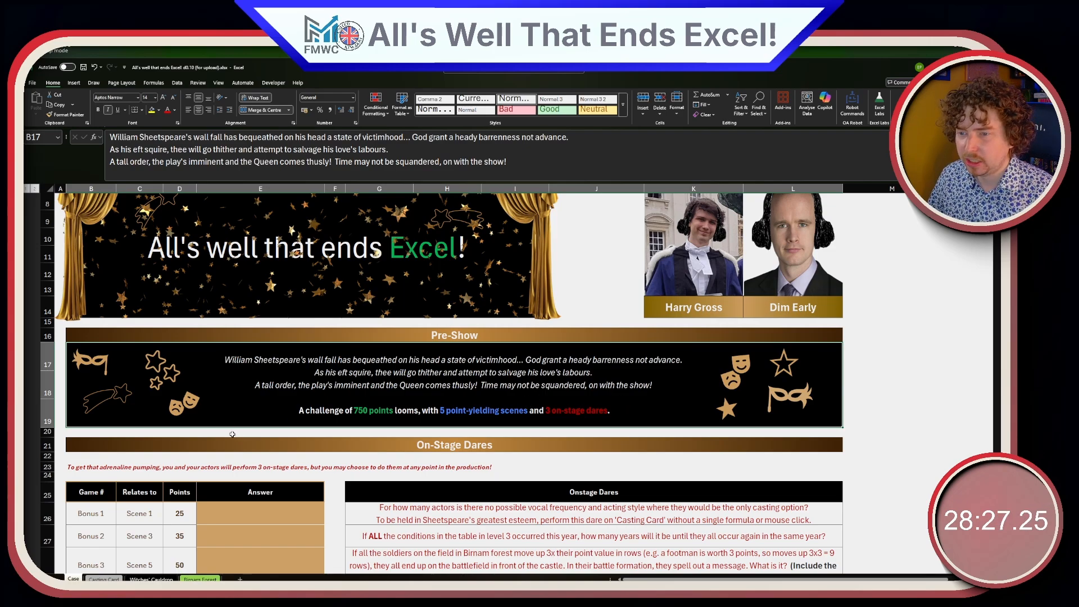
{"action": "scroll", "coordinate": [387, 406], "scroll_direction": "down", "scroll_amount": 1}
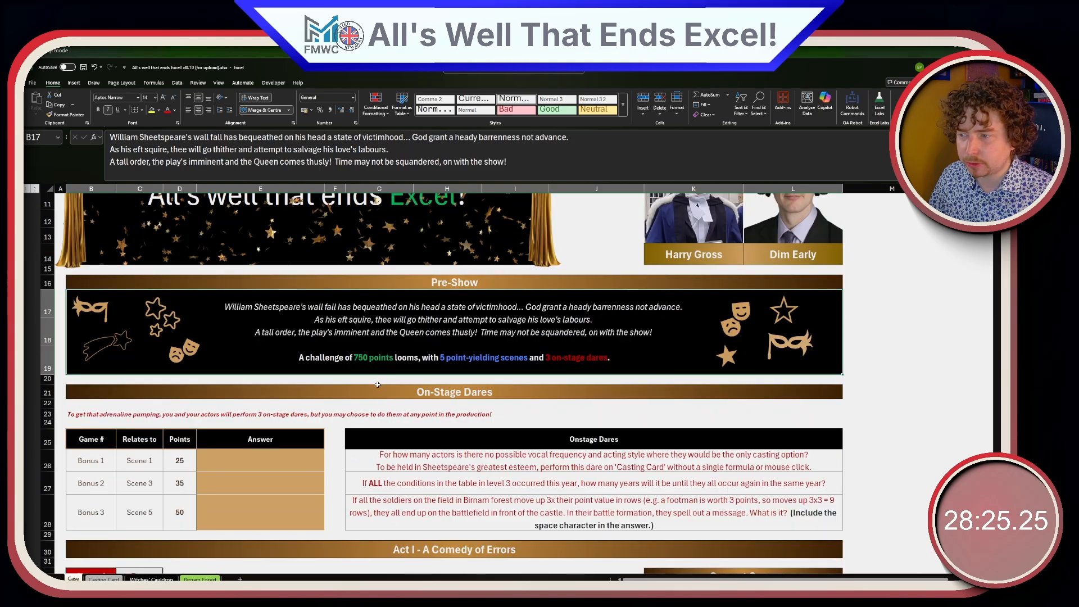
{"action": "left_click", "coordinate": [423, 396]}
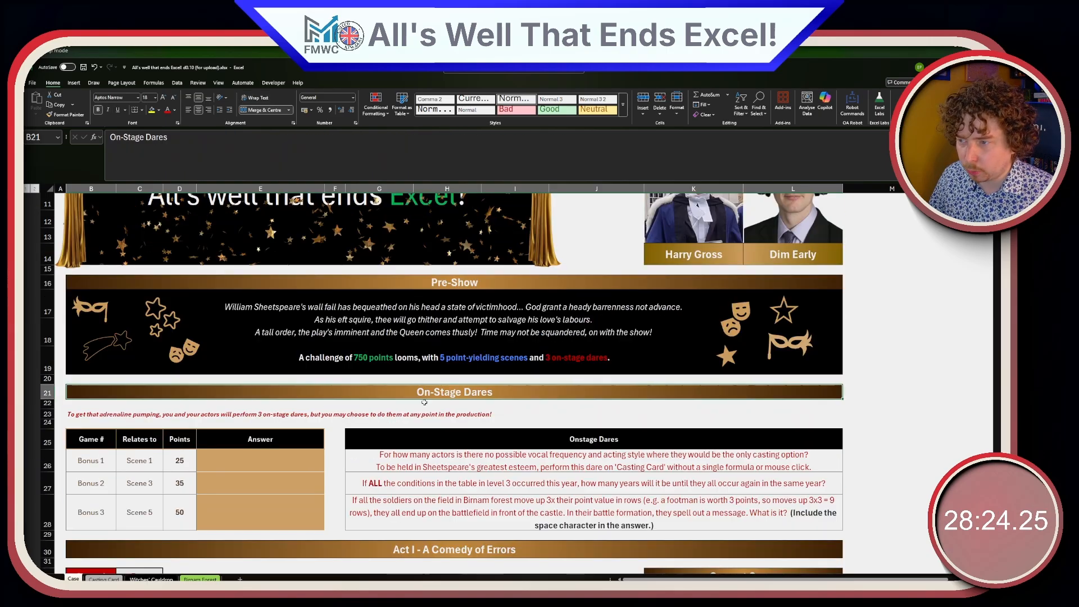
{"action": "left_click", "coordinate": [421, 444]}
{"action": "scroll", "coordinate": [321, 471], "scroll_direction": "down", "scroll_amount": 4}
{"action": "left_click", "coordinate": [89, 364]}
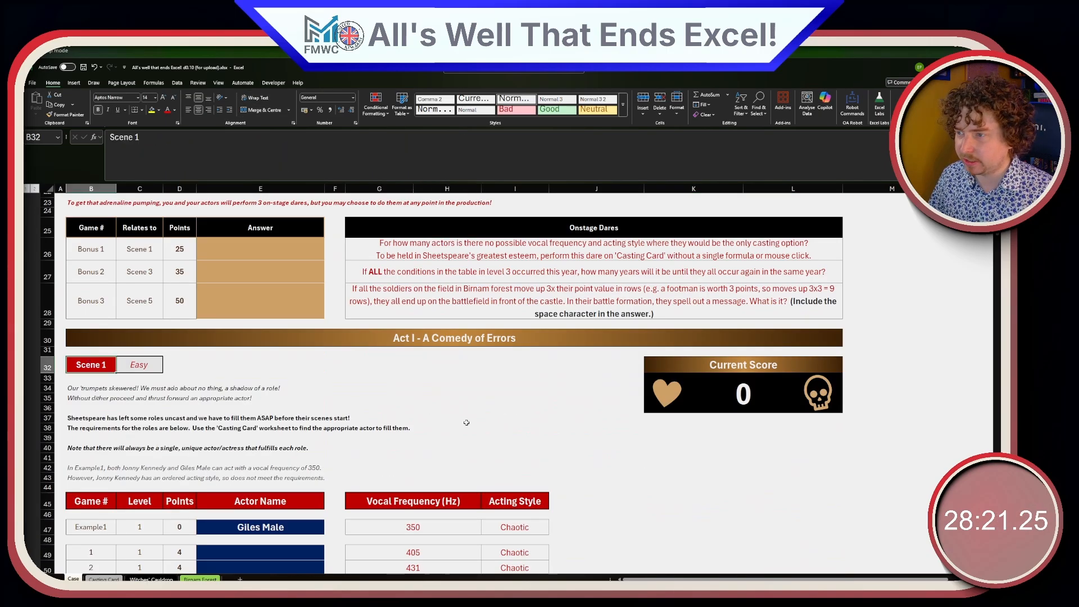
- Skim the remaining scenes through the Curtain Call and return to the Scene 1 casting requirements
{"action": "scroll", "coordinate": [466, 422], "scroll_direction": "down", "scroll_amount": 20}
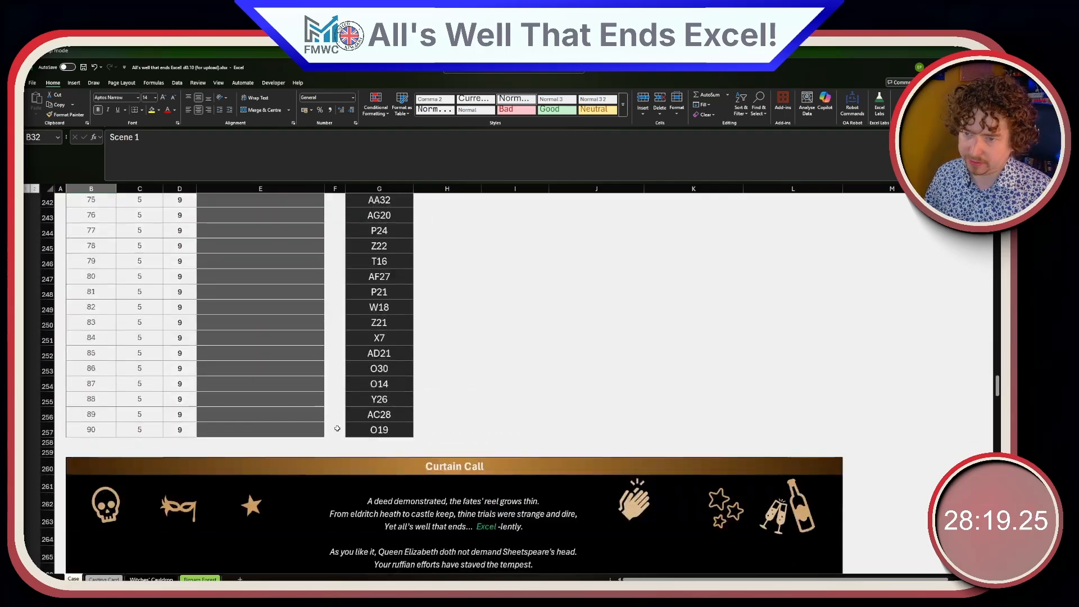
{"action": "scroll", "coordinate": [337, 428], "scroll_direction": "down", "scroll_amount": 5}
{"action": "scroll", "coordinate": [331, 424], "scroll_direction": "up", "scroll_amount": 2}
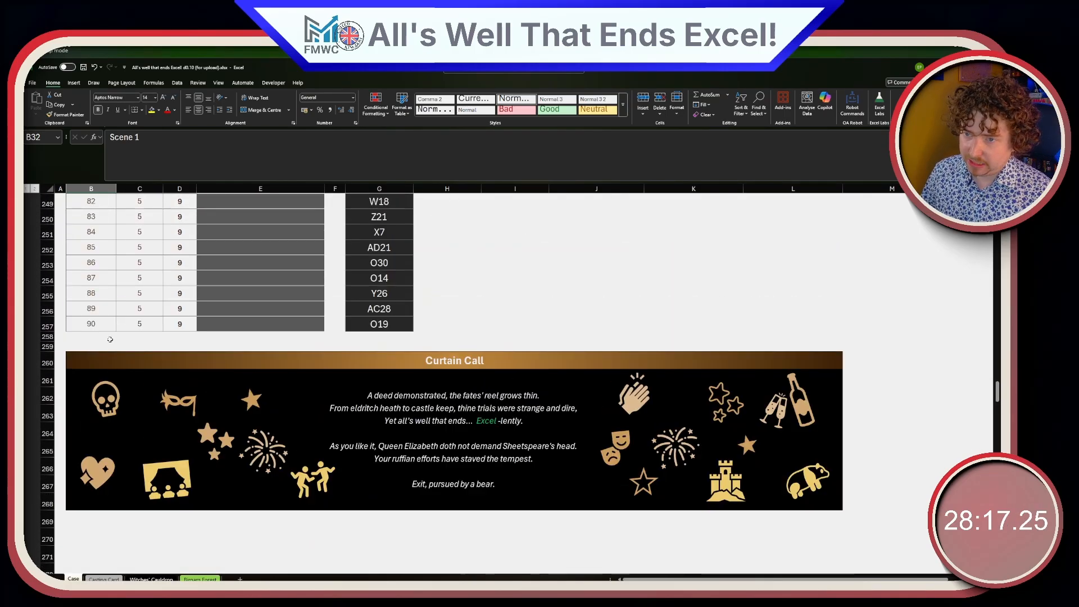
{"action": "scroll", "coordinate": [369, 488], "scroll_direction": "up", "scroll_amount": 20}
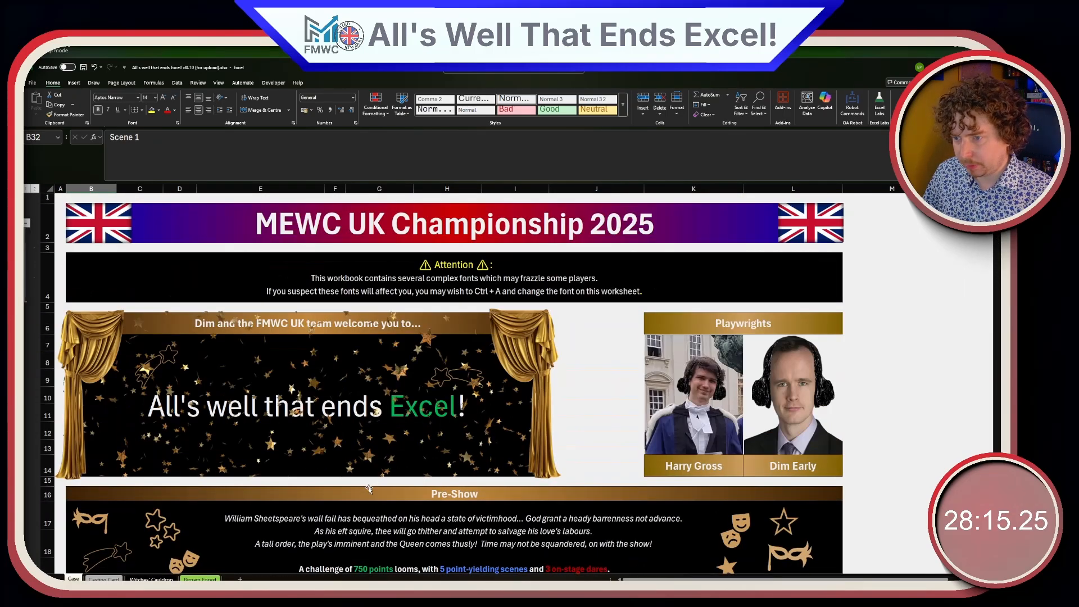
{"action": "scroll", "coordinate": [368, 488], "scroll_direction": "down", "scroll_amount": 10}
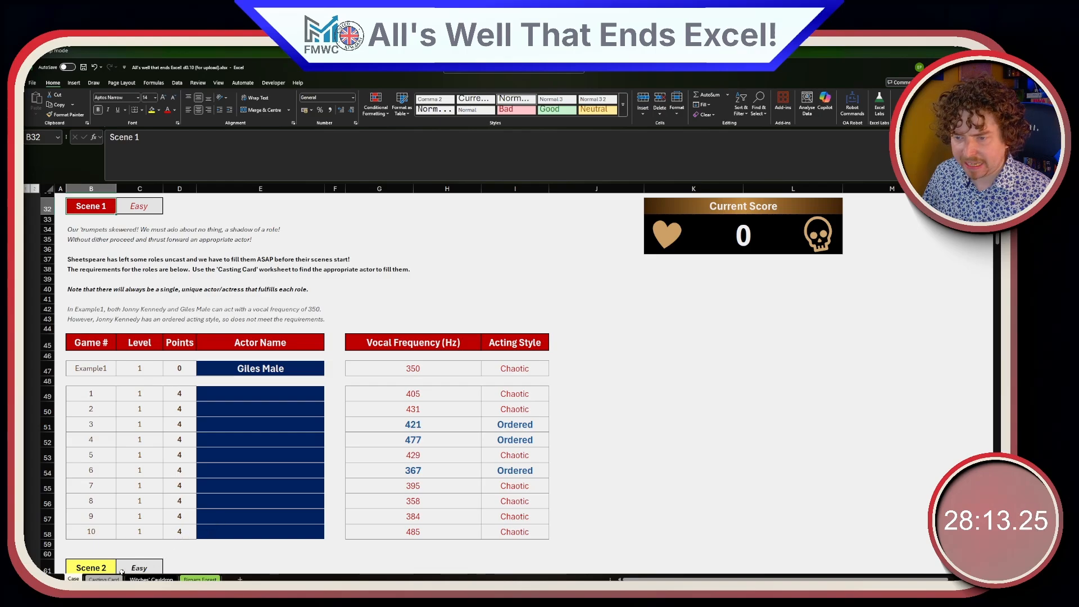
- Open the Casting Card worksheet and look over the candidate actor table's names and the fourth actor's description
{"action": "left_click", "coordinate": [104, 579]}
{"action": "scroll", "coordinate": [162, 548], "scroll_direction": "up", "scroll_amount": 1}
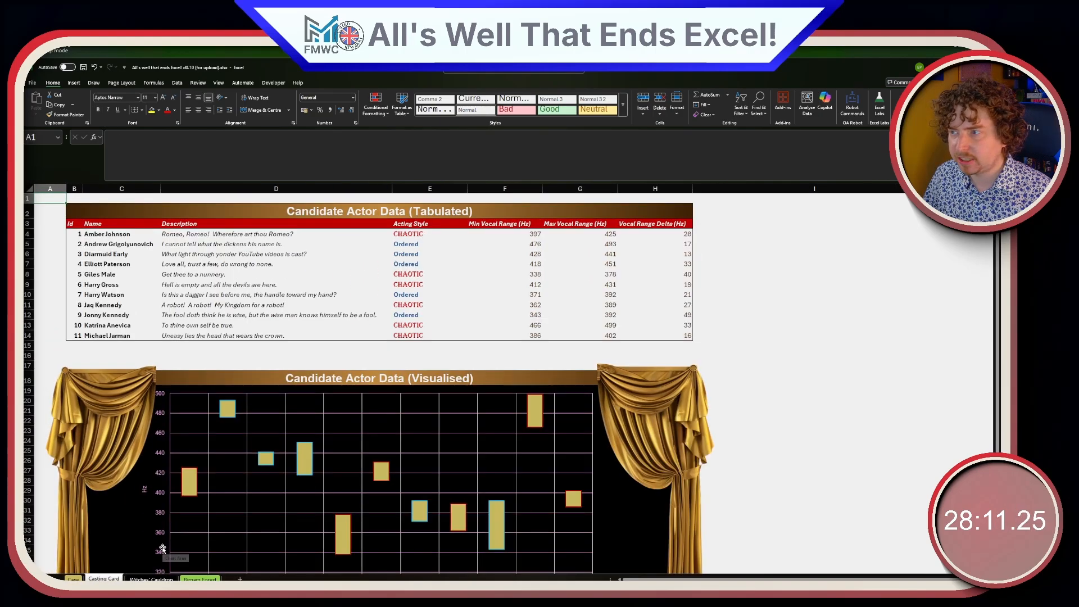
{"action": "scroll", "coordinate": [163, 548], "scroll_direction": "up", "scroll_amount": 1}
{"action": "scroll", "coordinate": [421, 395], "scroll_direction": "down", "scroll_amount": 1}
{"action": "scroll", "coordinate": [421, 395], "scroll_direction": "up", "scroll_amount": 1}
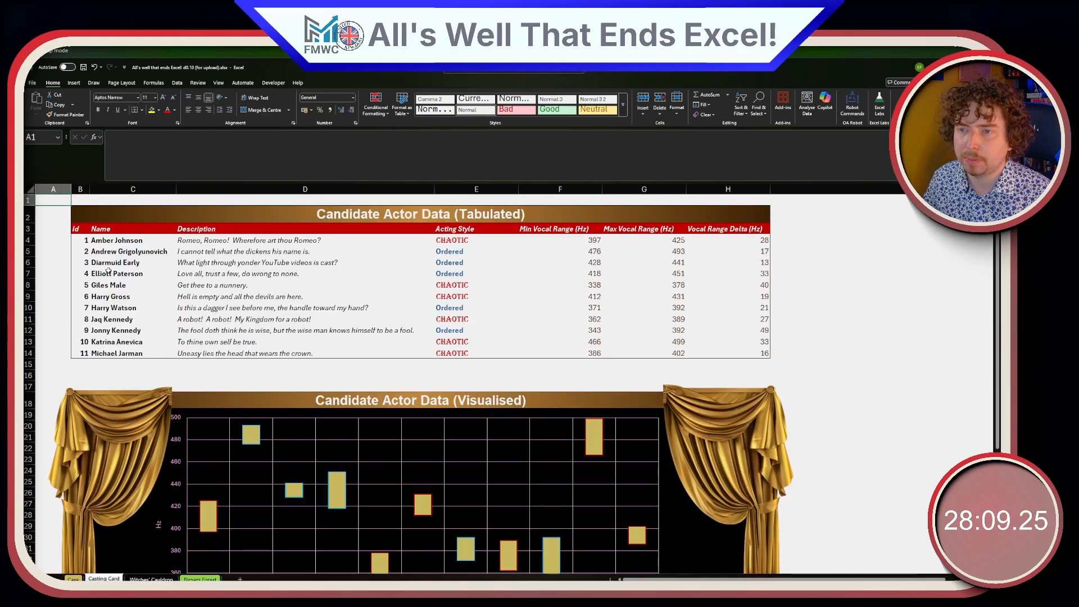
{"action": "left_click_drag", "start_coordinate": [118, 240], "coordinate": [179, 362]}
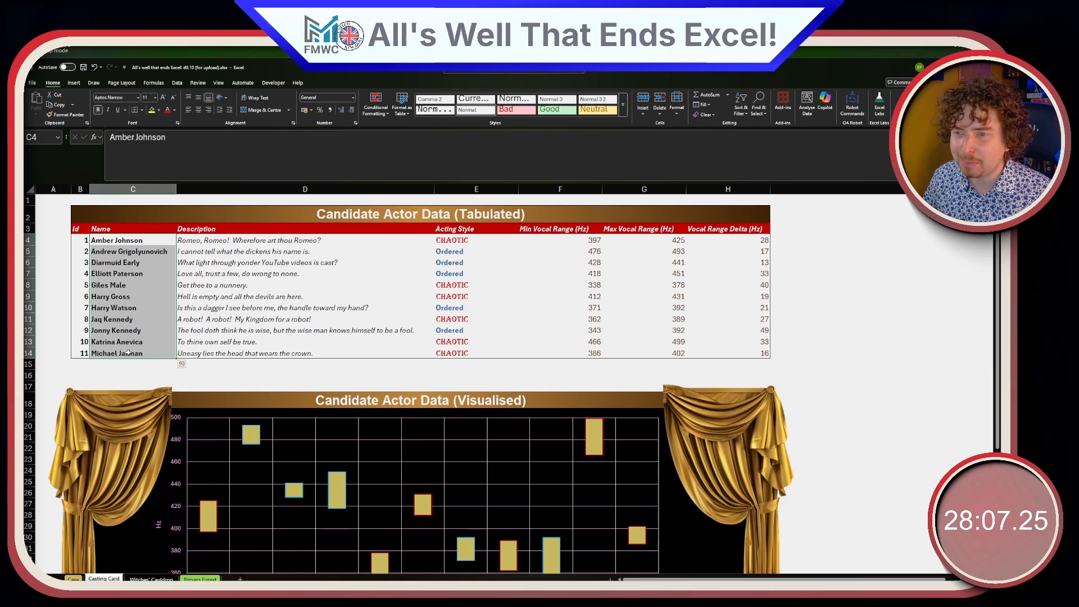
{"action": "left_click", "coordinate": [138, 264]}
{"action": "left_click", "coordinate": [138, 273]}
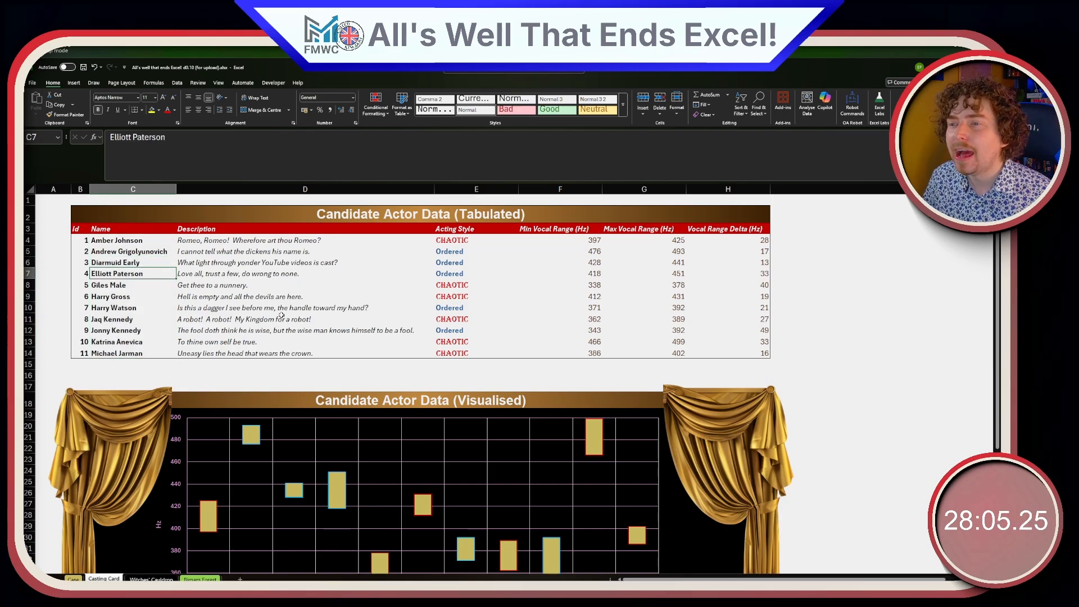
{"action": "left_click", "coordinate": [197, 273]}
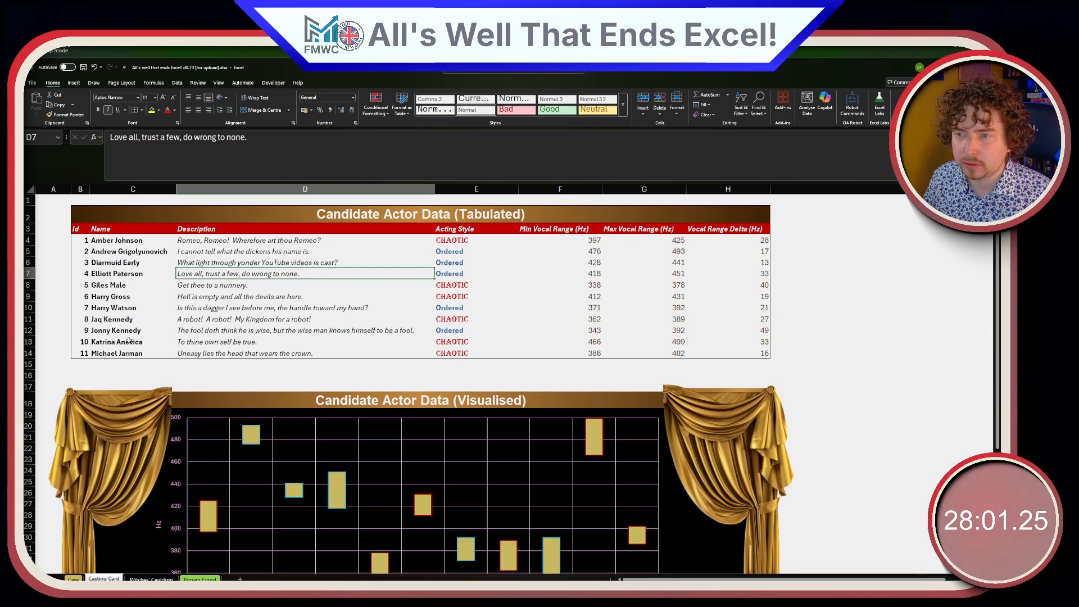
- Go through the candidate actor names one by one from Id 2 to Id 9
{"action": "left_click", "coordinate": [160, 252]}
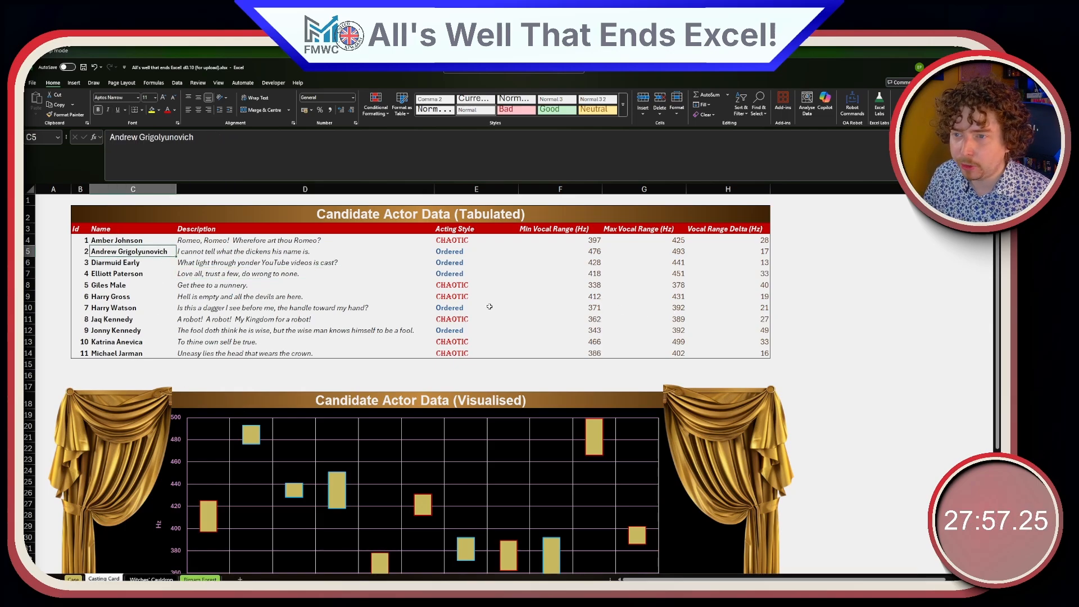
{"action": "left_click", "coordinate": [150, 263]}
{"action": "left_click", "coordinate": [112, 274]}
{"action": "left_click", "coordinate": [107, 286], "text": "ctrl"}
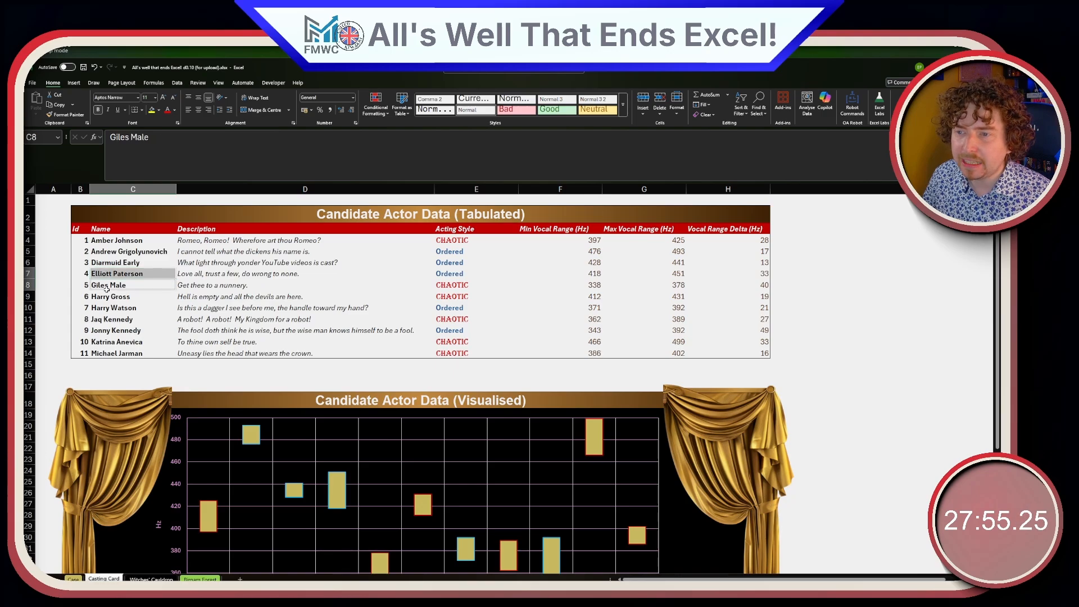
{"action": "left_click", "coordinate": [109, 299], "text": "ctrl"}
{"action": "left_click", "coordinate": [110, 308], "text": "ctrl"}
{"action": "left_click", "coordinate": [113, 320], "text": "ctrl"}
{"action": "left_click", "coordinate": [115, 331], "text": "ctrl"}
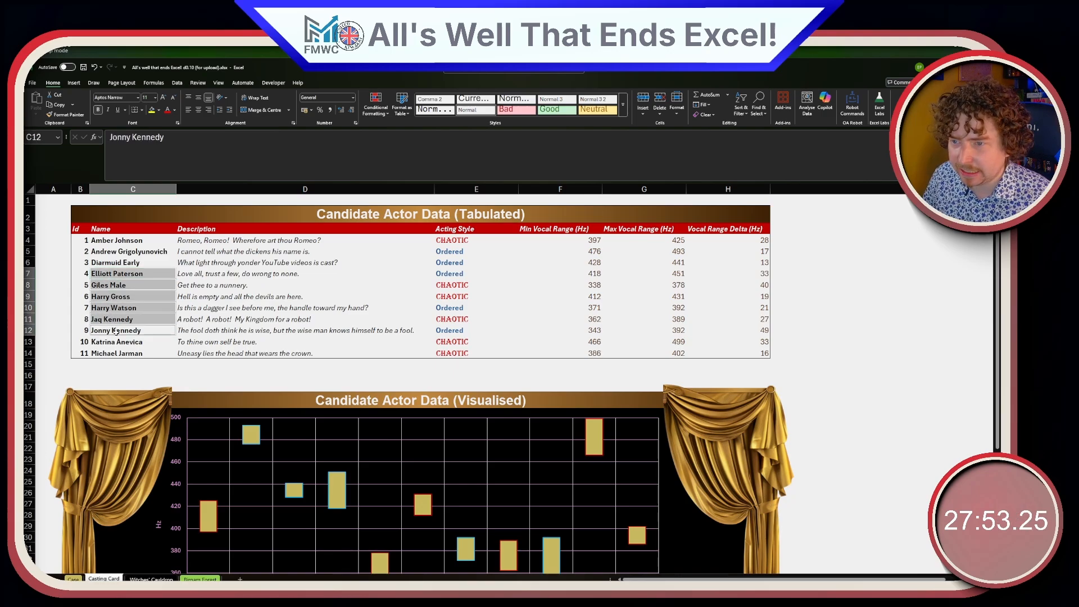
- Examine the names and descriptions of the candidate actors with Ids 7 to 11
{"action": "left_click", "coordinate": [234, 332]}
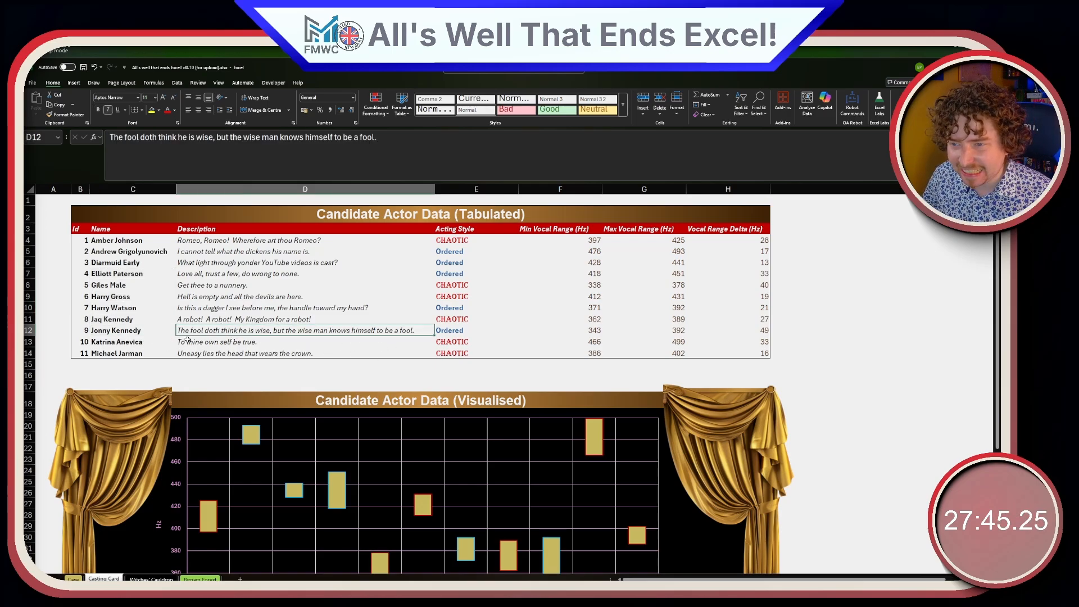
{"action": "left_click", "coordinate": [145, 345]}
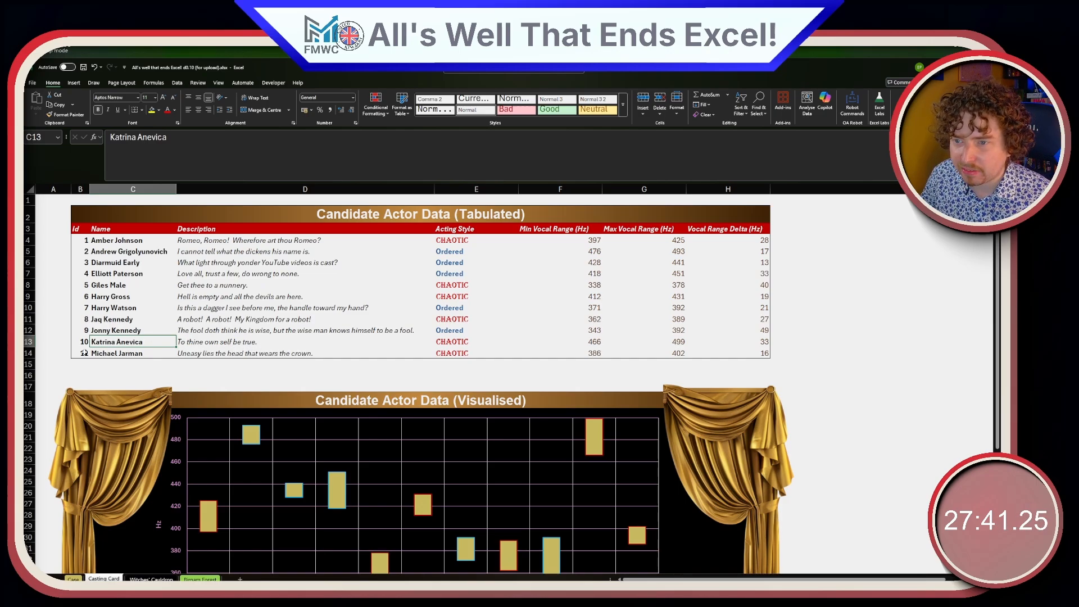
{"action": "key", "text": "Down"}
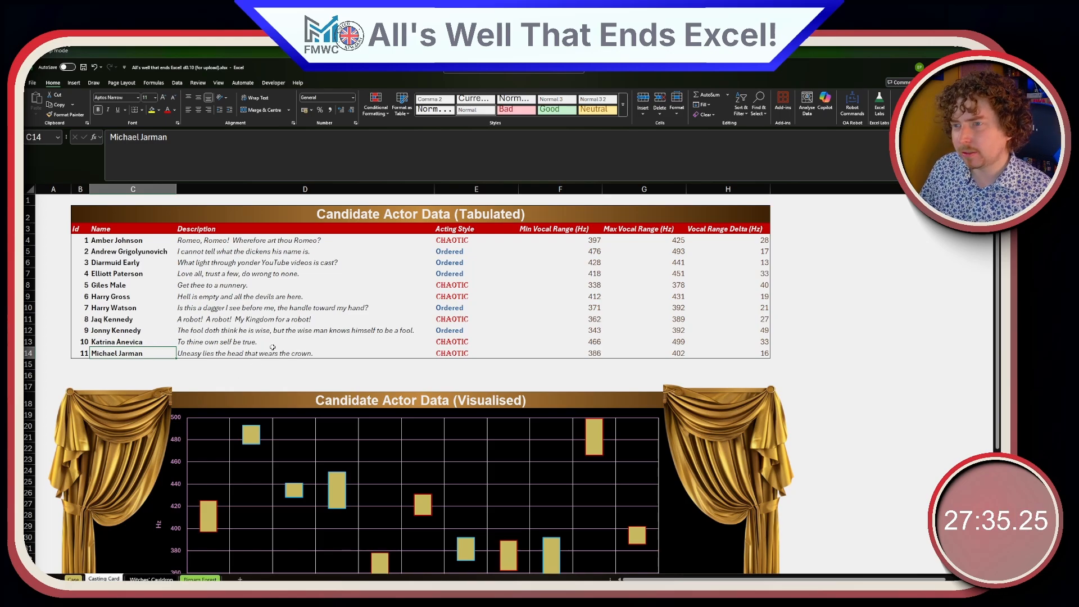
{"action": "left_click", "coordinate": [285, 332]}
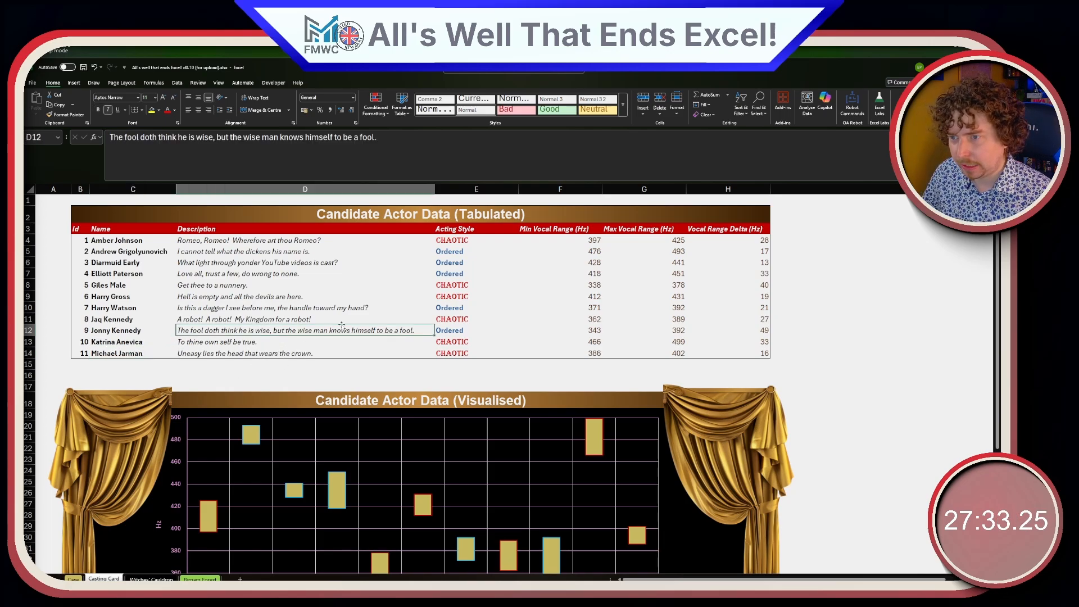
{"action": "left_click", "coordinate": [311, 310]}
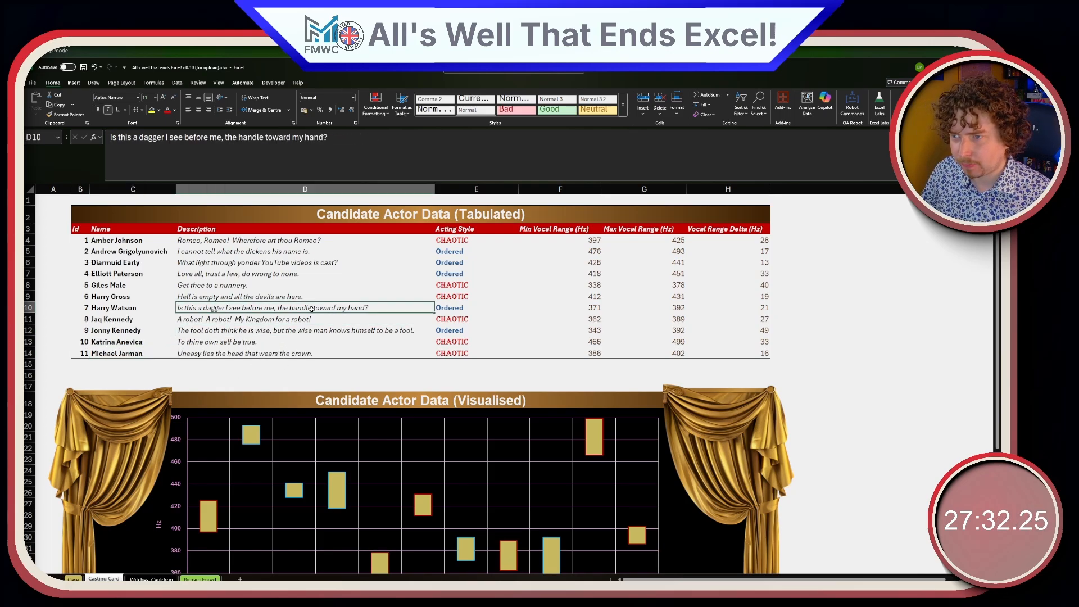
{"action": "left_click", "coordinate": [272, 321]}
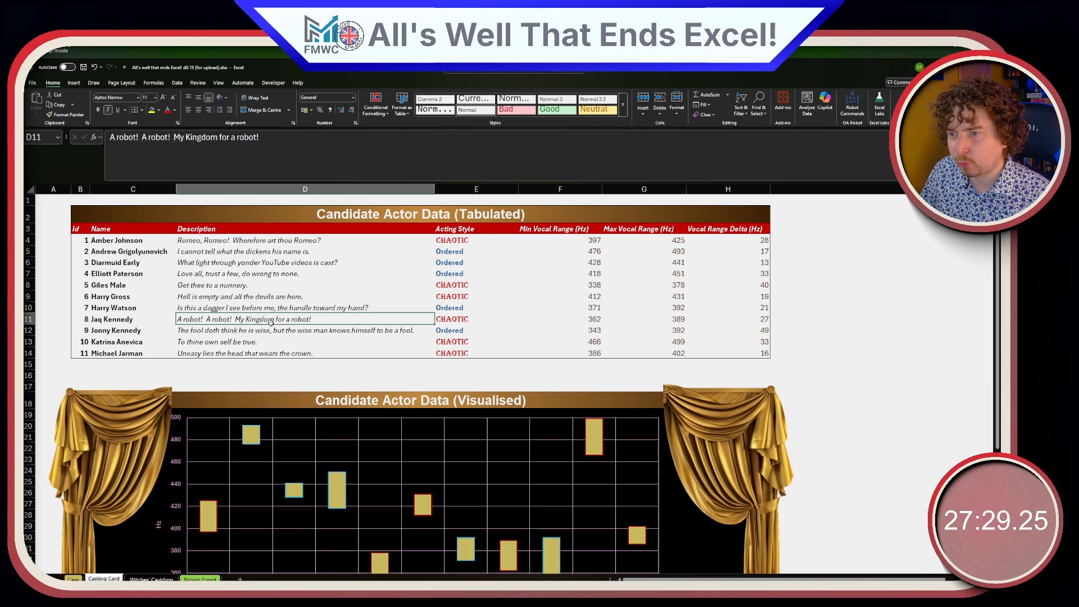
{"action": "left_click", "coordinate": [135, 321]}
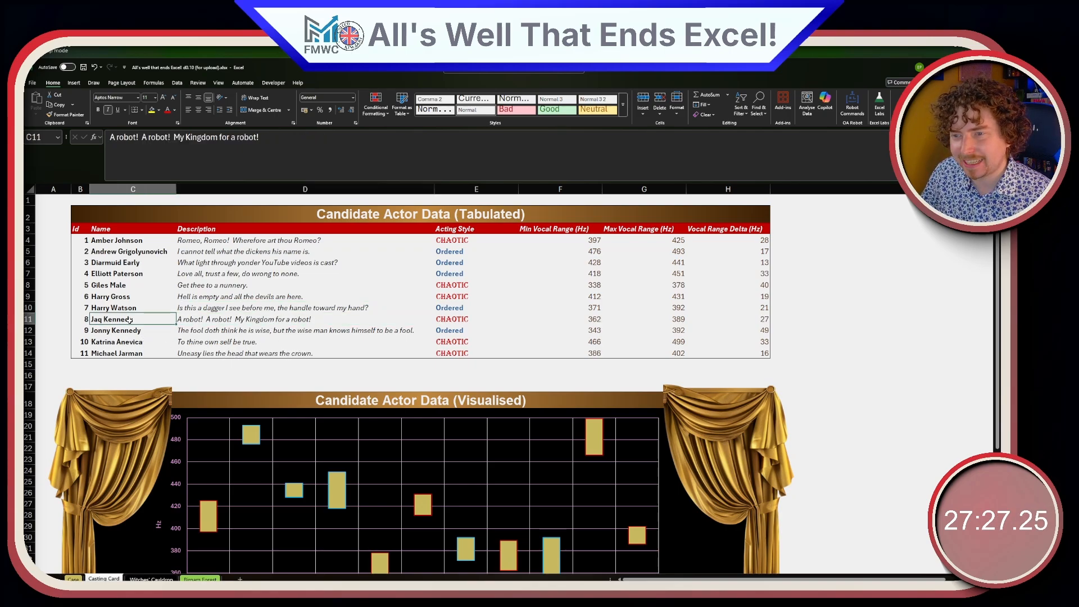
- Look over the candidate actors' acting styles, minimum and maximum vocal ranges, and vocal range deltas
{"action": "left_click", "coordinate": [231, 322]}
{"action": "left_click", "coordinate": [254, 361]}
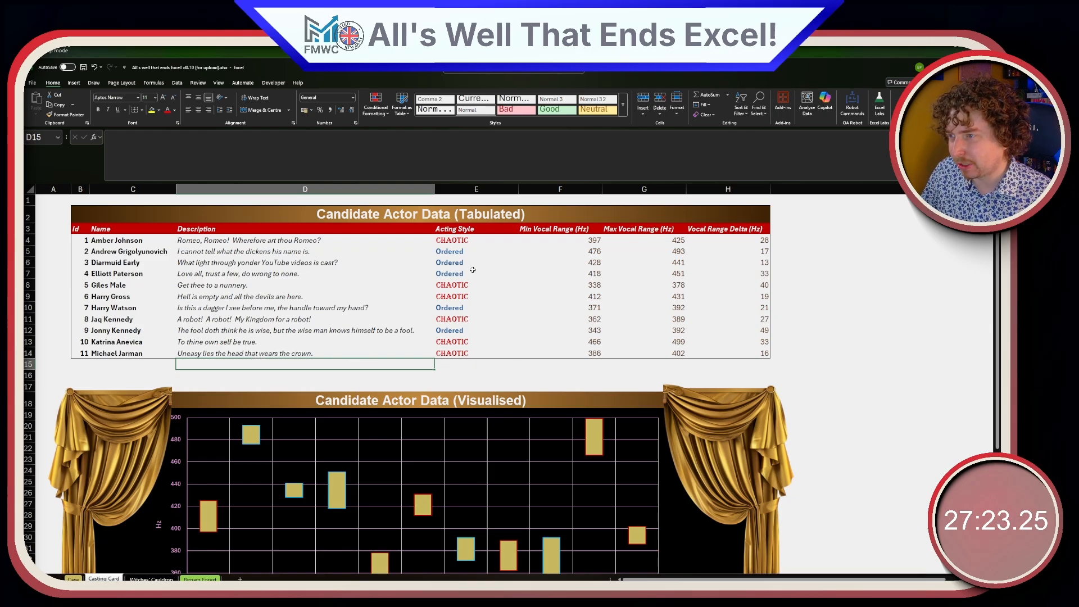
{"action": "left_click_drag", "start_coordinate": [461, 241], "coordinate": [463, 354]}
{"action": "left_click_drag", "start_coordinate": [595, 239], "coordinate": [660, 307]}
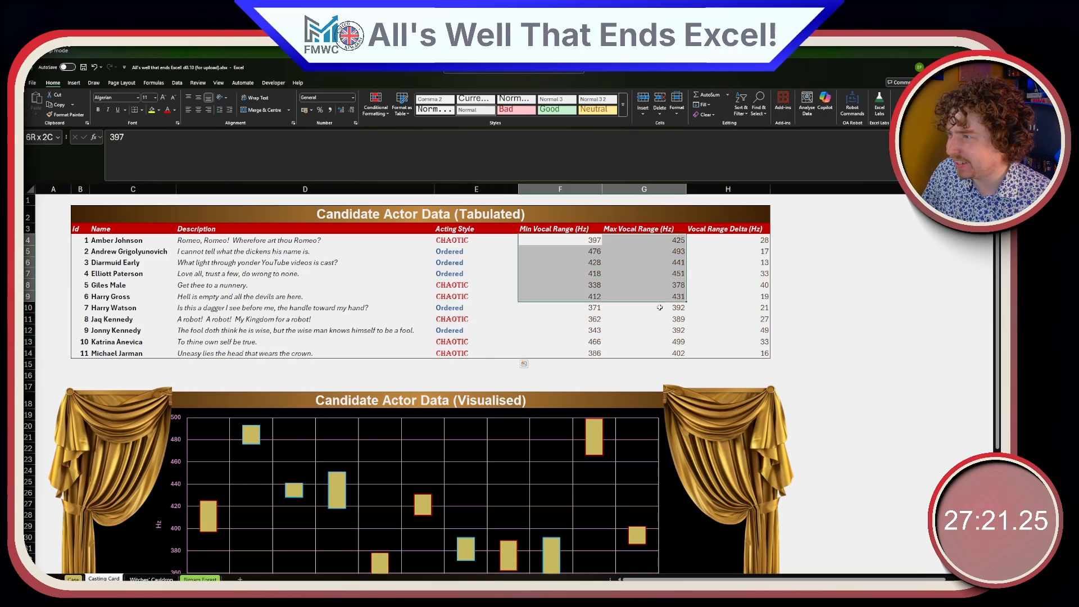
{"action": "left_click_drag", "start_coordinate": [716, 242], "coordinate": [717, 296]}
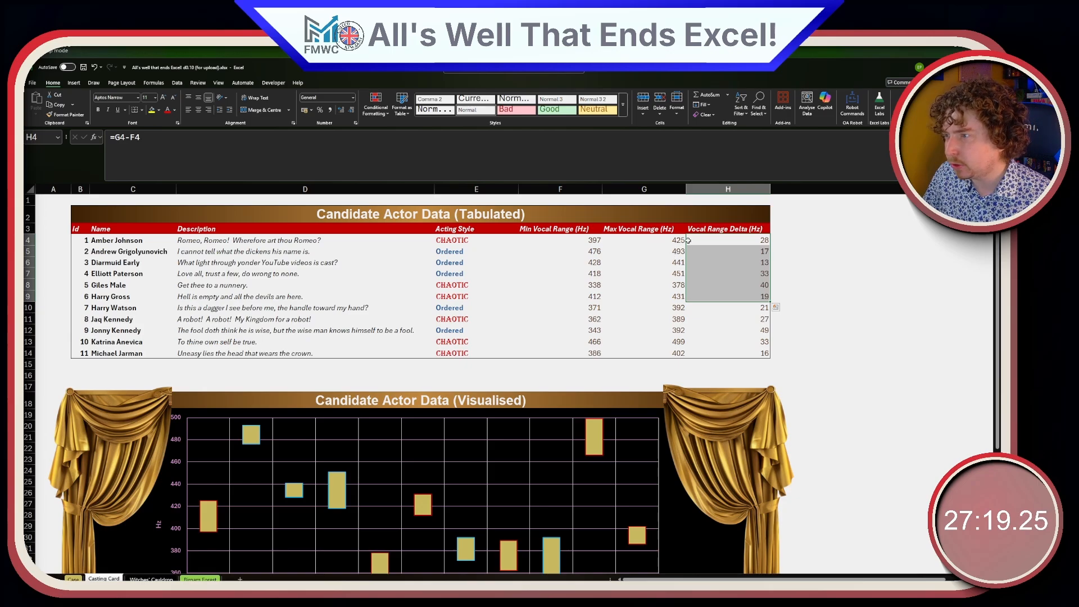
- Try recalculating the vocal range deltas in cell I4 beside the actor table with =G4:G14-F4:F14, and undo the formula
{"action": "left_click", "coordinate": [771, 231]}
{"action": "key", "text": "Down"}
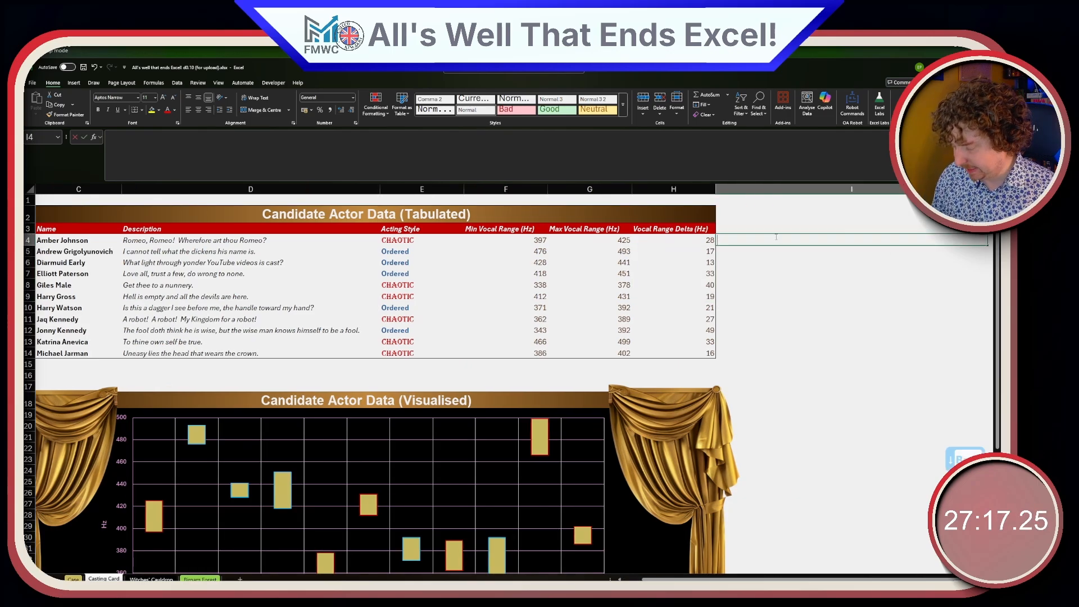
{"action": "key", "text": "BackSpace"}
{"action": "type", "text": "="}
{"action": "key", "text": "Left"}
{"action": "key", "text": "Left"}
{"action": "key", "text": "ctrl+shift+Down"}
{"action": "type", "text": "-"}
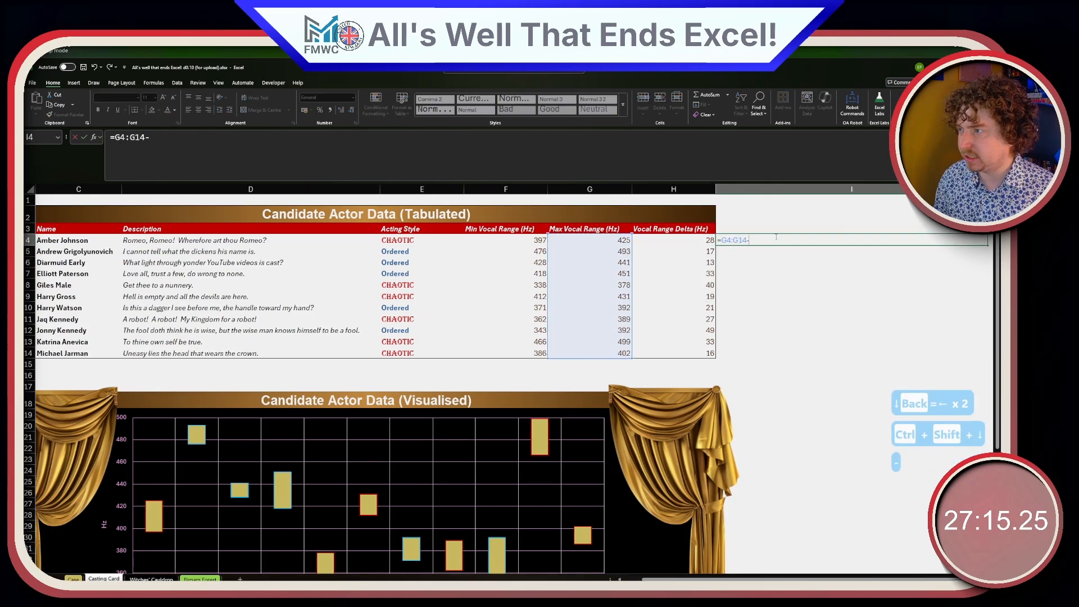
{"action": "key", "text": "Left"}
{"action": "key", "text": "Left"}
{"action": "key", "text": "Left"}
{"action": "key", "text": "ctrl+shift+Down"}
{"action": "key", "text": "Return"}
{"action": "key", "text": "ctrl+z"}
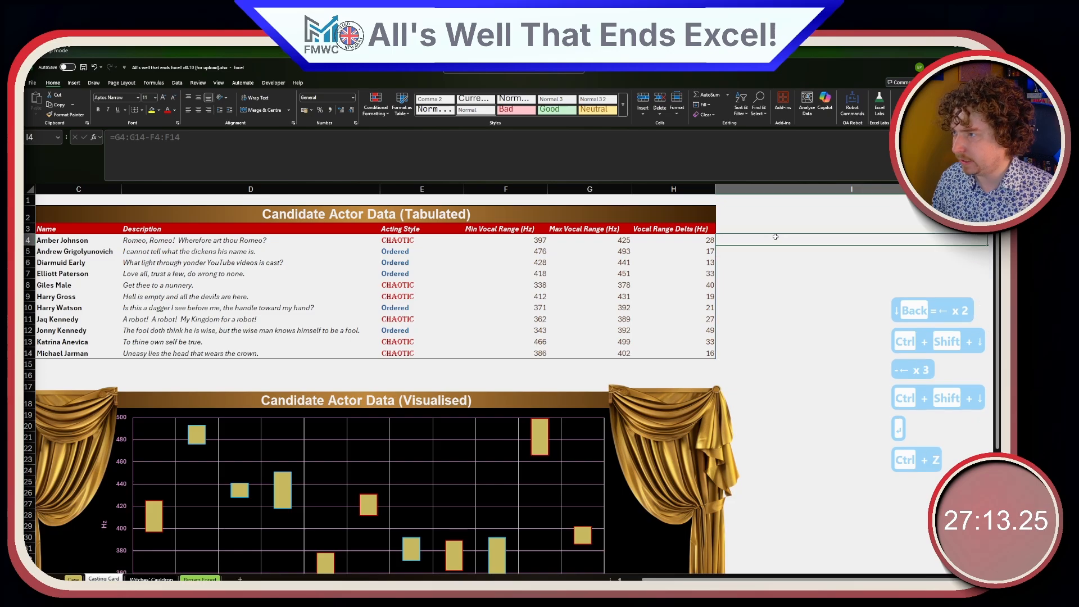
- Look at the Candidate Actor Data chart below the table and open the Witches' Cauldron worksheet
{"action": "scroll", "coordinate": [620, 331], "scroll_direction": "down", "scroll_amount": 3}
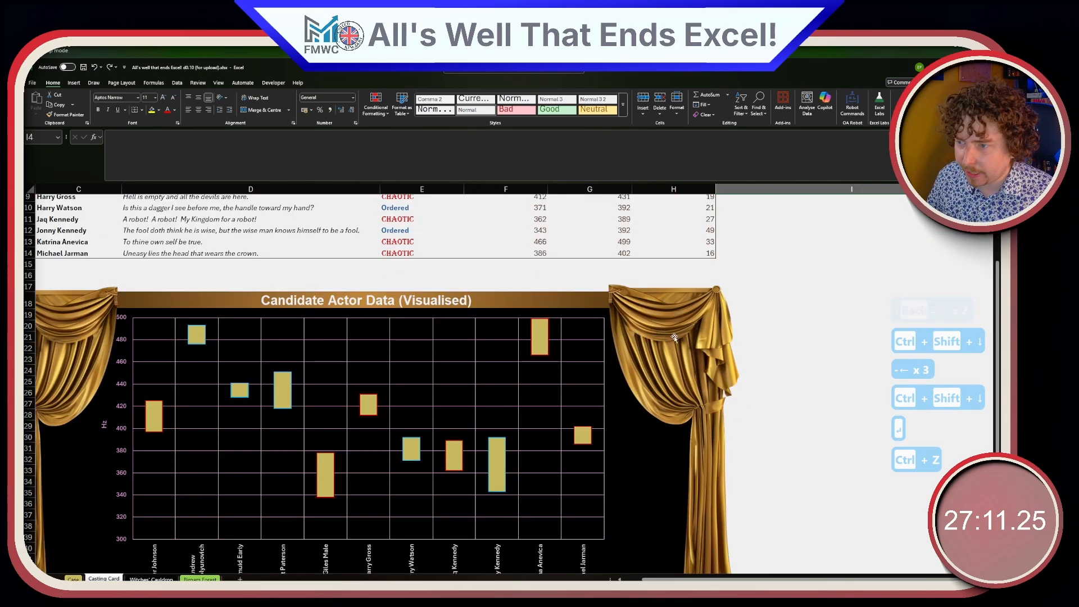
{"action": "left_click", "coordinate": [227, 414]}
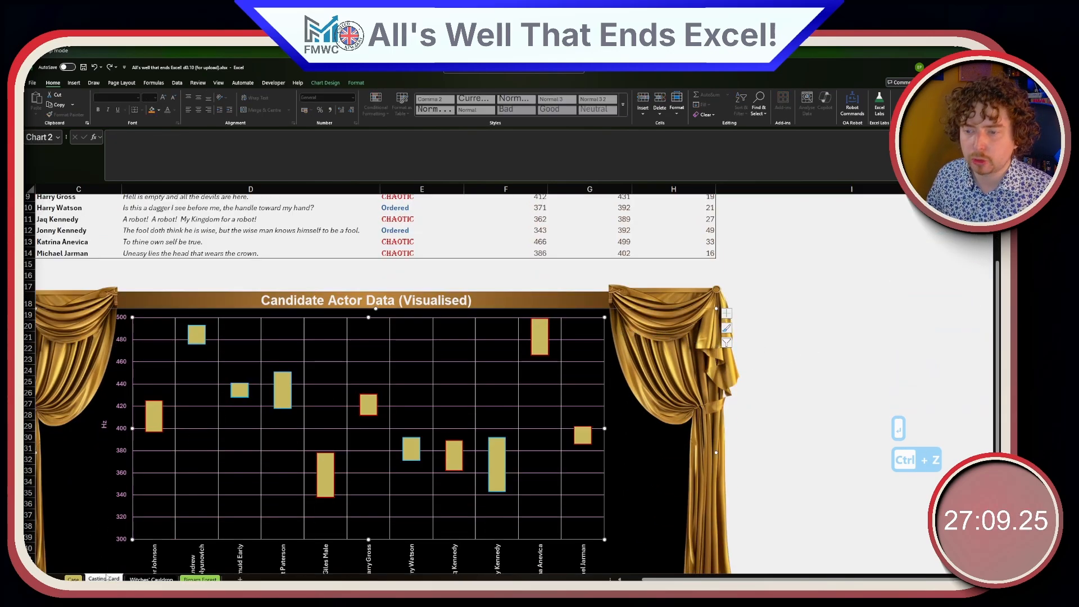
{"action": "key", "text": "ctrl+Page_Down"}
{"action": "scroll", "coordinate": [136, 484], "scroll_direction": "up", "scroll_amount": 4}
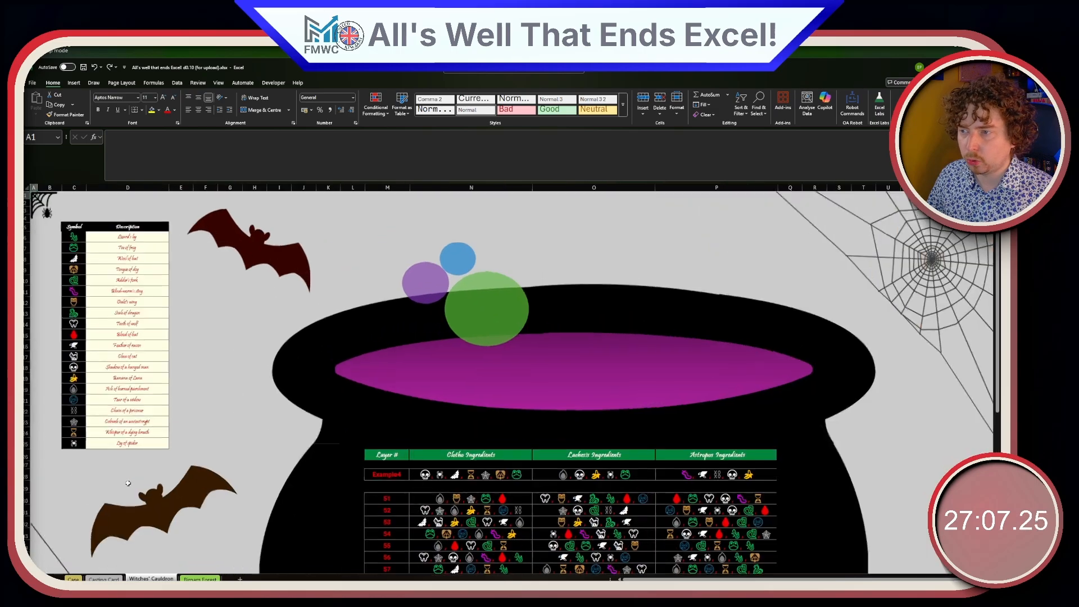
- Read through the ingredient descriptions in the symbol table, from Lizard's leg down to Banana of Lana
{"action": "scroll", "coordinate": [127, 482], "scroll_direction": "down", "scroll_amount": 1}
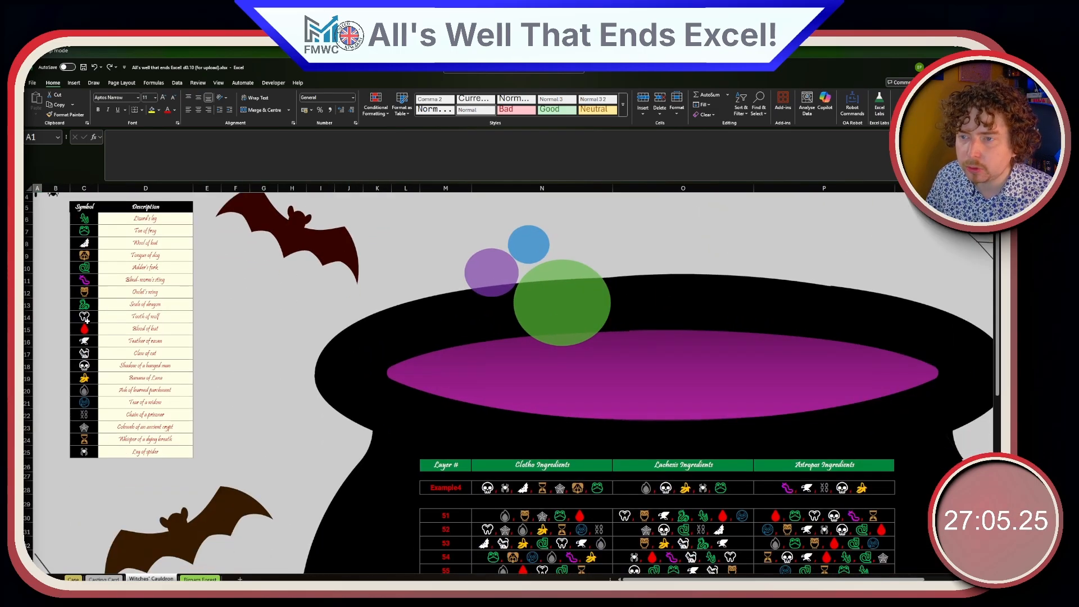
{"action": "left_click", "coordinate": [169, 219]}
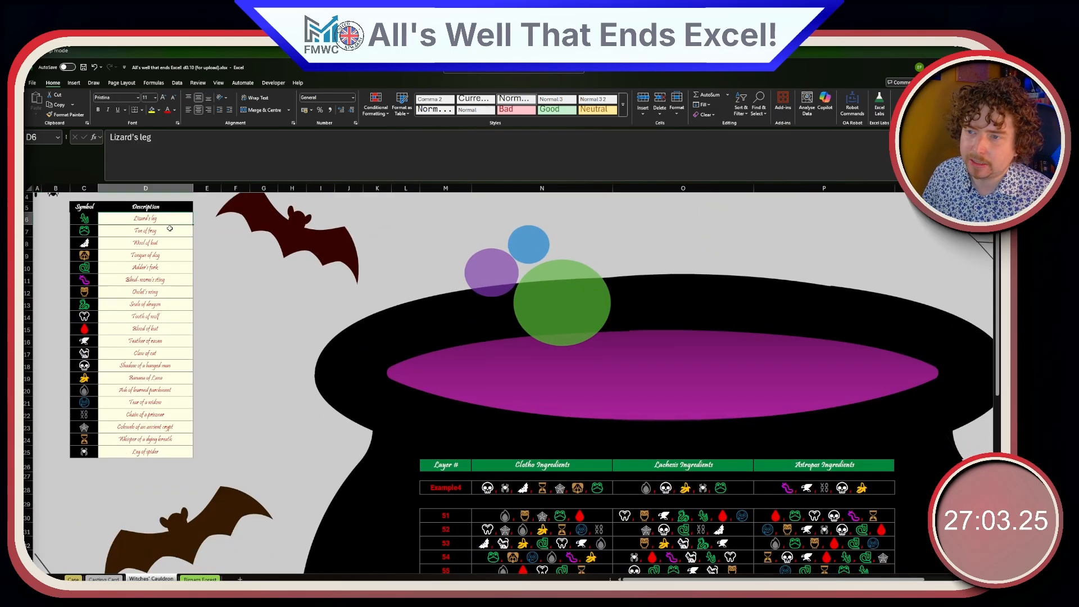
{"action": "left_click", "coordinate": [167, 231]}
{"action": "left_click", "coordinate": [165, 244]}
{"action": "left_click", "coordinate": [163, 256]}
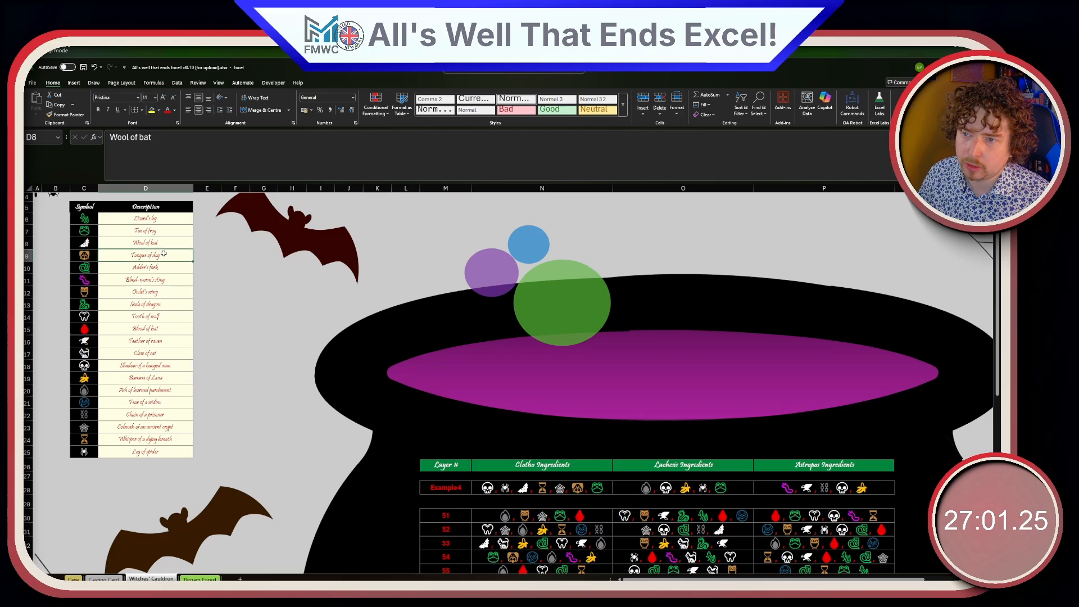
{"action": "left_click", "coordinate": [164, 265]}
{"action": "left_click", "coordinate": [165, 276]}
{"action": "left_click", "coordinate": [165, 288]}
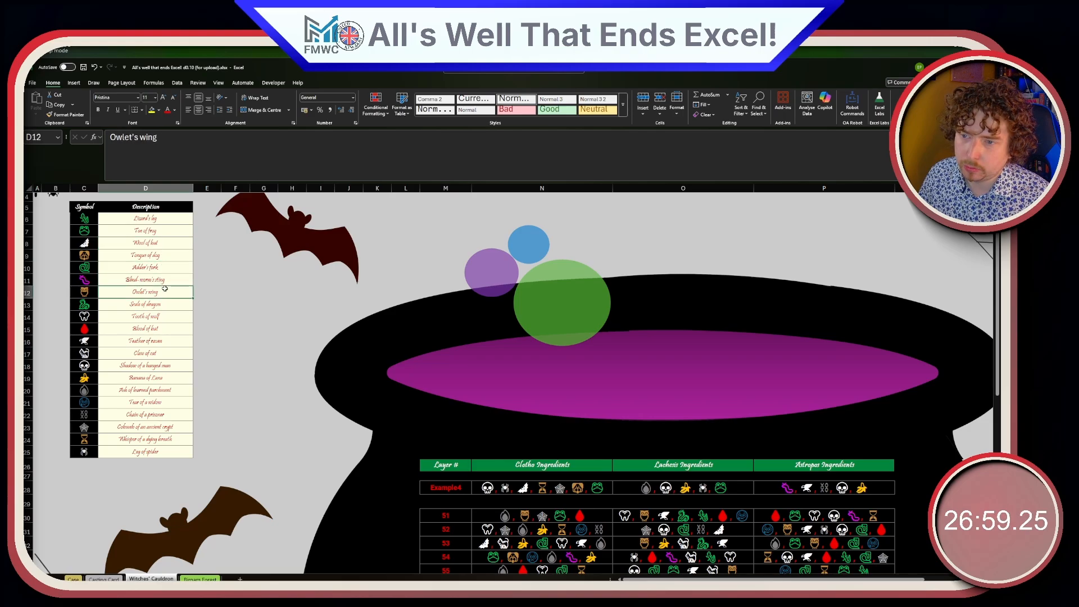
{"action": "left_click", "coordinate": [162, 318]}
{"action": "left_click", "coordinate": [166, 379]}
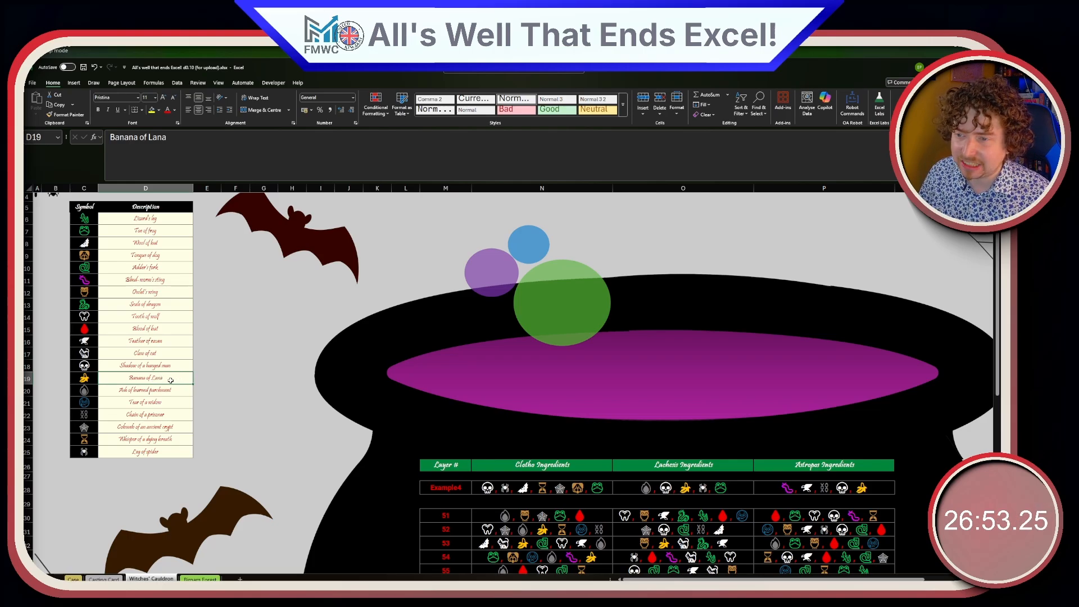
- Check the Lizard's leg symbol cell and examine the cauldron's layer table with its Clotho, Lachesis and Astropos ingredients
{"action": "scroll", "coordinate": [210, 395], "scroll_direction": "down", "scroll_amount": 2}
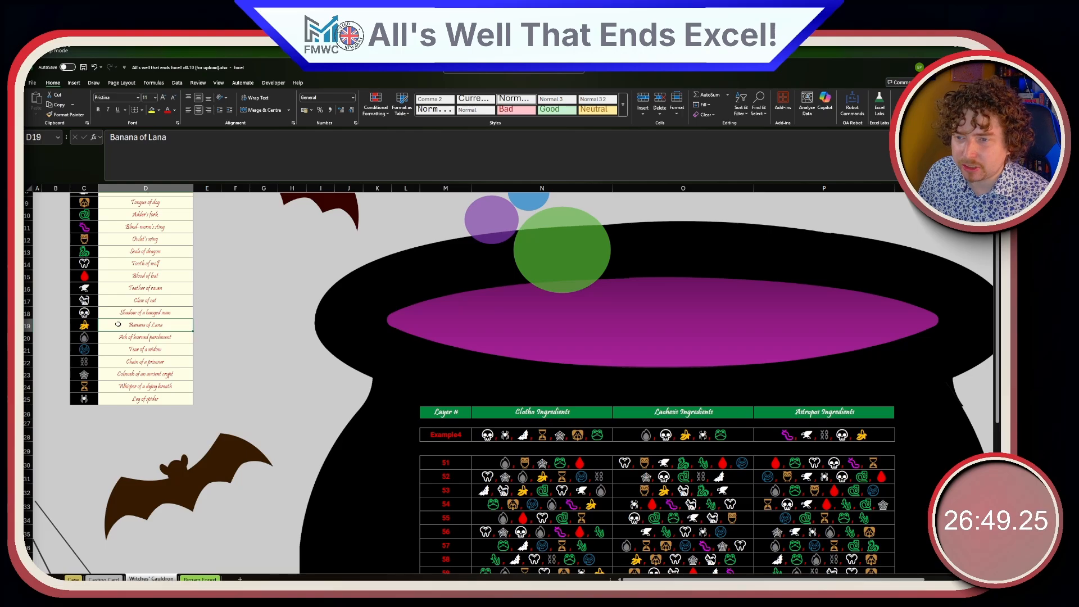
{"action": "scroll", "coordinate": [189, 361], "scroll_direction": "up", "scroll_amount": 2}
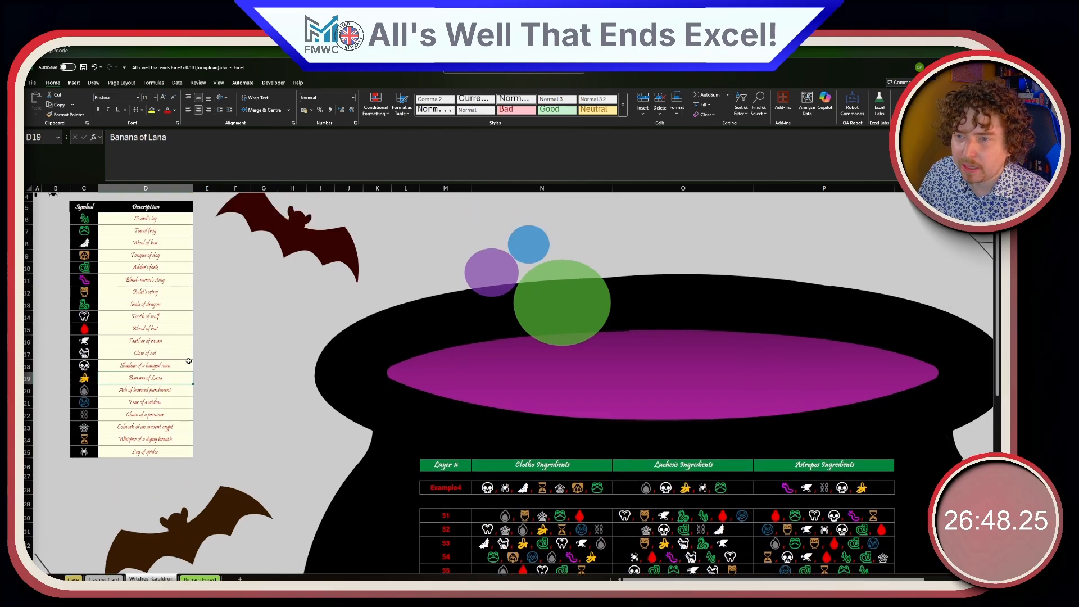
{"action": "left_click", "coordinate": [77, 222]}
{"action": "scroll", "coordinate": [351, 408], "scroll_direction": "down", "scroll_amount": 6}
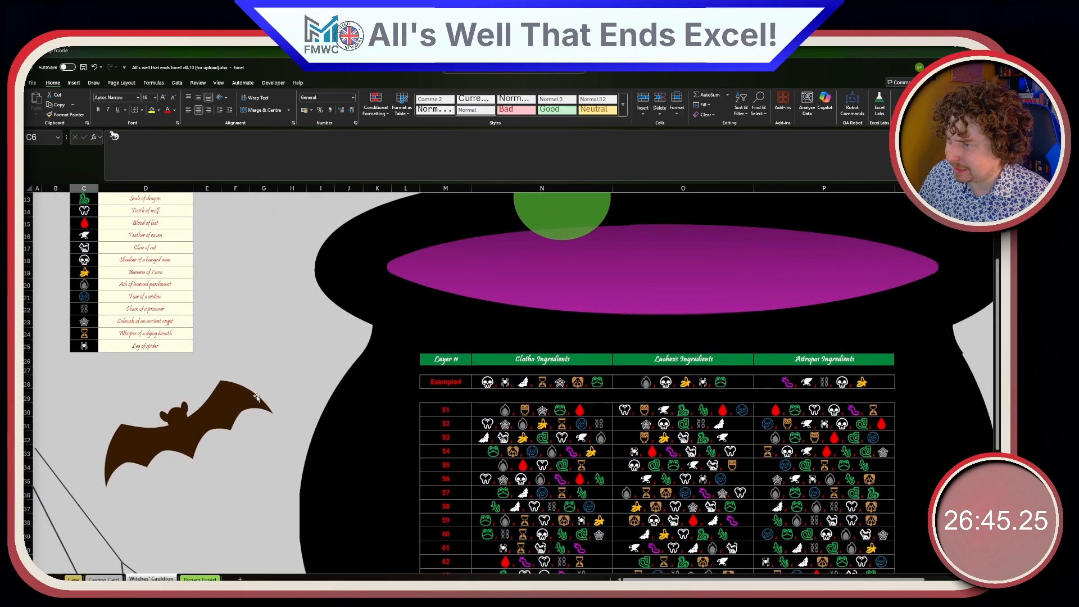
{"action": "scroll", "coordinate": [351, 407], "scroll_direction": "down", "scroll_amount": 2}
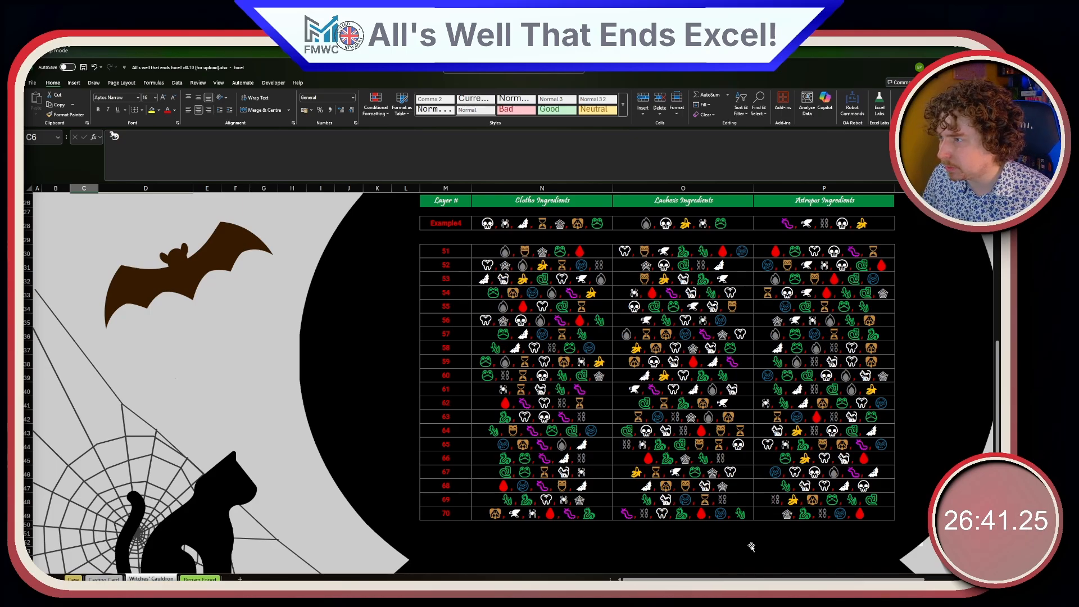
{"action": "scroll", "coordinate": [750, 547], "scroll_direction": "up", "scroll_amount": 2}
{"action": "scroll", "coordinate": [745, 535], "scroll_direction": "up", "scroll_amount": 3}
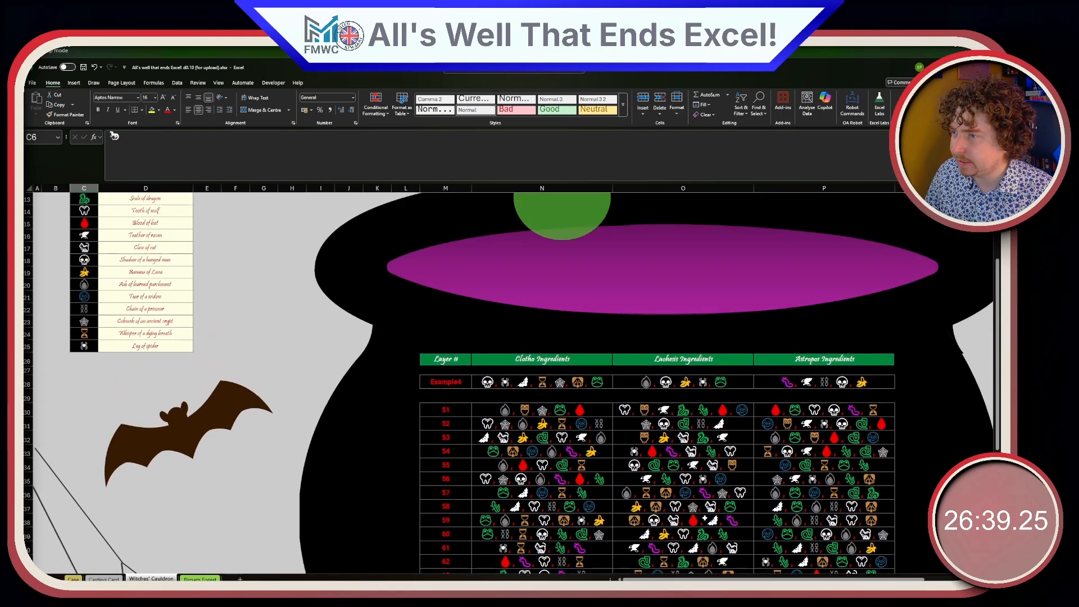
{"action": "scroll", "coordinate": [479, 414], "scroll_direction": "down", "scroll_amount": 2}
{"action": "left_click_drag", "start_coordinate": [449, 413], "coordinate": [441, 523]}
{"action": "left_click", "coordinate": [516, 427]}
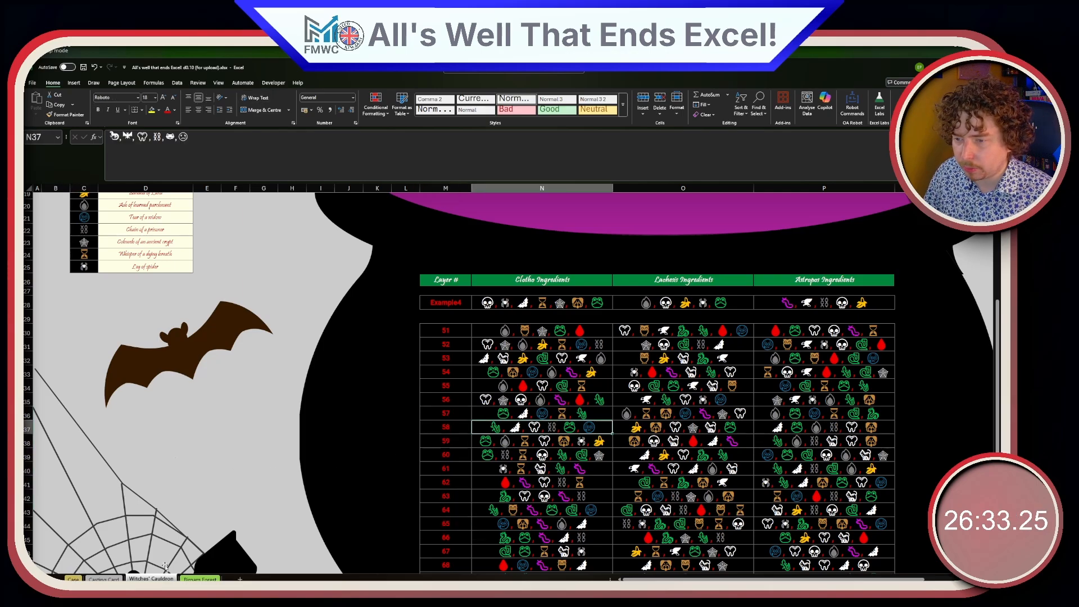
- Open the Birnam Forest worksheet and survey the castle, the soldiers among the trees and the icon point values
{"action": "left_click", "coordinate": [196, 579]}
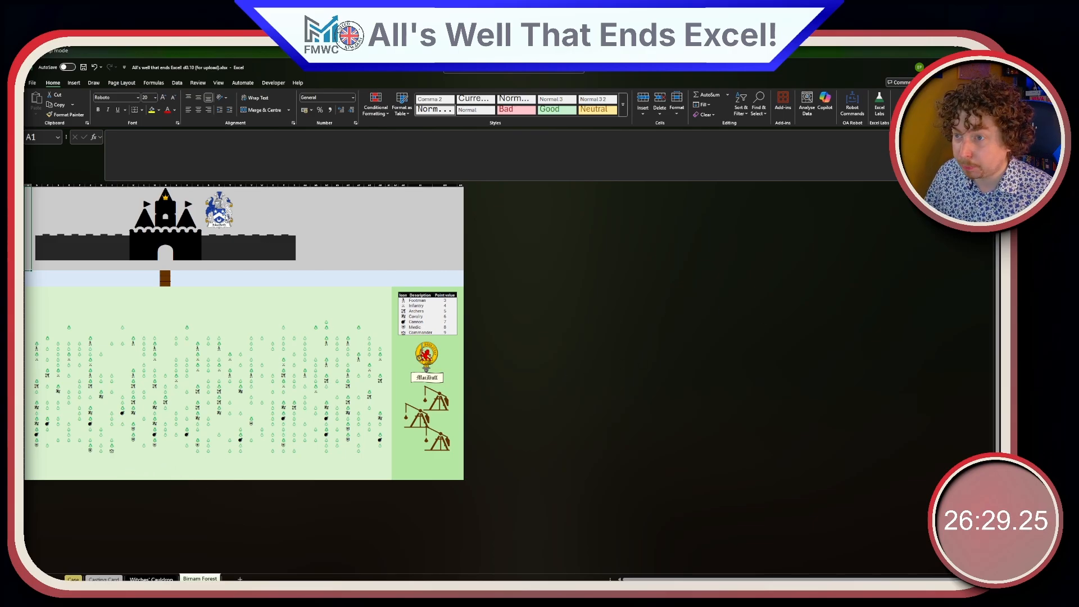
{"action": "scroll", "coordinate": [536, 395], "scroll_direction": "up", "scroll_amount": 4}
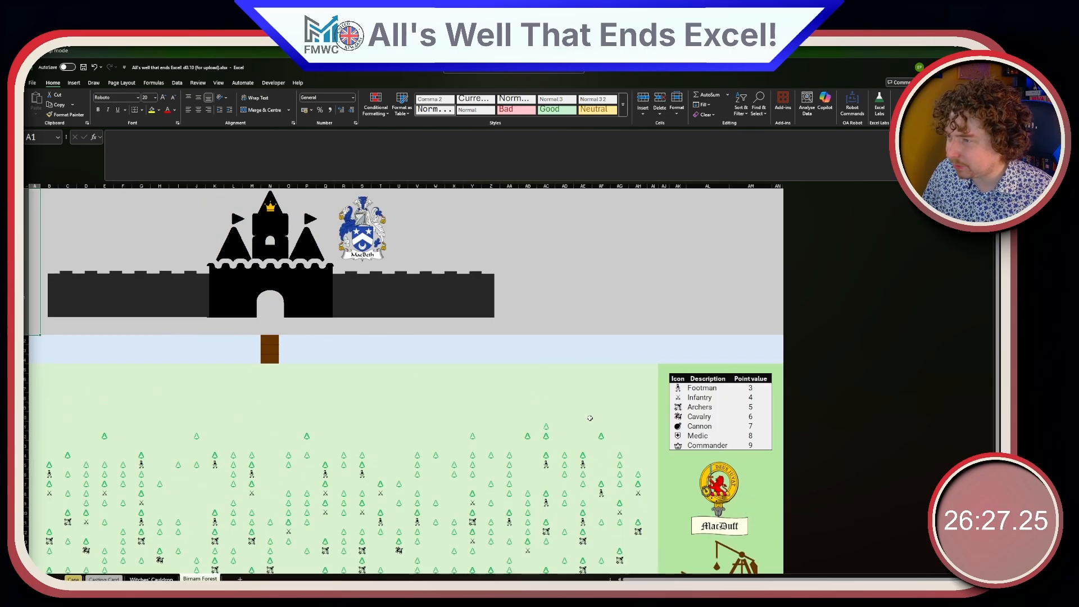
{"action": "scroll", "coordinate": [697, 450], "scroll_direction": "up", "scroll_amount": 2}
{"action": "scroll", "coordinate": [774, 450], "scroll_direction": "down", "scroll_amount": 3}
{"action": "scroll", "coordinate": [781, 450], "scroll_direction": "down", "scroll_amount": 1}
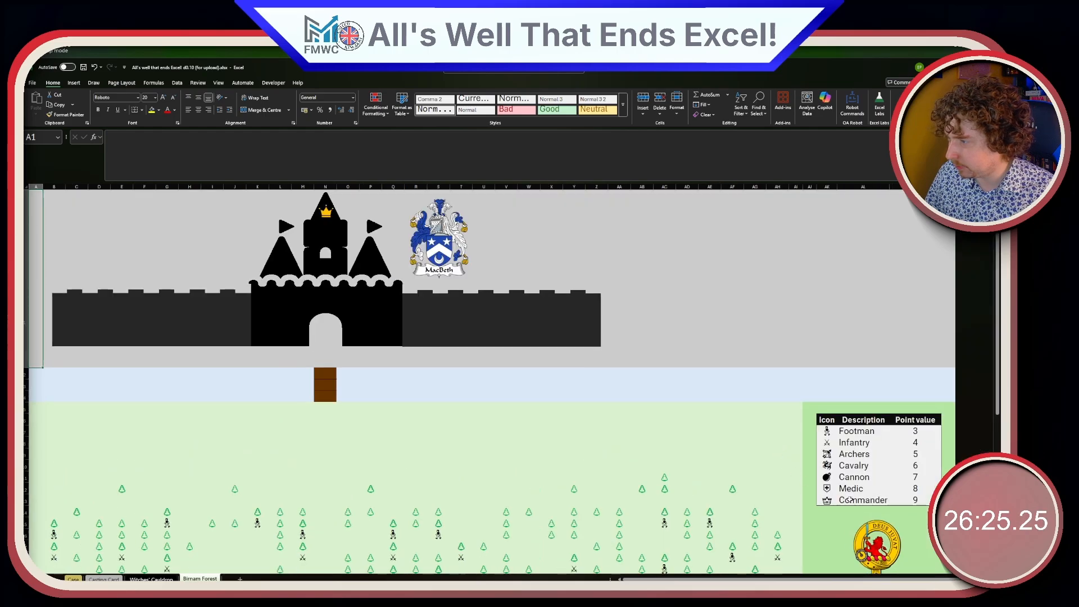
{"action": "scroll", "coordinate": [849, 496], "scroll_direction": "down", "scroll_amount": 3}
{"action": "scroll", "coordinate": [815, 477], "scroll_direction": "down", "scroll_amount": 3}
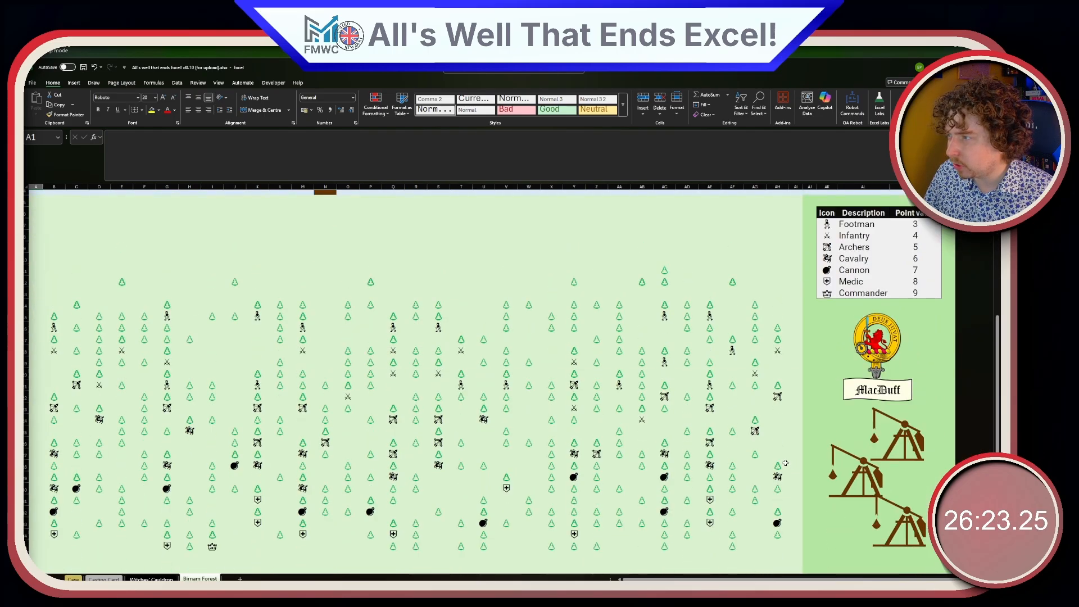
{"action": "scroll", "coordinate": [785, 463], "scroll_direction": "up", "scroll_amount": 4}
{"action": "scroll", "coordinate": [785, 463], "scroll_direction": "down", "scroll_amount": 3}
{"action": "scroll", "coordinate": [562, 450], "scroll_direction": "up", "scroll_amount": 1}
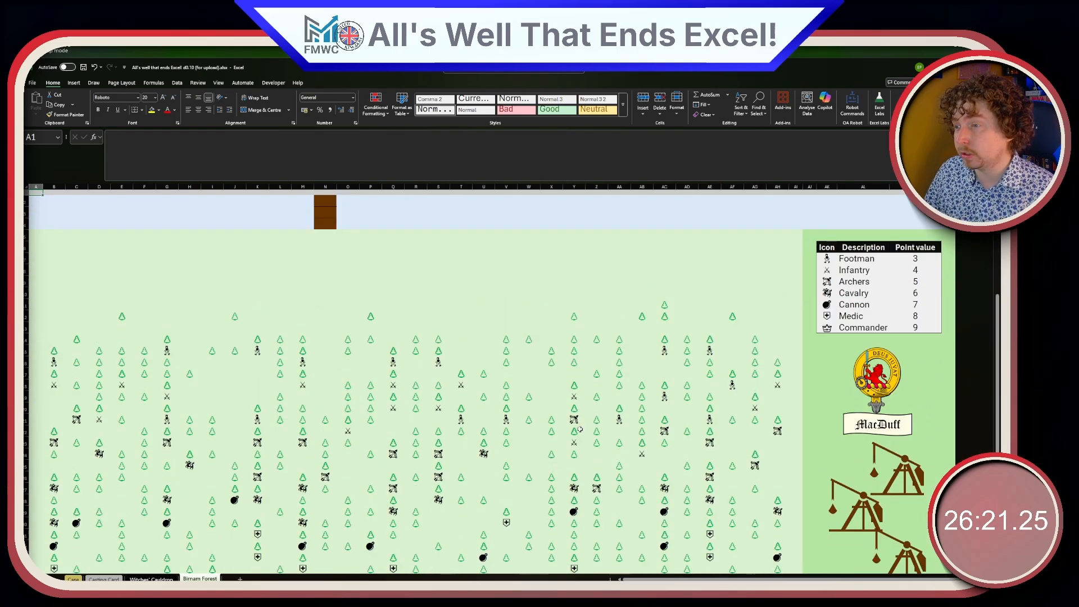
{"action": "scroll", "coordinate": [356, 429], "scroll_direction": "down", "scroll_amount": 5}
{"action": "scroll", "coordinate": [356, 429], "scroll_direction": "up", "scroll_amount": 6}
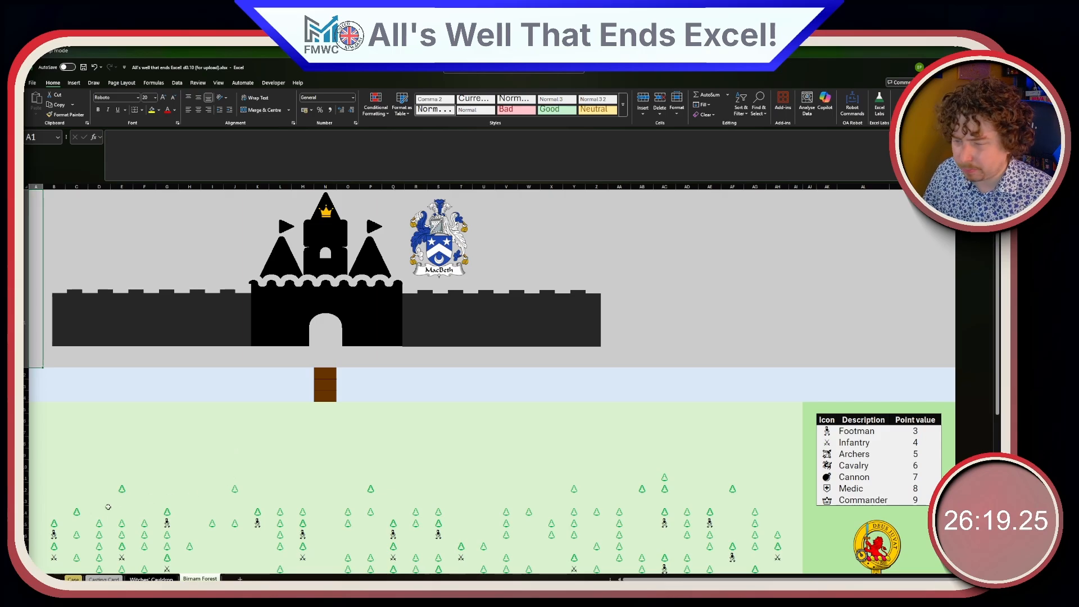
{"action": "scroll", "coordinate": [145, 509], "scroll_direction": "down", "scroll_amount": 1}
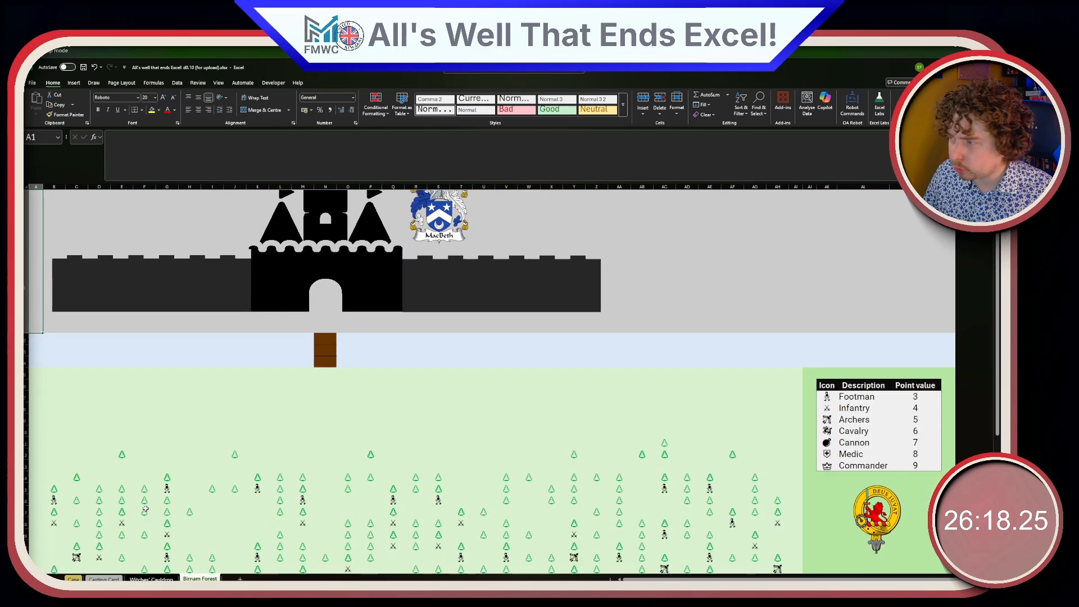
- Return to the Case worksheet and read the three on-stage dares and the scenes they relate to
{"action": "left_click", "coordinate": [79, 579]}
{"action": "scroll", "coordinate": [168, 526], "scroll_direction": "up", "scroll_amount": 6}
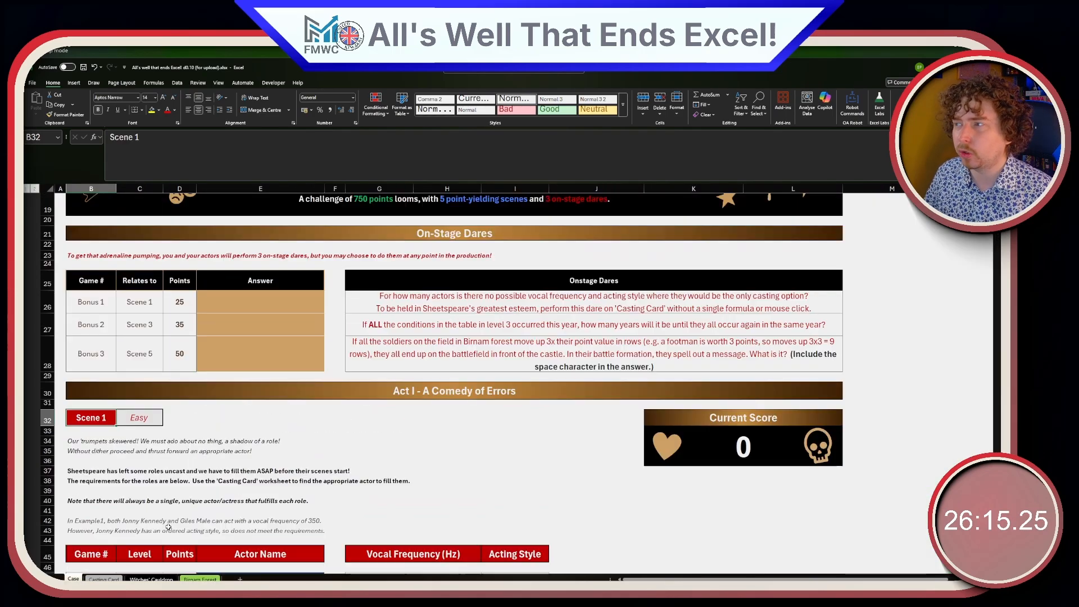
{"action": "left_click_drag", "start_coordinate": [423, 403], "coordinate": [424, 461]}
{"action": "scroll", "coordinate": [424, 463], "scroll_direction": "up", "scroll_amount": 1}
{"action": "scroll", "coordinate": [422, 466], "scroll_direction": "down", "scroll_amount": 1}
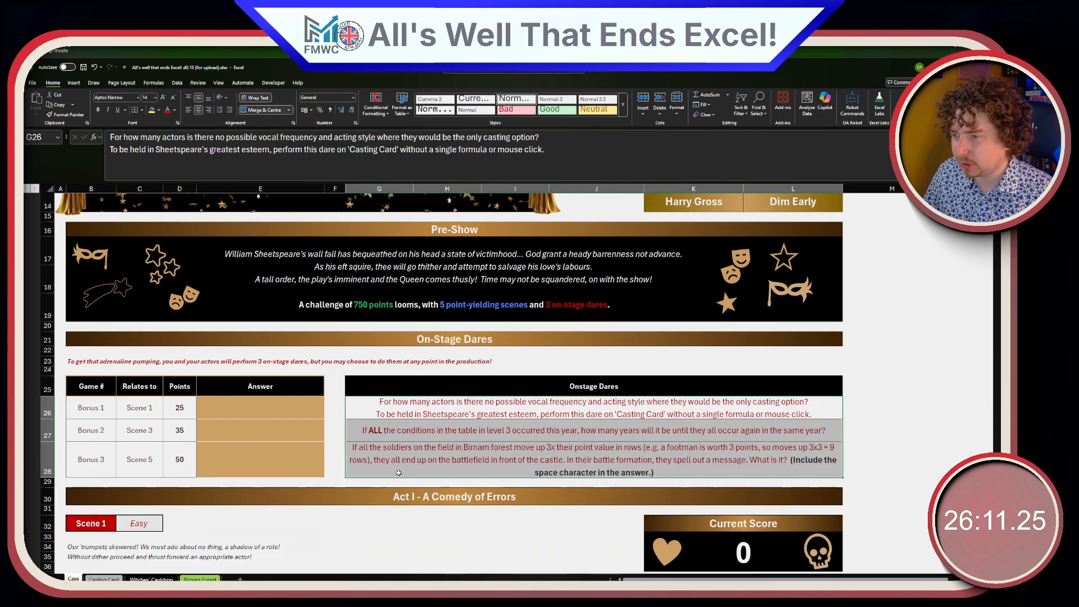
{"action": "right_click", "coordinate": [398, 474]}
{"action": "key", "text": "Escape"}
{"action": "left_click_drag", "start_coordinate": [139, 407], "coordinate": [146, 458]}
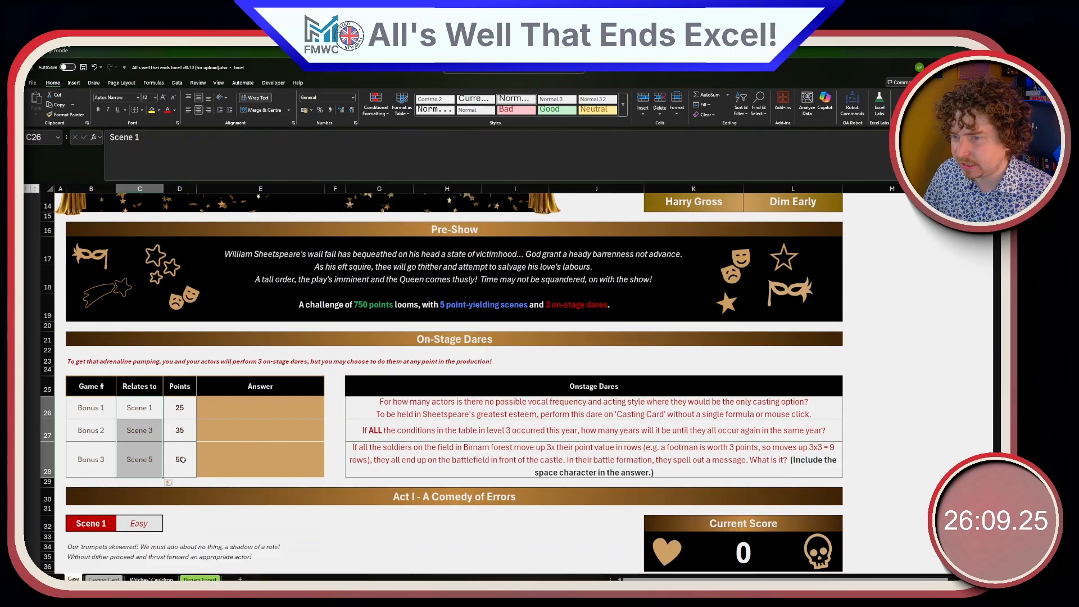
{"action": "left_click", "coordinate": [406, 452]}
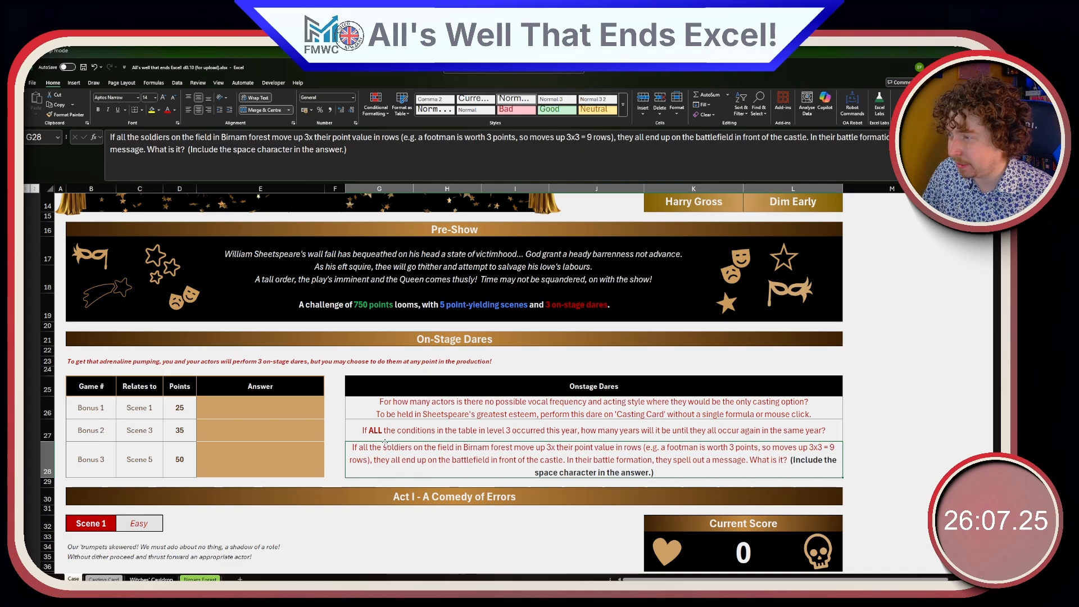
{"action": "left_click", "coordinate": [485, 410]}
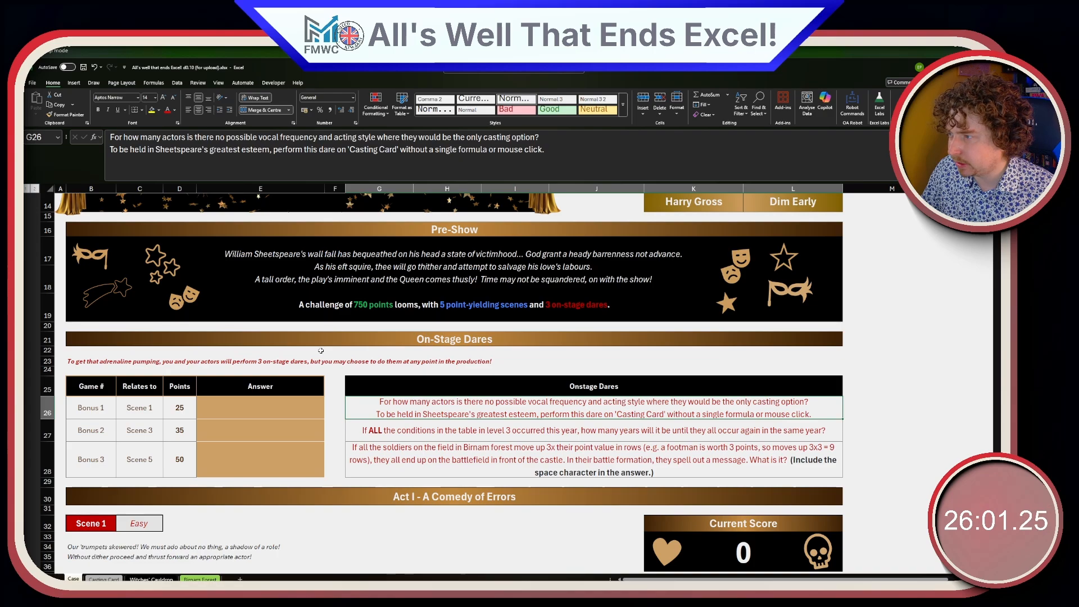
{"action": "left_click", "coordinate": [383, 437]}
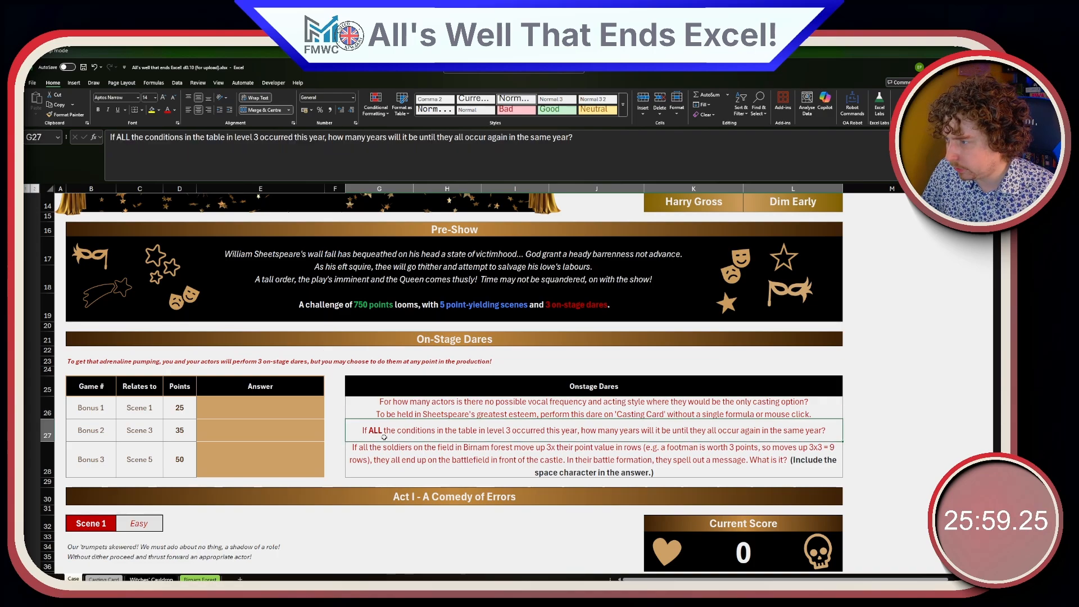
- Go back to the Scene 1 instructions and casting table under Act I - A Comedy of Errors
{"action": "scroll", "coordinate": [360, 426], "scroll_direction": "down", "scroll_amount": 9}
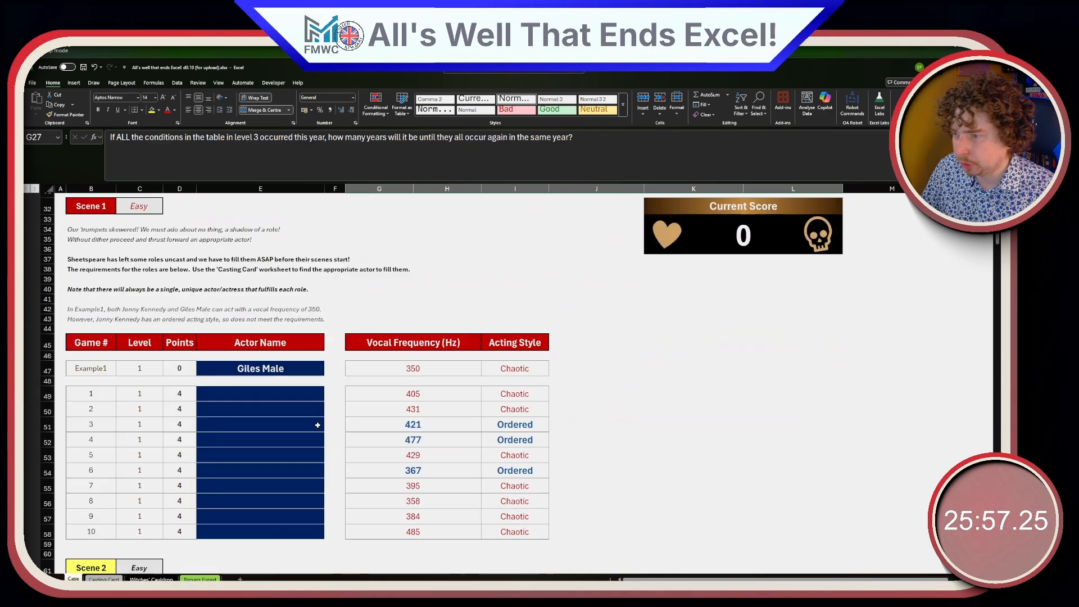
{"action": "left_click", "coordinate": [306, 432]}
{"action": "scroll", "coordinate": [298, 434], "scroll_direction": "up", "scroll_amount": 4}
{"action": "left_click", "coordinate": [296, 433]}
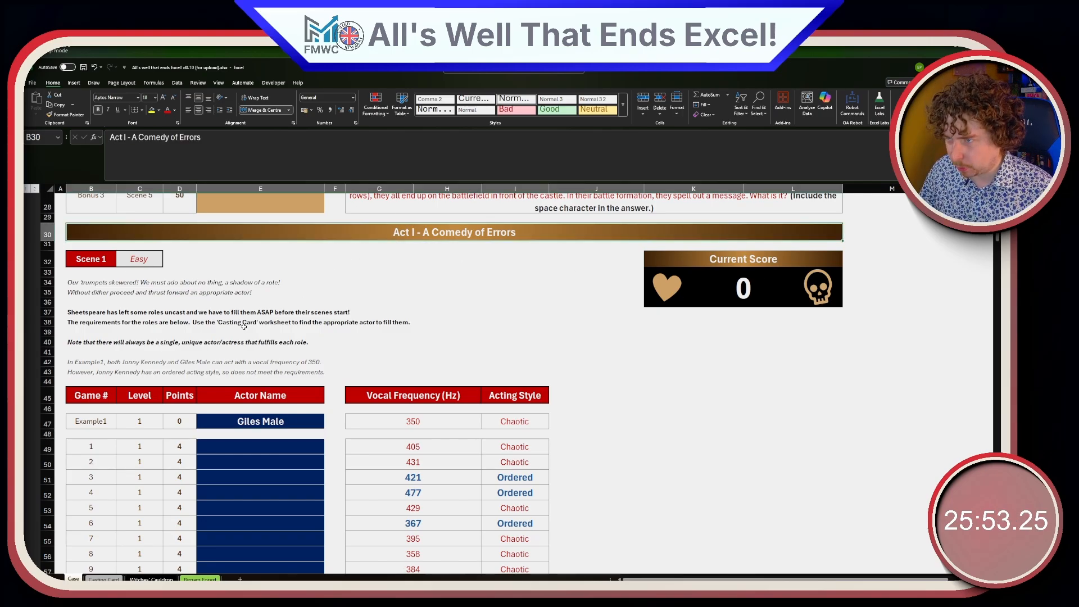
- Read the Scene 1 casting instructions and review the vocal frequency and acting style required for each role
{"action": "left_click", "coordinate": [261, 316]}
{"action": "left_click", "coordinate": [198, 334]}
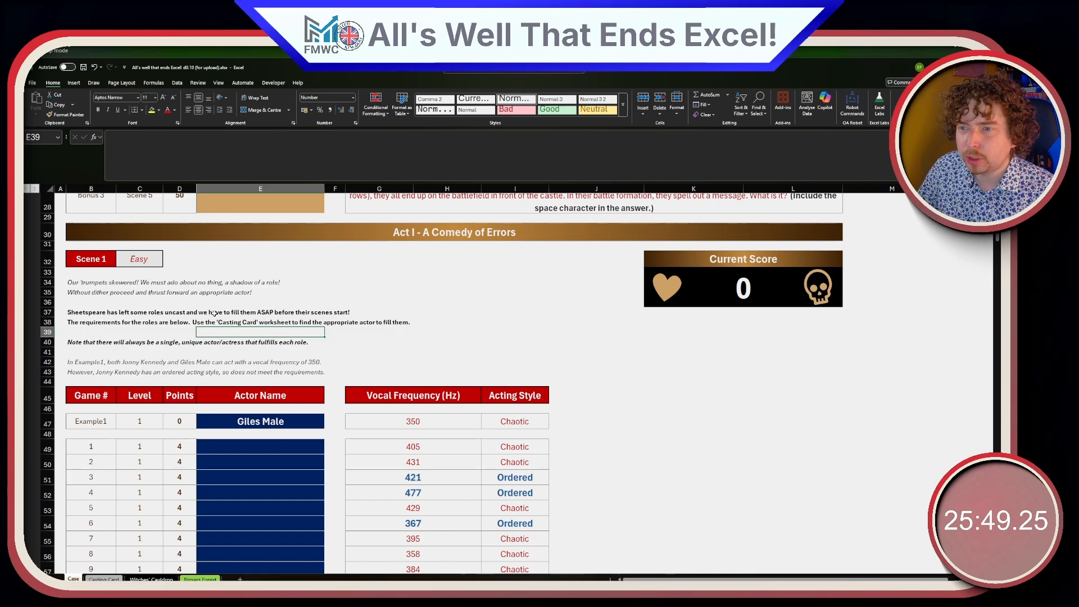
{"action": "left_click", "coordinate": [337, 331]}
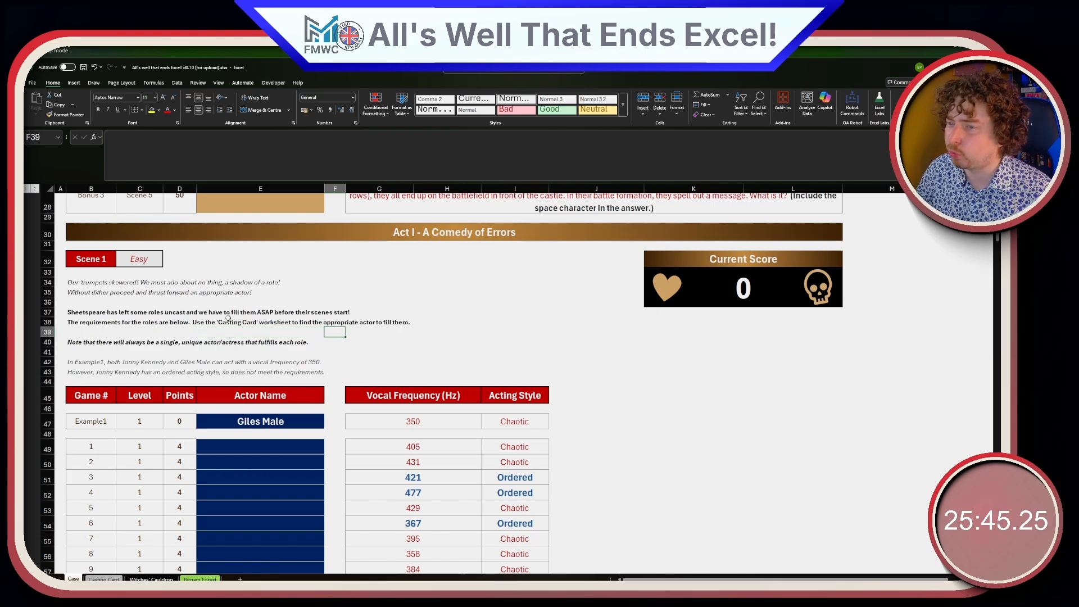
{"action": "left_click", "coordinate": [178, 319]}
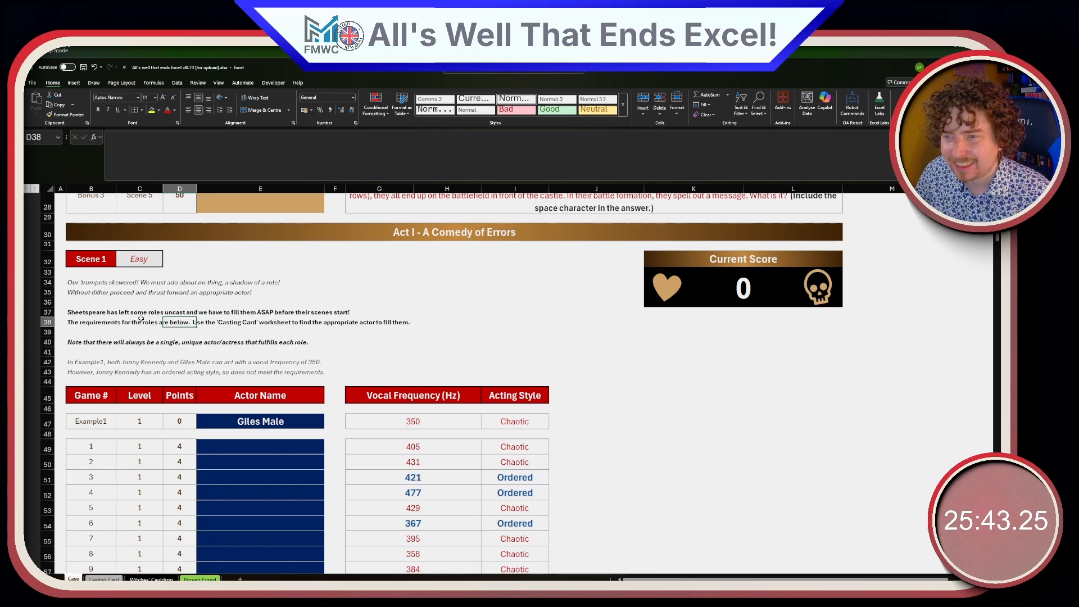
{"action": "left_click", "coordinate": [135, 345]}
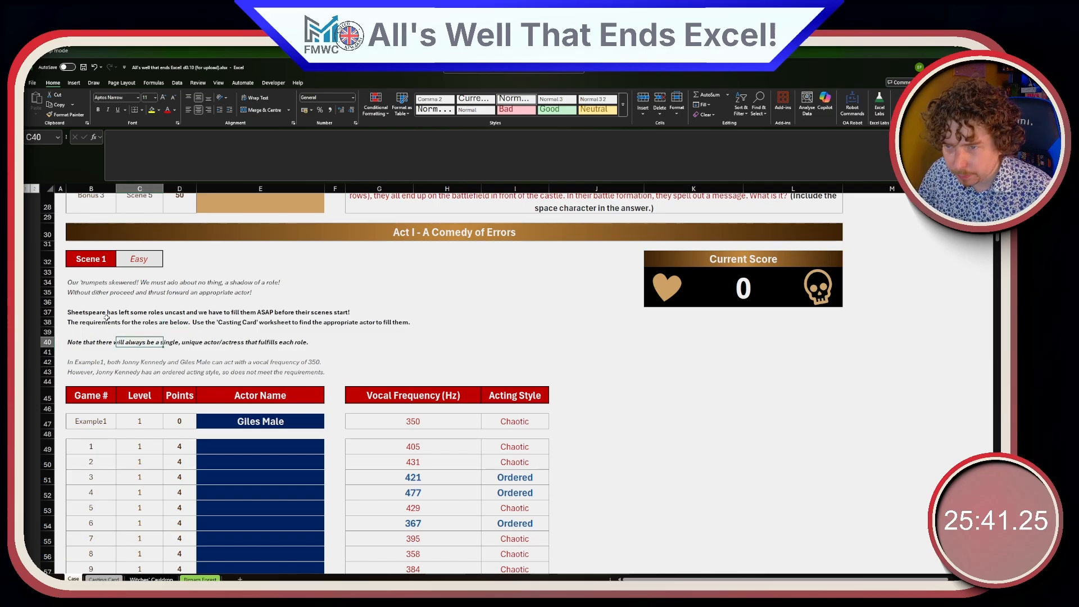
{"action": "left_click", "coordinate": [92, 330]}
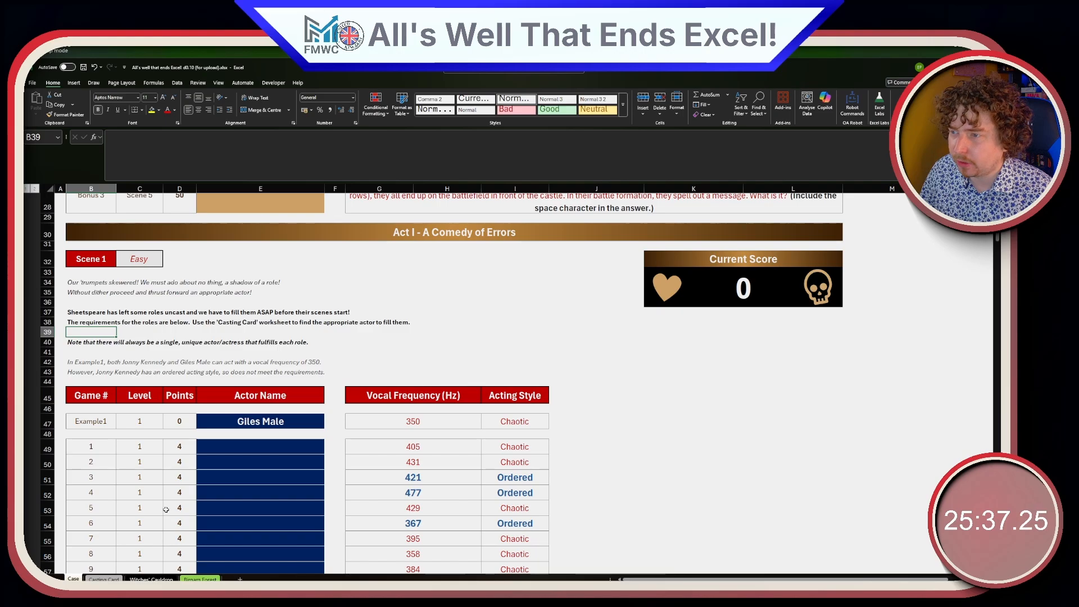
{"action": "scroll", "coordinate": [166, 510], "scroll_direction": "down", "scroll_amount": 1}
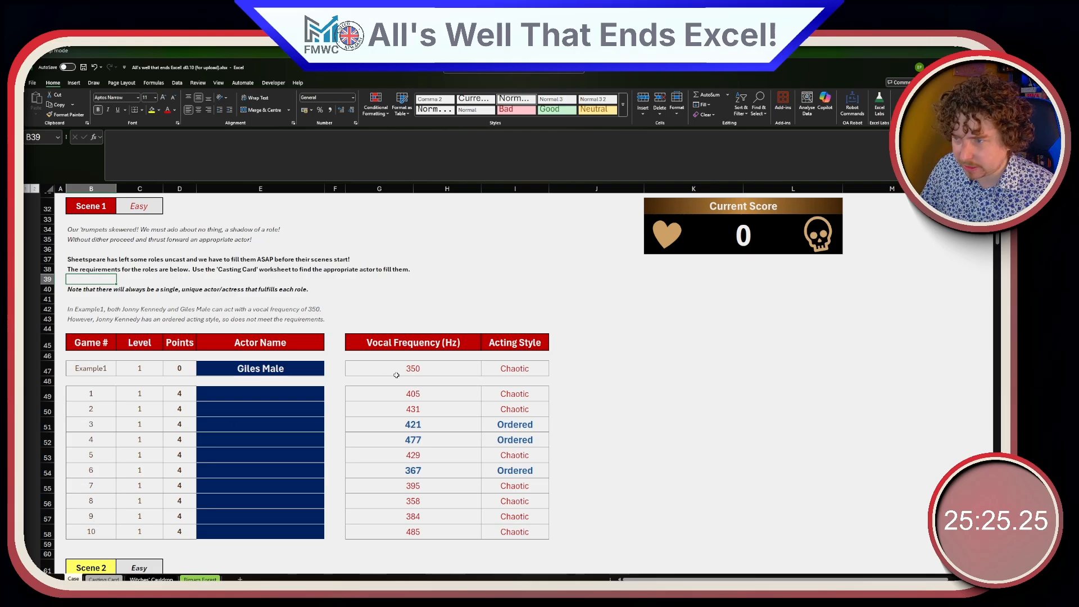
- Copy Example1's vocal frequency and acting style and paste them as values into the Casting Card worksheet starting at cell I3
{"action": "left_click_drag", "start_coordinate": [396, 374], "coordinate": [510, 373]}
{"action": "key", "text": "ctrl+c"}
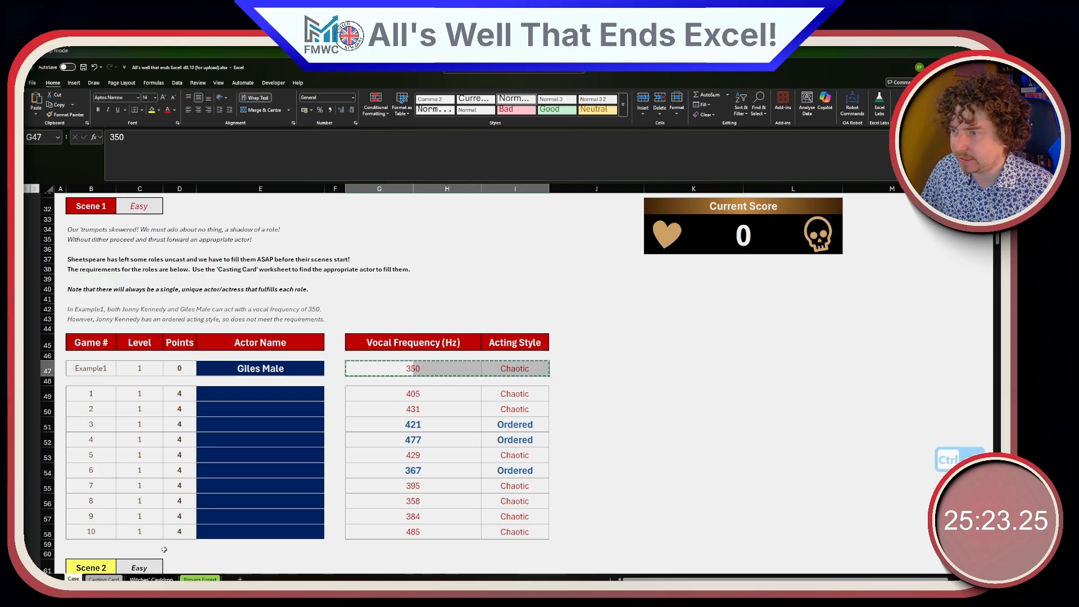
{"action": "left_click", "coordinate": [104, 579]}
{"action": "left_click", "coordinate": [764, 229]}
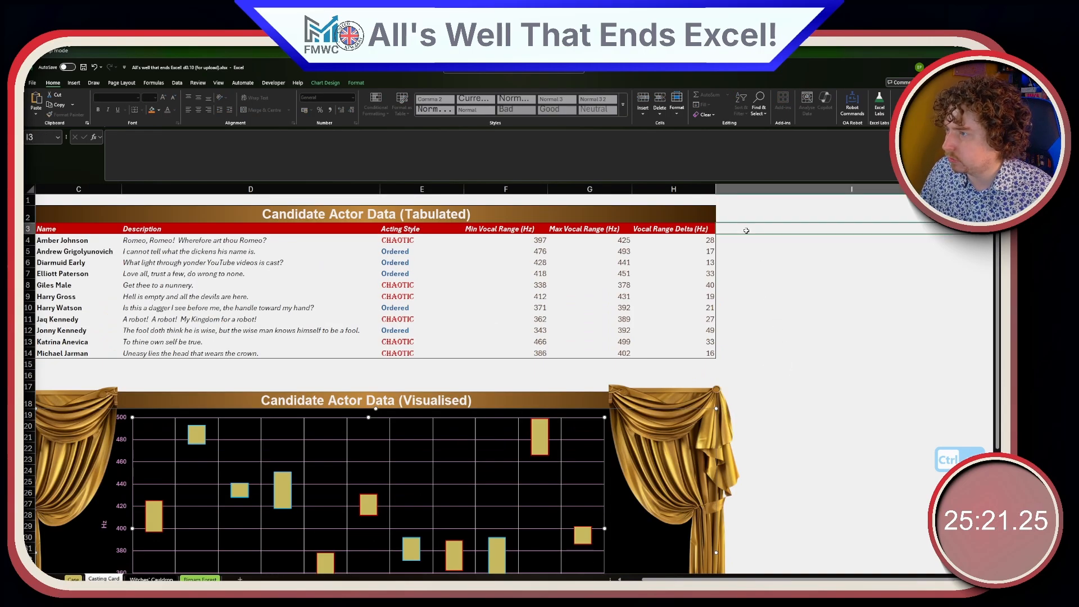
{"action": "key", "text": "ctrl+shift+v"}
- Examine the candidate chart and compare the pasted example requirements with the tabulated acting styles and minimum and maximum vocal ranges
{"action": "scroll", "coordinate": [764, 387], "scroll_direction": "down", "scroll_amount": 3}
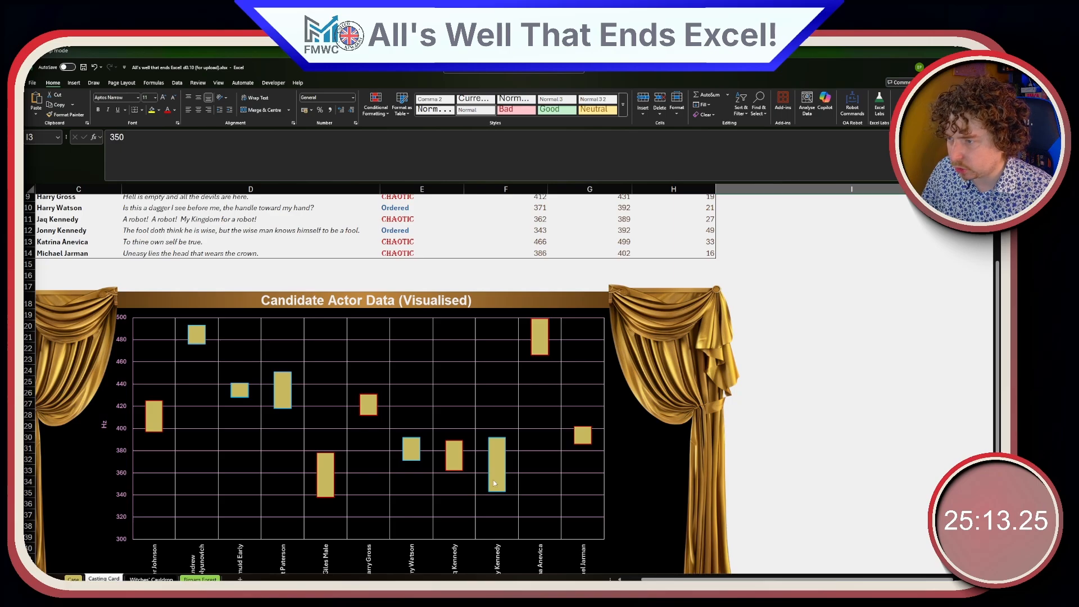
{"action": "left_click", "coordinate": [497, 477]}
{"action": "scroll", "coordinate": [497, 474], "scroll_direction": "up", "scroll_amount": 2}
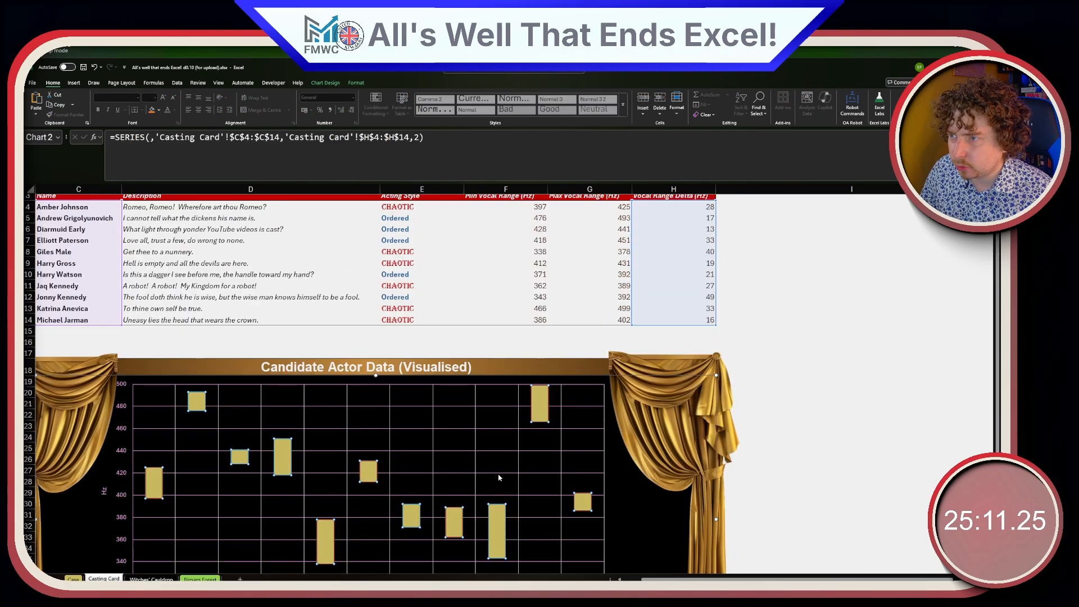
{"action": "scroll", "coordinate": [397, 493], "scroll_direction": "up", "scroll_amount": 1}
{"action": "left_click", "coordinate": [185, 342]}
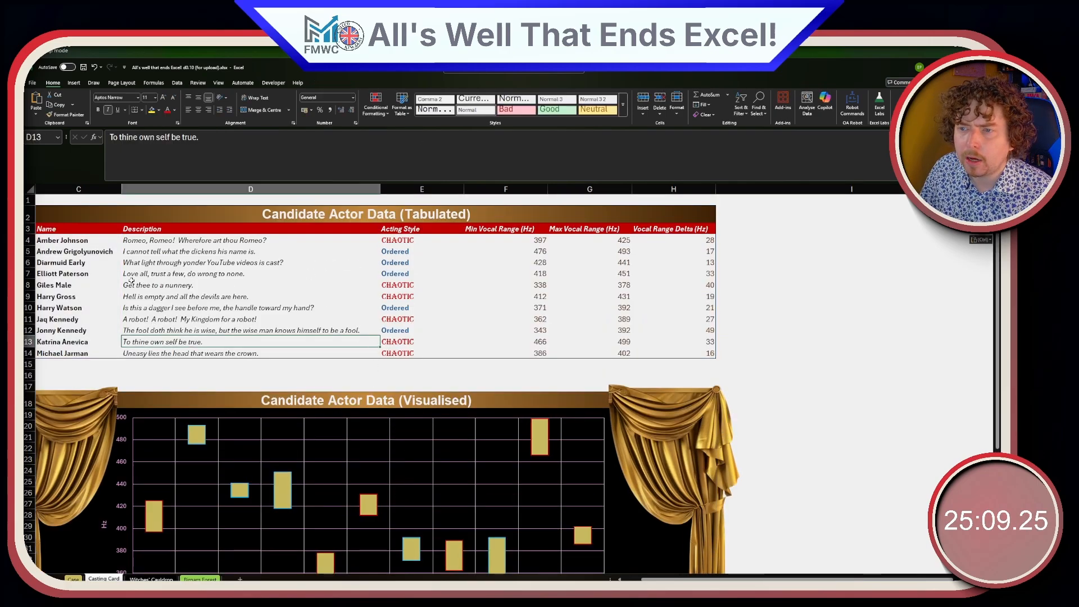
{"action": "left_click_drag", "start_coordinate": [84, 274], "coordinate": [415, 273]}
{"action": "left_click", "coordinate": [415, 273]}
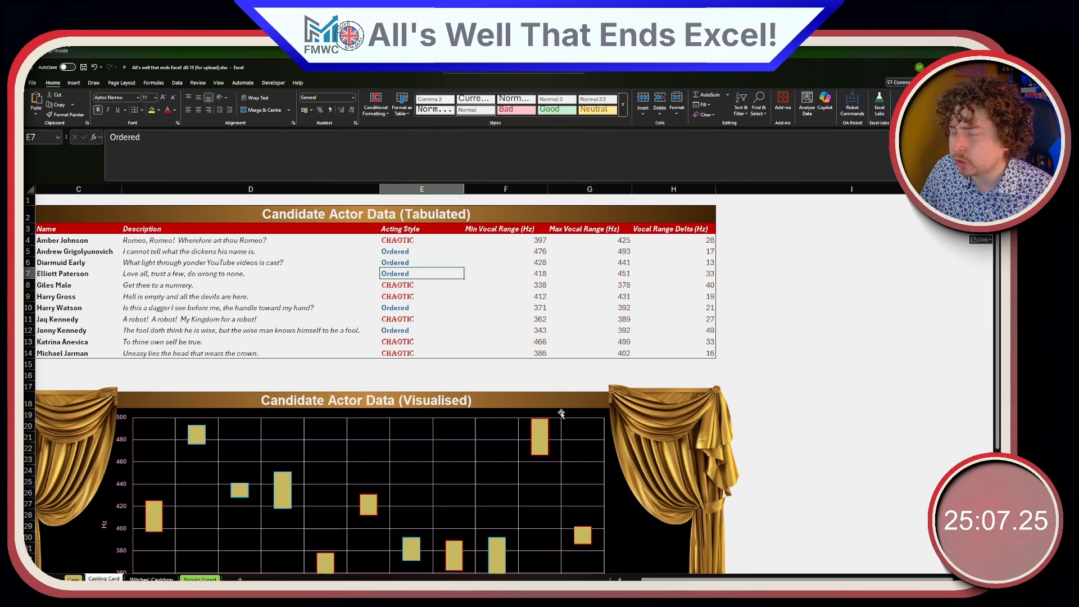
{"action": "left_click_drag", "start_coordinate": [886, 579], "coordinate": [922, 579]}
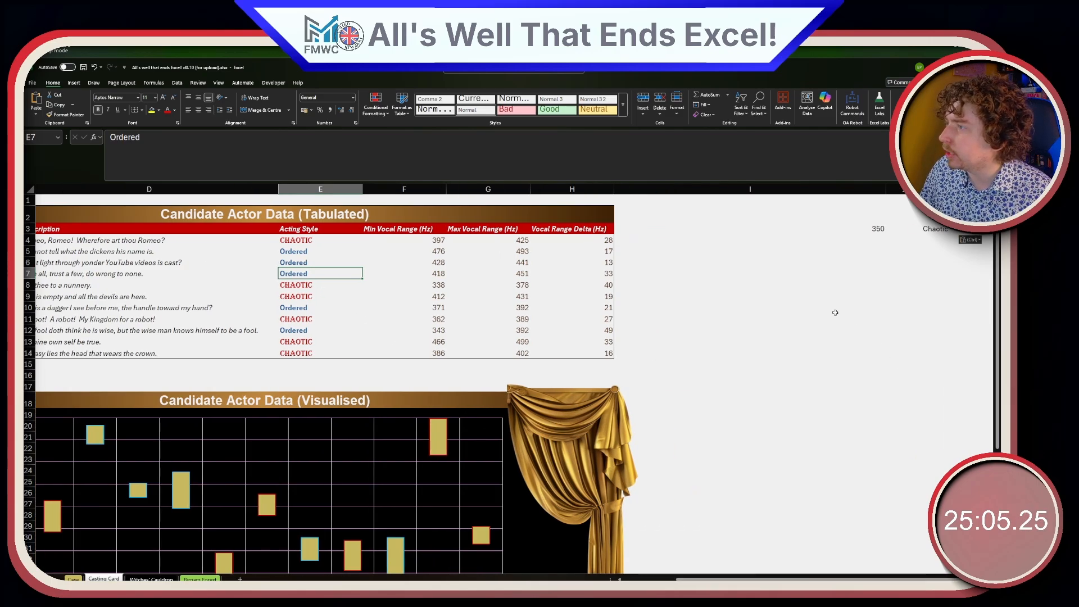
{"action": "left_click", "coordinate": [792, 263]}
{"action": "left_click", "coordinate": [754, 227]}
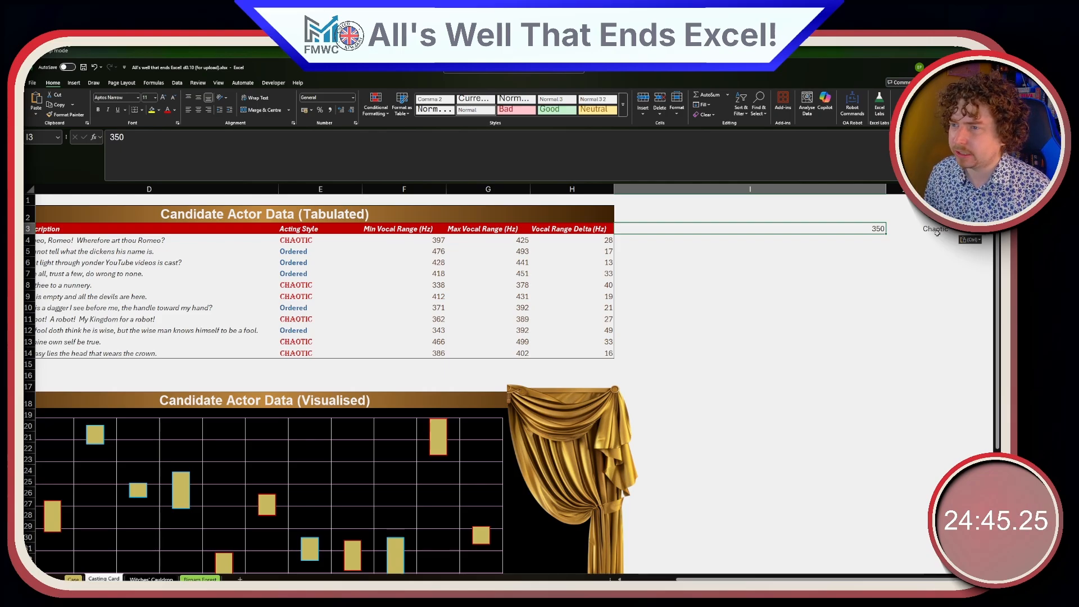
{"action": "key", "text": "Return"}
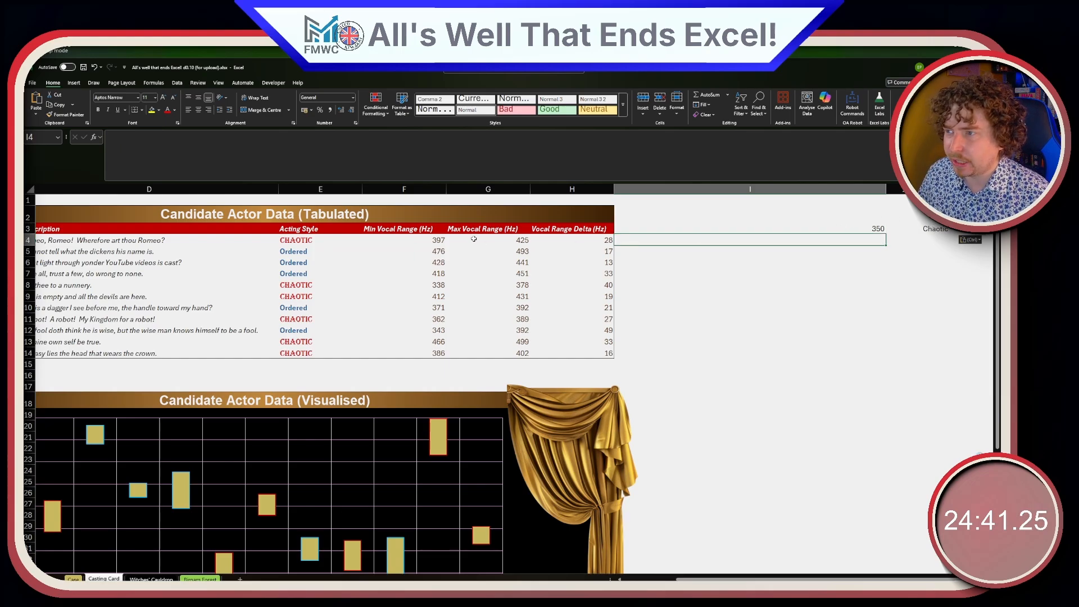
{"action": "left_click", "coordinate": [437, 241]}
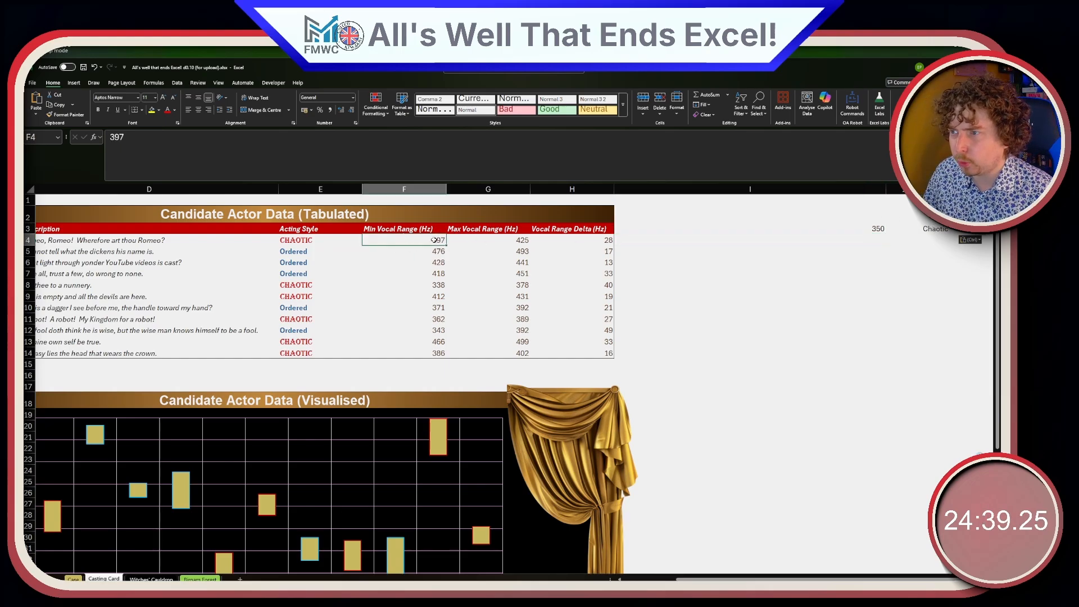
{"action": "left_click", "coordinate": [485, 240]}
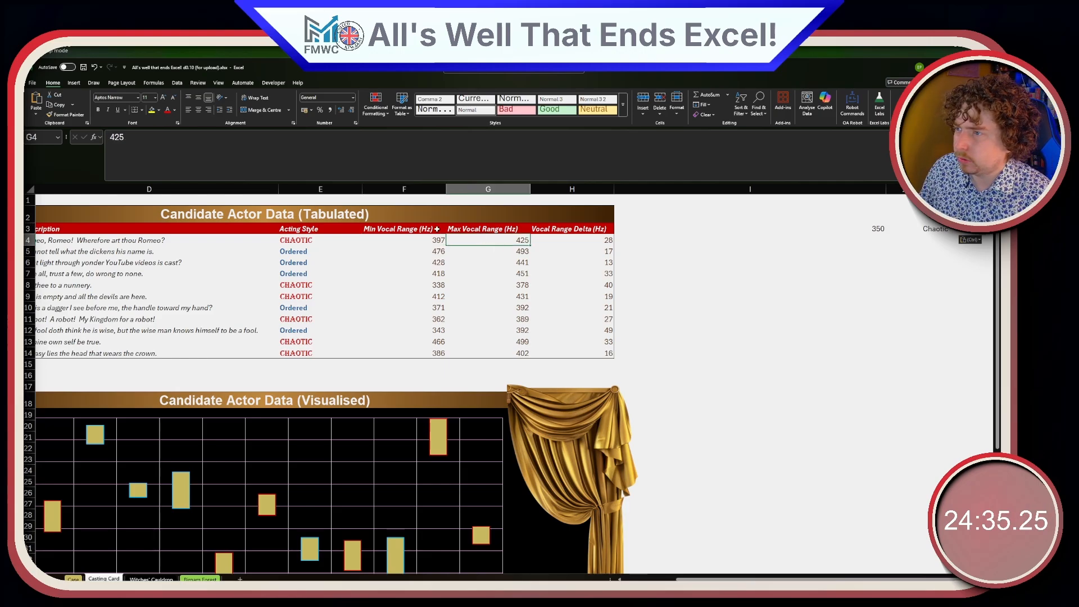
- Enter =I3>=F4:F14 in cell I4 to test the example frequency against every candidate's minimum vocal range
{"action": "left_click", "coordinate": [681, 240]}
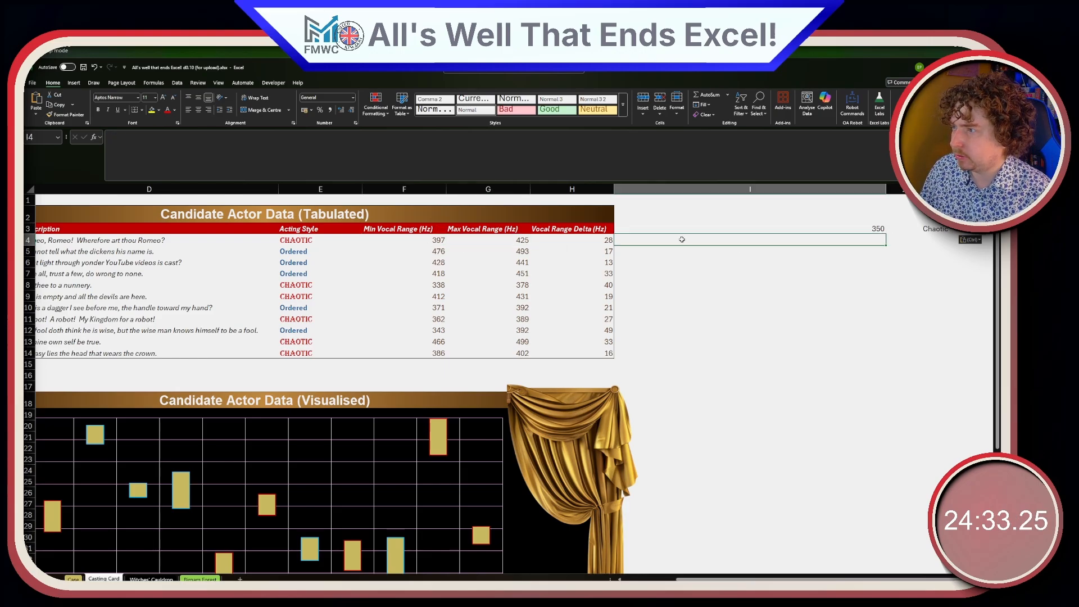
{"action": "type", "text": "="}
{"action": "key", "text": "Up"}
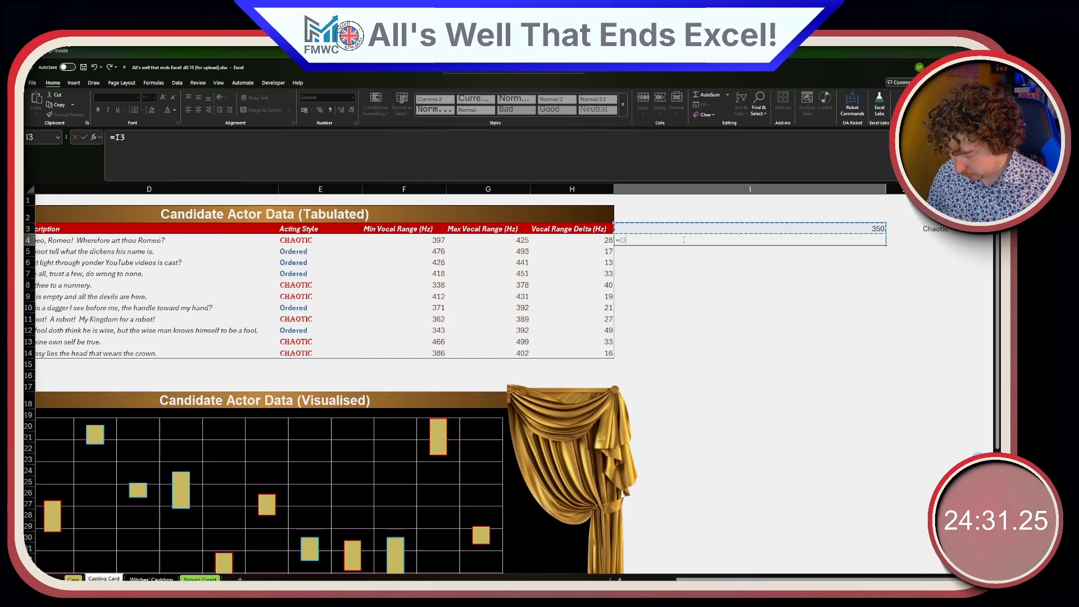
{"action": "type", "text": ">="}
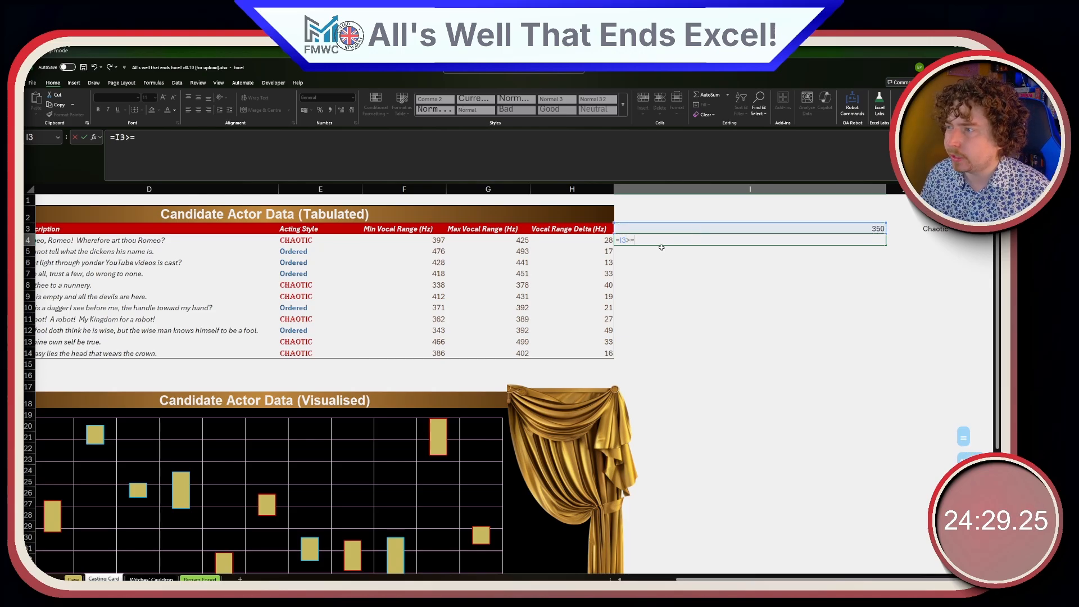
{"action": "left_click_drag", "start_coordinate": [438, 241], "coordinate": [441, 352]}
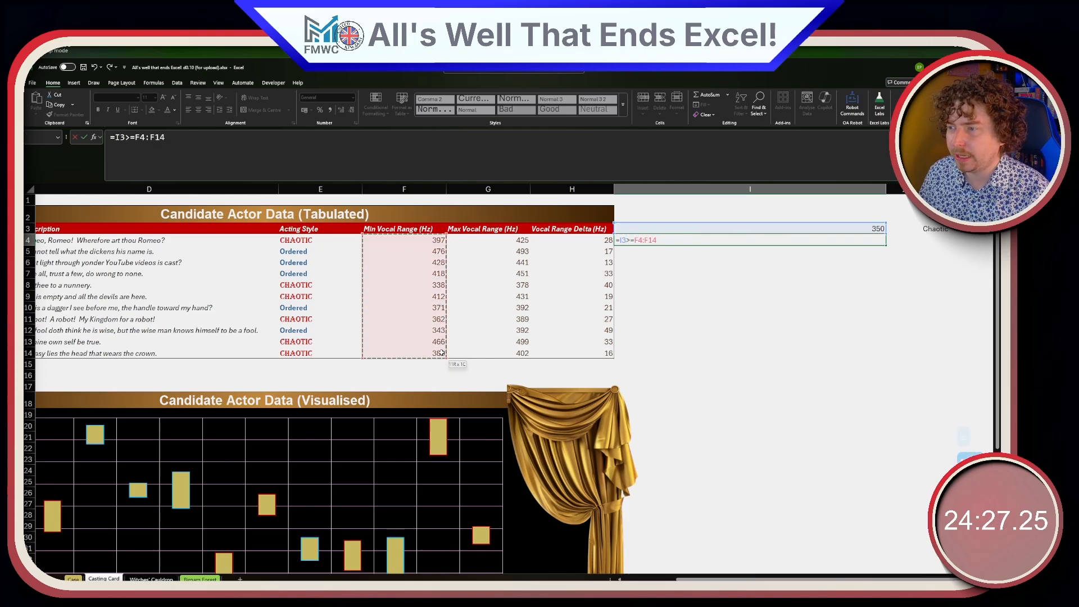
{"action": "key", "text": "Return"}
- Enter =I3<=G4:G14 in cell J4 to test the example frequency against every candidate's maximum vocal range
{"action": "left_click", "coordinate": [910, 241]}
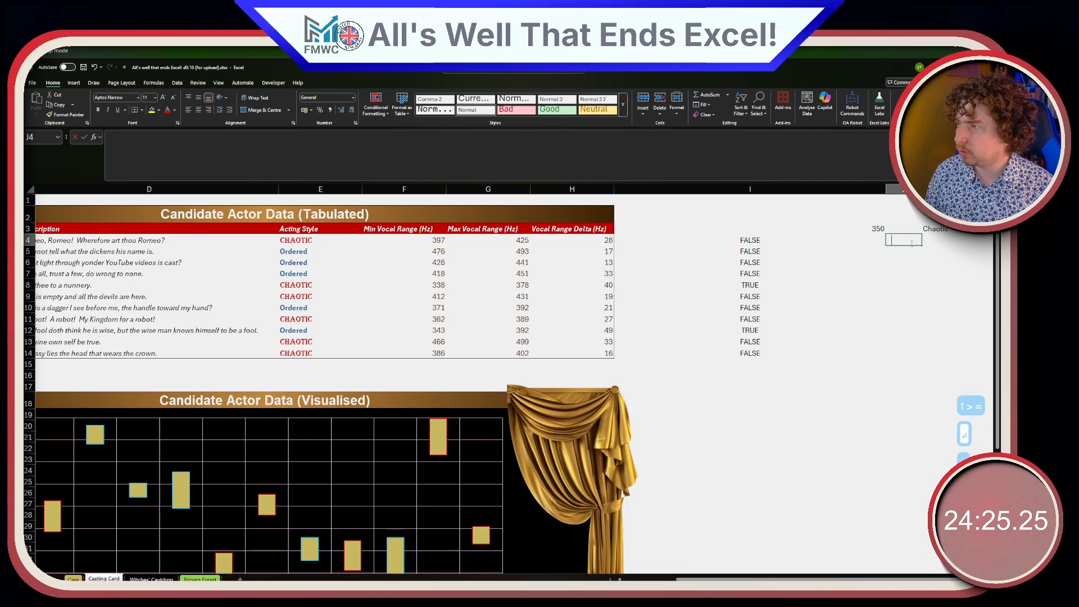
{"action": "type", "text": "="}
{"action": "key", "text": "Left"}
{"action": "key", "text": "Up"}
{"action": "type", "text": "<="}
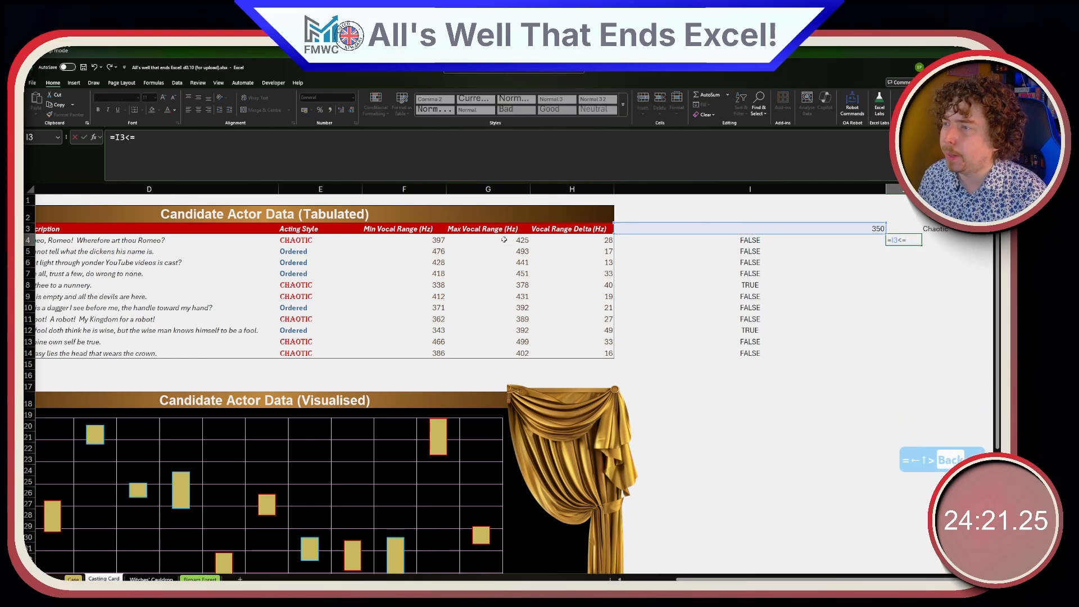
{"action": "left_click_drag", "start_coordinate": [509, 240], "coordinate": [515, 354]}
{"action": "key", "text": "Return"}
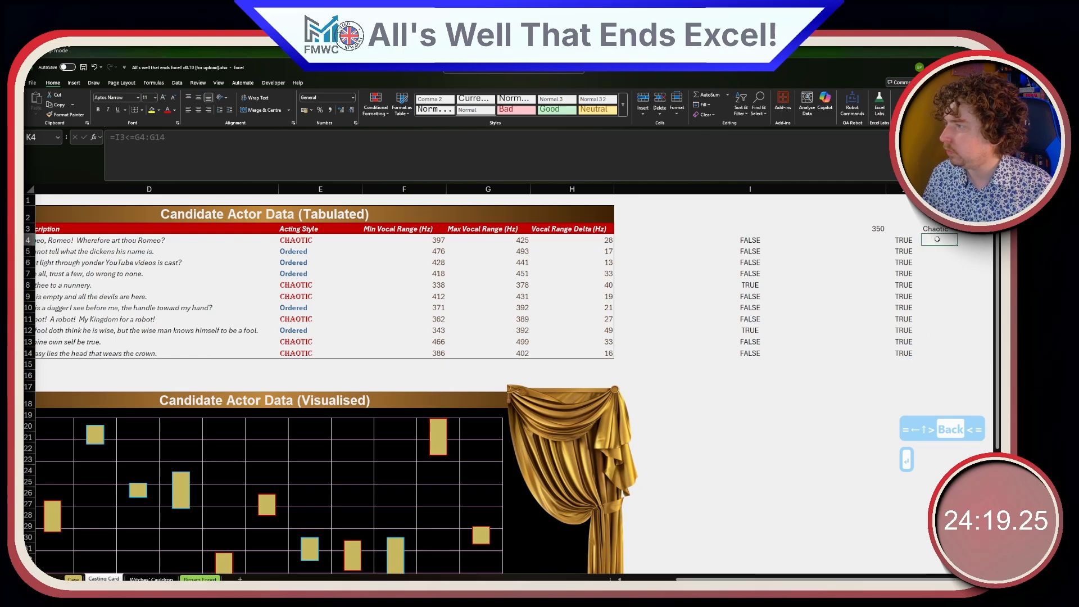
- Add a formula in cell K4 that compares the acting styles in E4:E14 with the example's required style
{"action": "left_click", "coordinate": [937, 238]}
{"action": "type", "text": "="}
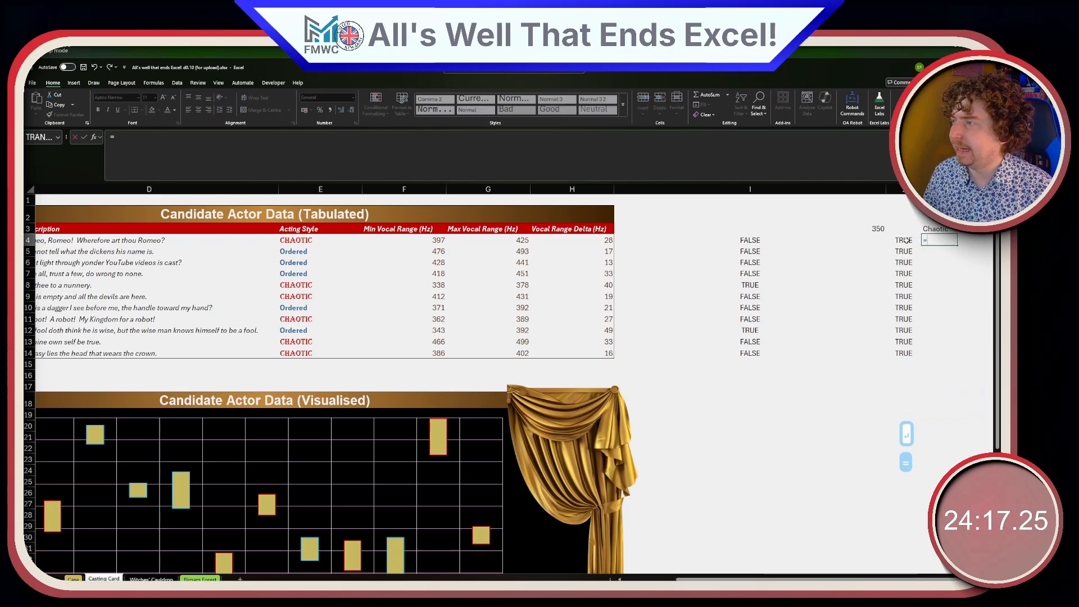
{"action": "left_click_drag", "start_coordinate": [297, 240], "coordinate": [308, 355]}
{"action": "type", "text": "="}
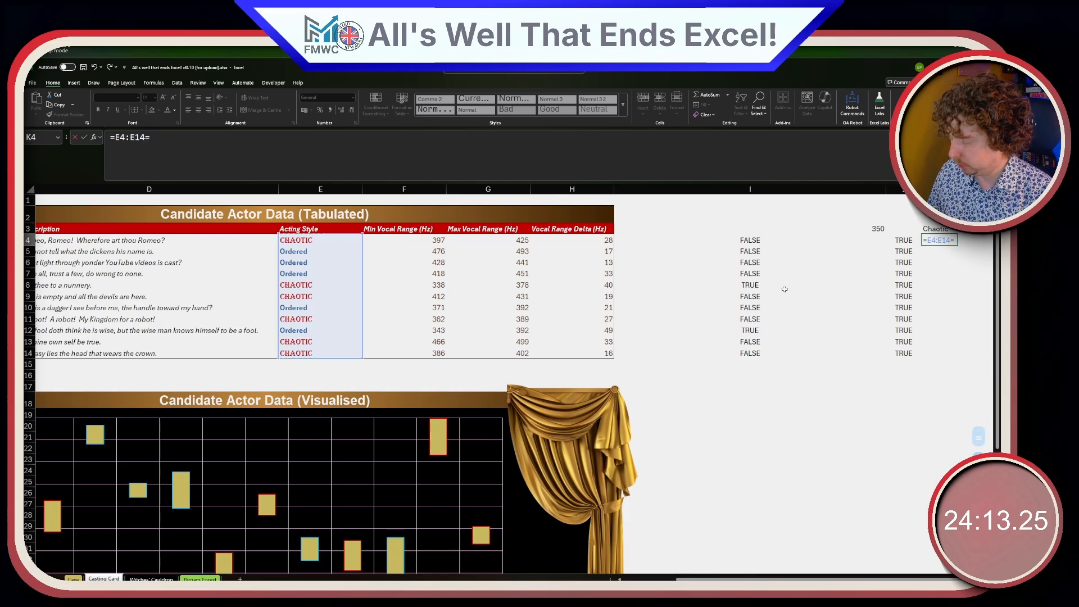
{"action": "key", "text": "Tab"}
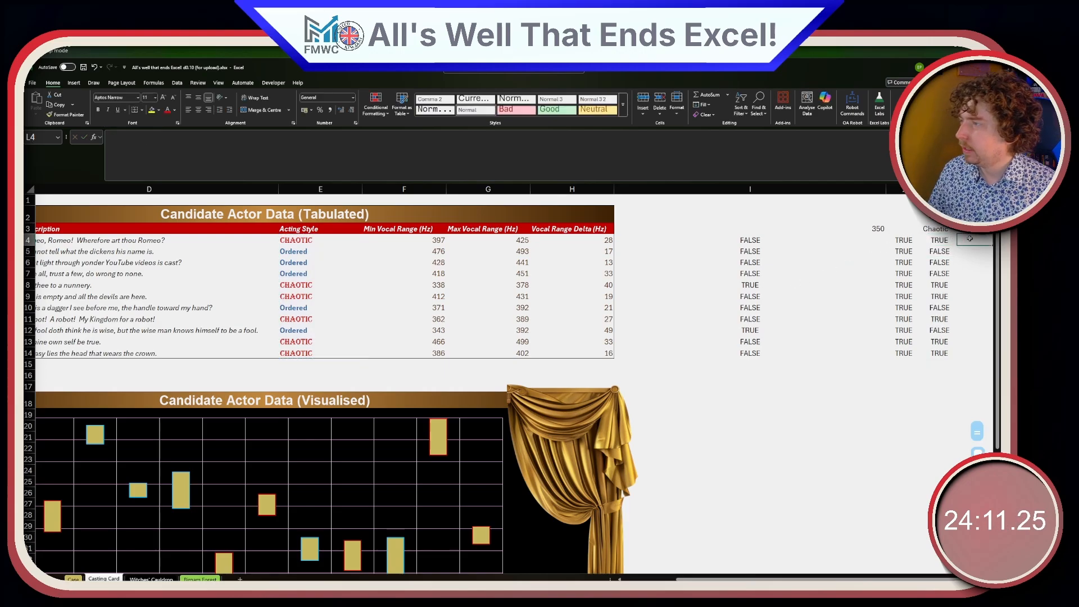
- Combine the three tests with =AND(I4:K4) in cell L4 and fill the formula down to L14
{"action": "type", "text": "=AND("}
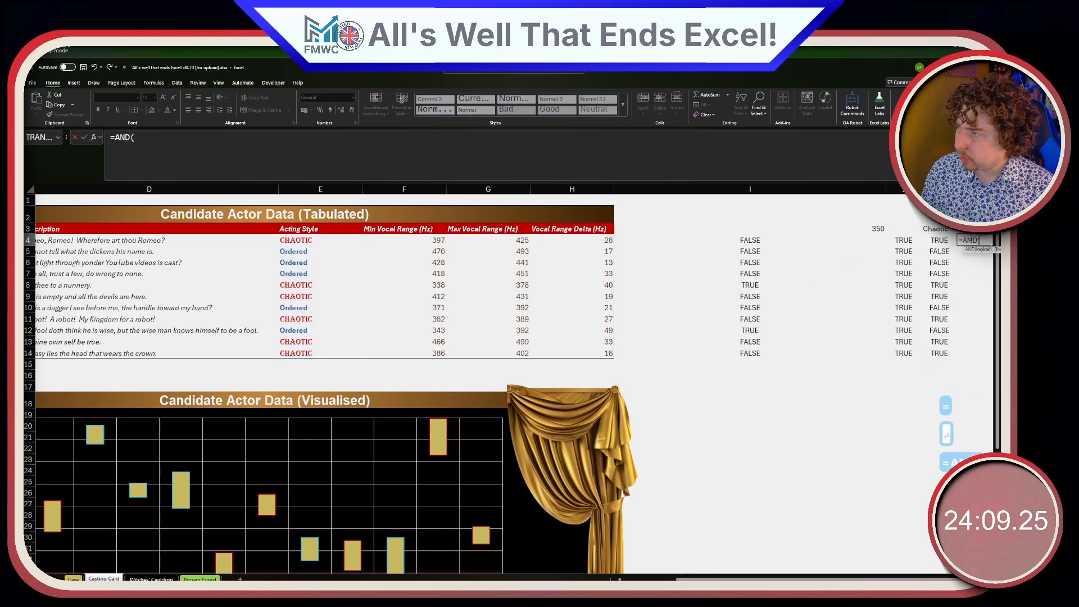
{"action": "key", "text": "Left"}
{"action": "key", "text": "shift+Left"}
{"action": "key", "text": "shift+Left"}
{"action": "key", "text": "shift+Left"}
{"action": "key", "text": "shift+Right"}
{"action": "key", "text": "Return"}
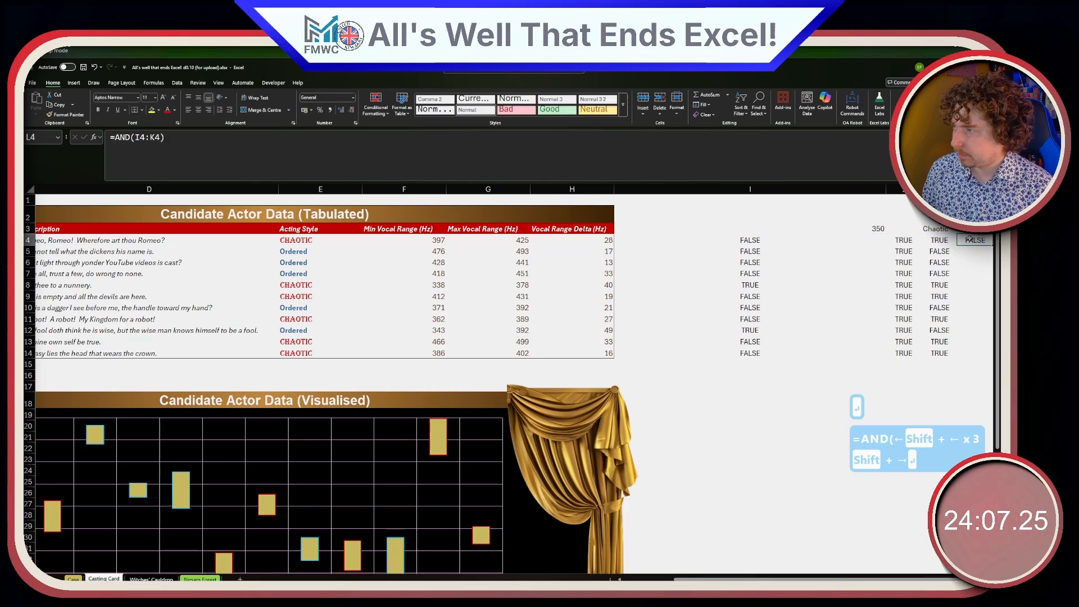
{"action": "key", "text": "Up"}
{"action": "key", "text": "Right"}
{"action": "key", "text": "Right"}
{"action": "key", "text": "Left"}
{"action": "left_click", "coordinate": [742, 242]}
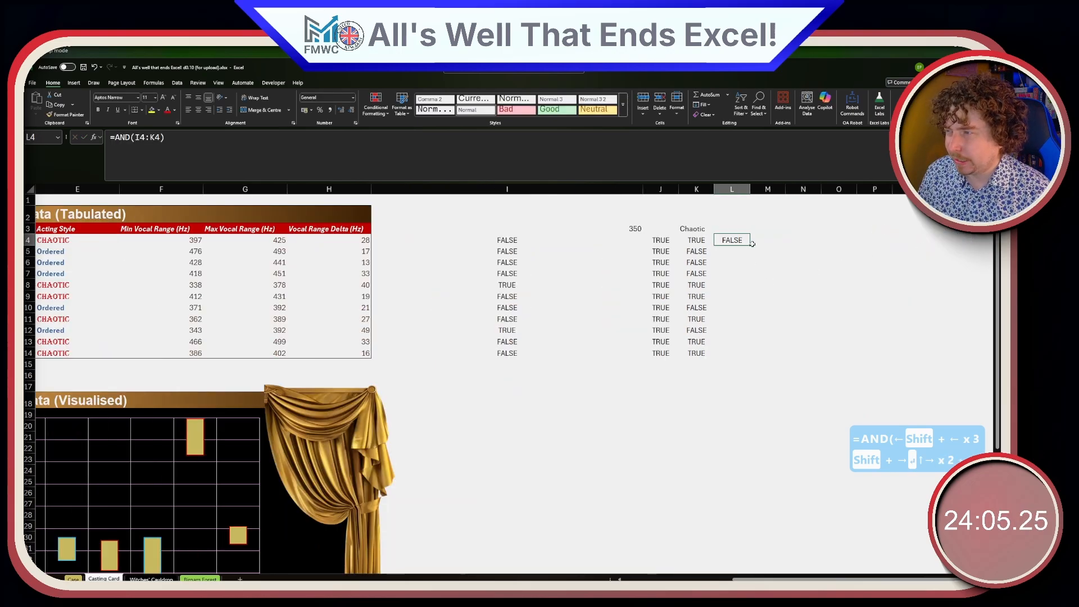
{"action": "left_click_drag", "start_coordinate": [751, 244], "coordinate": [753, 355]}
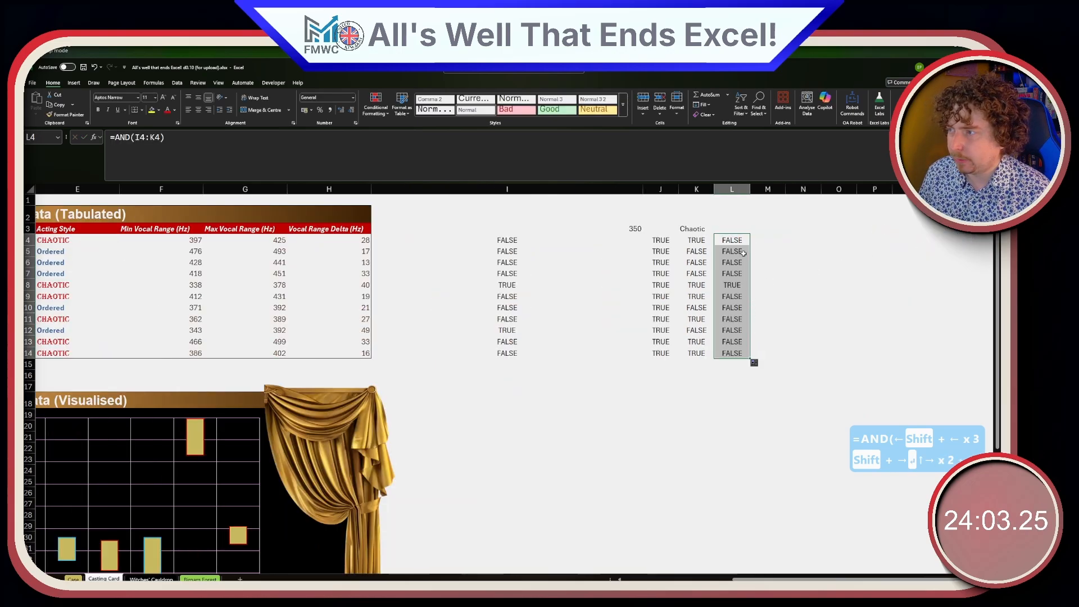
- Trace the row that meets all three tests back to its candidate in the actor table
{"action": "left_click", "coordinate": [743, 289]}
{"action": "scroll", "coordinate": [393, 286], "scroll_direction": "left", "scroll_amount": 3}
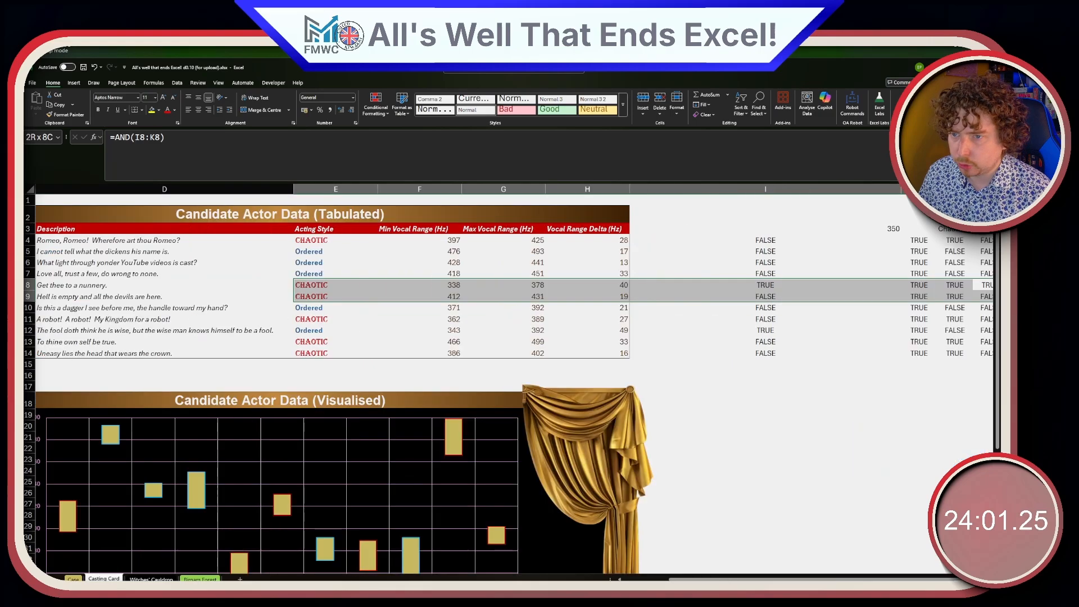
{"action": "scroll", "coordinate": [932, 271], "scroll_direction": "right", "scroll_amount": 3}
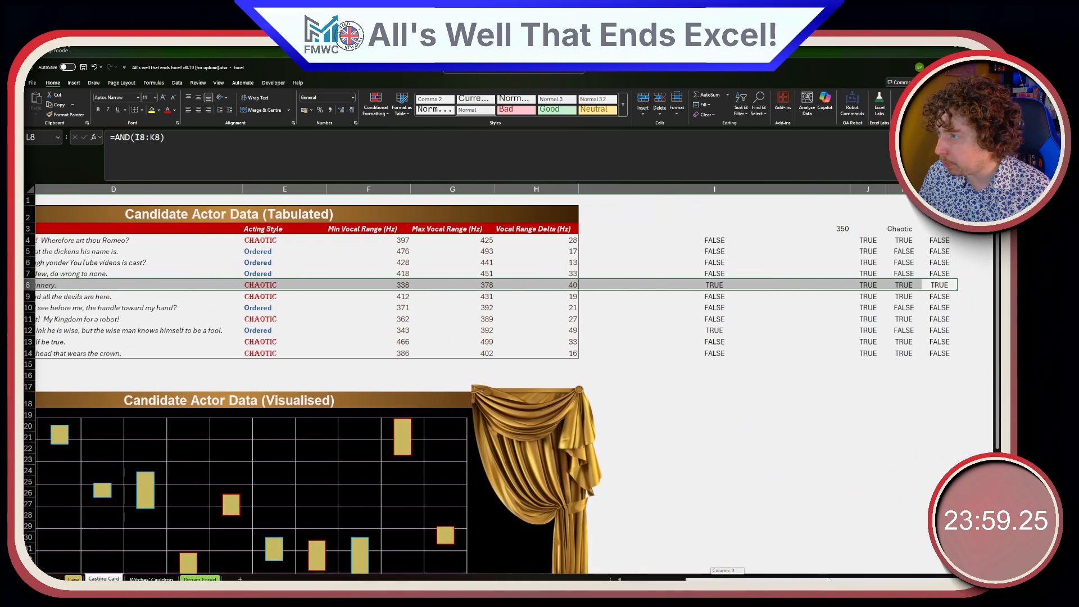
- Select the empty cell J47 beside the Scene 1 example on the Case sheet
{"action": "key", "text": "ctrl+Page_Up"}
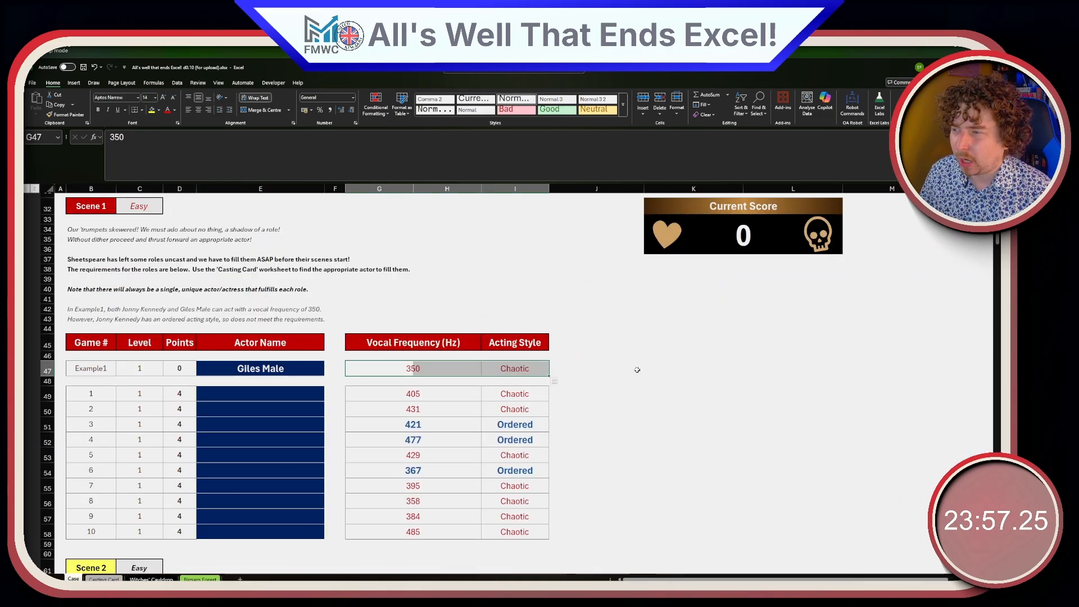
{"action": "left_click", "coordinate": [575, 370]}
{"action": "left_click_drag", "start_coordinate": [763, 366], "coordinate": [596, 369]}
{"action": "left_click", "coordinate": [600, 369]}
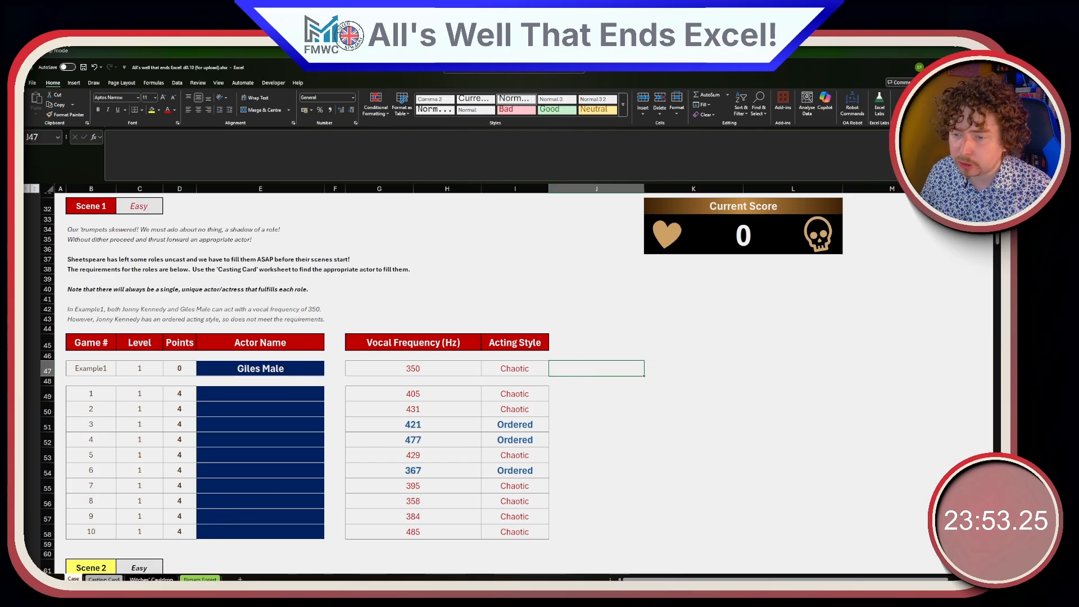
- Clear the AND formulas from L4:L14 on the Casting Card sheet
{"action": "key", "text": "ctrl+Page_Down"}
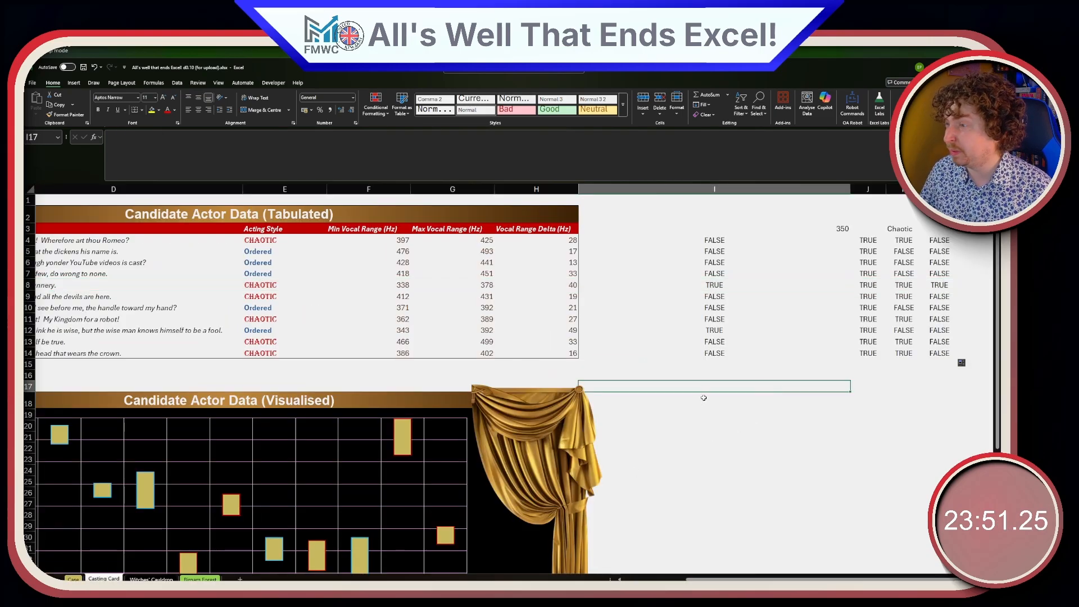
{"action": "left_click", "coordinate": [940, 240]}
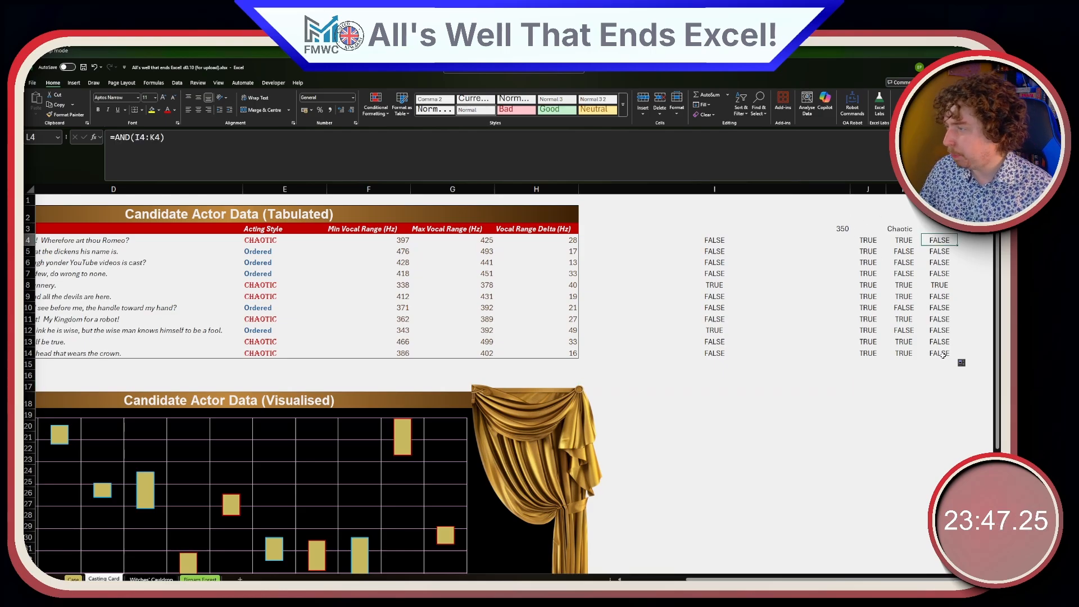
{"action": "left_click_drag", "start_coordinate": [943, 355], "coordinate": [942, 355]}
{"action": "key", "text": "ctrl+z"}
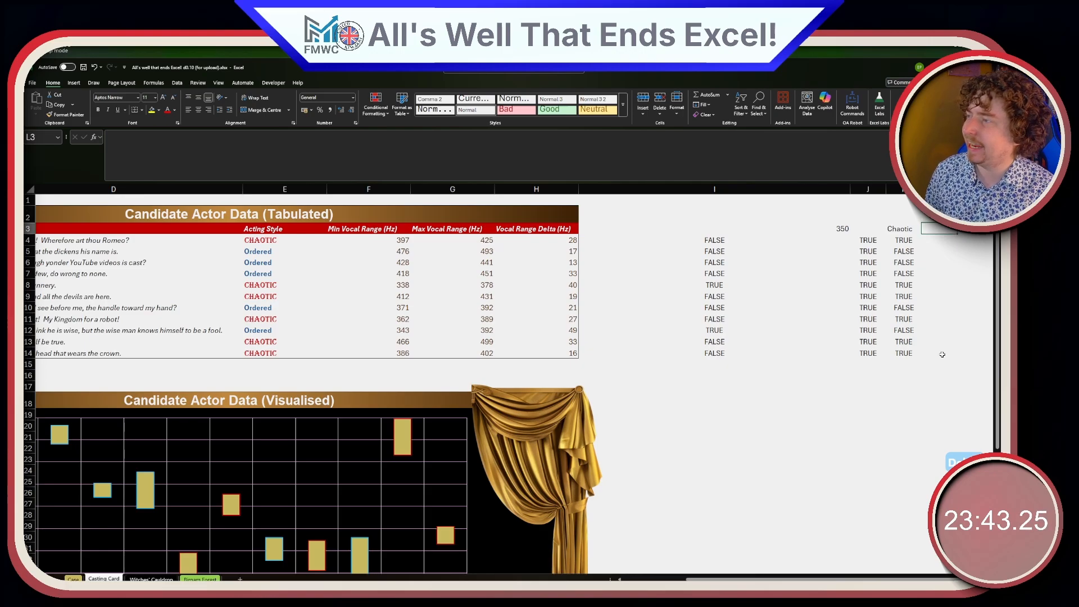
- Try a single =AND(I4:K14) formula in cell L4 across all three test columns
{"action": "key", "text": "Down"}
{"action": "type", "text": "=AND("}
{"action": "key", "text": "Left"}
{"action": "key", "text": "shift+Left"}
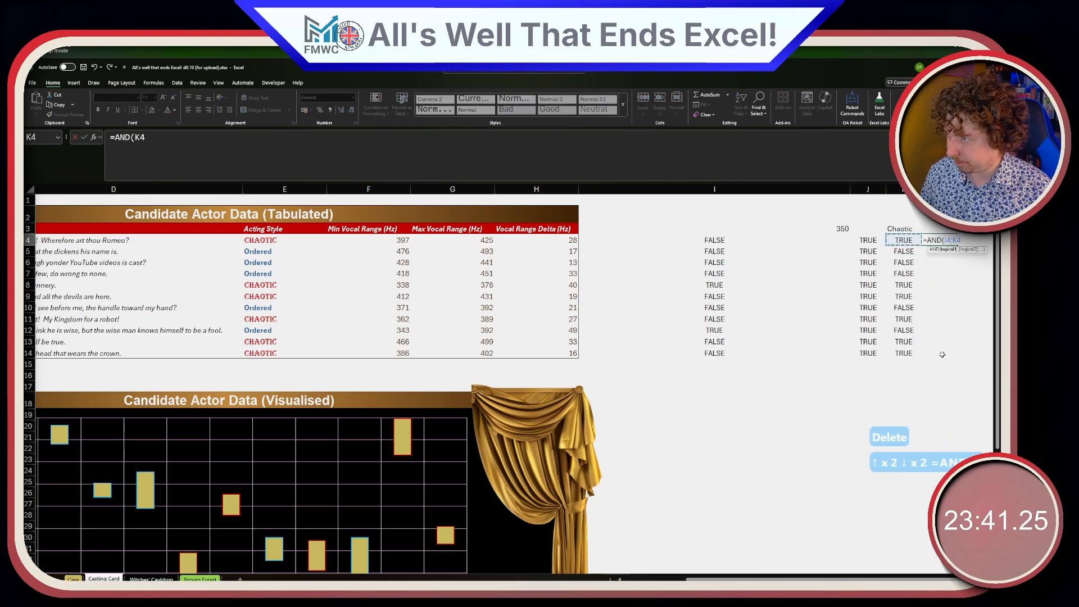
{"action": "key", "text": "shift+Left"}
{"action": "key", "text": "shift+Left"}
{"action": "key", "text": "shift+Right"}
{"action": "key", "text": "shift+Down"}
{"action": "key", "text": "shift+Down"}
{"action": "key", "text": "ctrl+shift+Down"}
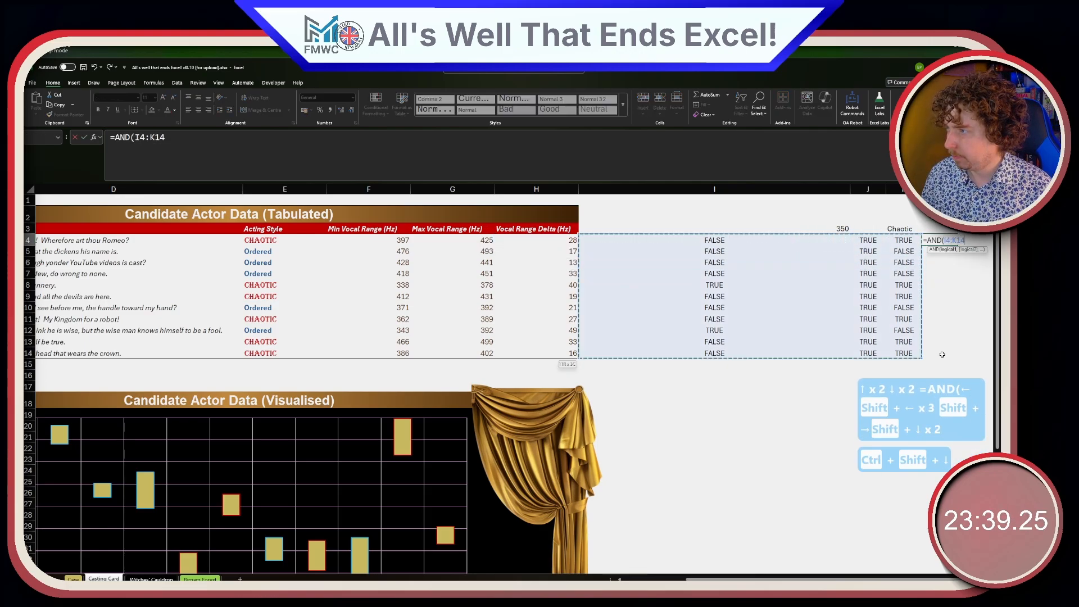
{"action": "key", "text": "Return"}
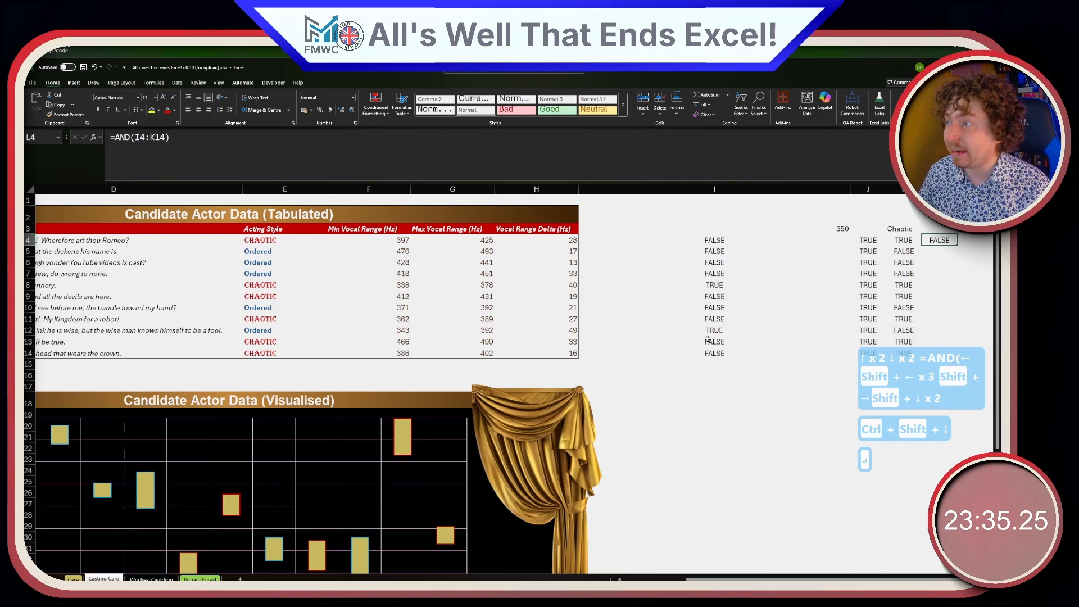
- Enter =I4#*J4#*K4# in cell L4 to multiply the three test columns together, and check the matching candidate's row
{"action": "type", "text": "="}
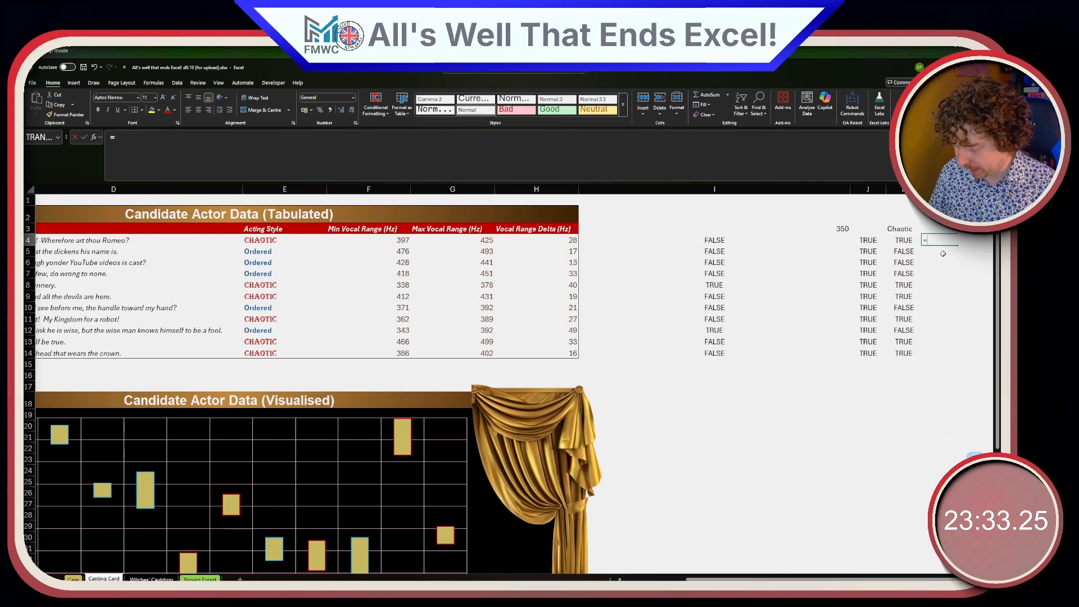
{"action": "scroll", "coordinate": [730, 281], "scroll_direction": "down", "scroll_amount": 2}
{"action": "scroll", "coordinate": [730, 281], "scroll_direction": "up", "scroll_amount": 2}
{"action": "left_click_drag", "start_coordinate": [730, 242], "coordinate": [731, 344]}
{"action": "type", "text": "*"}
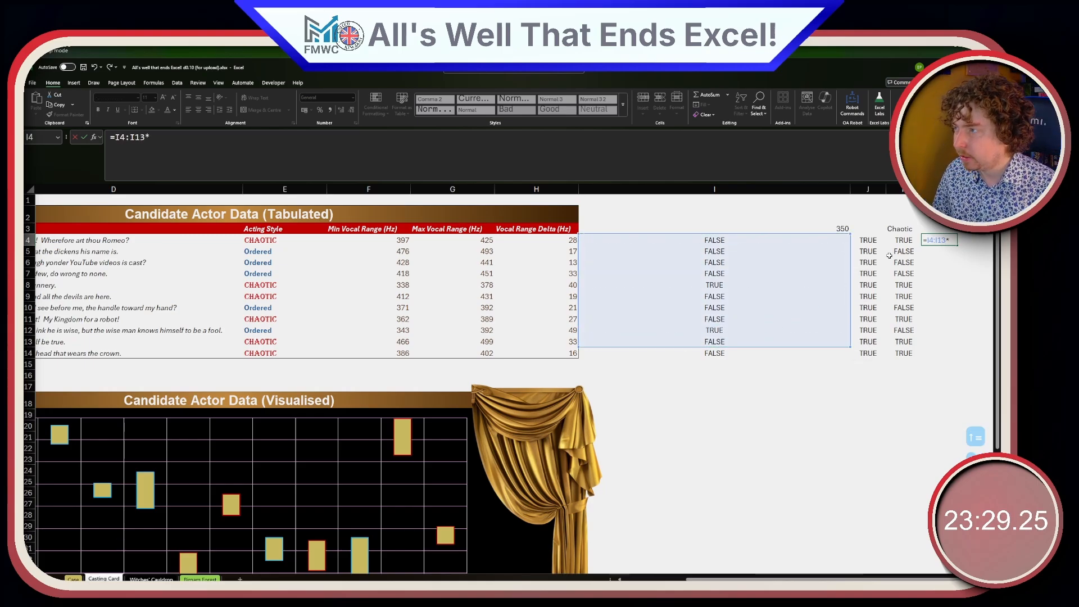
{"action": "left_click_drag", "start_coordinate": [850, 347], "coordinate": [850, 355]}
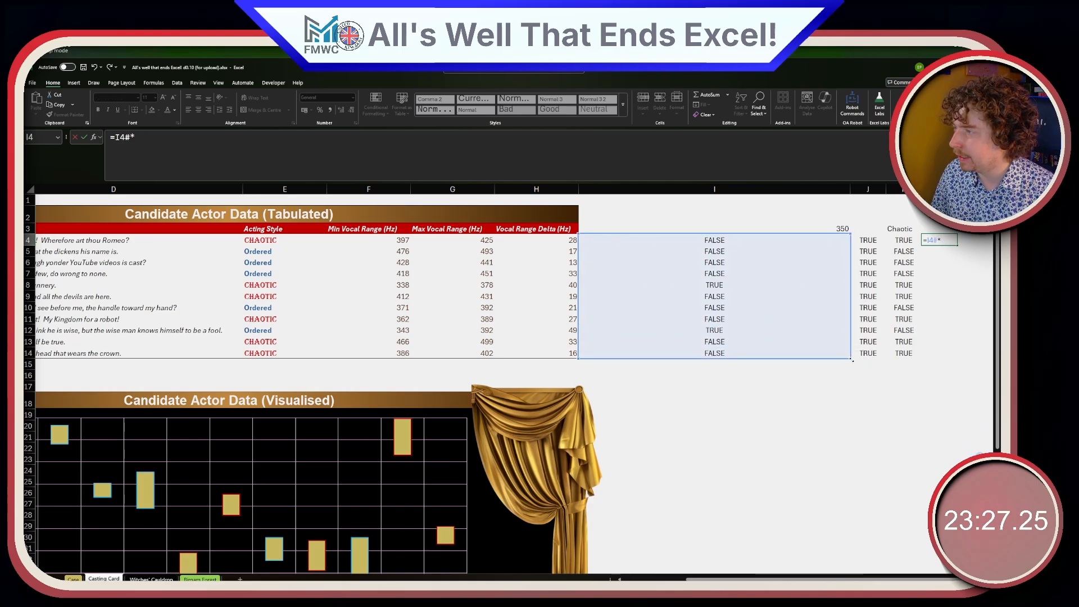
{"action": "left_click_drag", "start_coordinate": [868, 240], "coordinate": [868, 353]}
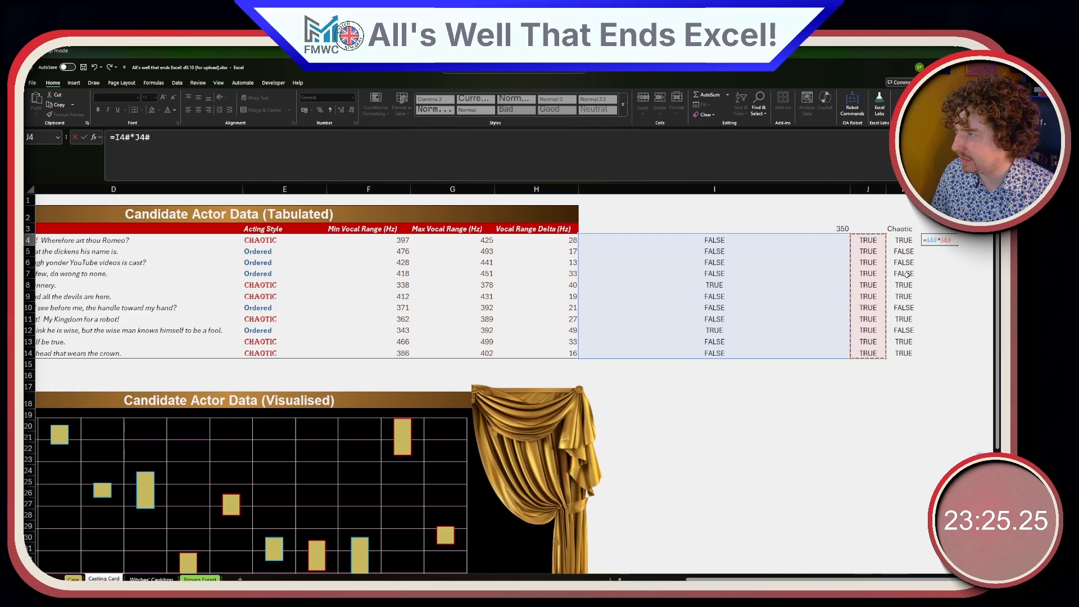
{"action": "type", "text": "*"}
{"action": "left_click", "coordinate": [900, 248]}
{"action": "left_click_drag", "start_coordinate": [901, 250], "coordinate": [898, 353]}
{"action": "key", "text": "Return"}
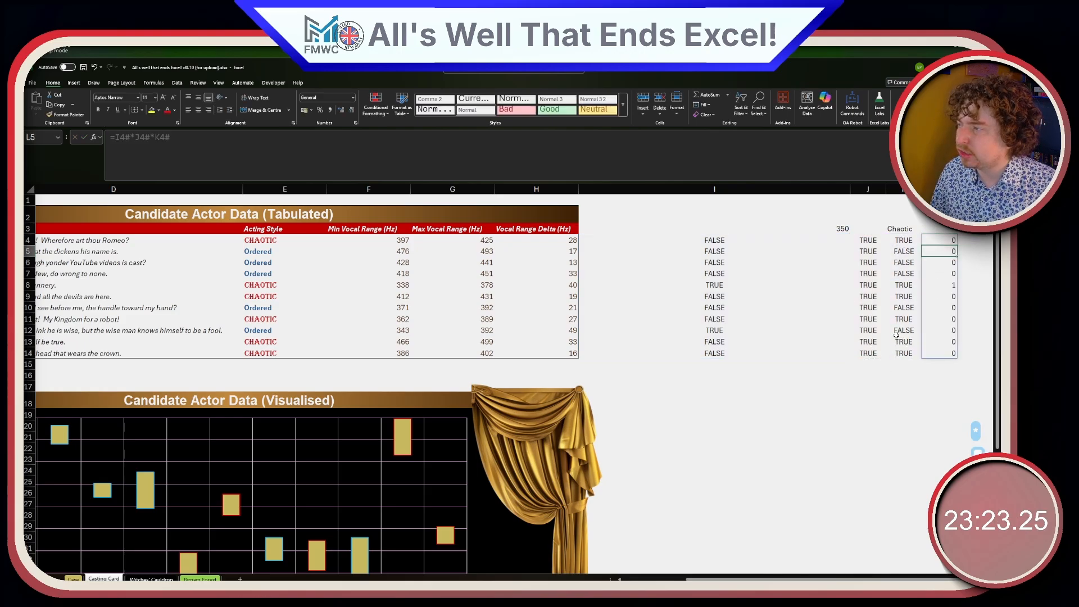
{"action": "left_click_drag", "start_coordinate": [813, 284], "coordinate": [908, 286]}
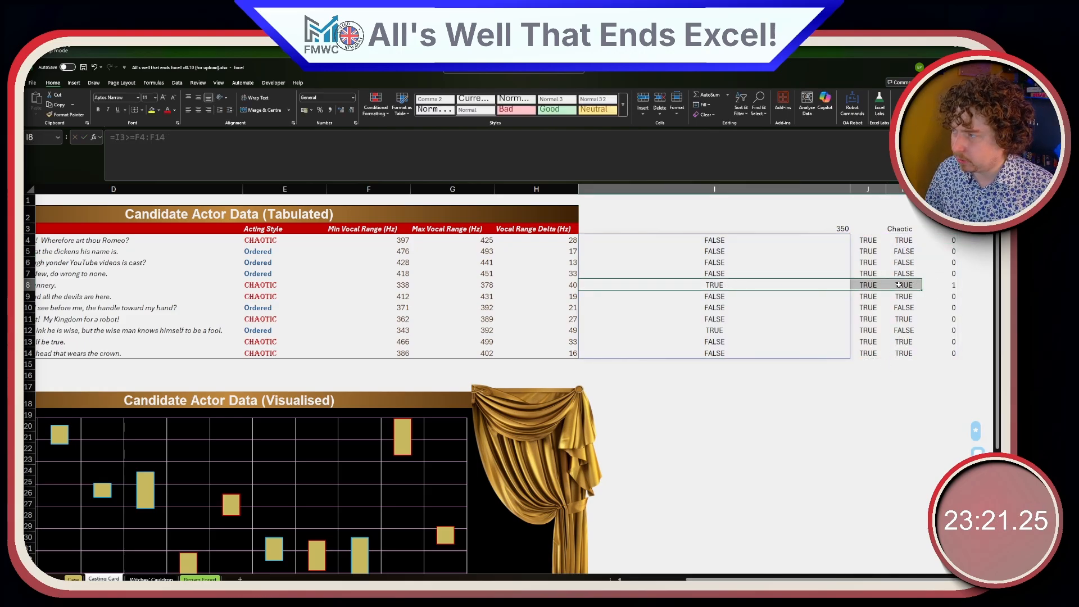
{"action": "left_click", "coordinate": [951, 286]}
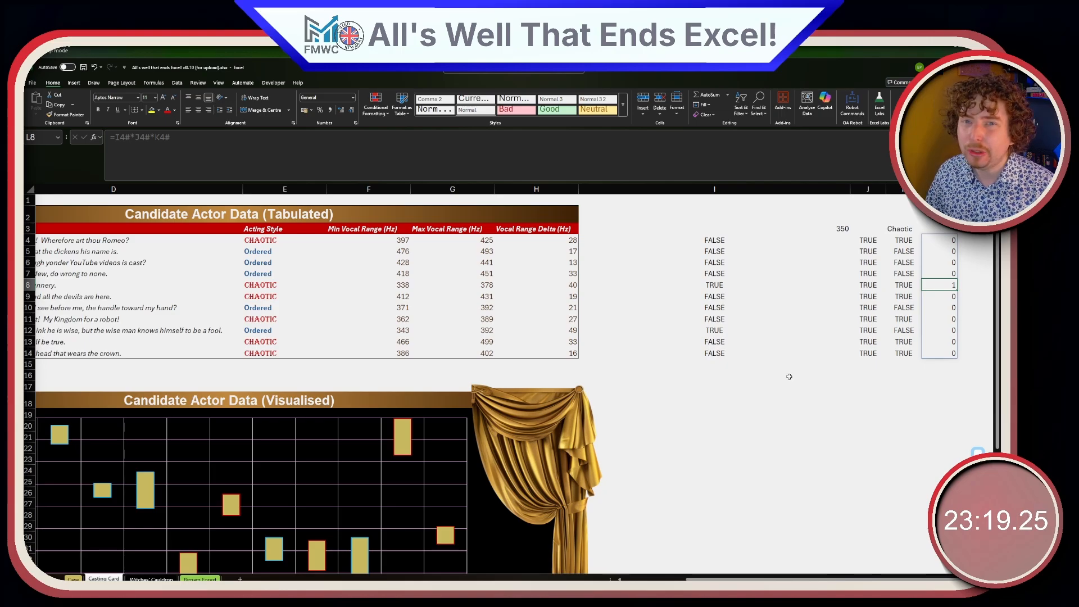
- Enter an XLOOKUP in cell M4 that searches L4# for 1 and returns the name from the candidate table
{"action": "left_click", "coordinate": [962, 240]}
{"action": "type", "text": "="}
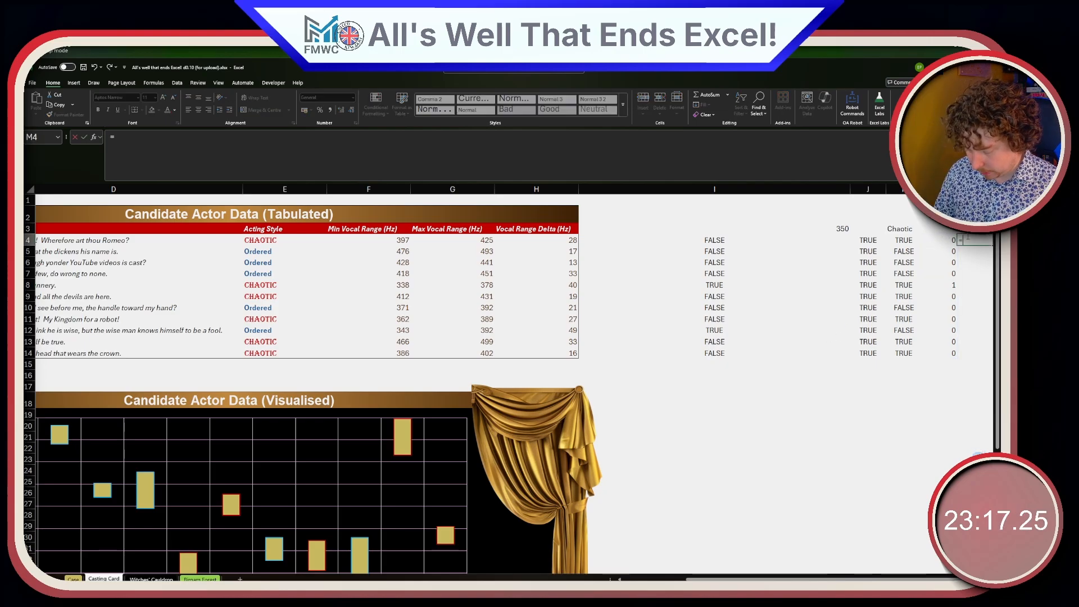
{"action": "type", "text": "XLOOKUP(1"}
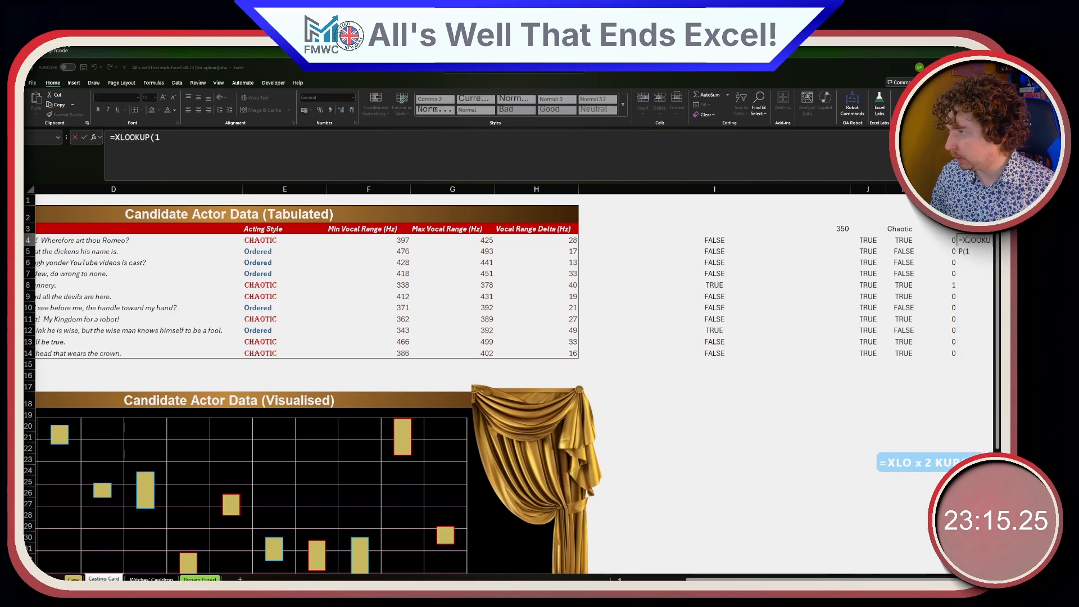
{"action": "key", "text": "Return"}
{"action": "key", "text": "Escape"}
{"action": "key", "text": "Right"}
{"action": "type", "text": "m"}
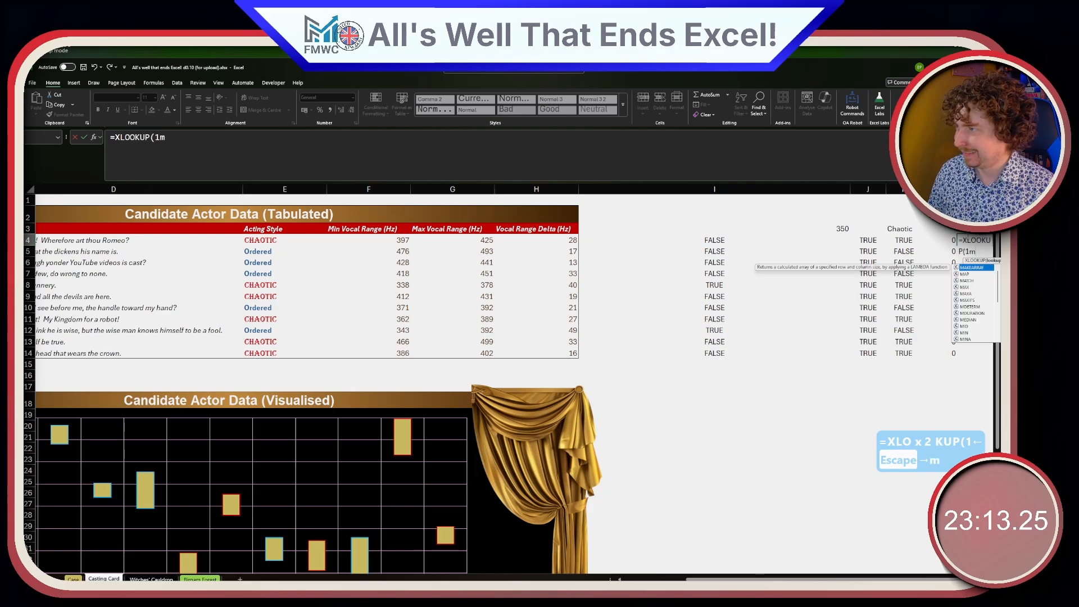
{"action": "key", "text": "BackSpace"}
{"action": "type", "text": ","}
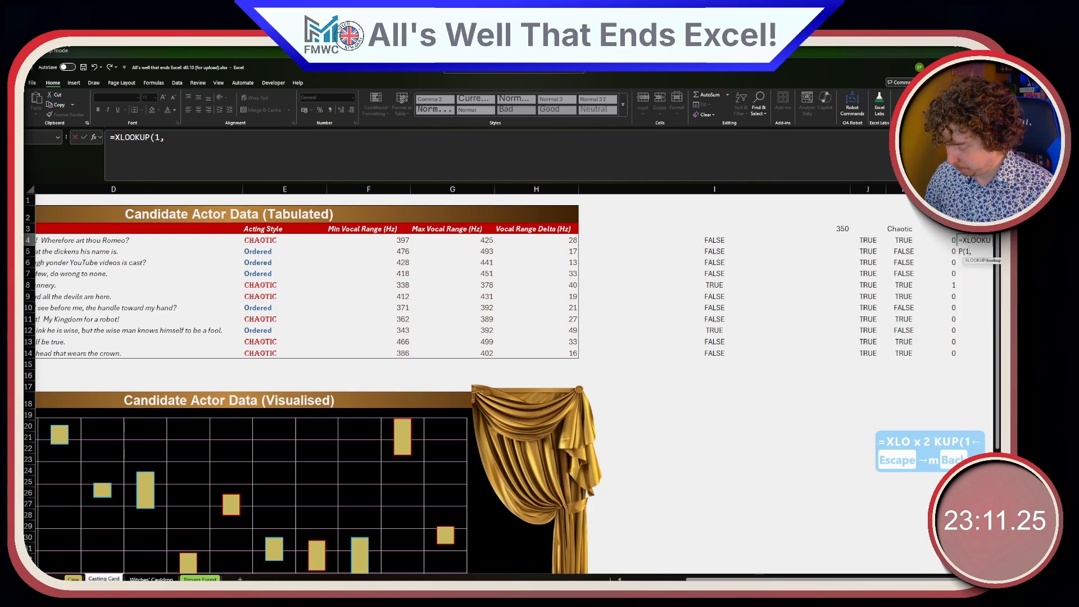
{"action": "left_click", "coordinate": [938, 238]}
{"action": "key", "text": "ctrl+shift+Down"}
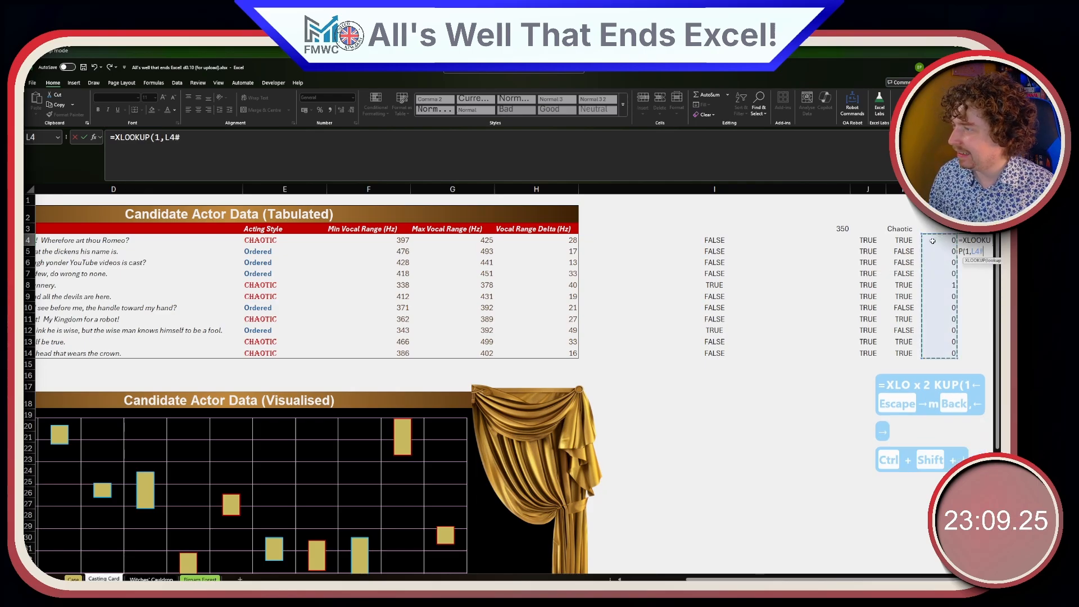
{"action": "type", "text": ","}
{"action": "scroll", "coordinate": [338, 281], "scroll_direction": "left", "scroll_amount": 3}
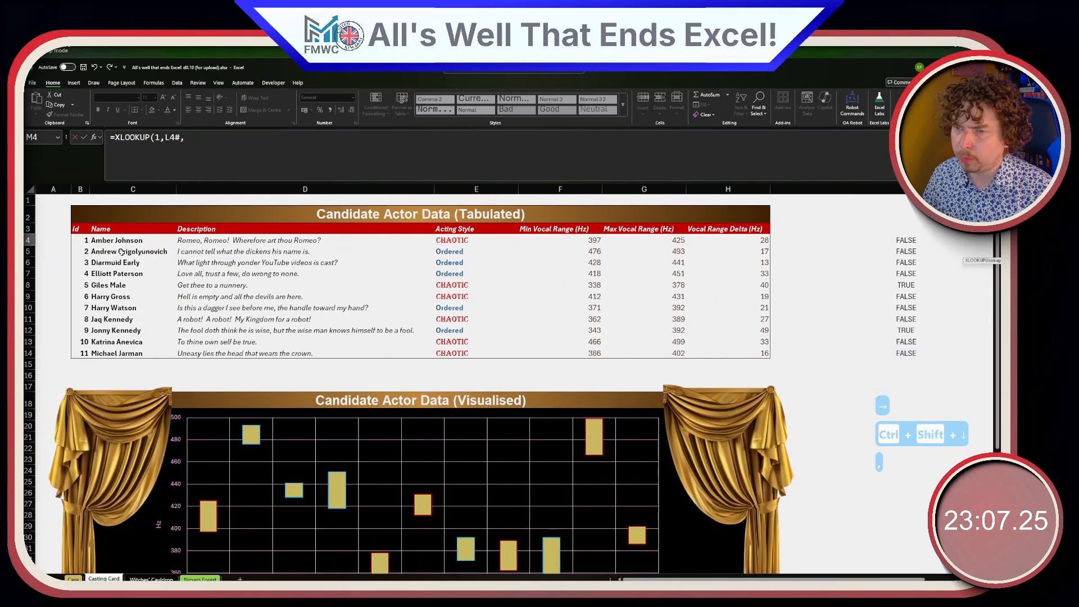
{"action": "left_click_drag", "start_coordinate": [112, 229], "coordinate": [120, 353]}
{"action": "key", "text": "Return"}
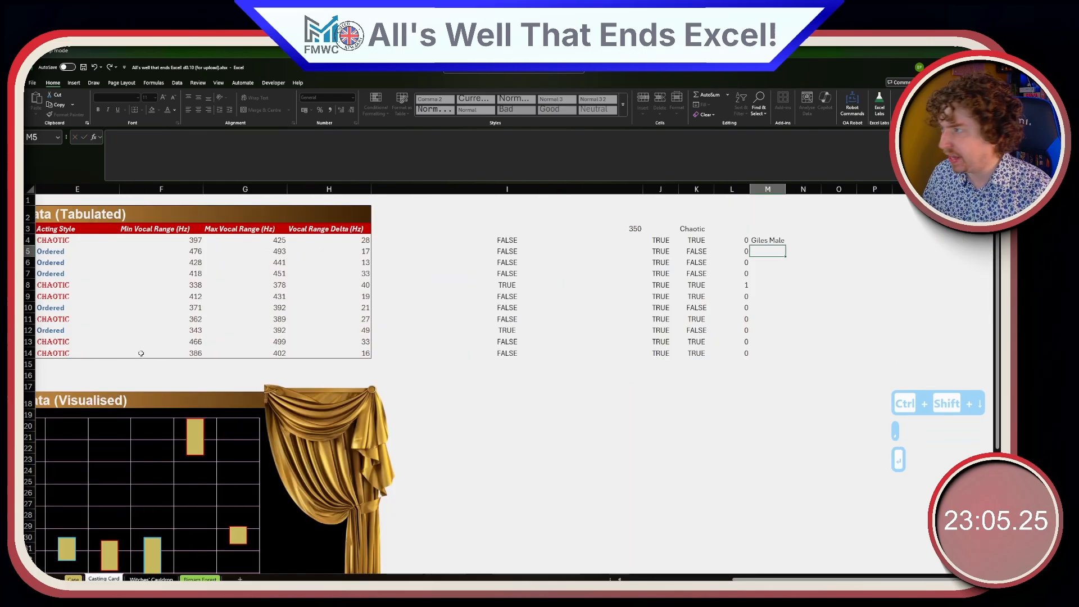
- Start an XLOOKUP in Case cell J47 with lookup value 1 and the minimum-range test (G47>='Casting Card'!$F$4:$F$14)
{"action": "key", "text": "ctrl+Page_Up"}
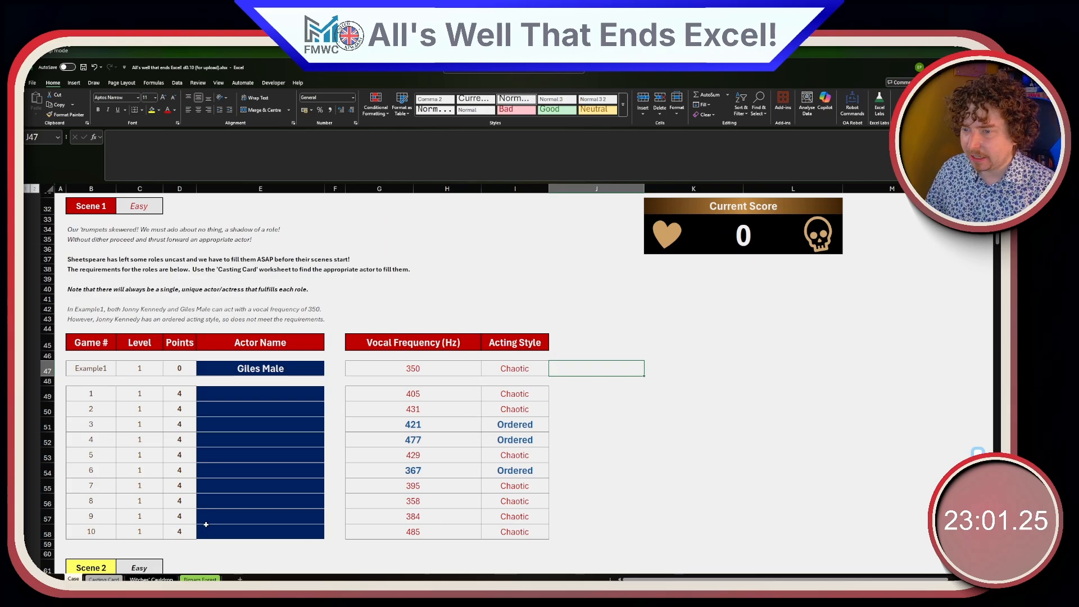
{"action": "key", "text": "ctrl+Page_Down"}
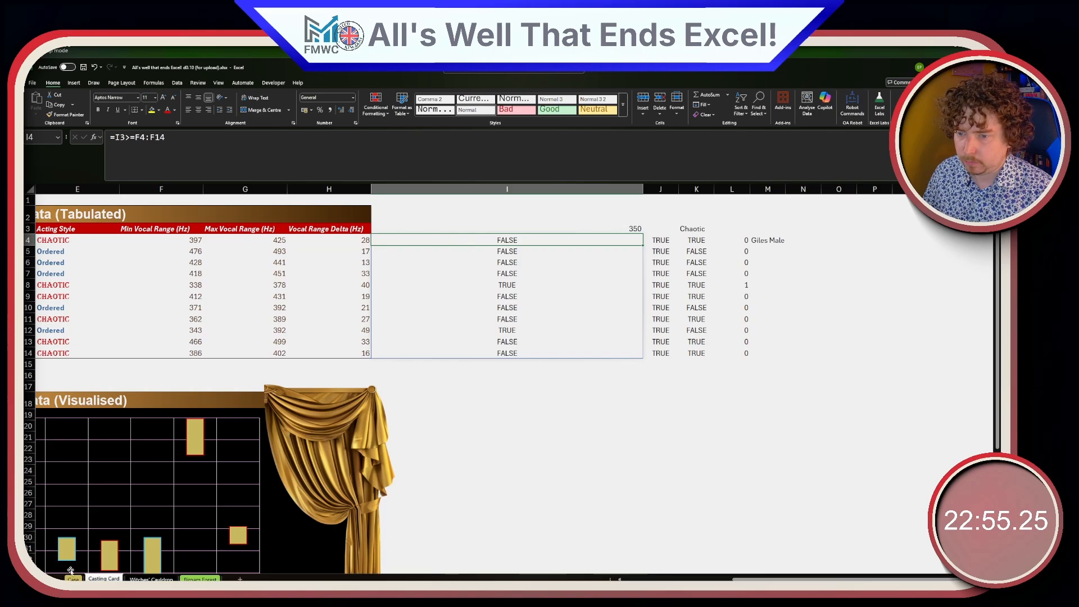
{"action": "key", "text": "ctrl+Page_Up"}
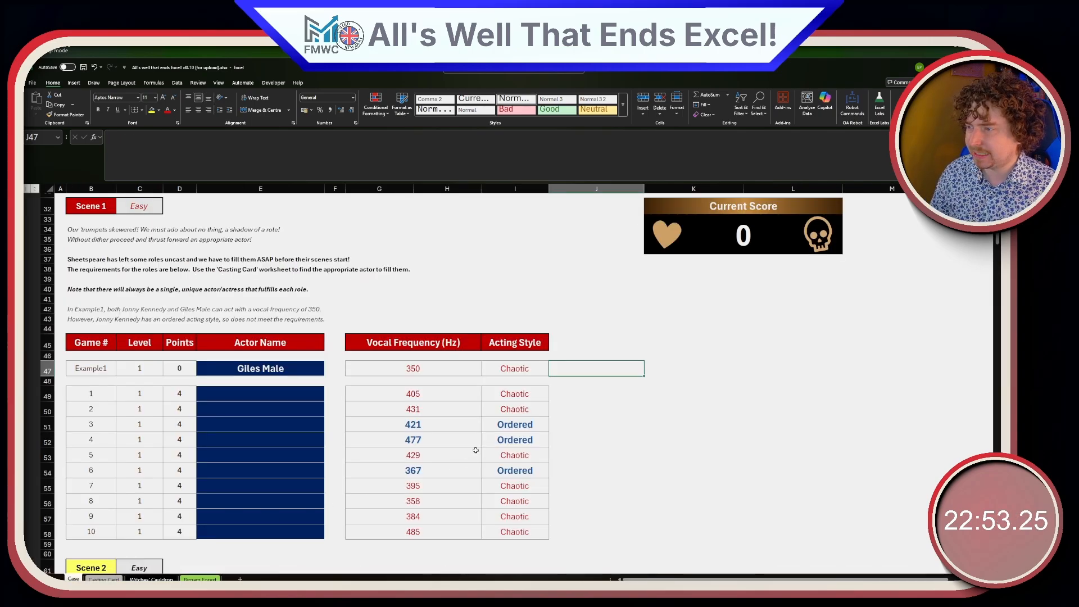
{"action": "type", "text": "=XLOOKUP(1"}
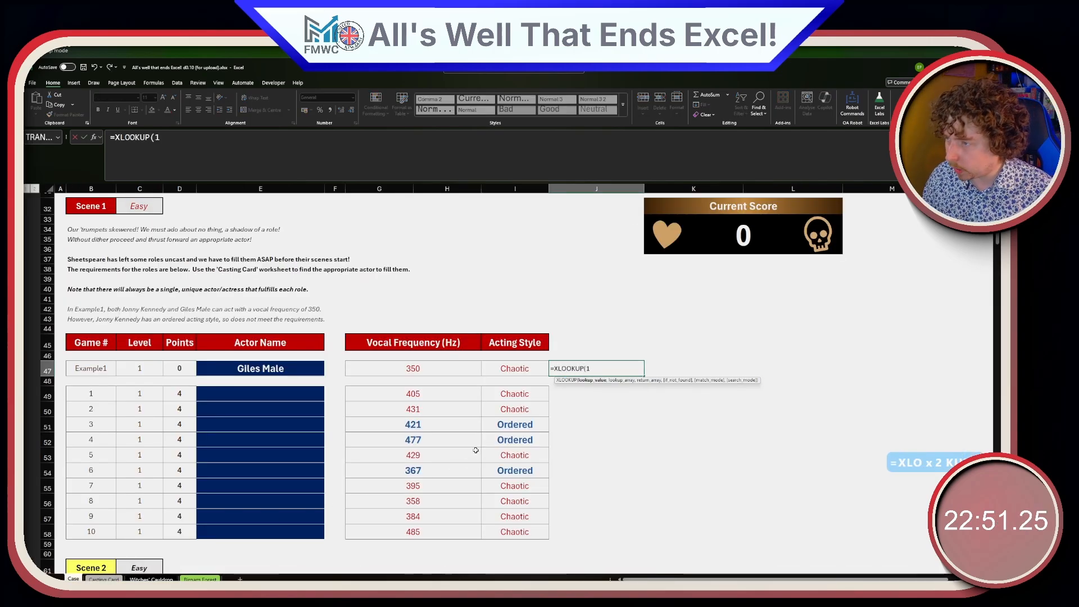
{"action": "type", "text": ",()"}
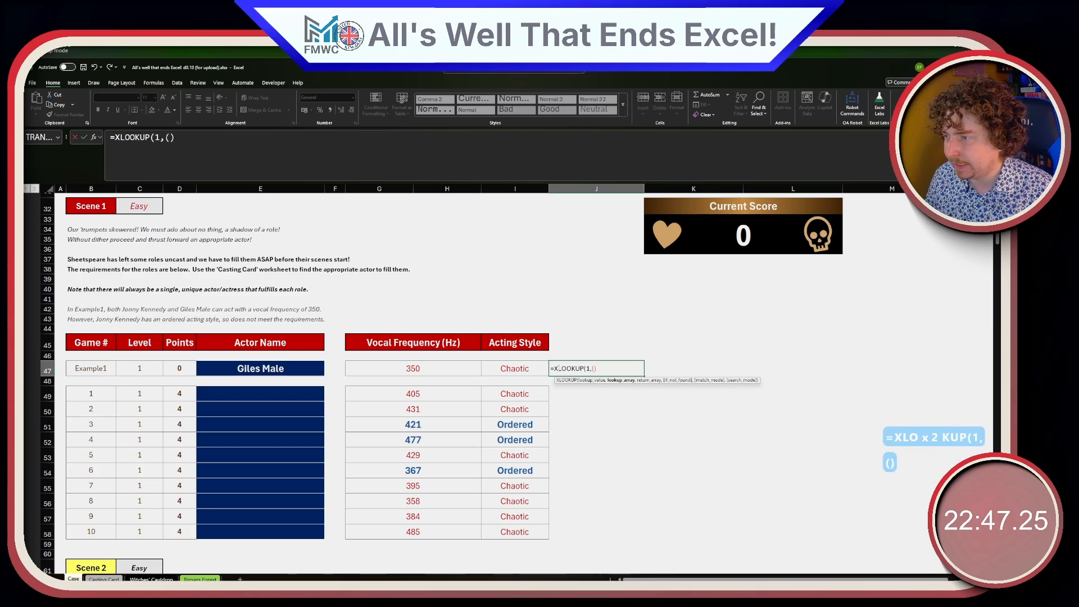
{"action": "left_click", "coordinate": [416, 368]}
{"action": "left_click", "coordinate": [368, 369]}
{"action": "type", "text": ">="}
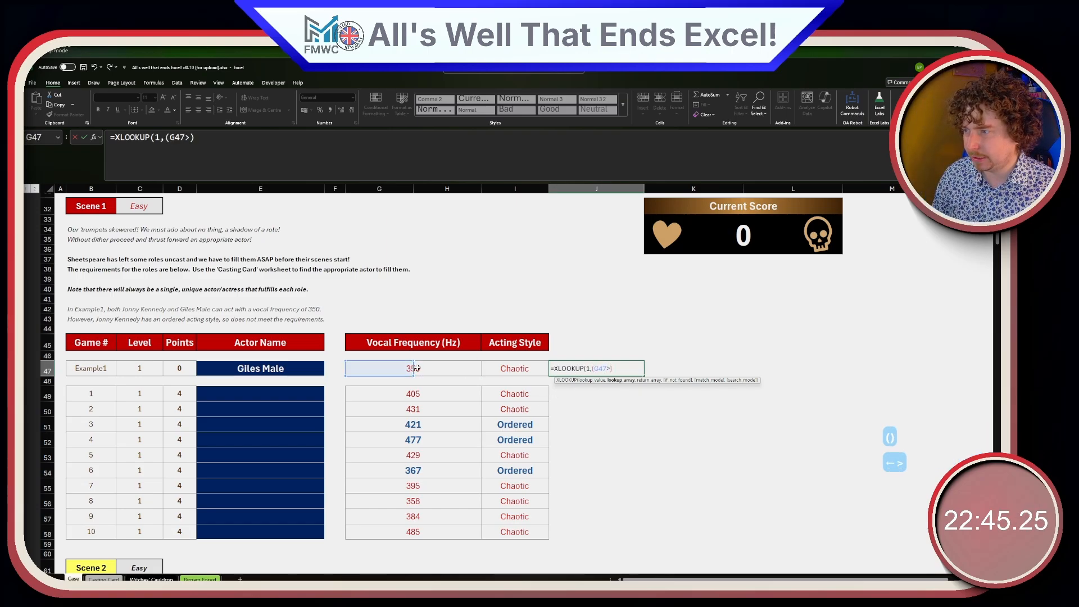
{"action": "left_click", "coordinate": [104, 579]}
{"action": "left_click_drag", "start_coordinate": [160, 240], "coordinate": [200, 354]}
{"action": "key", "text": "F4"}
{"action": "left_click", "coordinate": [384, 174]}
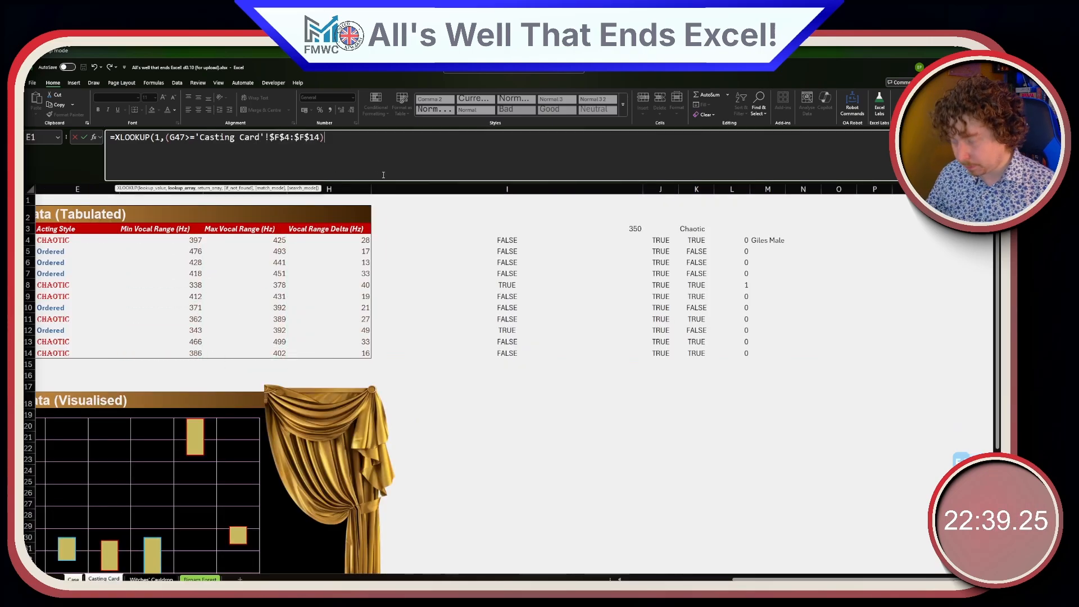
- Multiply the lookup array by the maximum-range test (G47<='Casting Card'!$G$4:$G$14) and try to commit the formula
{"action": "type", "text": "*"}
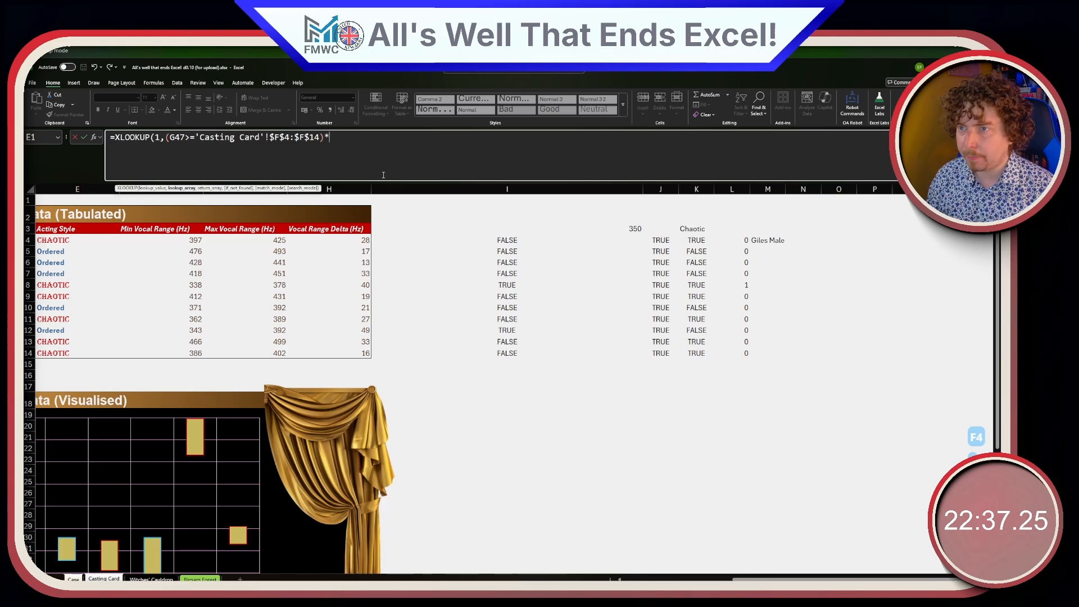
{"action": "type", "text": "(G47>"}
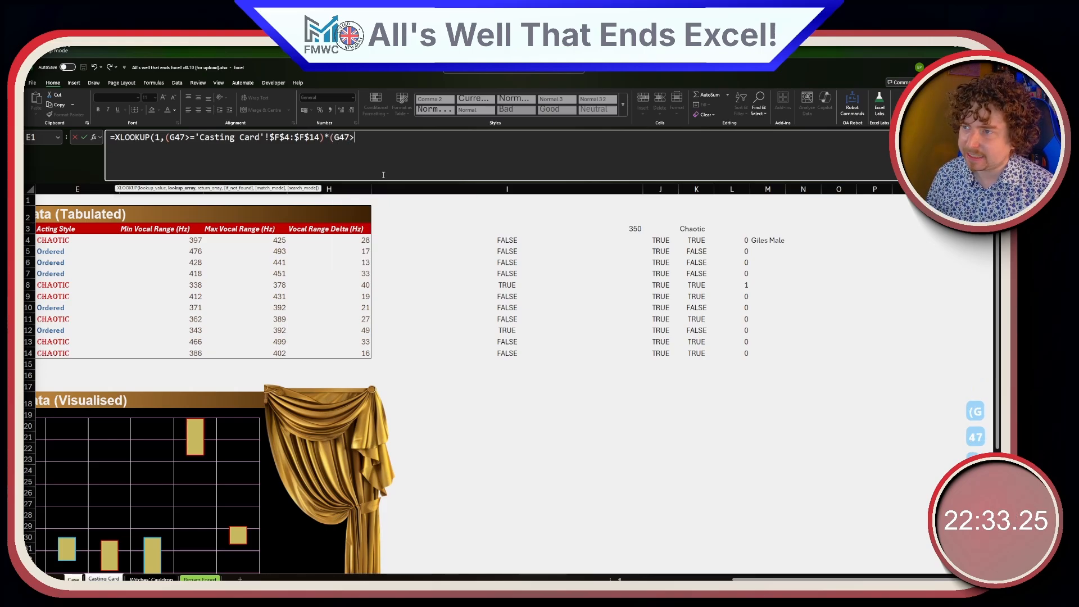
{"action": "type", "text": "<="}
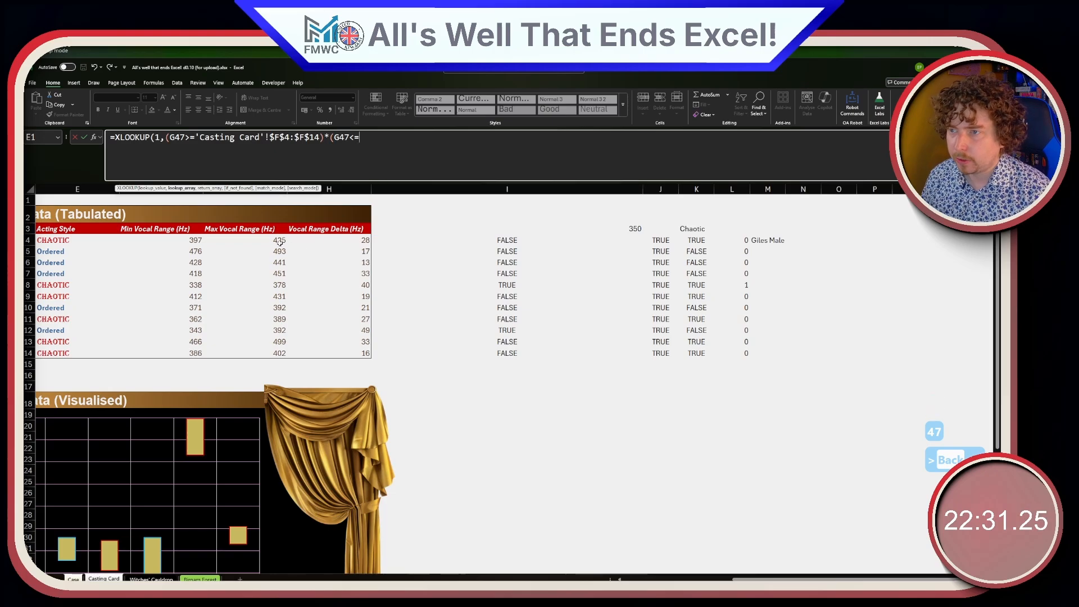
{"action": "left_click_drag", "start_coordinate": [247, 240], "coordinate": [264, 351]}
{"action": "key", "text": "F4"}
{"action": "type", "text": ")"}
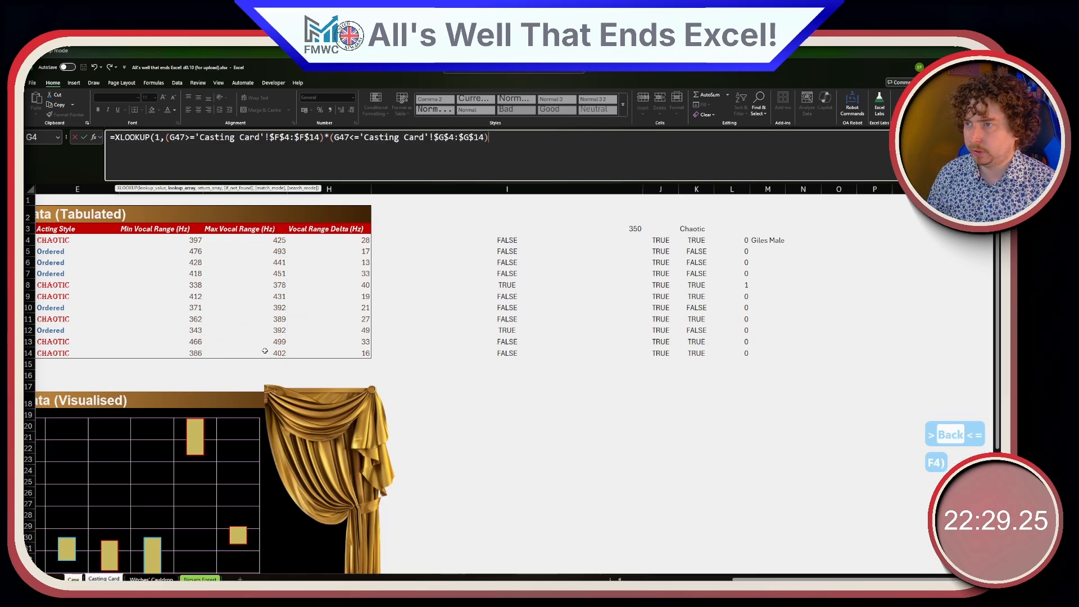
{"action": "key", "text": "Return"}
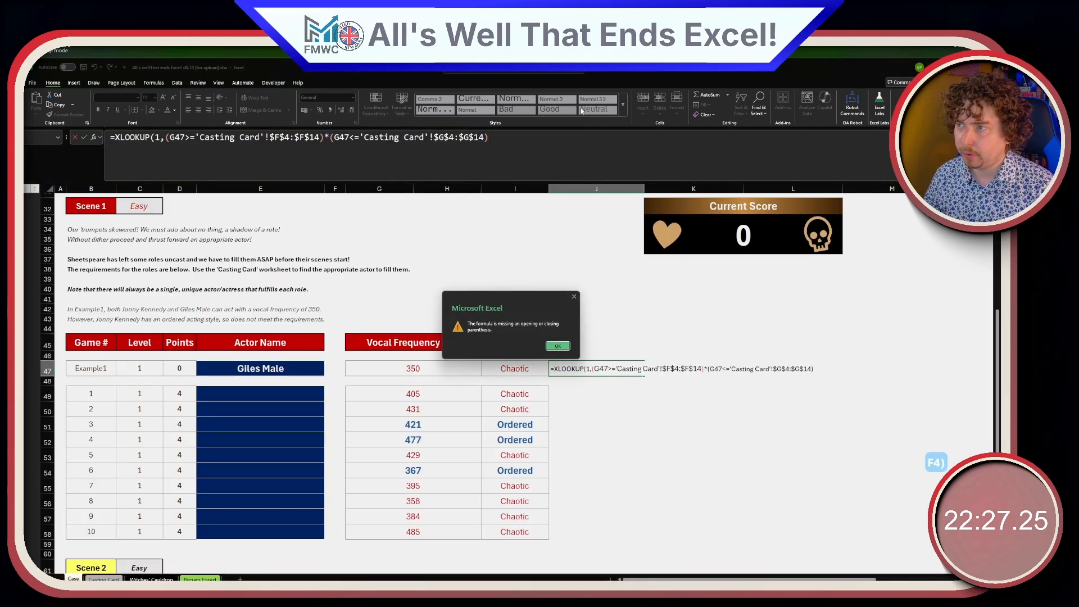
{"action": "left_click", "coordinate": [558, 345]}
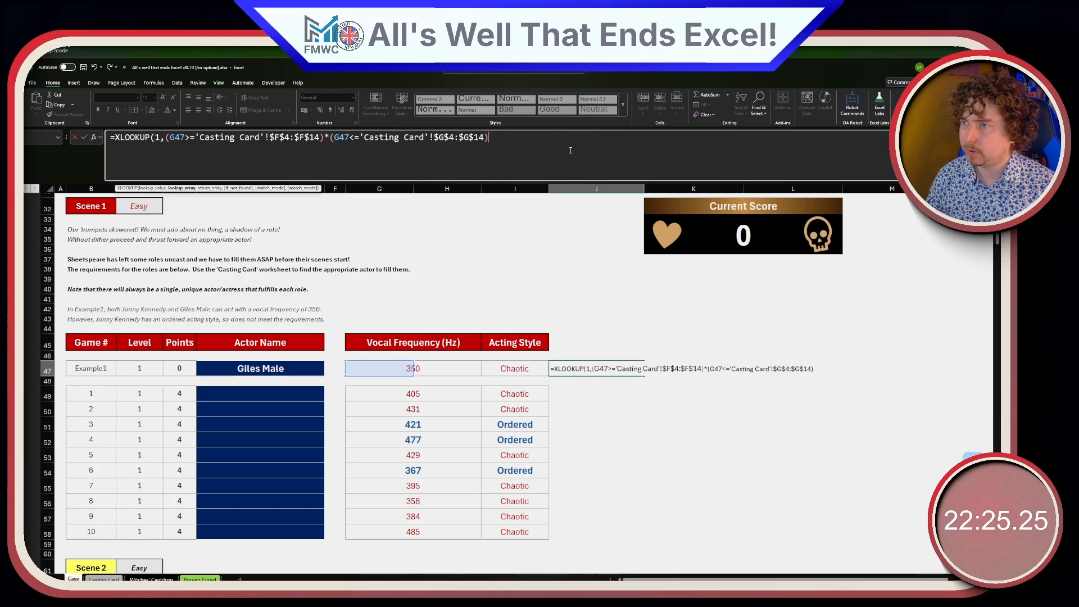
- Multiply the XLOOKUP's lookup array by the acting-style test (Case!I47='Casting Card'!$E$4:$E$14) and continue to the return array
{"action": "type", "text": "*"}
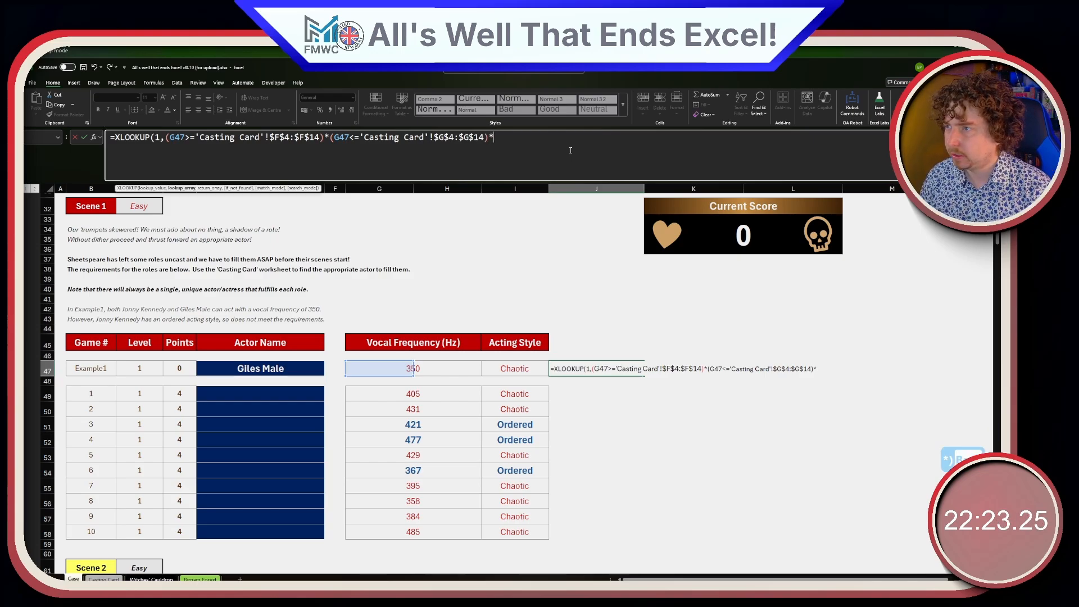
{"action": "type", "text": "("}
{"action": "left_click", "coordinate": [505, 368]}
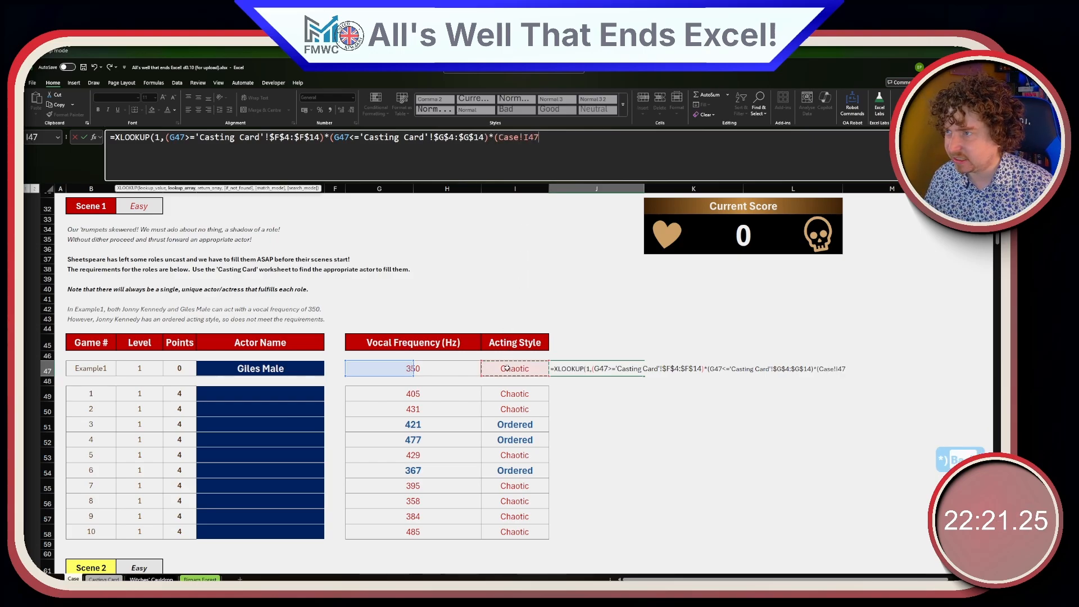
{"action": "type", "text": "="}
{"action": "key", "text": "BackSpace"}
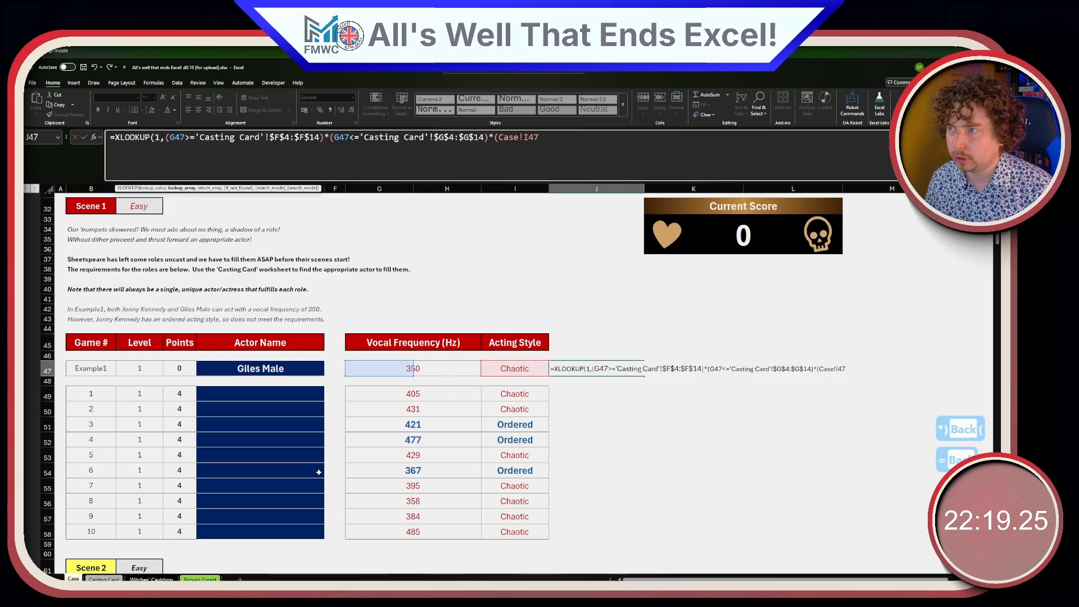
{"action": "type", "text": "="}
{"action": "left_click", "coordinate": [104, 579]}
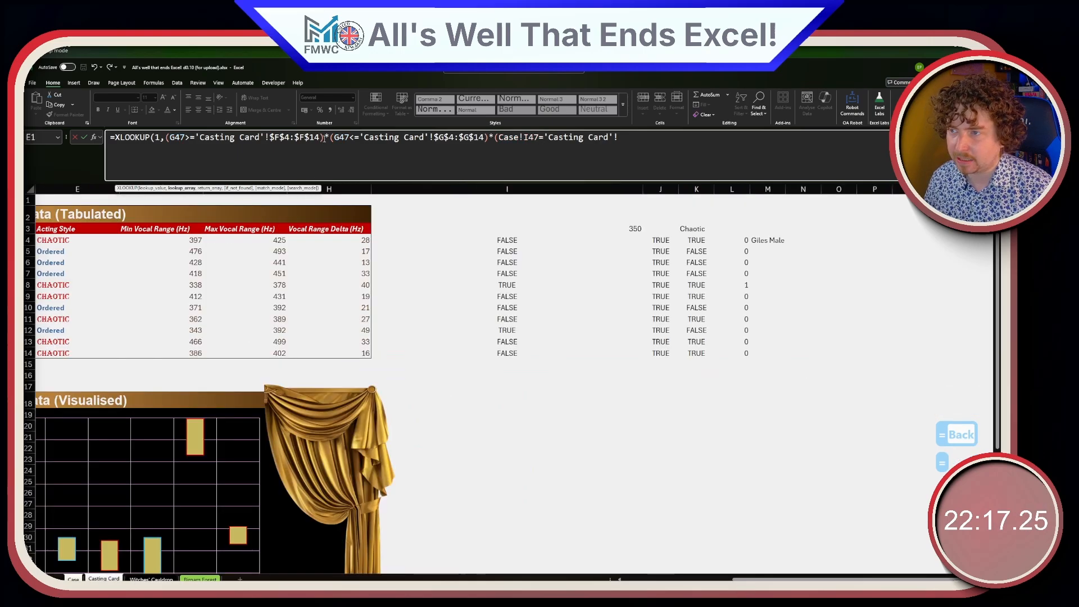
{"action": "left_click_drag", "start_coordinate": [77, 240], "coordinate": [80, 351]}
{"action": "key", "text": "F4"}
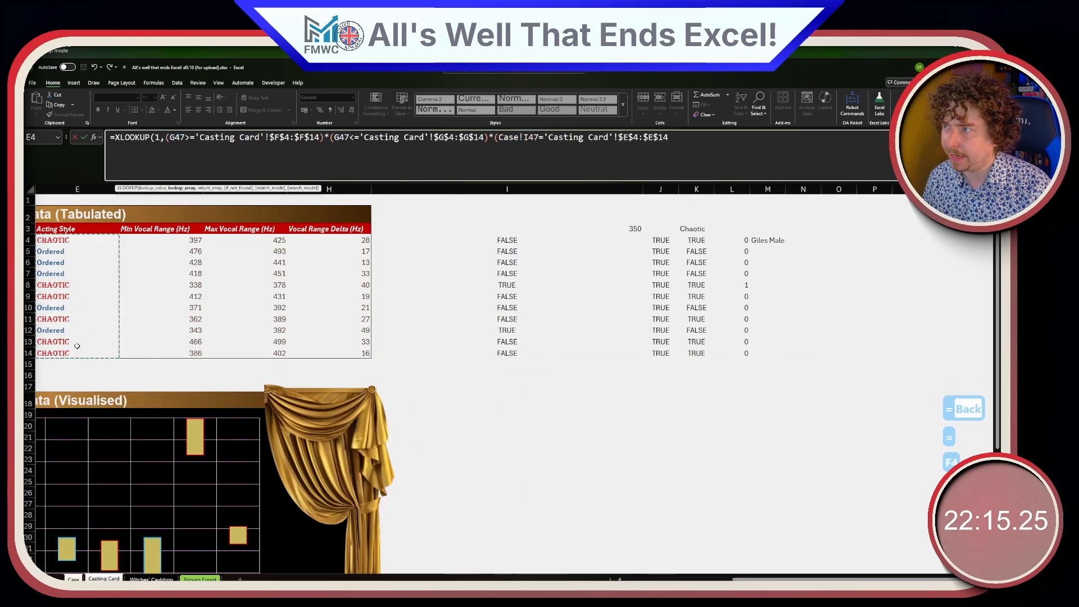
{"action": "type", "text": "),"}
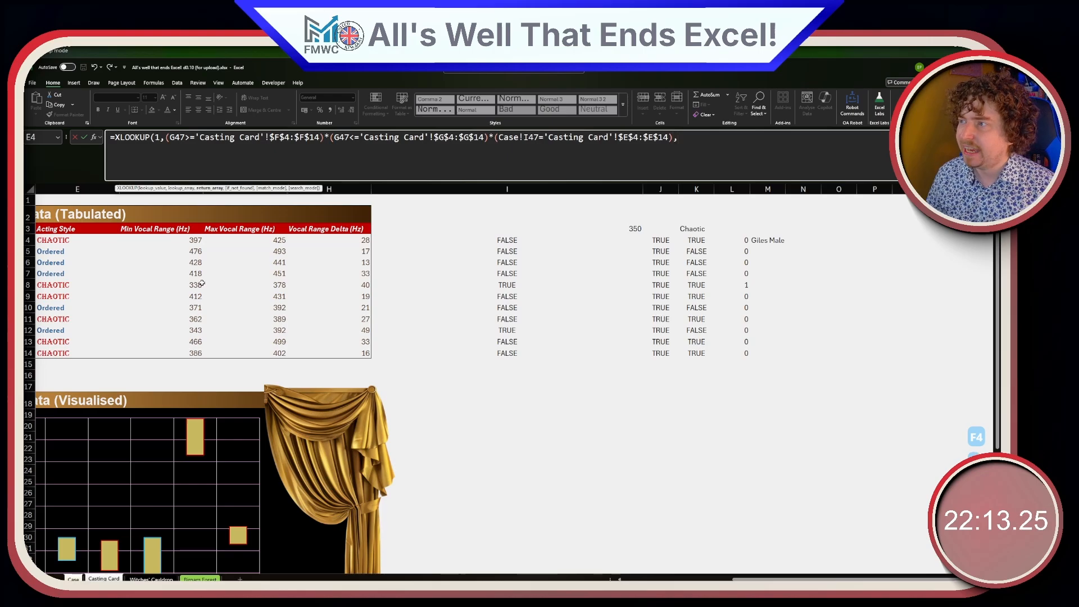
- Set the return array to the candidate names 'Casting Card'!$C$4:$C$14, commit the formula, and fill it from J47 down to J58
{"action": "scroll", "coordinate": [411, 302], "scroll_direction": "left", "scroll_amount": 5}
{"action": "scroll", "coordinate": [337, 292], "scroll_direction": "down", "scroll_amount": 1}
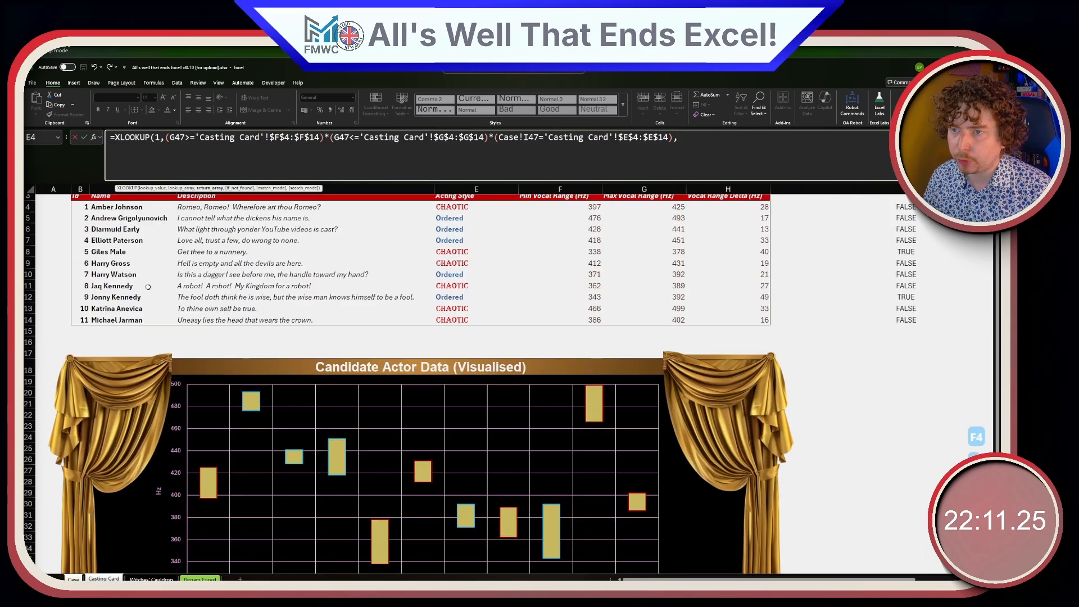
{"action": "left_click_drag", "start_coordinate": [118, 211], "coordinate": [126, 318]}
{"action": "key", "text": "F4"}
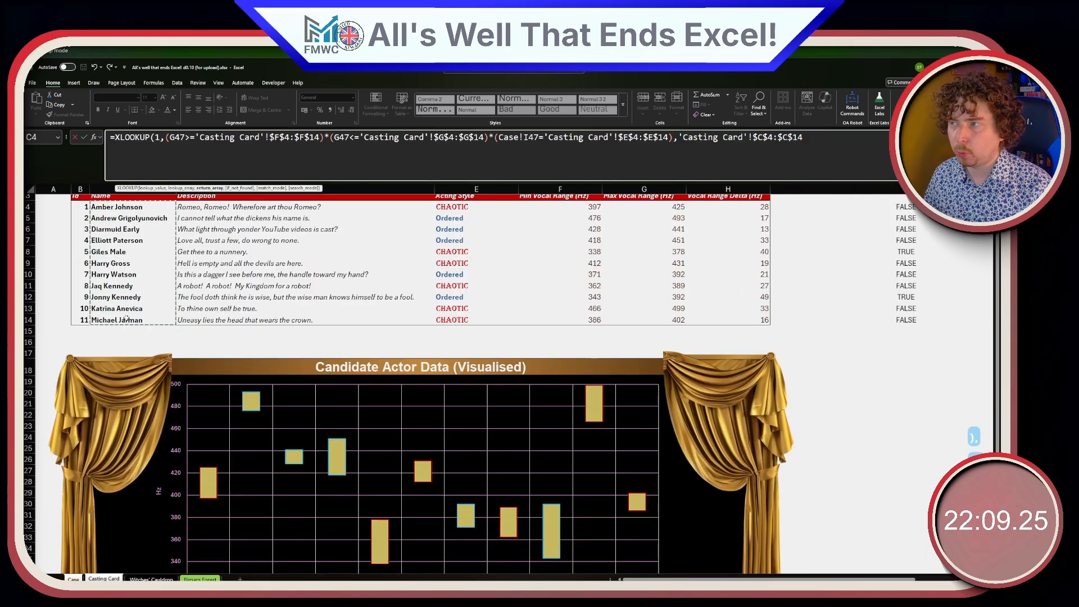
{"action": "key", "text": "Return"}
{"action": "key", "text": "Return"}
{"action": "key", "text": "Up"}
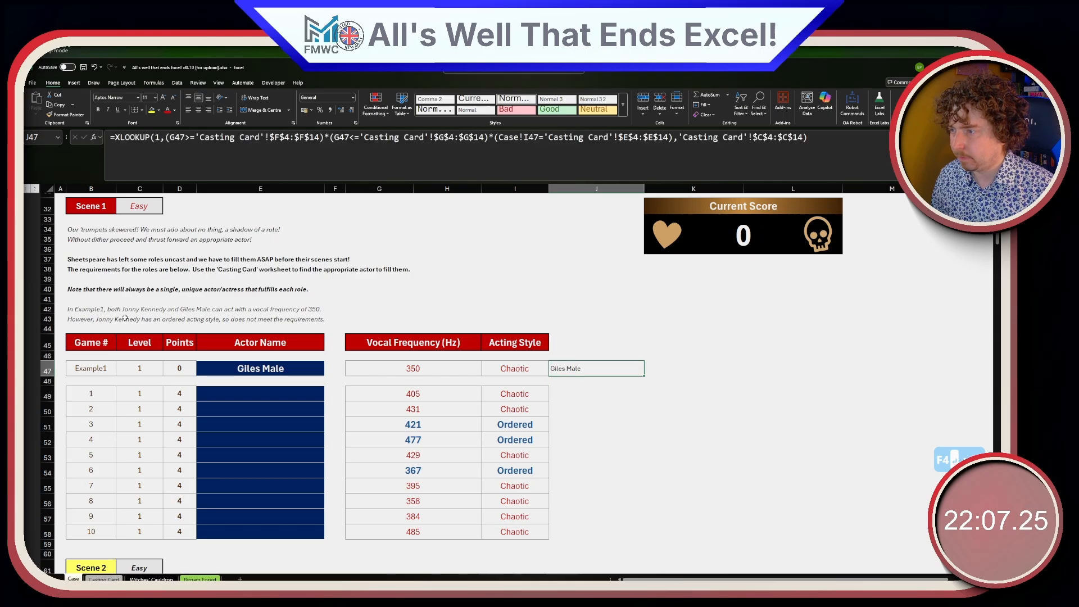
{"action": "left_click_drag", "start_coordinate": [649, 376], "coordinate": [643, 535]}
- Enter =J49:J58 in cell E49 to fill the Scene 1 Actor Name answers for games 1 to 10
{"action": "left_click", "coordinate": [254, 392]}
{"action": "type", "text": "="}
{"action": "key", "text": "Right"}
{"action": "key", "text": "Right"}
{"action": "key", "text": "Right"}
{"action": "key", "text": "Right"}
{"action": "key", "text": "Right"}
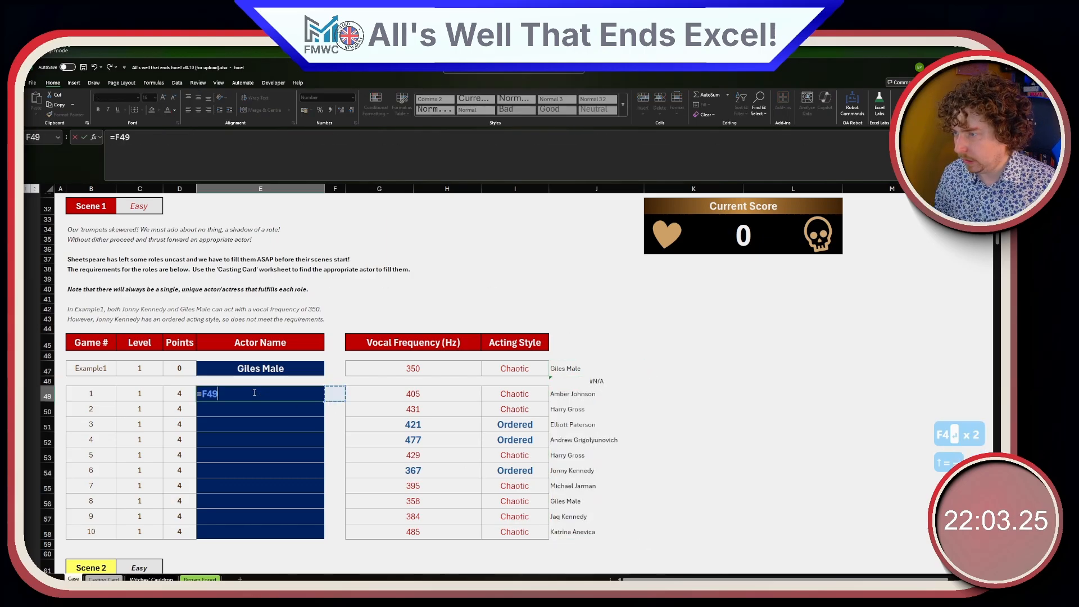
{"action": "key", "text": "ctrl+shift+Down"}
{"action": "key", "text": "Return"}
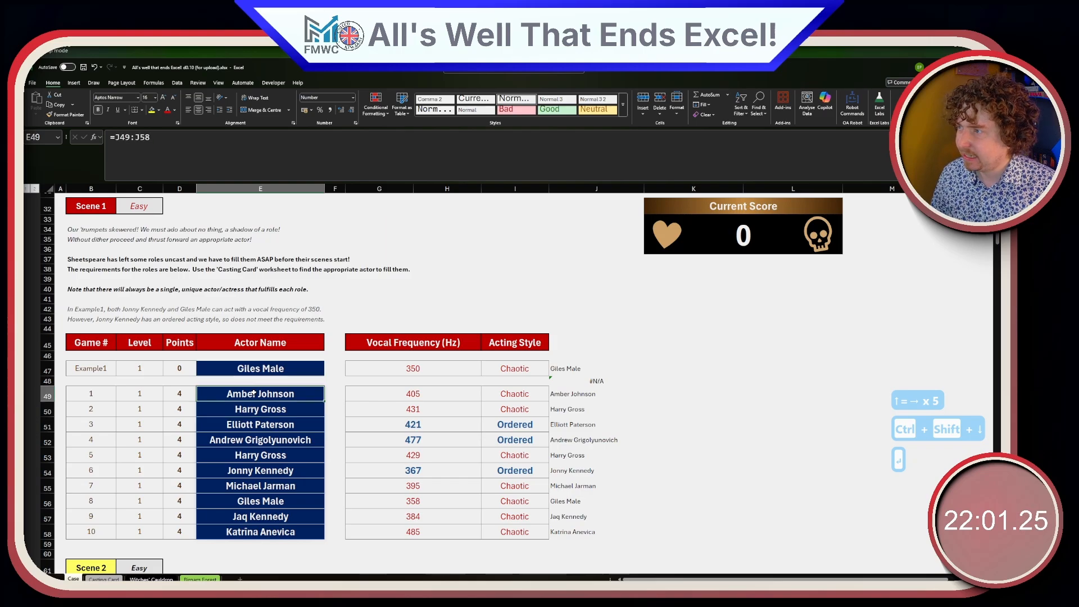
- Check the Current Score cell and its formula above Scene 1, and go on to the Scene 2 section
{"action": "left_click", "coordinate": [326, 408]}
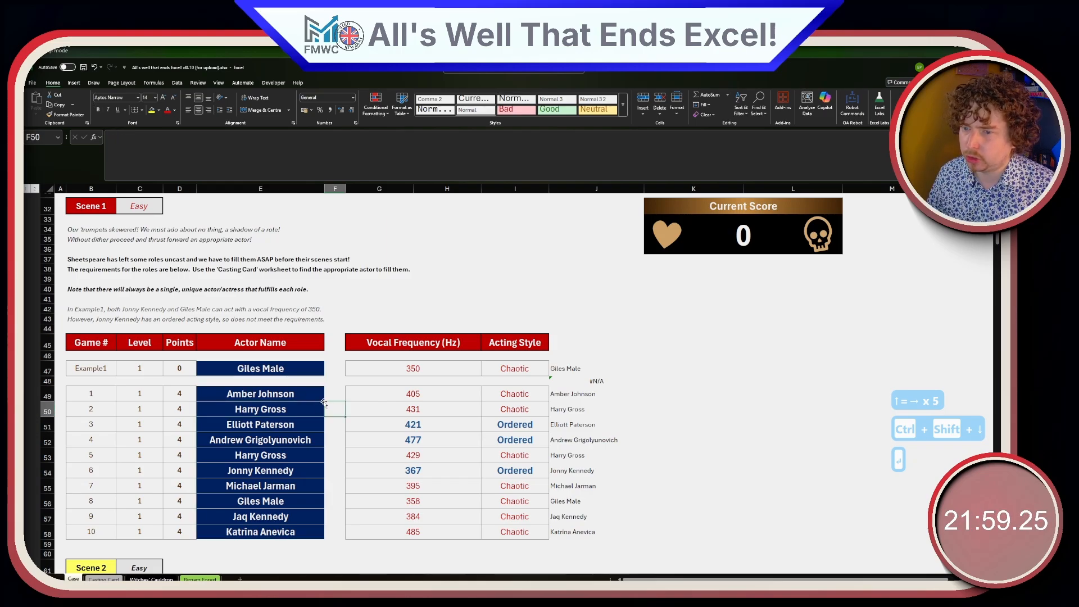
{"action": "scroll", "coordinate": [322, 393], "scroll_direction": "down", "scroll_amount": 4}
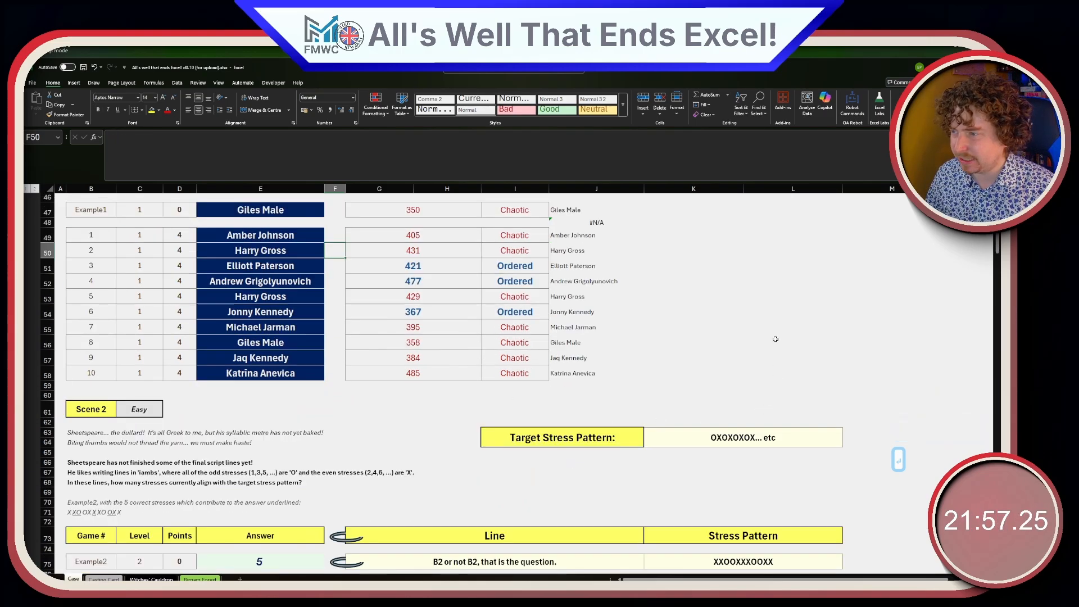
{"action": "scroll", "coordinate": [512, 264], "scroll_direction": "up", "scroll_amount": 6}
{"action": "left_click", "coordinate": [735, 281]}
{"action": "scroll", "coordinate": [723, 423], "scroll_direction": "down", "scroll_amount": 3}
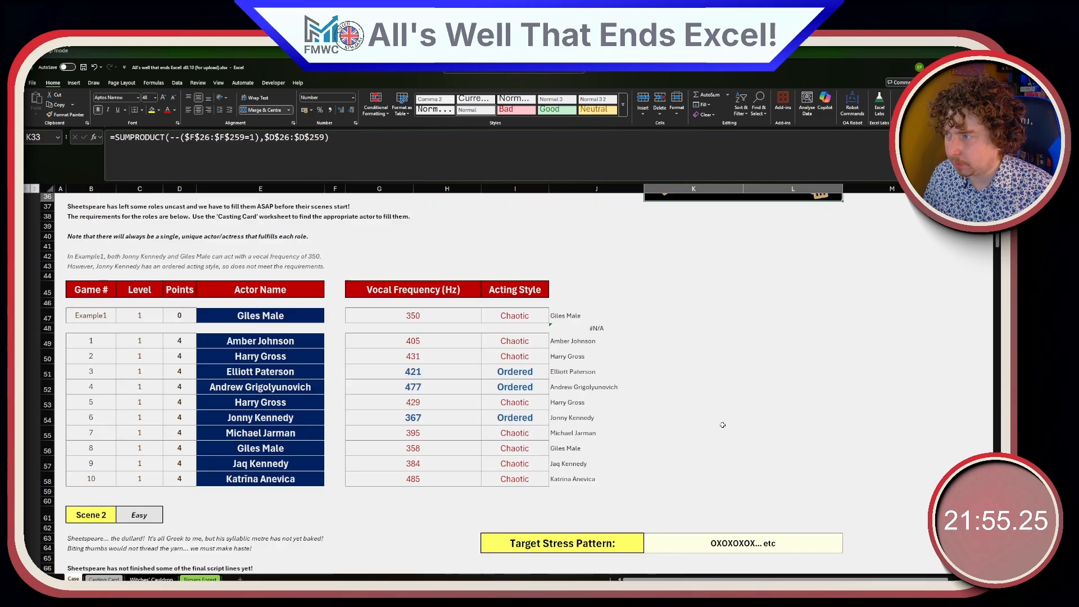
{"action": "scroll", "coordinate": [697, 394], "scroll_direction": "up", "scroll_amount": 1}
{"action": "left_click", "coordinate": [674, 374]}
{"action": "scroll", "coordinate": [674, 374], "scroll_direction": "down", "scroll_amount": 1}
{"action": "scroll", "coordinate": [674, 373], "scroll_direction": "down", "scroll_amount": 2}
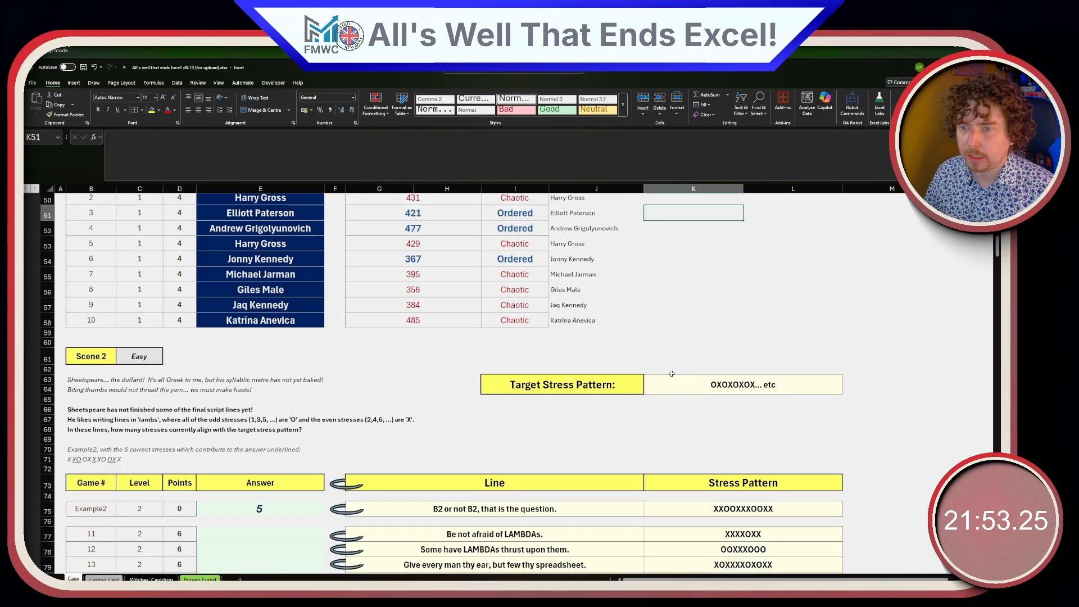
- Read the Scene 2 instructions about odd and even stresses and how to count those aligned with the target pattern
{"action": "left_click", "coordinate": [135, 408]}
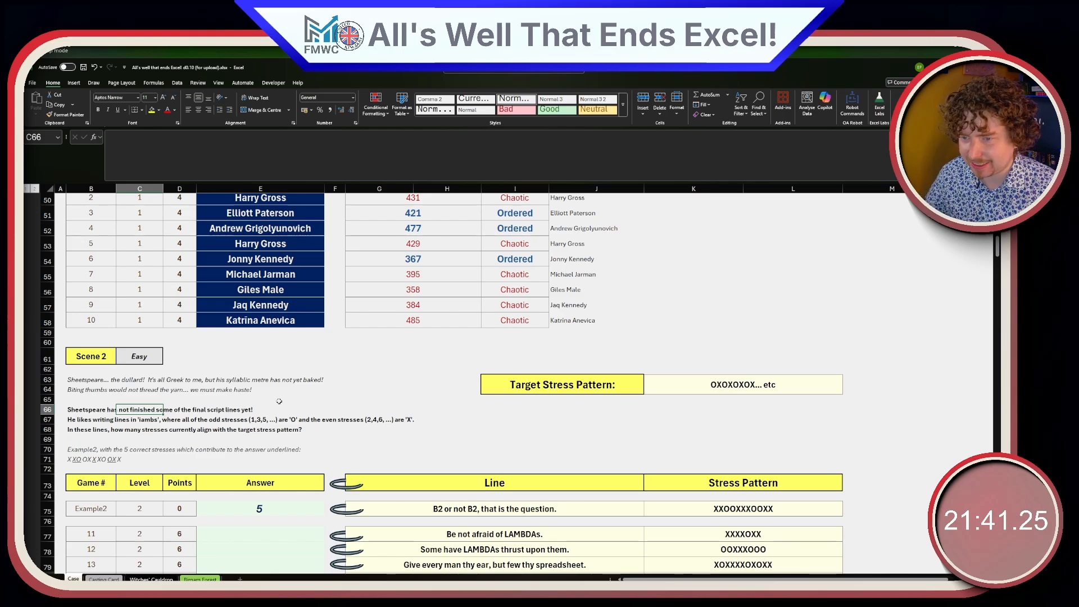
{"action": "left_click", "coordinate": [259, 387]}
{"action": "scroll", "coordinate": [261, 382], "scroll_direction": "down", "scroll_amount": 4}
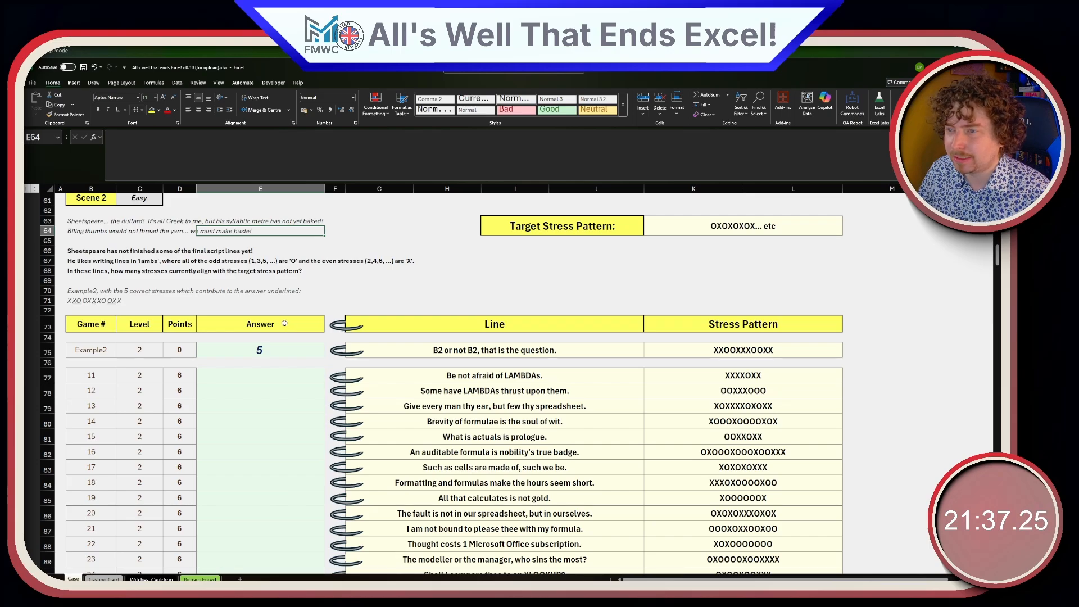
{"action": "left_click", "coordinate": [211, 260]}
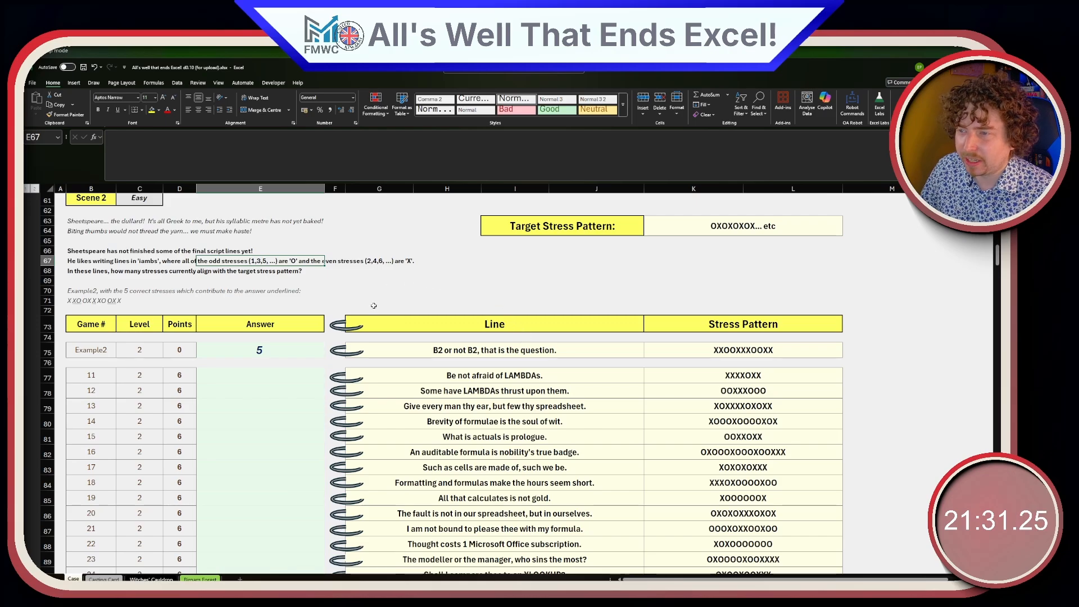
{"action": "left_click", "coordinate": [434, 271]}
{"action": "left_click", "coordinate": [328, 280]}
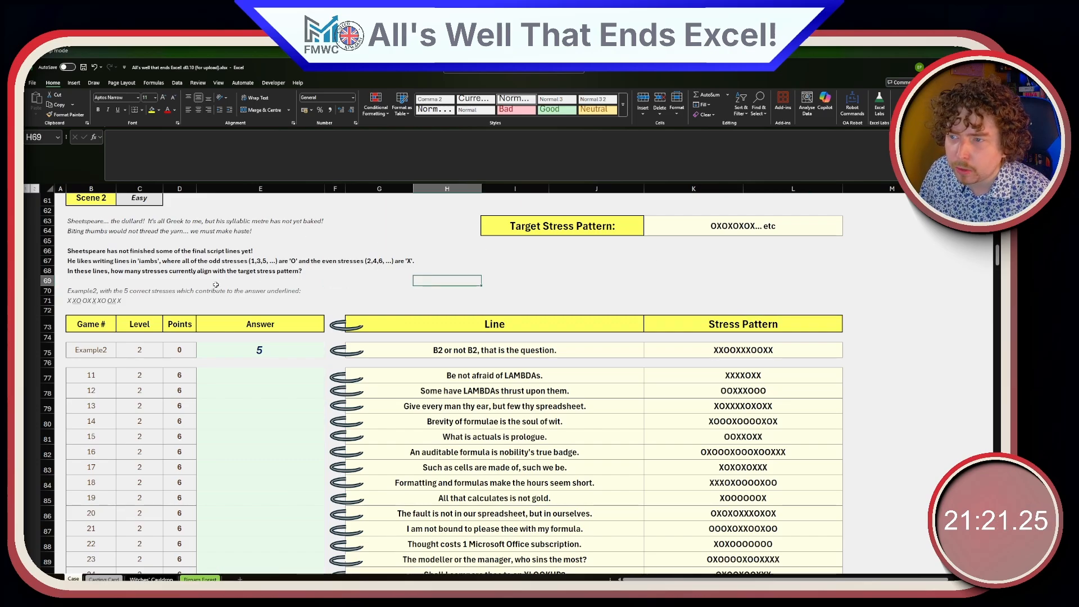
{"action": "left_click", "coordinate": [409, 500]}
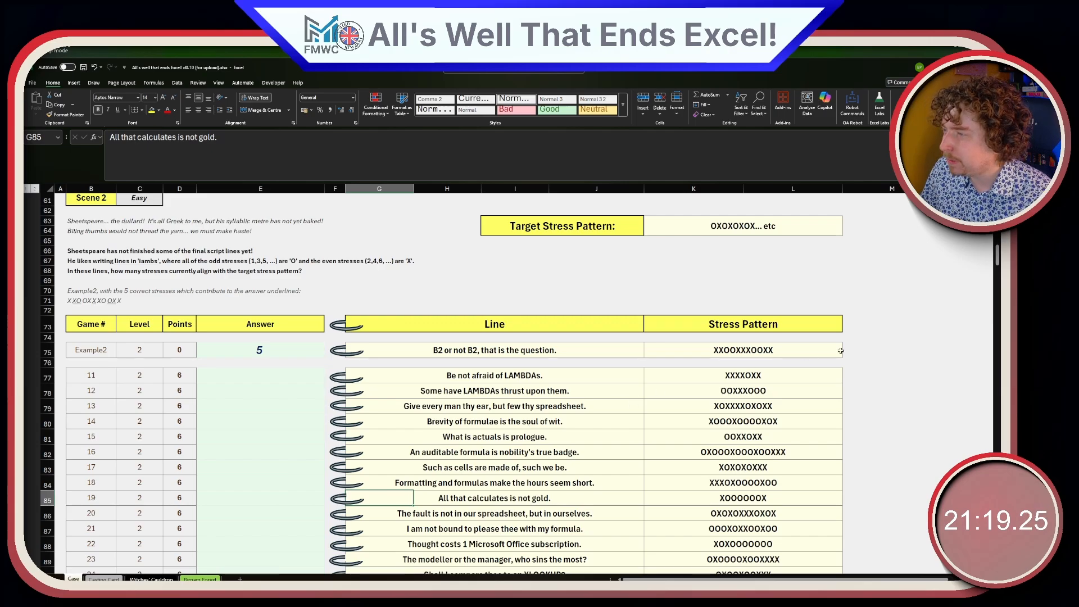
{"action": "left_click", "coordinate": [852, 323]}
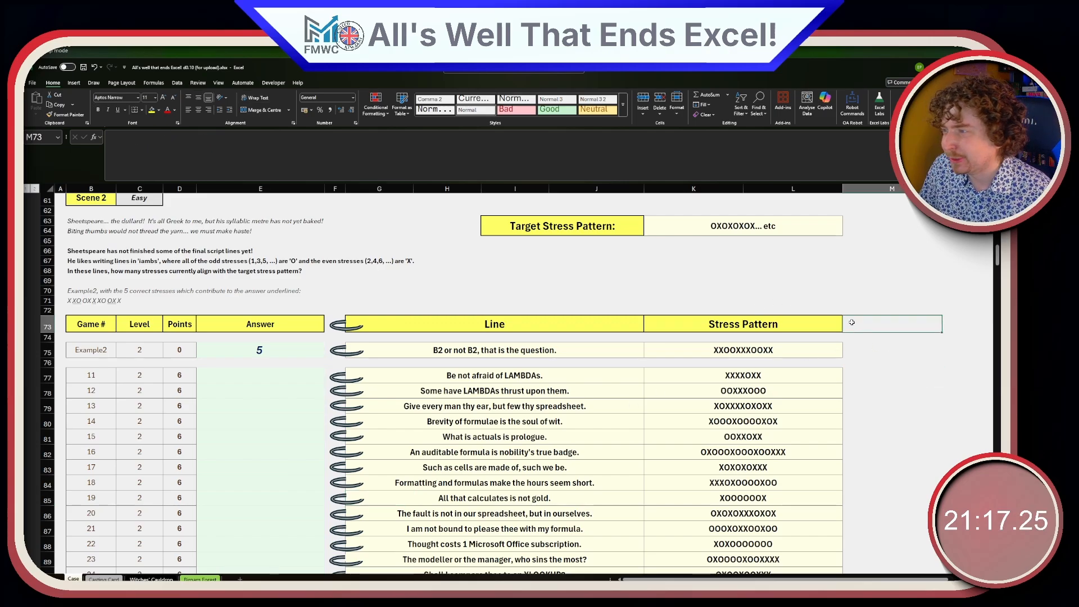
- Compare the Example2 explanation with the target stress pattern, review the Stress Pattern column's entries, and select cell M74
{"action": "left_click", "coordinate": [120, 300]}
{"action": "left_click", "coordinate": [468, 302]}
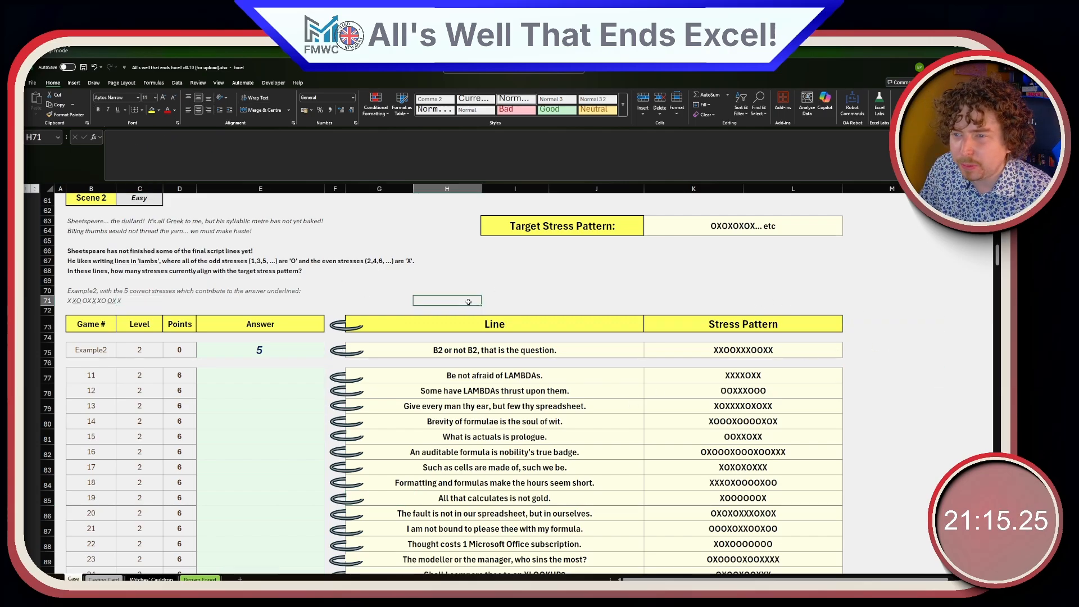
{"action": "left_click", "coordinate": [724, 226]}
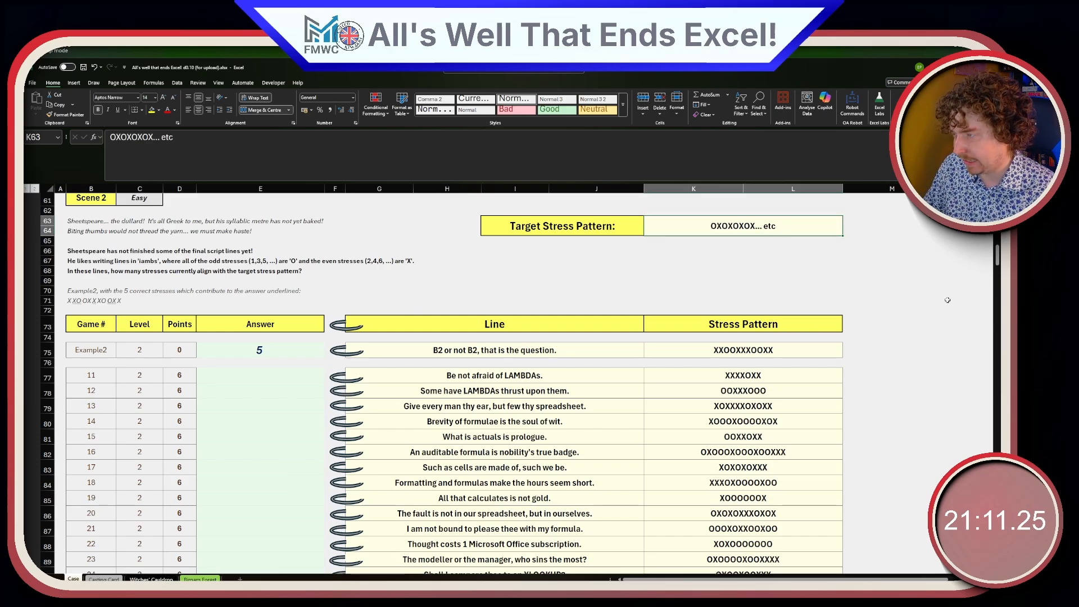
{"action": "left_click", "coordinate": [866, 306]}
{"action": "scroll", "coordinate": [866, 305], "scroll_direction": "down", "scroll_amount": 5}
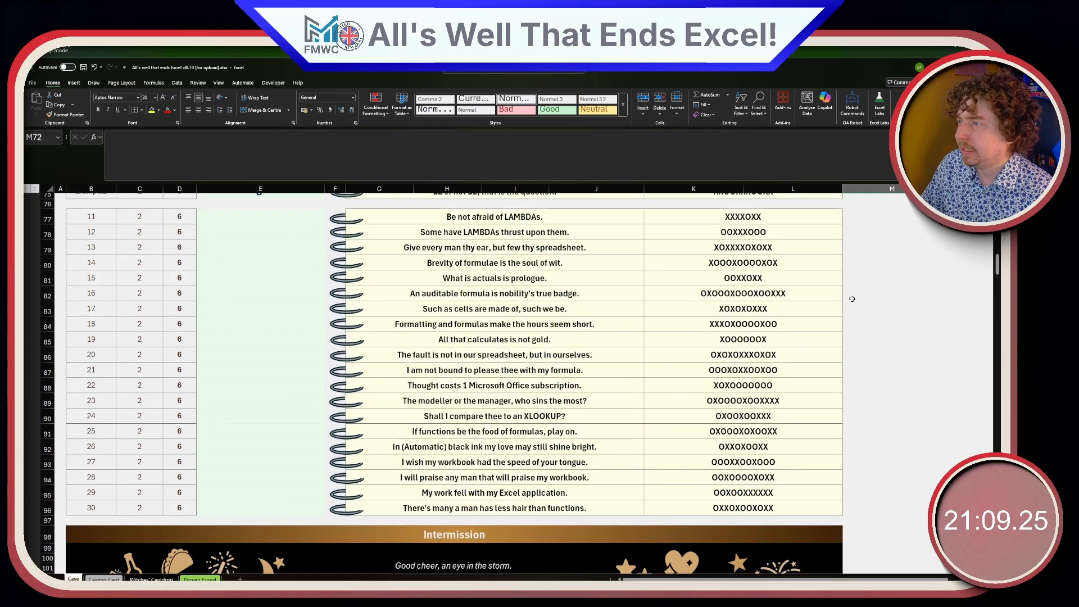
{"action": "scroll", "coordinate": [848, 298], "scroll_direction": "up", "scroll_amount": 2}
{"action": "left_click_drag", "start_coordinate": [715, 243], "coordinate": [725, 515]}
{"action": "scroll", "coordinate": [787, 394], "scroll_direction": "down", "scroll_amount": 2}
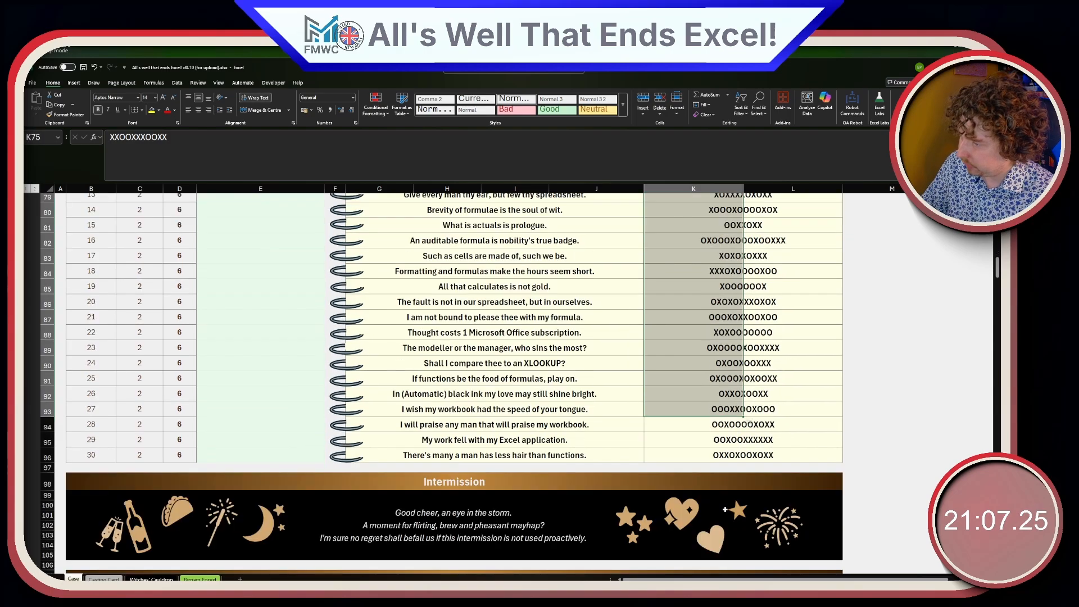
{"action": "scroll", "coordinate": [786, 394], "scroll_direction": "up", "scroll_amount": 2}
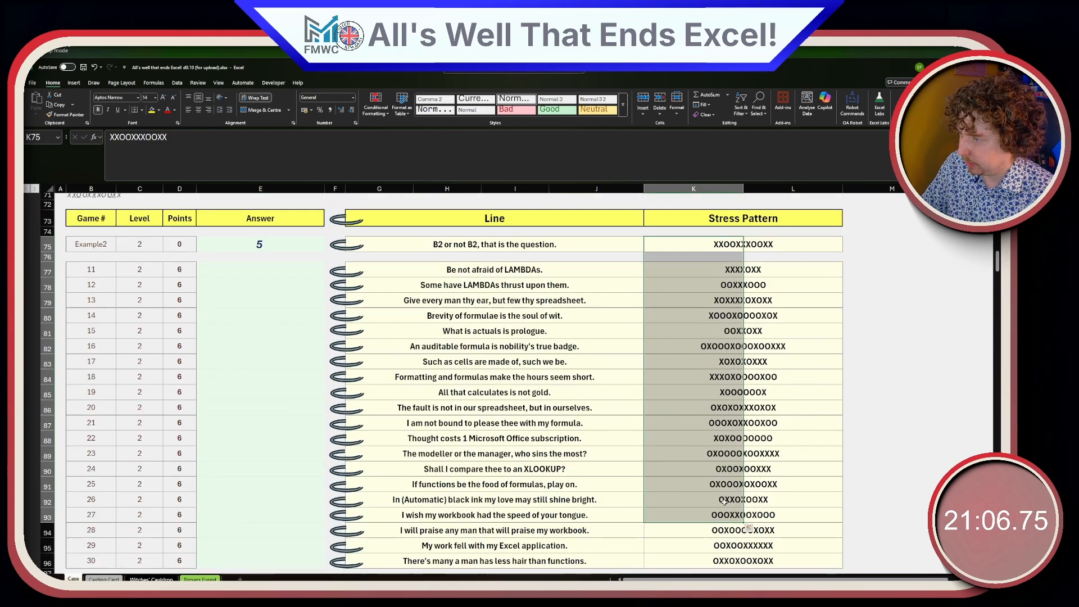
{"action": "left_click", "coordinate": [868, 248]}
{"action": "left_click", "coordinate": [861, 232]}
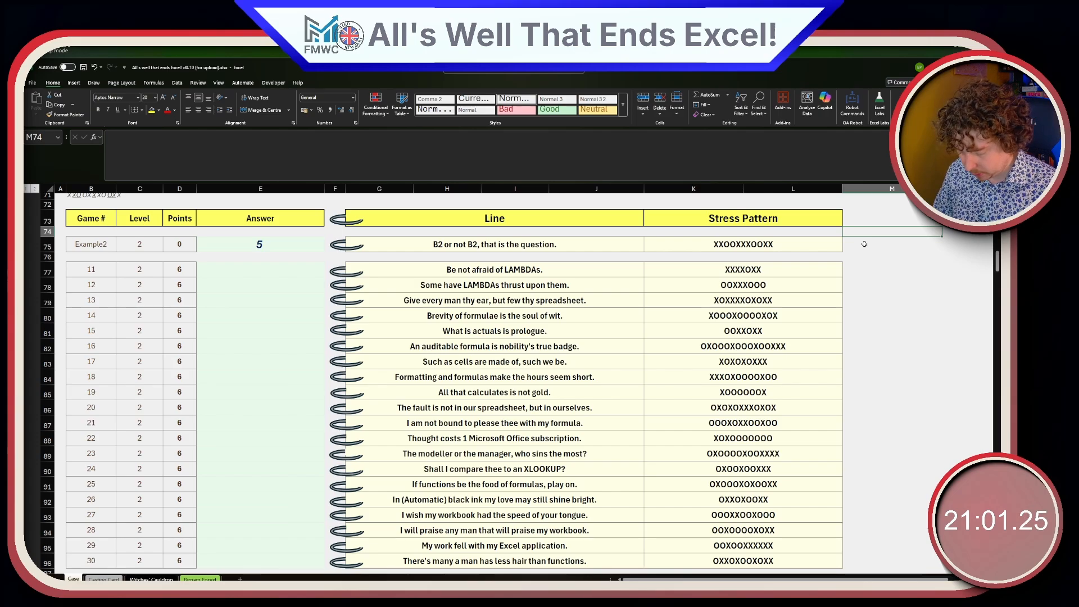
{"action": "type", "text": "="}
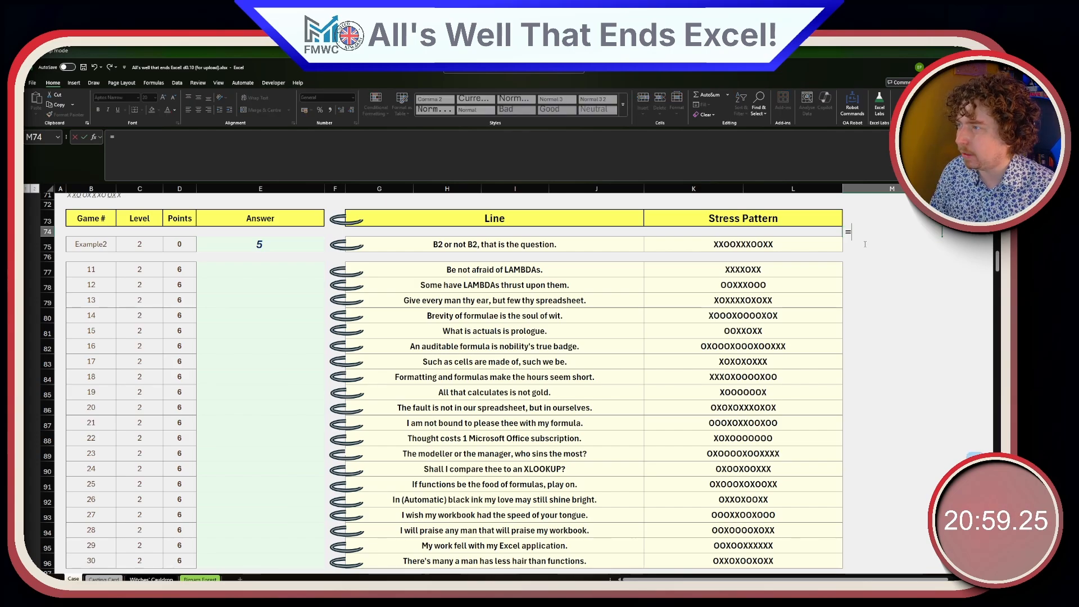
{"action": "type", "text": "LEN("}
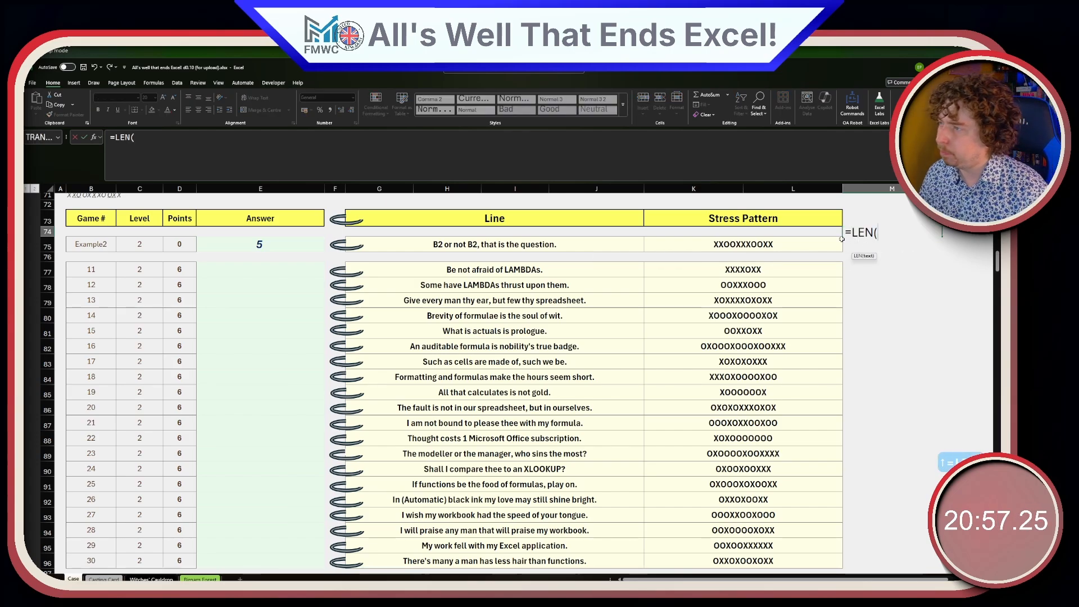
{"action": "key", "text": "Escape"}
- Enter =MAX(K75:K96) in cell M74, covering the Scene 2 stress patterns
{"action": "type", "text": "=M"}
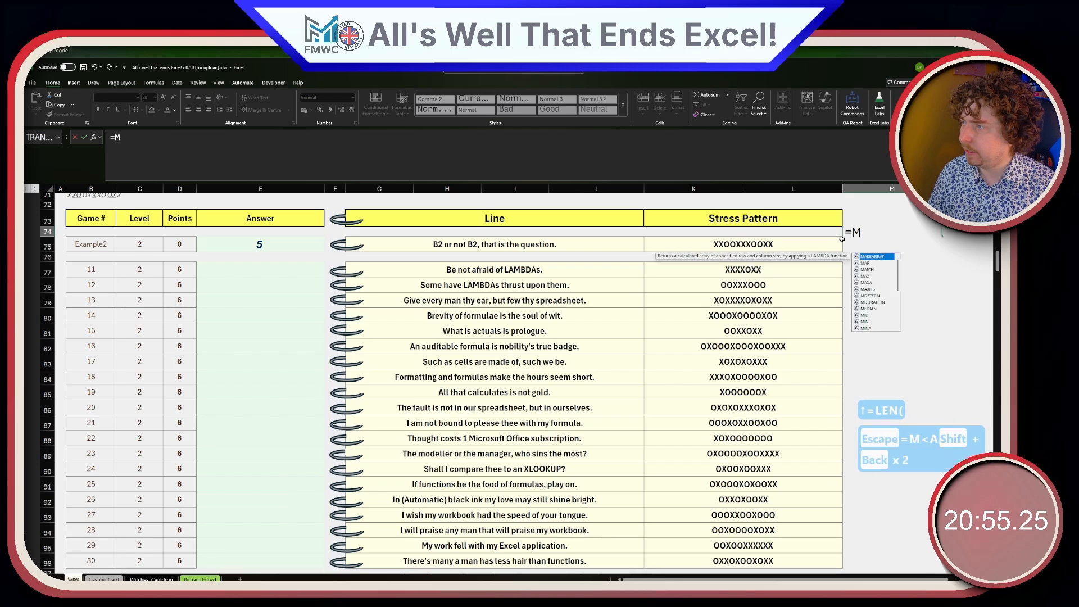
{"action": "type", "text": "AX("}
{"action": "left_click", "coordinate": [693, 245]}
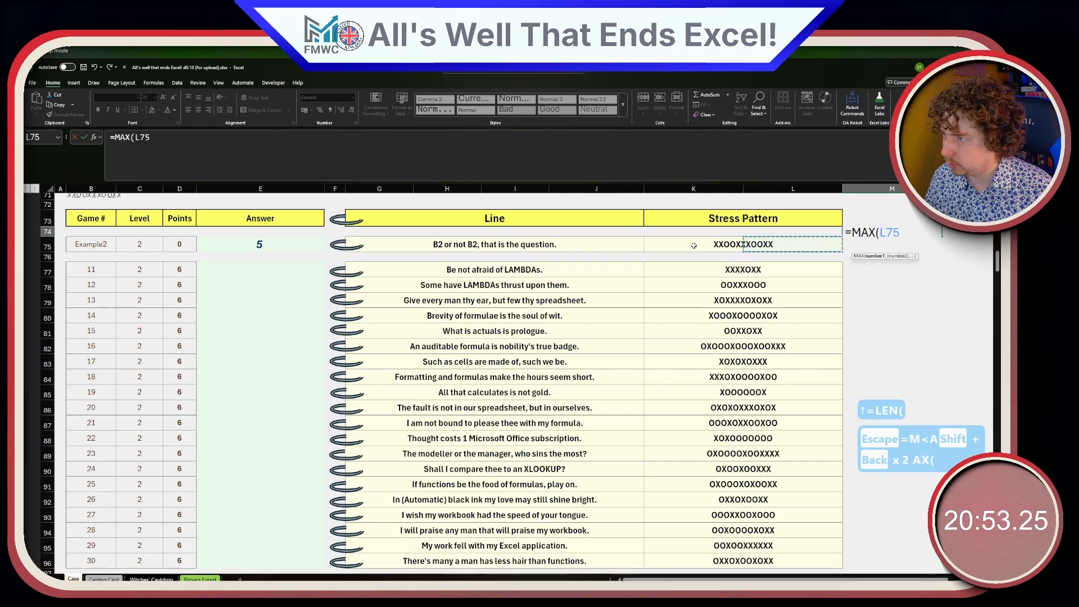
{"action": "mouse_move", "coordinate": [694, 246]}
{"action": "left_mouse_down"}
{"action": "mouse_move", "coordinate": [697, 582]}
{"action": "mouse_move", "coordinate": [696, 153]}
{"action": "mouse_move", "coordinate": [712, 256]}
{"action": "left_mouse_up"}
{"action": "key", "text": "Return"}
{"action": "key", "text": "Up"}
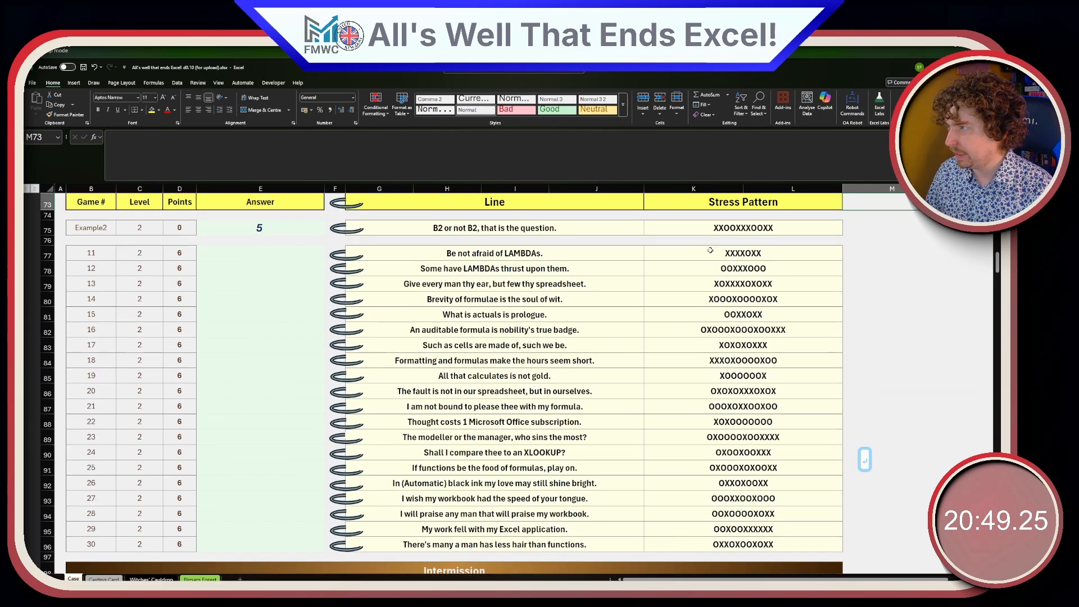
- Wrap the range in M74 with LEN, giving =MAX(LEN(K75:K96)), and select the neighbouring cell N74
{"action": "left_click", "coordinate": [133, 137]}
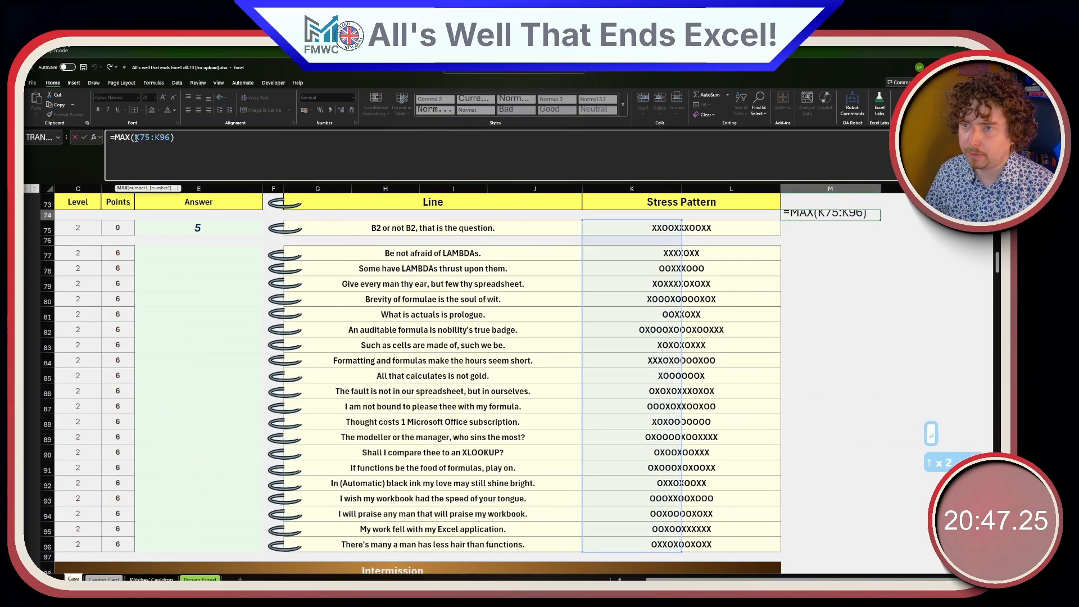
{"action": "type", "text": "LEN("}
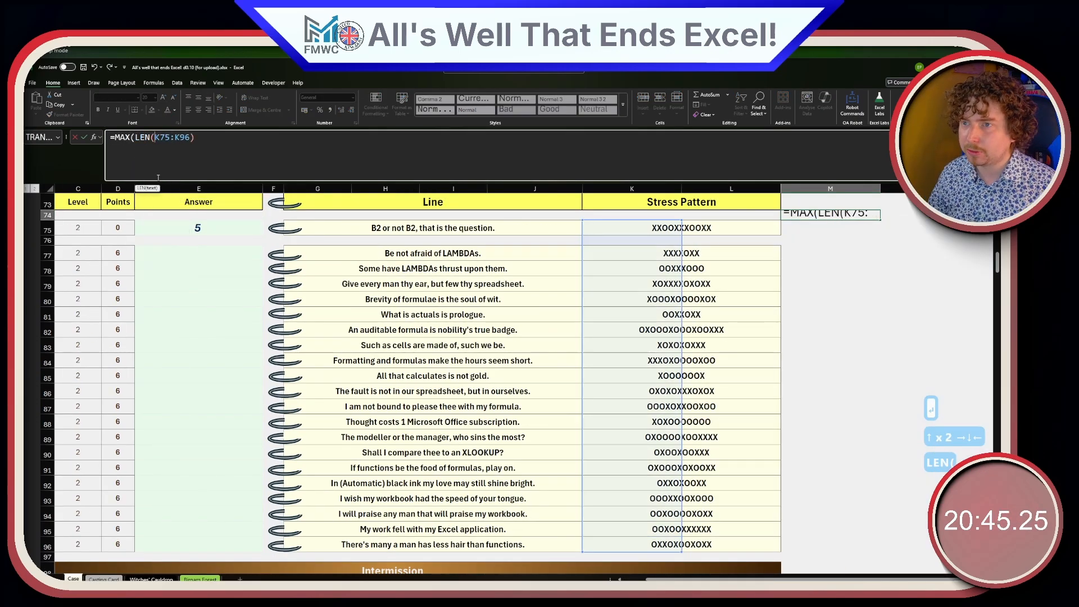
{"action": "type", "text": ")"}
{"action": "key", "text": "Return"}
{"action": "key", "text": "Up"}
{"action": "key", "text": "Right"}
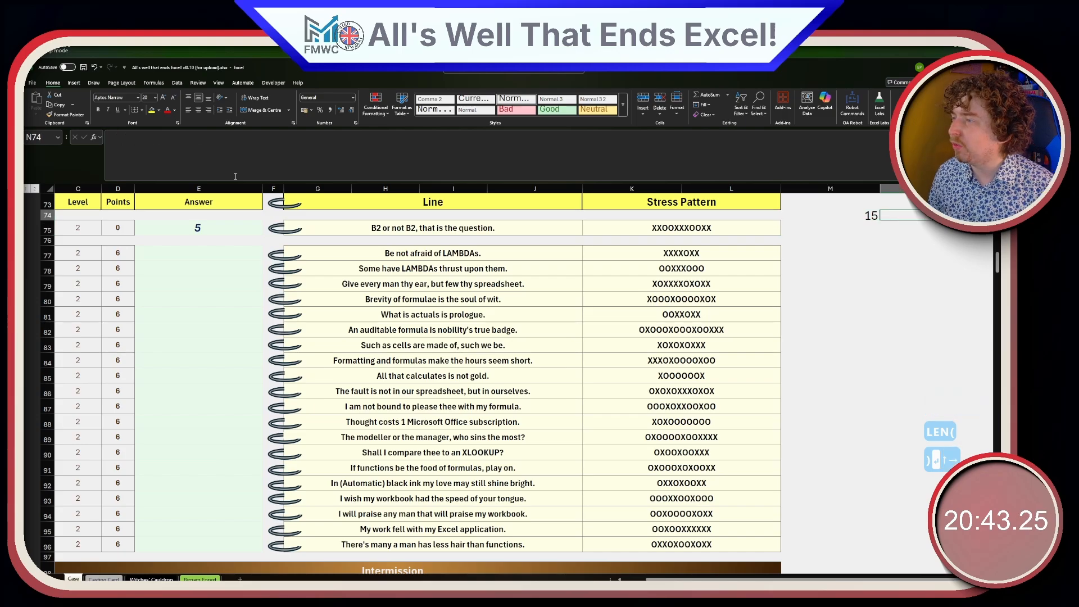
- Enter =REPT("OX",8) in cell N74 to build the repeating target stress pattern
{"action": "key", "text": "Right"}
{"action": "key", "text": "Right"}
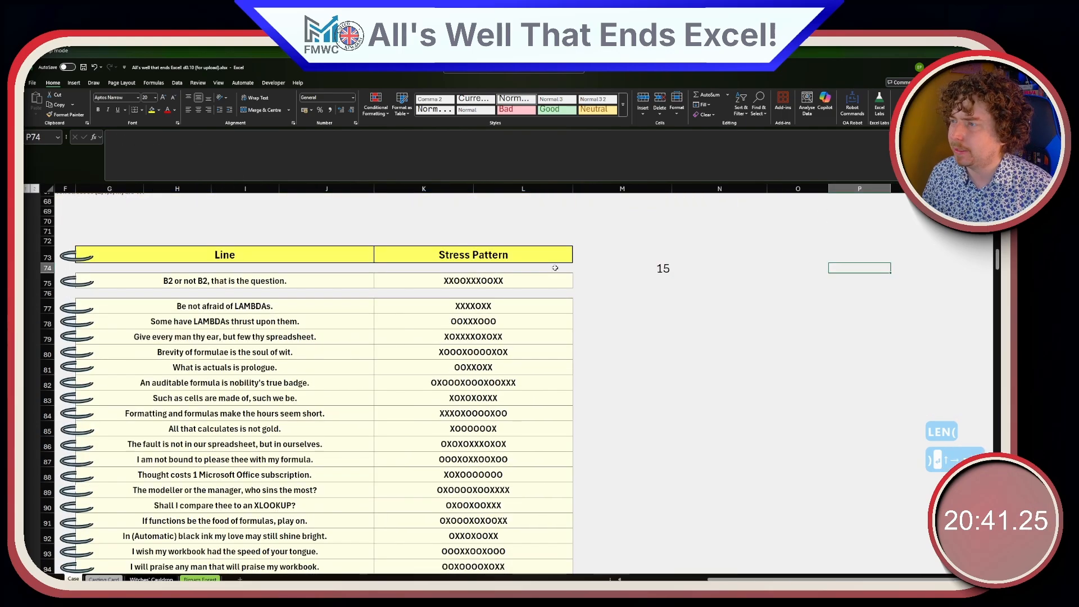
{"action": "key", "text": "Left"}
{"action": "key", "text": "Left"}
{"action": "key", "text": "Left"}
{"action": "scroll", "coordinate": [506, 235], "scroll_direction": "up", "scroll_amount": 4}
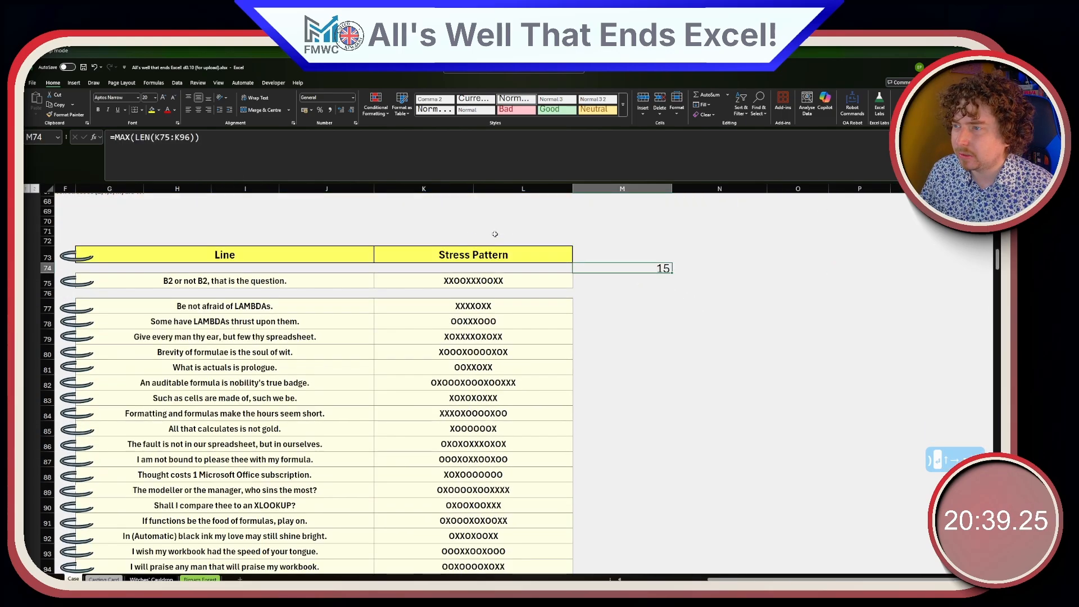
{"action": "left_click", "coordinate": [690, 320]}
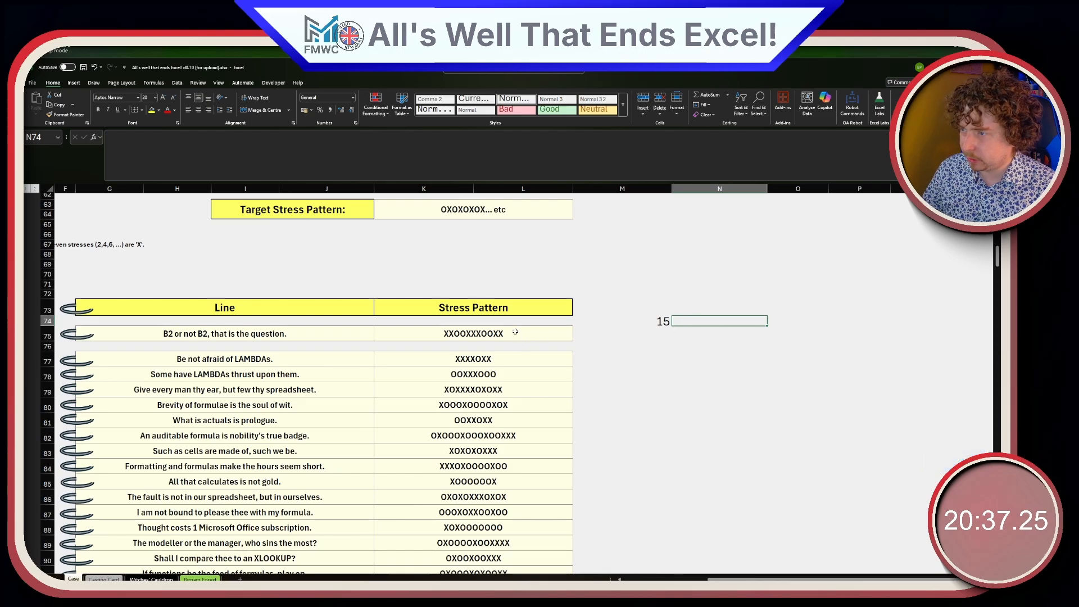
{"action": "type", "text": "=REPT"}
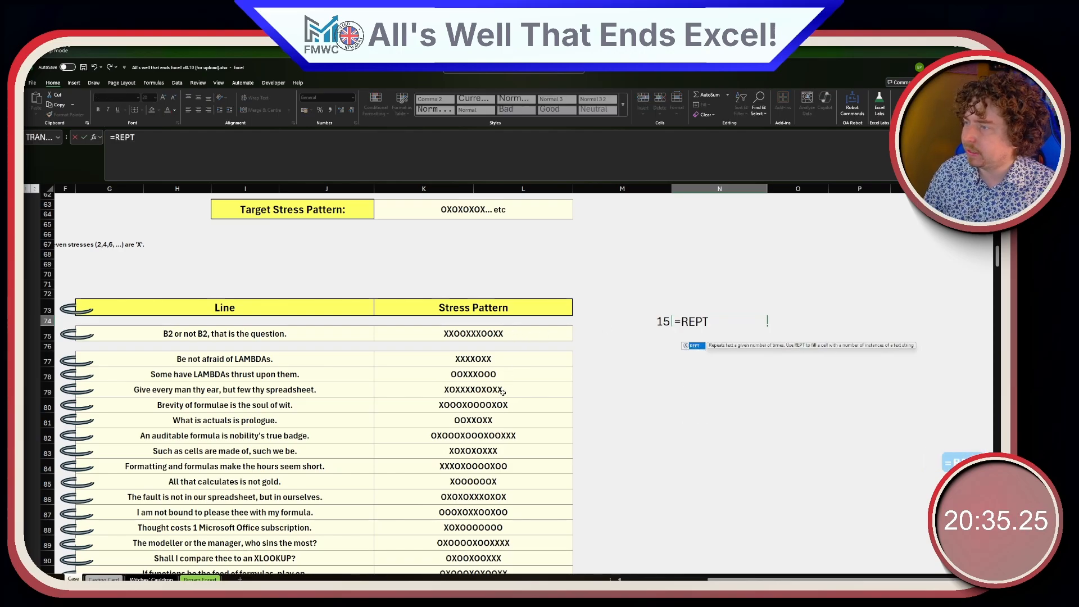
{"action": "type", "text": "(\"OX\","}
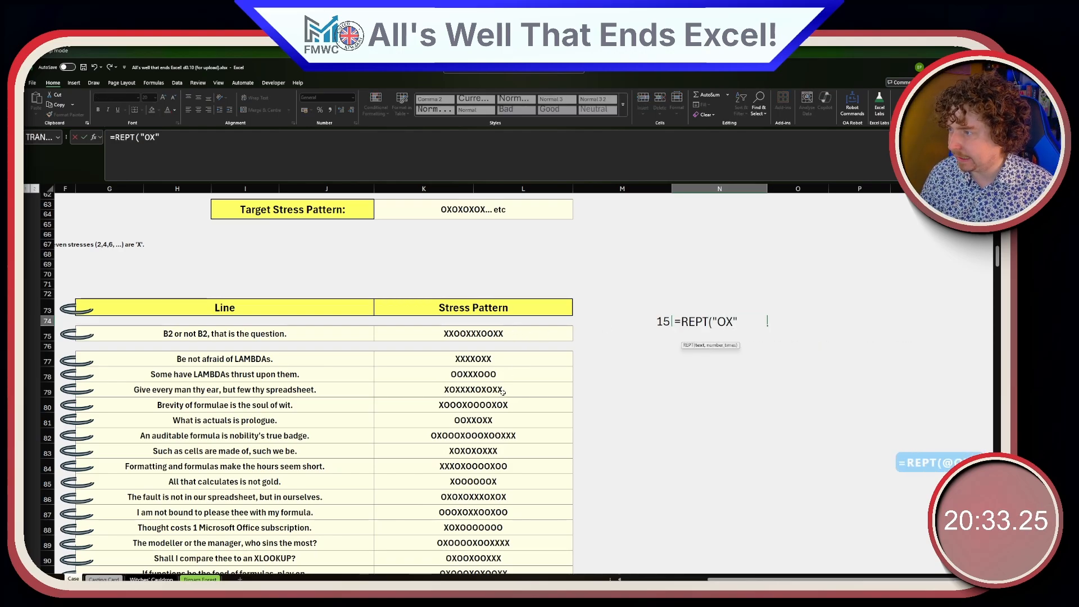
{"action": "type", "text": "8)"}
{"action": "key", "text": "ctrl+Return"}
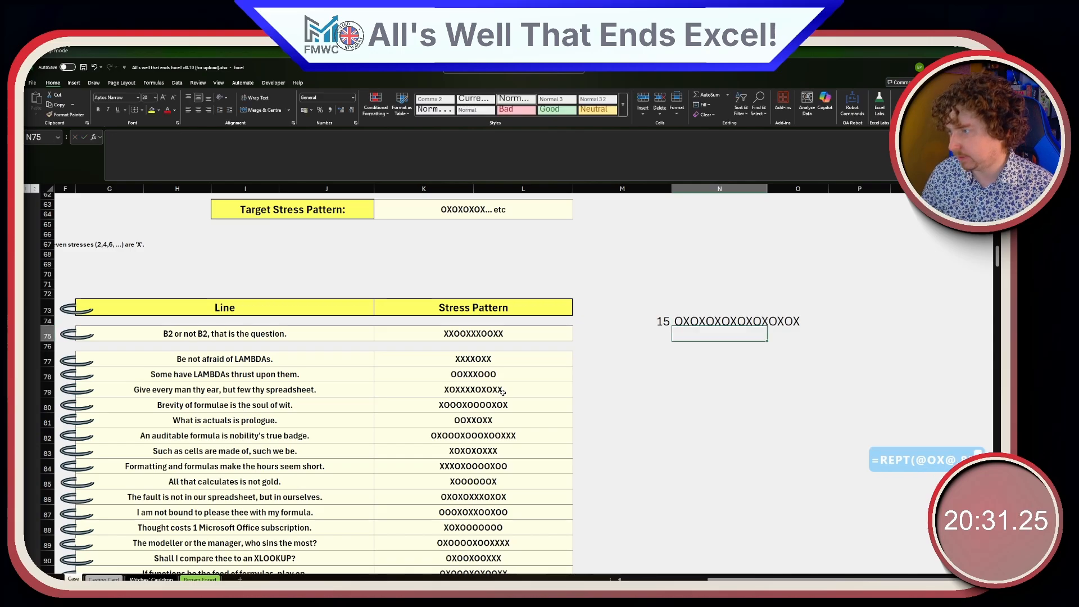
- Wrap the N74 formula in MID and begin its start positions with SEQUENCE(,LEN( for a horizontal split
{"action": "left_click", "coordinate": [115, 145]}
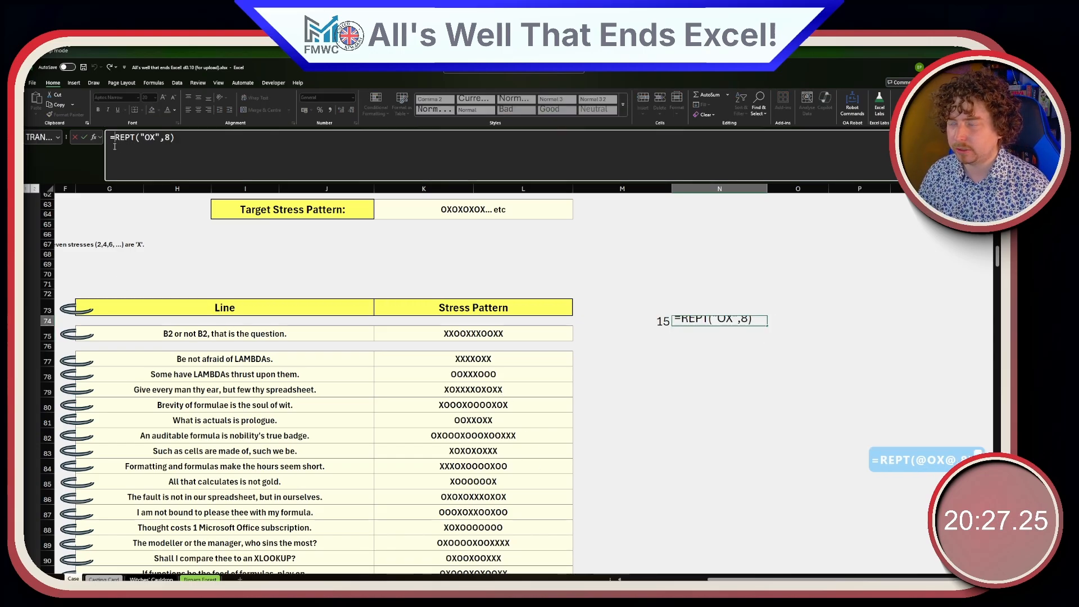
{"action": "type", "text": "MID("}
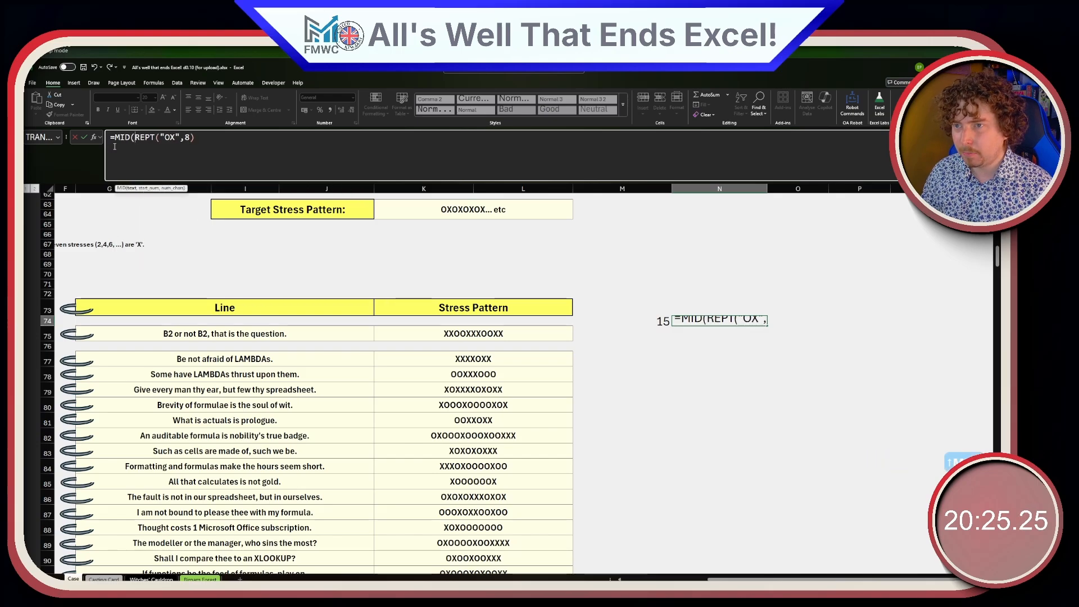
{"action": "left_click", "coordinate": [271, 151]}
{"action": "type", "text": ","}
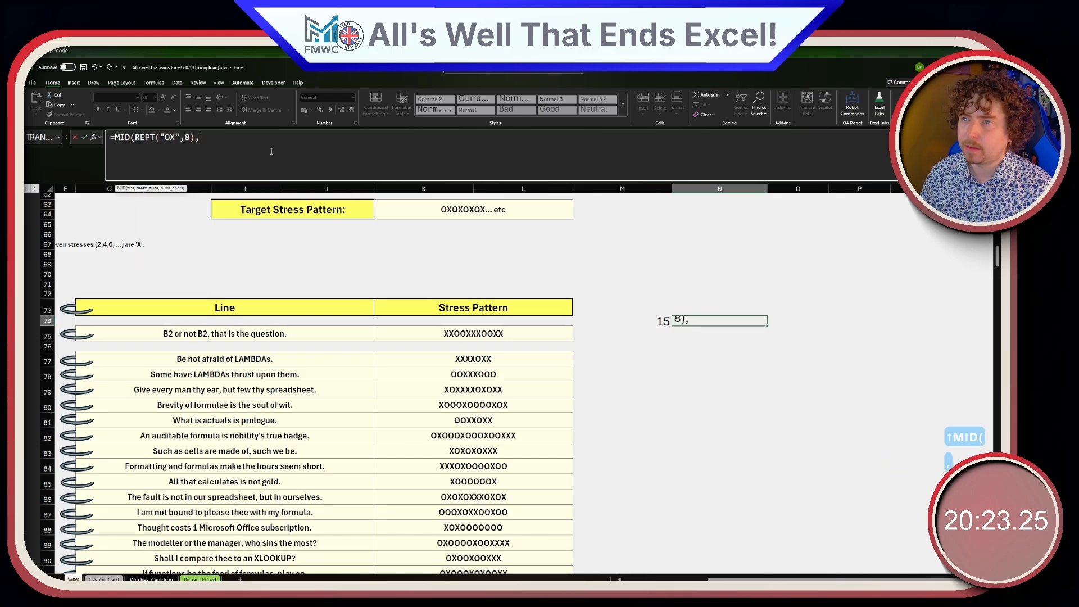
{"action": "type", "text": "L\"N"}
{"action": "key", "text": "shift+BackSpace"}
{"action": "key", "text": "shift+BackSpace"}
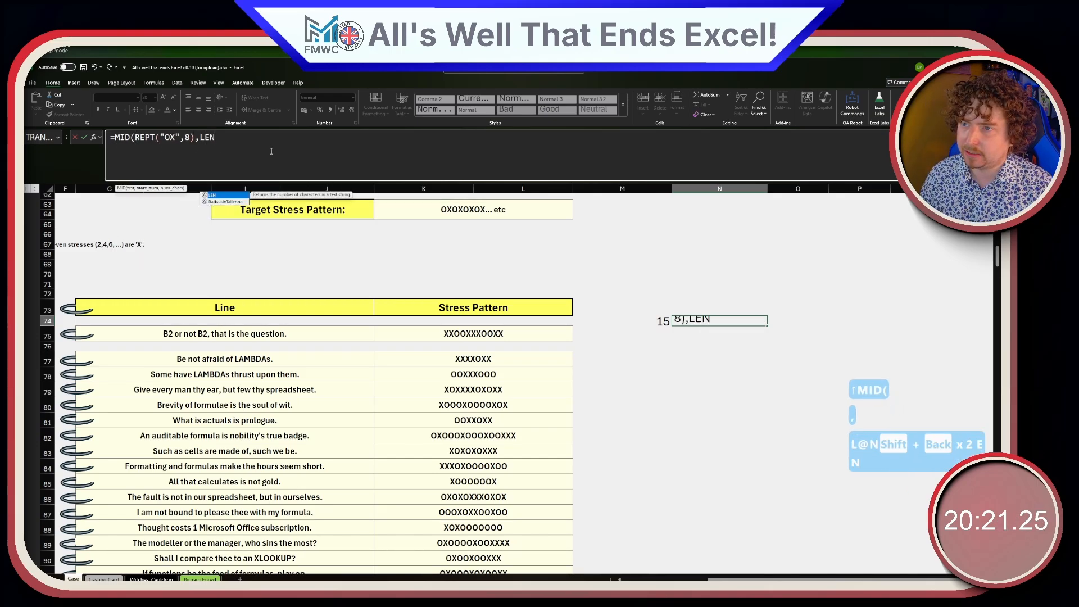
{"action": "type", "text": "EN"}
{"action": "key", "text": "shift+BackSpace"}
{"action": "key", "text": "shift+BackSpace"}
{"action": "key", "text": "shift+BackSpace"}
{"action": "type", "text": "SEQUENCE(L"}
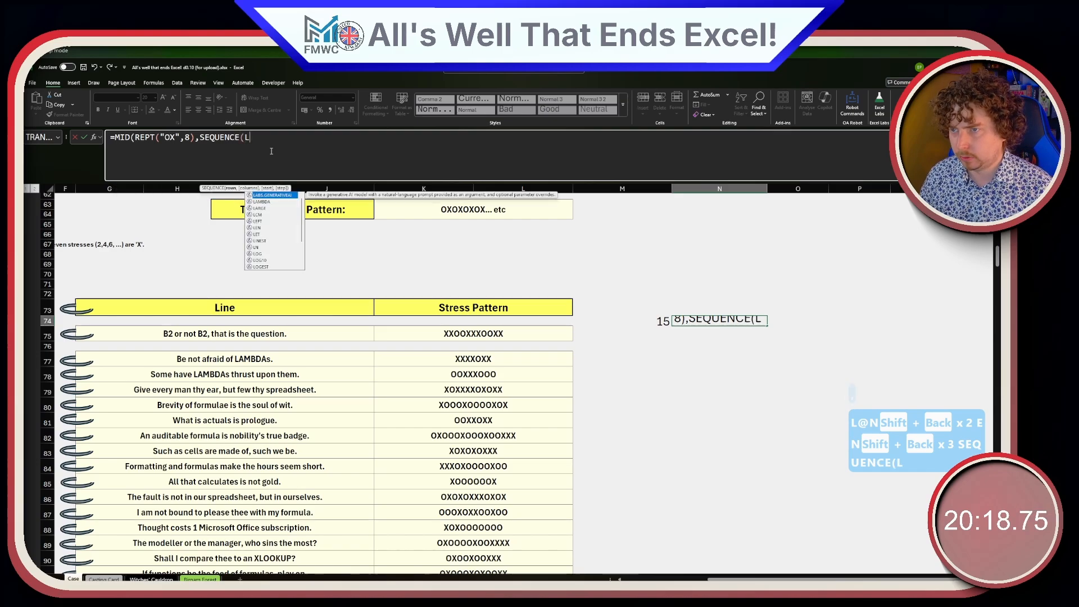
{"action": "key", "text": "shift+BackSpace"}
{"action": "type", "text": ",E"}
{"action": "key", "text": "shift+BackSpace"}
{"action": "type", "text": "LEN("}
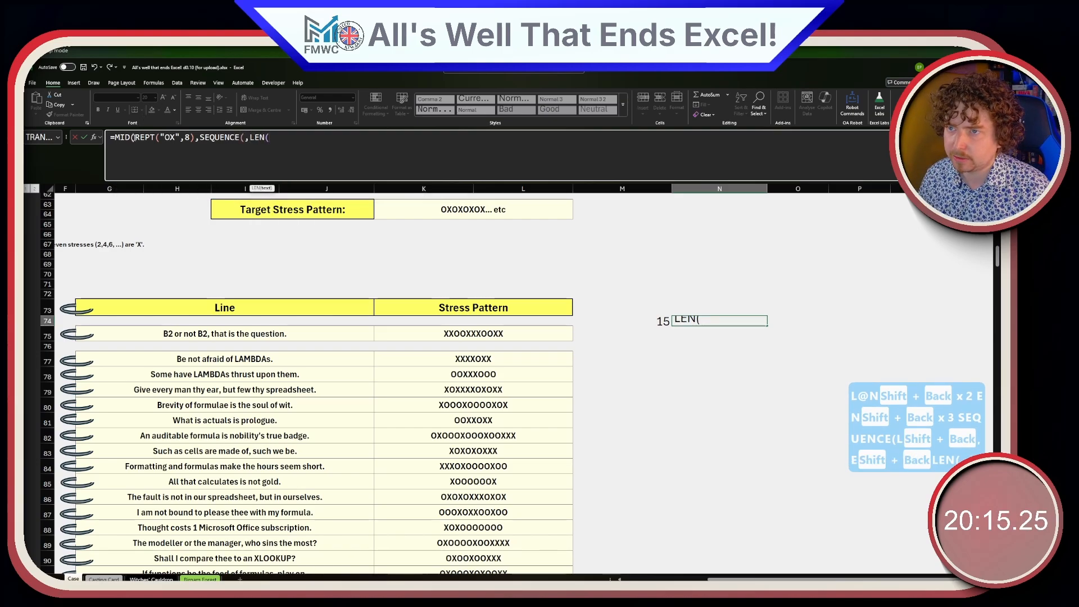
- Complete the N74 formula as =MID(REPT("OX",8),SEQUENCE(,LEN(REPT("OX",8))),1), reusing a copy of the REPT expression
{"action": "left_click_drag", "start_coordinate": [134, 137], "coordinate": [181, 137]}
{"action": "key", "text": "ctrl+c"}
{"action": "left_click", "coordinate": [291, 140]}
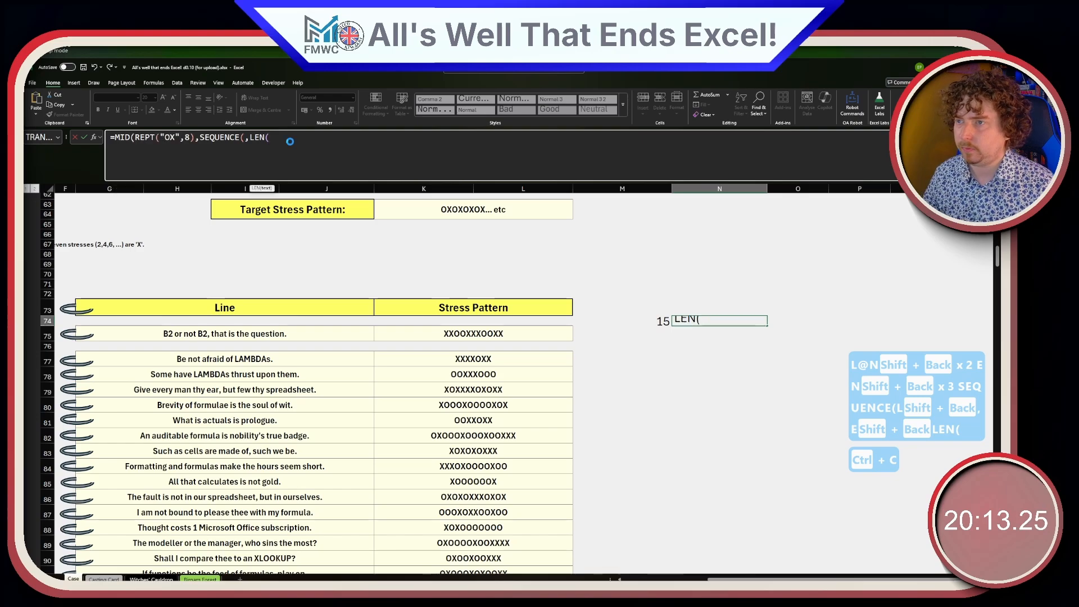
{"action": "key", "text": "ctrl+v"}
{"action": "type", "text": ")),"}
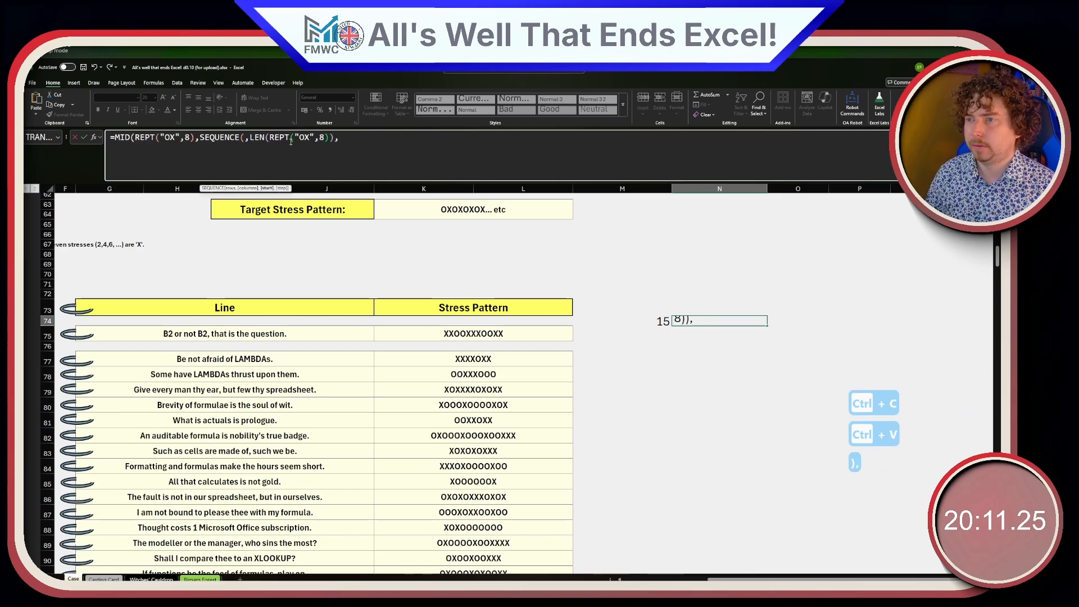
{"action": "type", "text": "1"}
{"action": "key", "text": "BackSpace"}
{"action": "key", "text": "BackSpace"}
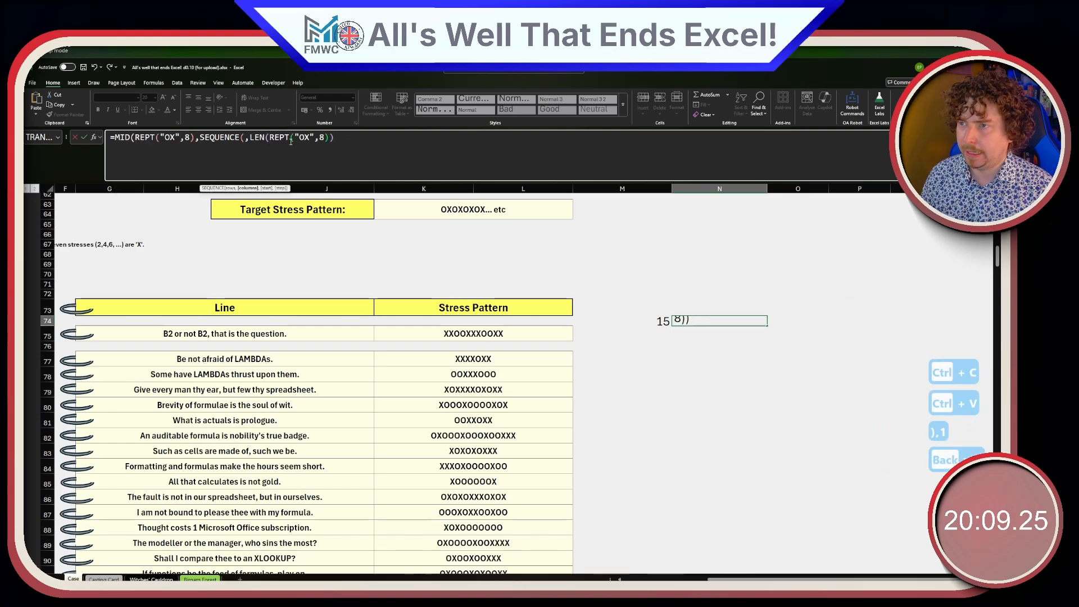
{"action": "type", "text": "),1"}
{"action": "key", "text": "ctrl+Return"}
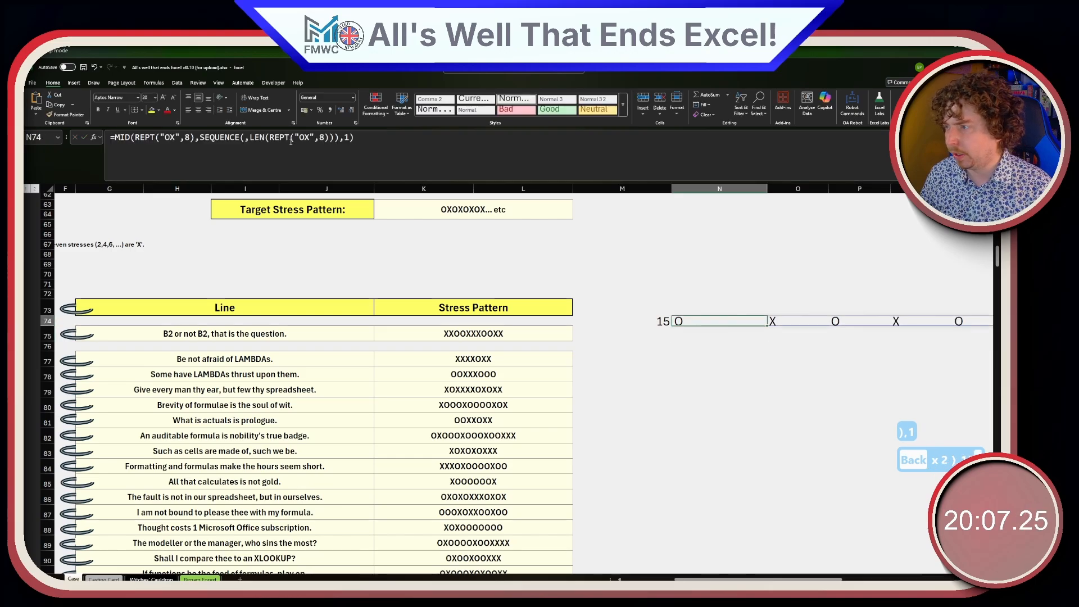
- Check how far the split pattern characters extend along row 74, and return to cell N74
{"action": "key", "text": "ctrl+Right"}
{"action": "key", "text": "ctrl+Left"}
{"action": "key", "text": "ctrl+Left"}
{"action": "key", "text": "ctrl+Left"}
{"action": "key", "text": "Right"}
{"action": "key", "text": "Right"}
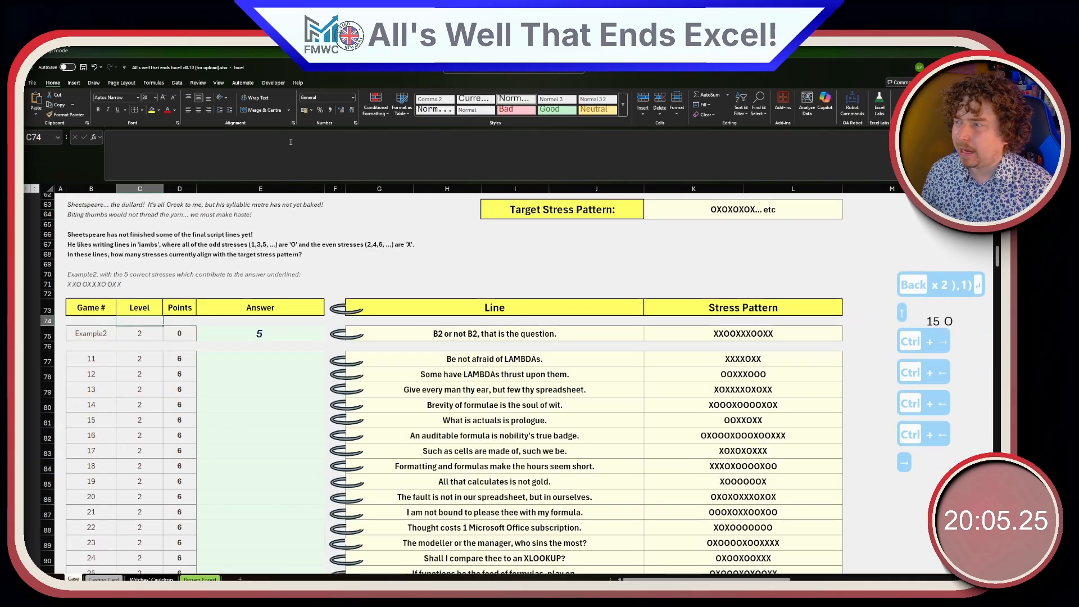
{"action": "key", "text": "Right"}
{"action": "key", "text": "Right"}
{"action": "key", "text": "Right"}
{"action": "key", "text": "Right"}
{"action": "key", "text": "Right"}
{"action": "key", "text": "Right"}
{"action": "key", "text": "Right"}
{"action": "key", "text": "Right"}
{"action": "key", "text": "Right"}
{"action": "key", "text": "Right"}
{"action": "key", "text": "Right"}
{"action": "key", "text": "Right"}
{"action": "key", "text": "Right"}
{"action": "key", "text": "Left"}
{"action": "key", "text": "Left"}
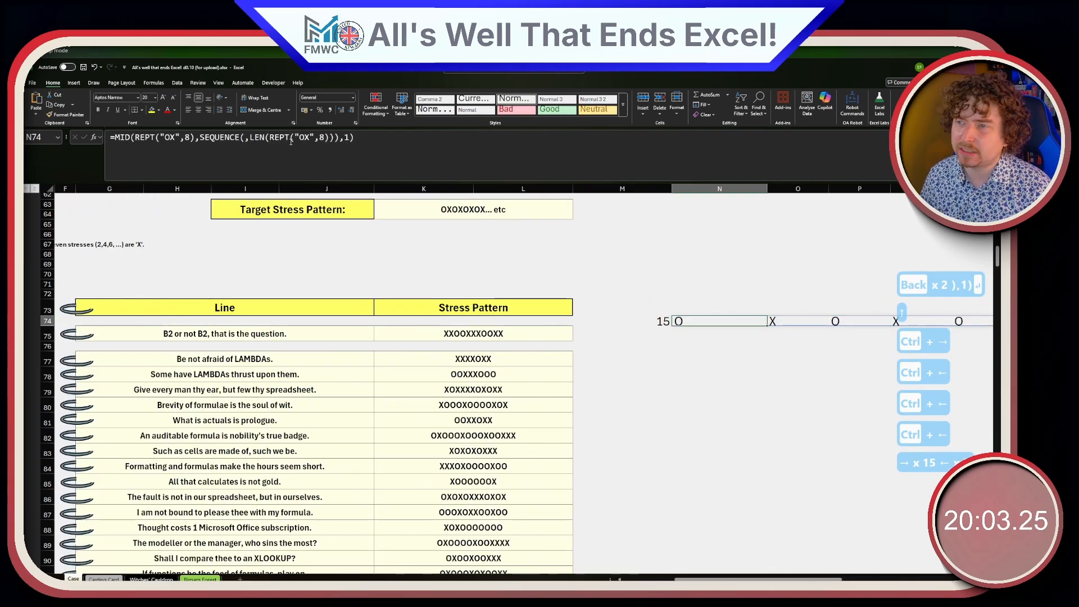
- Strip the MID and SEQUENCE parts from the N74 formula, leaving =REPT("OX",8)
{"action": "left_click_drag", "start_coordinate": [114, 137], "coordinate": [335, 137]}
{"action": "key", "text": "BackSpace"}
{"action": "key", "text": "BackSpace"}
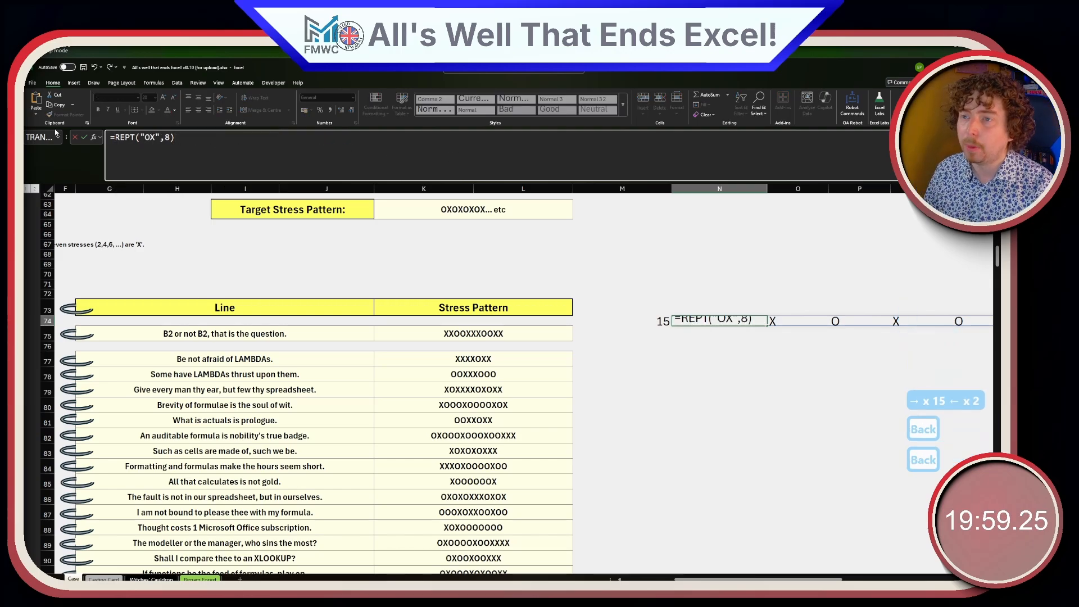
{"action": "key", "text": "ctrl+Return"}
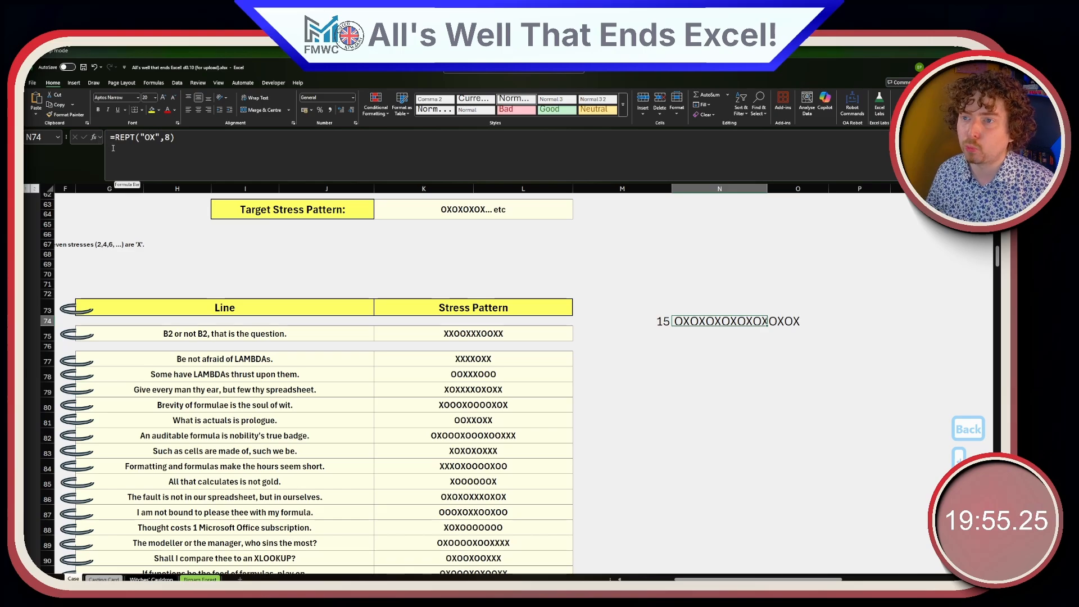
- Wrap the REPT expression in N74 with REGEXEXTRACT, giving =REGEXEXTRACT(REPT("OX",8),".",1)
{"action": "left_click", "coordinate": [115, 137]}
{"action": "type", "text": "REGEX"}
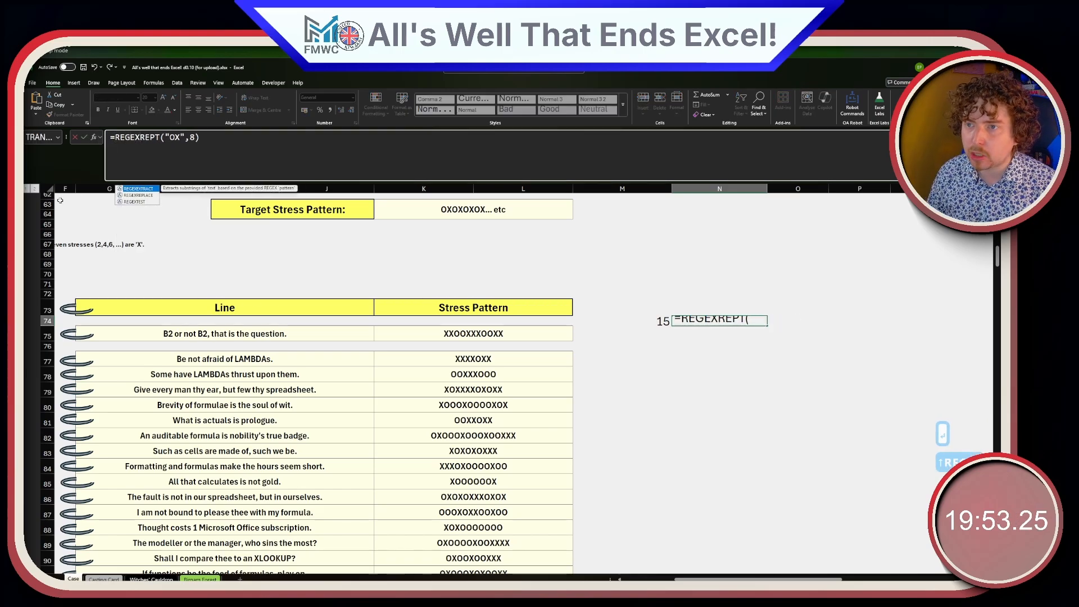
{"action": "key", "text": "Tab"}
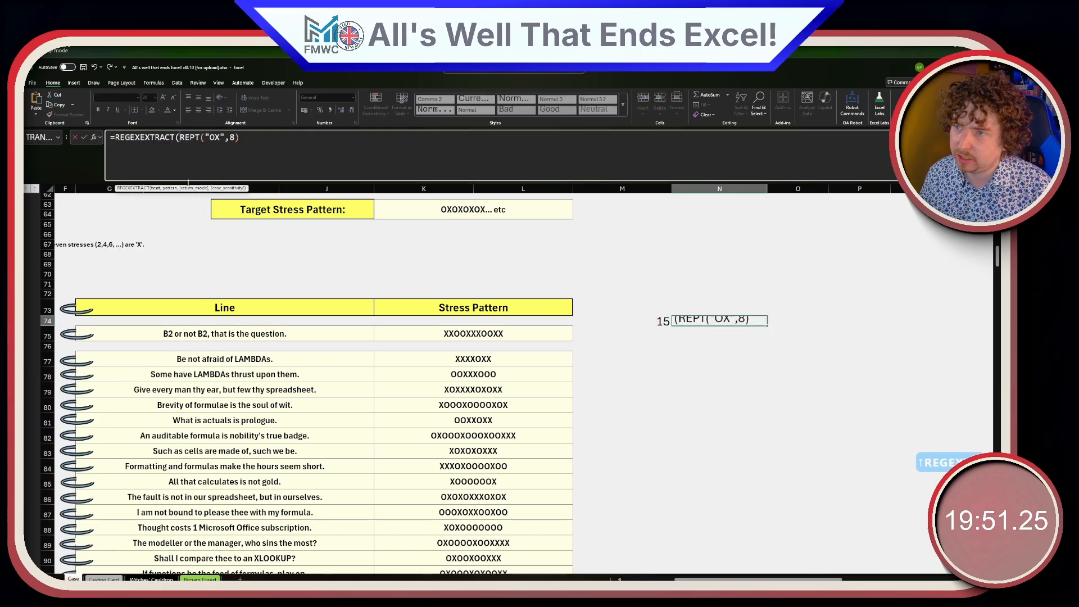
{"action": "left_click_drag", "start_coordinate": [241, 138], "coordinate": [211, 146]}
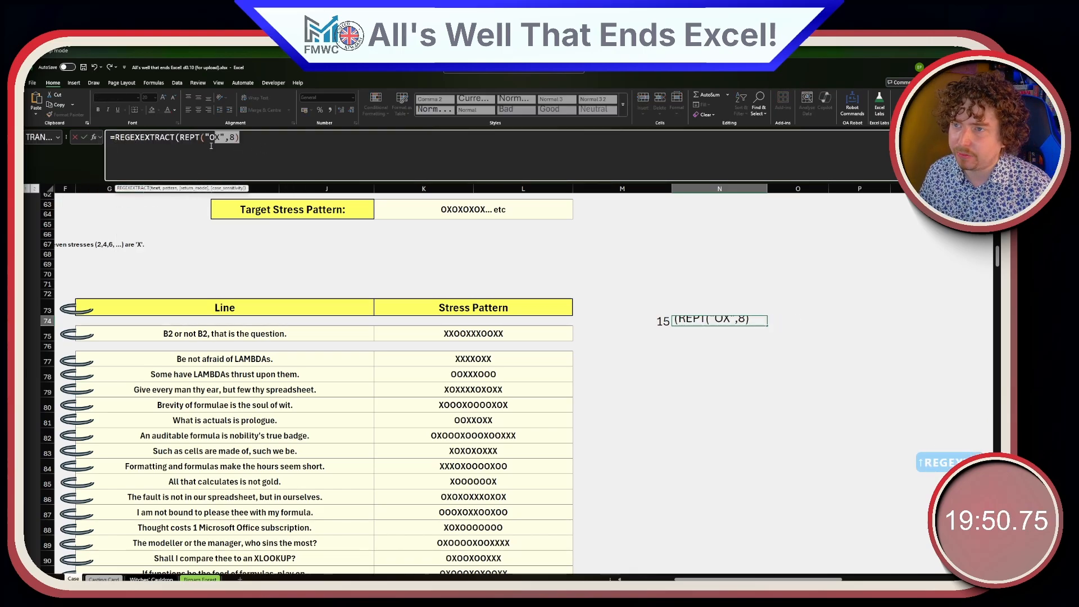
{"action": "left_click", "coordinate": [273, 149]}
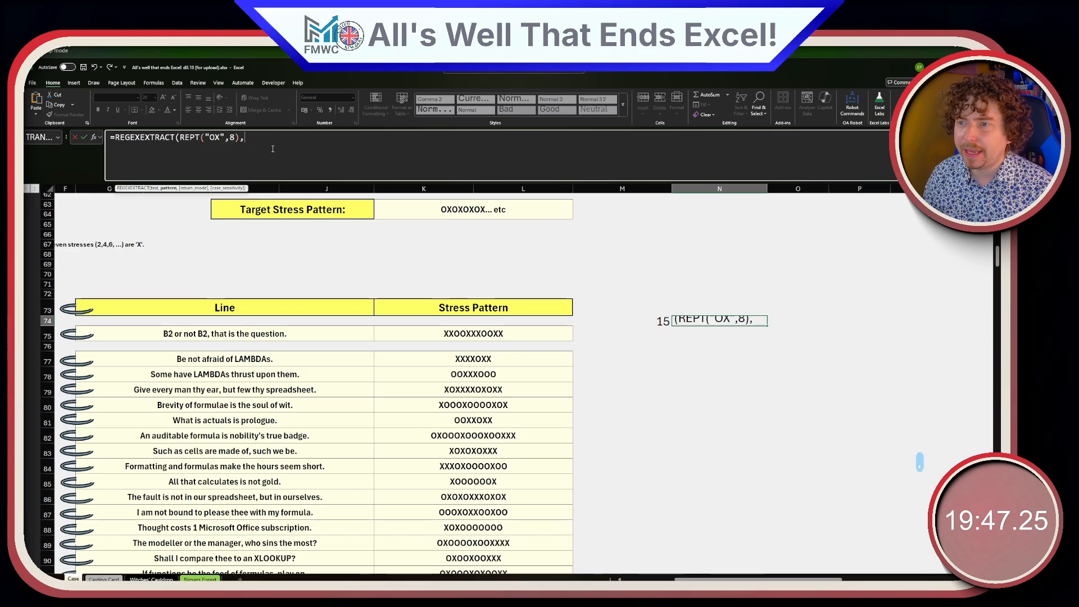
{"action": "type", "text": "),\".\""}
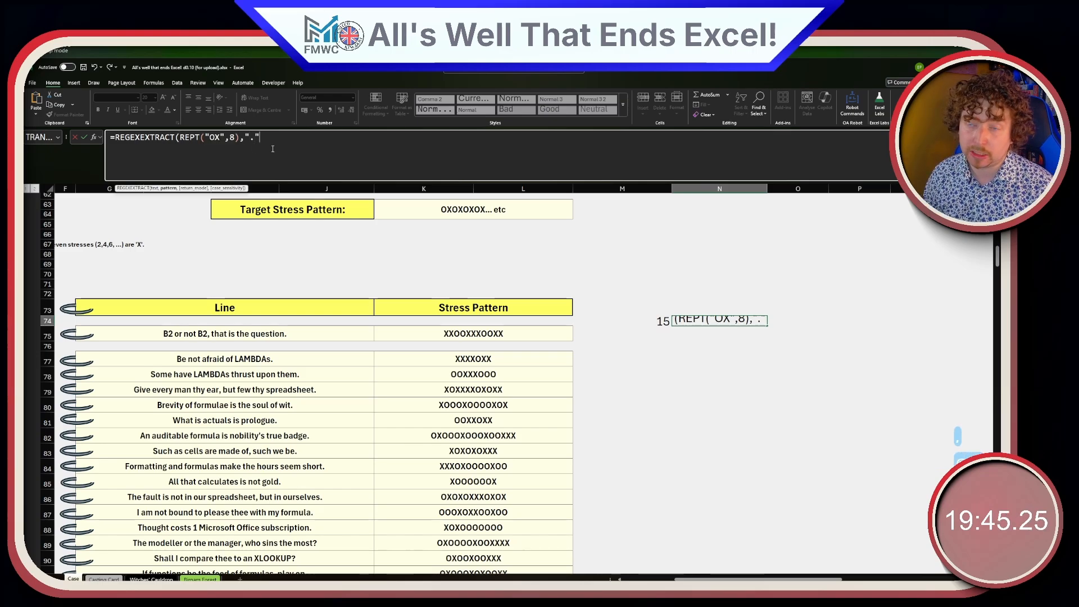
{"action": "type", "text": ",1)"}
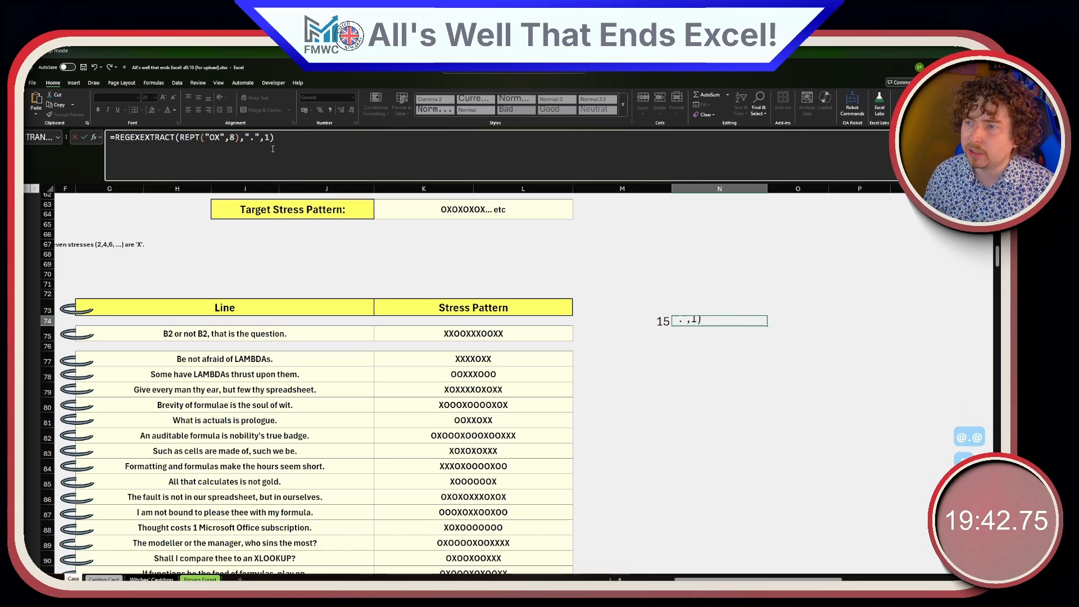
{"action": "key", "text": "Return"}
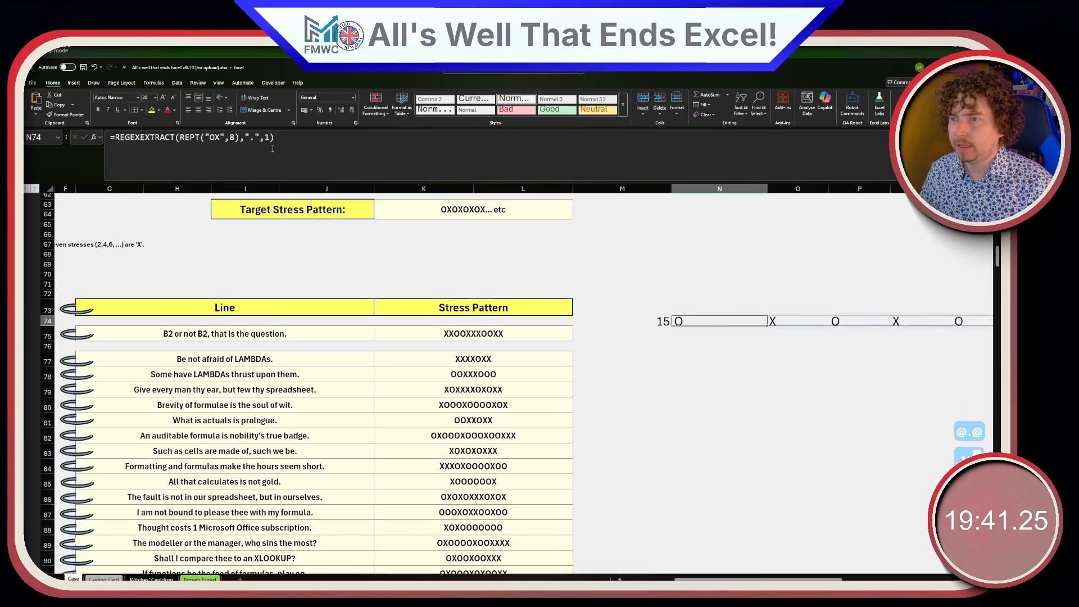
- Copy the text of the N74 formula into cell M75 on the Example2 row
{"action": "left_click", "coordinate": [273, 149]}
{"action": "key", "text": "ctrl+a"}
{"action": "key", "text": "ctrl+c"}
{"action": "key", "text": "Escape"}
{"action": "left_click", "coordinate": [606, 344]}
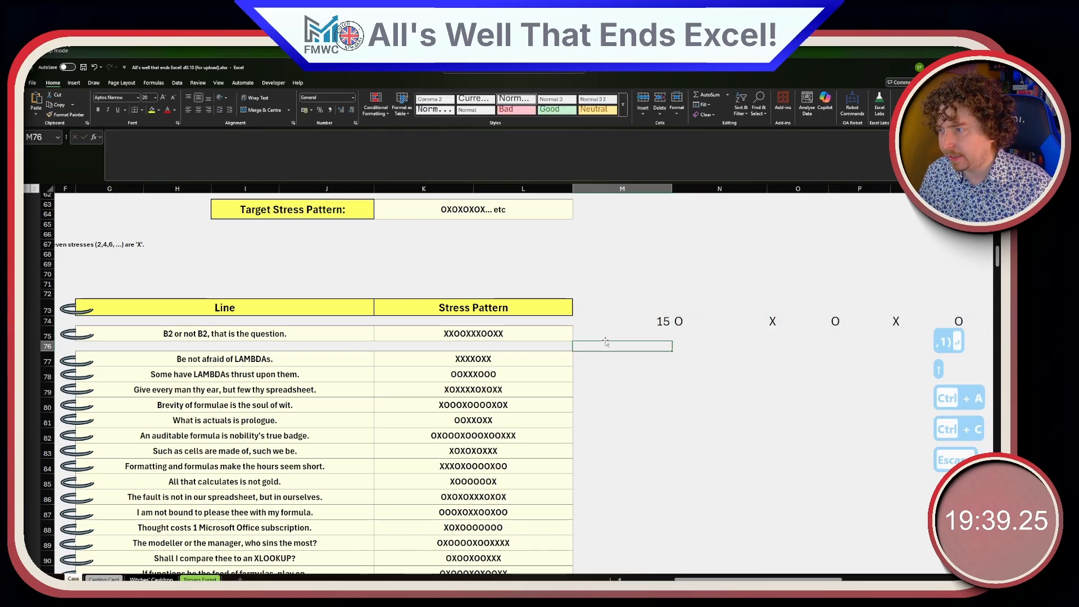
{"action": "left_click", "coordinate": [600, 330]}
{"action": "key", "text": "ctrl+v"}
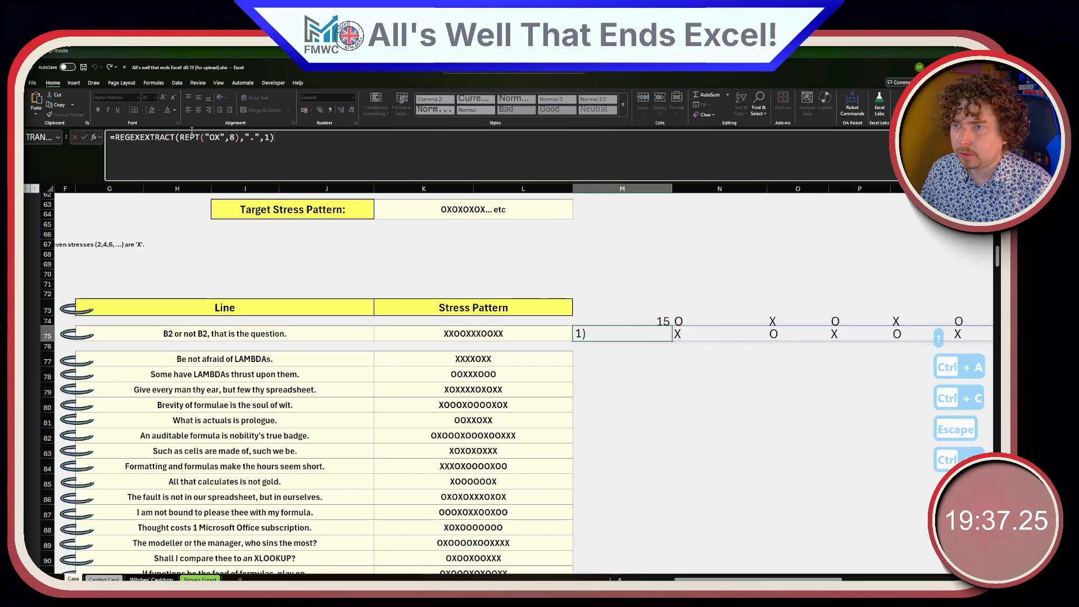
- Replace the REPT expression in M75 with K75, giving =REGEXEXTRACT(K75,".",1), and move the formula to N75
{"action": "left_click_drag", "start_coordinate": [179, 138], "coordinate": [240, 138]}
{"action": "key", "text": "BackSpace"}
{"action": "left_click", "coordinate": [444, 333]}
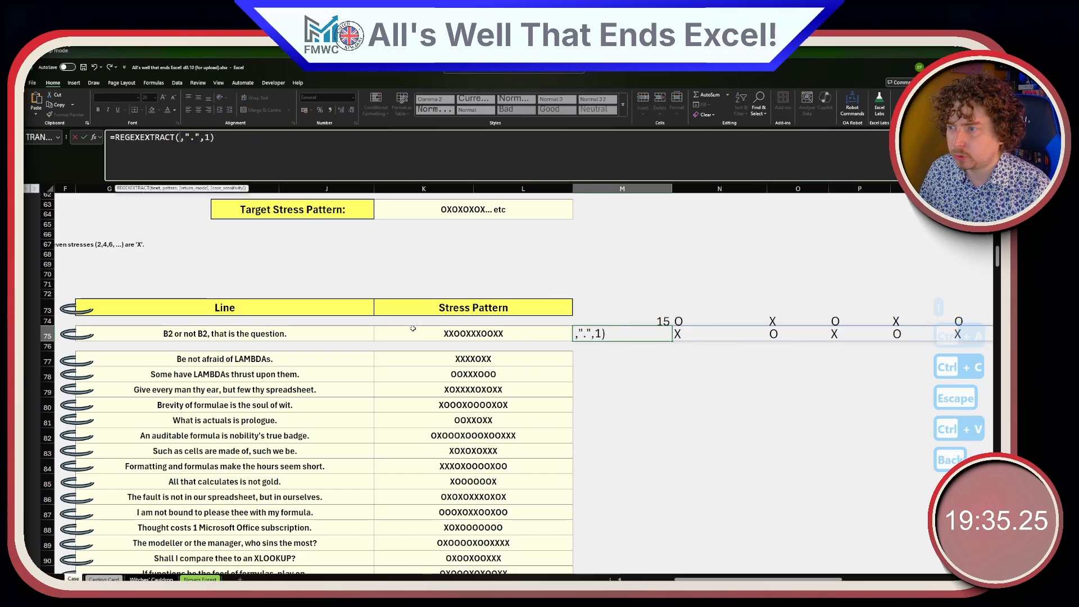
{"action": "key", "text": "Return"}
{"action": "key", "text": "ctrl+x"}
{"action": "left_click", "coordinate": [677, 334]}
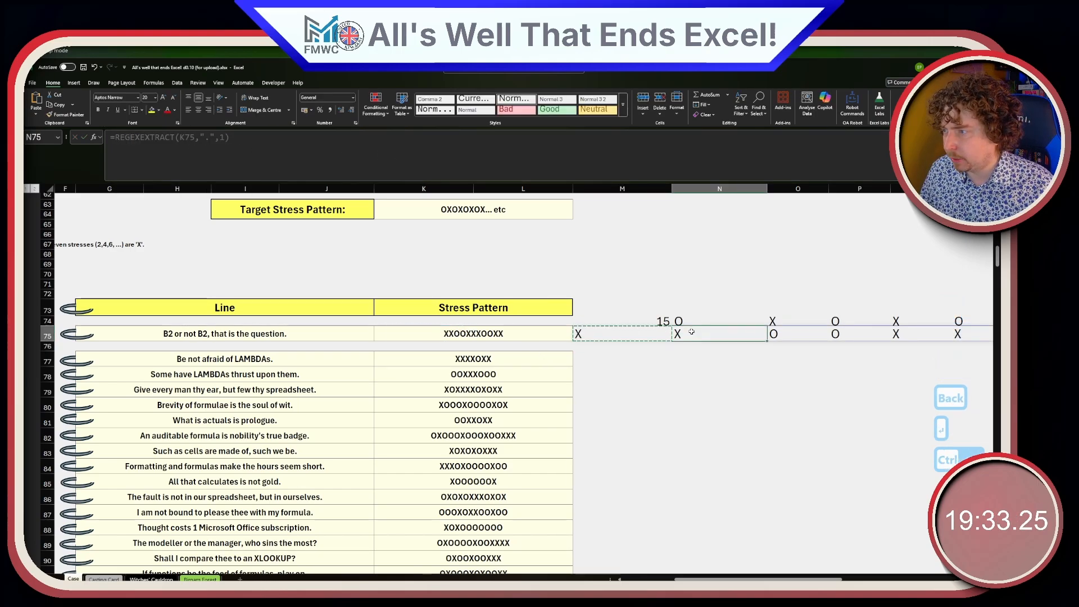
{"action": "key", "text": "ctrl+v"}
- Extend the N75 formula to =REGEXEXTRACT(K75,".",1)=N74# and check the comparison results along row 75
{"action": "left_click", "coordinate": [328, 149]}
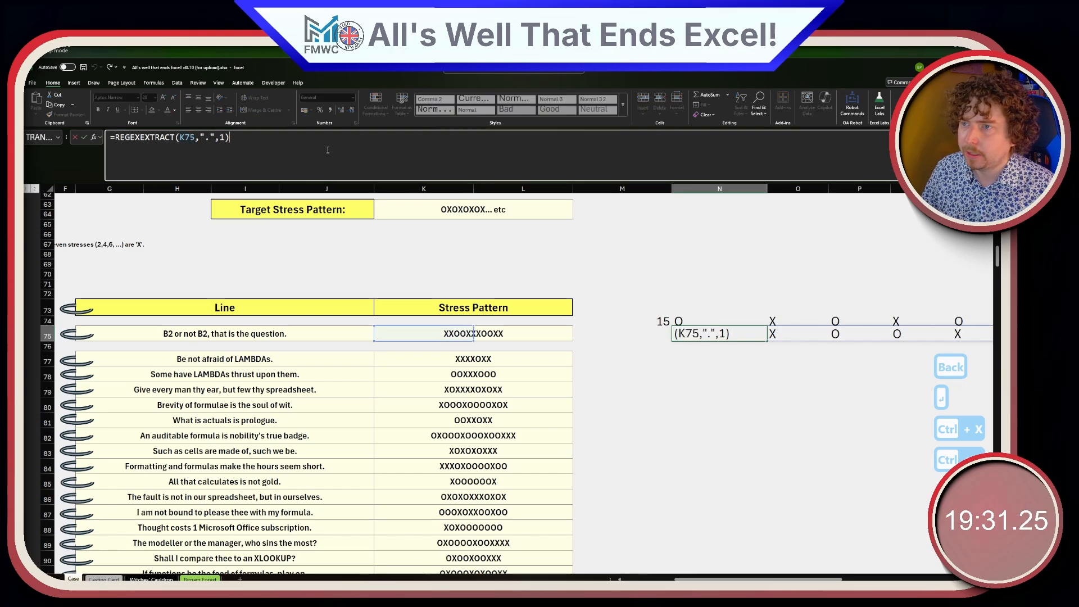
{"action": "type", "text": "="}
{"action": "left_click", "coordinate": [687, 318]}
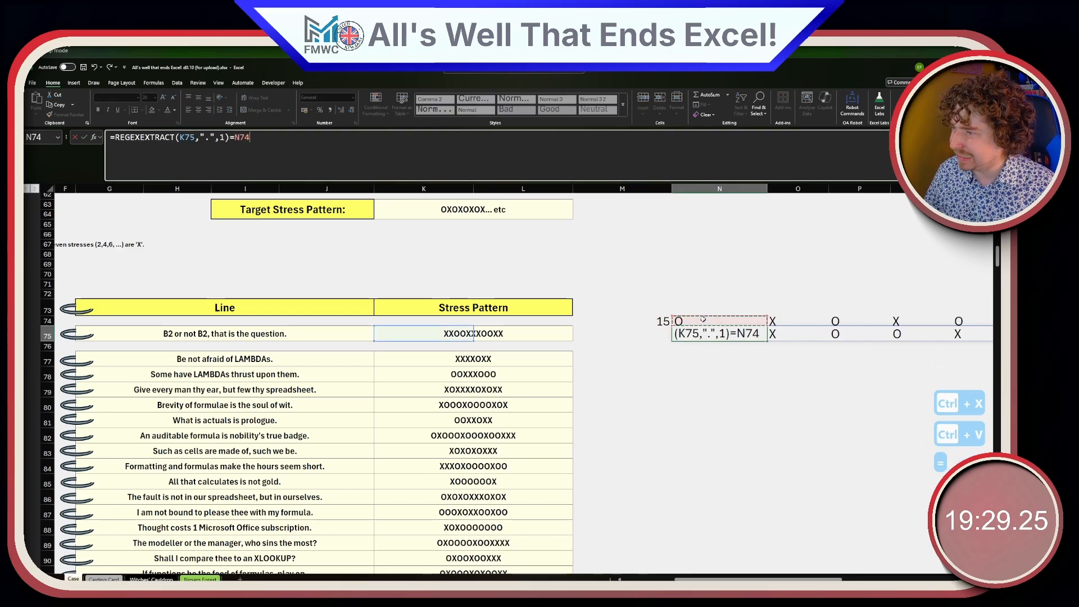
{"action": "type", "text": "#"}
{"action": "key", "text": "Return"}
{"action": "key", "text": "Up"}
{"action": "key", "text": "ctrl+Right"}
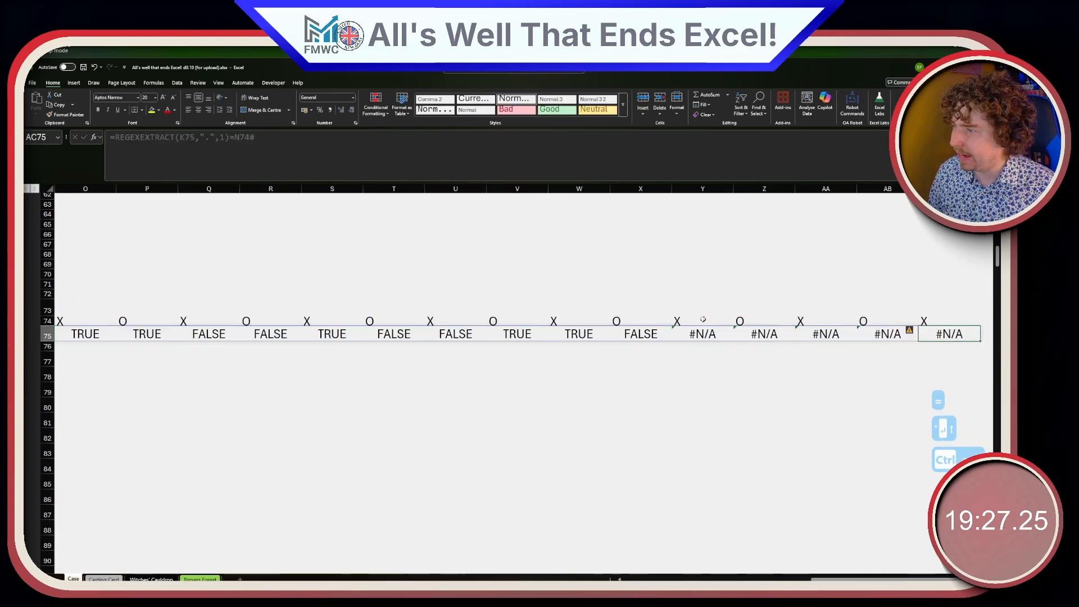
{"action": "key", "text": "ctrl+Left"}
{"action": "key", "text": "Home"}
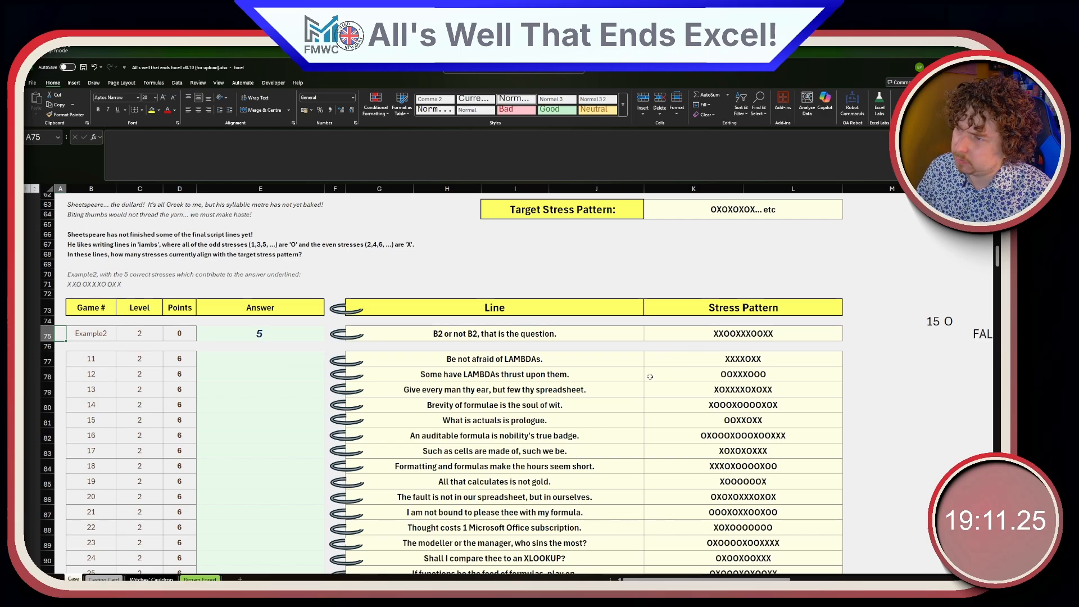
- Remove the =N74# comparison from the N75 formula, leaving =REGEXEXTRACT(K75,".",1)
{"action": "scroll", "coordinate": [632, 439], "scroll_direction": "up", "scroll_amount": 1}
{"action": "scroll", "coordinate": [631, 439], "scroll_direction": "down", "scroll_amount": 1}
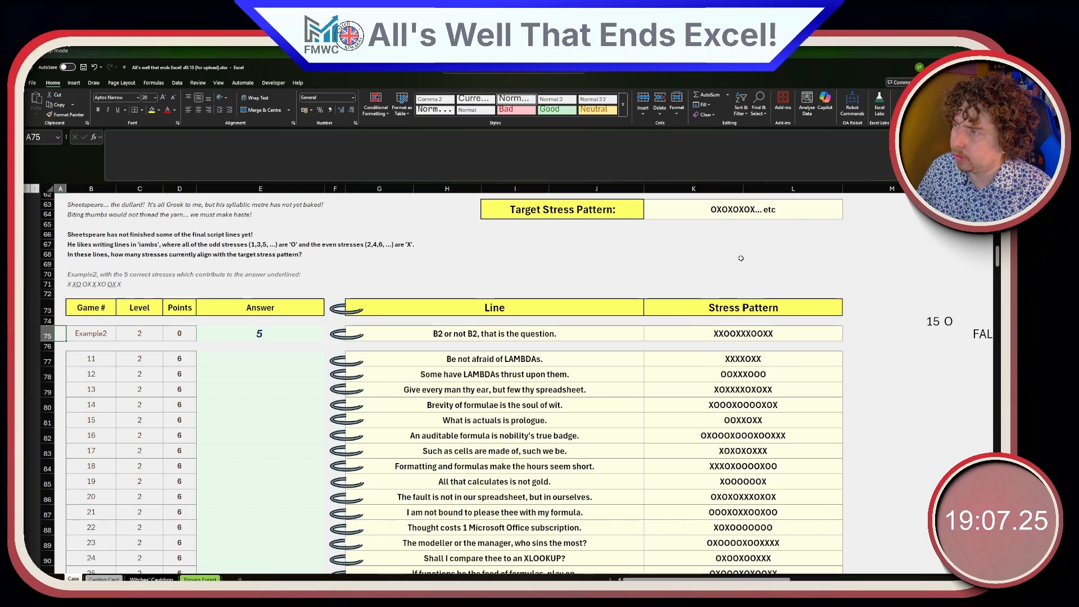
{"action": "left_click_drag", "start_coordinate": [751, 579], "coordinate": [808, 579]}
{"action": "left_click", "coordinate": [688, 334]}
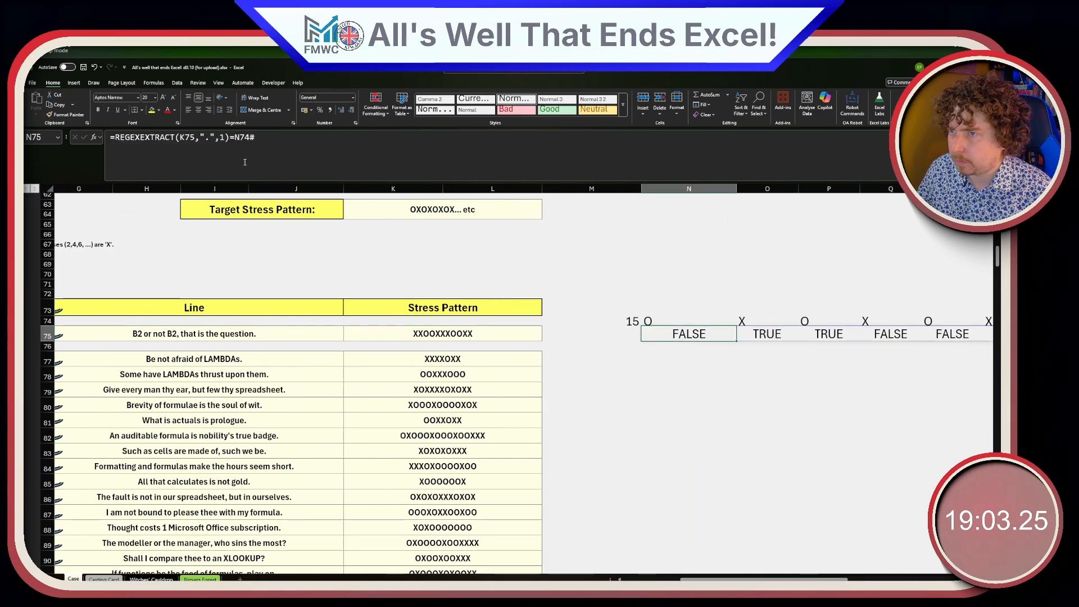
{"action": "left_click", "coordinate": [244, 162]}
{"action": "key", "text": "BackSpace"}
{"action": "key", "text": "BackSpace"}
{"action": "key", "text": "BackSpace"}
{"action": "key", "text": "BackSpace"}
{"action": "key", "text": "BackSpace"}
{"action": "key", "text": "Return"}
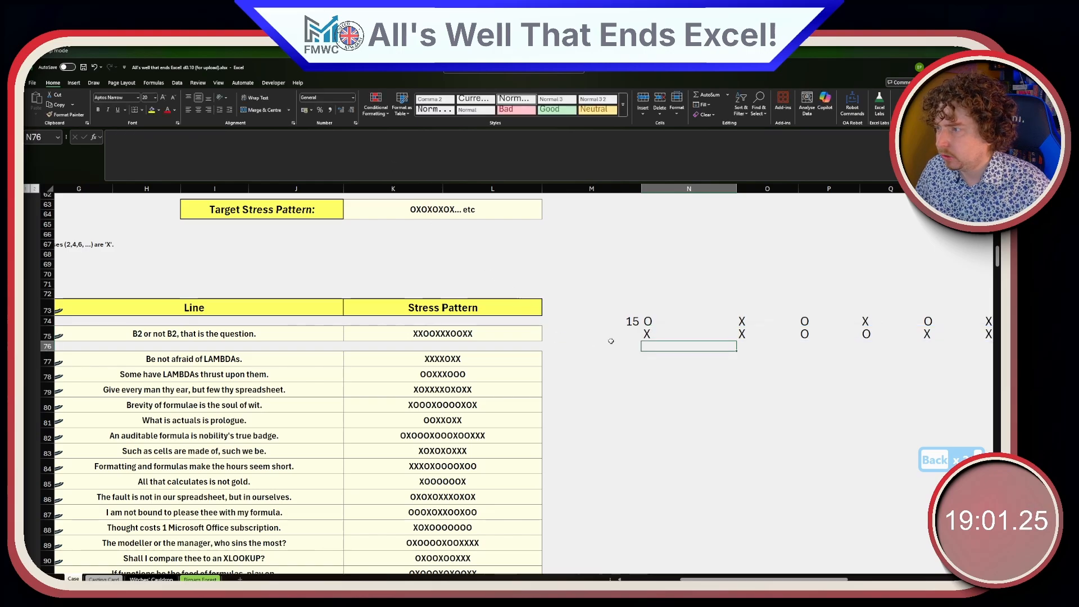
- Compare the split stresses in row 75 with the target letters in row 74, and undo the removal of the comparison
{"action": "left_click", "coordinate": [670, 331]}
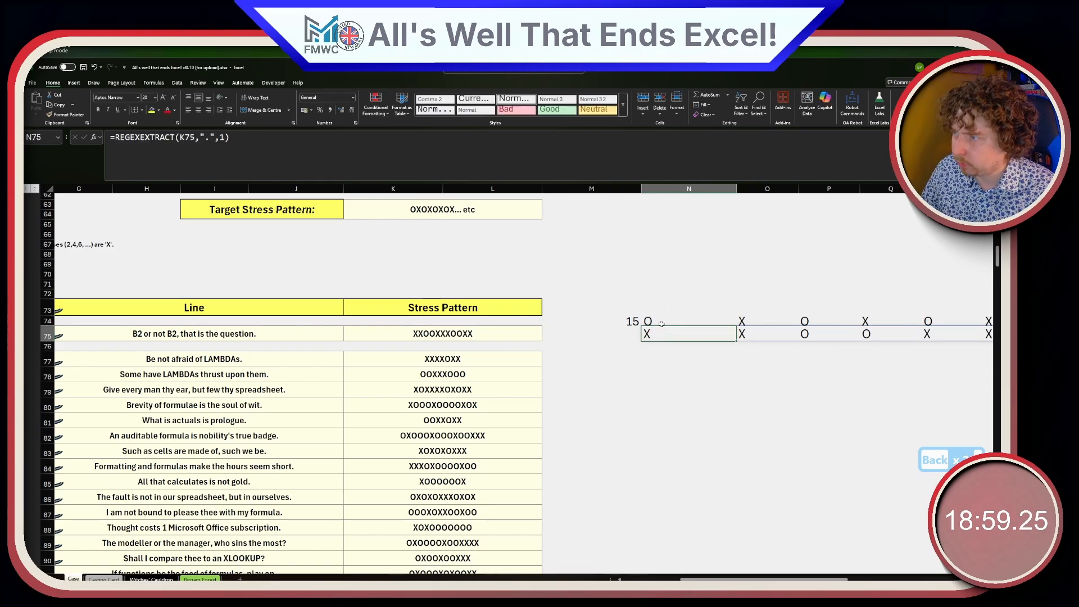
{"action": "key", "text": "Right"}
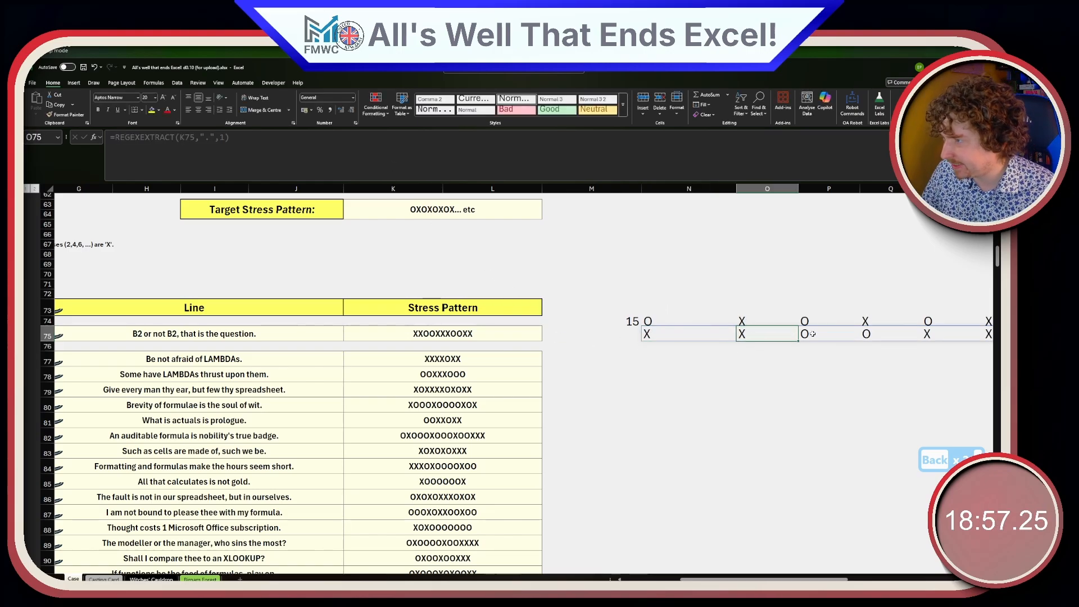
{"action": "key", "text": "Right"}
{"action": "key", "text": "Right"}
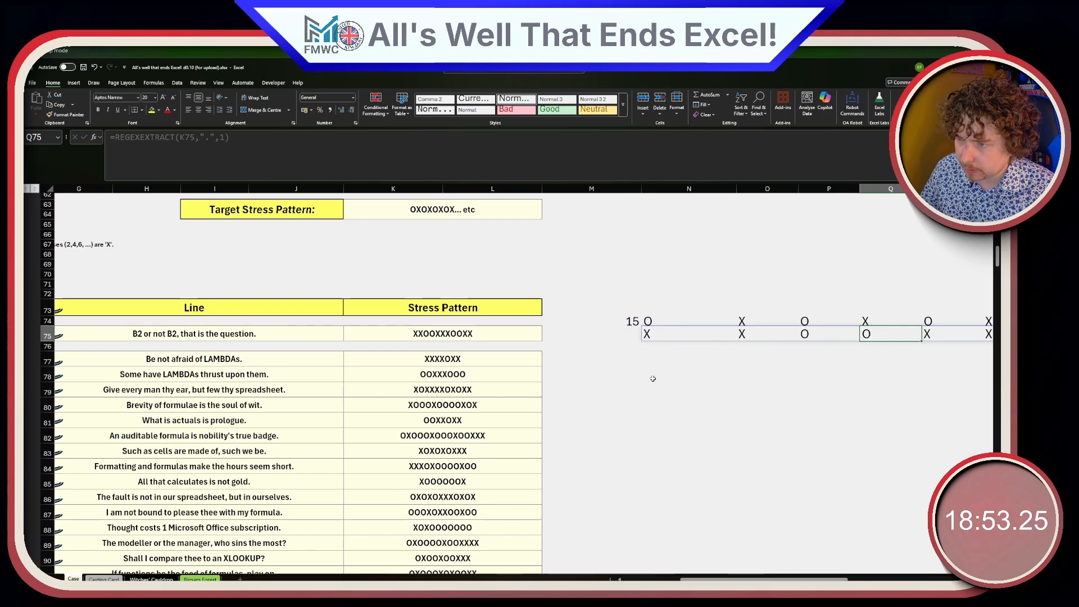
{"action": "scroll", "coordinate": [653, 379], "scroll_direction": "down", "scroll_amount": 2}
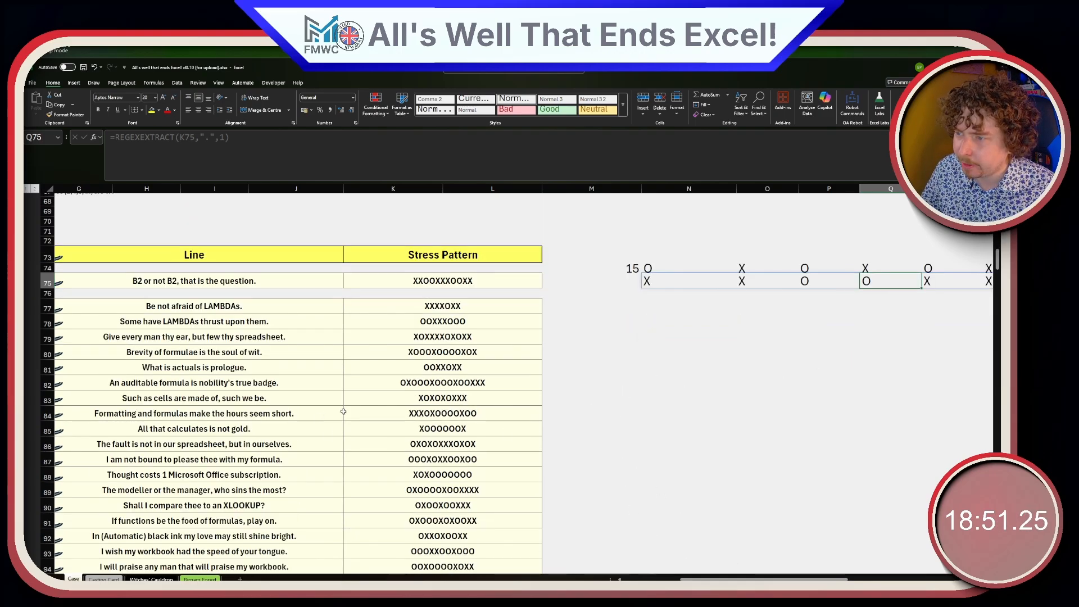
{"action": "left_click", "coordinate": [462, 398]}
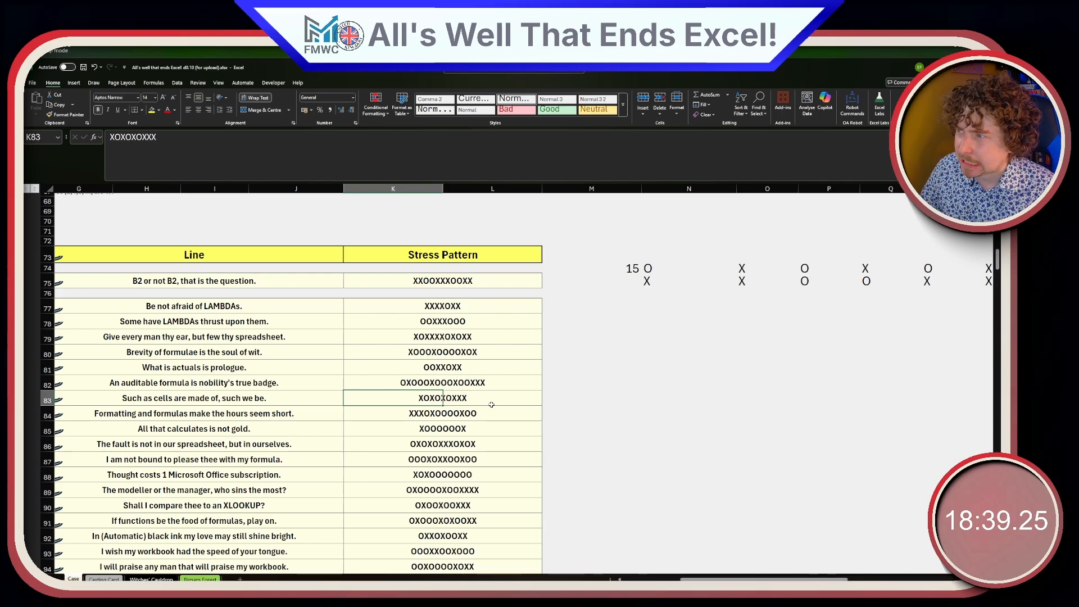
{"action": "scroll", "coordinate": [492, 400], "scroll_direction": "up", "scroll_amount": 2}
{"action": "key", "text": "ctrl+z"}
{"action": "left_click", "coordinate": [625, 416]}
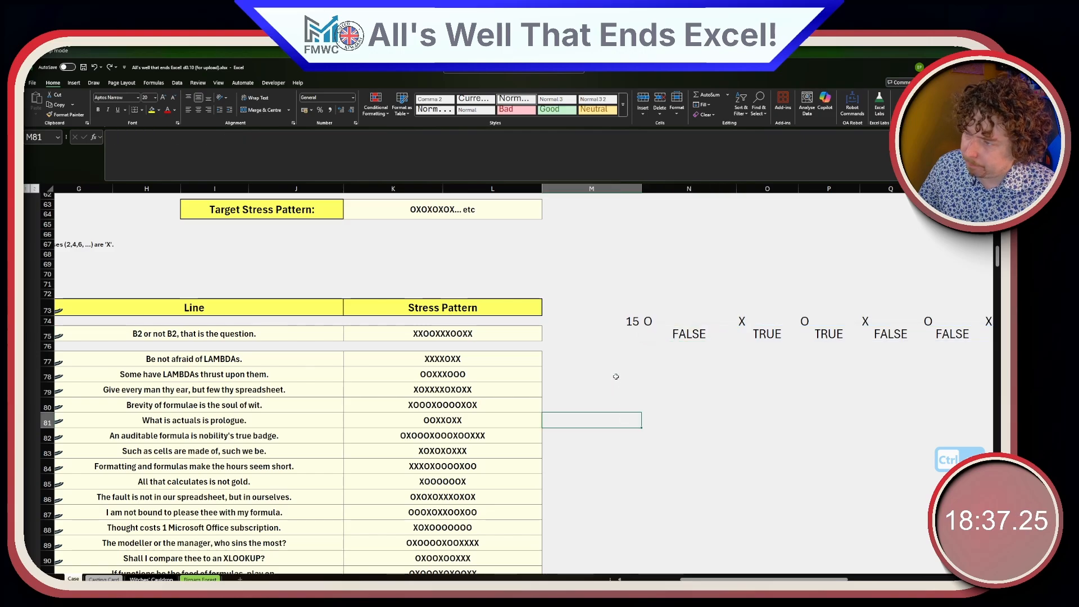
- Wrap the N75 comparison in IFNA with FALSE as fallback, giving =IFNA(REGEXEXTRACT(K75,".",1)=N74#,FALSE)
{"action": "left_click", "coordinate": [658, 336]}
{"action": "left_click", "coordinate": [132, 173]}
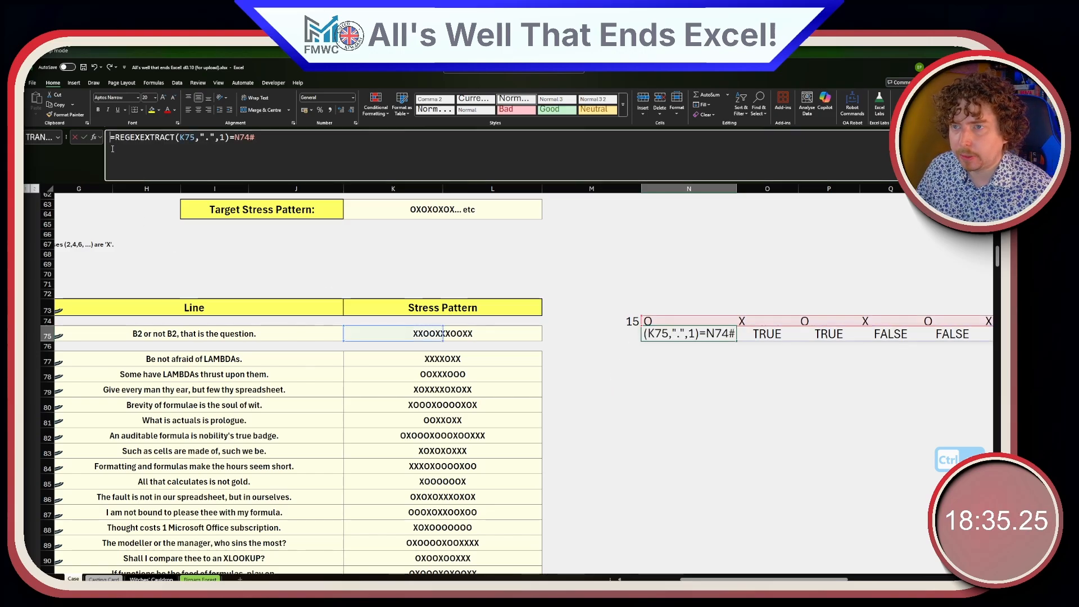
{"action": "key", "text": "Home"}
{"action": "type", "text": "IFNA("}
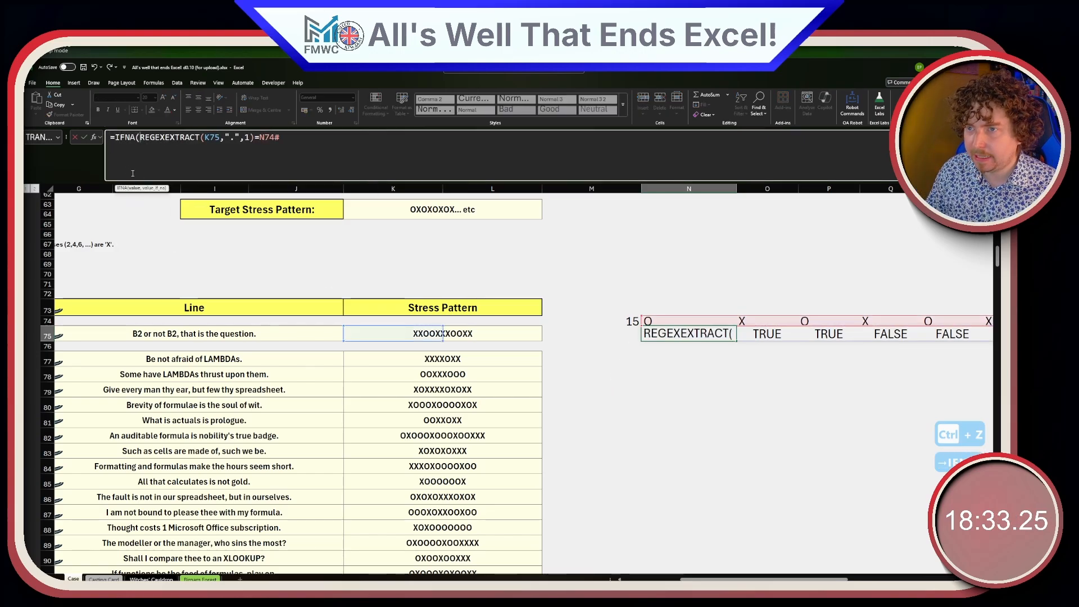
{"action": "key", "text": "End"}
{"action": "type", "text": ",FALSE)"}
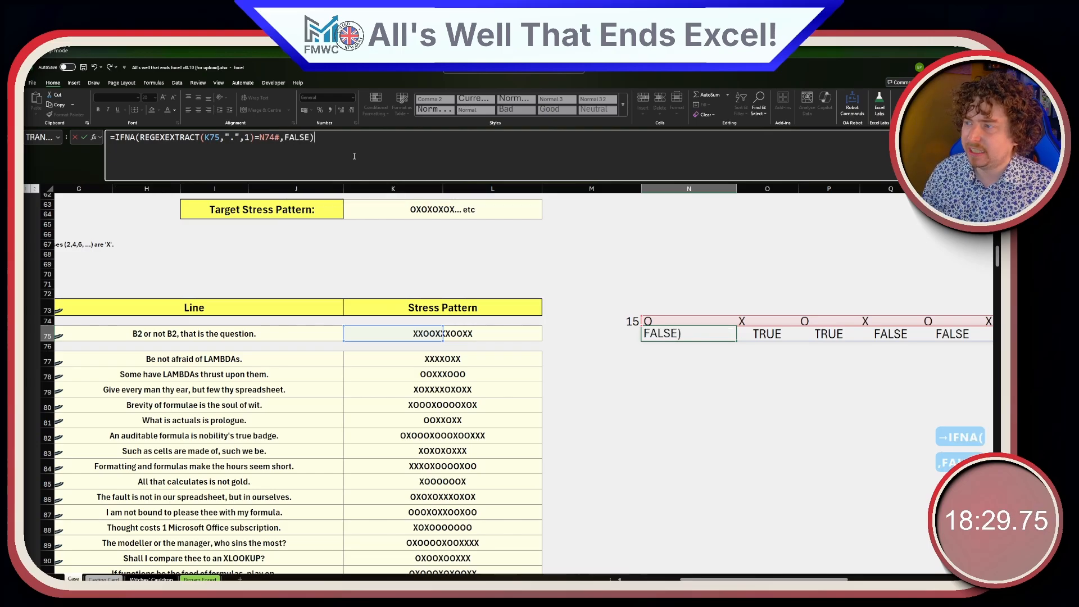
{"action": "key", "text": "ctrl+Return"}
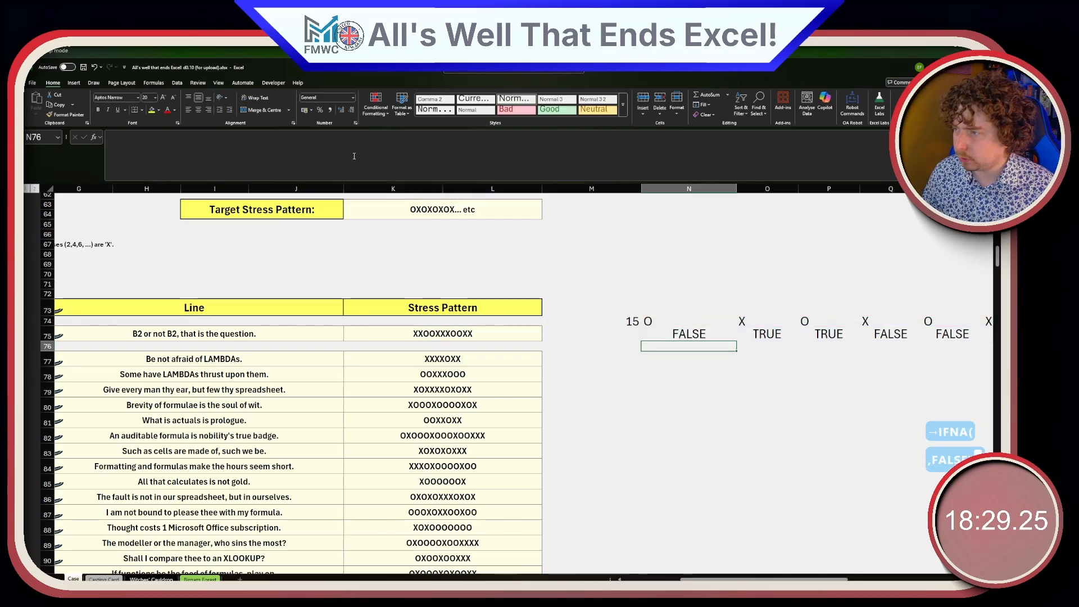
- Enter =SUM(N75#) in M75 to total the matches on the Example2 row
{"action": "key", "text": "Left"}
{"action": "type", "text": "=SUM("}
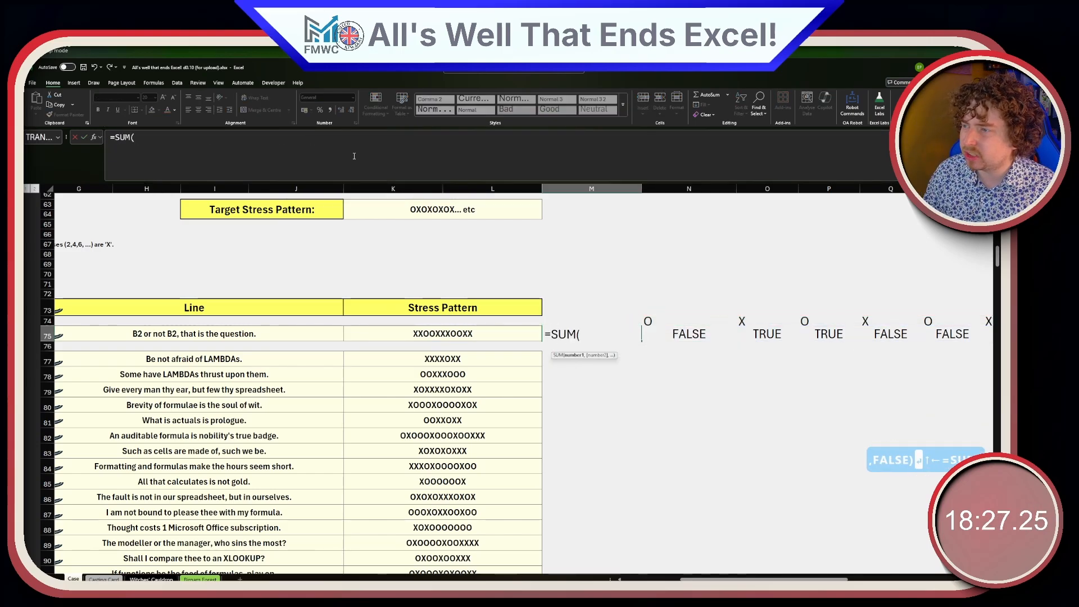
{"action": "key", "text": "Right"}
{"action": "type", "text": "#"}
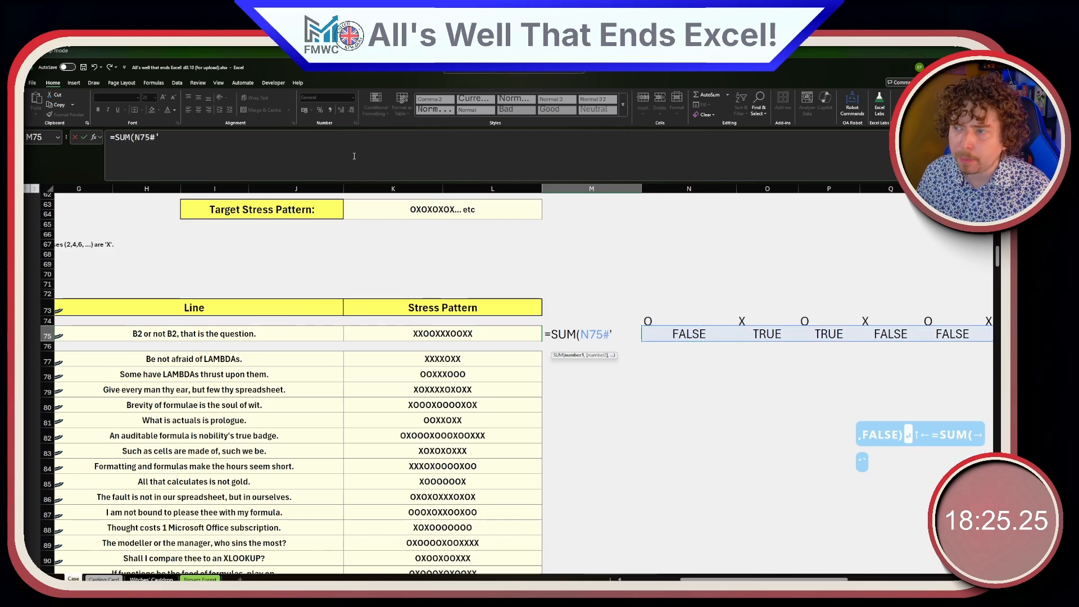
{"action": "key", "text": "ctrl+Return"}
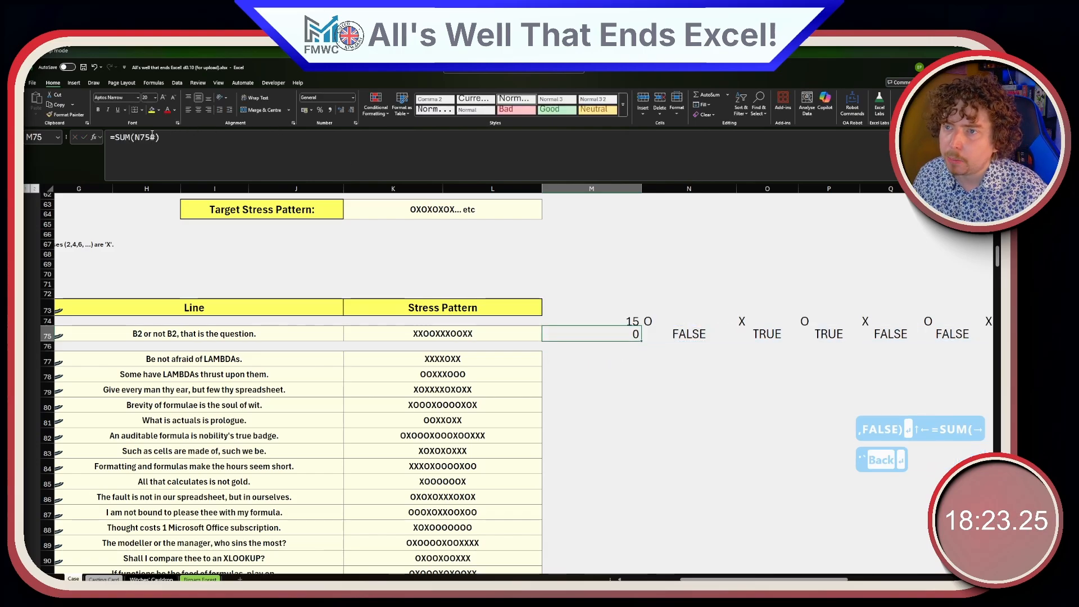
- Convert the TRUE/FALSE values to numbers with a double negative in M75, giving =SUM(--N75#)
{"action": "left_click", "coordinate": [137, 139]}
{"action": "type", "text": "--"}
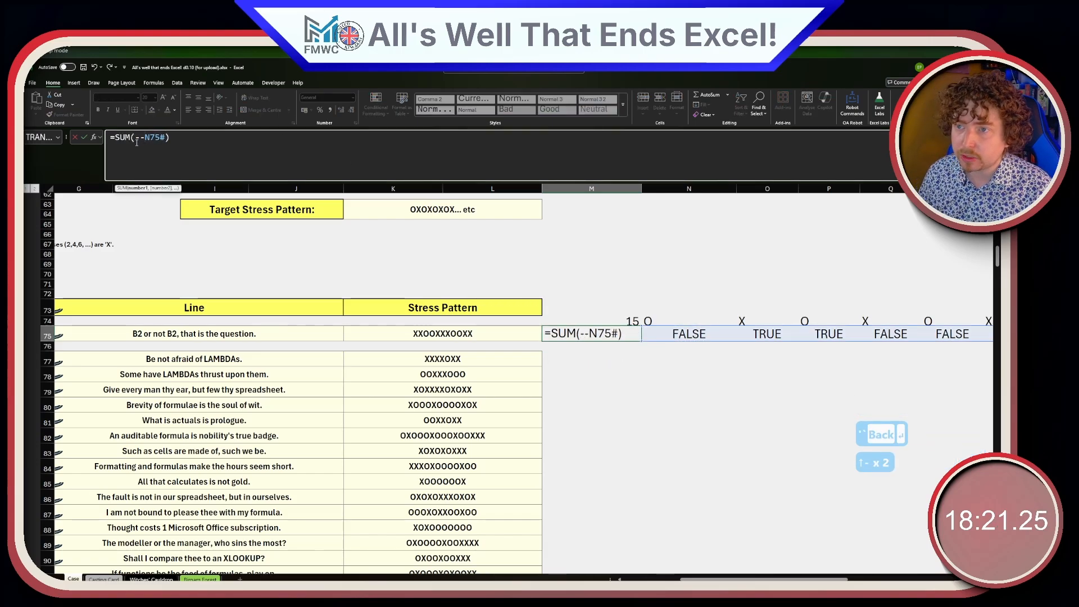
{"action": "key", "text": "Return"}
{"action": "key", "text": "Up"}
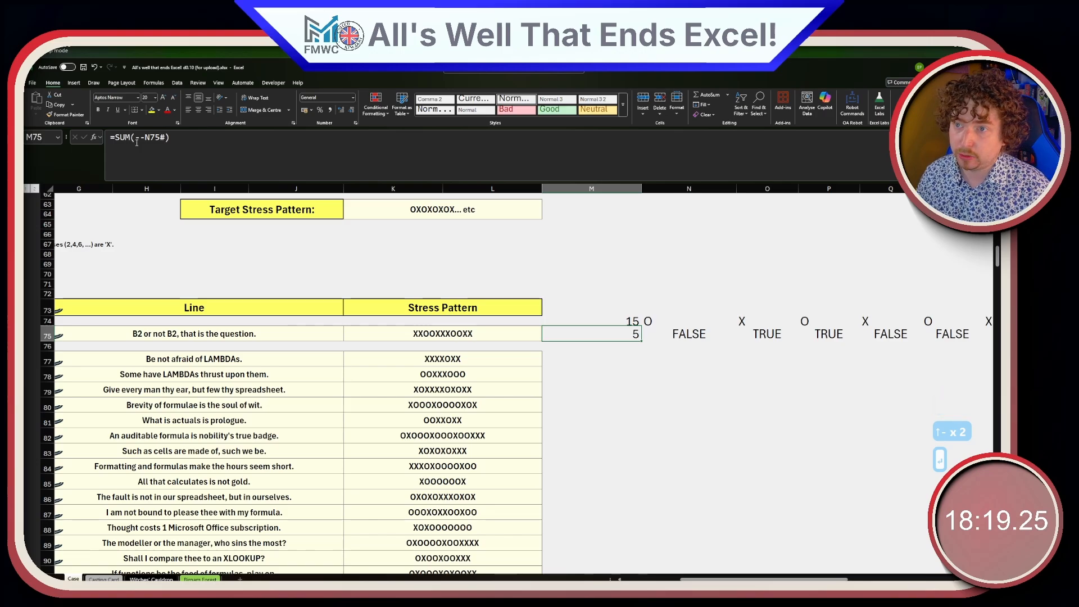
- Replace the double negative in the M75 formula with a multiplication by one, giving =SUM(1*N75#)
{"action": "left_click", "coordinate": [136, 142]}
{"action": "key", "text": "Delete"}
{"action": "key", "text": "Delete"}
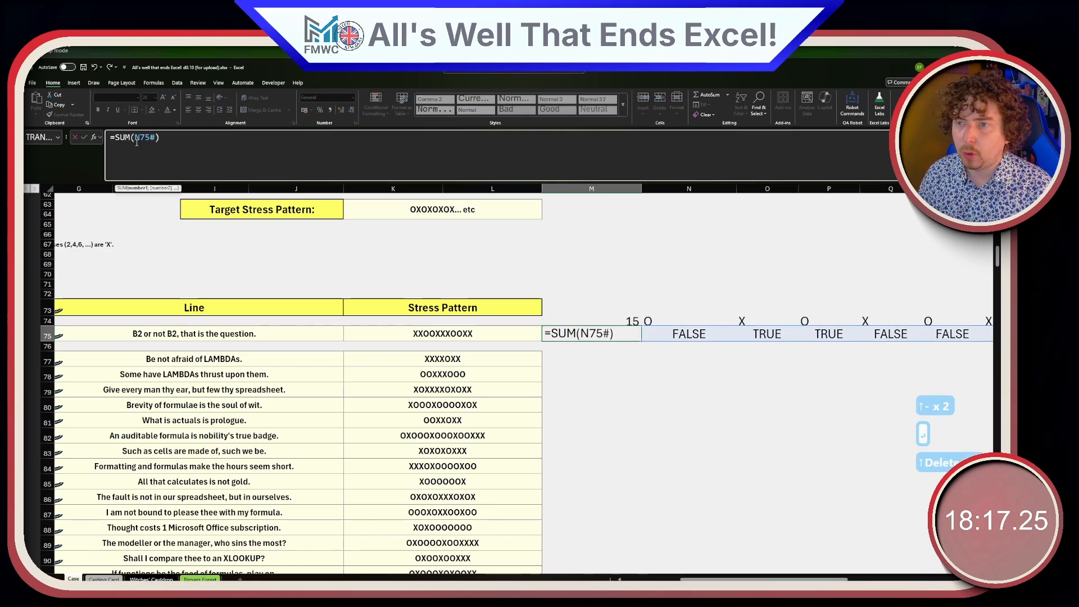
{"action": "type", "text": "1*"}
{"action": "key", "text": "ctrl+Return"}
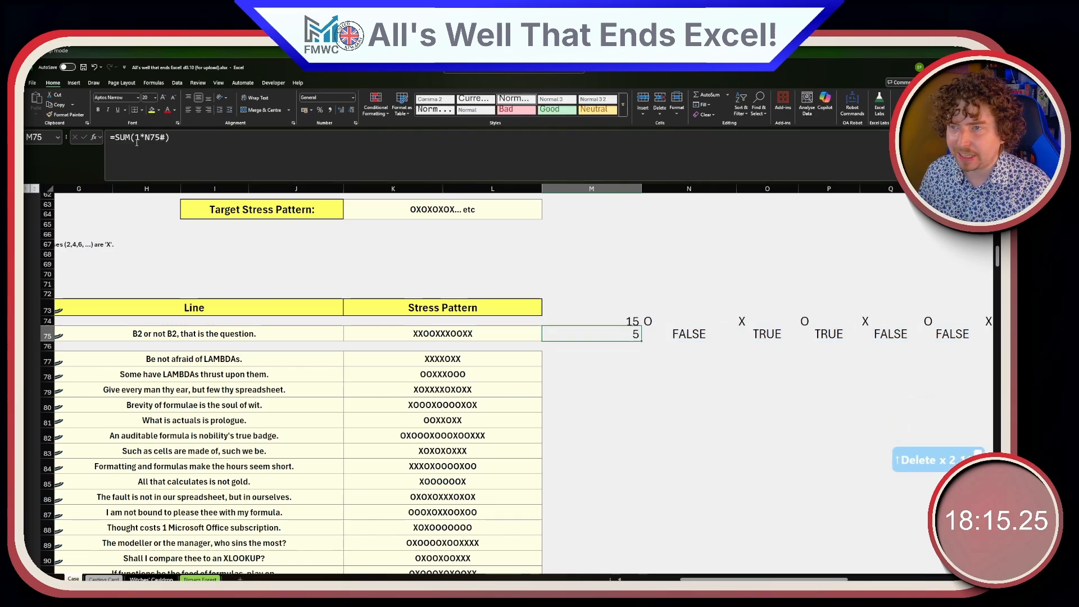
- Fill the M75:N75 formulas down to row 96, covering every Scene 2 line
{"action": "key", "text": "shift+Right"}
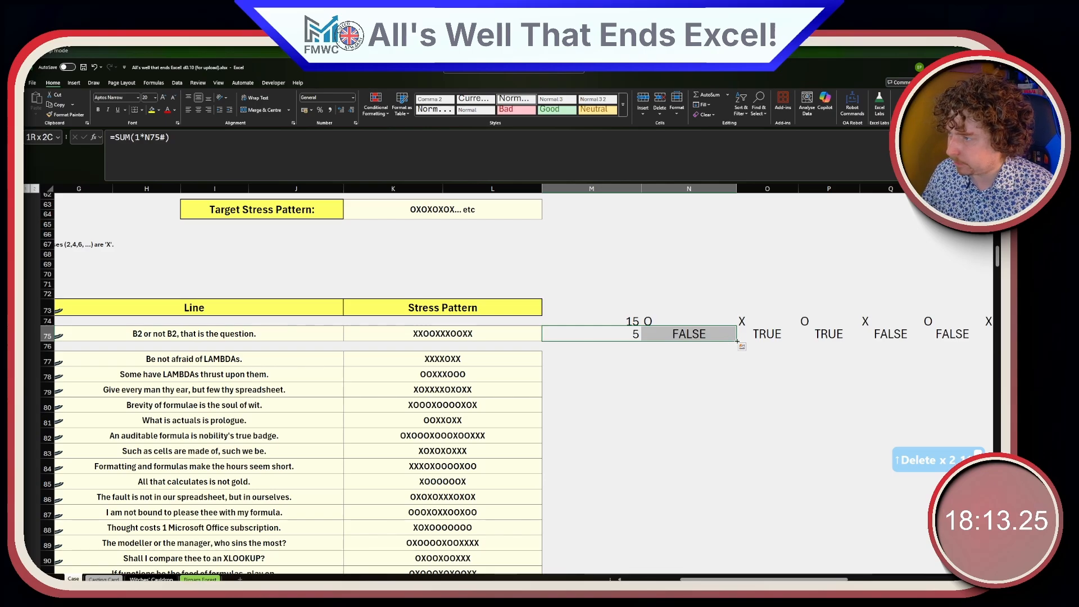
{"action": "left_click_drag", "start_coordinate": [736, 341], "coordinate": [685, 390]}
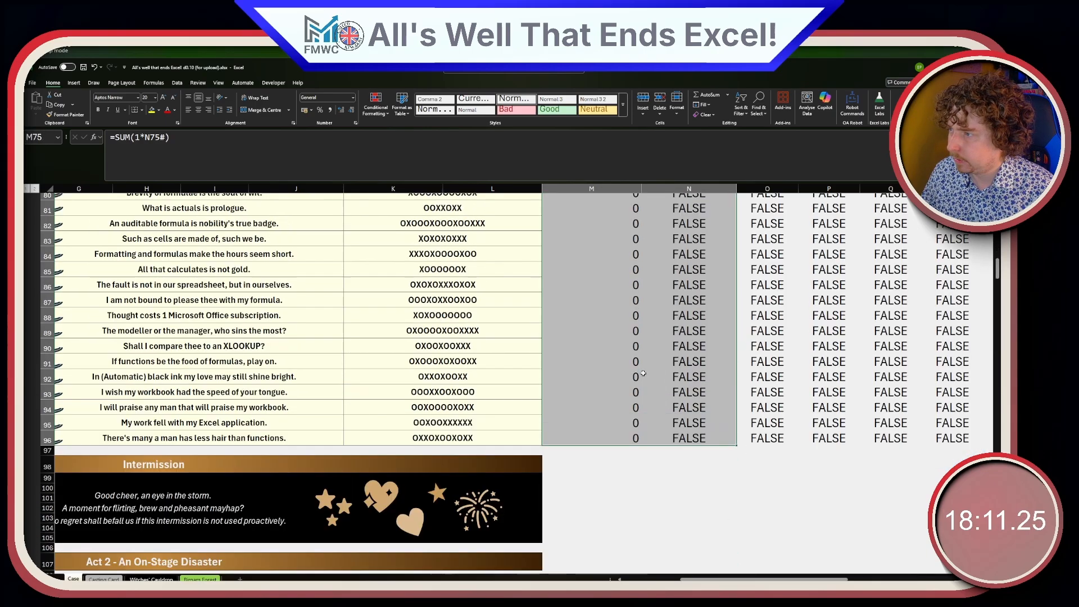
{"action": "scroll", "coordinate": [674, 371], "scroll_direction": "up", "scroll_amount": 7}
- Make the target reference in N75 absolute as $N$74# and refill the formula down column N to row 96
{"action": "key", "text": "Right"}
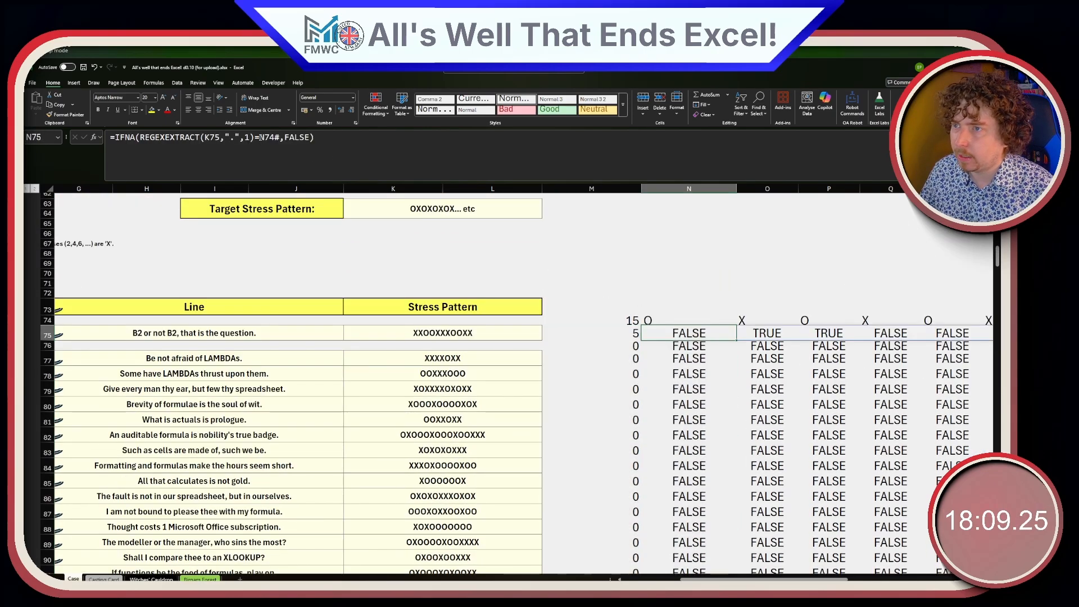
{"action": "key", "text": "F2"}
{"action": "key", "text": "F4"}
{"action": "key", "text": "ctrl+Return"}
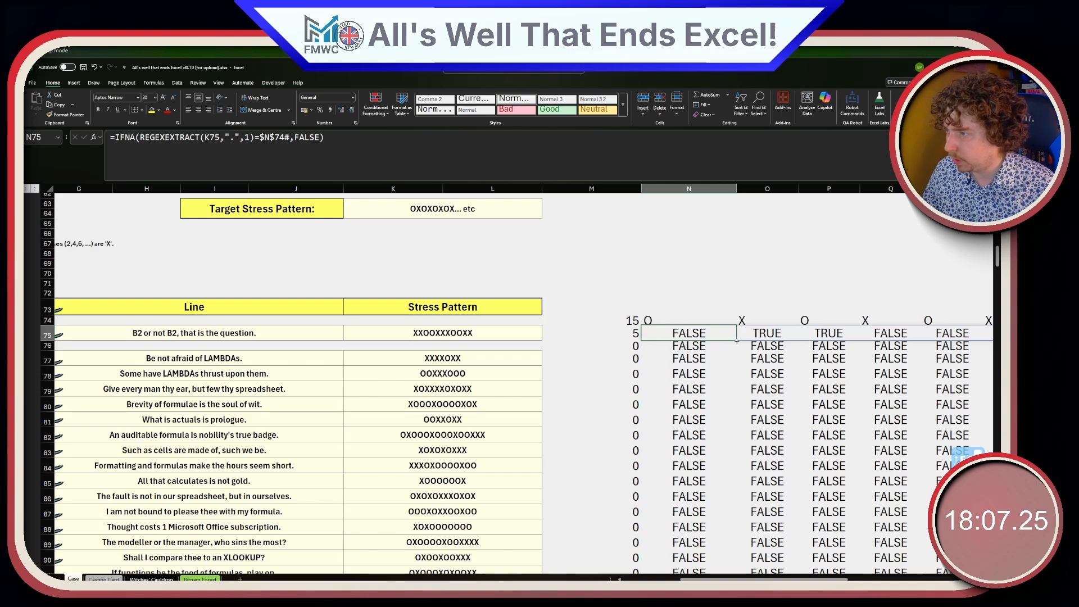
{"action": "left_click_drag", "start_coordinate": [736, 342], "coordinate": [725, 553]}
{"action": "left_click", "coordinate": [651, 383]}
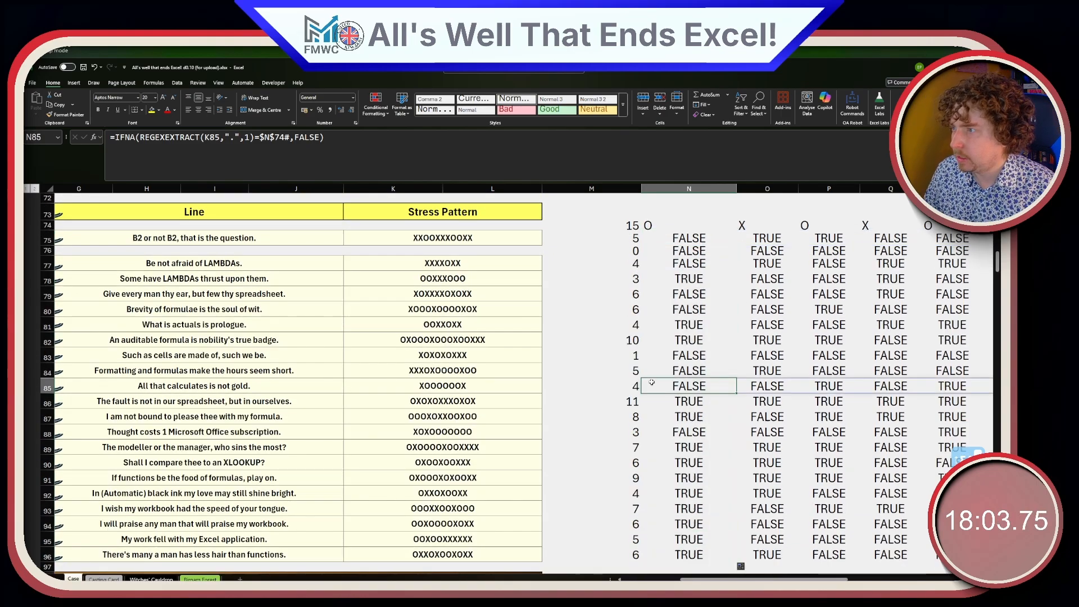
- Fill the Scene 2 answers for games 11 to 30 from E77 with one reference to the match counts starting at M77
{"action": "left_click", "coordinate": [634, 238]}
{"action": "middle_click", "coordinate": [759, 345]}
{"action": "scroll", "coordinate": [745, 340], "scroll_direction": "left", "scroll_amount": 5}
{"action": "left_click", "coordinate": [286, 260]}
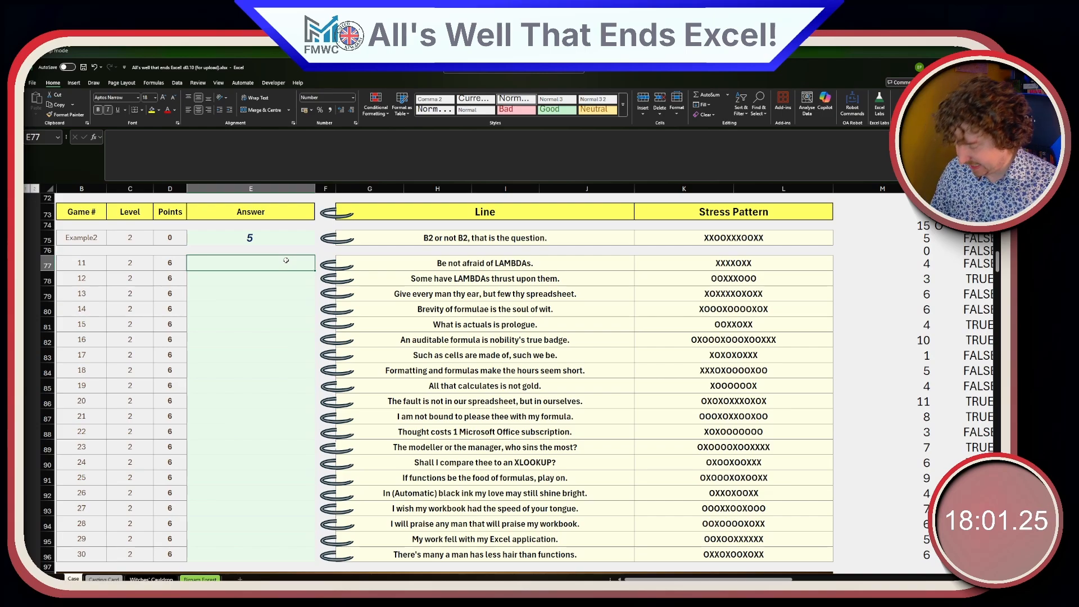
{"action": "type", "text": "="}
{"action": "key", "text": "Right"}
{"action": "key", "text": "Right"}
{"action": "key", "text": "Right"}
{"action": "key", "text": "Right"}
{"action": "key", "text": "Right"}
{"action": "key", "text": "Right"}
{"action": "key", "text": "Right"}
{"action": "key", "text": "Right"}
{"action": "key", "text": "Right"}
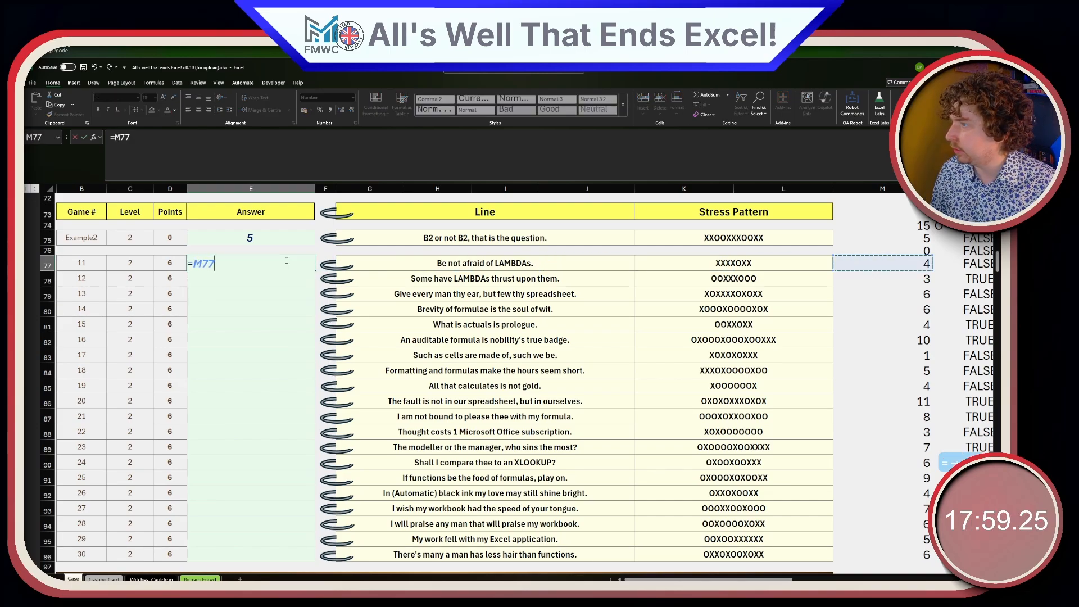
{"action": "key", "text": "Left"}
{"action": "key", "text": "ctrl+shift+Down"}
{"action": "key", "text": "Return"}
- Read the Act 2 Scene 3 brief about the three witches and its table of condition periods in years
{"action": "key", "text": "Left"}
{"action": "key", "text": "Left"}
{"action": "key", "text": "Left"}
{"action": "key", "text": "Left"}
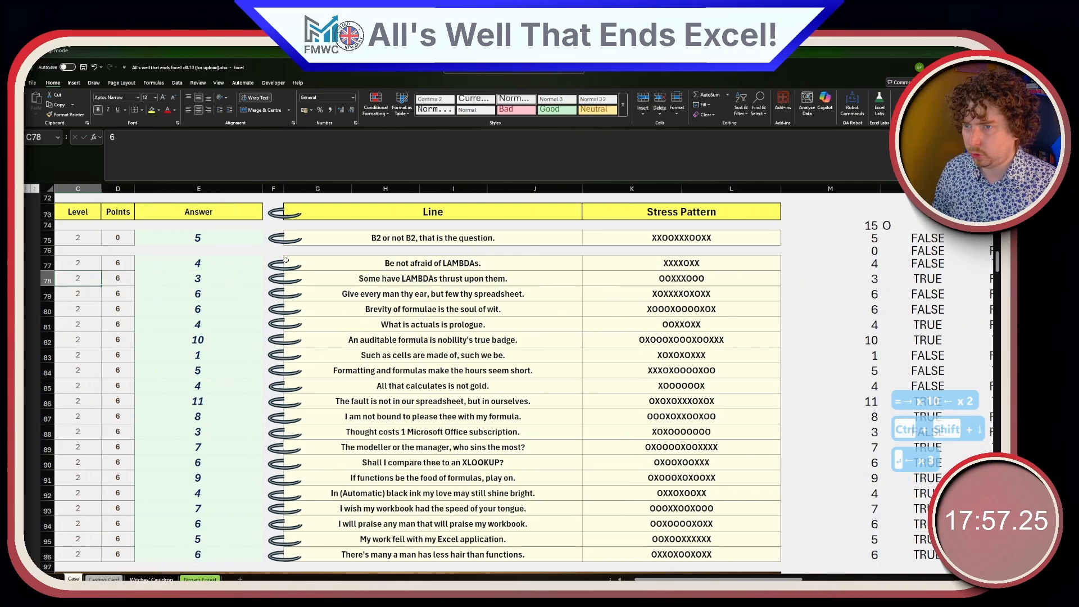
{"action": "scroll", "coordinate": [233, 388], "scroll_direction": "down", "scroll_amount": 7}
{"action": "left_click", "coordinate": [233, 396]}
{"action": "scroll", "coordinate": [231, 416], "scroll_direction": "down", "scroll_amount": 2}
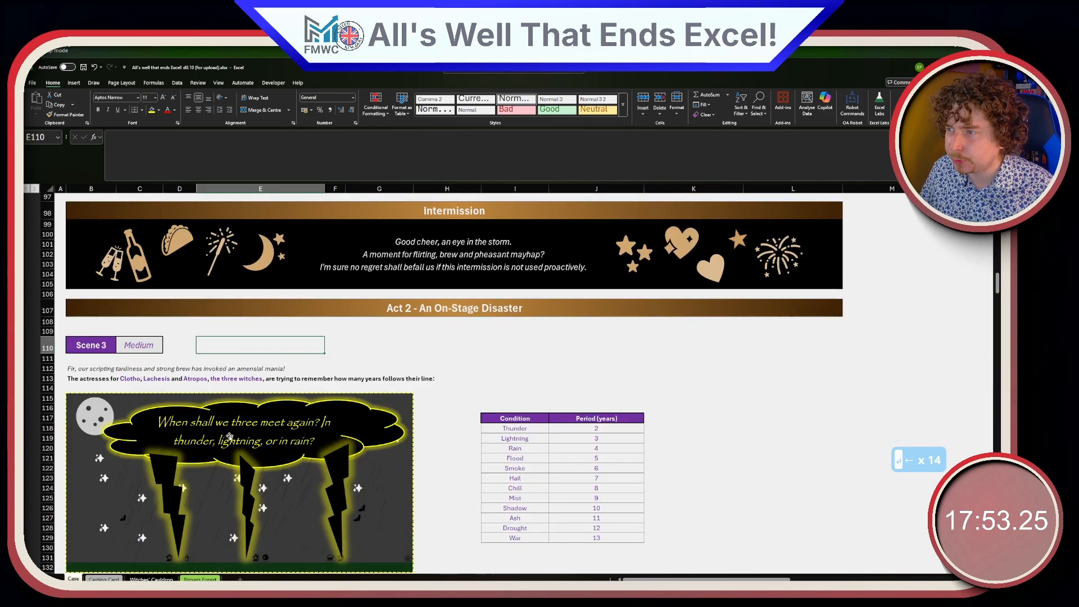
{"action": "left_click", "coordinate": [498, 358]}
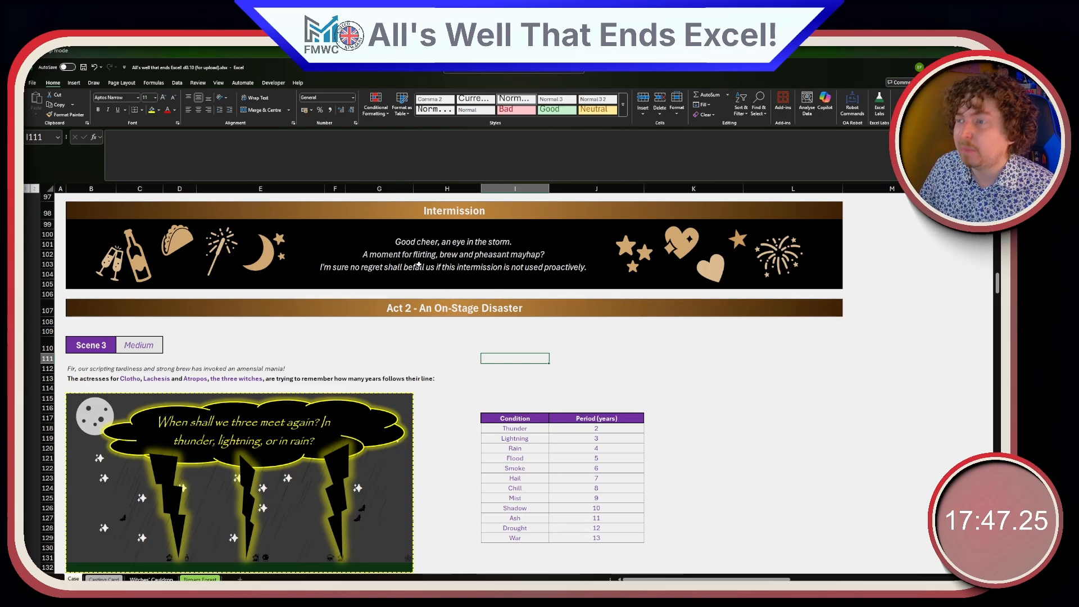
{"action": "scroll", "coordinate": [418, 266], "scroll_direction": "up", "scroll_amount": 1}
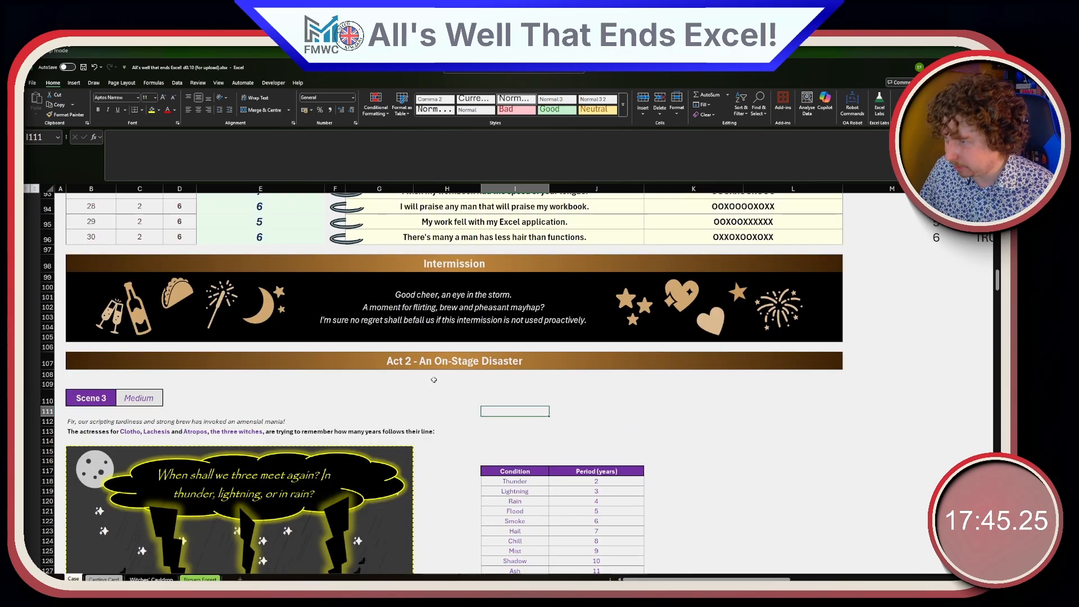
{"action": "left_click", "coordinate": [445, 375]}
{"action": "left_click", "coordinate": [366, 365]}
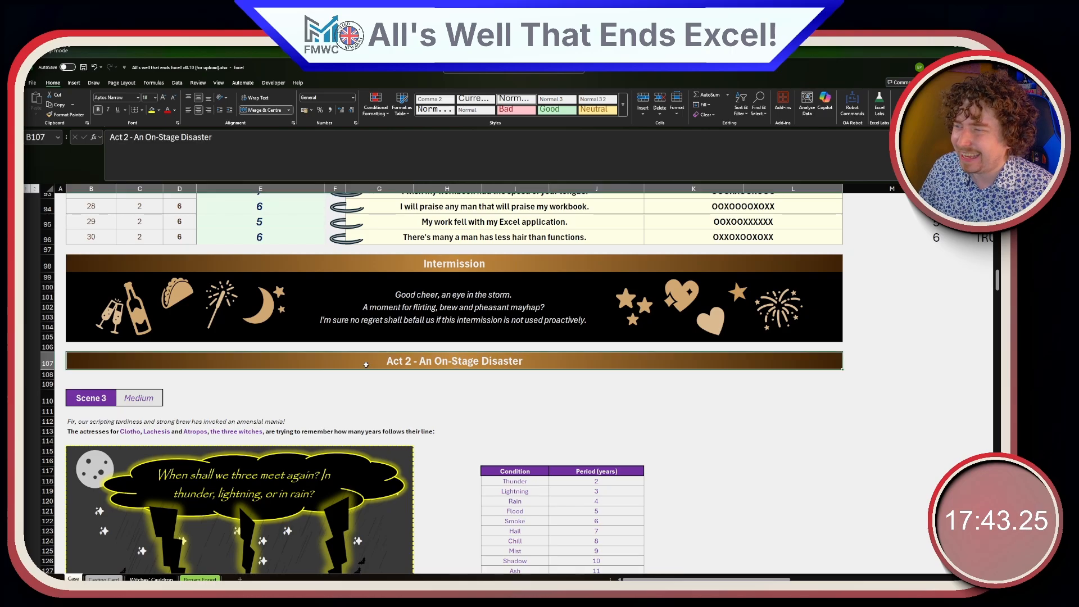
{"action": "left_click", "coordinate": [339, 399]}
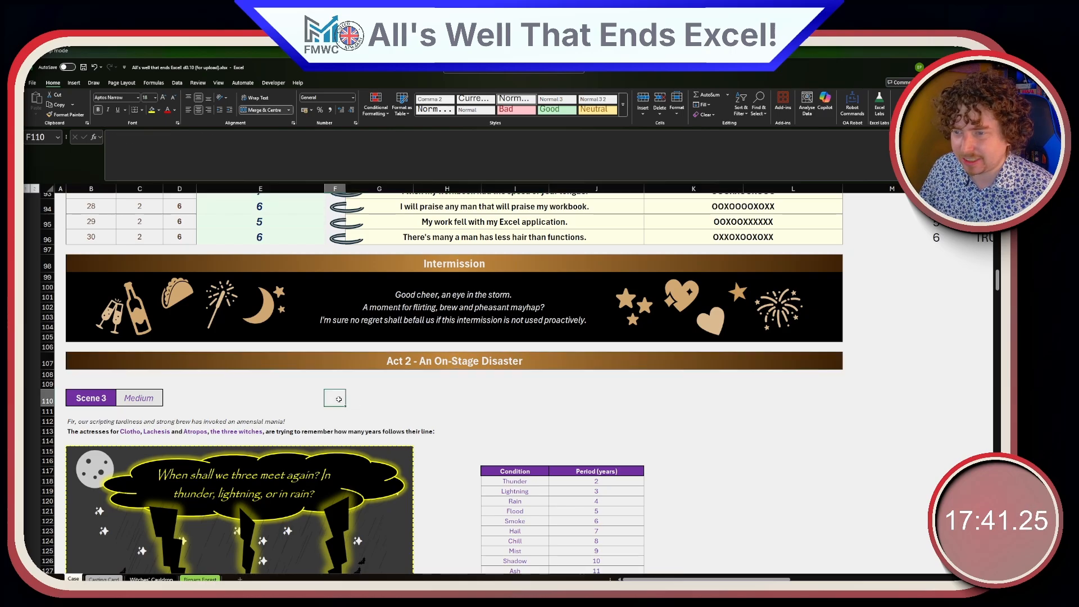
{"action": "scroll", "coordinate": [338, 399], "scroll_direction": "down", "scroll_amount": 2}
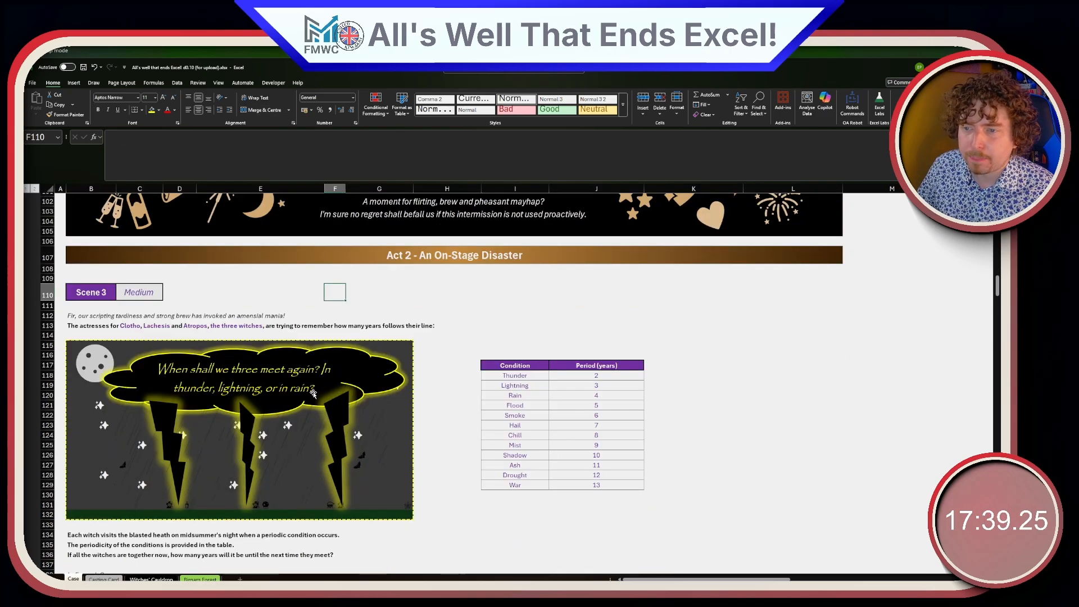
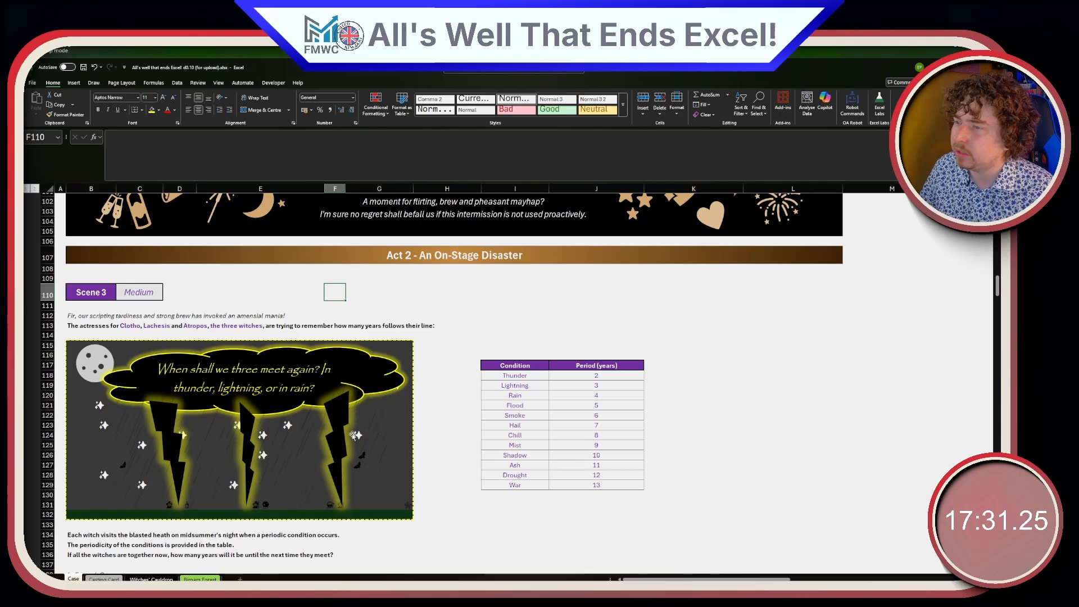
- Read the Scene 3 rules and the Example3 explanation, and review the games' Clotho, Lachesis and Atropos conditions
{"action": "scroll", "coordinate": [368, 431], "scroll_direction": "down", "scroll_amount": 2}
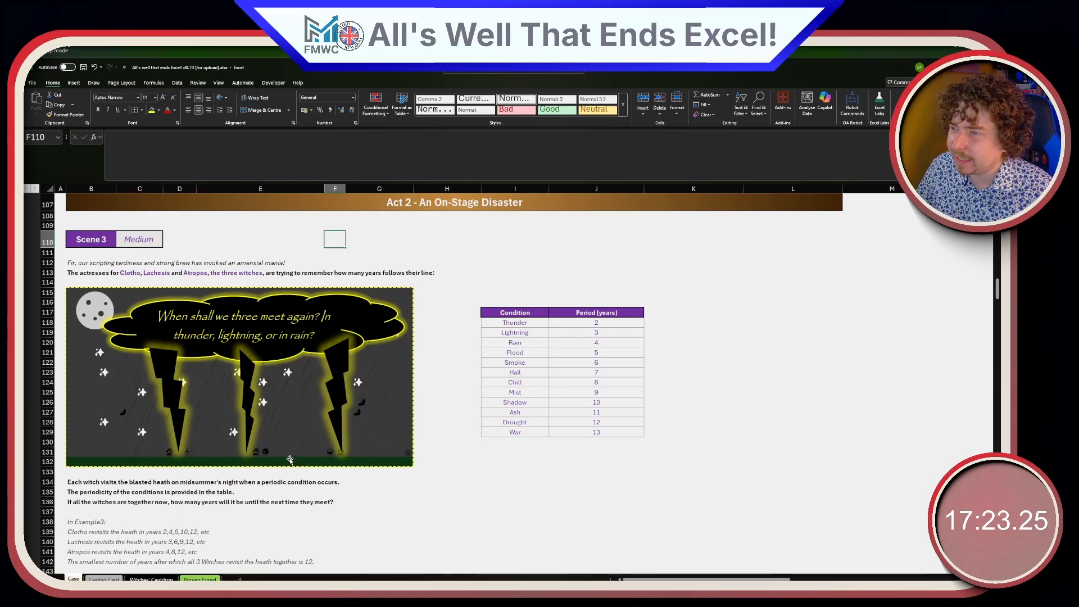
{"action": "left_click", "coordinate": [443, 361]}
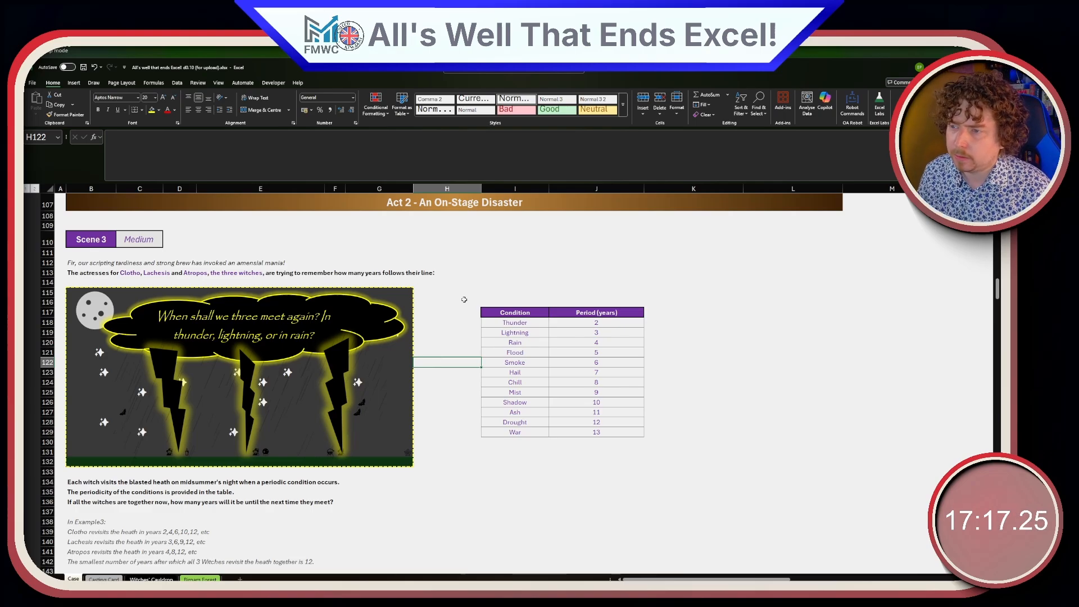
{"action": "scroll", "coordinate": [464, 299], "scroll_direction": "down", "scroll_amount": 3}
{"action": "left_click", "coordinate": [472, 372]}
{"action": "left_click", "coordinate": [136, 396]}
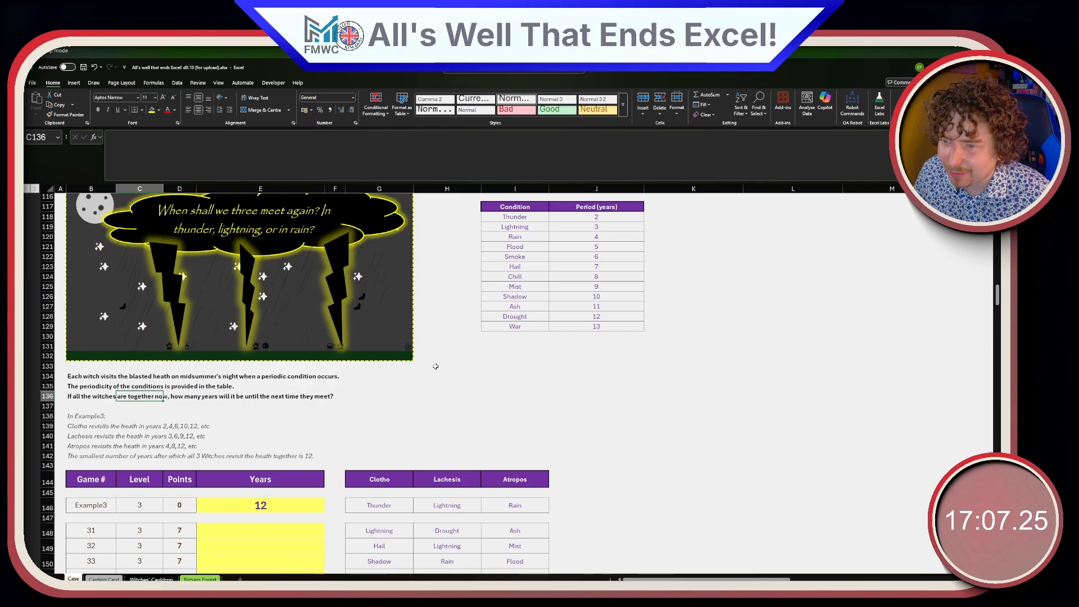
{"action": "left_click", "coordinate": [79, 386]}
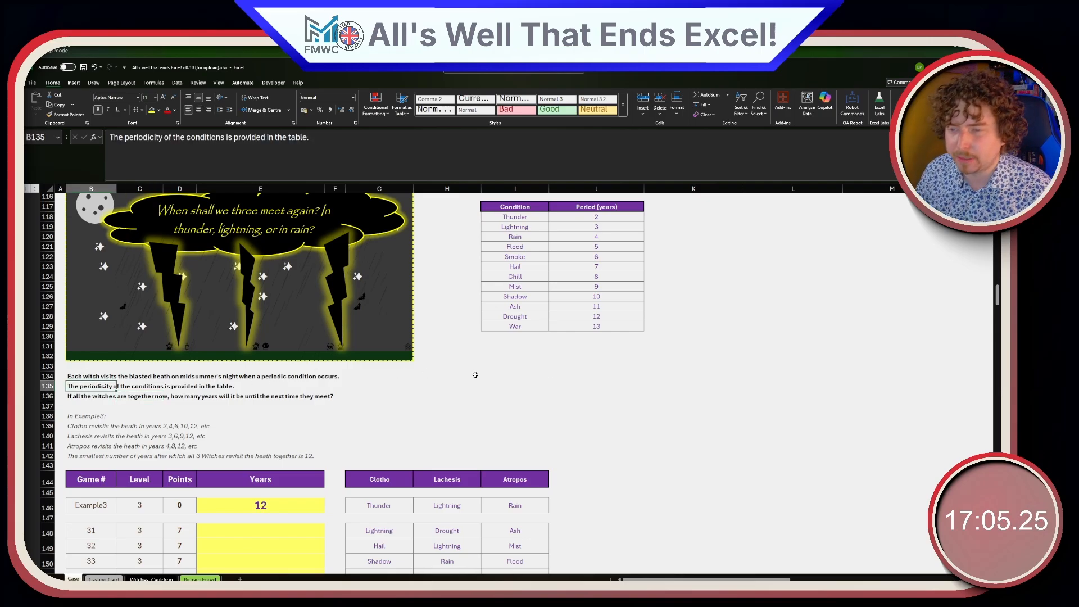
{"action": "left_click", "coordinate": [596, 395]}
{"action": "left_click", "coordinate": [680, 337]}
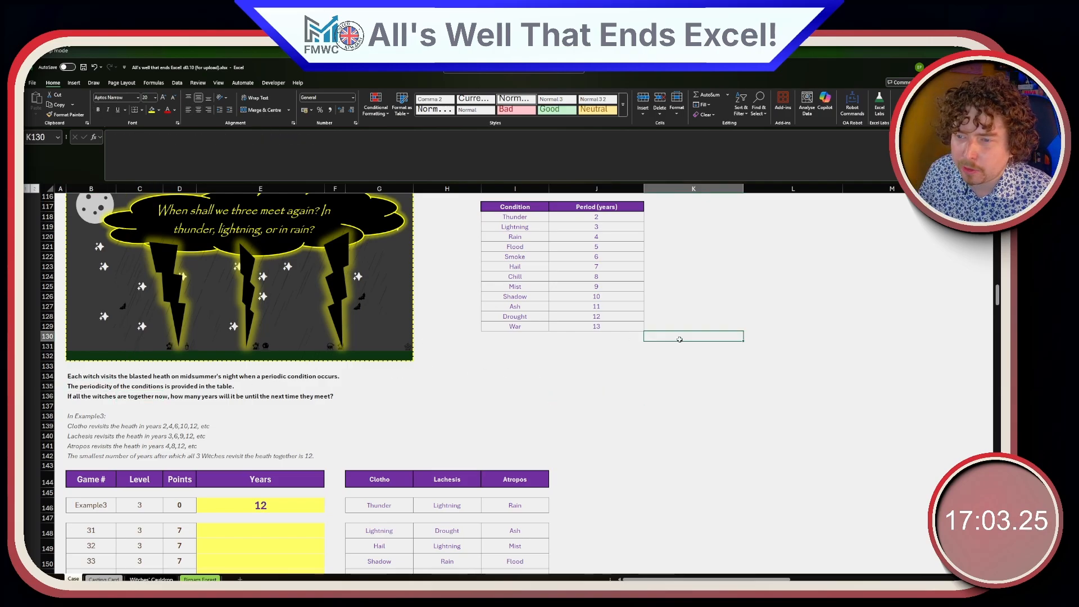
{"action": "left_click", "coordinate": [679, 355]}
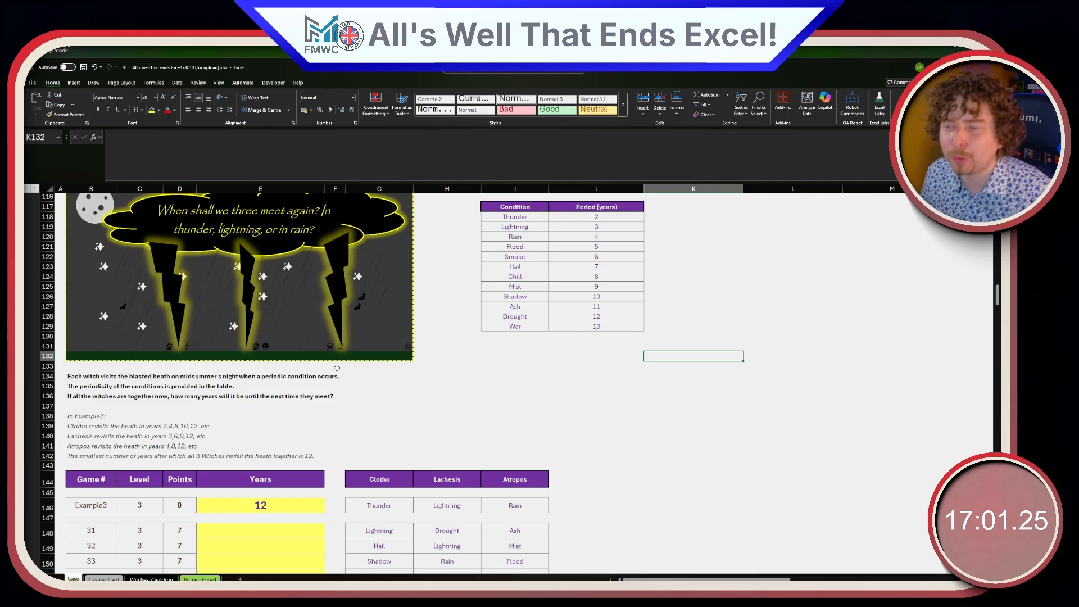
{"action": "left_click", "coordinate": [527, 355]}
{"action": "scroll", "coordinate": [433, 355], "scroll_direction": "down", "scroll_amount": 2}
{"action": "scroll", "coordinate": [432, 355], "scroll_direction": "up", "scroll_amount": 5}
{"action": "scroll", "coordinate": [472, 337], "scroll_direction": "down", "scroll_amount": 2}
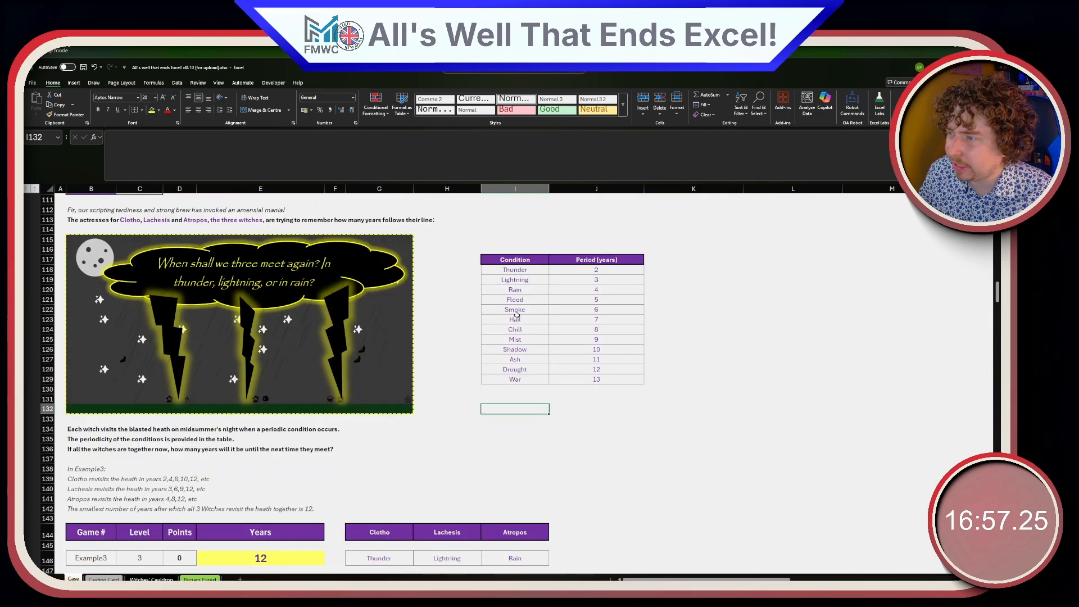
- Examine the Scene 3 table that pairs each weather condition with its period in years
{"action": "left_click_drag", "start_coordinate": [518, 270], "coordinate": [592, 270]}
{"action": "left_click", "coordinate": [541, 279]}
{"action": "left_click", "coordinate": [548, 277]}
{"action": "key", "text": "Down"}
{"action": "key", "text": "Down"}
{"action": "key", "text": "Down"}
{"action": "key", "text": "Down"}
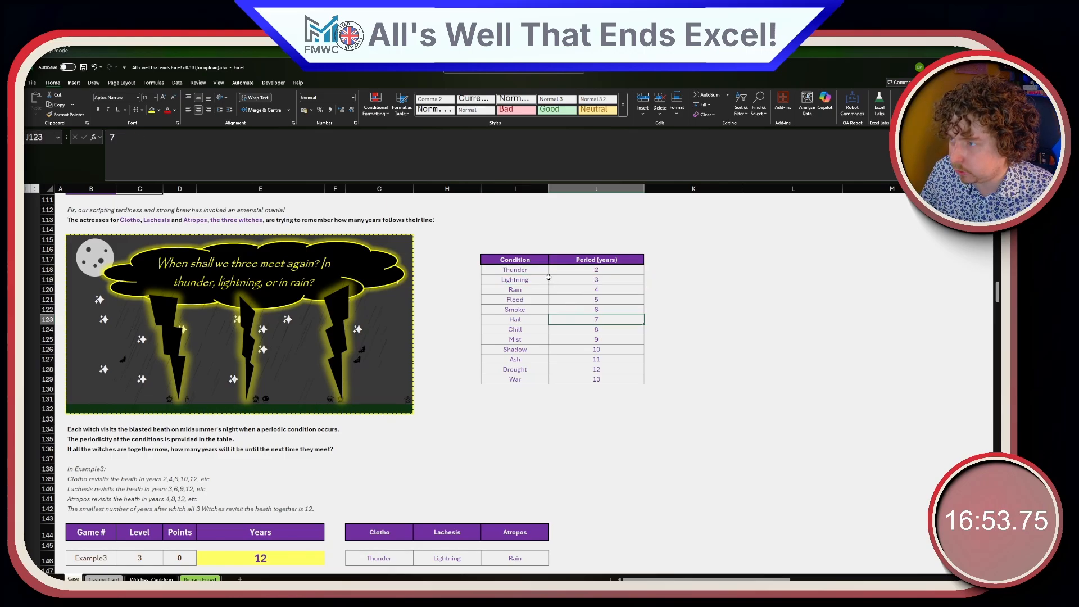
{"action": "left_click", "coordinate": [507, 278]}
- Begin an XLOOKUP formula in J146 with Example3's three witch conditions, G146:I146, as the lookup values
{"action": "scroll", "coordinate": [587, 314], "scroll_direction": "down", "scroll_amount": 3}
{"action": "left_click", "coordinate": [573, 451]}
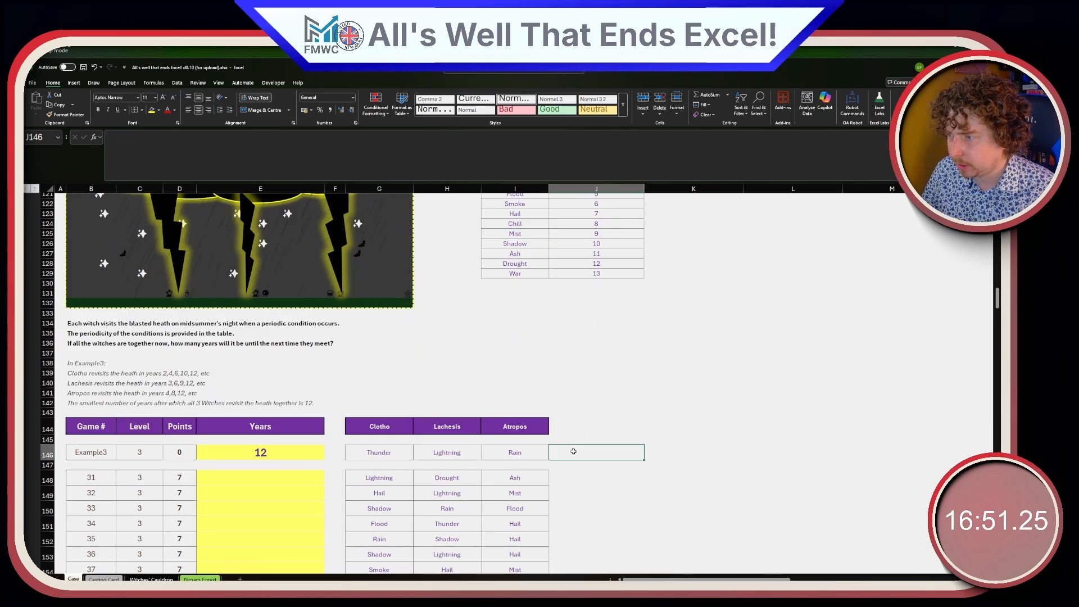
{"action": "type", "text": "=XLOOK"}
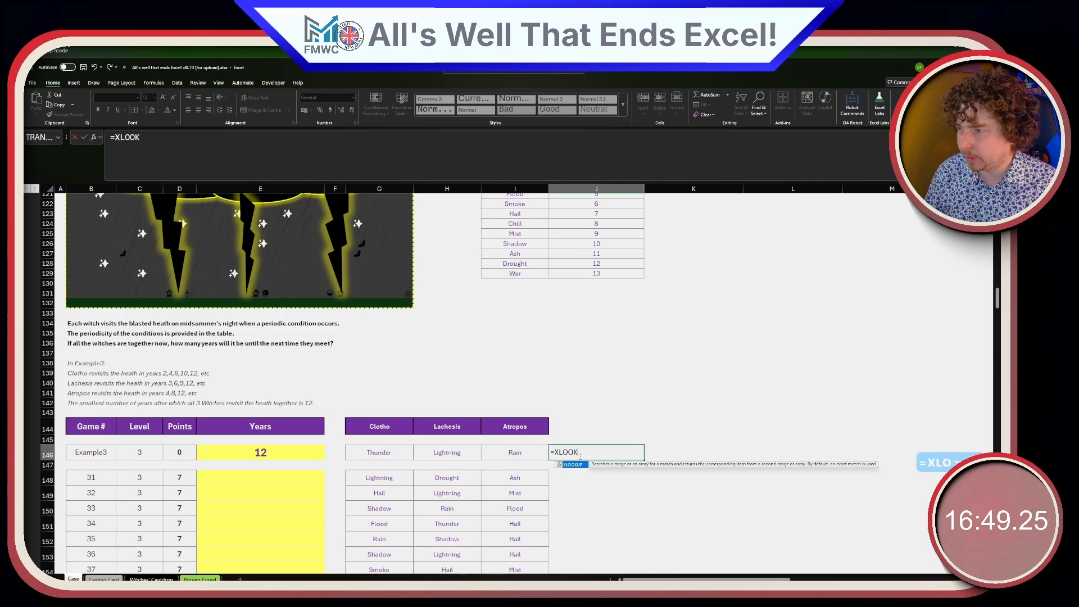
{"action": "type", "text": "K"}
{"action": "key", "text": "BackSpace"}
{"action": "key", "text": "ctrl+shift+u"}
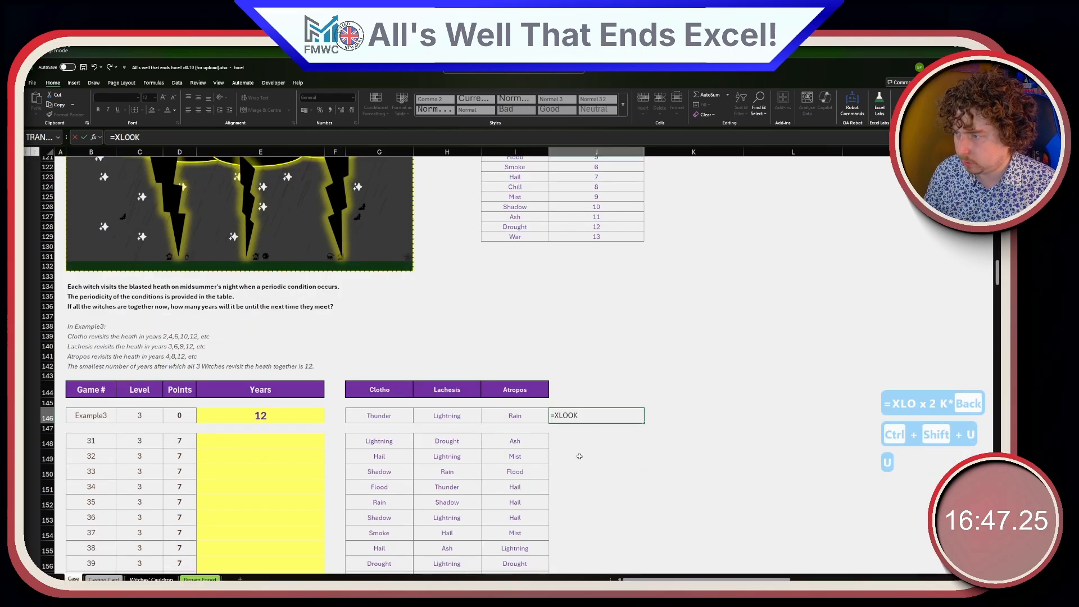
{"action": "type", "text": "UP"}
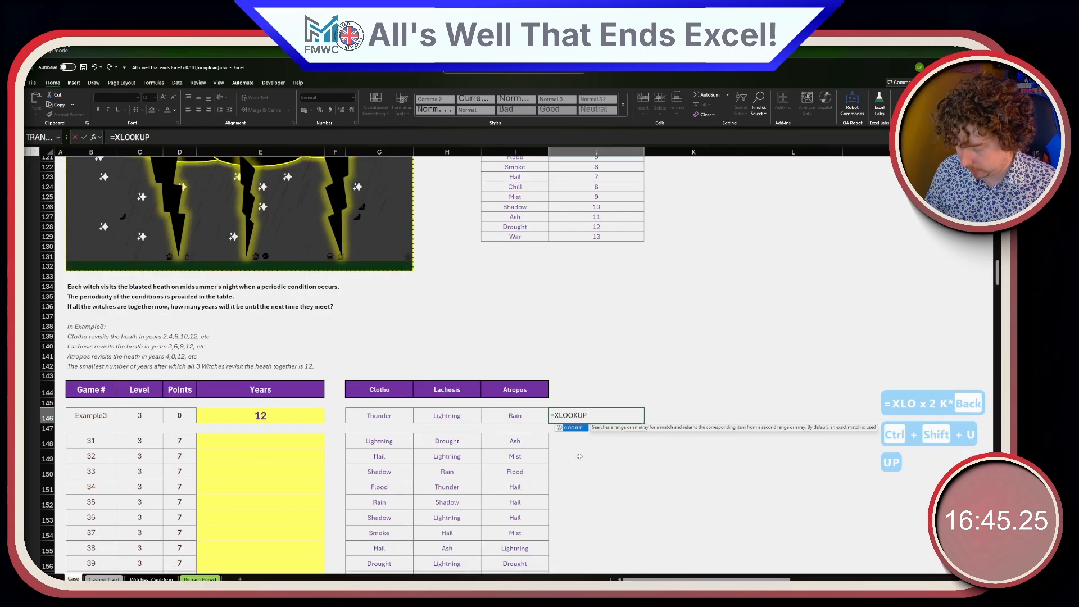
{"action": "type", "text": "("}
{"action": "left_click_drag", "start_coordinate": [380, 415], "coordinate": [514, 415]}
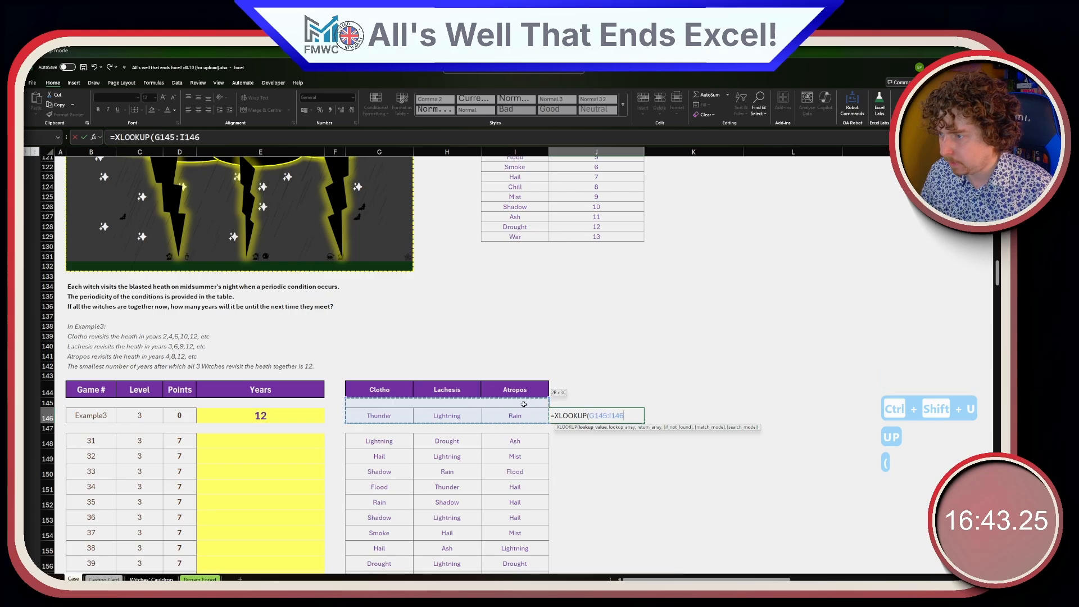
- Complete the J146 lookup with row-locked ranges I$118:I$129 for the conditions and J$118:J$129 for the periods
{"action": "type", "text": ","}
{"action": "scroll", "coordinate": [602, 329], "scroll_direction": "up", "scroll_amount": 7}
{"action": "left_click_drag", "start_coordinate": [523, 340], "coordinate": [540, 449]}
{"action": "scroll", "coordinate": [541, 447], "scroll_direction": "down", "scroll_amount": 9}
{"action": "key", "text": "F4"}
{"action": "type", "text": ","}
{"action": "scroll", "coordinate": [540, 394], "scroll_direction": "up", "scroll_amount": 7}
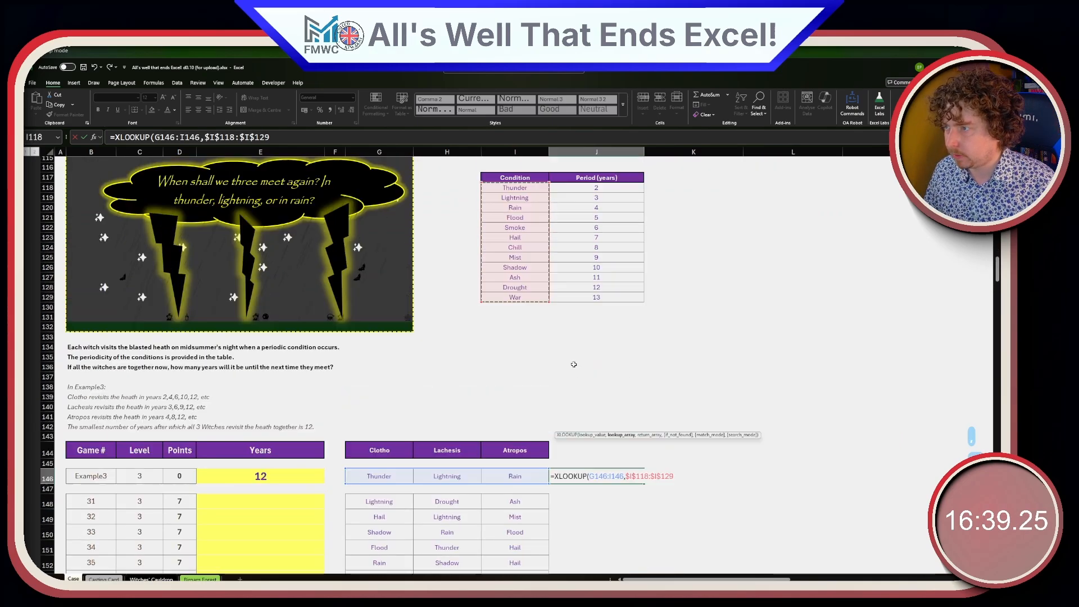
{"action": "left_click_drag", "start_coordinate": [596, 293], "coordinate": [602, 401]}
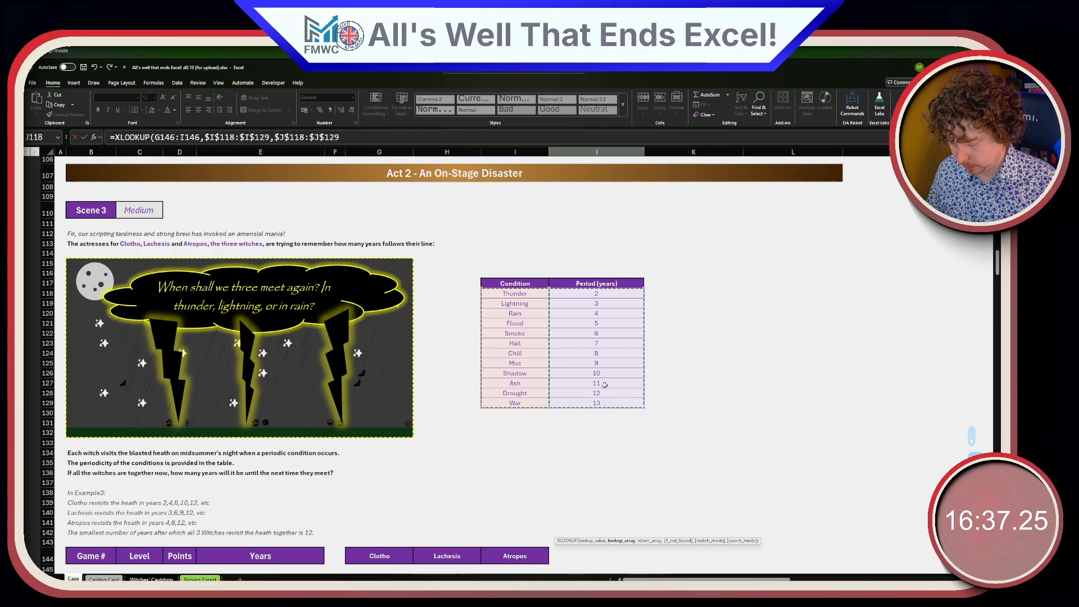
{"action": "key", "text": "F4"}
{"action": "key", "text": "Return"}
{"action": "key", "text": "Up"}
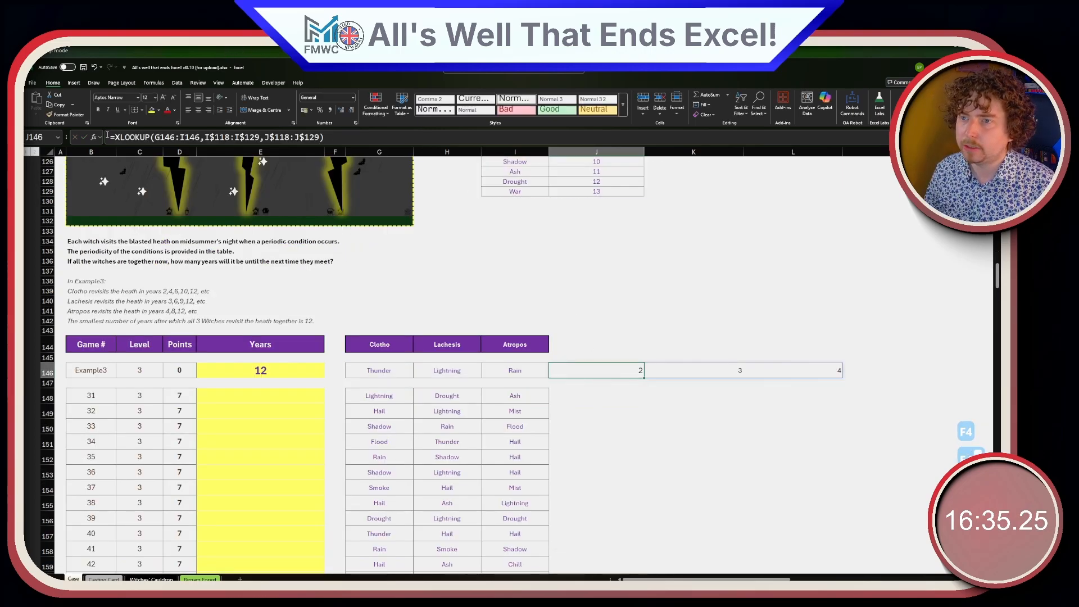
{"action": "key", "text": "F2"}
{"action": "key", "text": "Escape"}
{"action": "scroll", "coordinate": [573, 354], "scroll_direction": "up", "scroll_amount": 2}
{"action": "left_click", "coordinate": [583, 398]}
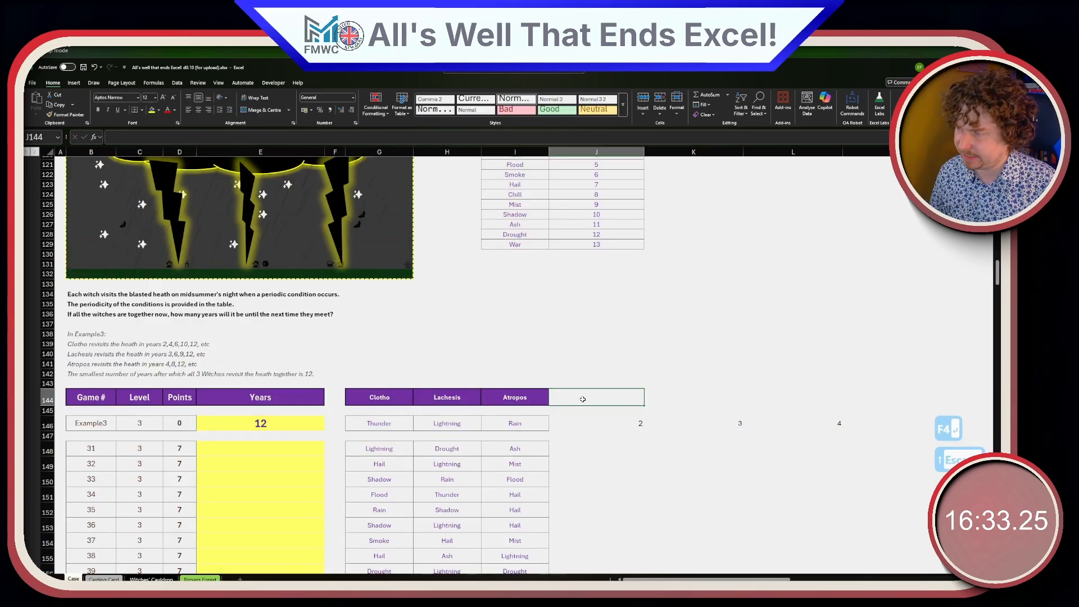
{"action": "type", "text": "=LOWE"}
{"action": "key", "text": "BackSpace"}
{"action": "key", "text": "BackSpace"}
{"action": "key", "text": "BackSpace"}
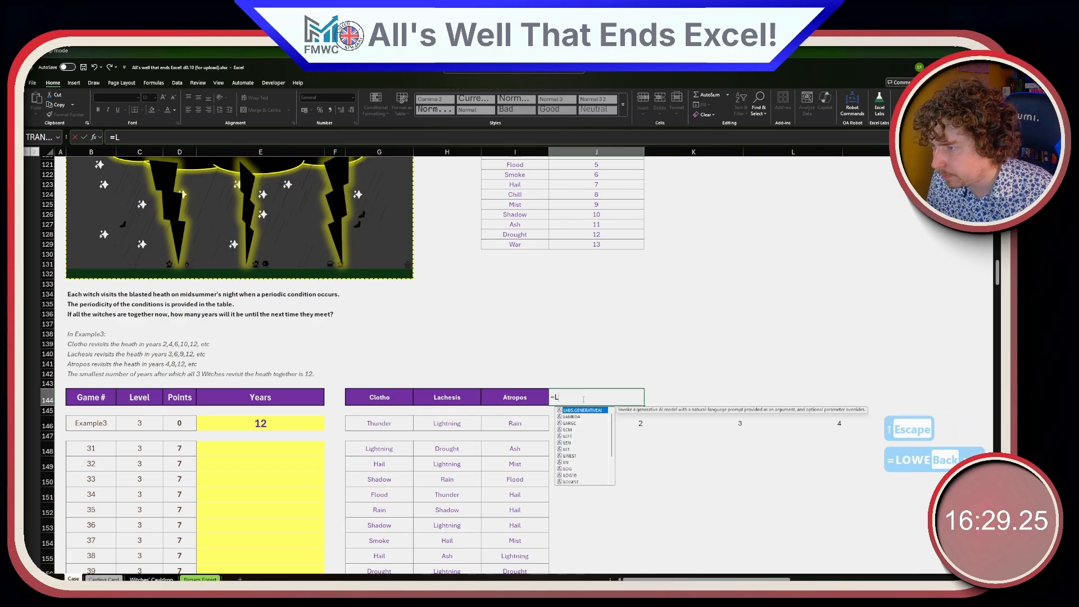
{"action": "key", "text": "Escape"}
{"action": "key", "text": "Escape"}
- Wrap the XLOOKUP in J146 in LCM to get the least common multiple of the three periods
{"action": "left_click", "coordinate": [569, 424]}
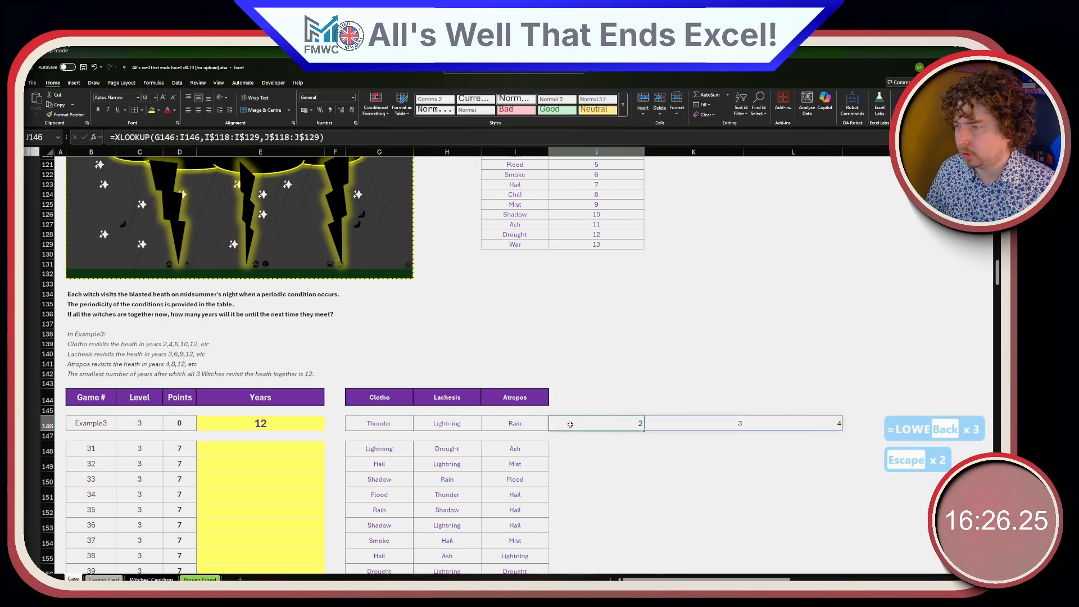
{"action": "left_click", "coordinate": [116, 138]}
{"action": "type", "text": "LCM("}
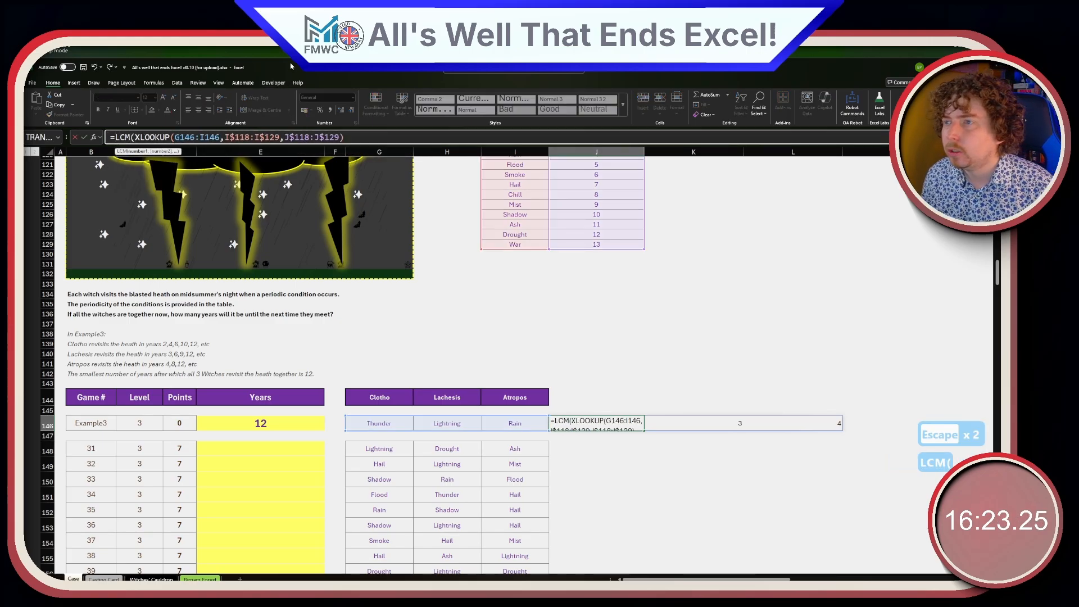
{"action": "type", "text": ")"}
{"action": "key", "text": "Return"}
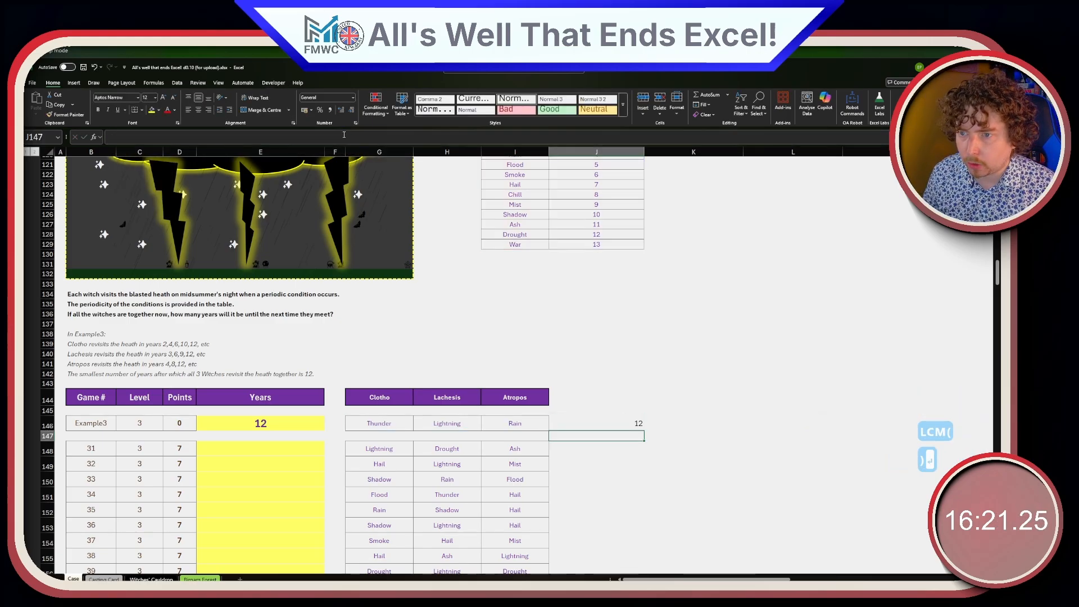
{"action": "key", "text": "Up"}
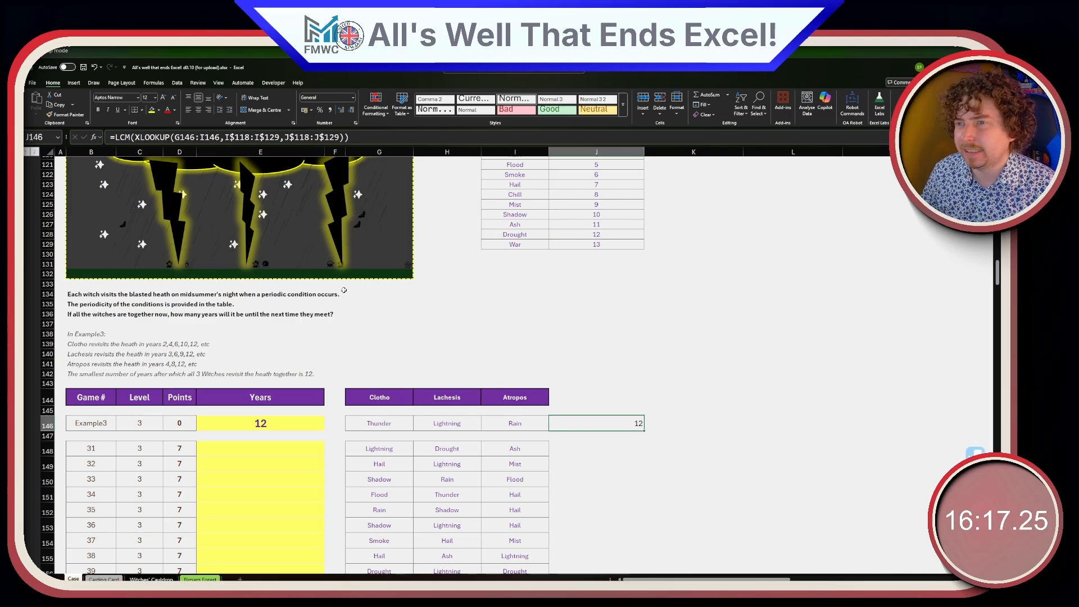
- Copy the inner XLOOKUP from J146 into K146 as its own formula, spilling the three witches' periods
{"action": "left_click_drag", "start_coordinate": [136, 137], "coordinate": [344, 137]}
{"action": "key", "text": "ctrl+c"}
{"action": "key", "text": "Escape"}
{"action": "left_click", "coordinate": [660, 424]}
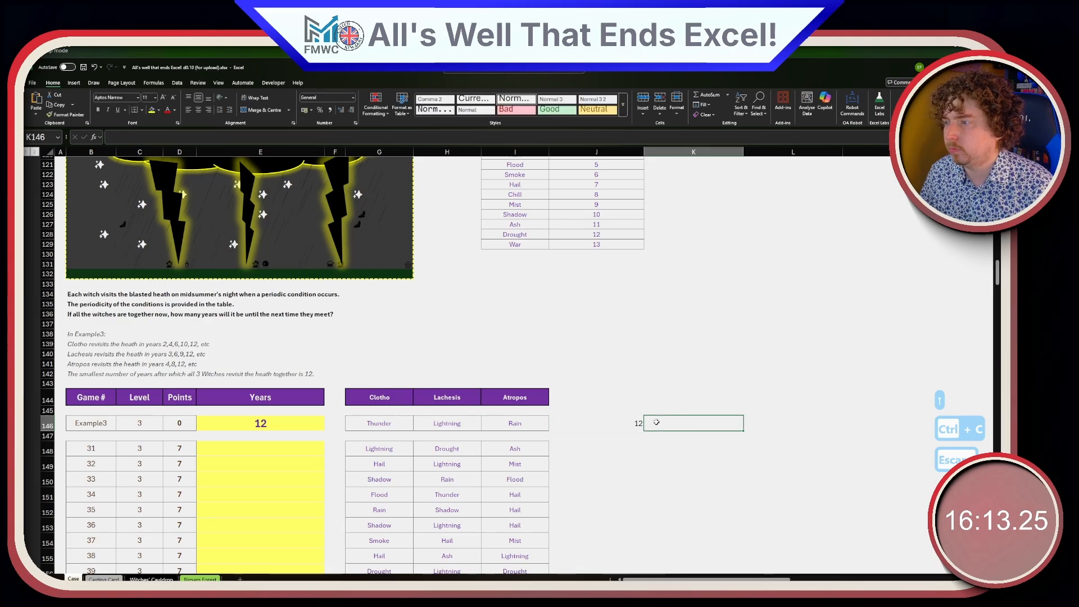
{"action": "key", "text": "ctrl+v"}
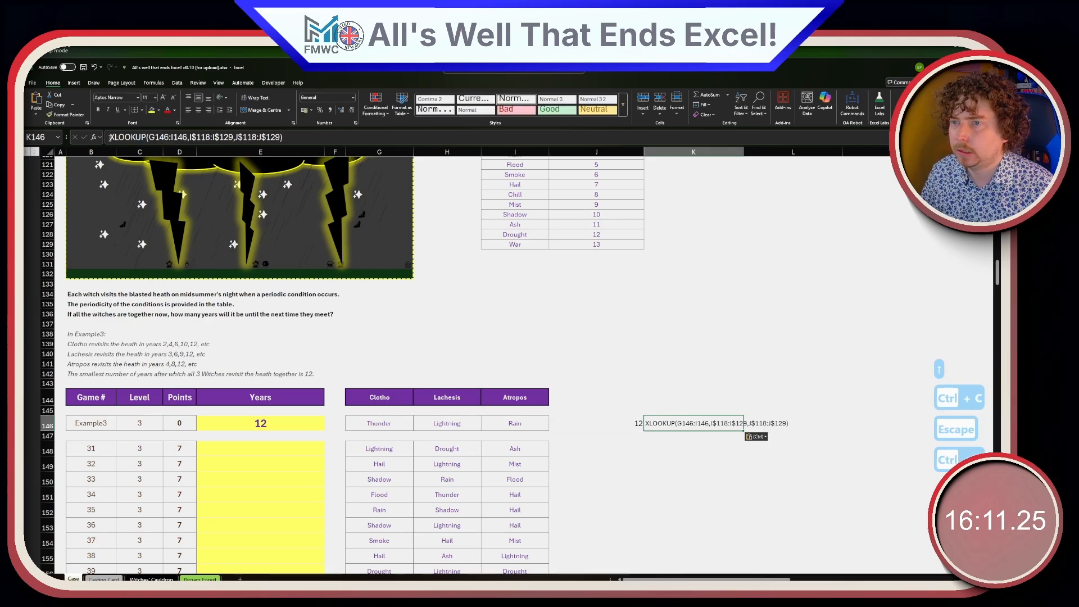
{"action": "left_click", "coordinate": [111, 137]}
{"action": "type", "text": "="}
{"action": "key", "text": "Return"}
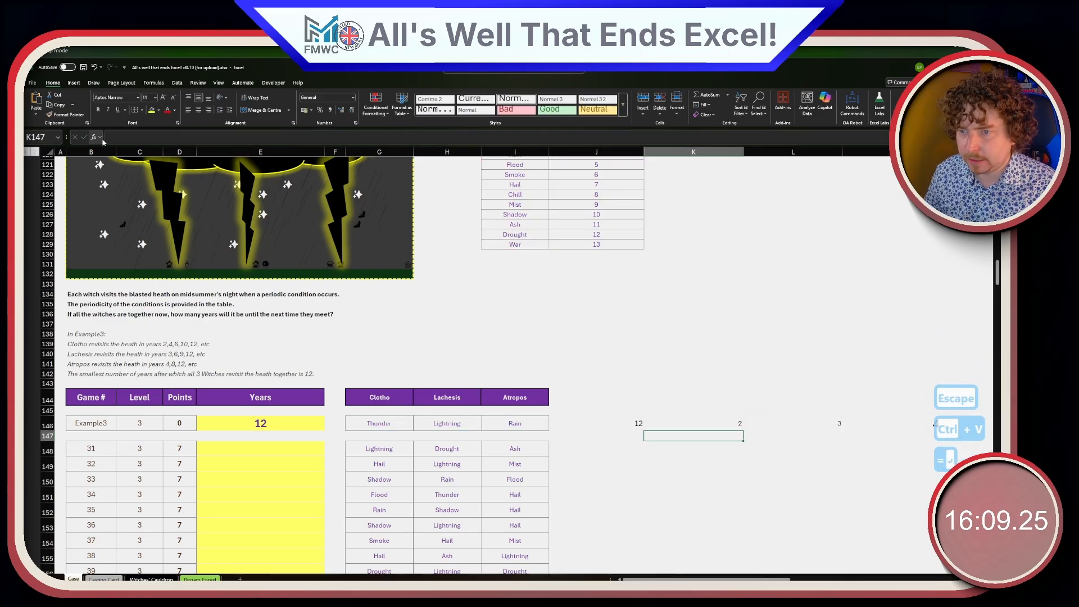
- Enter =SEQUENCE(100,,K146,K146) in N146 to list the first 100 years of Clotho's visits
{"action": "left_click", "coordinate": [139, 354]}
{"action": "left_click_drag", "start_coordinate": [90, 334], "coordinate": [94, 354]}
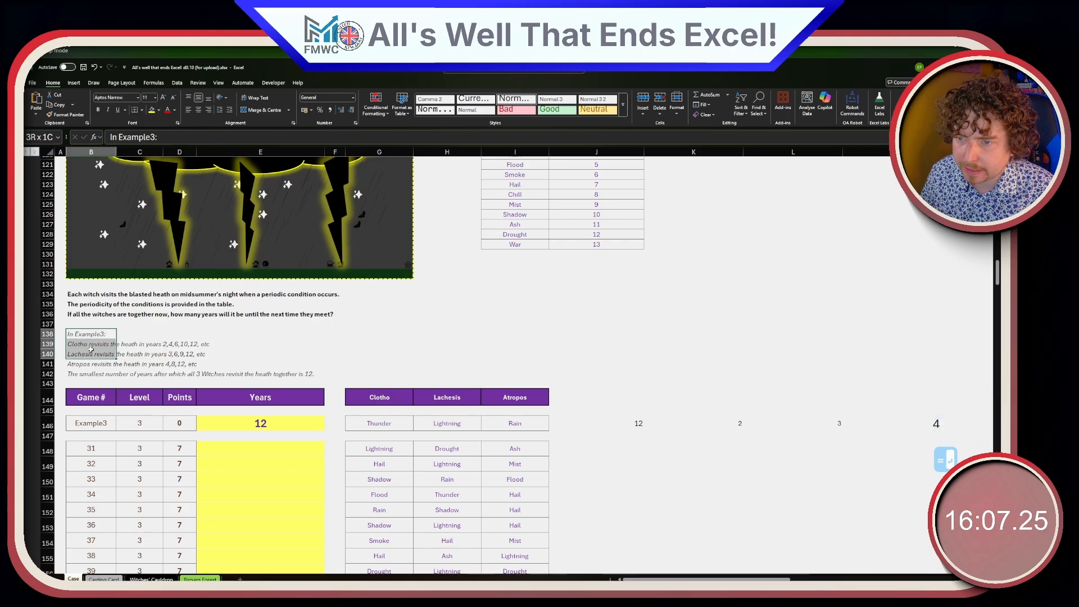
{"action": "left_click", "coordinate": [172, 362]}
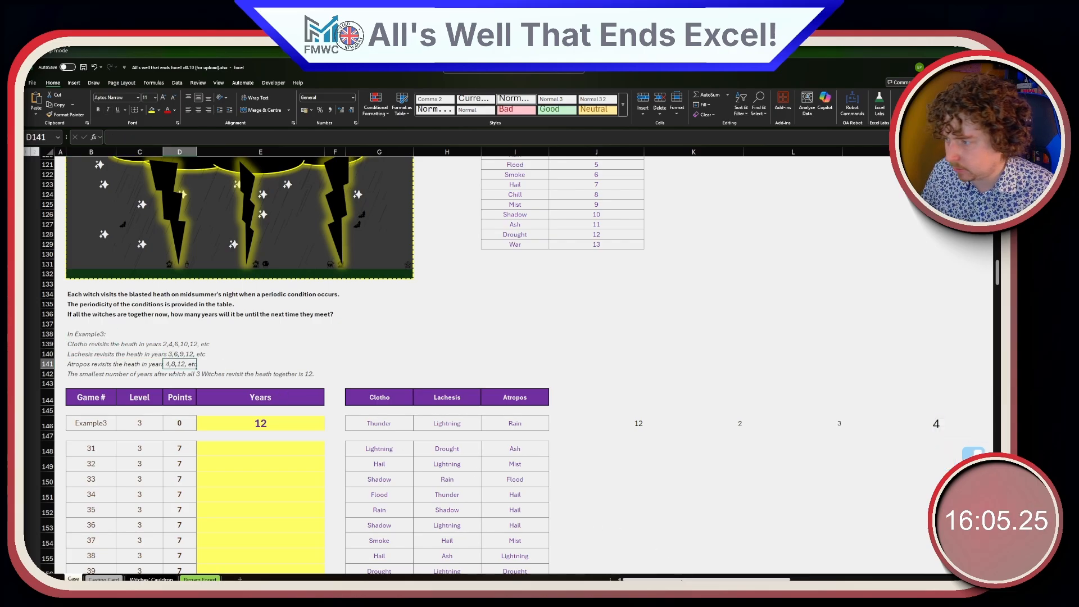
{"action": "scroll", "coordinate": [438, 422], "scroll_direction": "right", "scroll_amount": 4}
{"action": "left_click", "coordinate": [745, 421]}
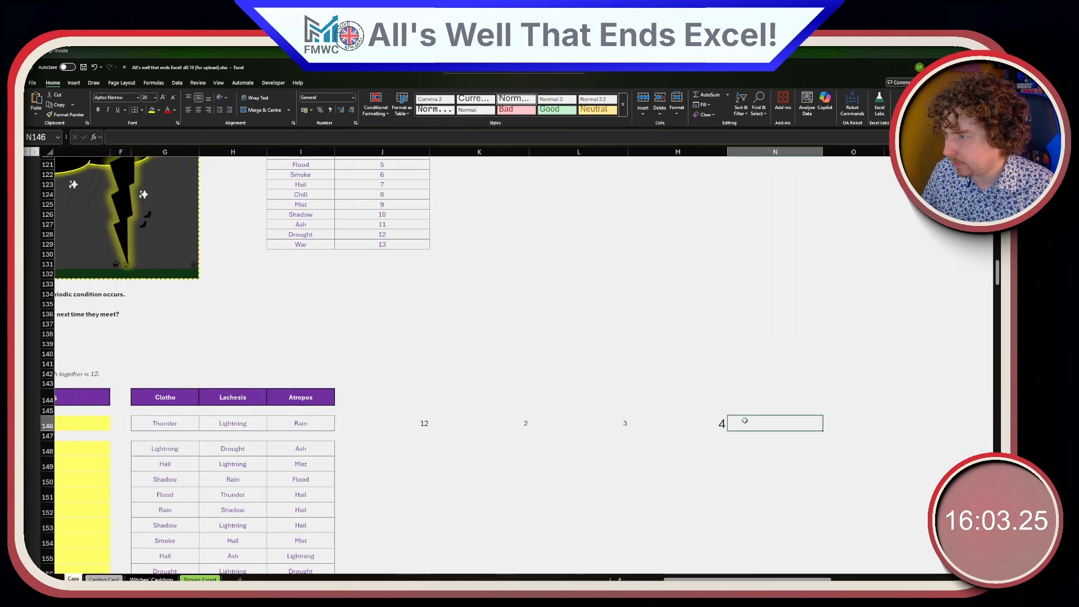
{"action": "type", "text": "=SEQUENCE("}
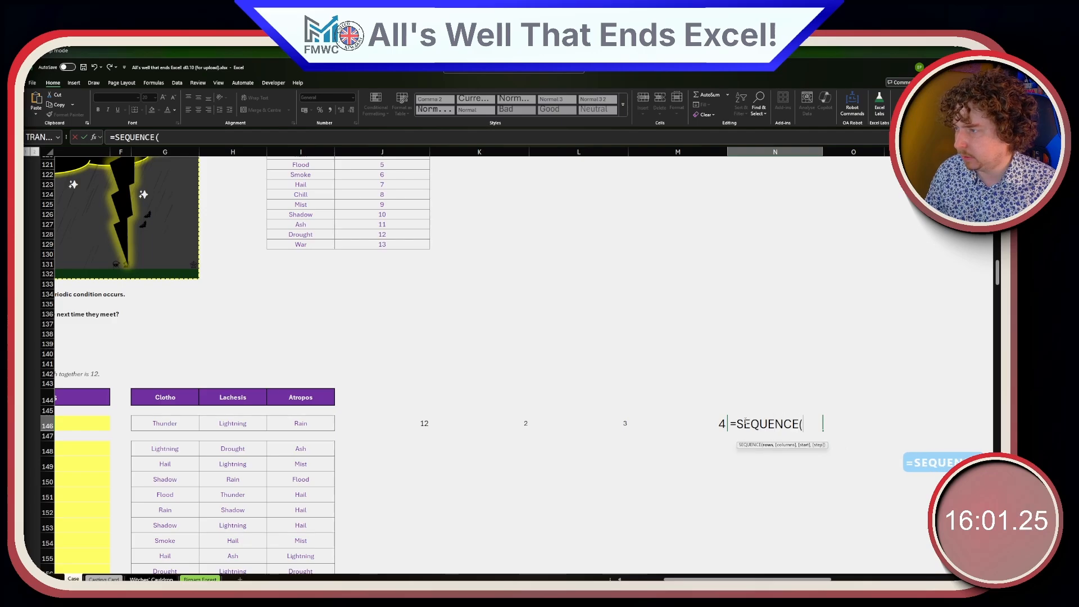
{"action": "type", "text": "100,,"}
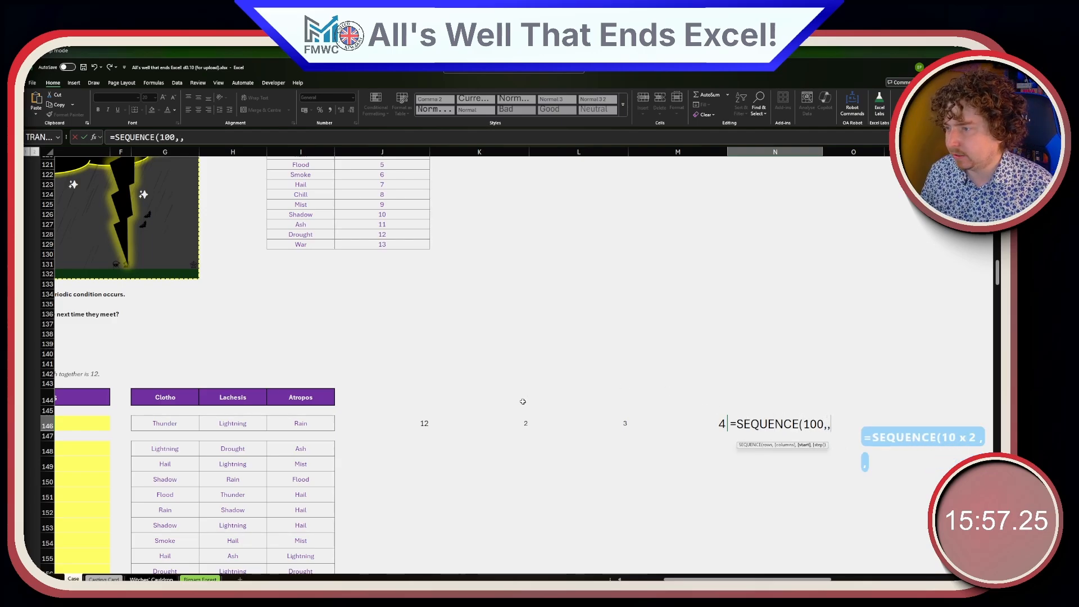
{"action": "left_click", "coordinate": [517, 422]}
{"action": "type", "text": ","}
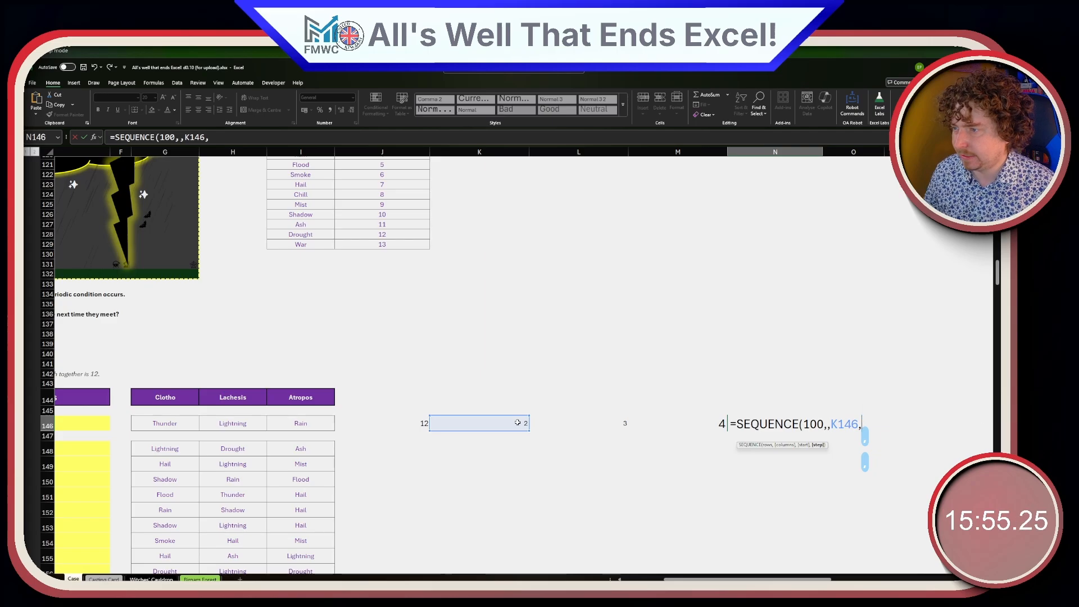
{"action": "left_click", "coordinate": [517, 422]}
{"action": "key", "text": "ctrl+Return"}
- Fill the N146 sequence formula across to P146 and compare the visit years of all three witches
{"action": "scroll", "coordinate": [780, 439], "scroll_direction": "up", "scroll_amount": 2}
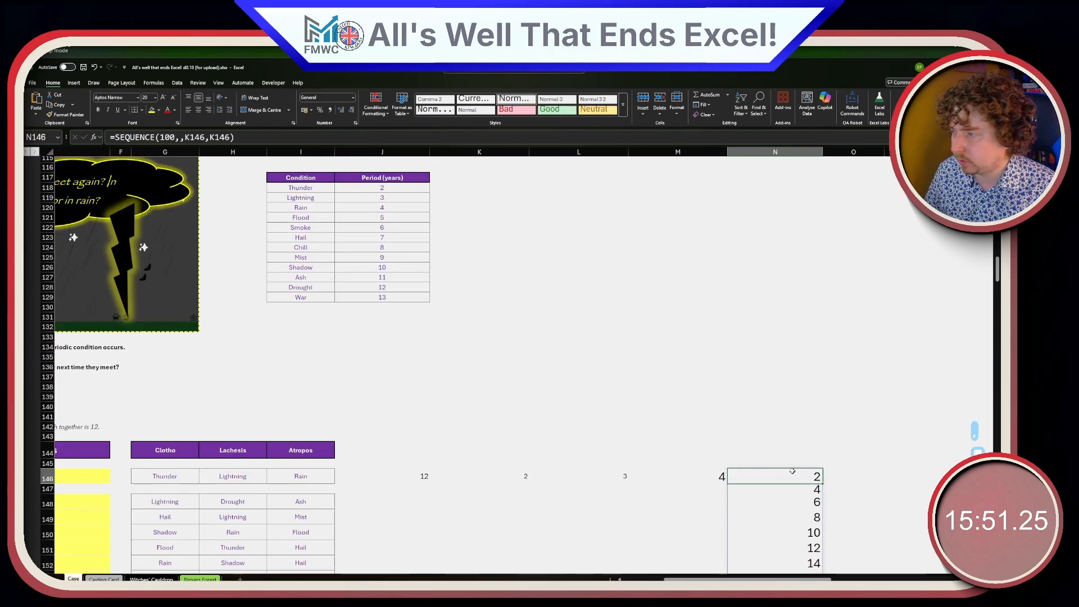
{"action": "left_click_drag", "start_coordinate": [823, 482], "coordinate": [924, 482]}
{"action": "scroll", "coordinate": [881, 517], "scroll_direction": "down", "scroll_amount": 10}
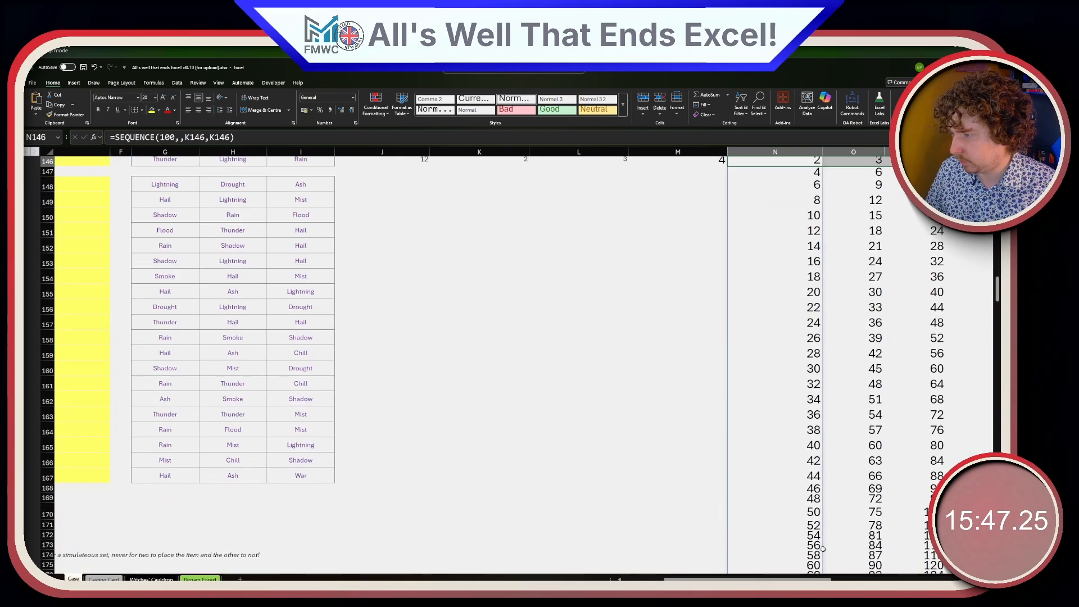
{"action": "scroll", "coordinate": [863, 555], "scroll_direction": "right", "scroll_amount": 3}
{"action": "scroll", "coordinate": [733, 484], "scroll_direction": "up", "scroll_amount": 7}
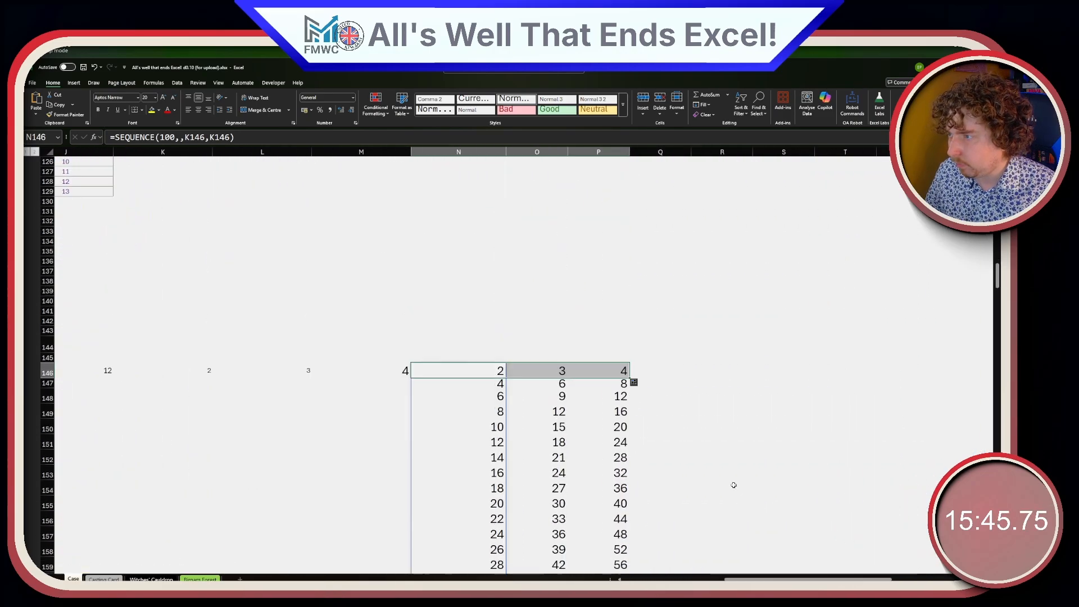
{"action": "left_click", "coordinate": [614, 374]}
{"action": "left_click", "coordinate": [656, 370]}
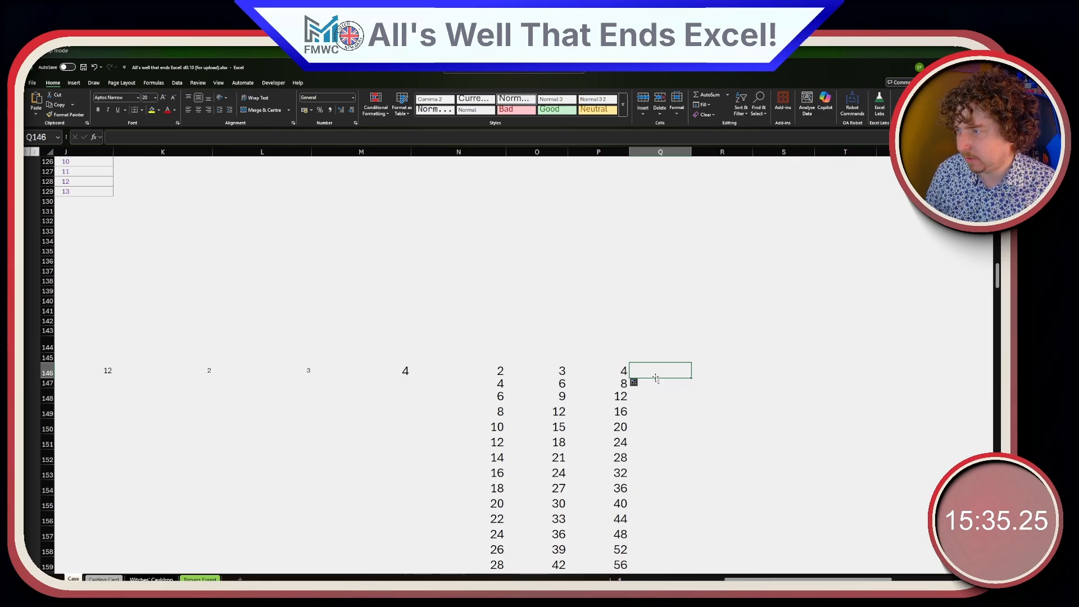
- Label cell R145 as First Filter
{"action": "key", "text": "Right"}
{"action": "key", "text": "Up"}
{"action": "type", "text": "First Filter"}
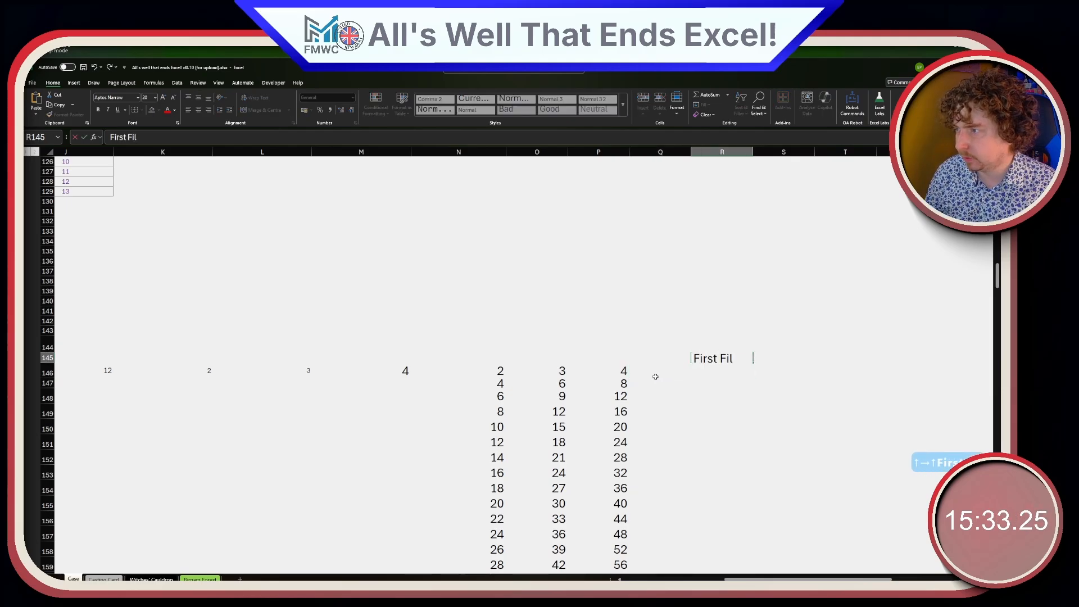
{"action": "key", "text": "Return"}
{"action": "type", "text": "=FILTER("}
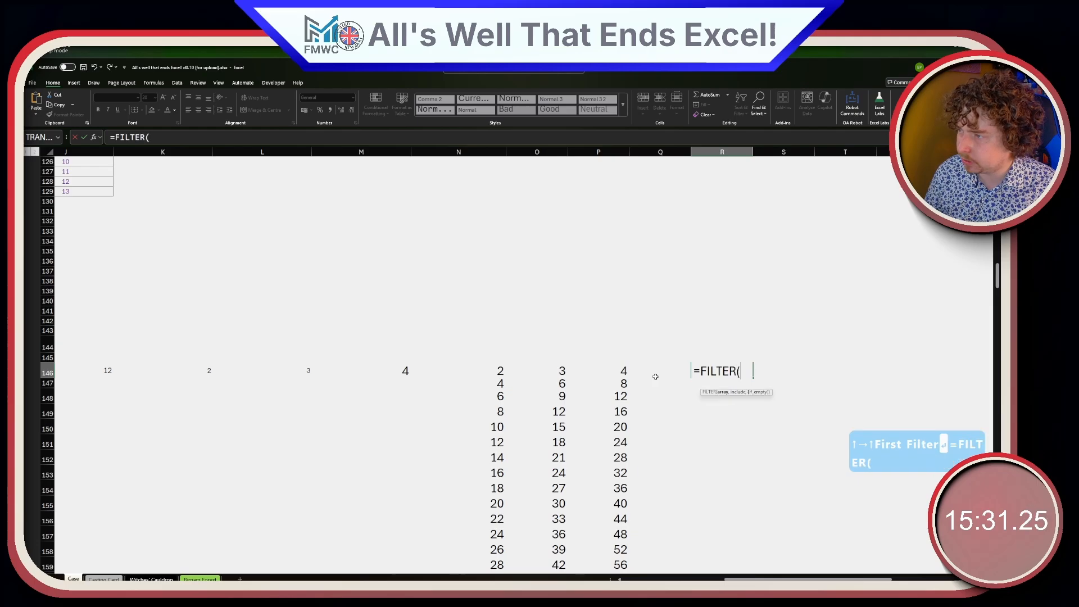
{"action": "key", "text": "Left"}
{"action": "key", "text": "Left"}
{"action": "key", "text": "Left"}
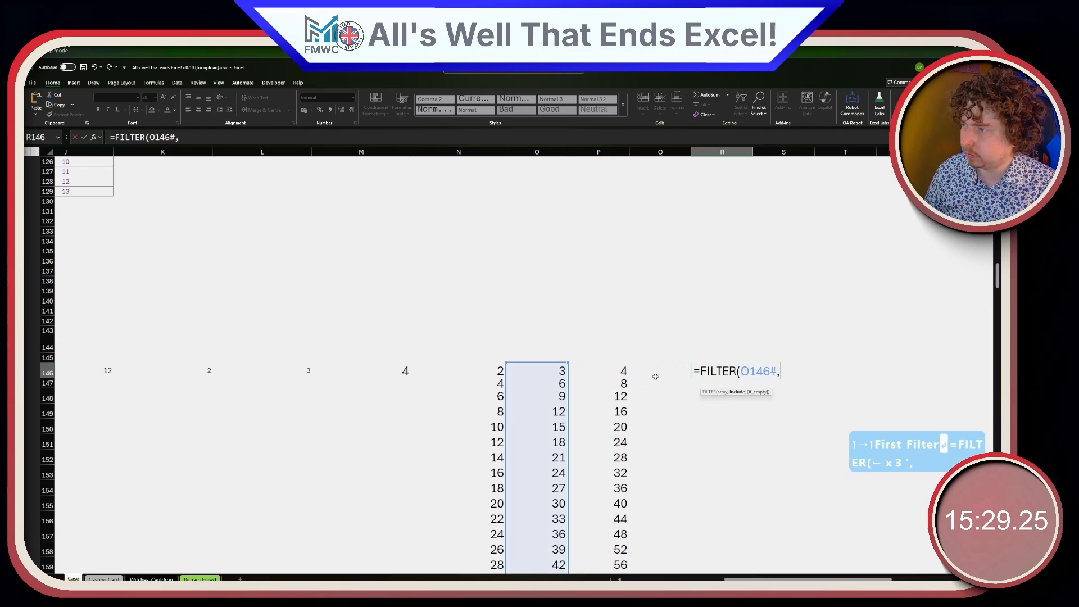
{"action": "key", "text": "Escape"}
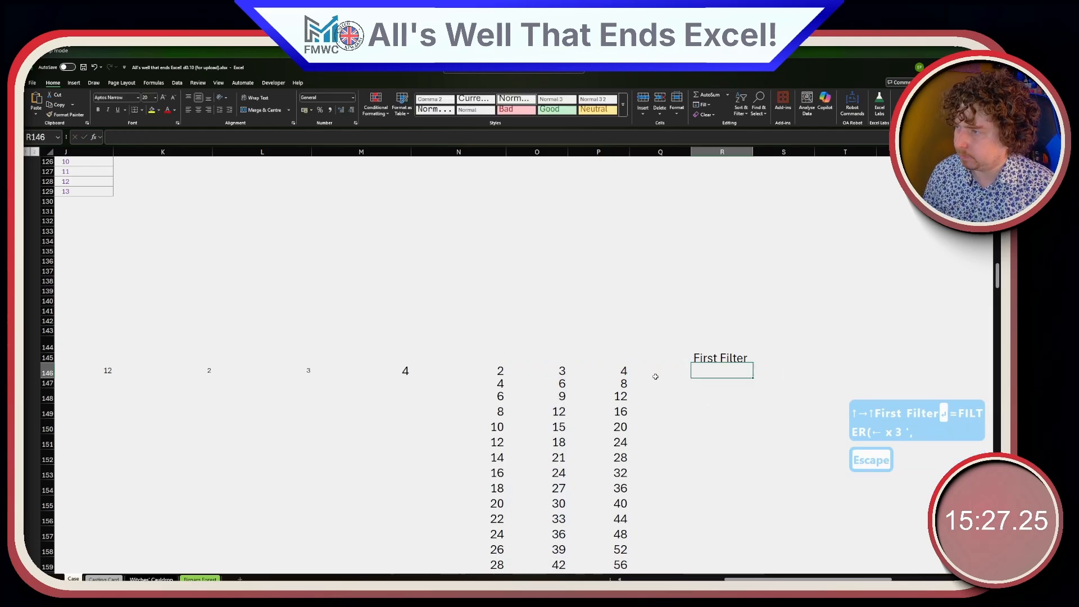
- Enter =FILTER(N146#,ISNUMBER(XMATCH(N146#,O146#))) in R146 to keep only the years shared by the first two witches
{"action": "type", "text": "=FILTER("}
{"action": "key", "text": "Left"}
{"action": "key", "text": "Left"}
{"action": "key", "text": "Left"}
{"action": "key", "text": "Left"}
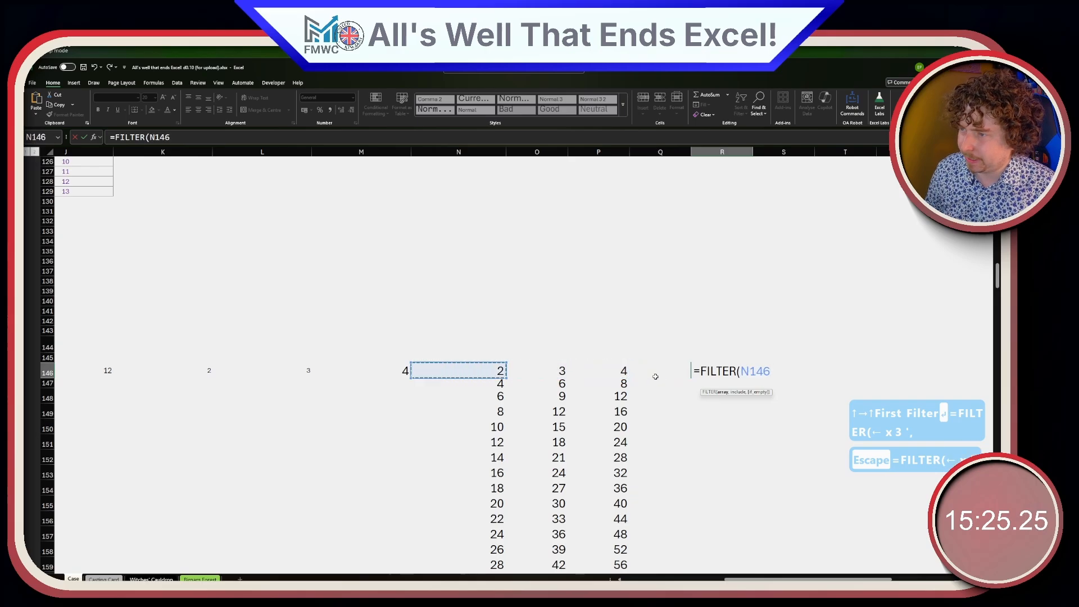
{"action": "type", "text": ","}
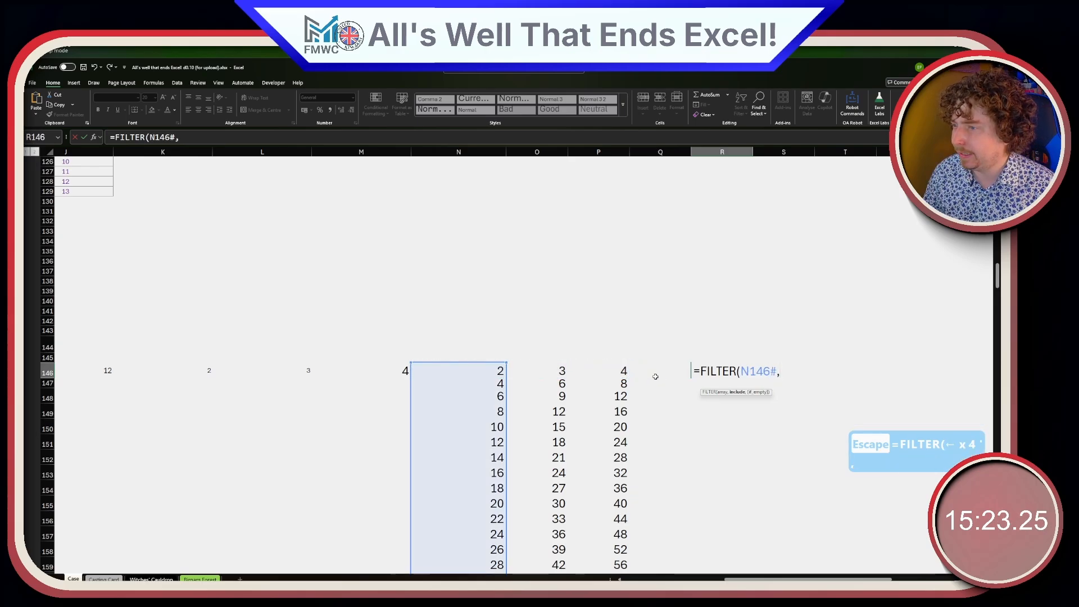
{"action": "type", "text": "IISNU"}
{"action": "key", "text": "shift+BackSpace"}
{"action": "key", "text": "shift+BackSpace"}
{"action": "key", "text": "shift+BackSpace"}
{"action": "key", "text": "shift+BackSpace"}
{"action": "type", "text": "SM"}
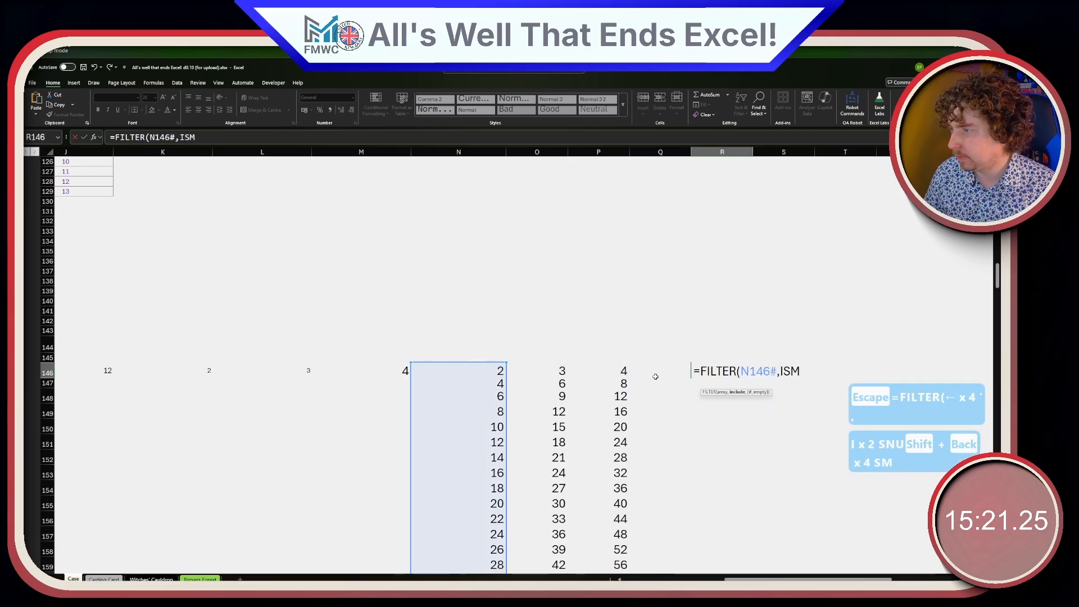
{"action": "key", "text": "shift+BackSpace"}
{"action": "type", "text": "NUMBER("}
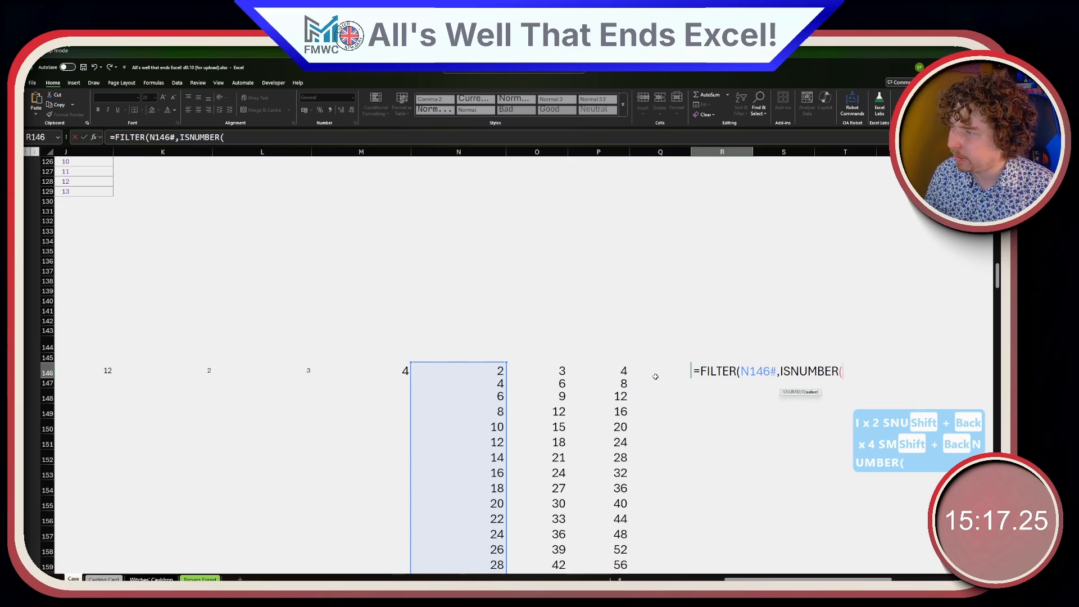
{"action": "type", "text": "XMATCH("}
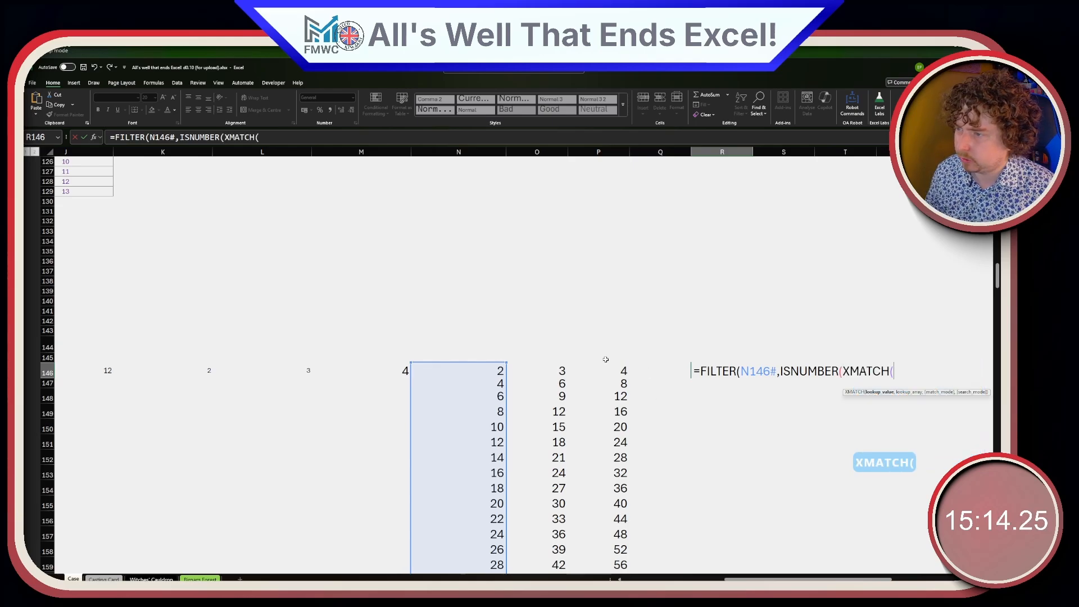
{"action": "left_click", "coordinate": [480, 373]}
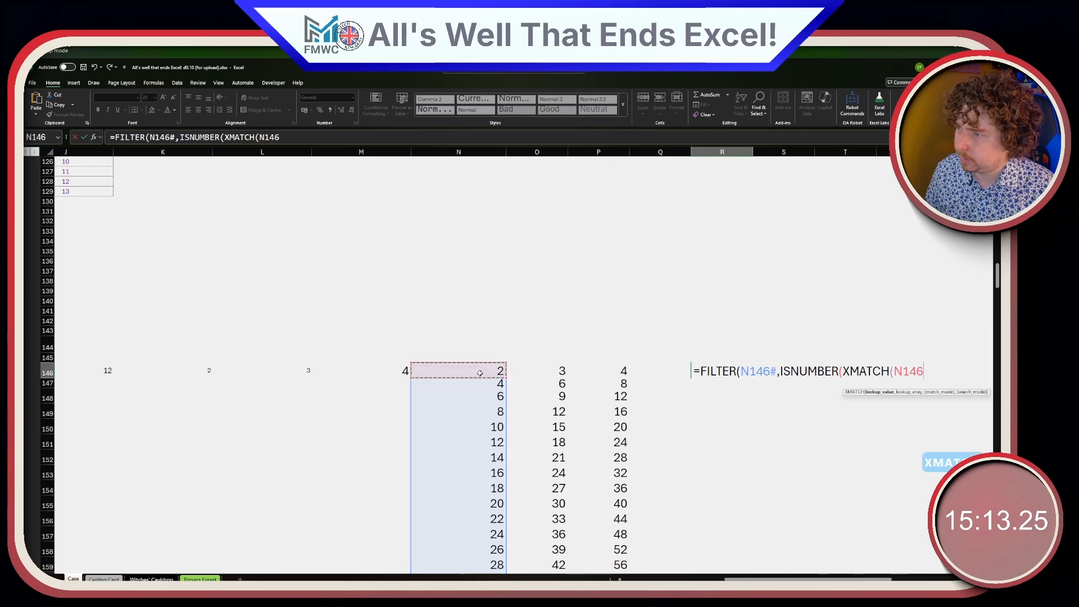
{"action": "type", "text": ","}
{"action": "left_click", "coordinate": [561, 370]}
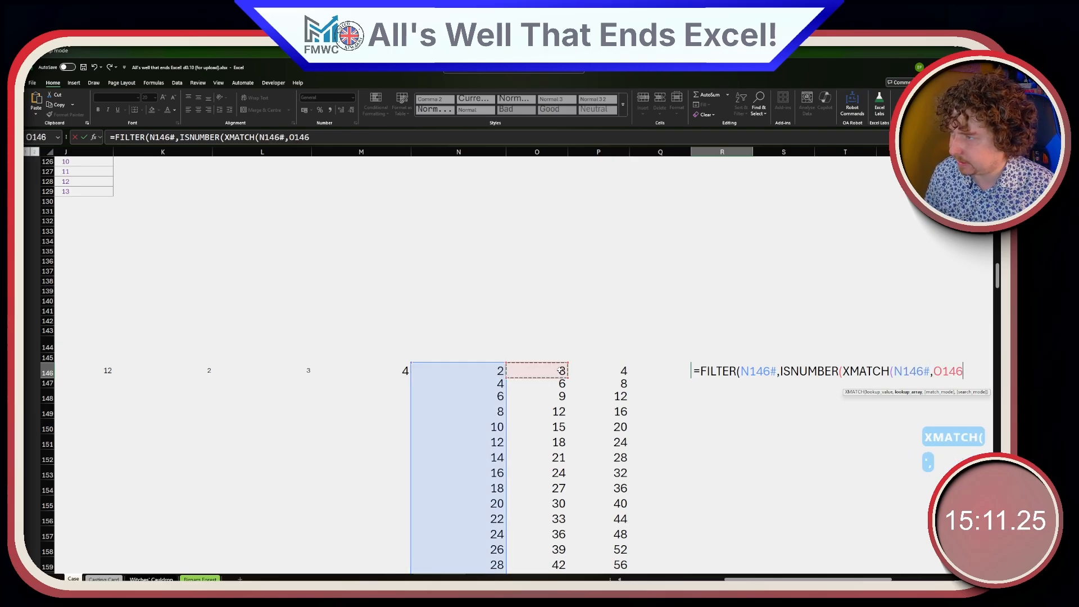
{"action": "type", "text": "))"}
{"action": "key", "text": "Return"}
{"action": "key", "text": "Return"}
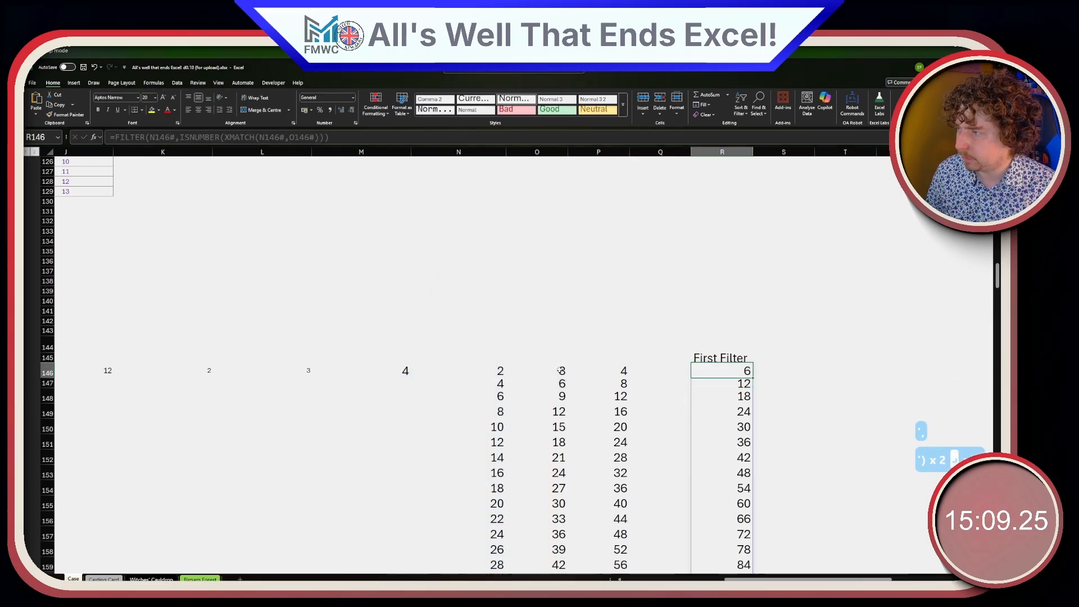
- Copy the ISNUMBER(XMATCH) test from R146 into Q146 as its own spilled formula
{"action": "left_click_drag", "start_coordinate": [189, 137], "coordinate": [307, 139]}
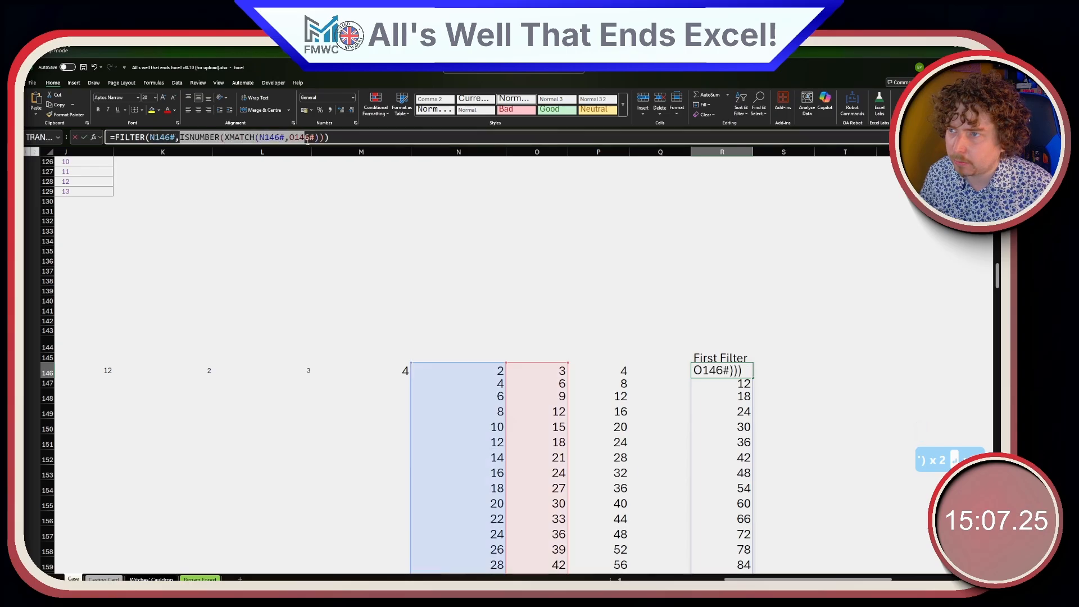
{"action": "key", "text": "ctrl+c"}
{"action": "key", "text": "Escape"}
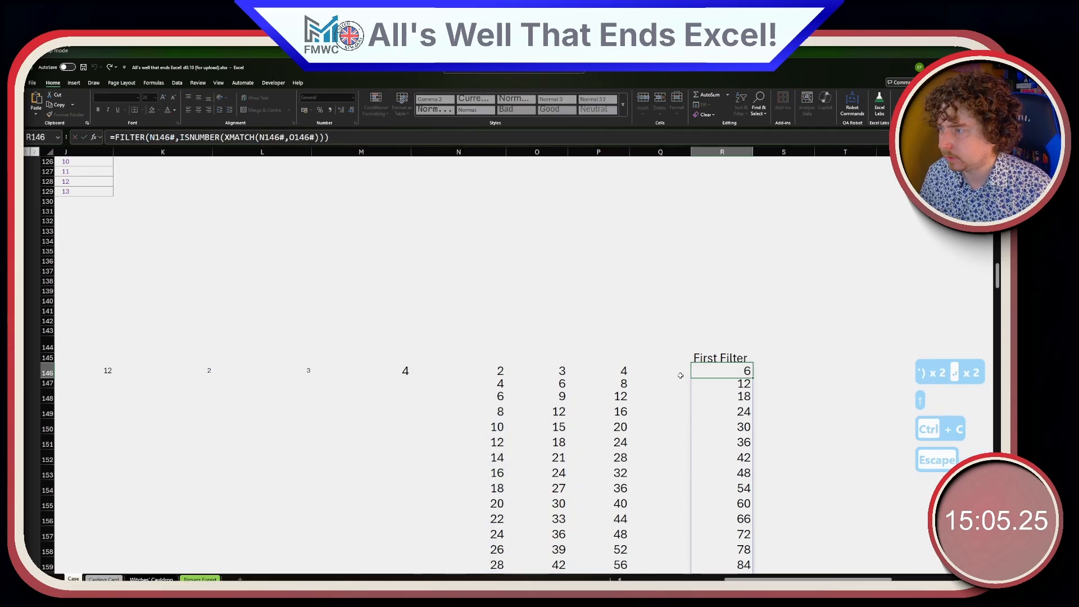
{"action": "left_click", "coordinate": [678, 366]}
{"action": "type", "text": "="}
{"action": "key", "text": "ctrl+v"}
{"action": "key", "text": "Return"}
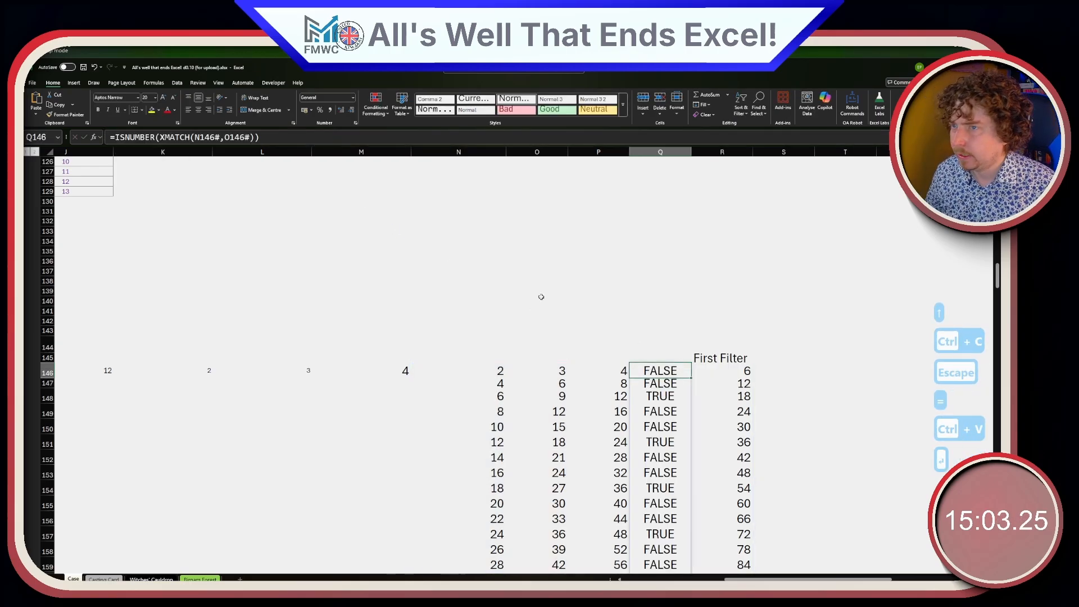
- Remove the ISNUMBER wrapper in Q146 and compare the raw XMATCH positions with the years in columns N and O
{"action": "double_click", "coordinate": [127, 138]}
{"action": "key", "text": "shift+Delete"}
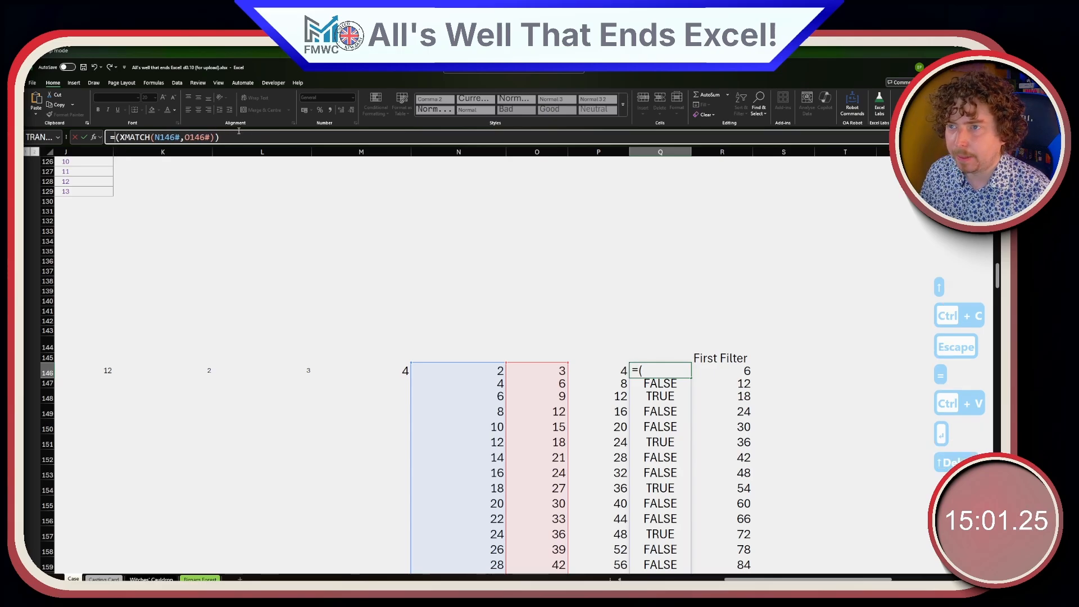
{"action": "key", "text": "Return"}
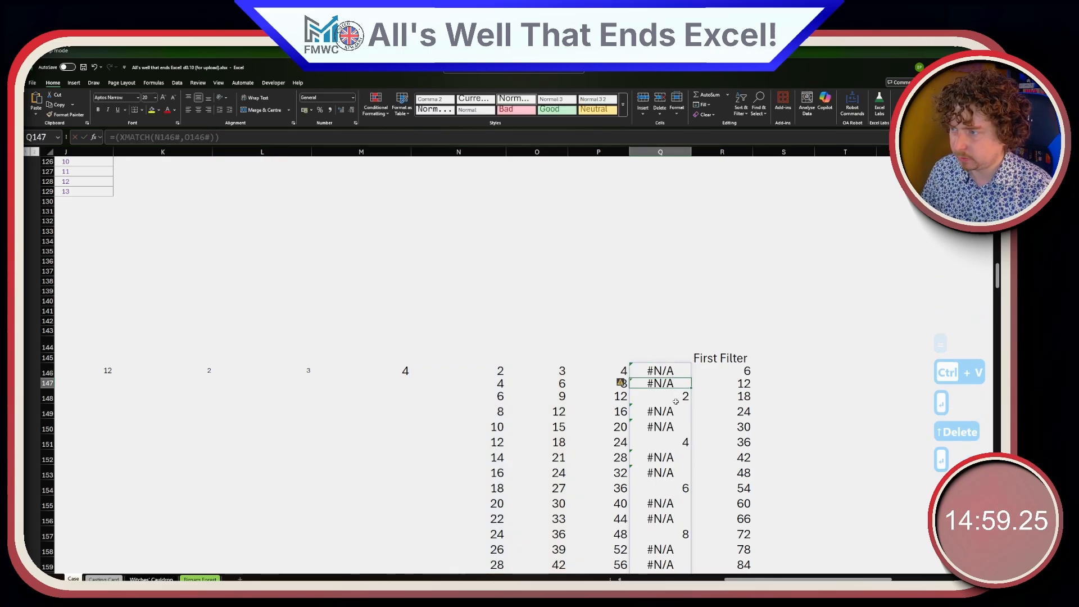
{"action": "left_click", "coordinate": [676, 401]}
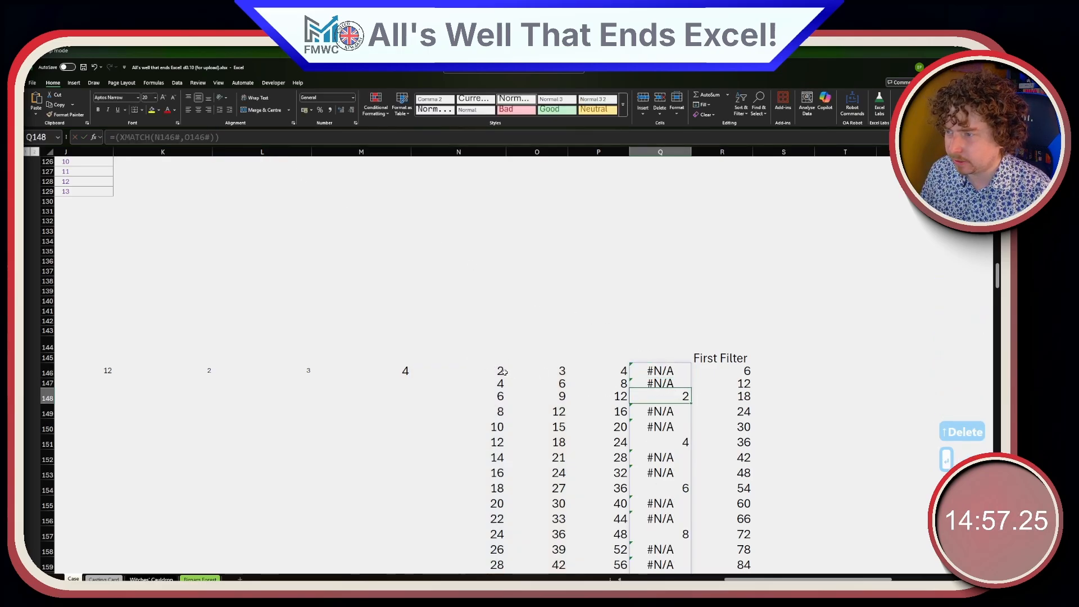
{"action": "left_click", "coordinate": [504, 372]}
{"action": "left_click", "coordinate": [488, 397]}
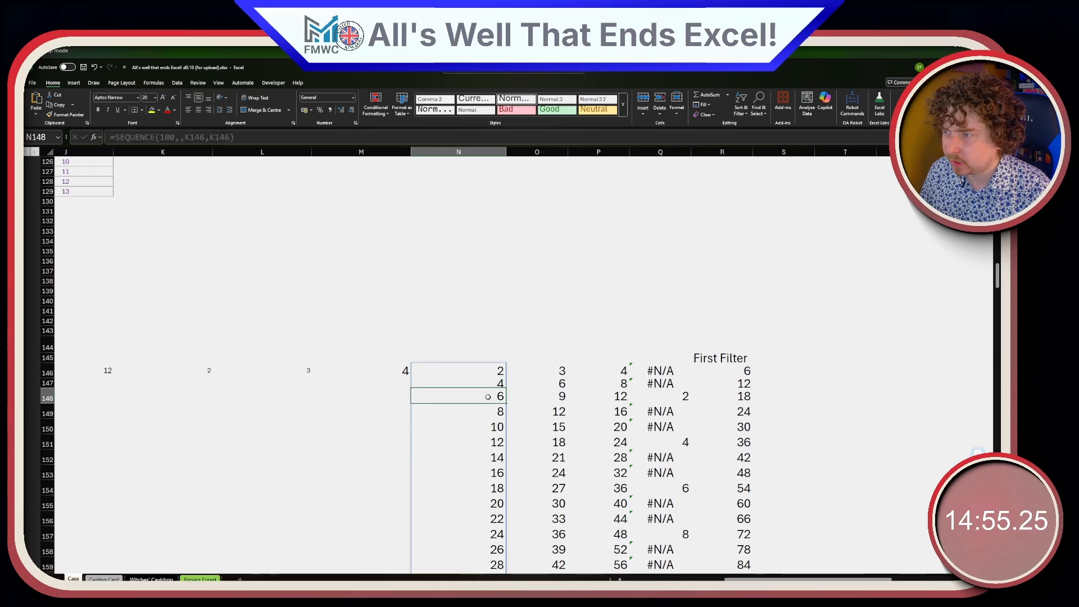
{"action": "left_click", "coordinate": [558, 383]}
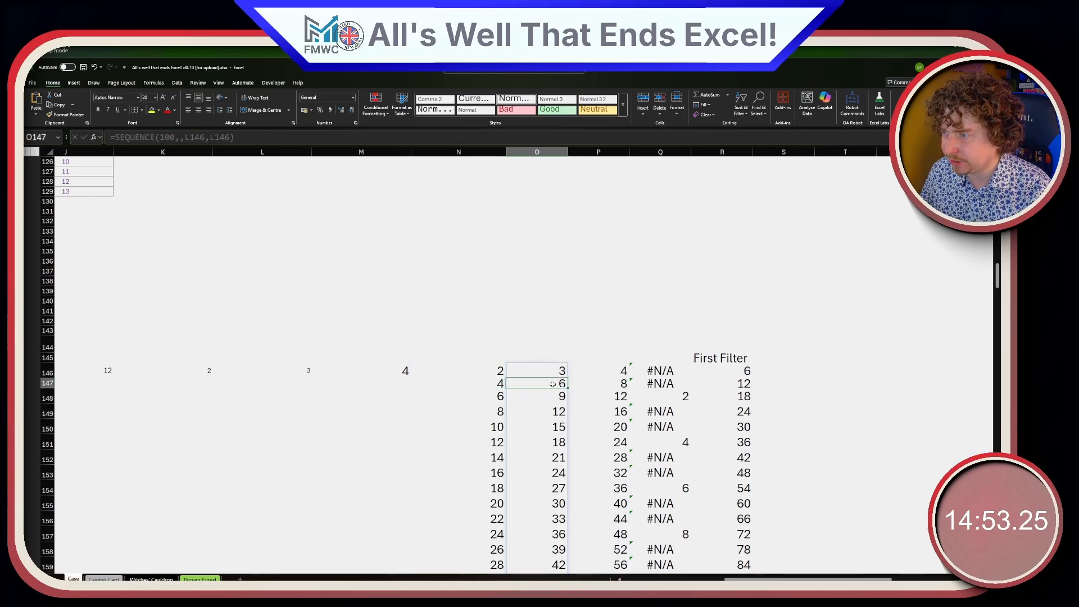
- Restore the ISNUMBER wrapper around XMATCH in Q146, then clear that helper formula
{"action": "left_click", "coordinate": [665, 372]}
{"action": "left_click", "coordinate": [619, 133]}
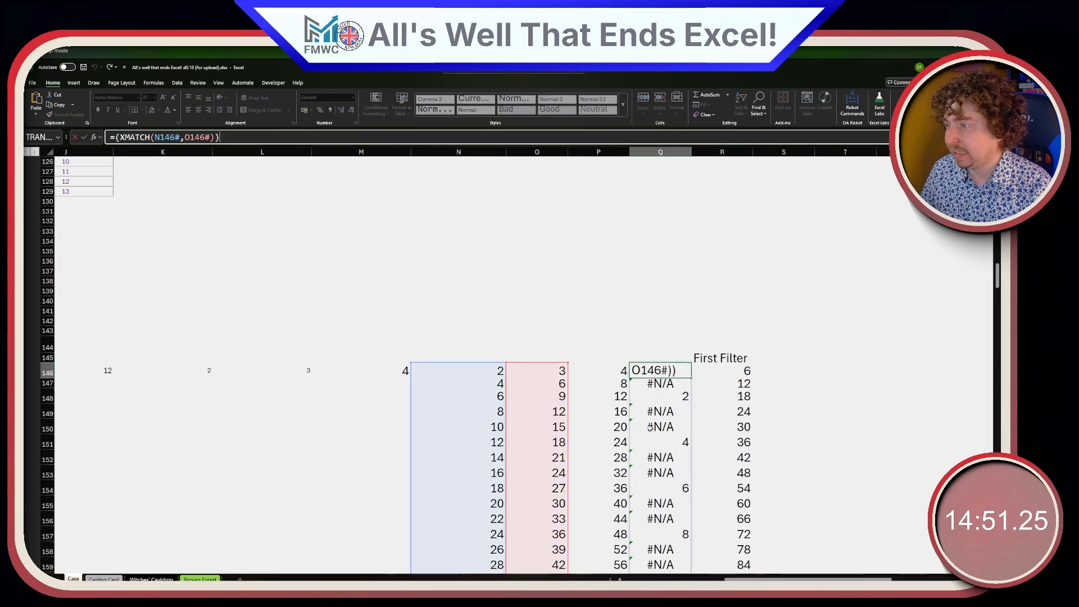
{"action": "left_click", "coordinate": [116, 138]}
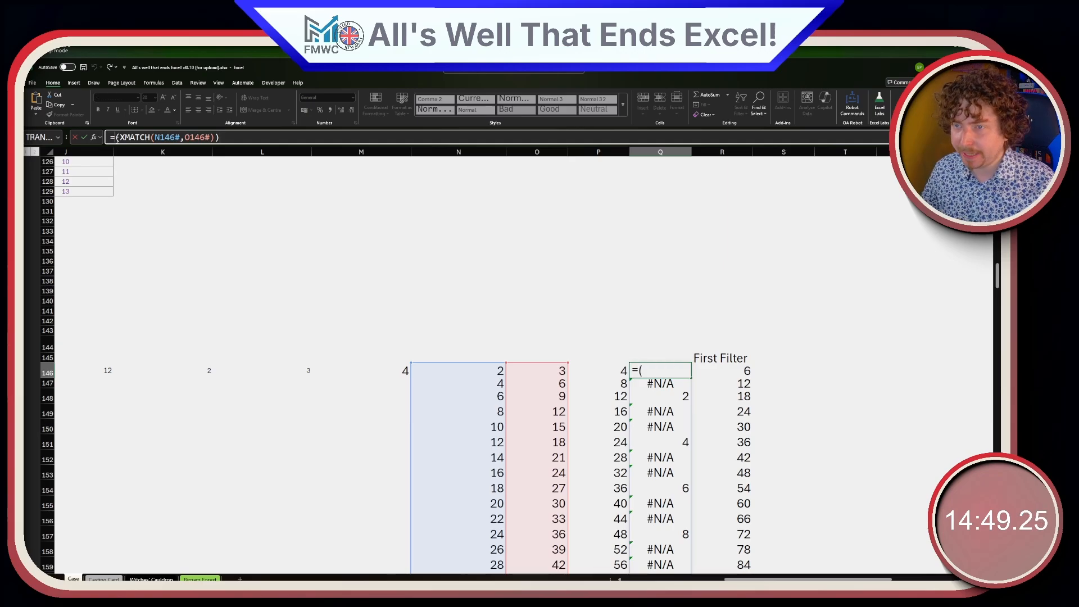
{"action": "type", "text": "ISNUMBER"}
{"action": "key", "text": "ctrl+Return"}
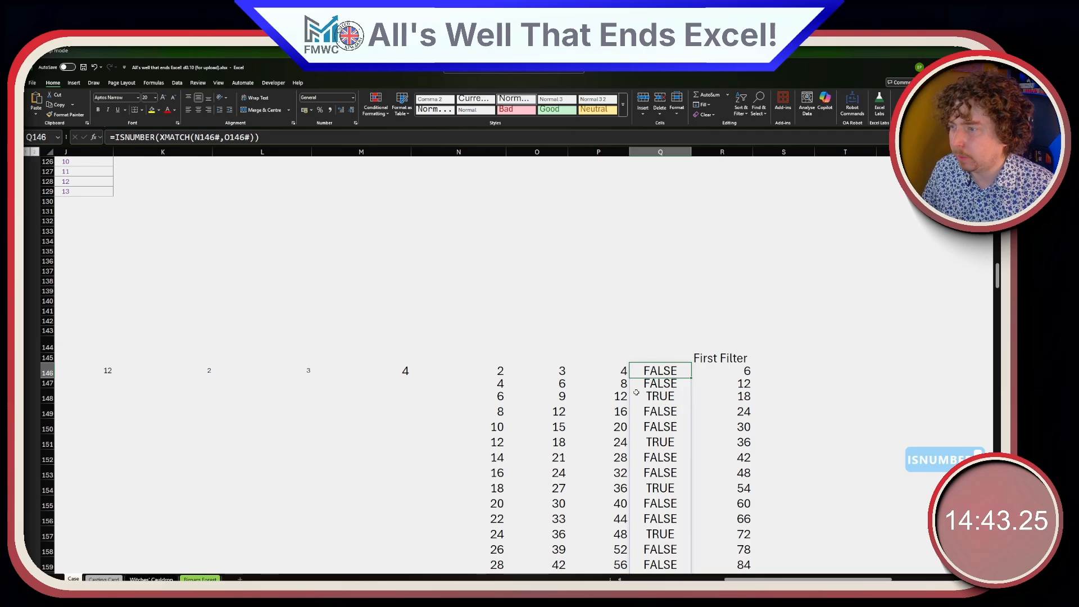
{"action": "key", "text": "Delete"}
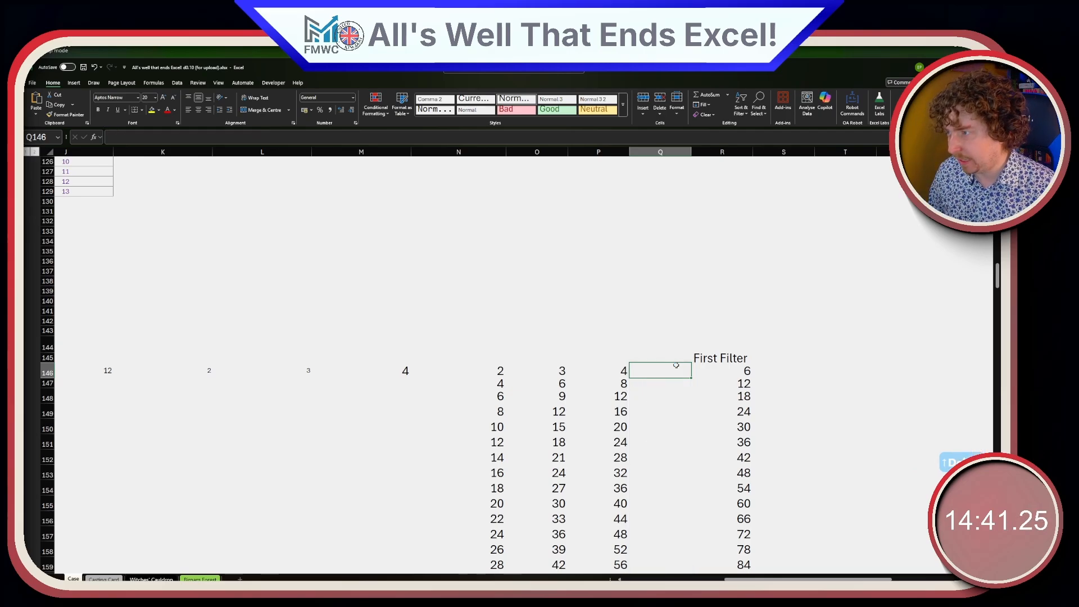
{"action": "key", "text": "Right"}
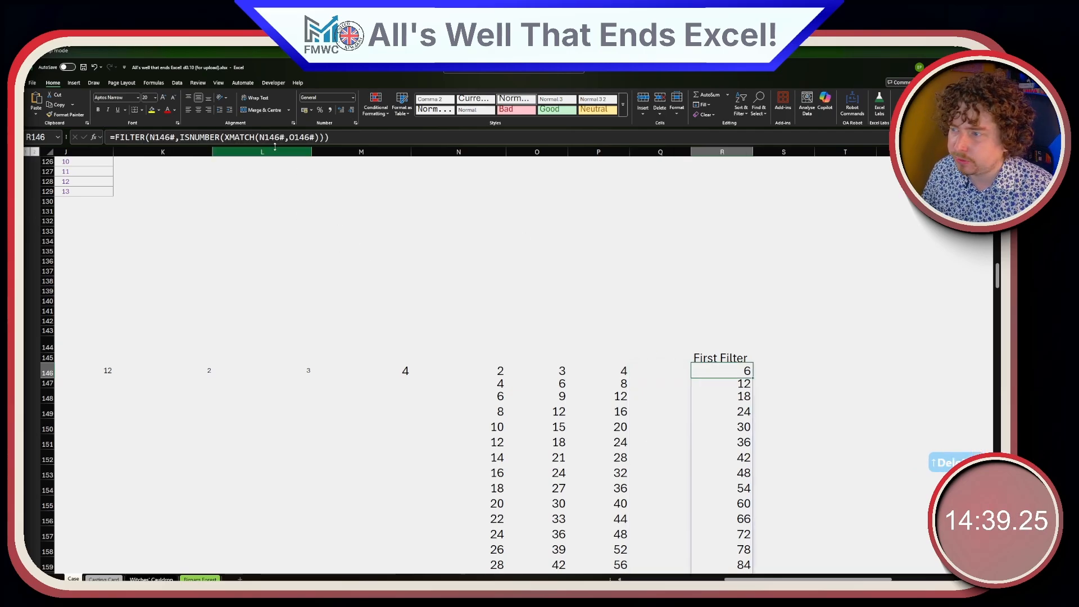
{"action": "key", "text": "F2"}
{"action": "key", "text": "Escape"}
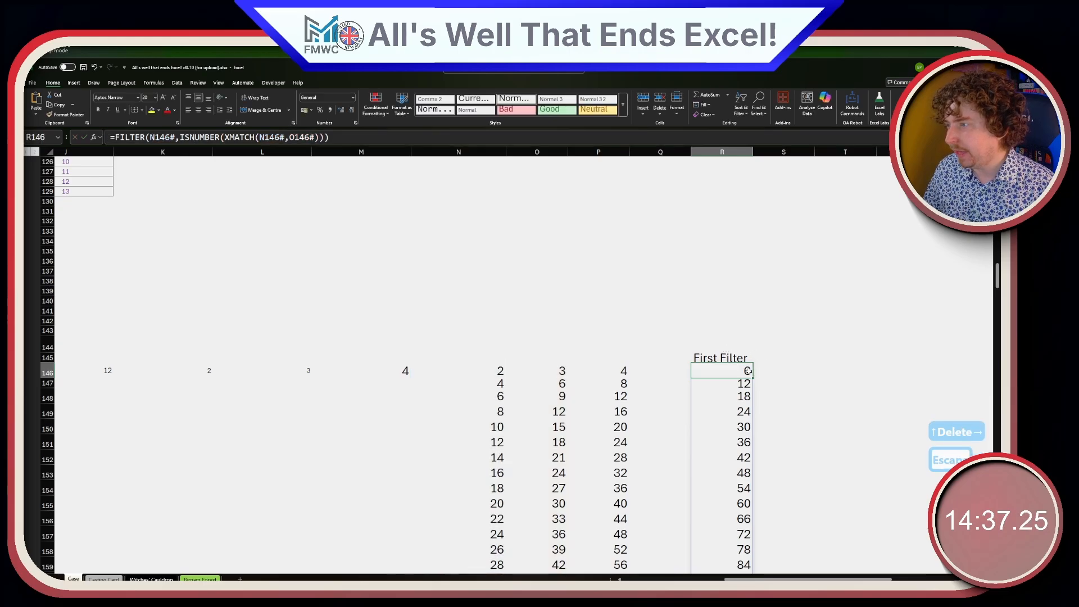
- Label cell S145 as Second Filter
{"action": "left_click", "coordinate": [760, 357]}
{"action": "type", "text": "Second Filter"}
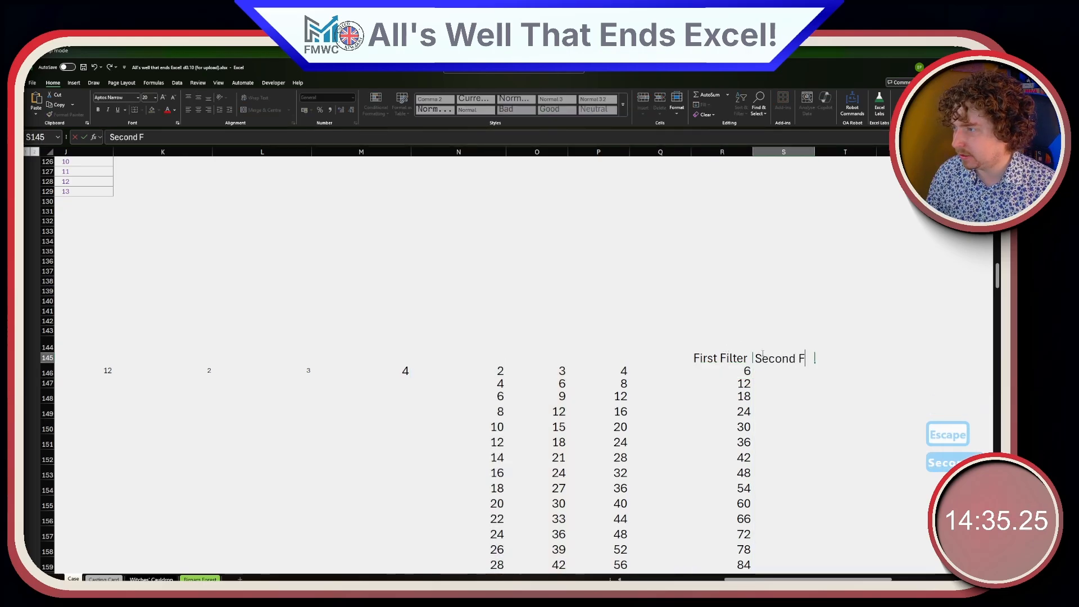
{"action": "key", "text": "Return"}
- Enter =FILTER(R146#,ISNUMBER(XMATCH(R146#,P146#))) in S146 to keep the shared years that also match the third witch
{"action": "type", "text": "=F"}
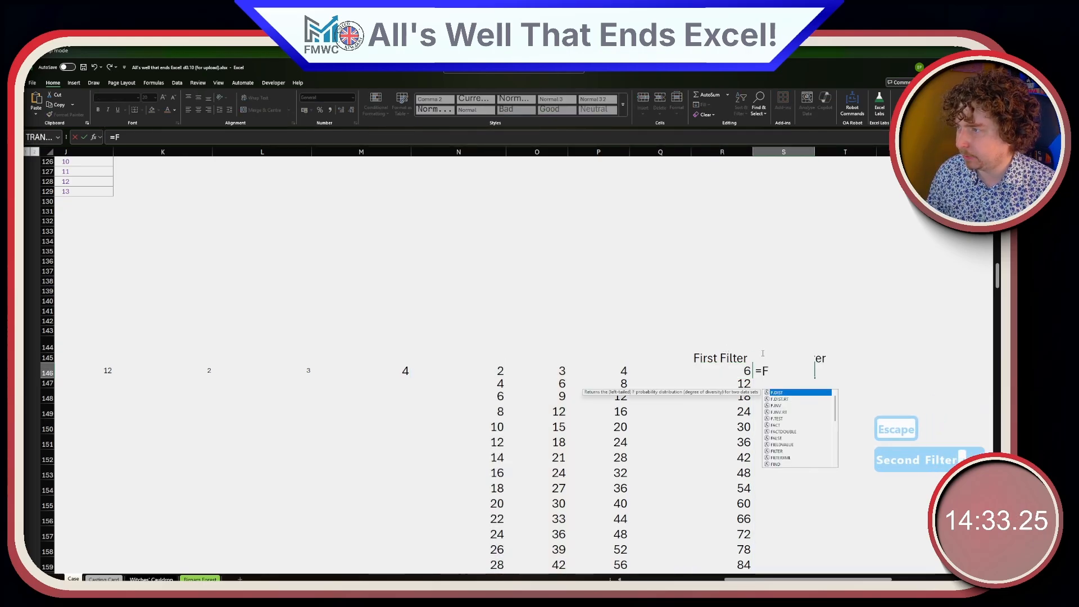
{"action": "key", "text": "Escape"}
{"action": "type", "text": "ILTER("}
{"action": "key", "text": "Left"}
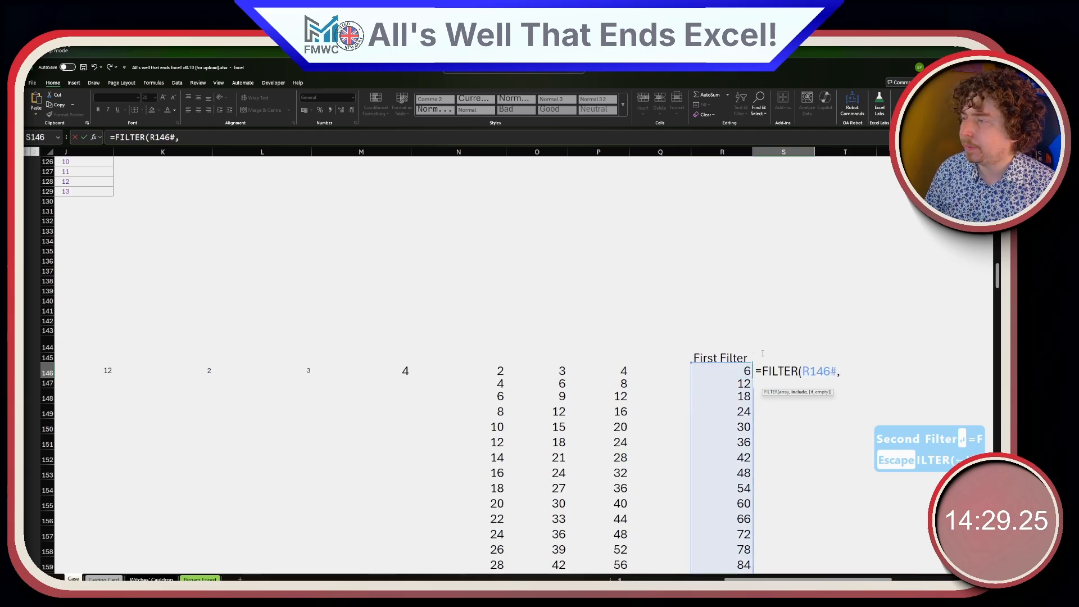
{"action": "type", "text": ",ISNUMBER(XM"}
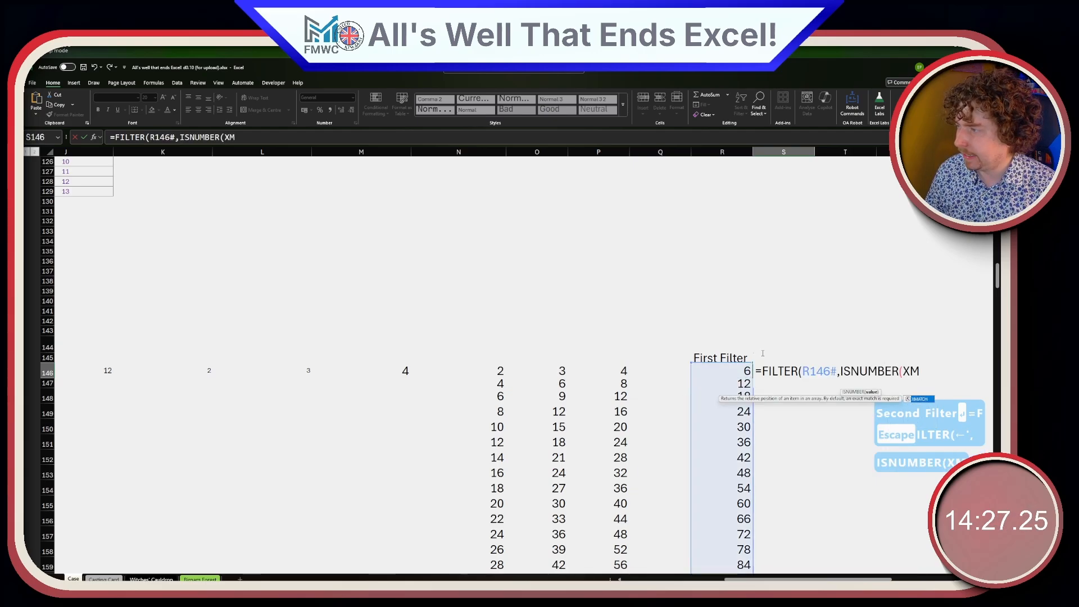
{"action": "type", "text": "ATCH("}
{"action": "key", "text": "Left"}
{"action": "type", "text": "."}
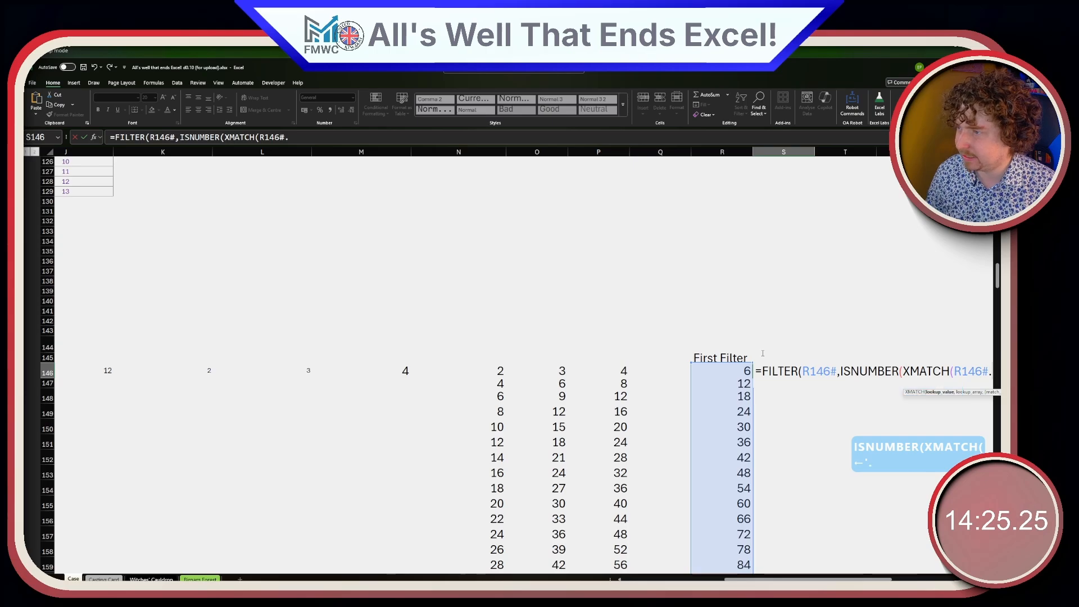
{"action": "key", "text": "Left"}
{"action": "key", "text": "Left"}
{"action": "key", "text": "Left"}
{"action": "key", "text": "ctrl+shift+Down"}
{"action": "type", "text": "))"}
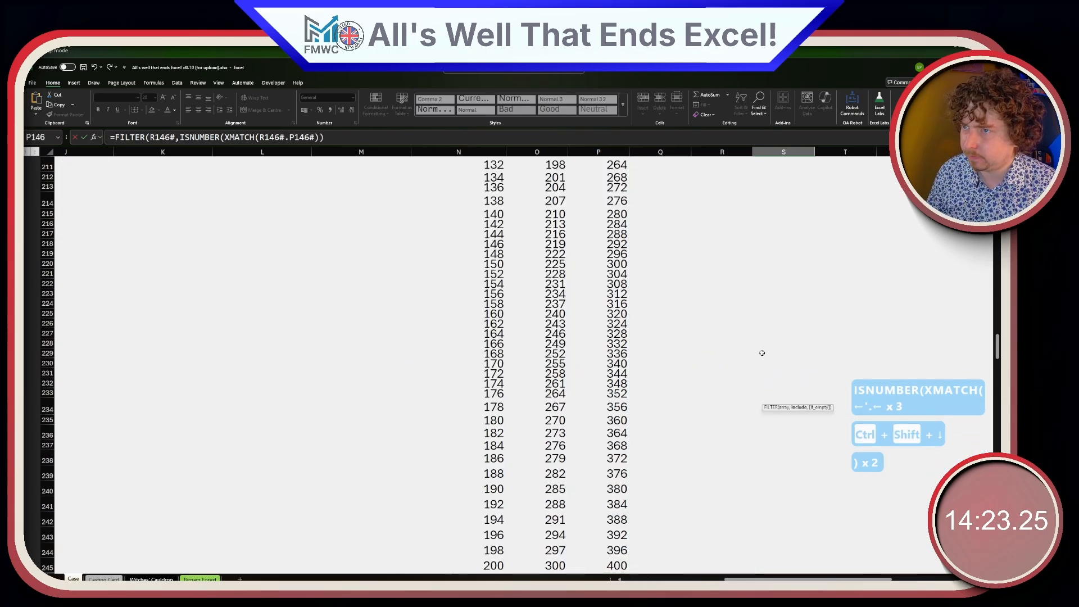
{"action": "type", "text": ")"}
{"action": "left_click", "coordinate": [282, 136]}
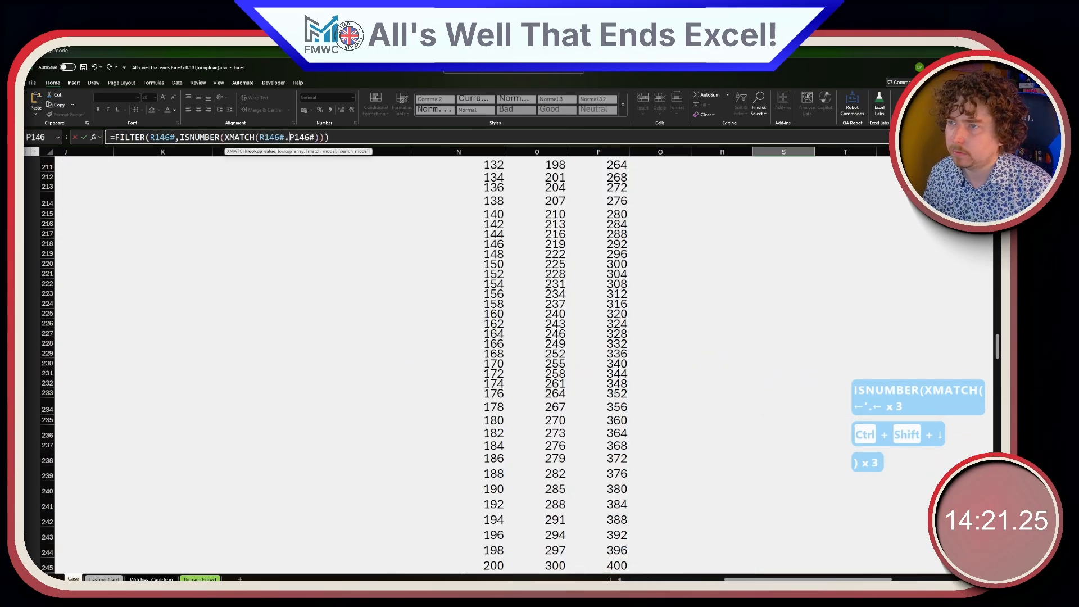
{"action": "key", "text": "BackSpace"}
{"action": "type", "text": ","}
{"action": "key", "text": "ctrl+Return"}
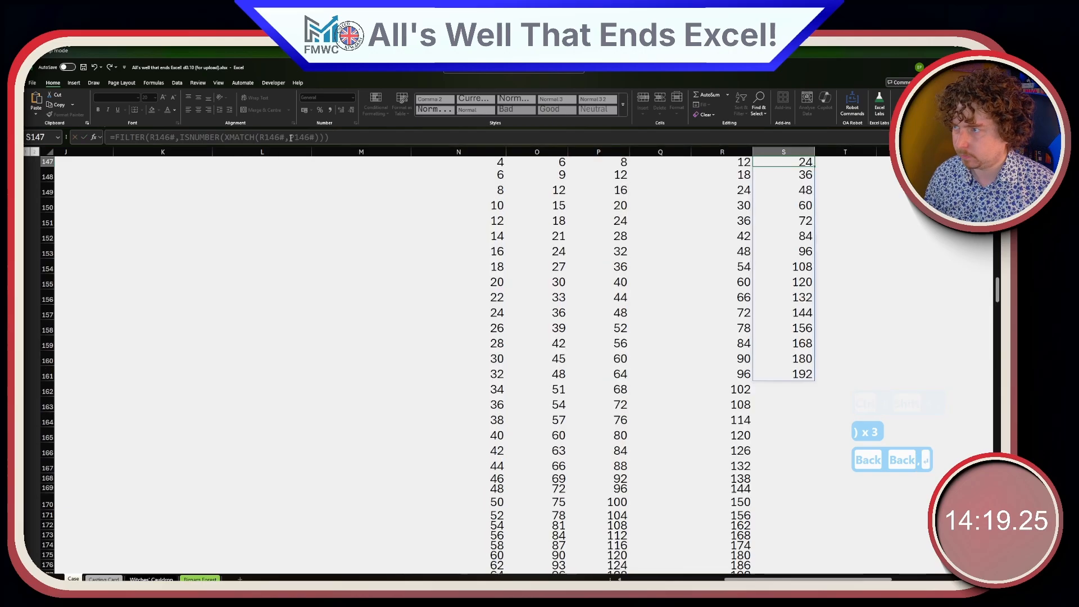
- Wrap the S146 filter in TAKE with 1 row to return only the first year all three witches share
{"action": "left_click", "coordinate": [114, 137]}
{"action": "type", "text": "TAKKE("}
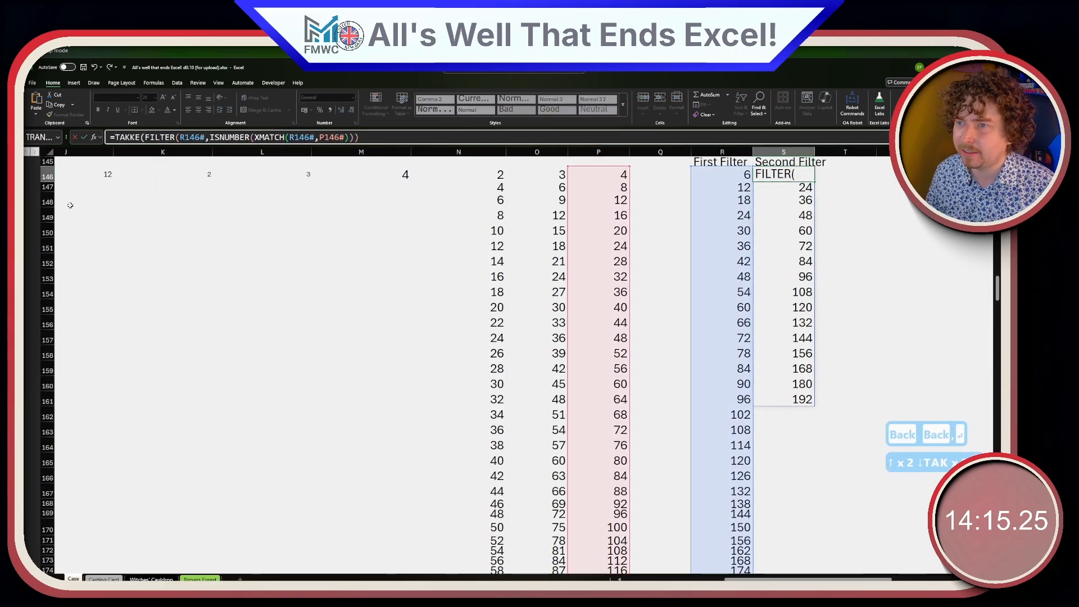
{"action": "key", "text": "BackSpace"}
{"action": "key", "text": "BackSpace"}
{"action": "key", "text": "BackSpace"}
{"action": "type", "text": "E("}
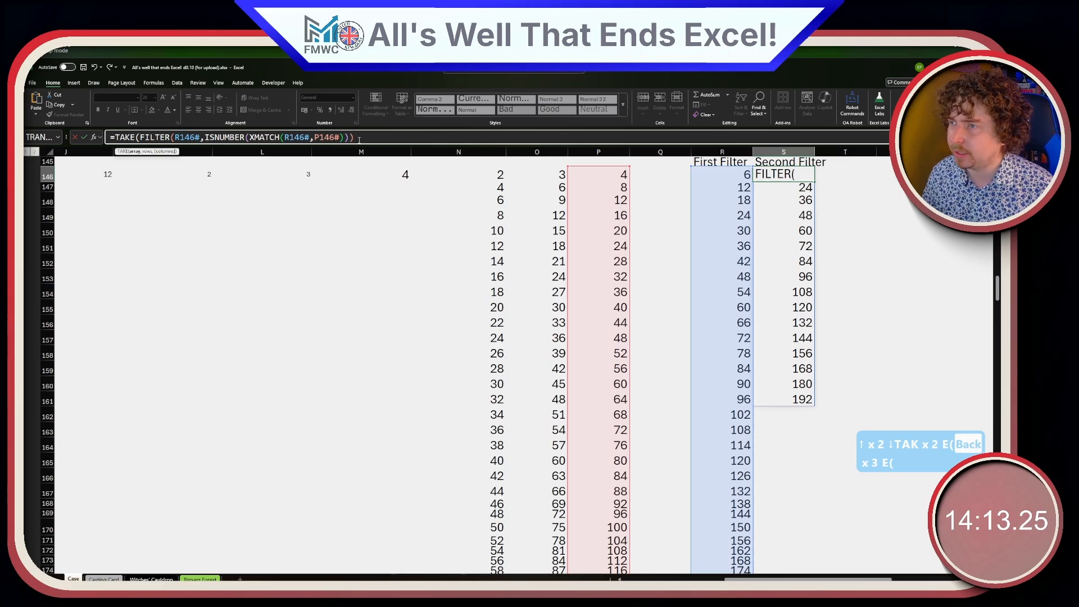
{"action": "type", "text": ",1)"}
{"action": "key", "text": "BackSpace"}
{"action": "key", "text": "Return"}
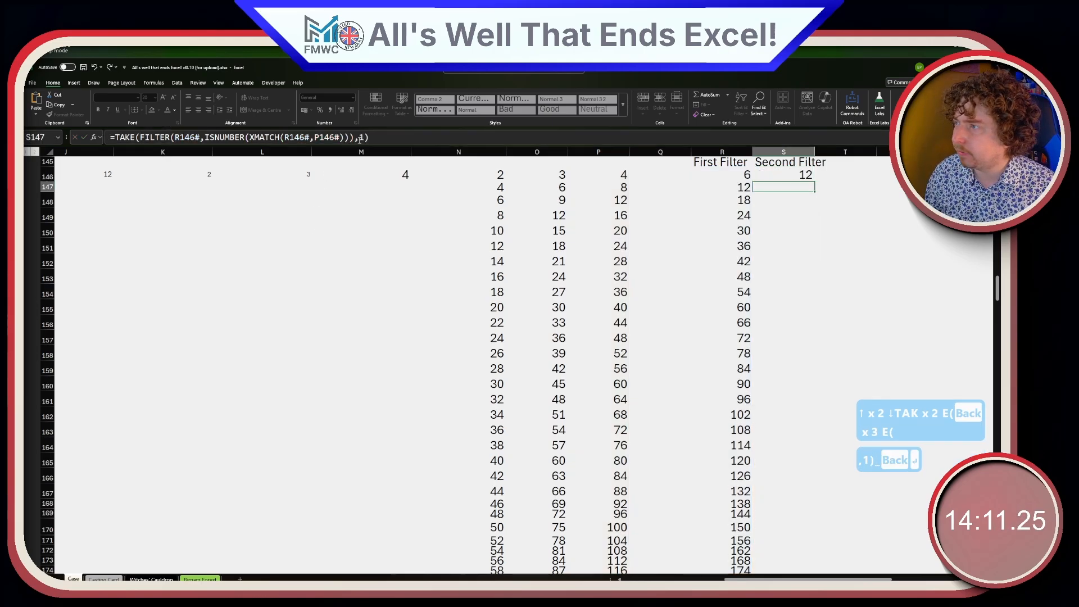
{"action": "key", "text": "Up"}
{"action": "scroll", "coordinate": [444, 321], "scroll_direction": "up", "scroll_amount": 5}
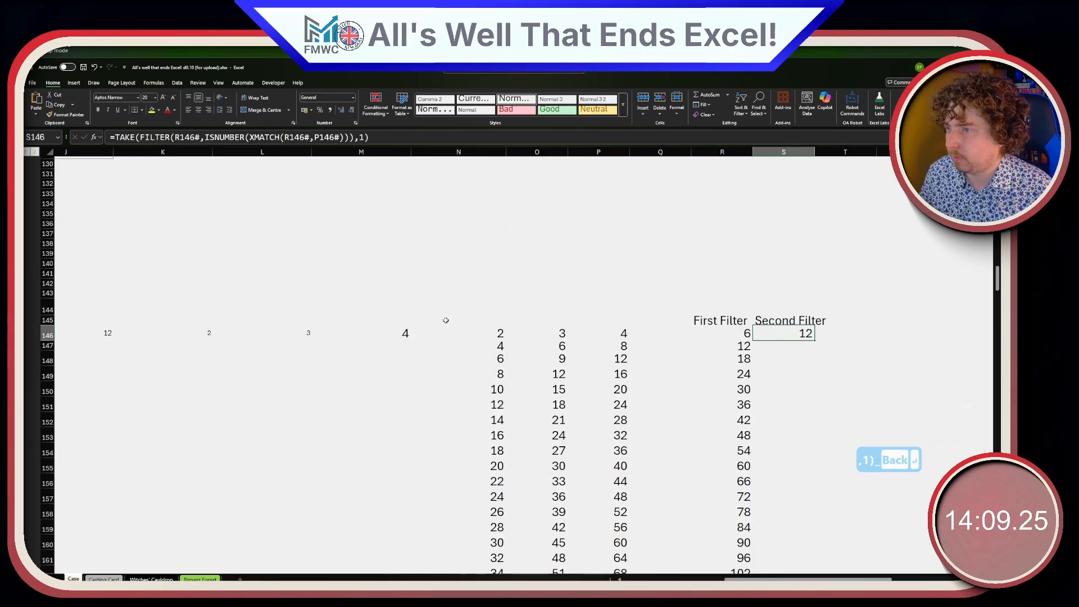
{"action": "scroll", "coordinate": [546, 384], "scroll_direction": "down", "scroll_amount": 2}
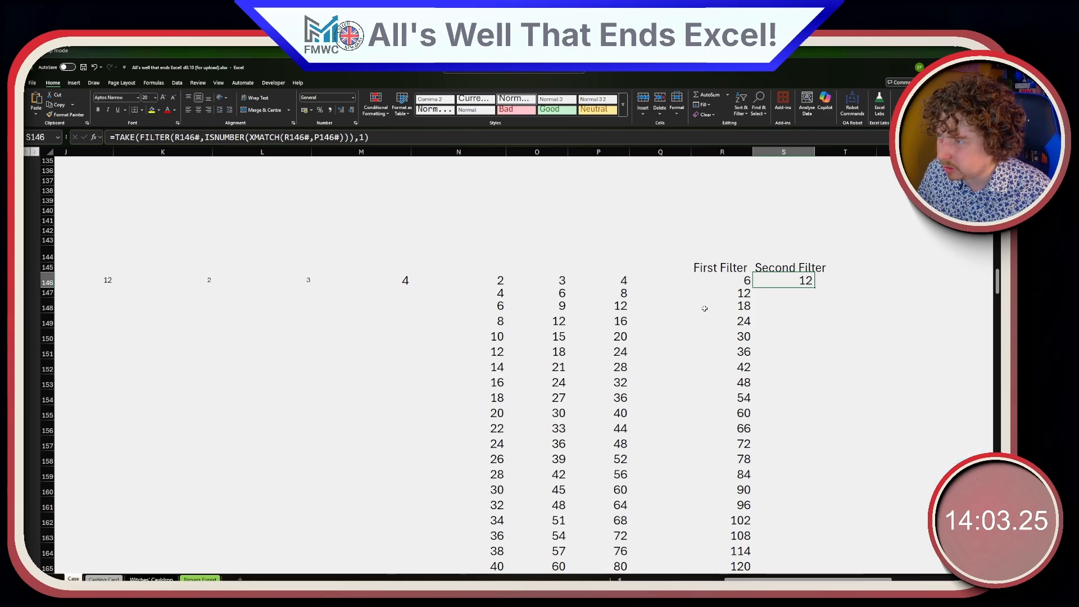
- Copy the game numbers from Example3 to 50 in B146:B167 and paste them starting at T148
{"action": "left_click", "coordinate": [785, 331]}
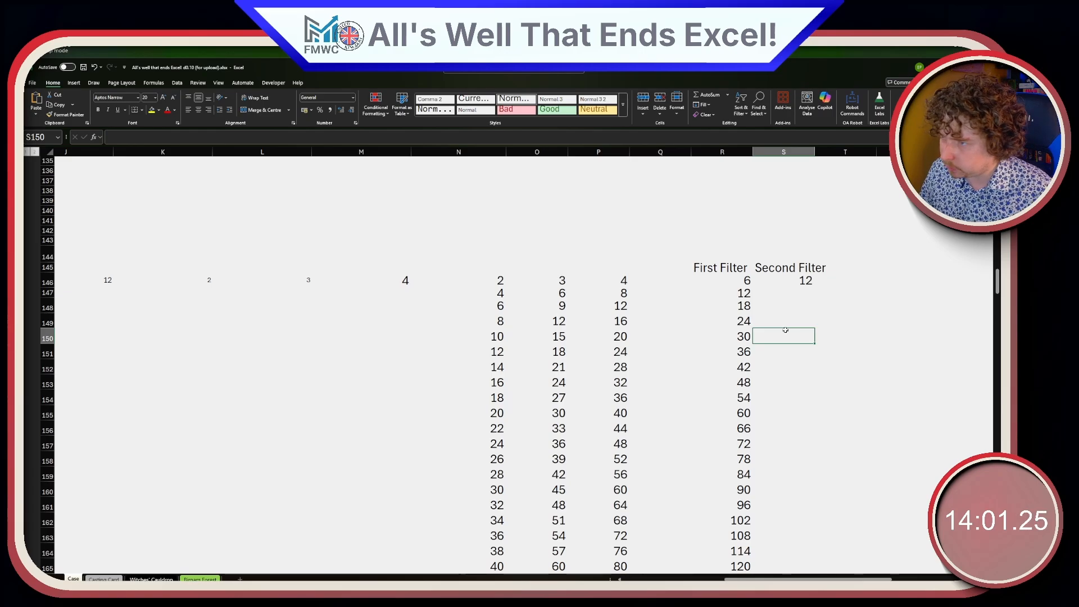
{"action": "scroll", "coordinate": [781, 560], "scroll_direction": "left", "scroll_amount": 5}
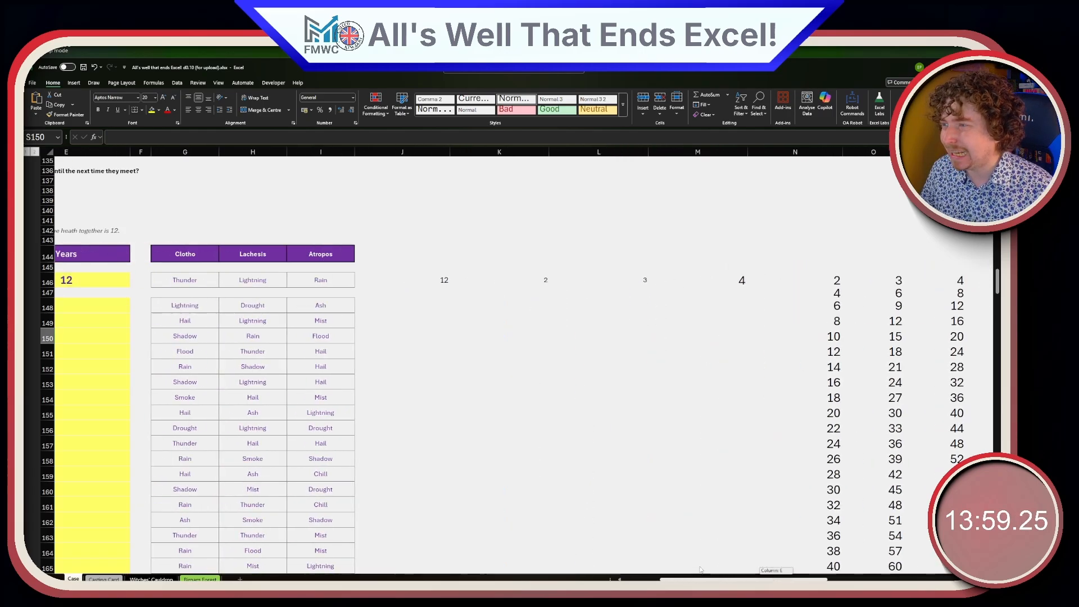
{"action": "left_click", "coordinate": [91, 280]}
{"action": "scroll", "coordinate": [100, 307], "scroll_direction": "down", "scroll_amount": 5}
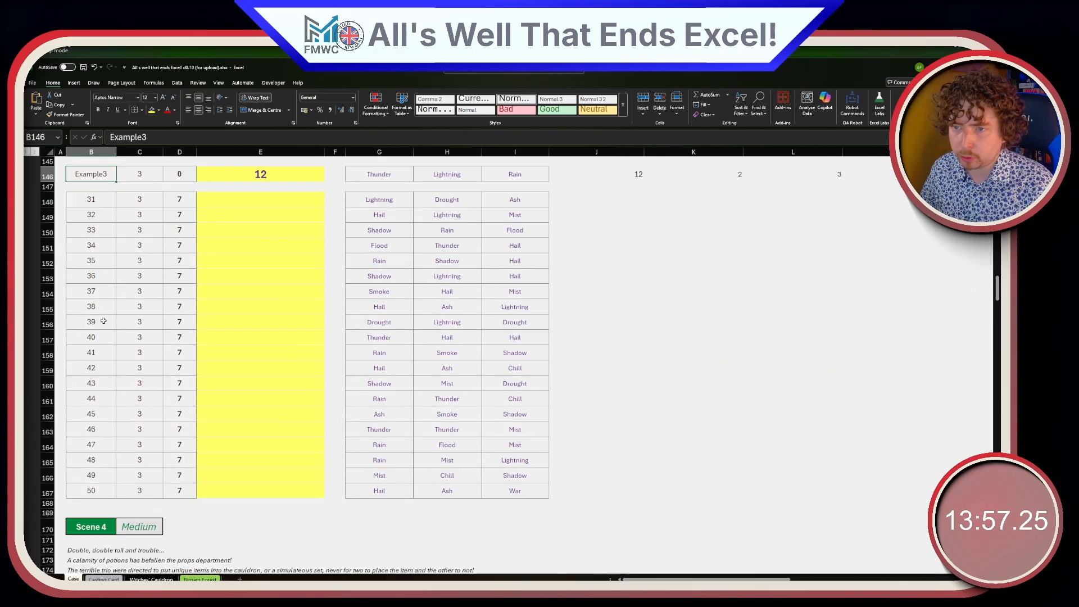
{"action": "left_click", "coordinate": [93, 439], "text": "shift"}
{"action": "scroll", "coordinate": [662, 537], "scroll_direction": "right", "scroll_amount": 6}
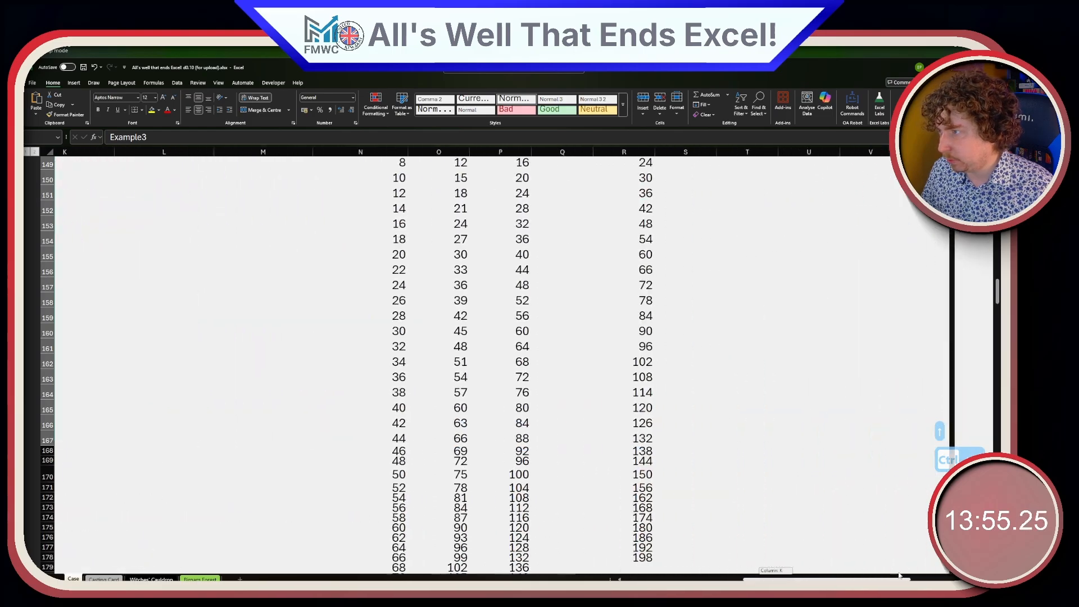
{"action": "scroll", "coordinate": [669, 405], "scroll_direction": "up", "scroll_amount": 8}
{"action": "scroll", "coordinate": [669, 405], "scroll_direction": "down", "scroll_amount": 4}
{"action": "left_click", "coordinate": [662, 307]}
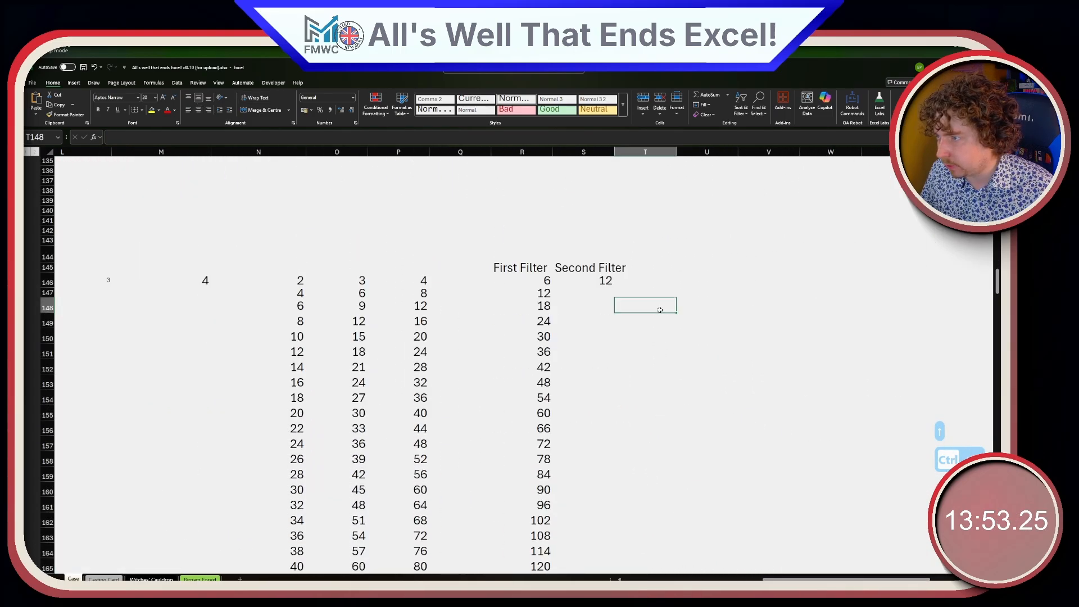
{"action": "key", "text": "ctrl+v"}
- Move the pasted game numbers 31 to 50 up one row to start at T149, directly under Example3
{"action": "left_click", "coordinate": [649, 335]}
{"action": "key", "text": "ctrl+shift+Down"}
{"action": "key", "text": "ctrl+x"}
{"action": "key", "text": "Up"}
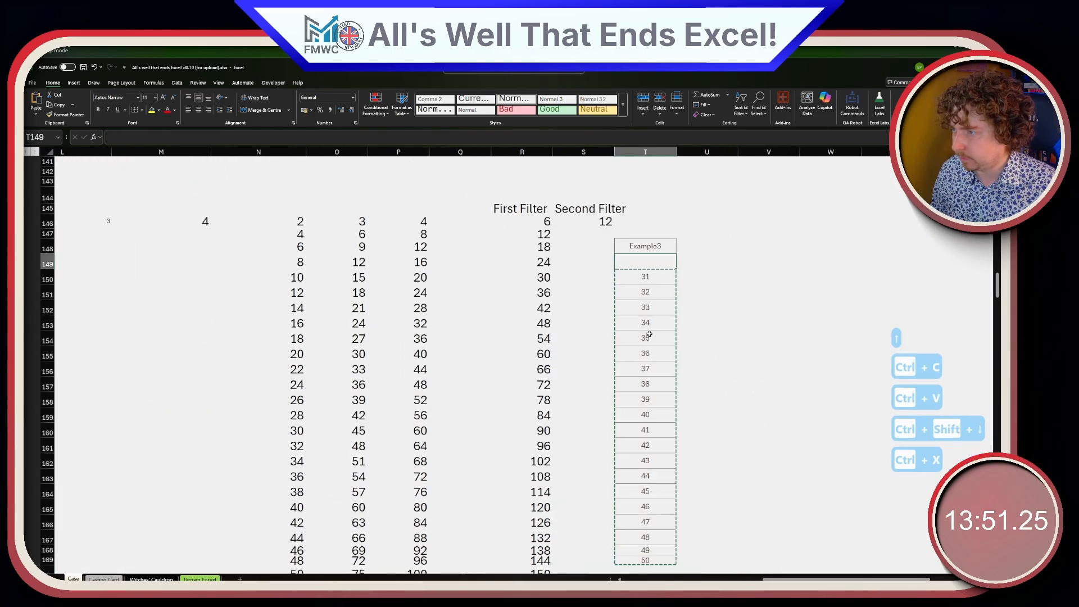
{"action": "key", "text": "ctrl+v"}
{"action": "scroll", "coordinate": [525, 302], "scroll_direction": "left", "scroll_amount": 2}
{"action": "scroll", "coordinate": [110, 217], "scroll_direction": "up", "scroll_amount": 2}
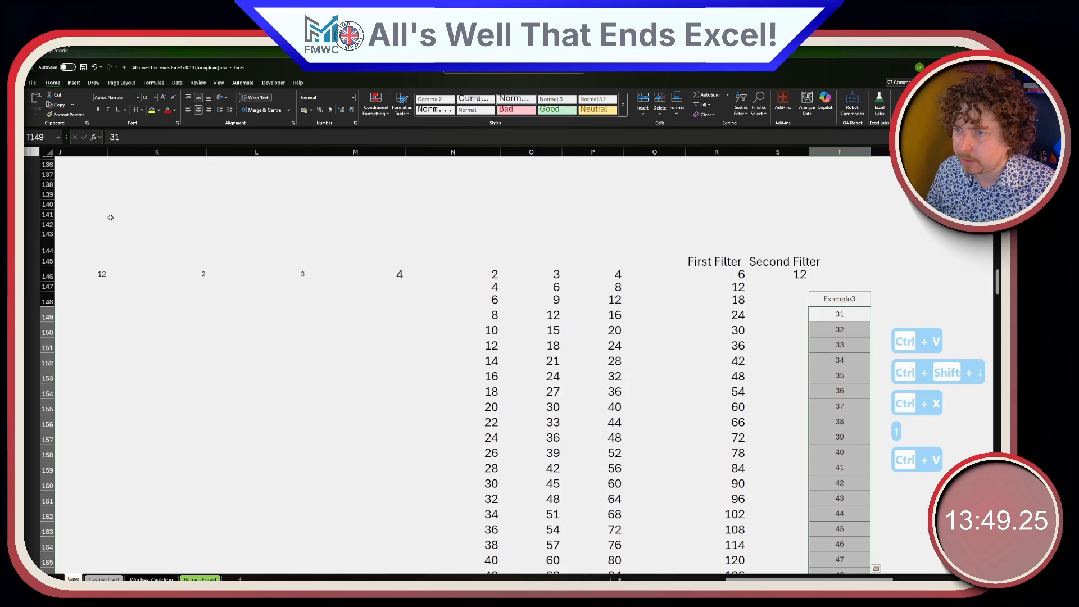
- Inspect the SEQUENCE formula in N146 and the XLOOKUP formula in K146 to see which cells they reference
{"action": "left_click", "coordinate": [180, 268]}
{"action": "left_click", "coordinate": [475, 272]}
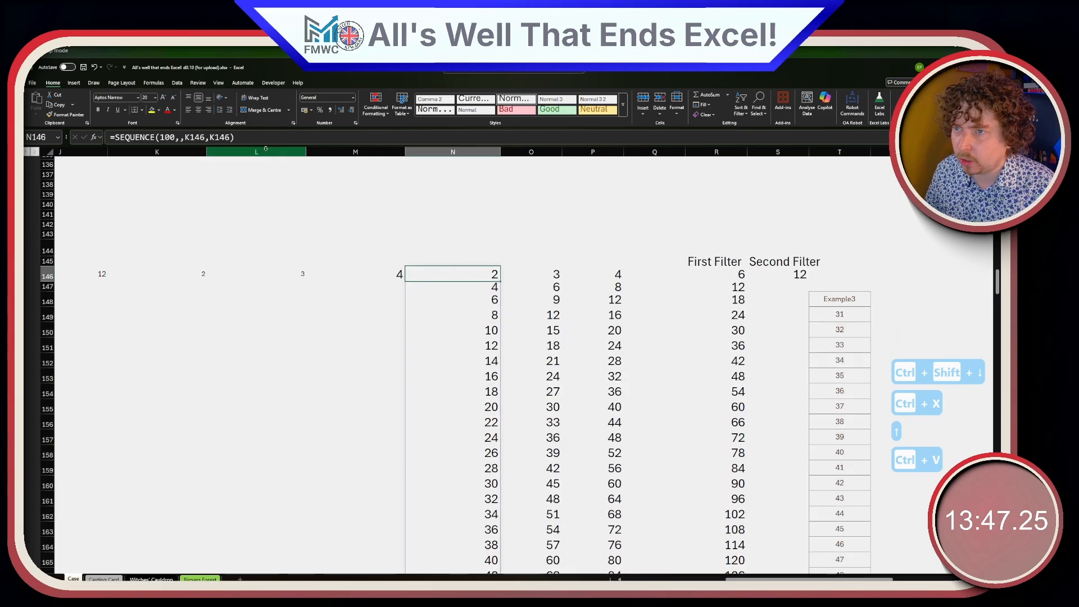
{"action": "left_click", "coordinate": [261, 137]}
{"action": "key", "text": "Return"}
{"action": "left_click", "coordinate": [183, 270]}
{"action": "left_click", "coordinate": [187, 139]}
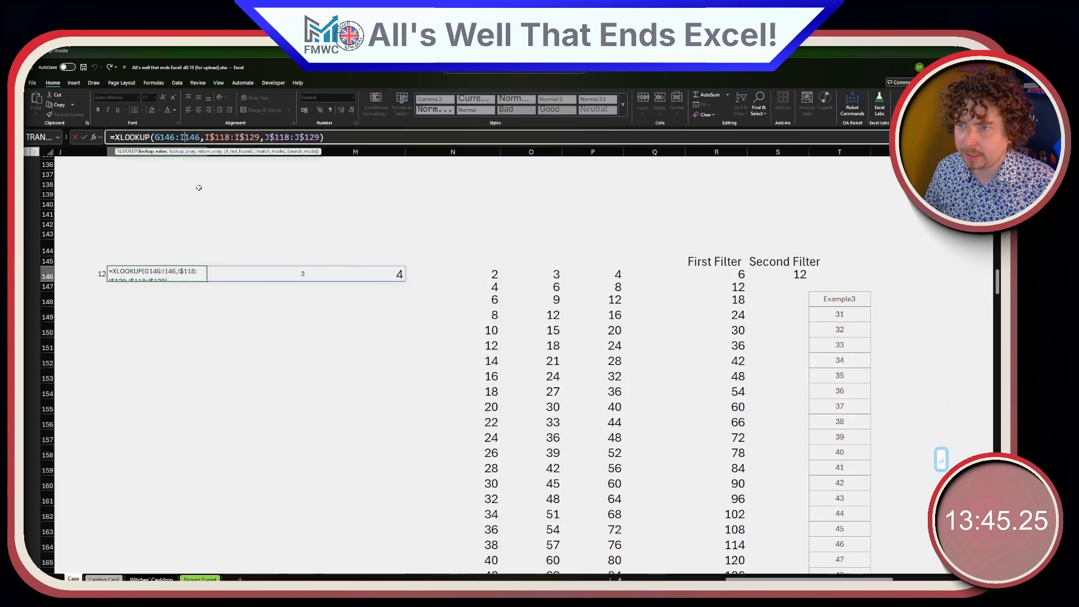
{"action": "key", "text": "Return"}
{"action": "left_click", "coordinate": [183, 254]}
{"action": "scroll", "coordinate": [344, 284], "scroll_direction": "left", "scroll_amount": 5}
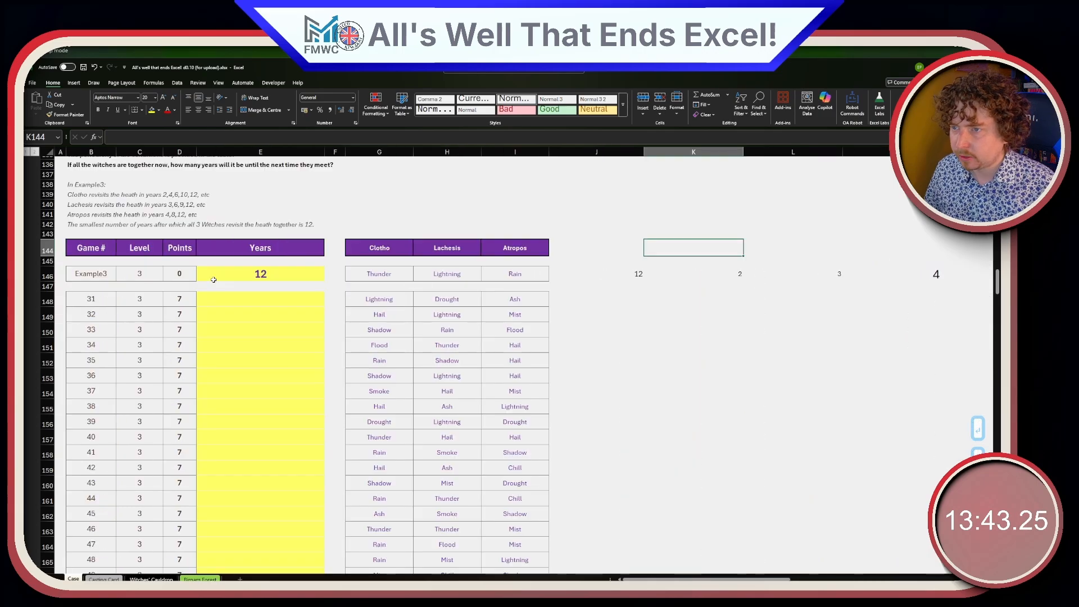
{"action": "left_click", "coordinate": [673, 260]}
{"action": "type", "text": "=X"}
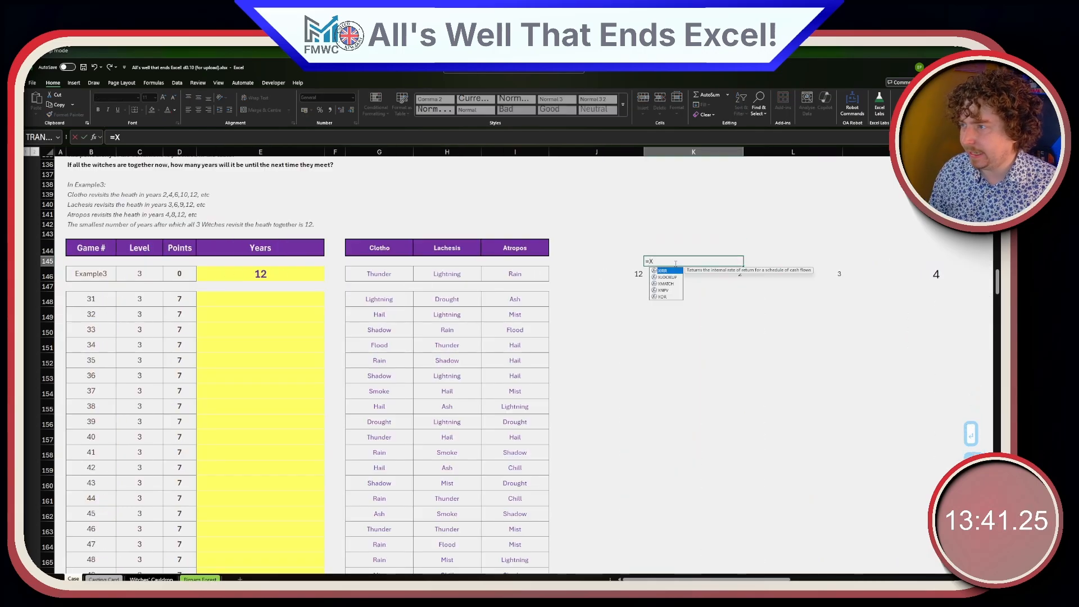
{"action": "key", "text": "Escape"}
{"action": "key", "text": "Escape"}
- Change the lookup value in K146's XLOOKUP formula to the range K145:M145
{"action": "key", "text": "Down"}
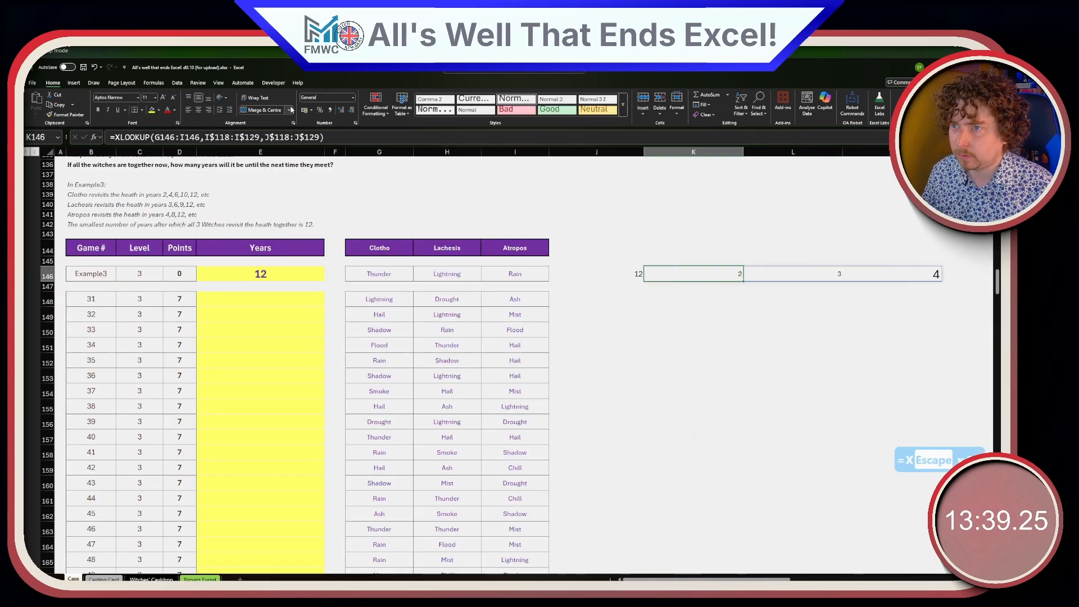
{"action": "scroll", "coordinate": [557, 231], "scroll_direction": "up", "scroll_amount": 2}
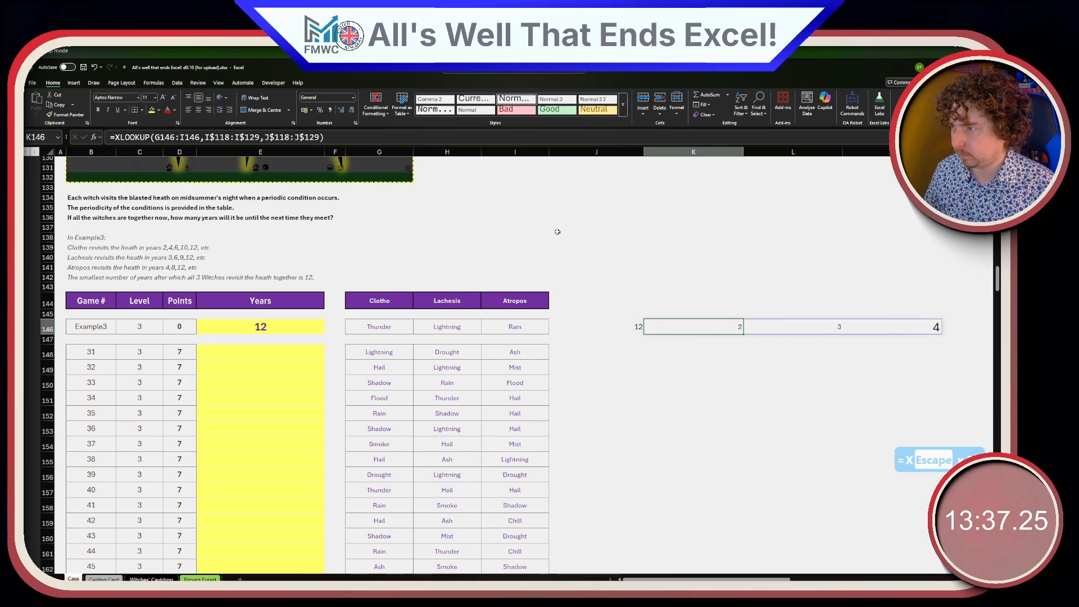
{"action": "left_click", "coordinate": [365, 141]}
{"action": "left_click_drag", "start_coordinate": [538, 319], "coordinate": [876, 311]}
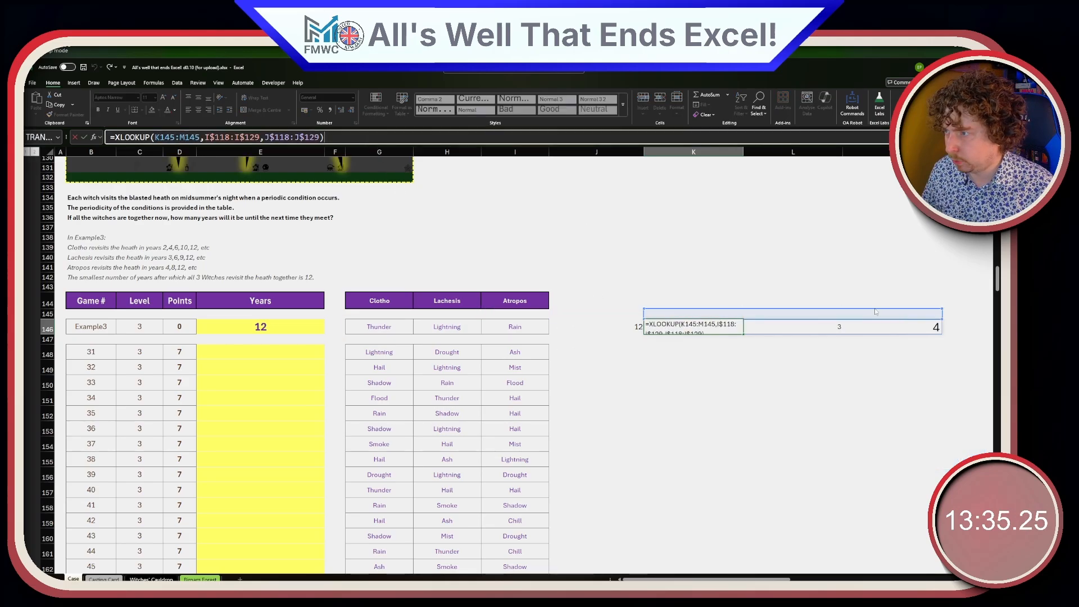
- In K145, enter an XLOOKUP that finds K144 in B146:B167 and returns the matching row of G146:I167
{"action": "left_click", "coordinate": [678, 313]}
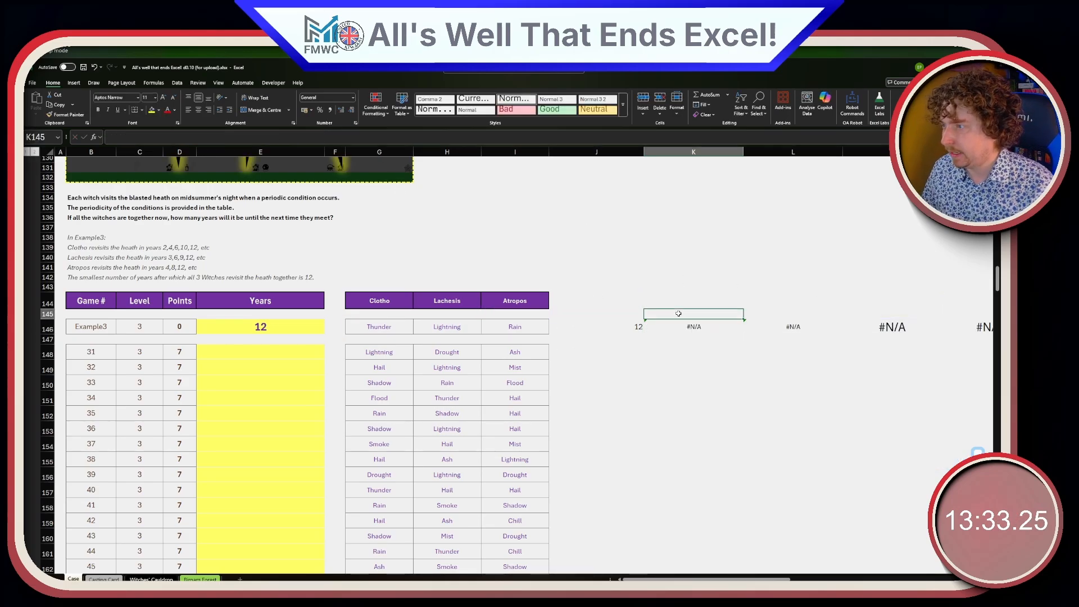
{"action": "type", "text": "=xlo"}
{"action": "key", "text": "Tab"}
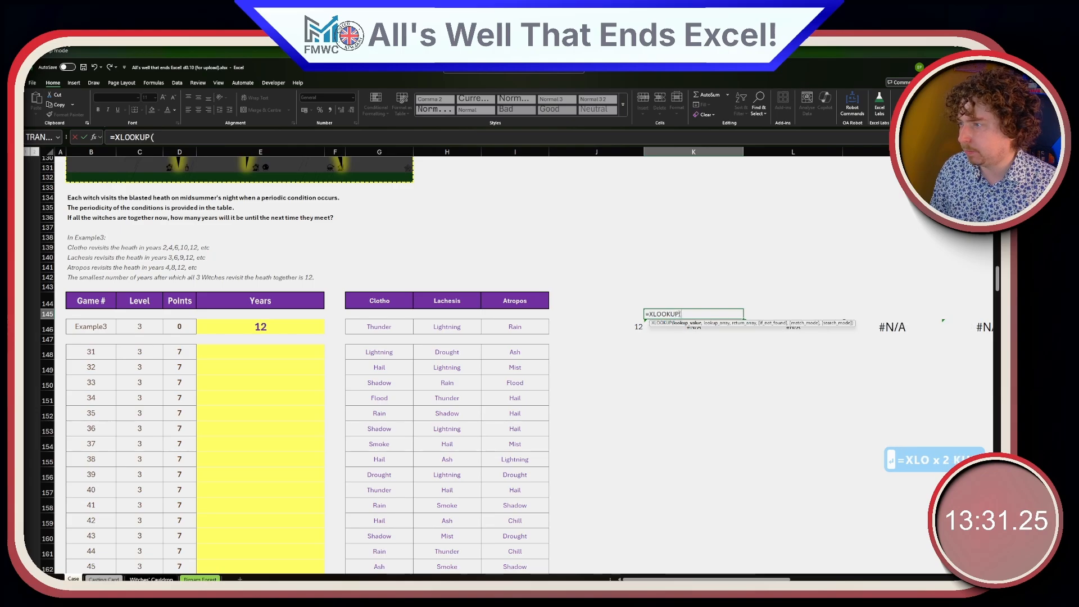
{"action": "key", "text": "Up"}
{"action": "type", "text": ","}
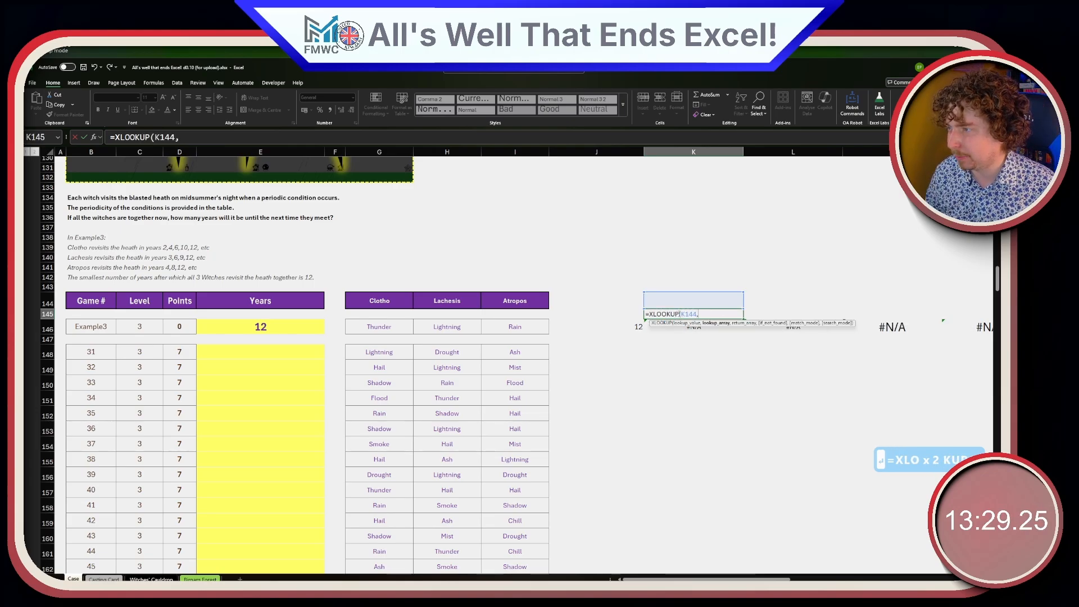
{"action": "left_click", "coordinate": [87, 328]}
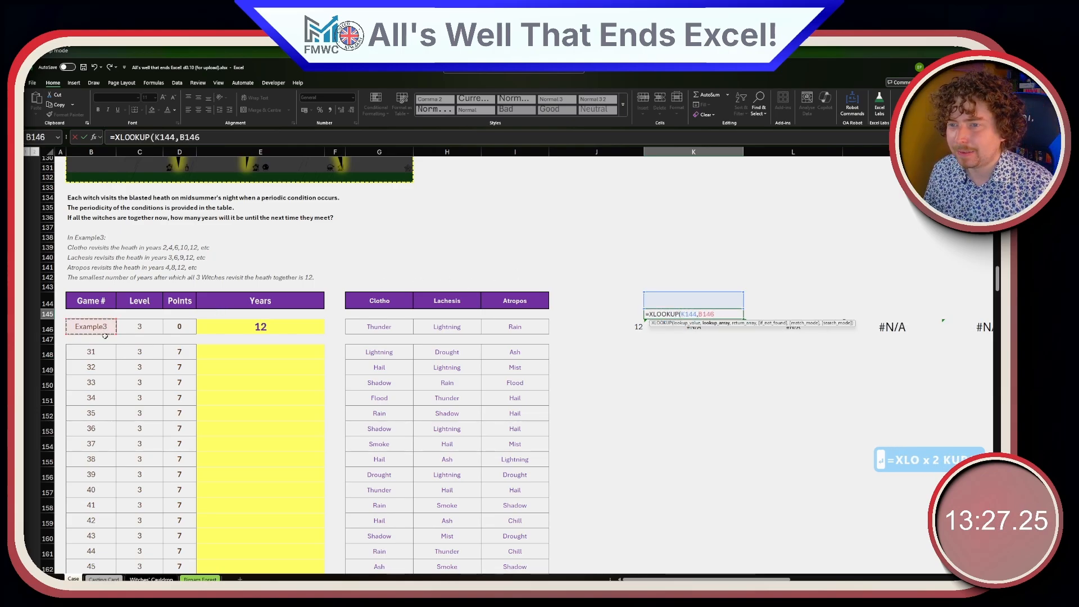
{"action": "scroll", "coordinate": [105, 325], "scroll_direction": "down", "scroll_amount": 9}
{"action": "scroll", "coordinate": [101, 399], "scroll_direction": "up", "scroll_amount": 1}
{"action": "left_click", "coordinate": [102, 379], "text": "shift"}
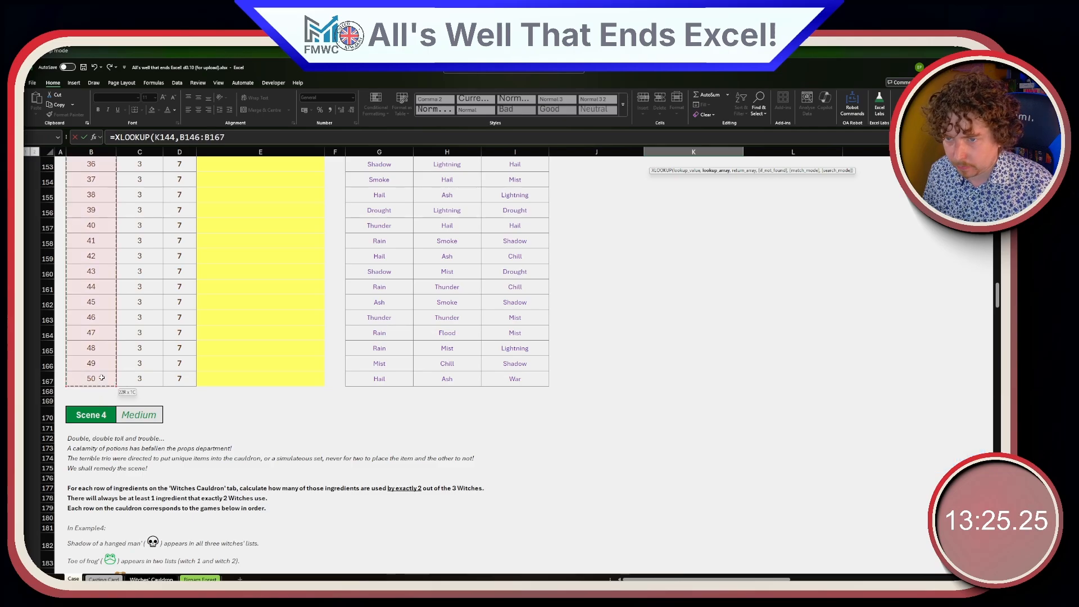
{"action": "scroll", "coordinate": [225, 407], "scroll_direction": "up", "scroll_amount": 4}
{"action": "type", "text": ","}
{"action": "scroll", "coordinate": [370, 316], "scroll_direction": "up", "scroll_amount": 4}
{"action": "left_click_drag", "start_coordinate": [379, 326], "coordinate": [521, 304]}
{"action": "key", "text": "Return"}
- Enter Example3 in K144 as the game identifier for the lookup
{"action": "key", "text": "Up"}
{"action": "key", "text": "Up"}
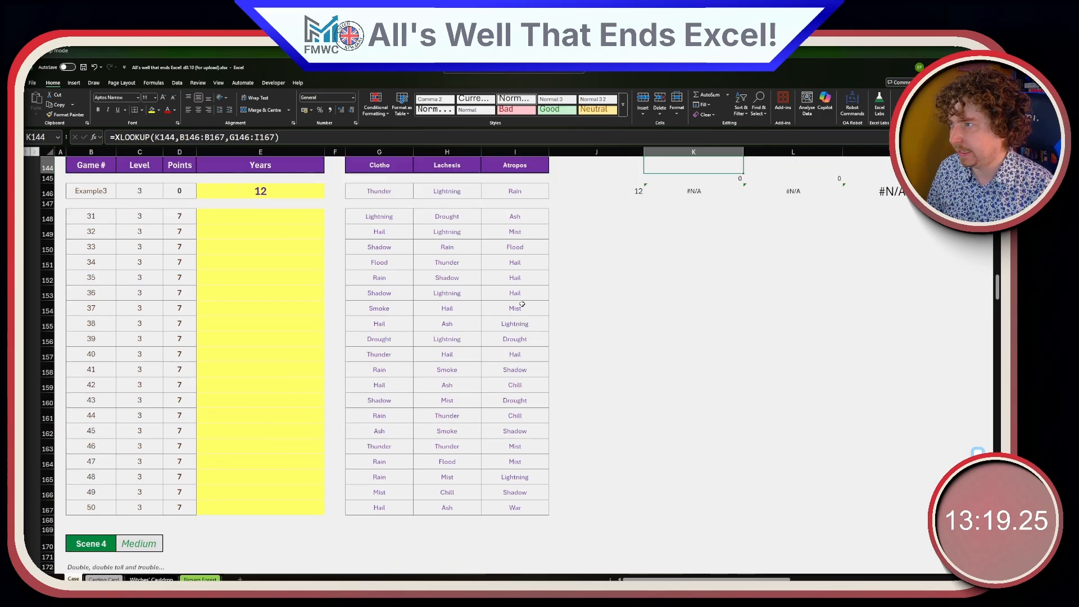
{"action": "type", "text": "Example3"}
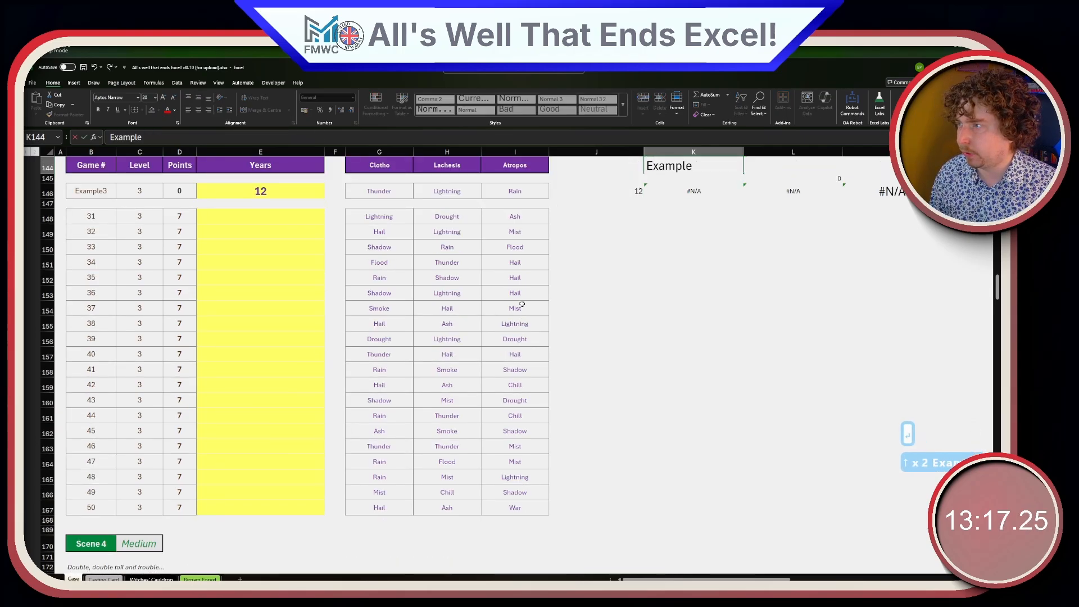
{"action": "key", "text": "Return"}
{"action": "key", "text": "Up"}
{"action": "key", "text": "Right"}
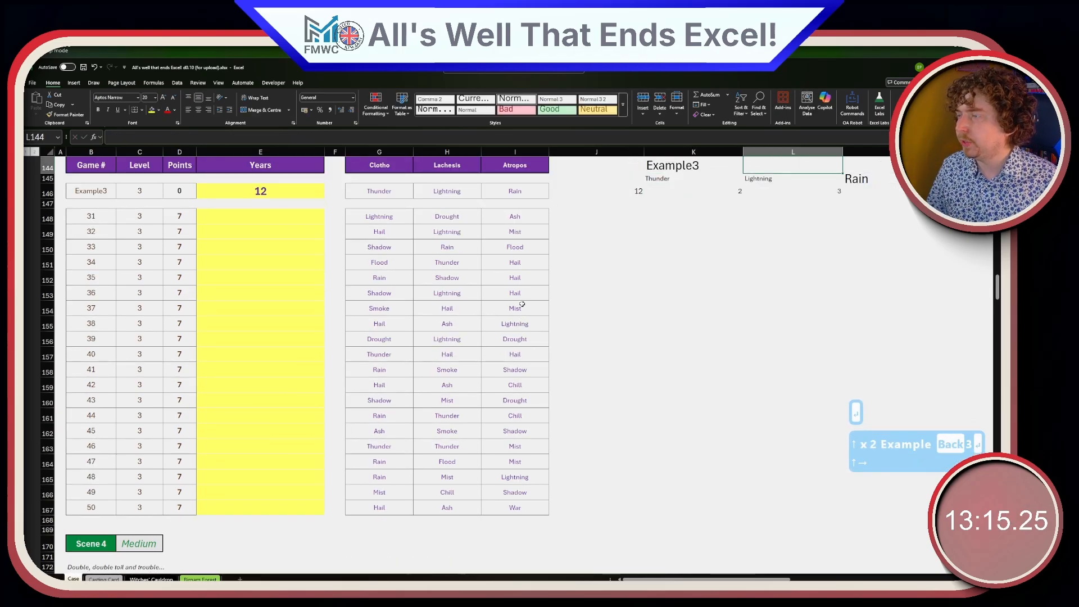
- Change the game identifier in K144 to 31 and check the Second Filter result for it
{"action": "left_click", "coordinate": [688, 164]}
{"action": "scroll", "coordinate": [683, 185], "scroll_direction": "up", "scroll_amount": 5}
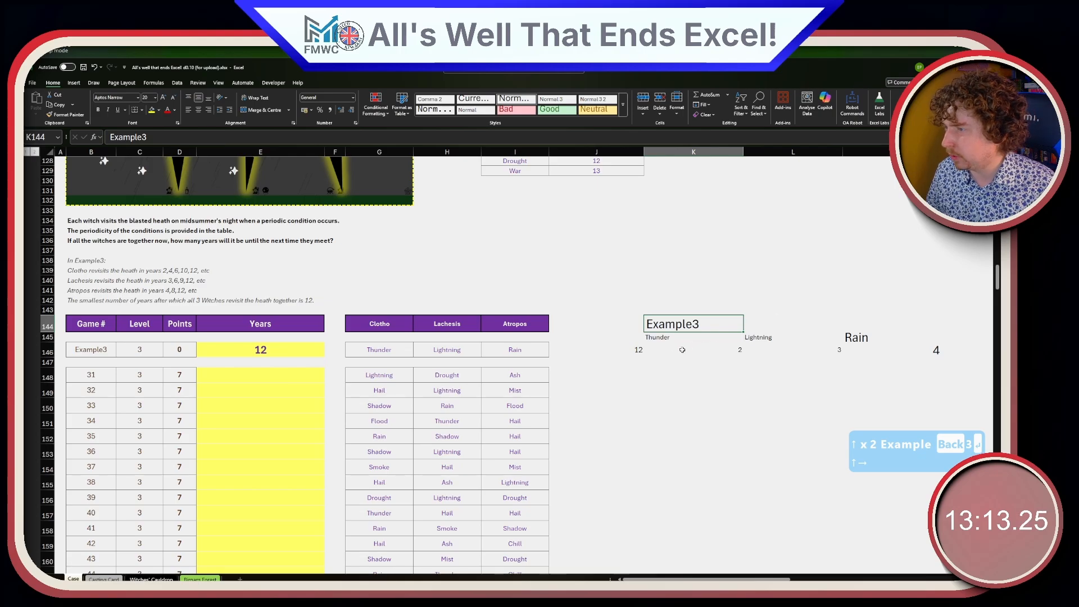
{"action": "type", "text": "31"}
{"action": "key", "text": "Return"}
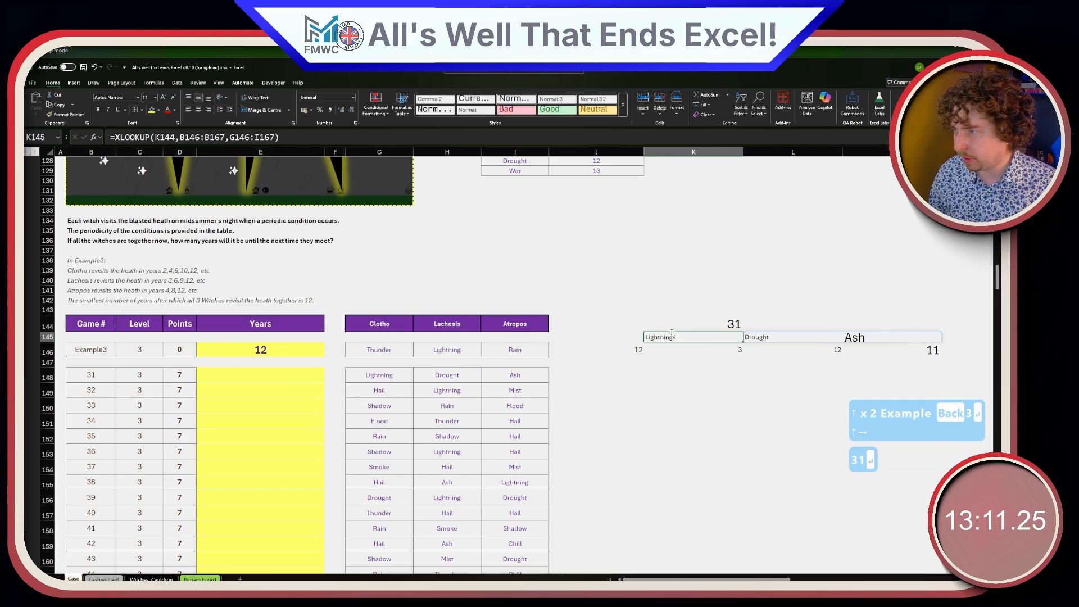
{"action": "left_click_drag", "start_coordinate": [745, 579], "coordinate": [873, 579]}
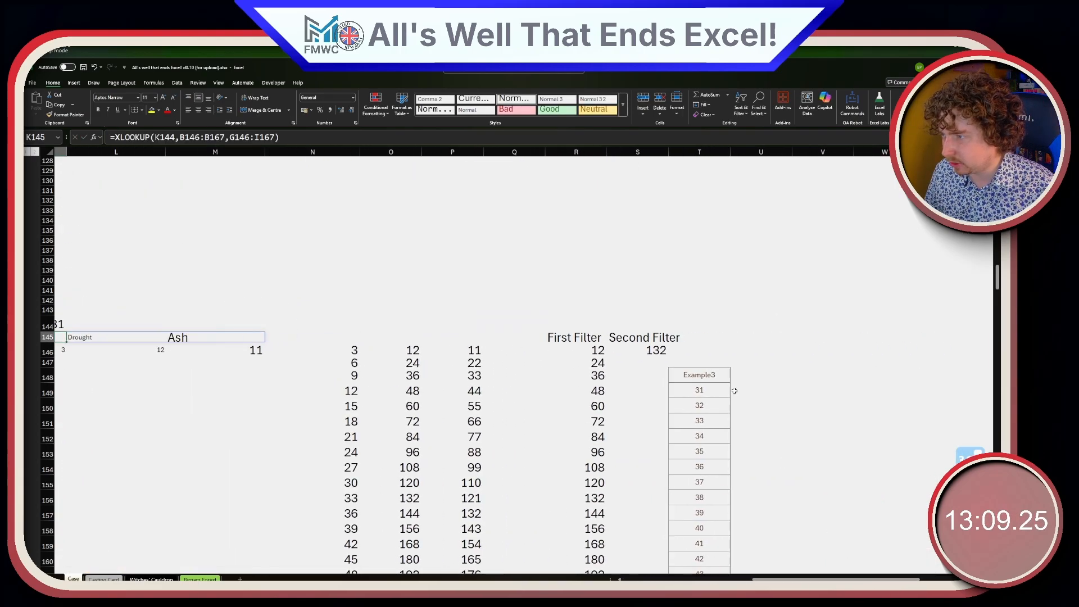
{"action": "left_click", "coordinate": [641, 350]}
{"action": "scroll", "coordinate": [764, 528], "scroll_direction": "up", "scroll_amount": 2}
{"action": "left_click_drag", "start_coordinate": [780, 579], "coordinate": [646, 557]}
{"action": "left_click", "coordinate": [645, 551]}
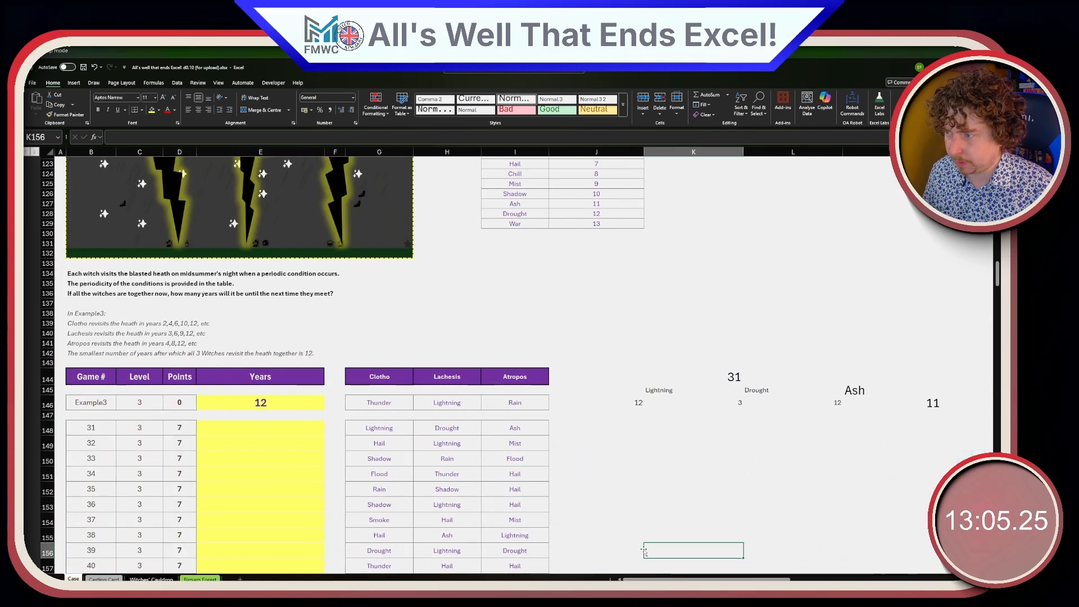
- Fill the J146:K146 formulas down to row 148 and point K148's lookup at game 31's conditions in G148:I148
{"action": "left_click_drag", "start_coordinate": [625, 400], "coordinate": [747, 438]}
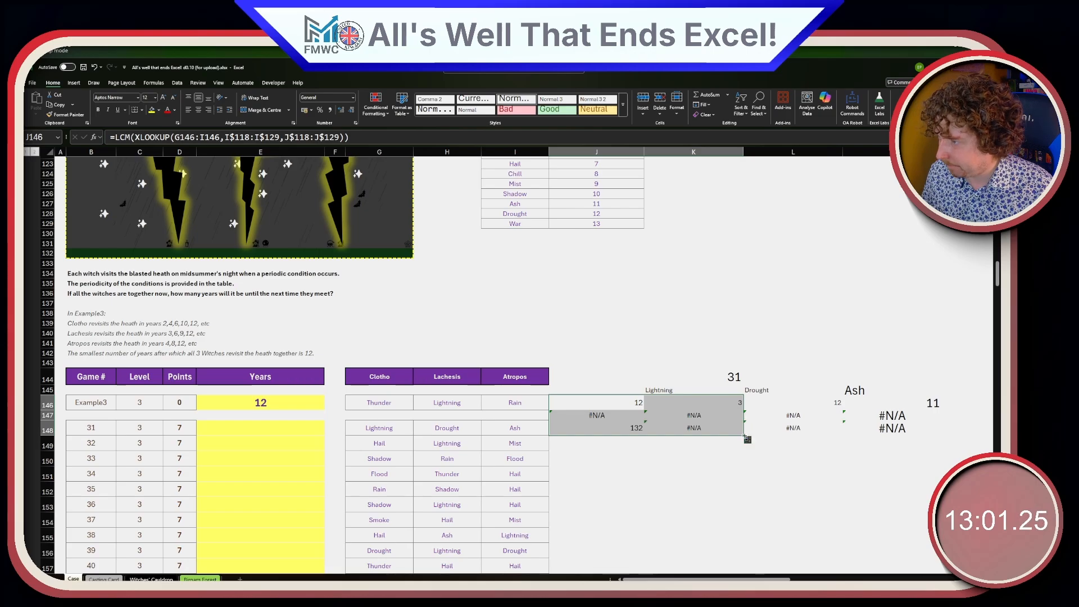
{"action": "key", "text": "Right"}
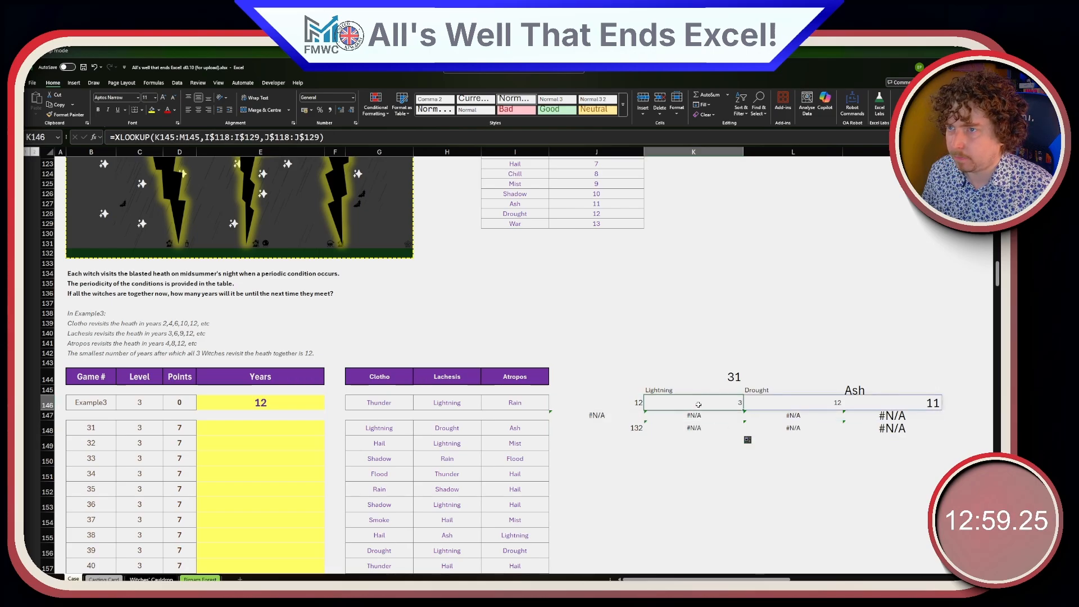
{"action": "key", "text": "Down"}
{"action": "key", "text": "Down"}
{"action": "left_click", "coordinate": [389, 132]}
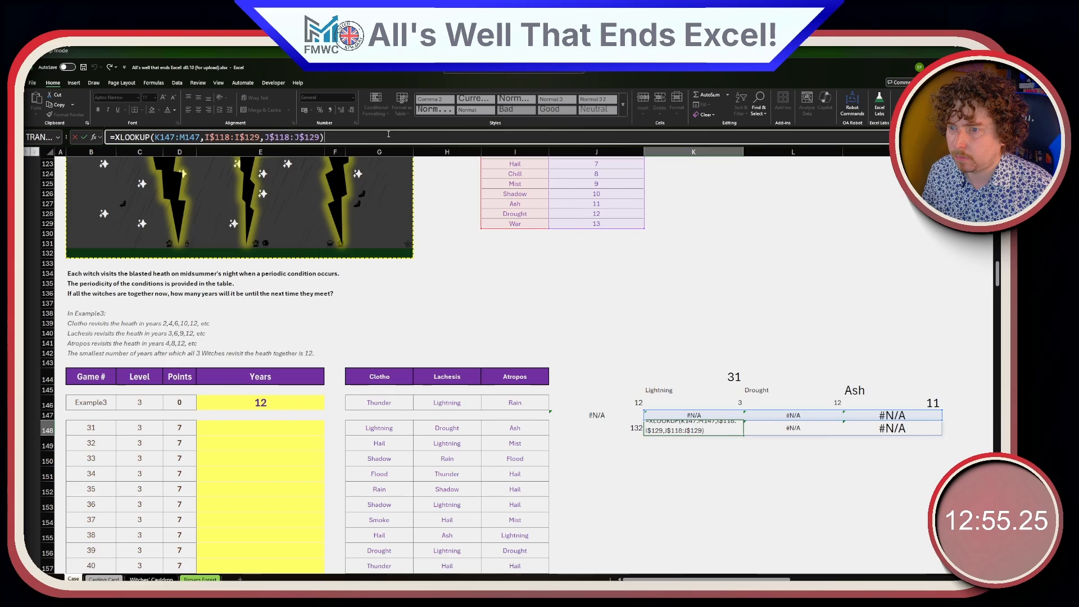
{"action": "key", "text": "Escape"}
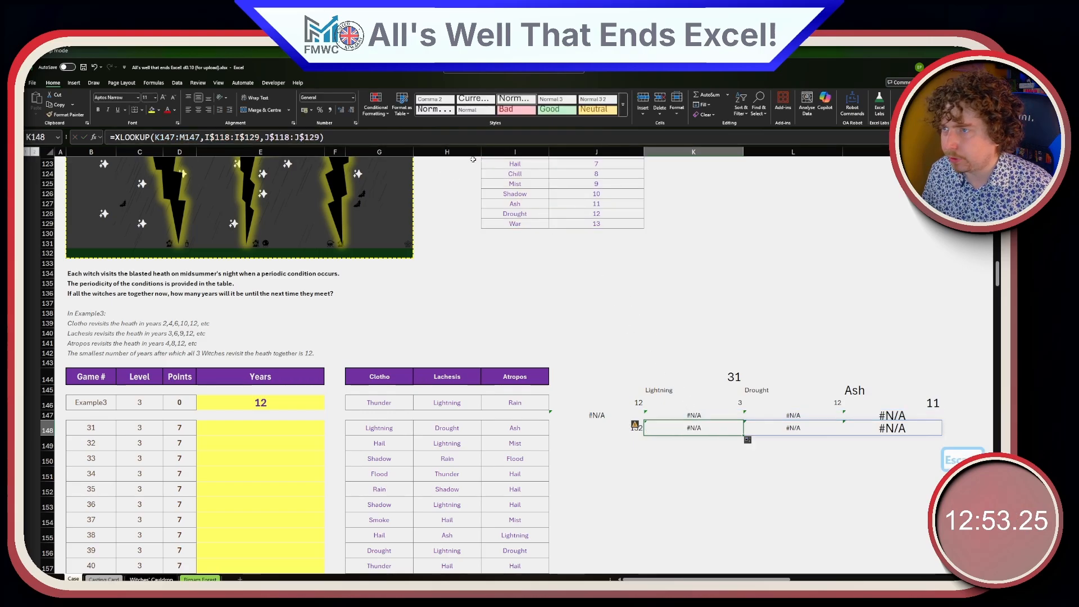
{"action": "key", "text": "F2"}
{"action": "left_click_drag", "start_coordinate": [687, 408], "coordinate": [389, 421]}
{"action": "key", "text": "Return"}
- Fill the LCM formula from J148 down to J167 for games 31 to 50
{"action": "left_click", "coordinate": [632, 428]}
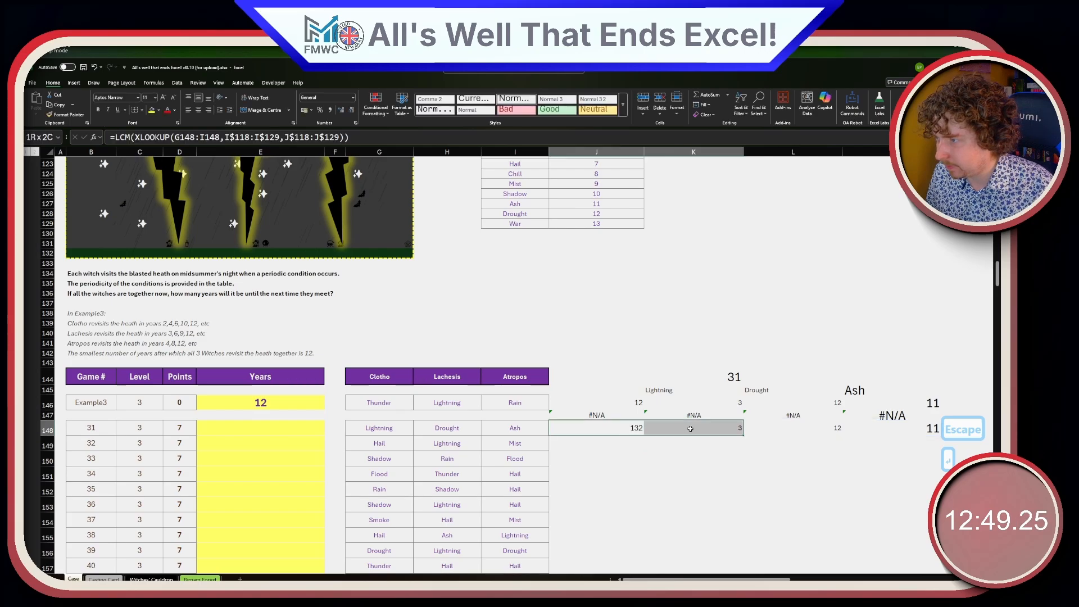
{"action": "left_click_drag", "start_coordinate": [645, 434], "coordinate": [585, 366]}
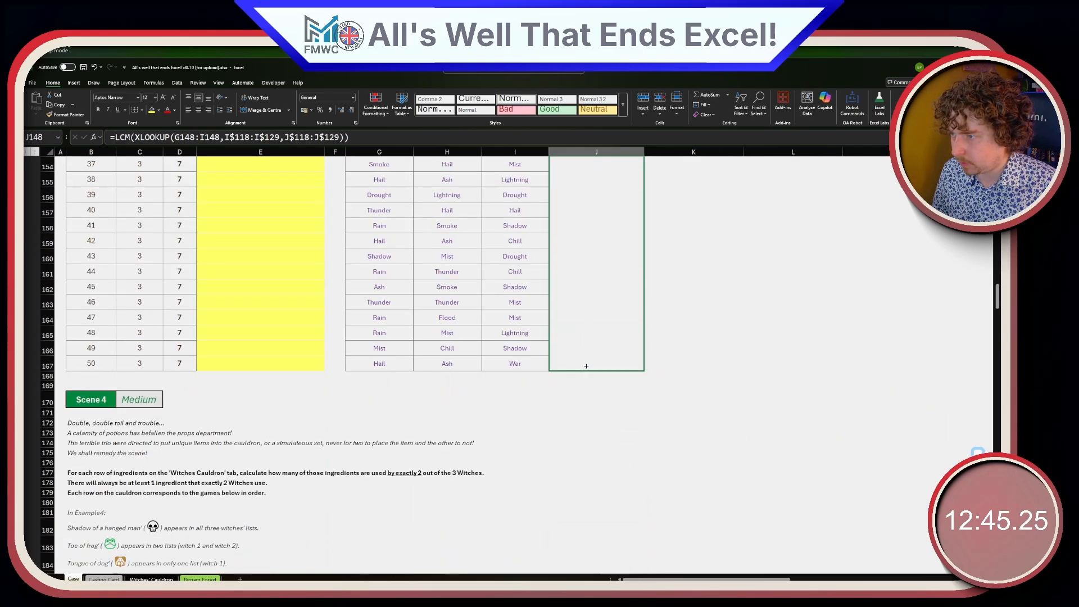
{"action": "scroll", "coordinate": [454, 362], "scroll_direction": "up", "scroll_amount": 6}
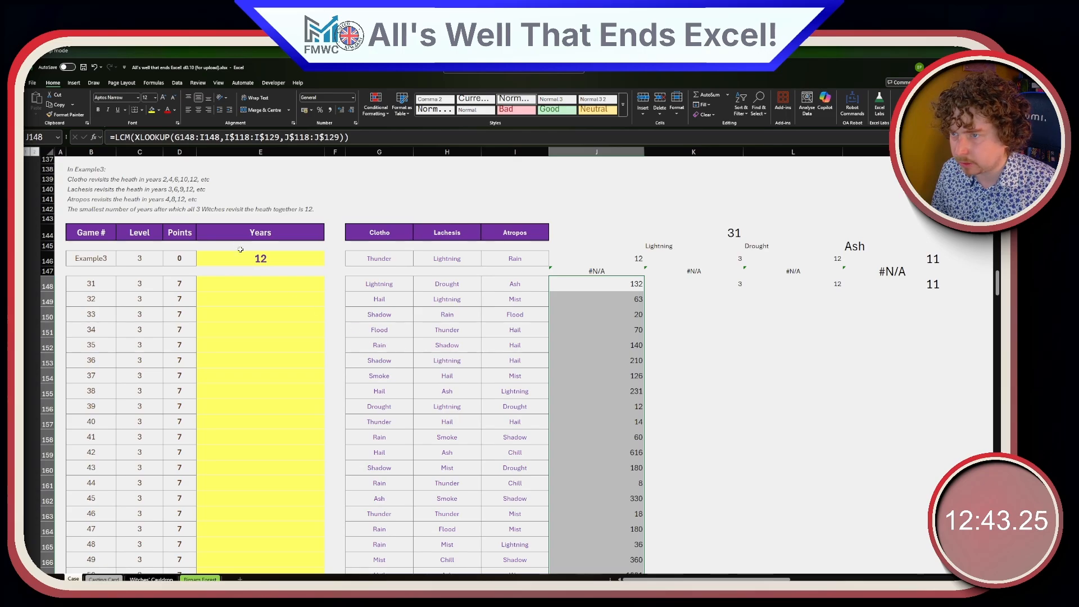
- Enter =J148:J167 in E148 to fill the Years answers for games 31 to 50
{"action": "left_click", "coordinate": [263, 279]}
{"action": "type", "text": "="}
{"action": "key", "text": "Right"}
{"action": "key", "text": "Right"}
{"action": "key", "text": "Right"}
{"action": "key", "text": "Right"}
{"action": "key", "text": "Right"}
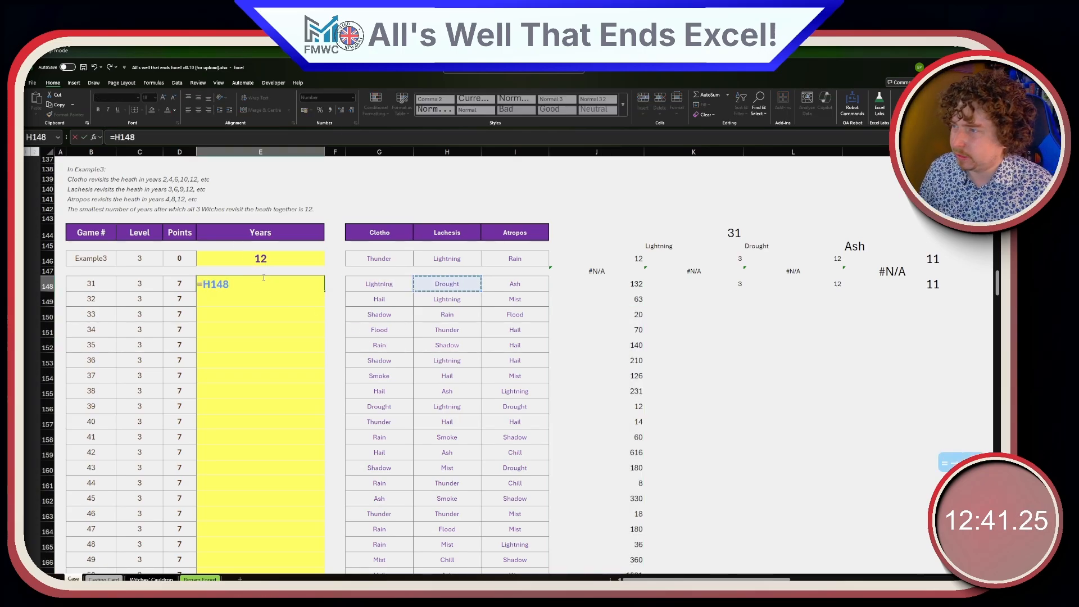
{"action": "key", "text": "ctrl+shift+Down"}
{"action": "key", "text": "Return"}
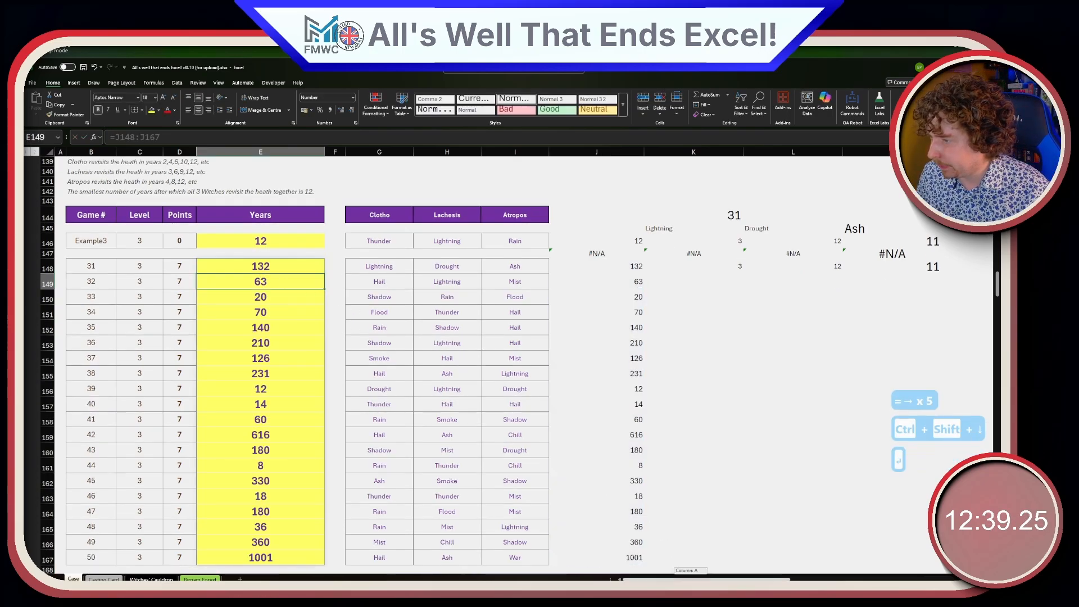
- Link U147 to the Second Filter result by entering =S146 beside the list of game identifiers
{"action": "scroll", "coordinate": [798, 416], "scroll_direction": "right", "scroll_amount": 6}
{"action": "left_click", "coordinate": [781, 266]}
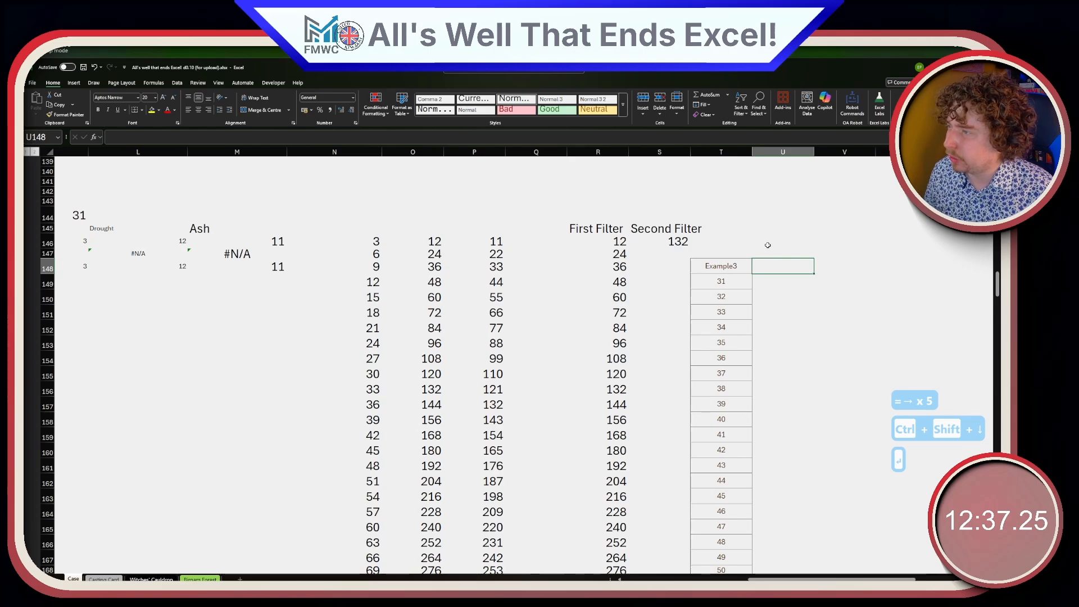
{"action": "key", "text": "Up"}
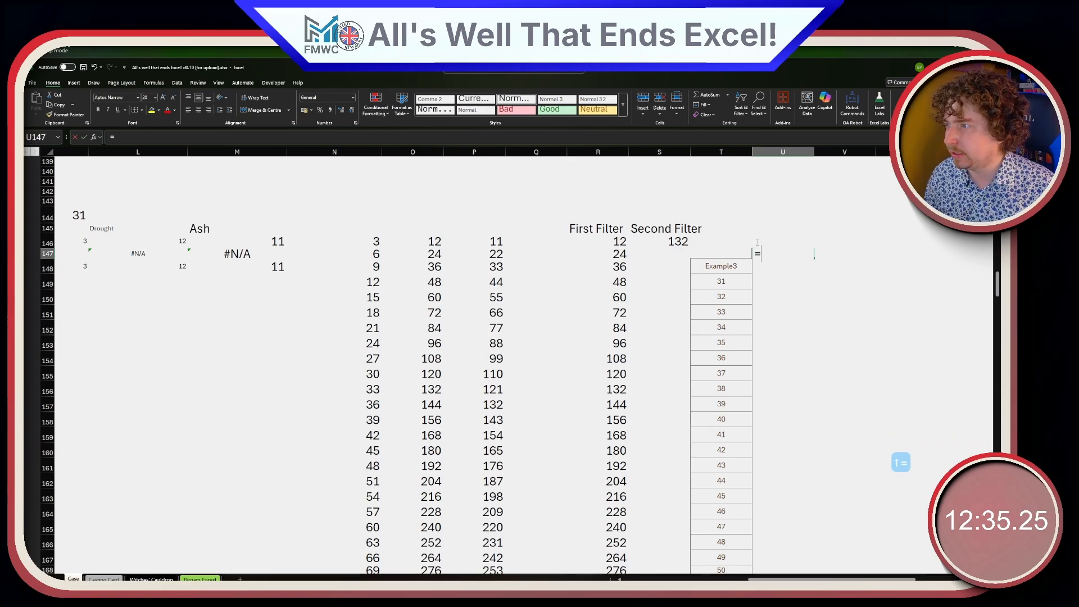
{"action": "type", "text": "="}
{"action": "key", "text": "Left"}
{"action": "key", "text": "Left"}
{"action": "key", "text": "Up"}
{"action": "key", "text": "Return"}
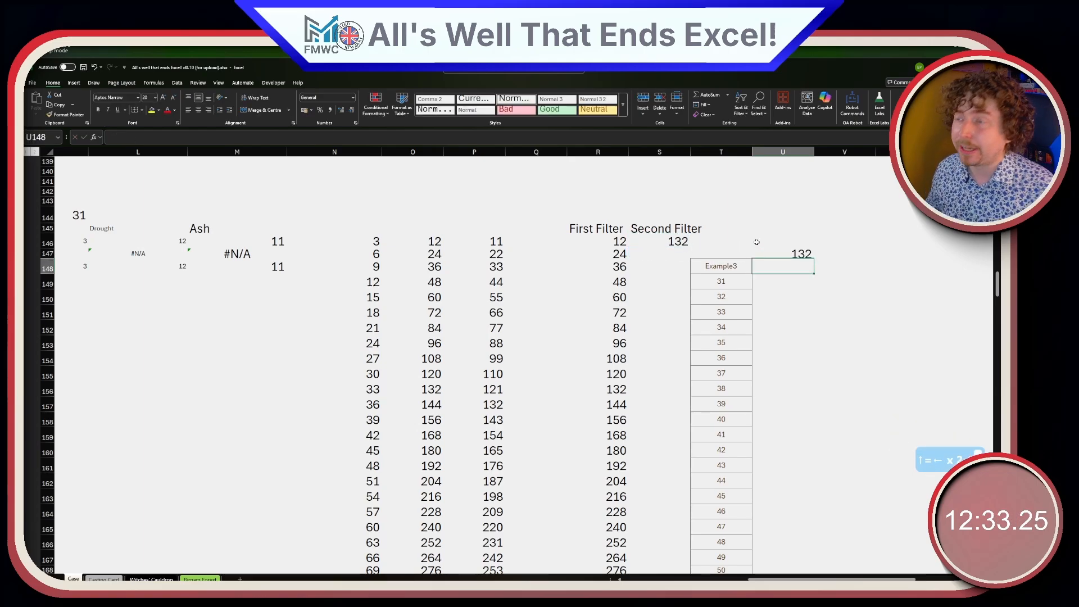
{"action": "key", "text": "Down"}
{"action": "key", "text": "Down"}
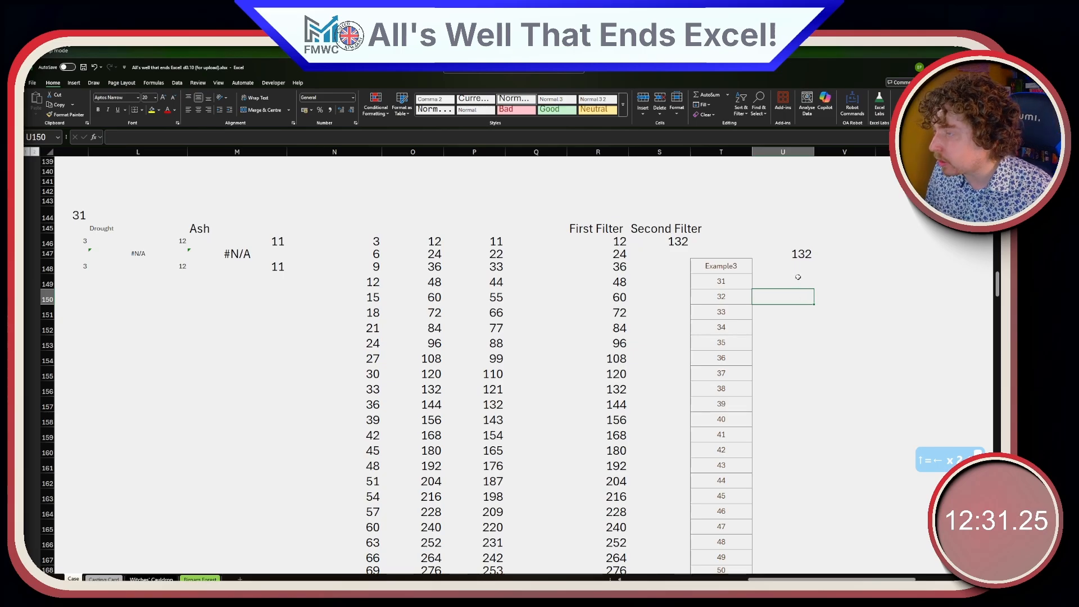
{"action": "left_click", "coordinate": [796, 254]}
{"action": "left_click", "coordinate": [843, 268]}
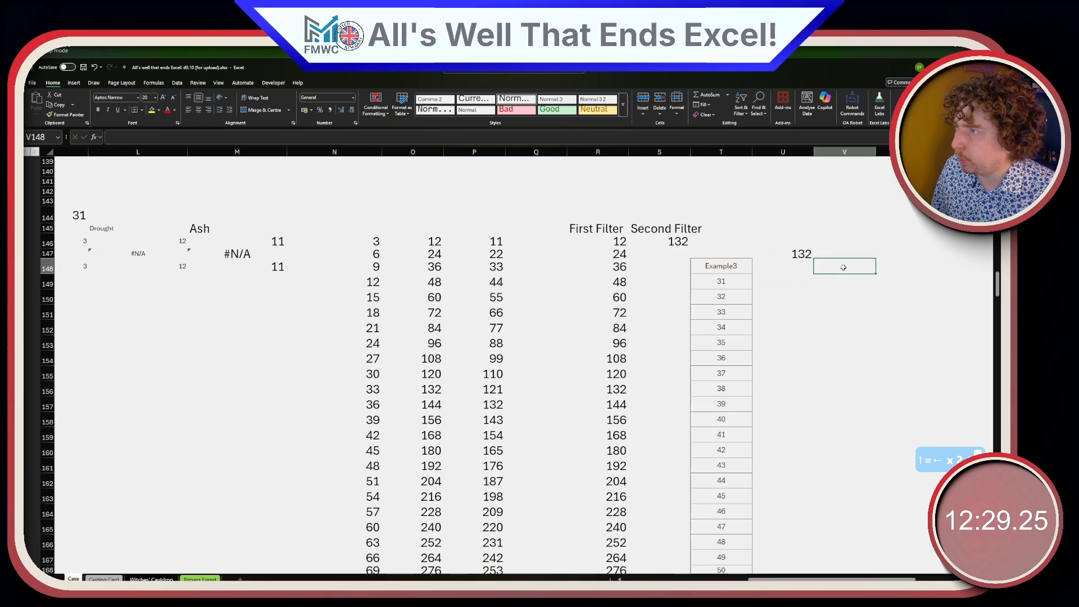
{"action": "left_click", "coordinate": [799, 253]}
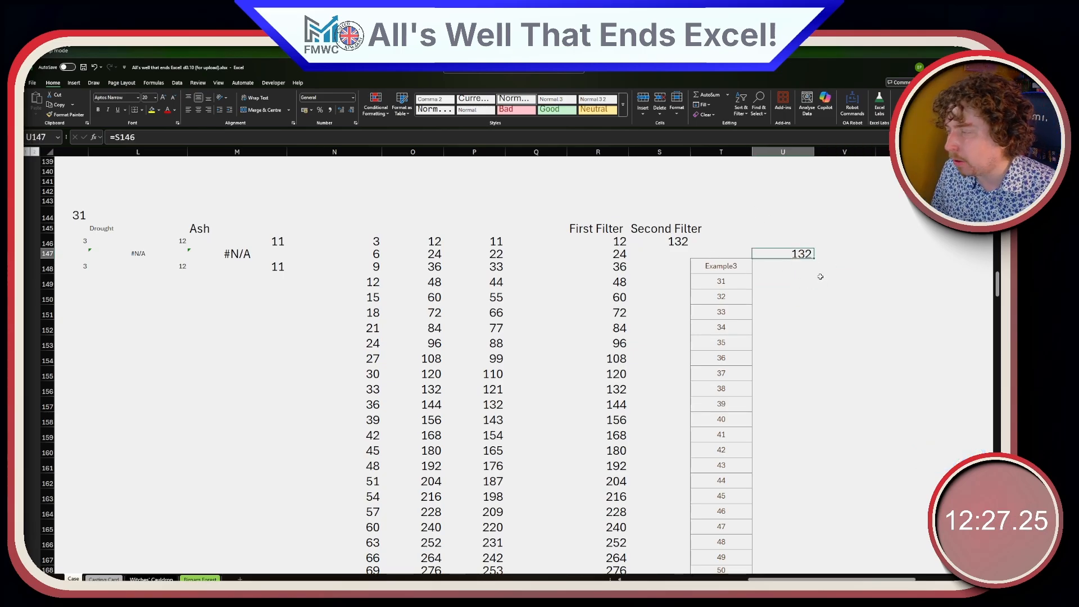
{"action": "left_click", "coordinate": [843, 343]}
{"action": "left_click", "coordinate": [798, 253]}
{"action": "left_click", "coordinate": [725, 271]}
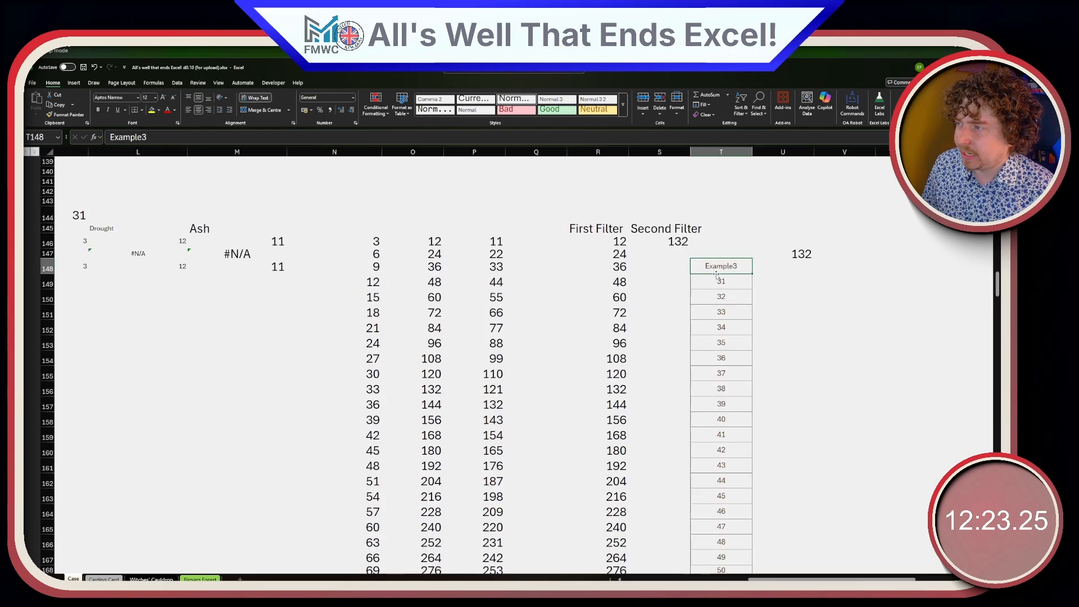
{"action": "key", "text": "Down"}
- Change the game identifier in K144 to 32 and check the Second Filter result and its linked cell U147
{"action": "left_click", "coordinate": [119, 210]}
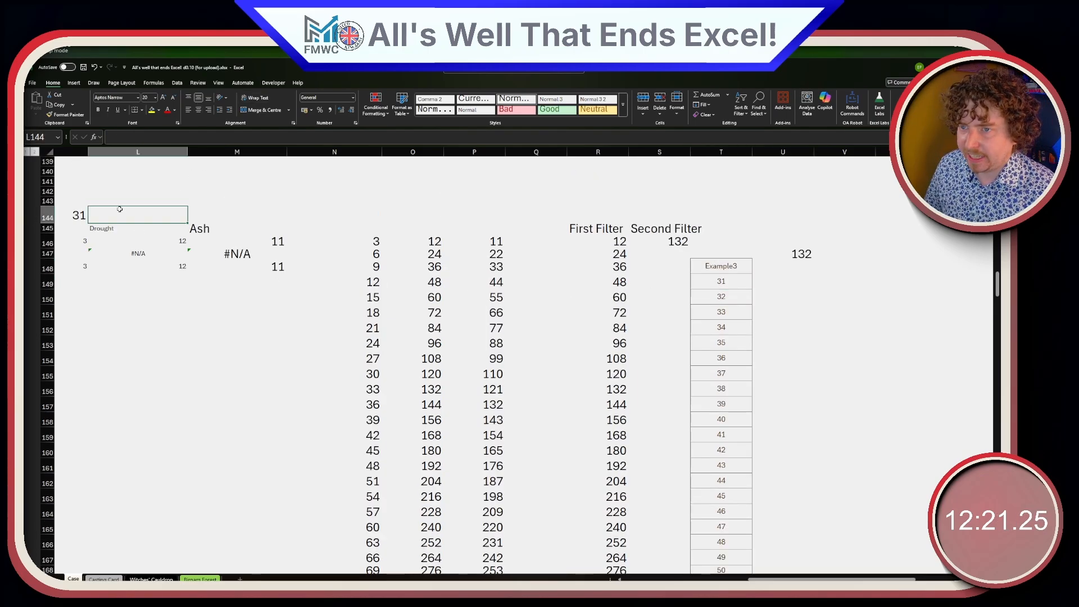
{"action": "key", "text": "Left"}
{"action": "key", "text": "Left"}
{"action": "key", "text": "Up"}
{"action": "key", "text": "Right"}
{"action": "key", "text": "Left"}
{"action": "key", "text": "Left"}
{"action": "key", "text": "Right"}
{"action": "key", "text": "Right"}
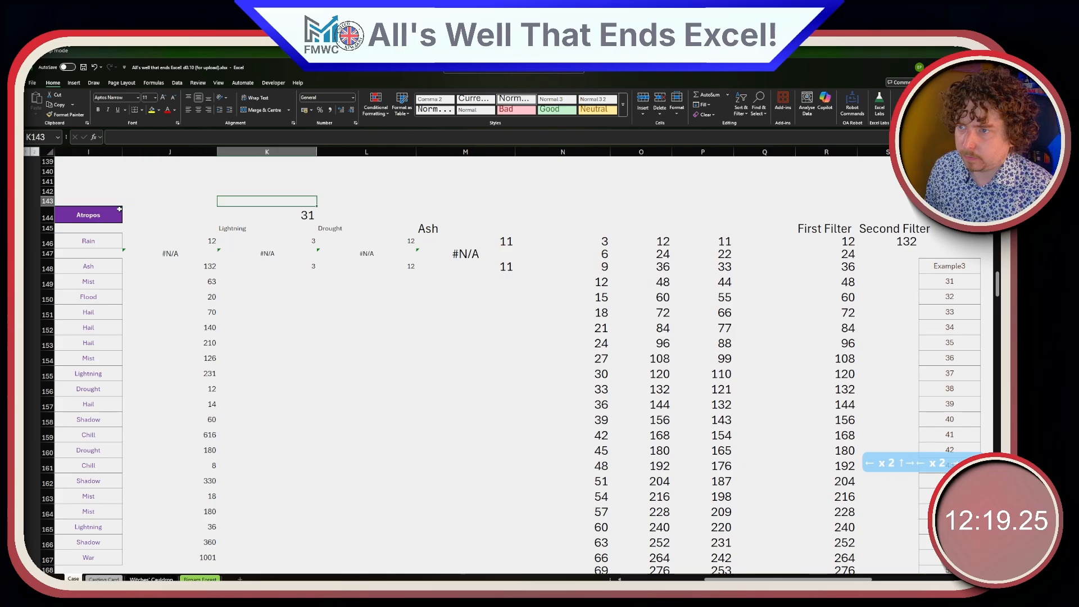
{"action": "key", "text": "Down"}
{"action": "type", "text": "32"}
{"action": "key", "text": "Return"}
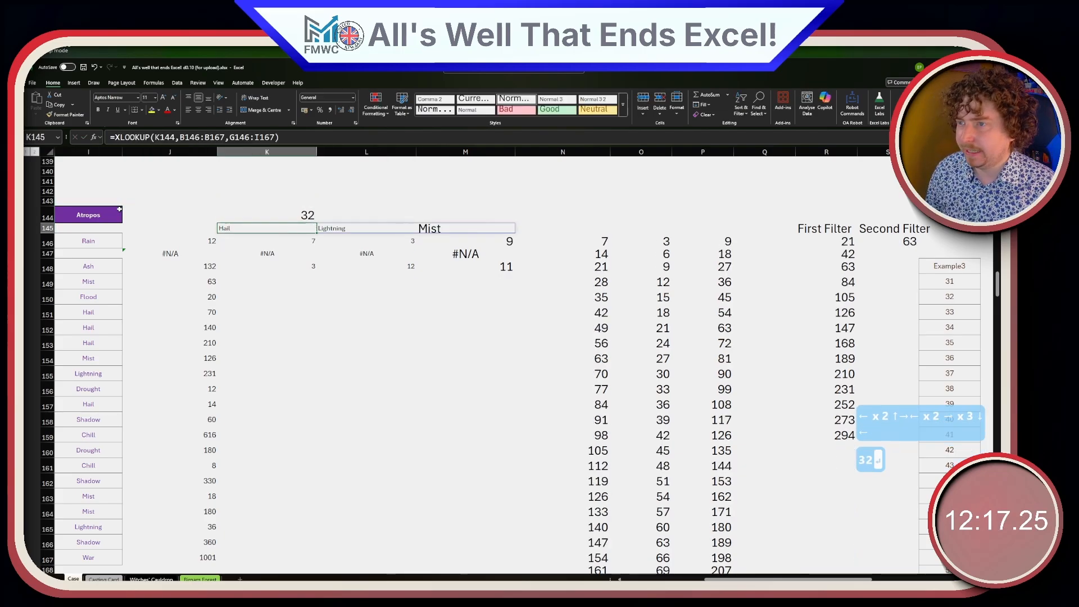
{"action": "left_click", "coordinate": [889, 236]}
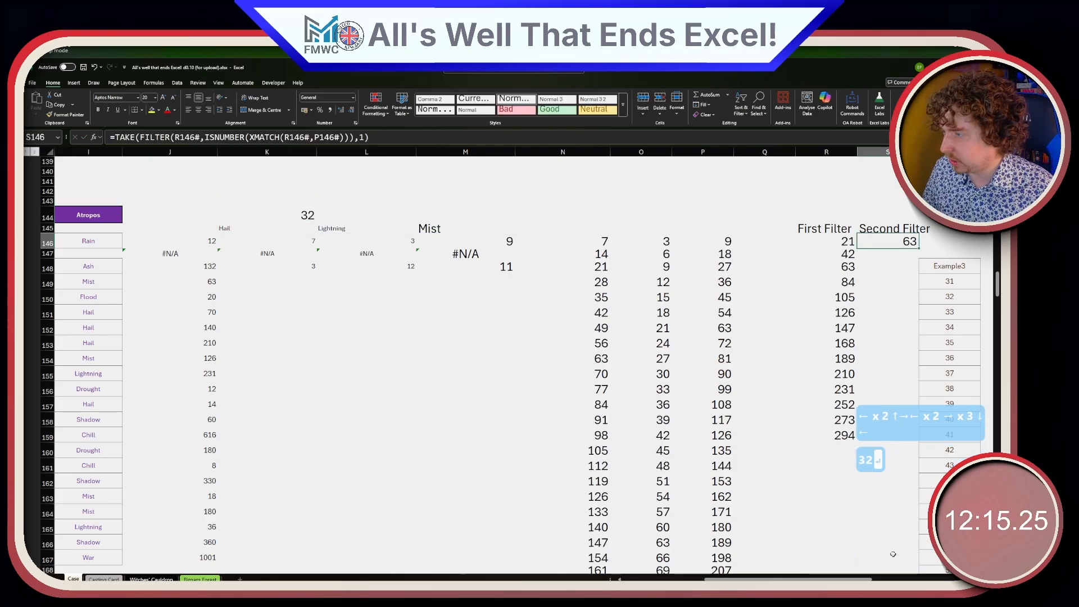
{"action": "scroll", "coordinate": [893, 554], "scroll_direction": "right", "scroll_amount": 2}
{"action": "scroll", "coordinate": [599, 307], "scroll_direction": "up", "scroll_amount": 2}
{"action": "left_click", "coordinate": [599, 307]}
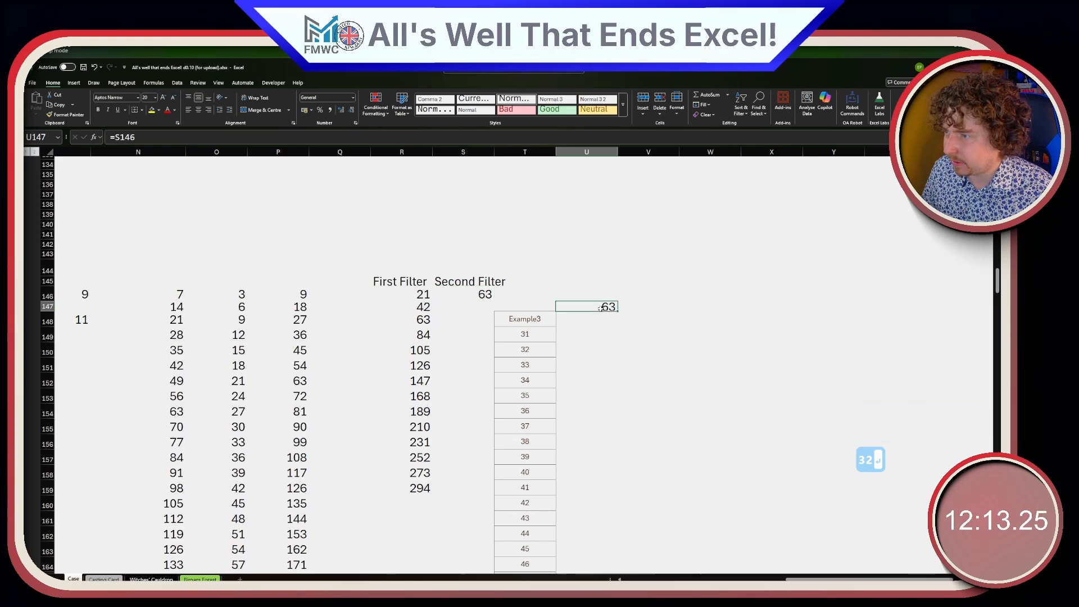
{"action": "left_click_drag", "start_coordinate": [546, 319], "coordinate": [548, 411]}
{"action": "scroll", "coordinate": [547, 405], "scroll_direction": "down", "scroll_amount": 6}
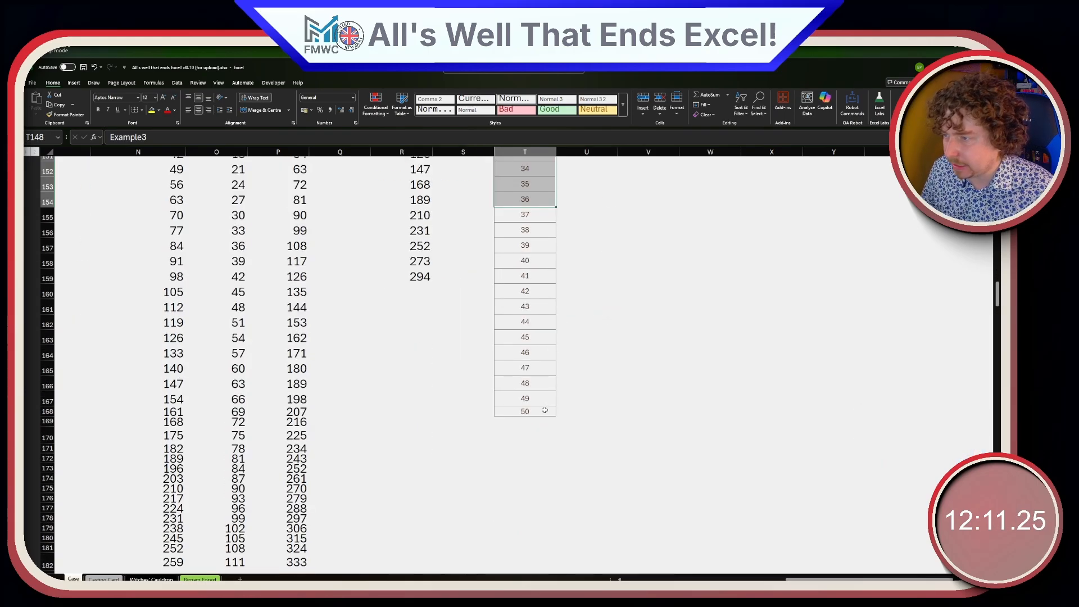
{"action": "left_click", "coordinate": [544, 410], "text": "shift"}
{"action": "scroll", "coordinate": [540, 360], "scroll_direction": "up", "scroll_amount": 6}
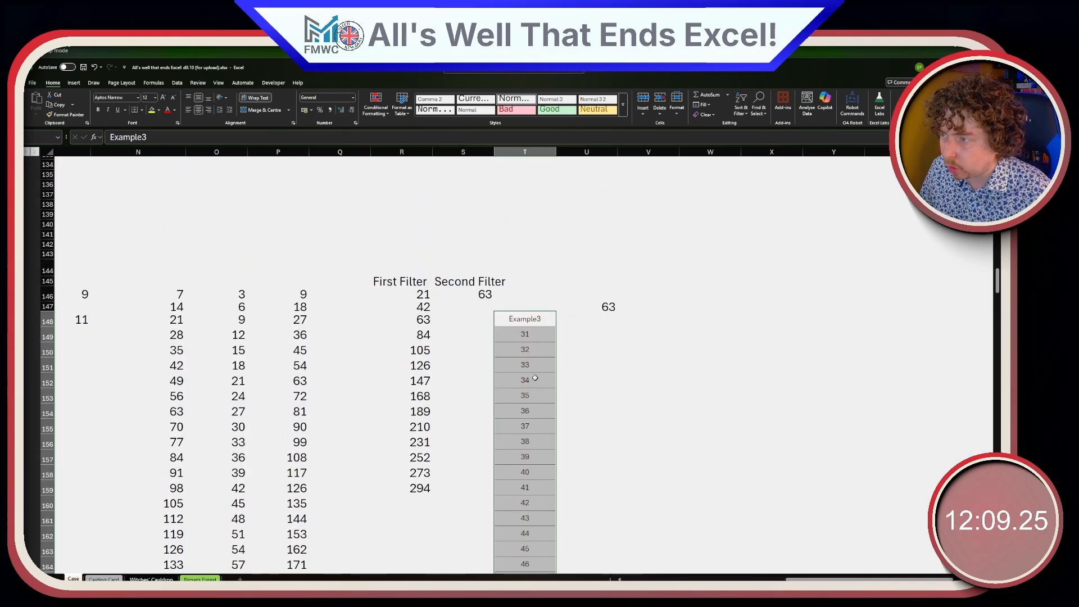
{"action": "left_click", "coordinate": [597, 307]}
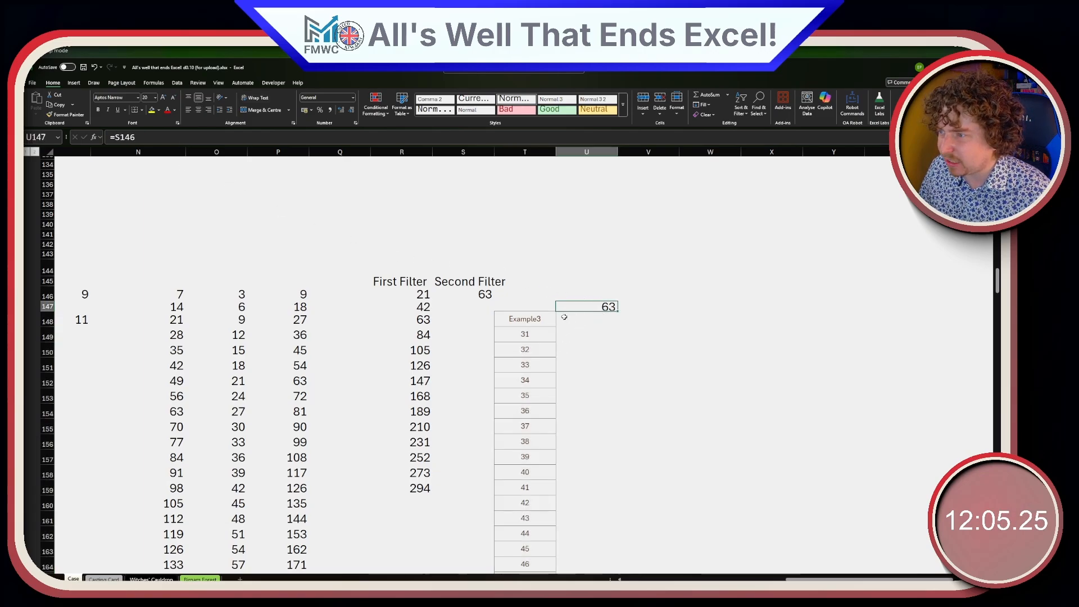
- Create a data table over T147:U168 with K144 as the column input cell, and check its results down to game 50
{"action": "left_click_drag", "start_coordinate": [579, 307], "coordinate": [469, 336]}
{"action": "left_click", "coordinate": [177, 83]}
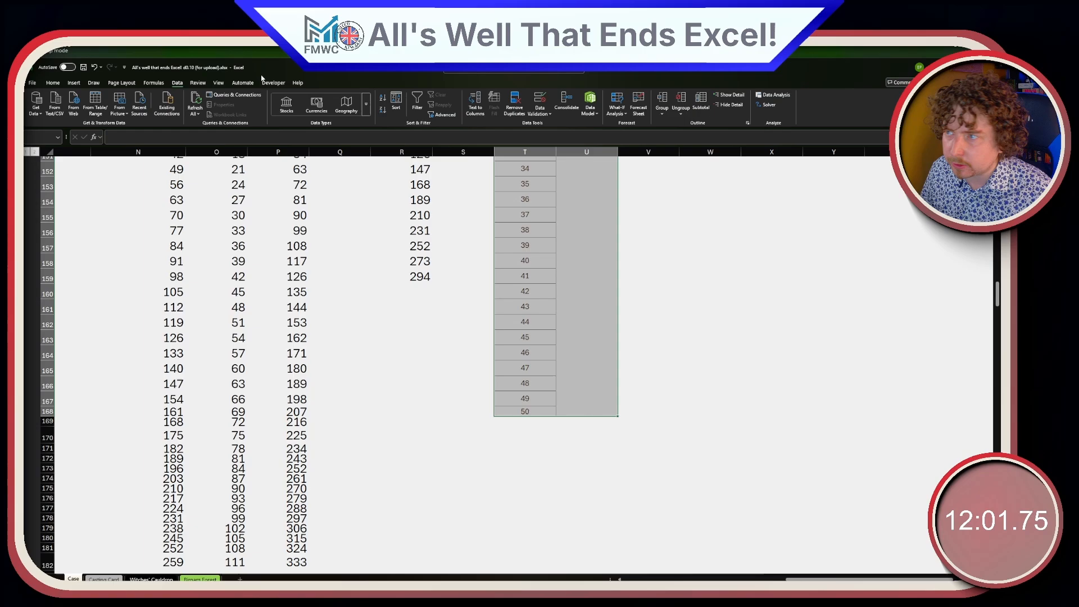
{"action": "left_click", "coordinate": [616, 106]}
{"action": "left_click", "coordinate": [631, 146]}
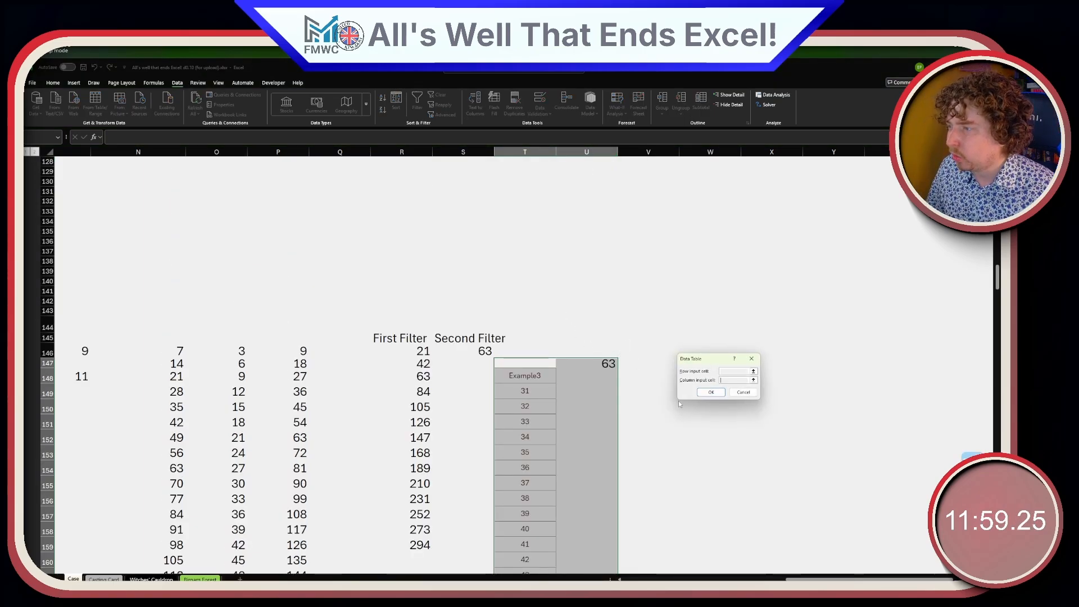
{"action": "left_click_drag", "start_coordinate": [827, 579], "coordinate": [767, 554]}
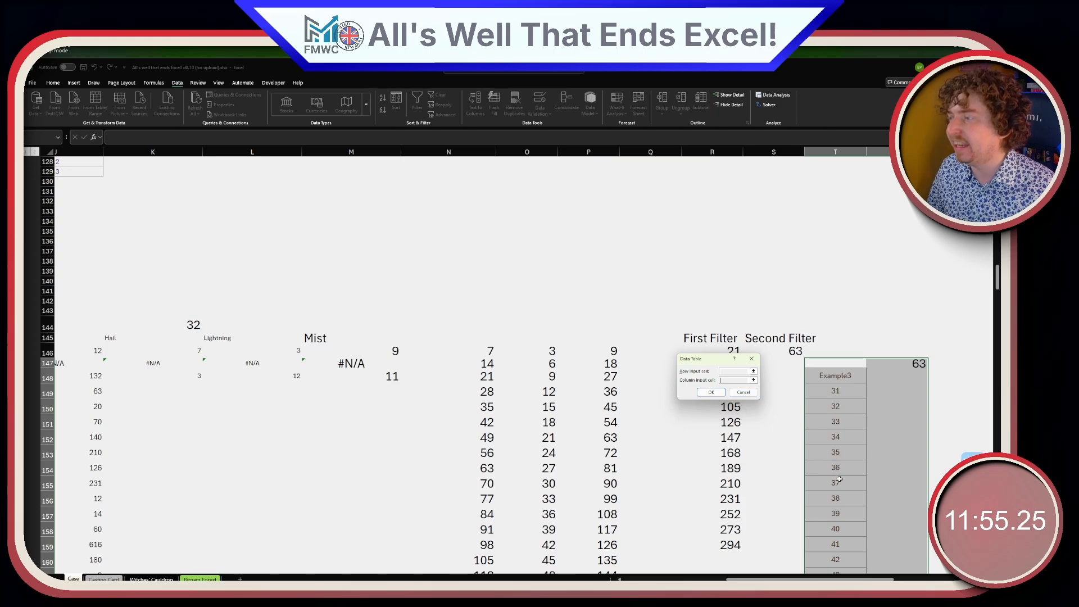
{"action": "left_click", "coordinate": [178, 318]}
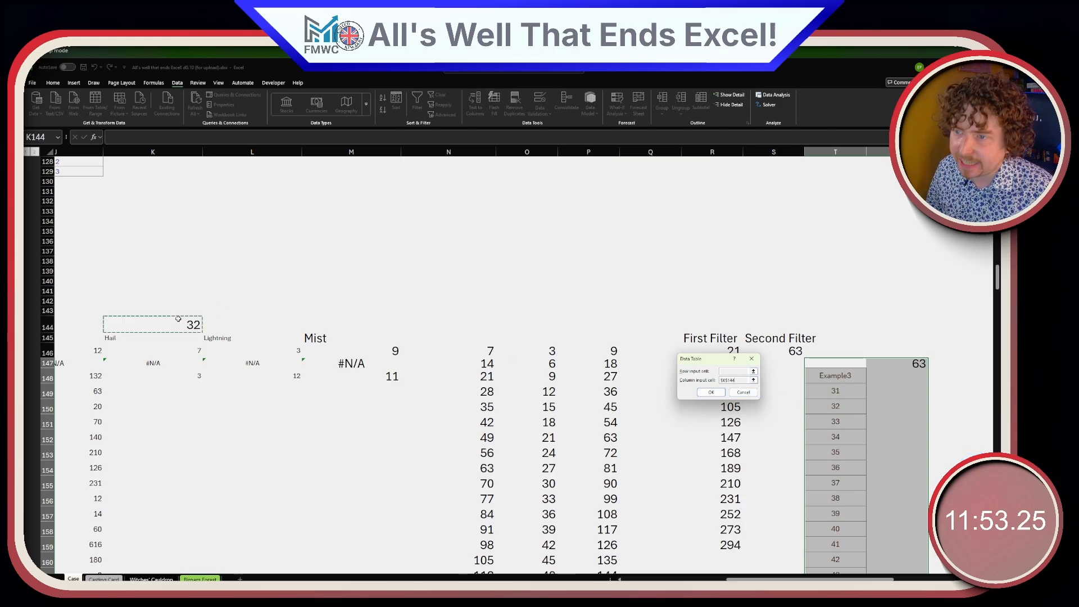
{"action": "left_click", "coordinate": [711, 393]}
{"action": "left_click", "coordinate": [887, 383]}
{"action": "scroll", "coordinate": [893, 383], "scroll_direction": "down", "scroll_amount": 7}
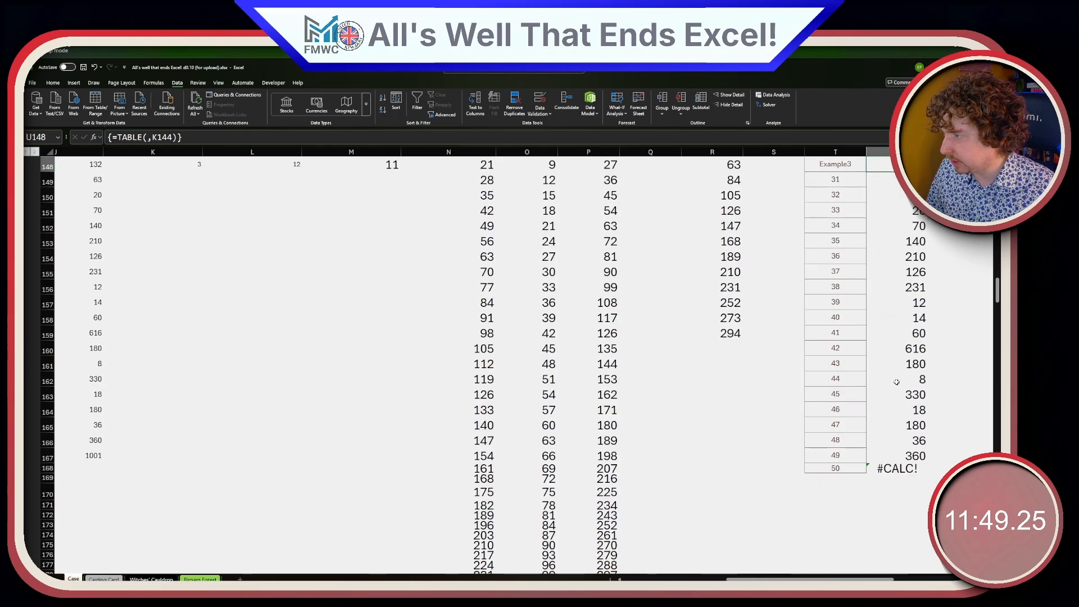
{"action": "left_click", "coordinate": [902, 468]}
- Set the row count to 1000 in the SEQUENCE formulas in N146, O146 and P146
{"action": "scroll", "coordinate": [815, 365], "scroll_direction": "up", "scroll_amount": 7}
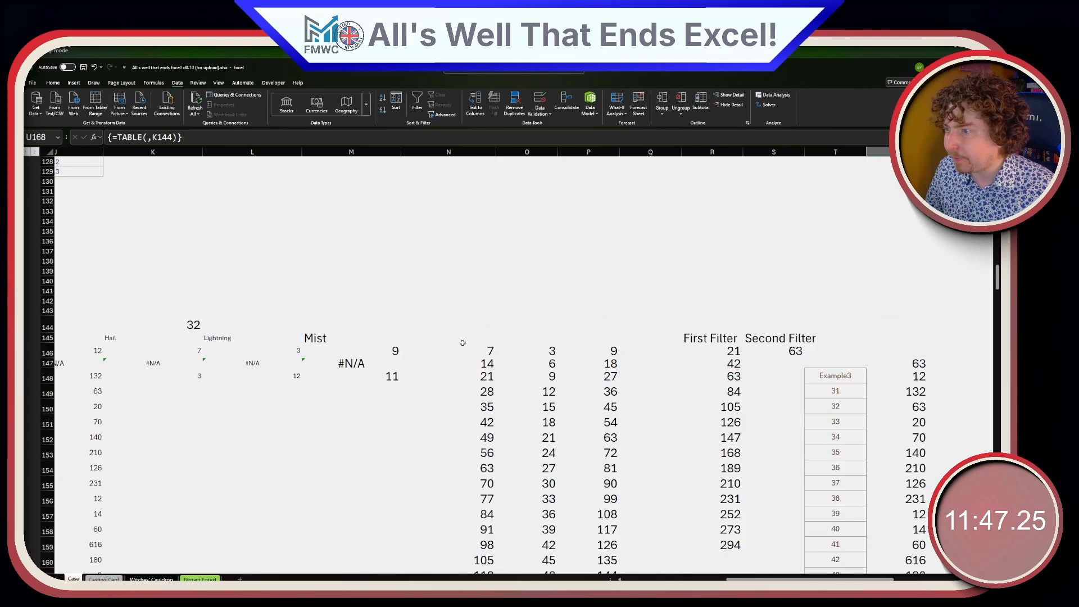
{"action": "left_click", "coordinate": [477, 351]}
{"action": "left_click", "coordinate": [171, 137]}
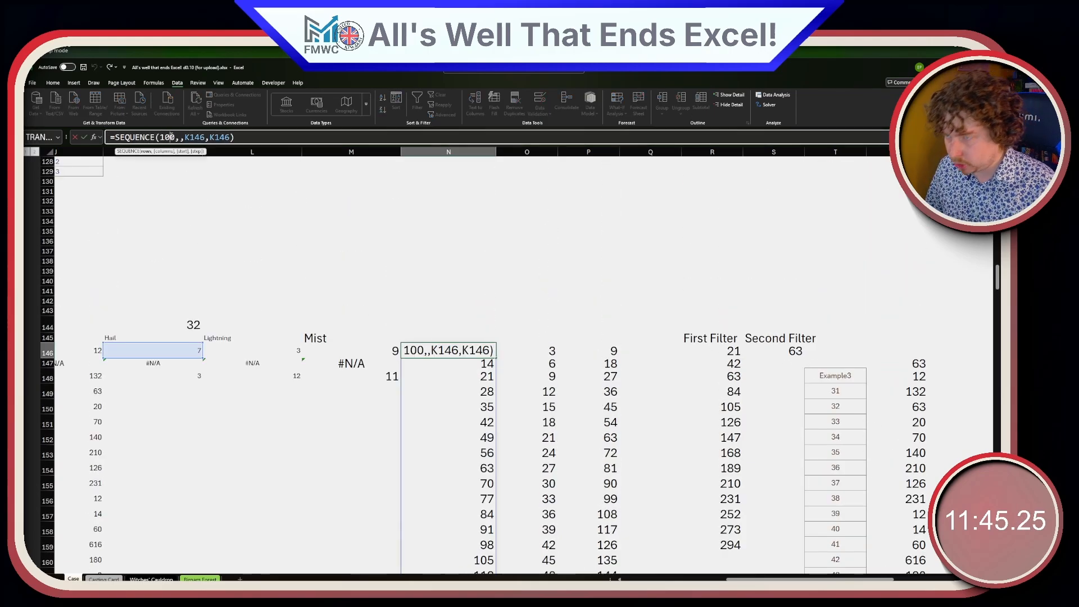
{"action": "key", "text": "Tab"}
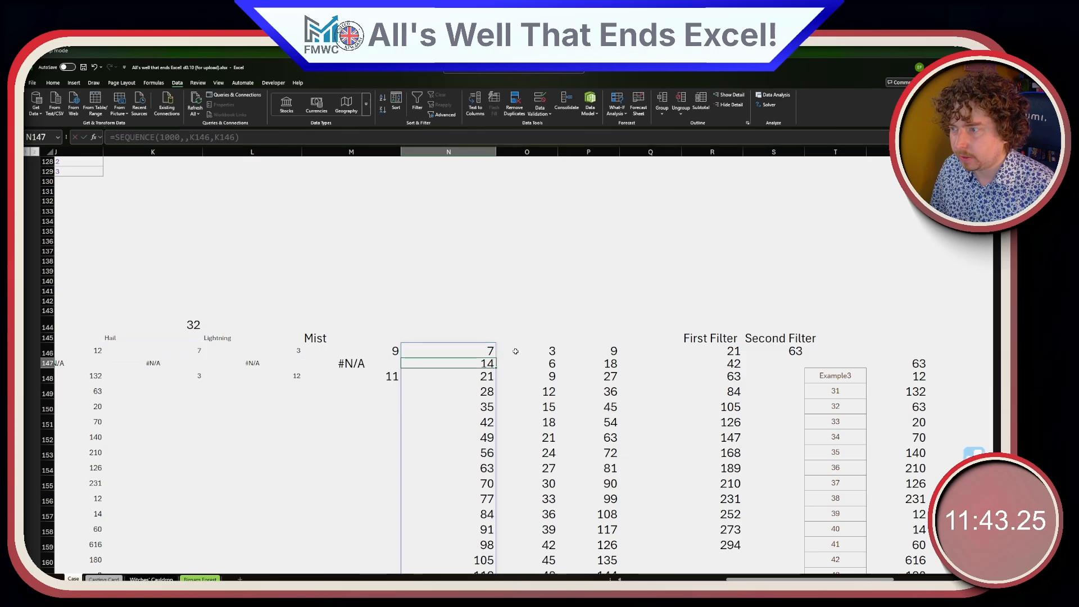
{"action": "left_click", "coordinate": [162, 138]}
{"action": "key", "text": "Escape"}
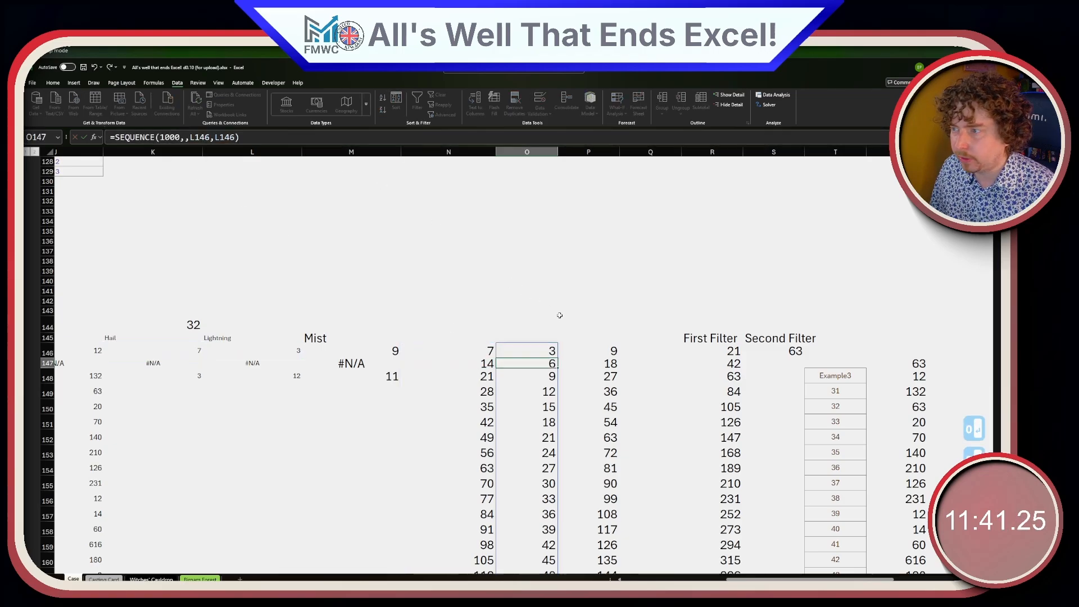
{"action": "left_click", "coordinate": [592, 350]}
{"action": "left_click", "coordinate": [170, 136]}
{"action": "type", "text": "0"}
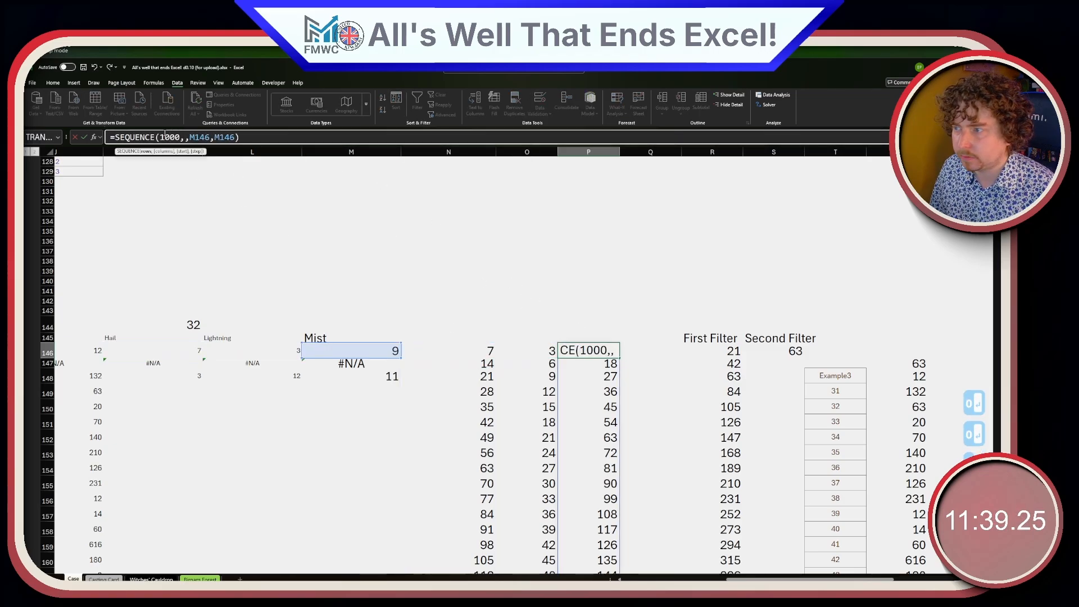
{"action": "key", "text": "Return"}
- Check the data table's results and compare them with the Years answers for games 31 to 50
{"action": "scroll", "coordinate": [341, 271], "scroll_direction": "down", "scroll_amount": 5}
{"action": "scroll", "coordinate": [341, 271], "scroll_direction": "down", "scroll_amount": 2}
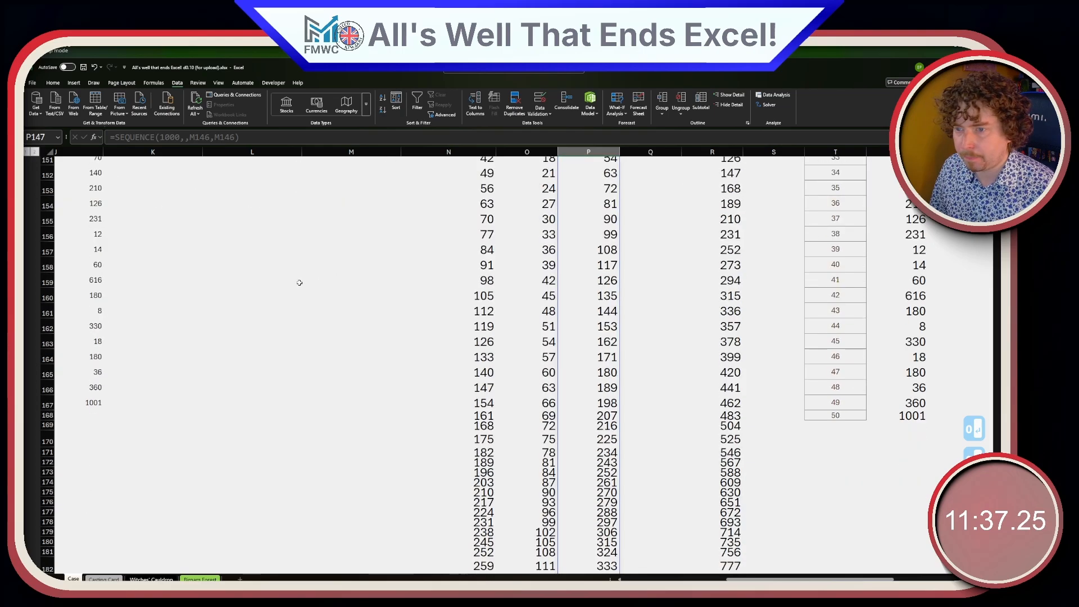
{"action": "scroll", "coordinate": [299, 283], "scroll_direction": "up", "scroll_amount": 2}
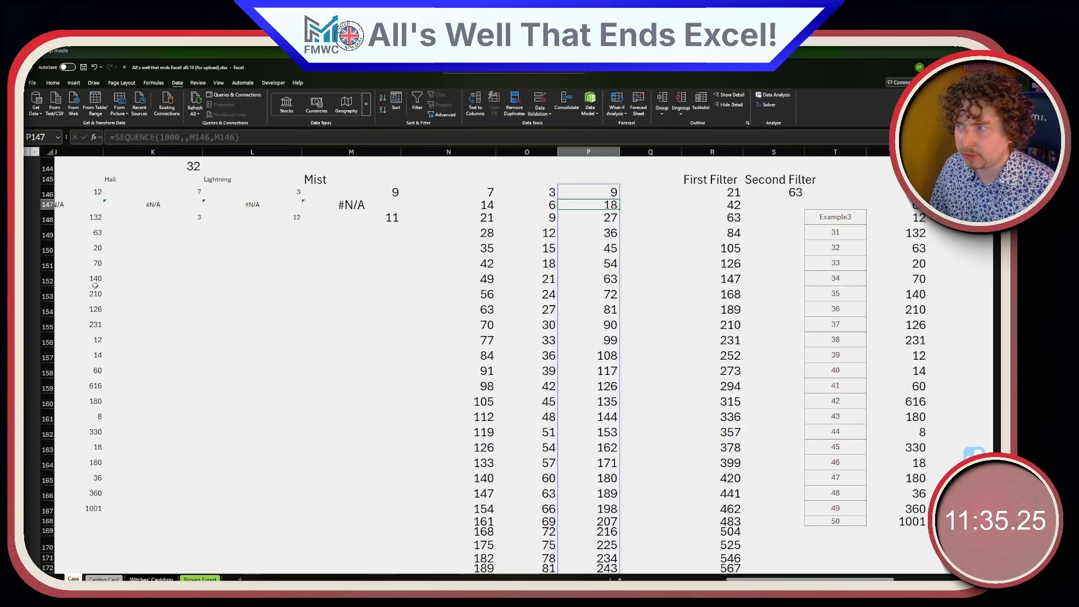
{"action": "scroll", "coordinate": [338, 314], "scroll_direction": "left", "scroll_amount": 5}
{"action": "scroll", "coordinate": [197, 297], "scroll_direction": "up", "scroll_amount": 3}
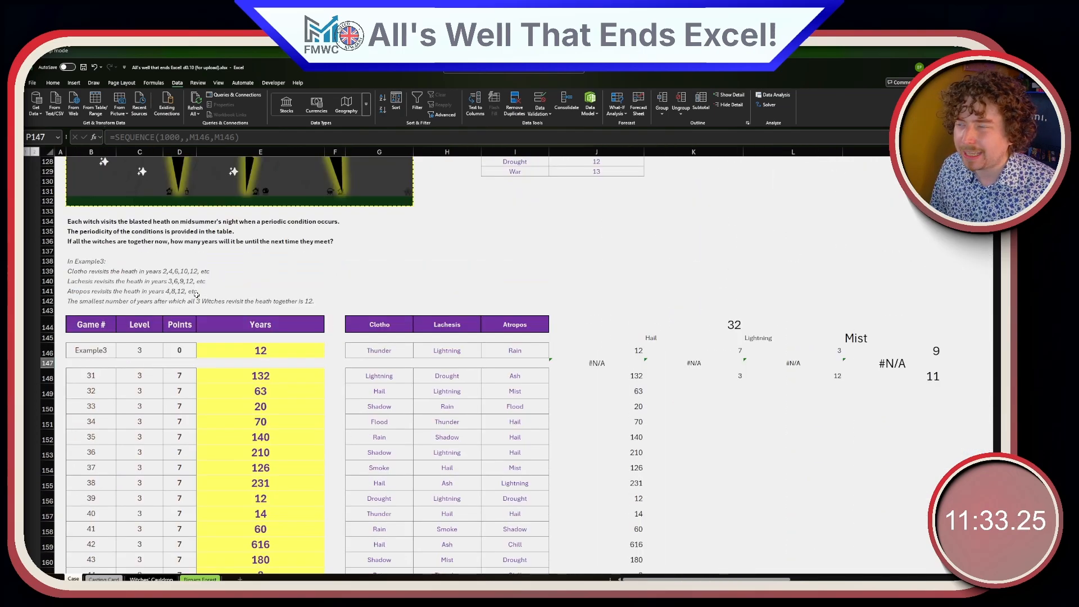
{"action": "scroll", "coordinate": [197, 295], "scroll_direction": "down", "scroll_amount": 3}
{"action": "scroll", "coordinate": [196, 294], "scroll_direction": "down", "scroll_amount": 4}
{"action": "scroll", "coordinate": [195, 291], "scroll_direction": "up", "scroll_amount": 2}
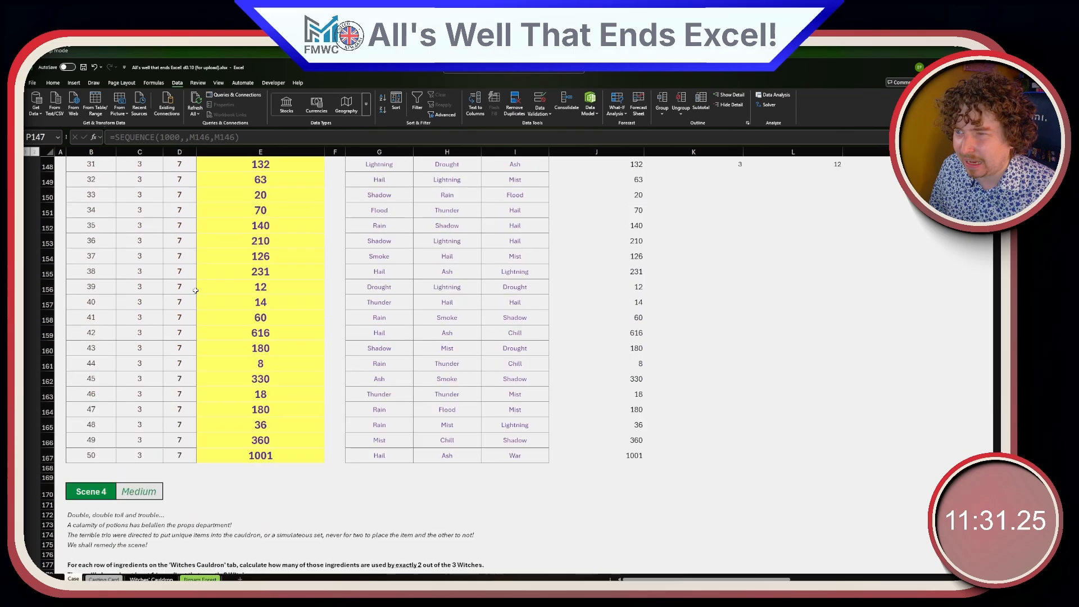
- Read the Scene 4 task on ingredients used by exactly two witches and open the Example4 row on the Witches' Cauldron sheet
{"action": "scroll", "coordinate": [194, 290], "scroll_direction": "down", "scroll_amount": 7}
{"action": "left_click", "coordinate": [193, 287]}
{"action": "scroll", "coordinate": [193, 286], "scroll_direction": "up", "scroll_amount": 4}
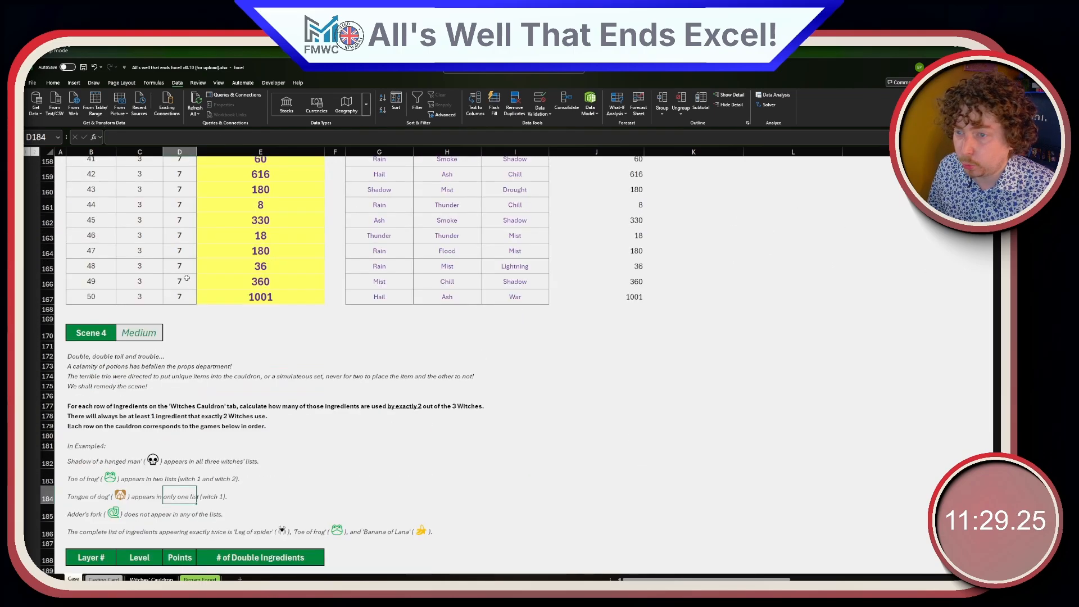
{"action": "scroll", "coordinate": [186, 281], "scroll_direction": "down", "scroll_amount": 1}
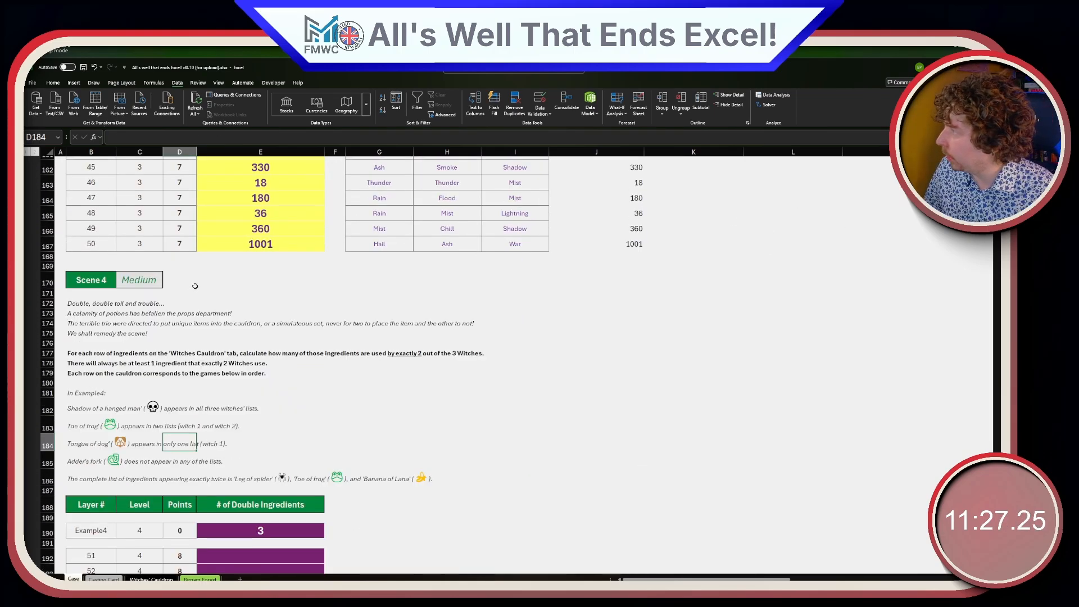
{"action": "left_click", "coordinate": [206, 324]}
{"action": "scroll", "coordinate": [229, 324], "scroll_direction": "down", "scroll_amount": 1}
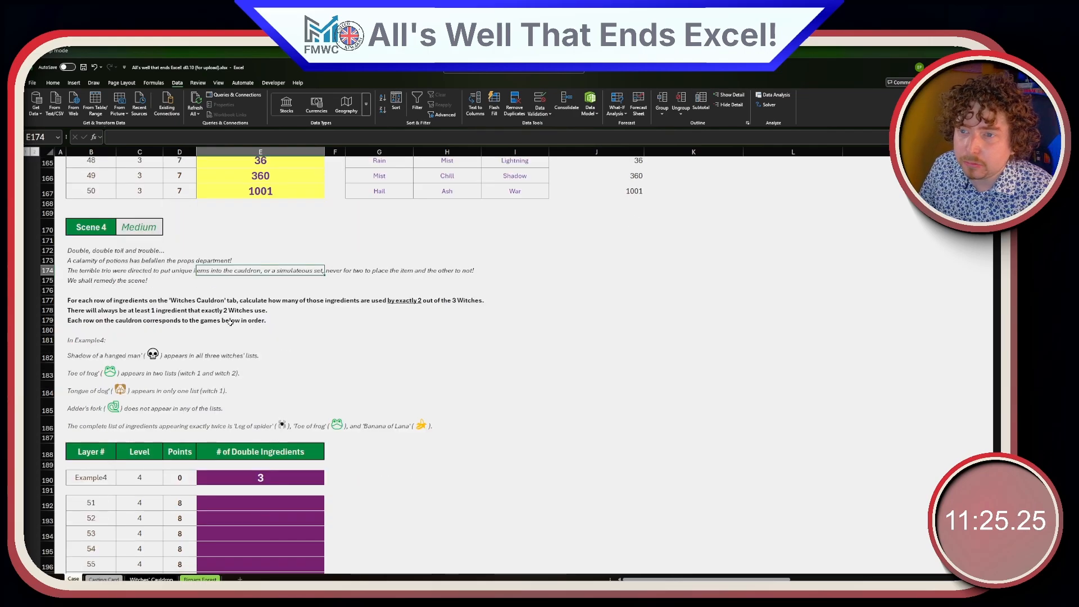
{"action": "scroll", "coordinate": [231, 323], "scroll_direction": "down", "scroll_amount": 1}
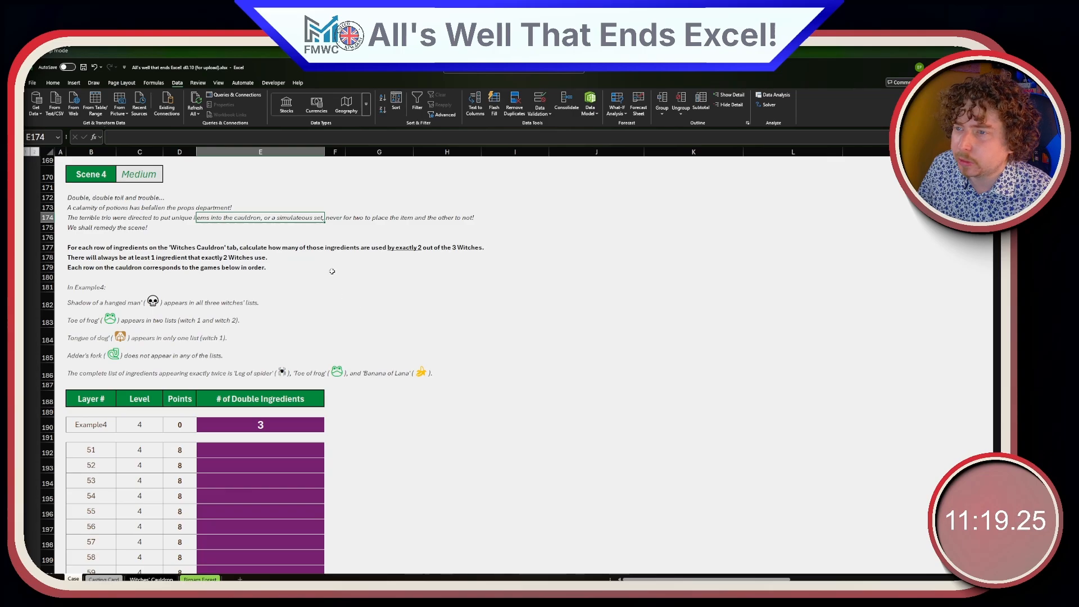
{"action": "left_click", "coordinate": [319, 254]}
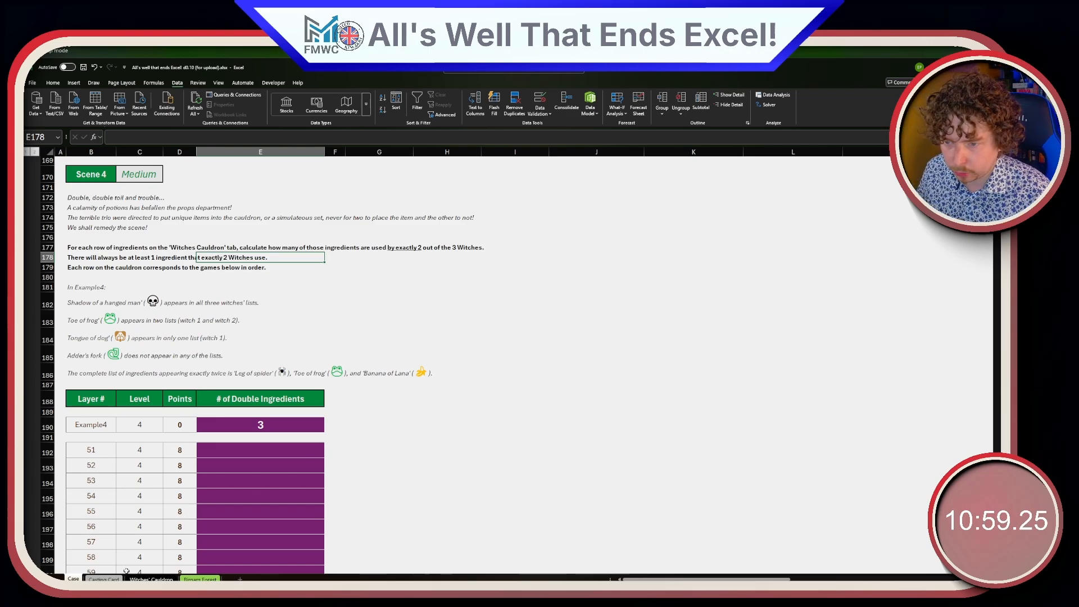
{"action": "left_click", "coordinate": [151, 579]}
{"action": "left_click", "coordinate": [458, 262]}
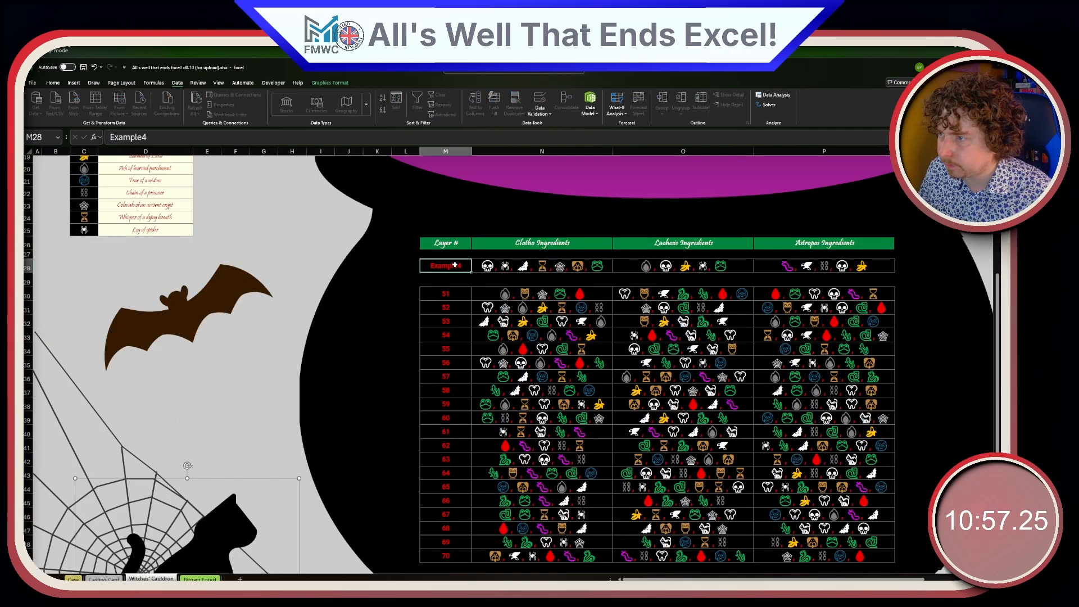
- Copy the ingredient table covering Example4 and layers 51 to 70, and switch to the Case sheet
{"action": "key", "text": "ctrl+Page_Up"}
{"action": "key", "text": "ctrl+Page_Up"}
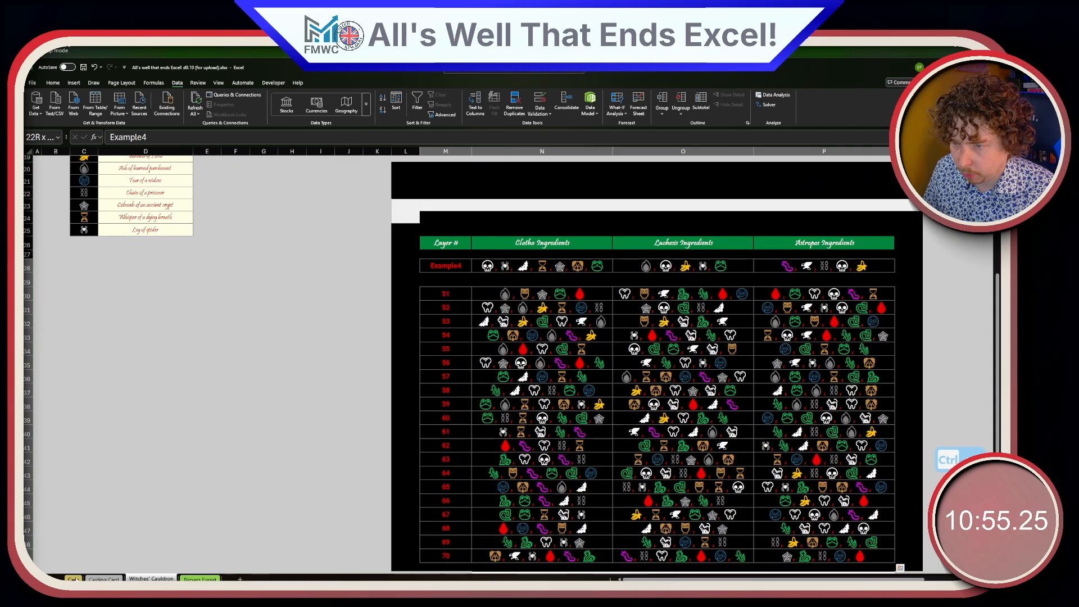
{"action": "left_click", "coordinate": [349, 422]}
{"action": "key", "text": "Left"}
{"action": "key", "text": "ctrl+v"}
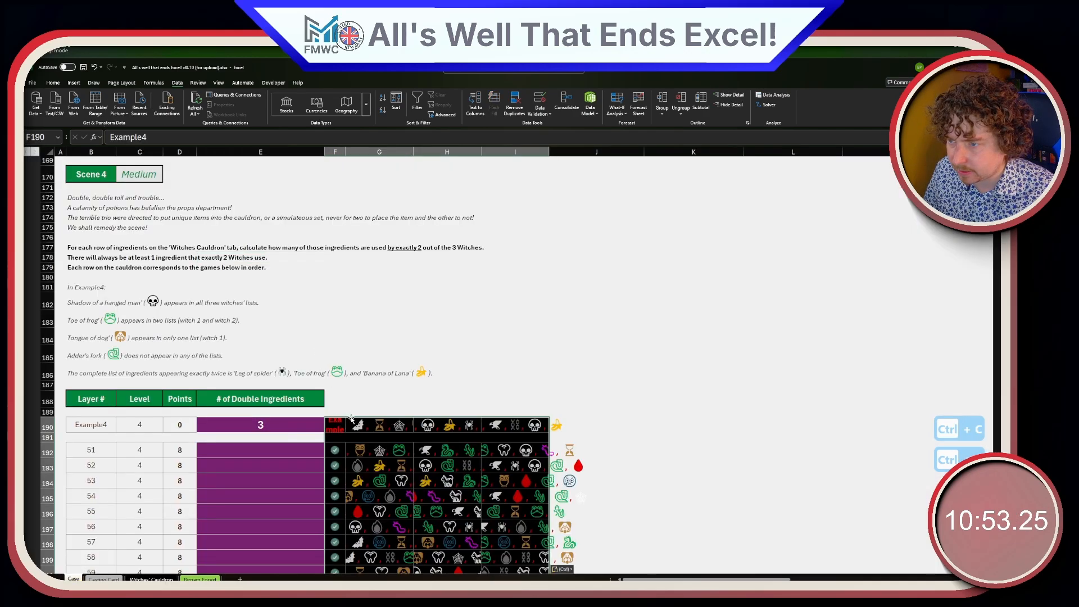
{"action": "key", "text": "ctrl+z"}
- Paste the copied witches' ingredient table at G190 so its rows line up with the Scene 4 games
{"action": "left_click", "coordinate": [387, 424]}
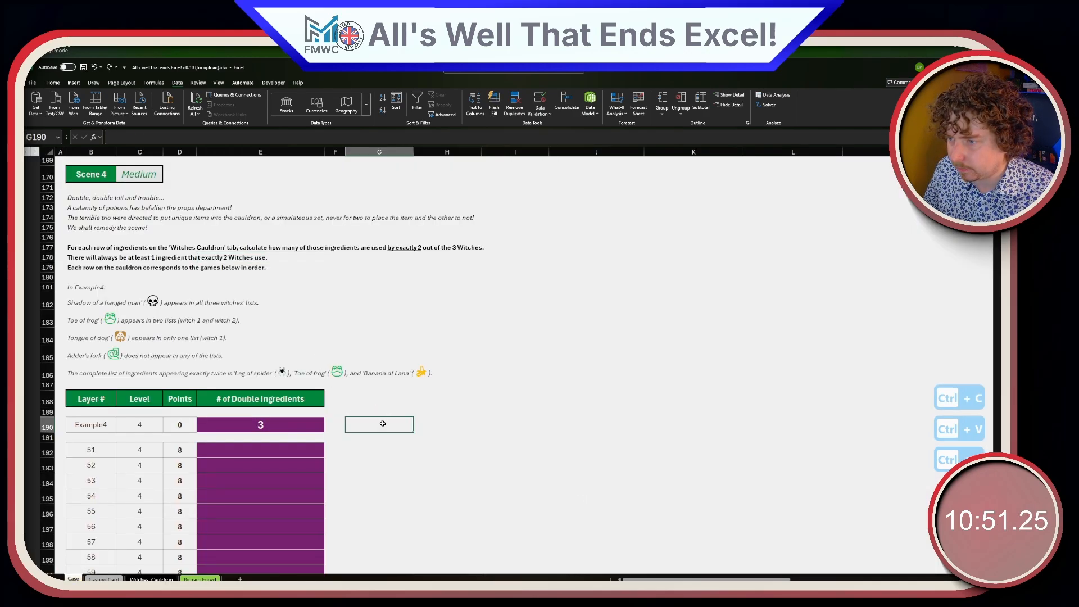
{"action": "key", "text": "ctrl+v"}
{"action": "scroll", "coordinate": [386, 442], "scroll_direction": "down", "scroll_amount": 5}
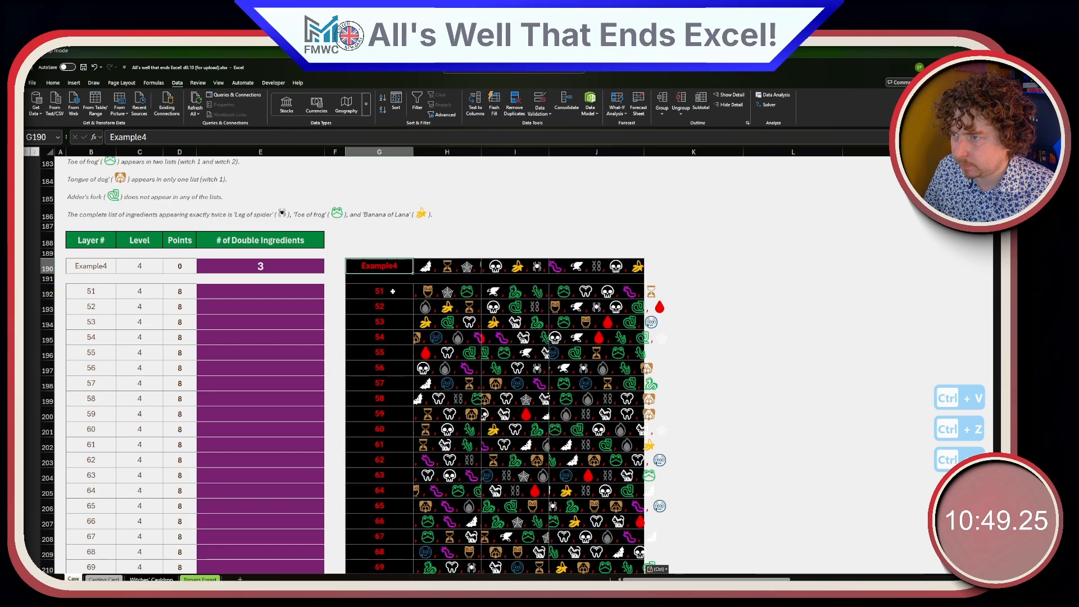
{"action": "scroll", "coordinate": [388, 427], "scroll_direction": "down", "scroll_amount": 5}
{"action": "scroll", "coordinate": [392, 369], "scroll_direction": "up", "scroll_amount": 5}
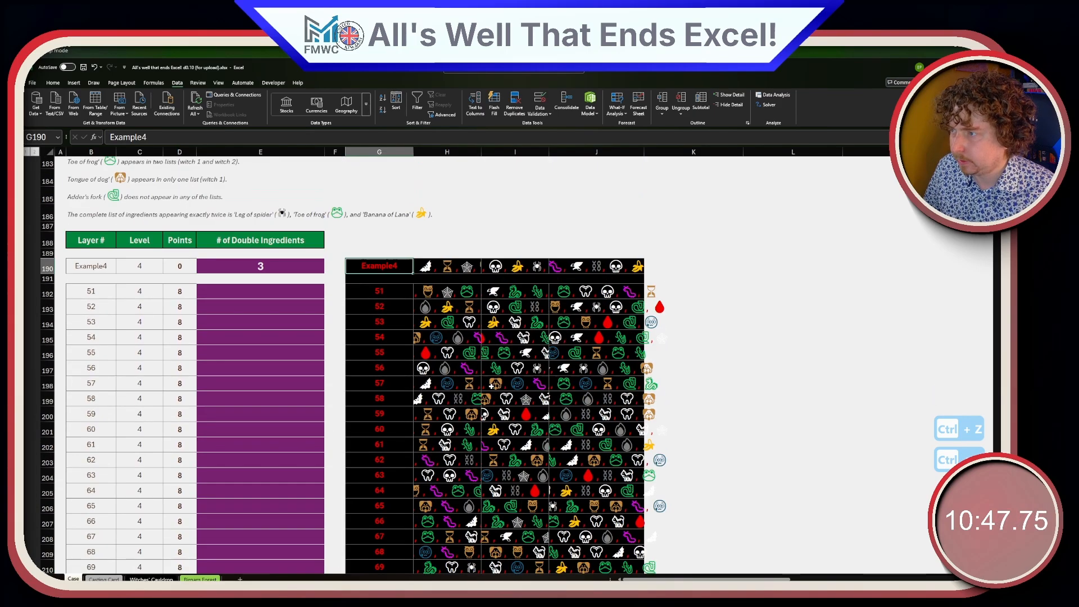
- Copy the list of 20 ingredient symbols from the Witches' Cauldron sheet and paste it at L190 on the Case sheet
{"action": "left_click", "coordinate": [683, 261]}
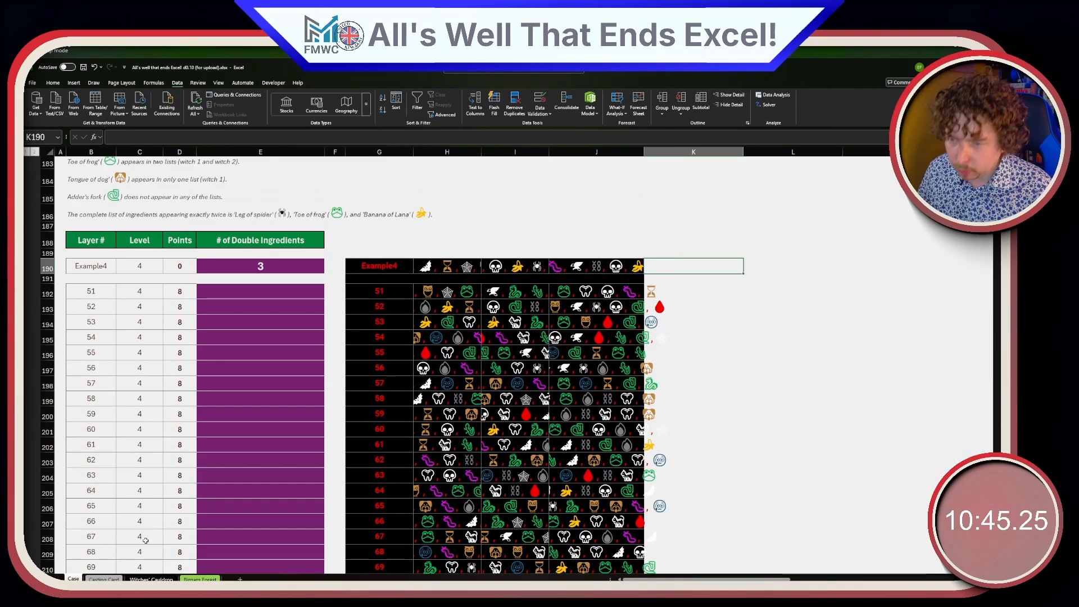
{"action": "left_click", "coordinate": [138, 578]}
{"action": "scroll", "coordinate": [124, 439], "scroll_direction": "up", "scroll_amount": 2}
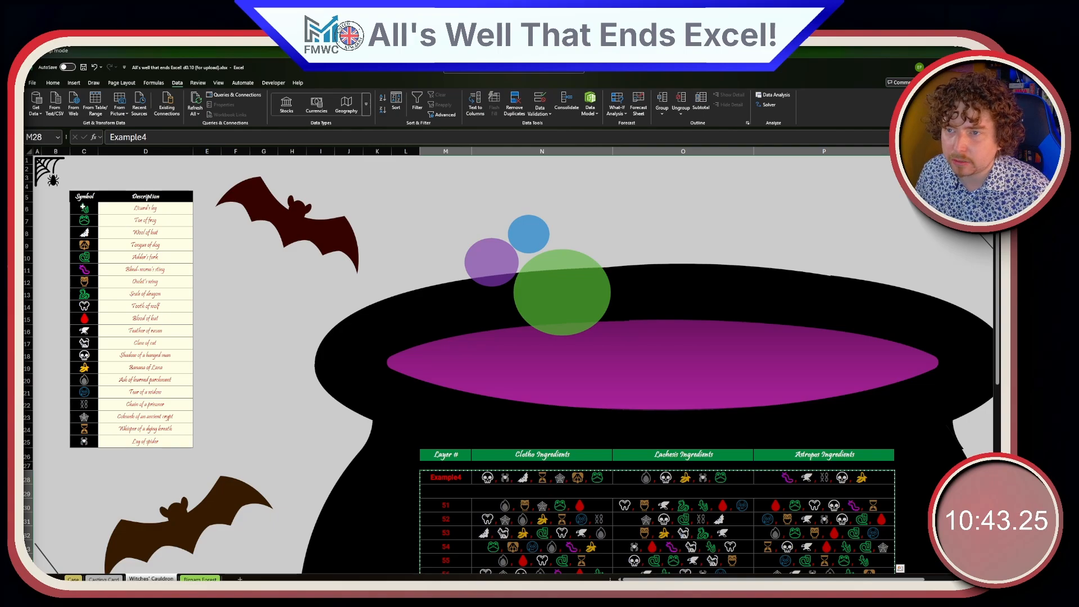
{"action": "left_click_drag", "start_coordinate": [83, 207], "coordinate": [87, 442]}
{"action": "scroll", "coordinate": [87, 443], "scroll_direction": "up", "scroll_amount": 1}
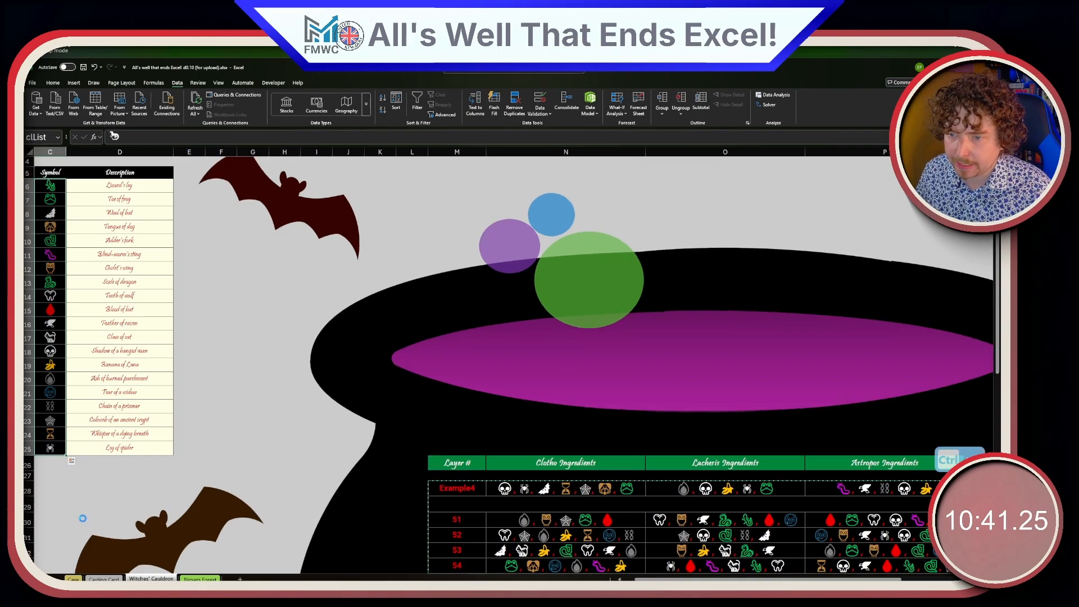
{"action": "left_click", "coordinate": [73, 578]}
{"action": "left_click", "coordinate": [814, 269]}
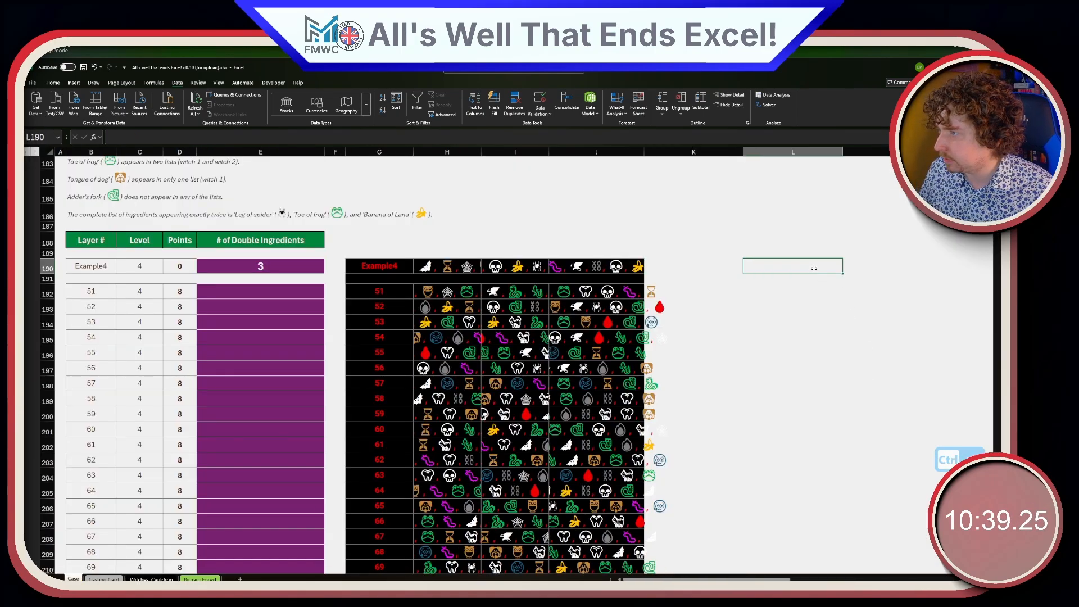
{"action": "key", "text": "ctrl+v"}
{"action": "left_click", "coordinate": [932, 278]}
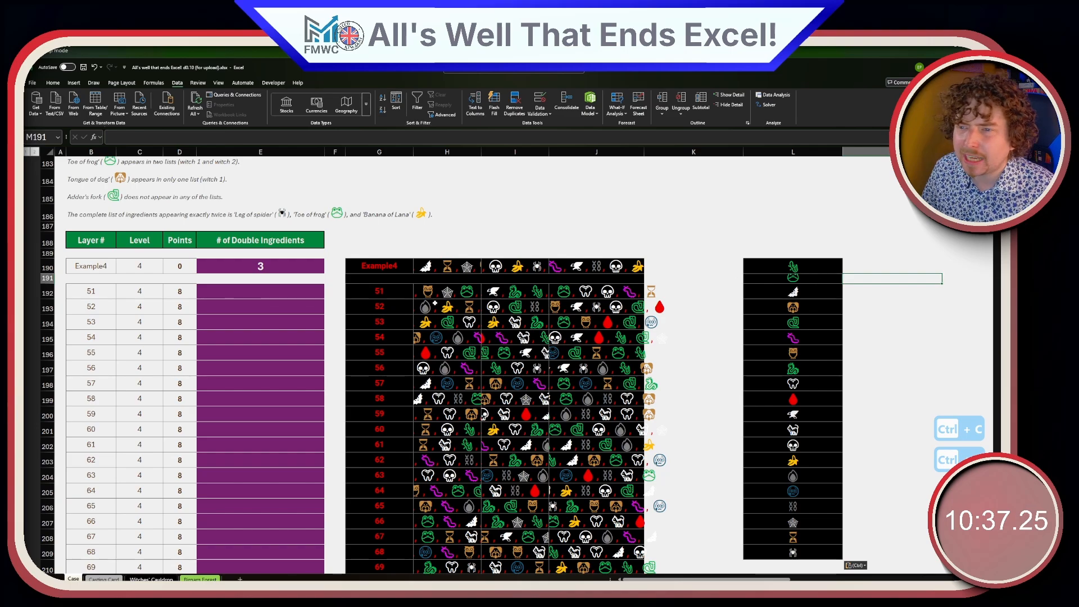
- Check how far the SEQUENCE results in column N run down, and return to the Scene 4 ingredient tables
{"action": "left_click", "coordinate": [828, 264]}
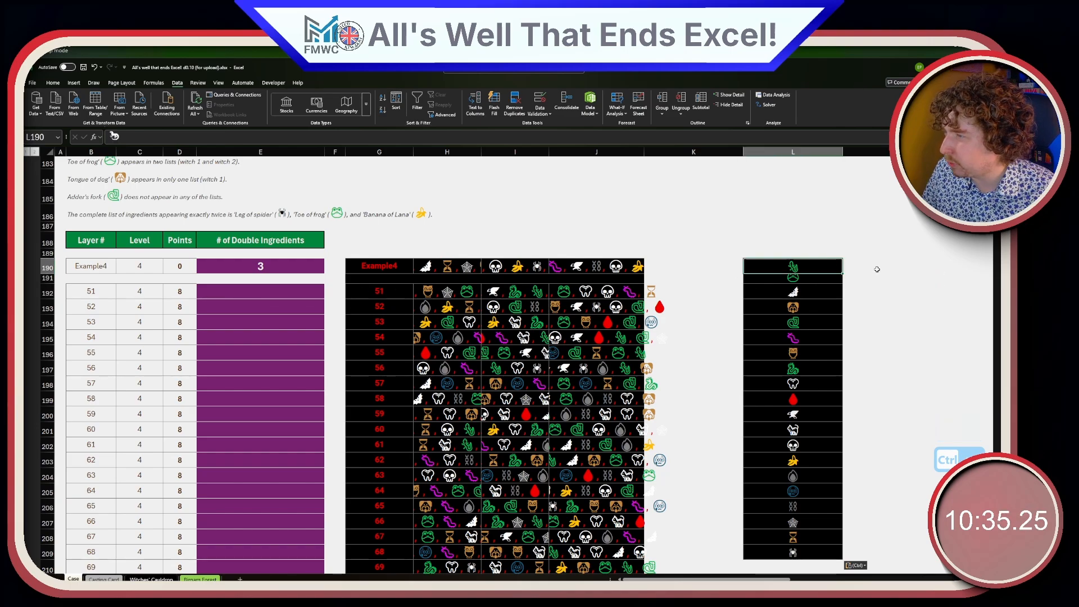
{"action": "left_click", "coordinate": [887, 267]}
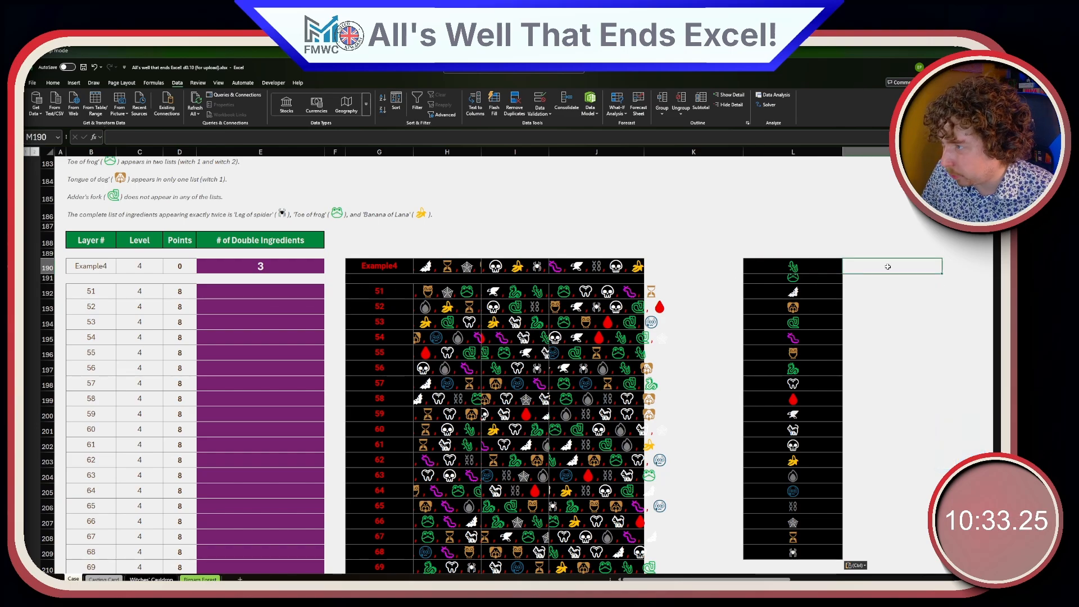
{"action": "key", "text": "Right"}
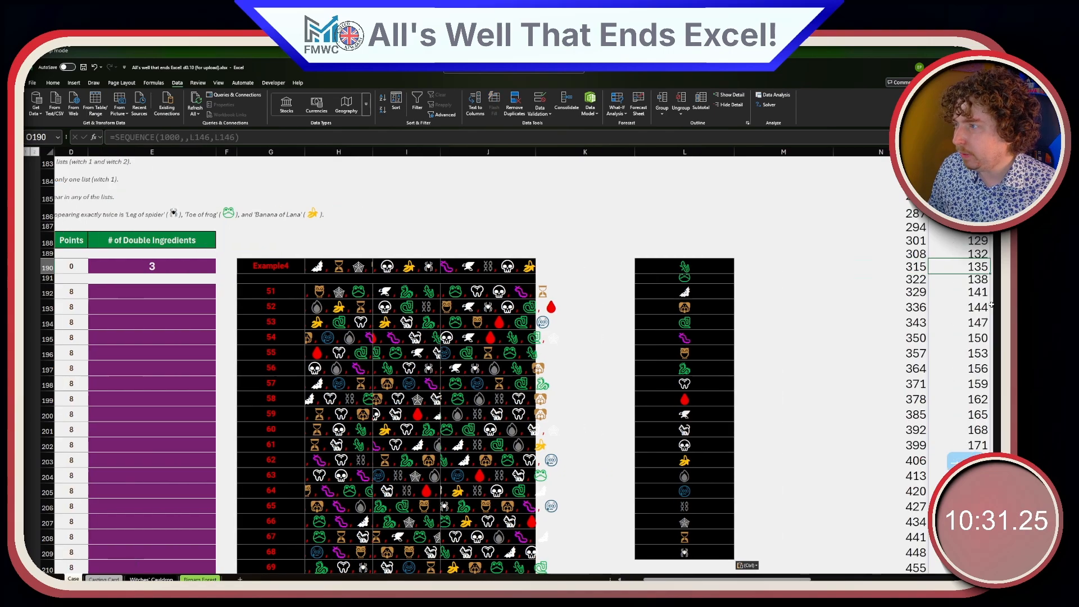
{"action": "key", "text": "ctrl+Up"}
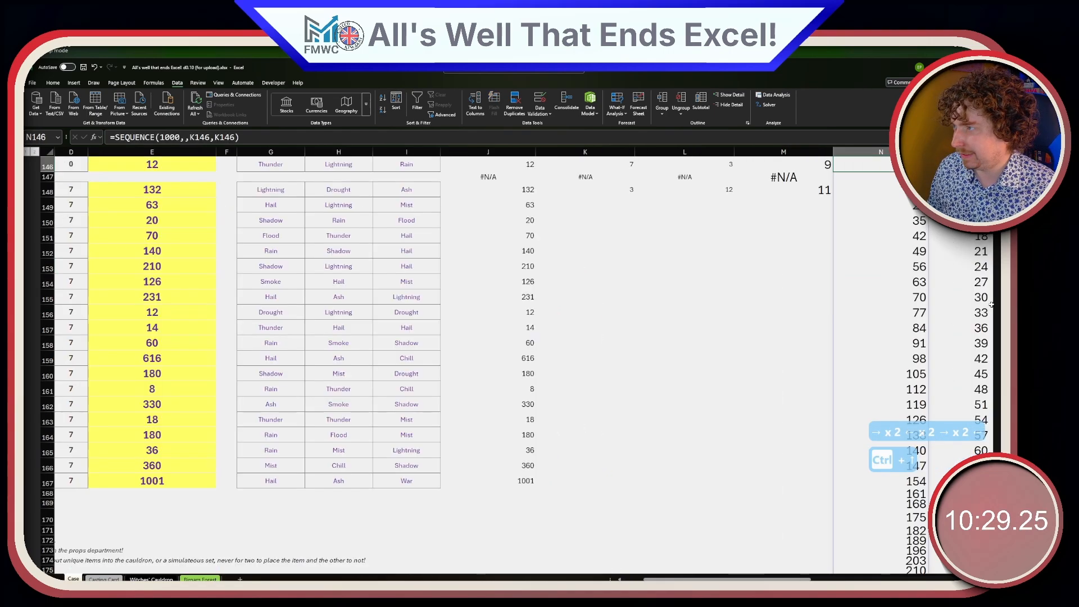
{"action": "key", "text": "ctrl+Down"}
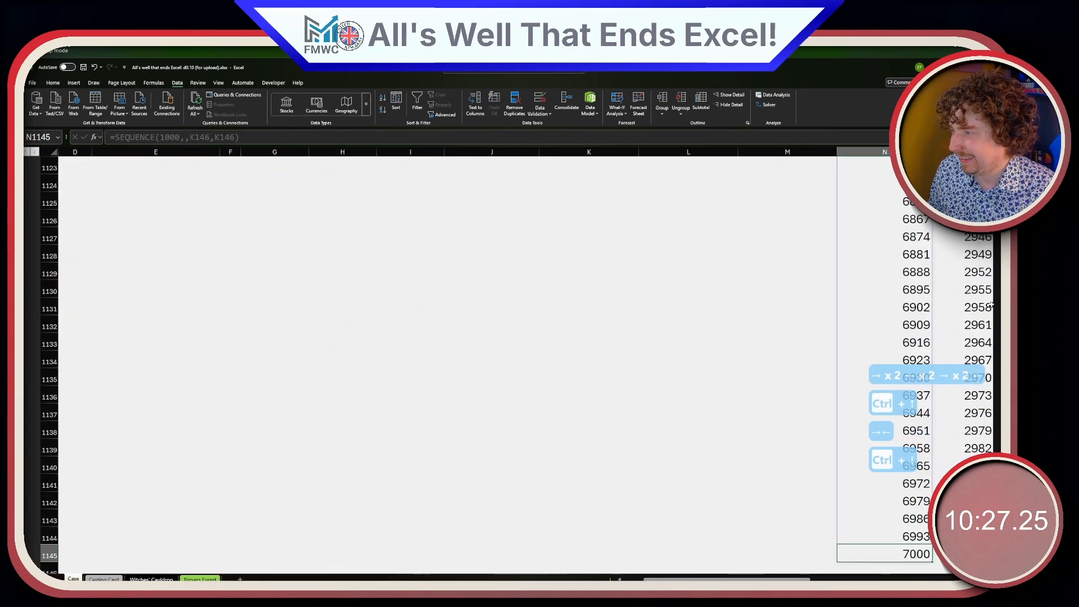
{"action": "key", "text": "ctrl+Up"}
{"action": "key", "text": "ctrl+Down"}
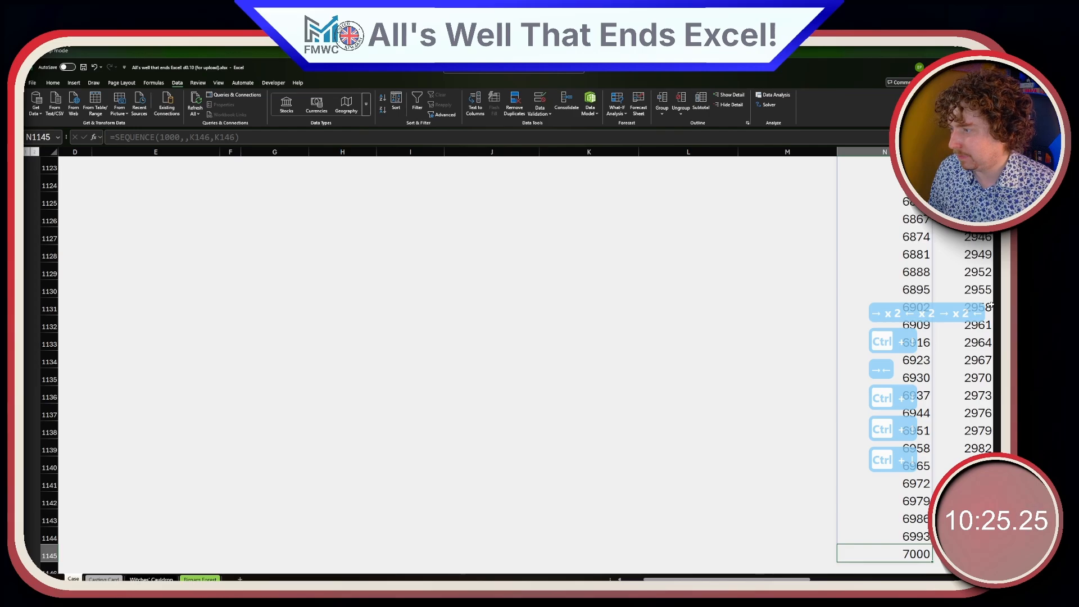
{"action": "key", "text": "ctrl+Up"}
{"action": "key", "text": "Left"}
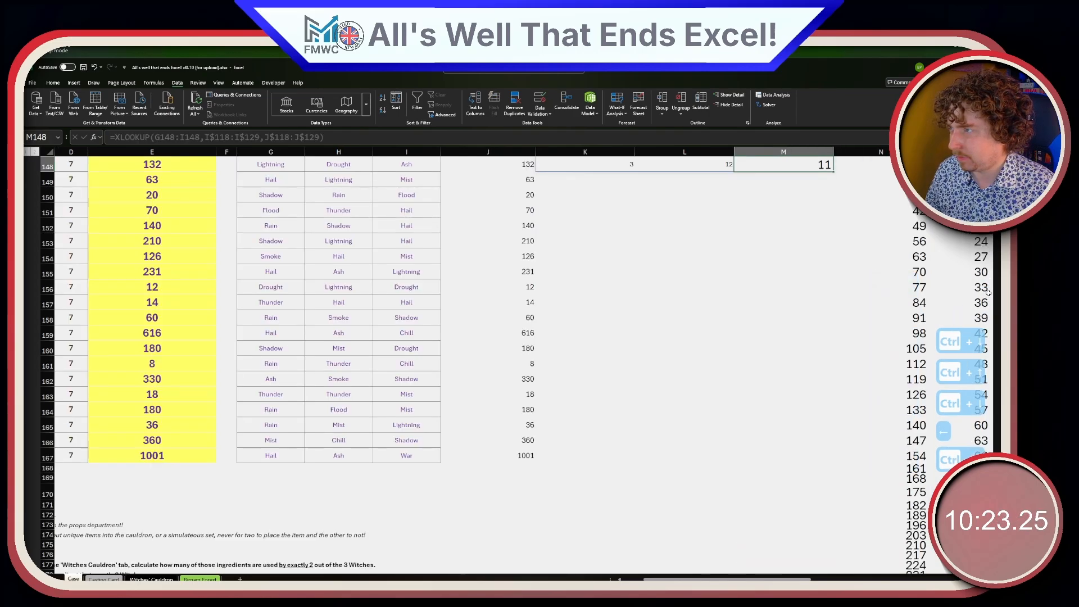
{"action": "scroll", "coordinate": [988, 292], "scroll_direction": "down", "scroll_amount": 10}
{"action": "scroll", "coordinate": [683, 276], "scroll_direction": "down", "scroll_amount": 5}
{"action": "scroll", "coordinate": [683, 276], "scroll_direction": "up", "scroll_amount": 3}
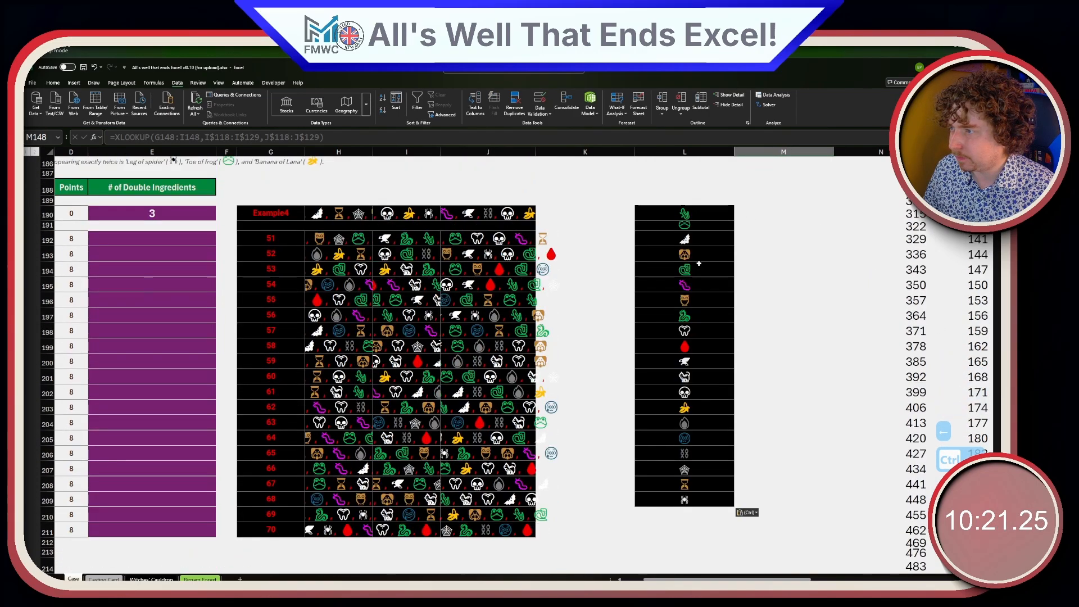
- Enter Example4 in G188 as the lookup label above the pasted ingredient table
{"action": "left_click", "coordinate": [697, 212]}
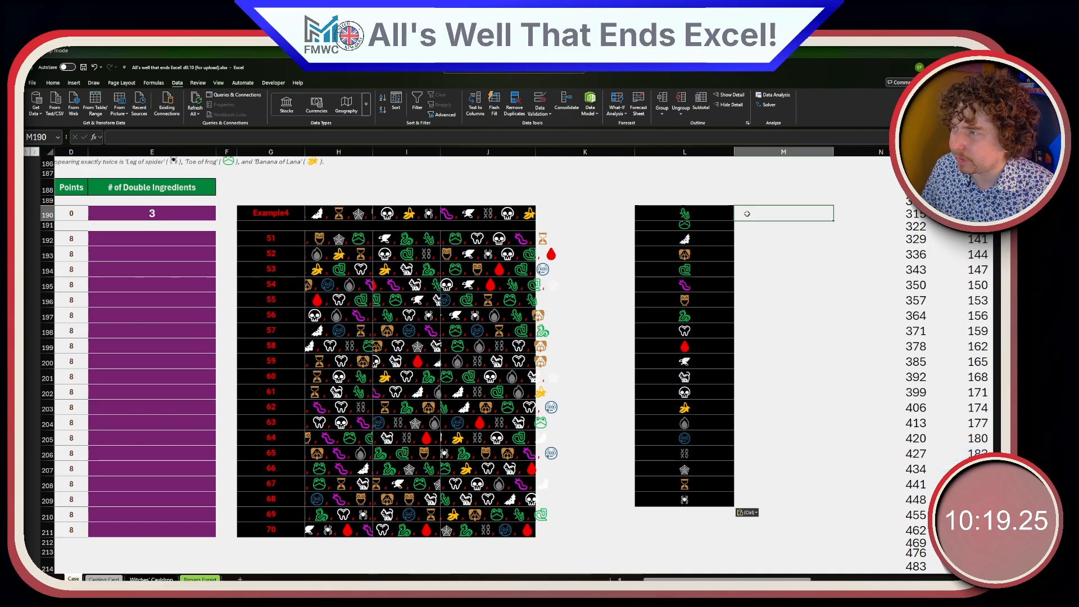
{"action": "left_click_drag", "start_coordinate": [337, 213], "coordinate": [389, 212]}
{"action": "left_click", "coordinate": [666, 184]}
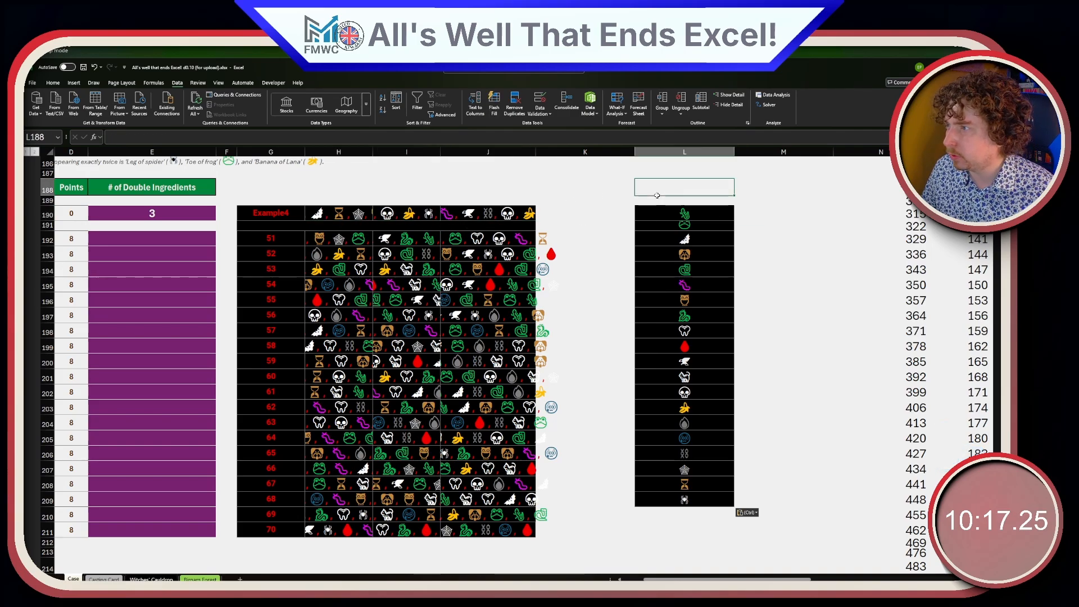
{"action": "left_click", "coordinate": [285, 181]}
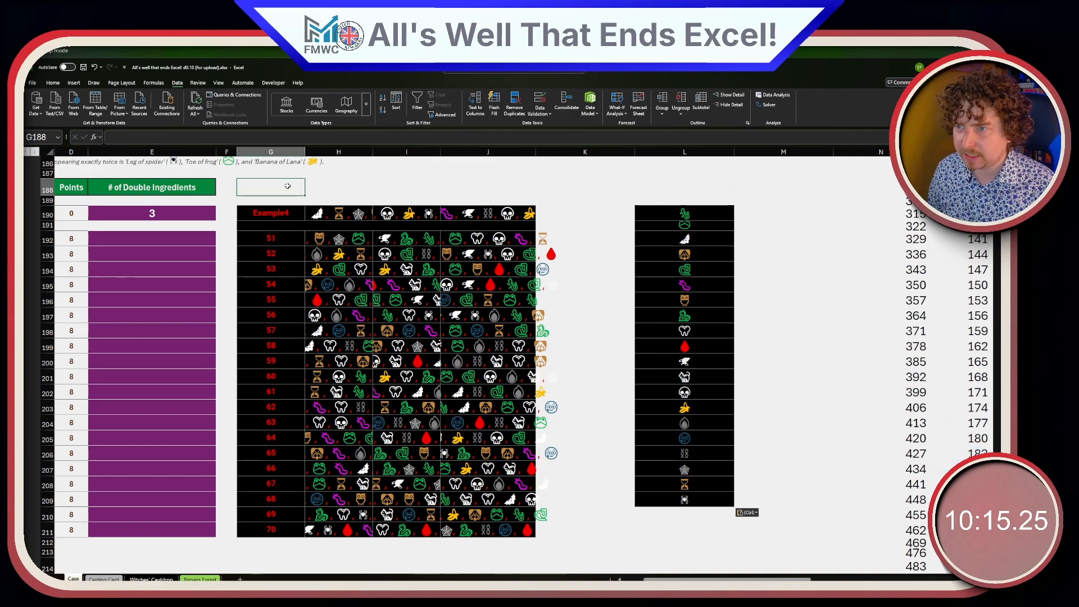
{"action": "type", "text": "Example"}
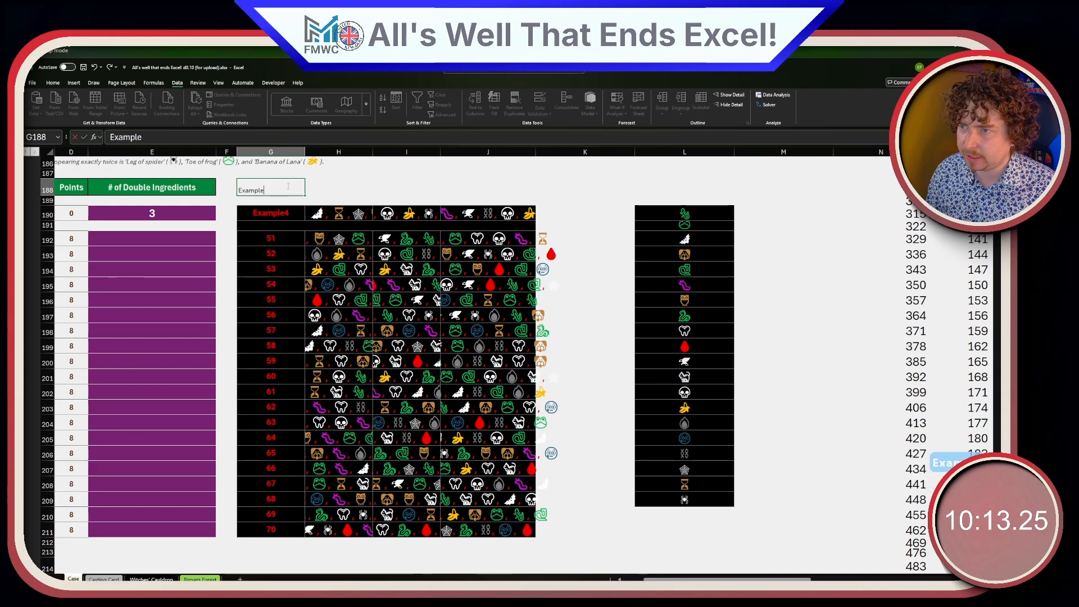
{"action": "type", "text": "4"}
{"action": "key", "text": "Tab"}
- Retrieve the three witches' ingredient lists for the label in G188 by entering =XLOOKUP(G188,G190:G211,H190:J211) in H188
{"action": "type", "text": "=XL"}
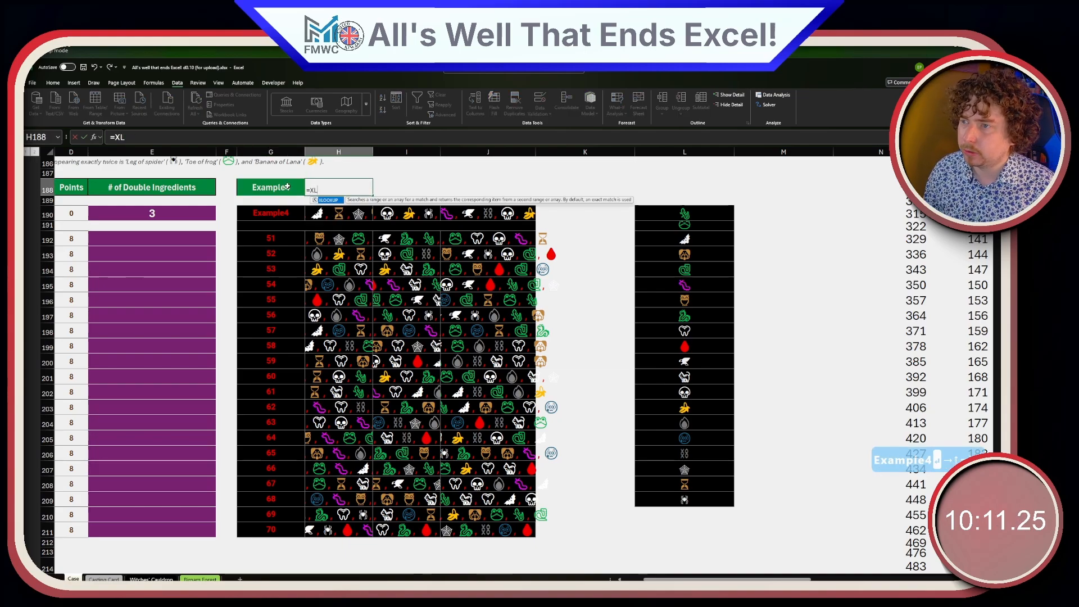
{"action": "type", "text": "OOKUP("}
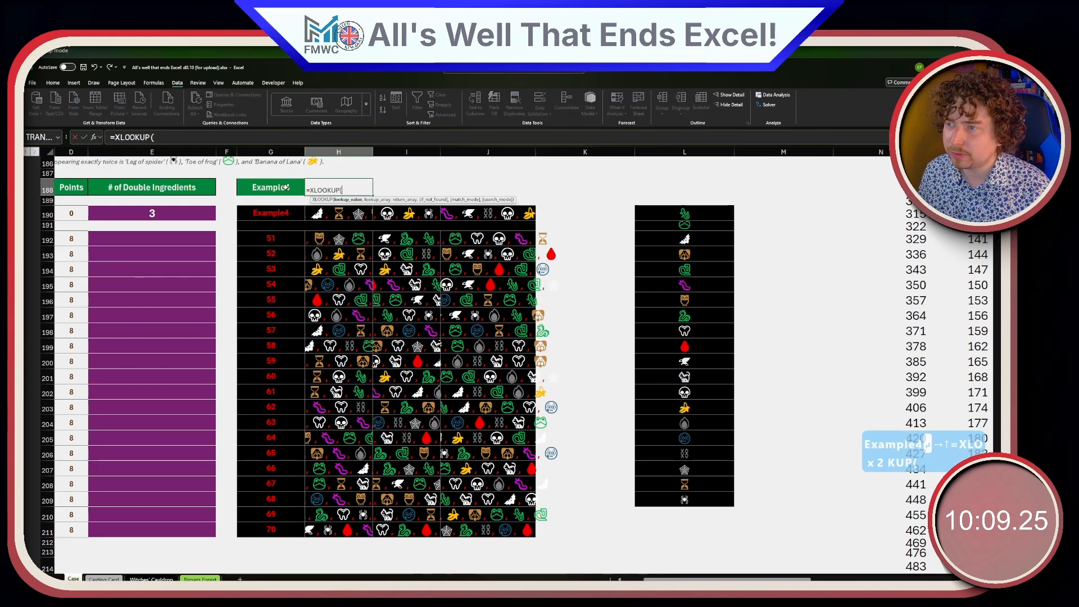
{"action": "left_click", "coordinate": [286, 187]}
{"action": "type", "text": ","}
{"action": "left_click", "coordinate": [271, 213]}
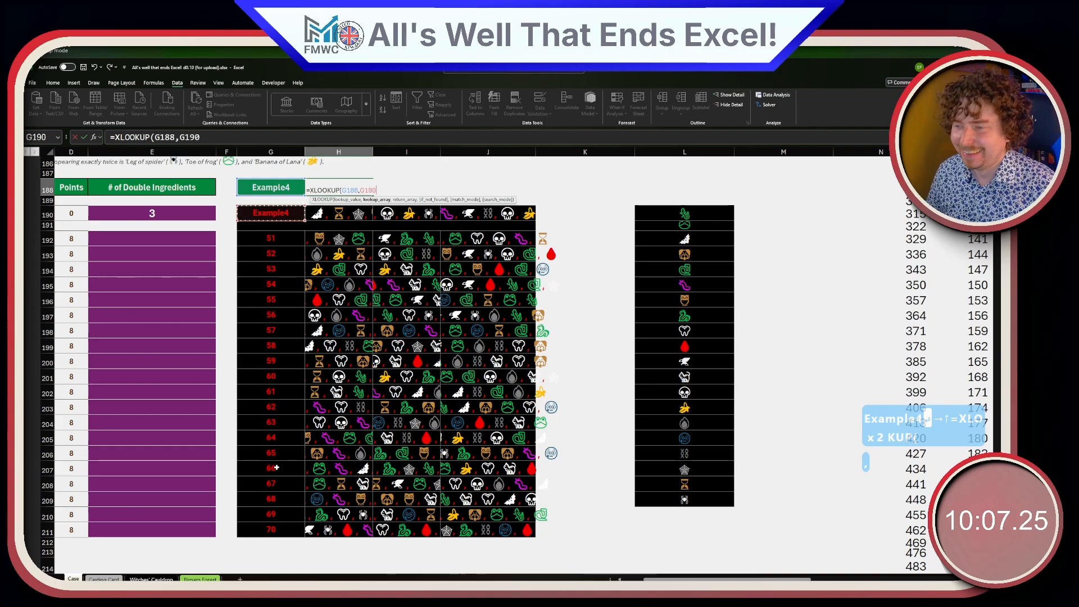
{"action": "left_click", "coordinate": [278, 531], "text": "shift"}
{"action": "type", "text": ","}
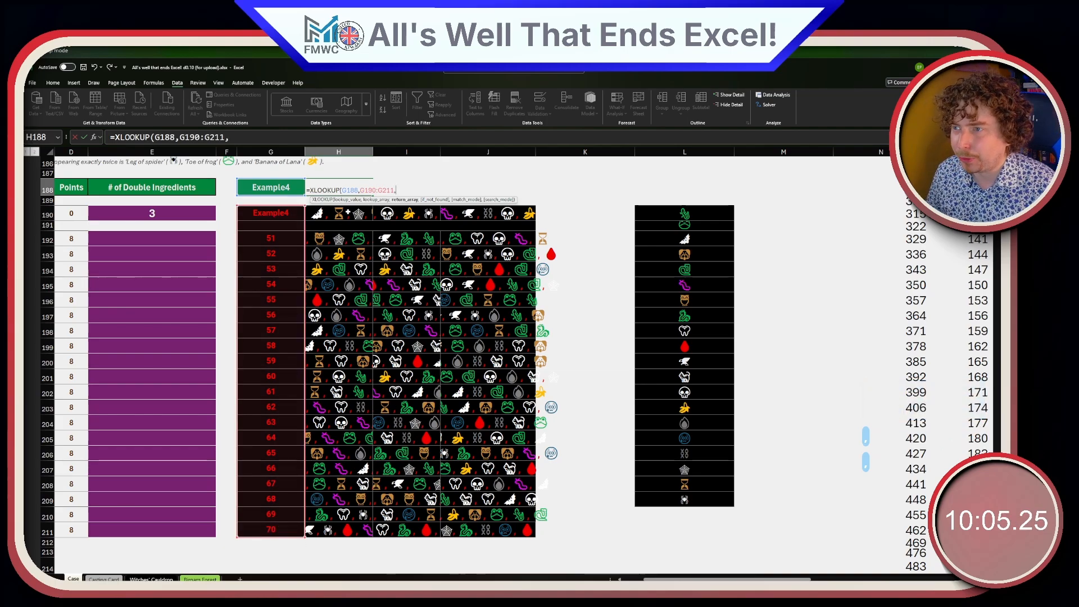
{"action": "left_click_drag", "start_coordinate": [315, 213], "coordinate": [528, 531]}
{"action": "key", "text": "Return"}
- Examine the three looked-up ingredient lists in H188:J188 alongside the symbol list starting at L190
{"action": "left_click_drag", "start_coordinate": [338, 187], "coordinate": [506, 187]}
{"action": "left_click", "coordinate": [697, 214]}
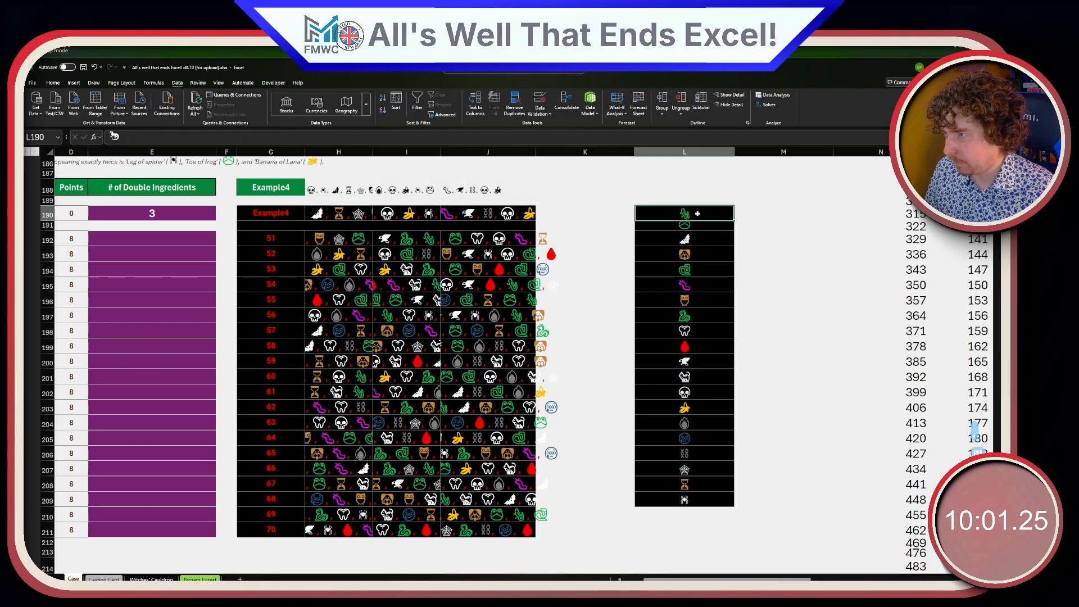
{"action": "left_click", "coordinate": [750, 210]}
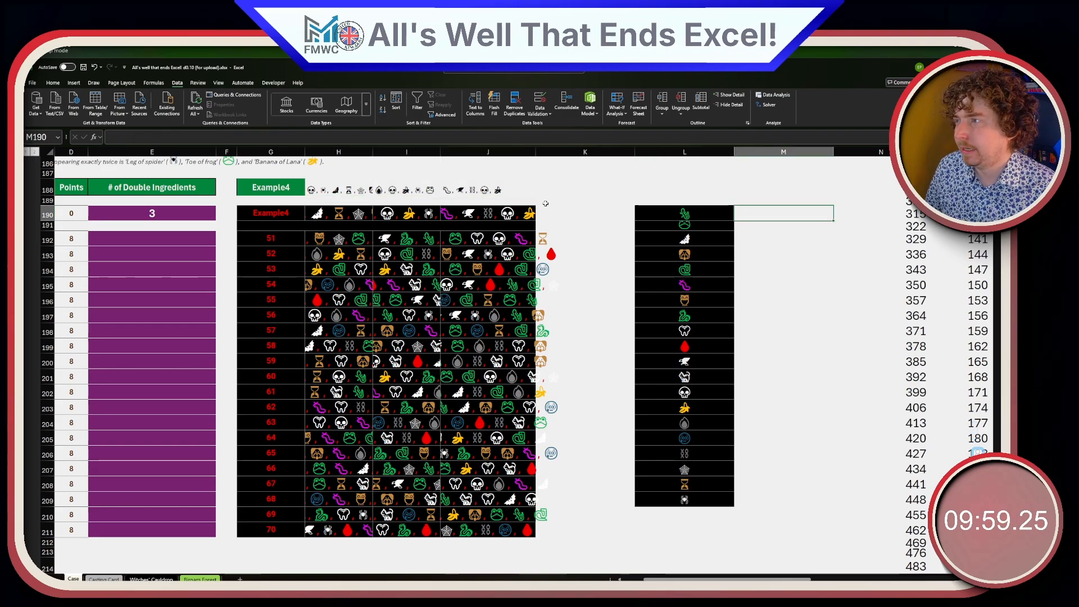
{"action": "left_click", "coordinate": [340, 186]}
{"action": "left_click", "coordinate": [393, 186]}
{"action": "left_click", "coordinate": [469, 191]}
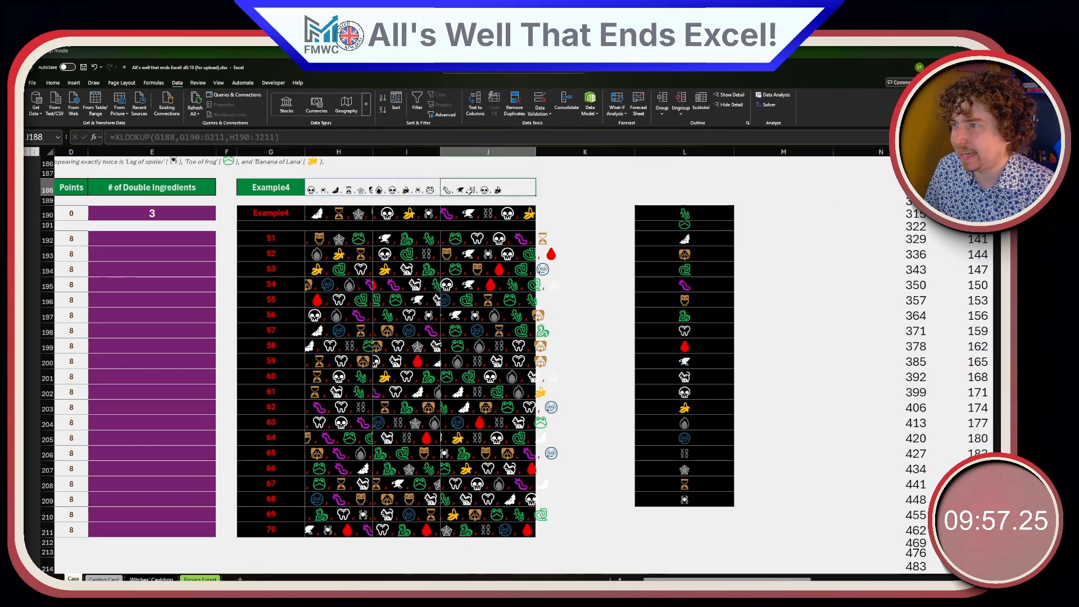
{"action": "left_click", "coordinate": [340, 189]}
{"action": "left_click", "coordinate": [377, 189]}
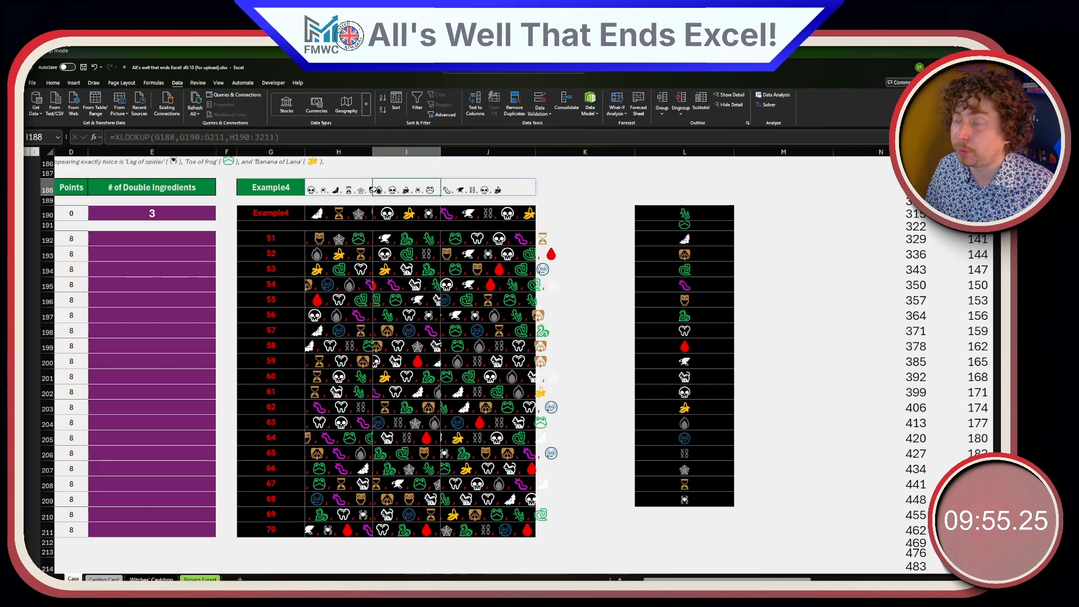
{"action": "left_click", "coordinate": [460, 191]}
- Reread the Scene 4 task and its Example4 explanation, and select the looked-up lists in H188:J188
{"action": "scroll", "coordinate": [606, 390], "scroll_direction": "up", "scroll_amount": 2}
{"action": "scroll", "coordinate": [606, 389], "scroll_direction": "down", "scroll_amount": 1}
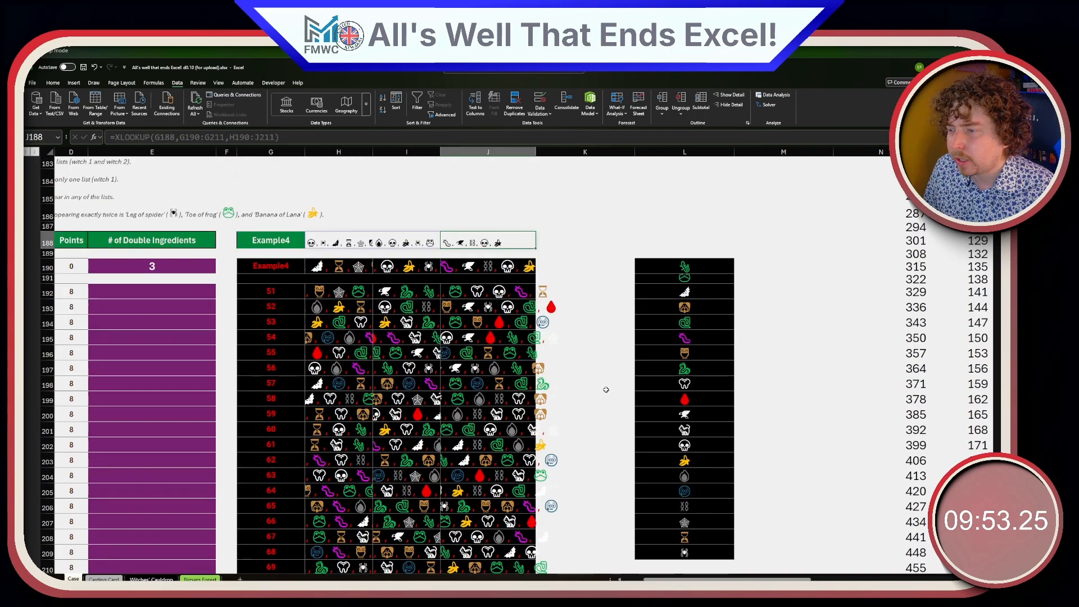
{"action": "scroll", "coordinate": [599, 387], "scroll_direction": "down", "scroll_amount": 1}
{"action": "scroll", "coordinate": [597, 385], "scroll_direction": "left", "scroll_amount": 2}
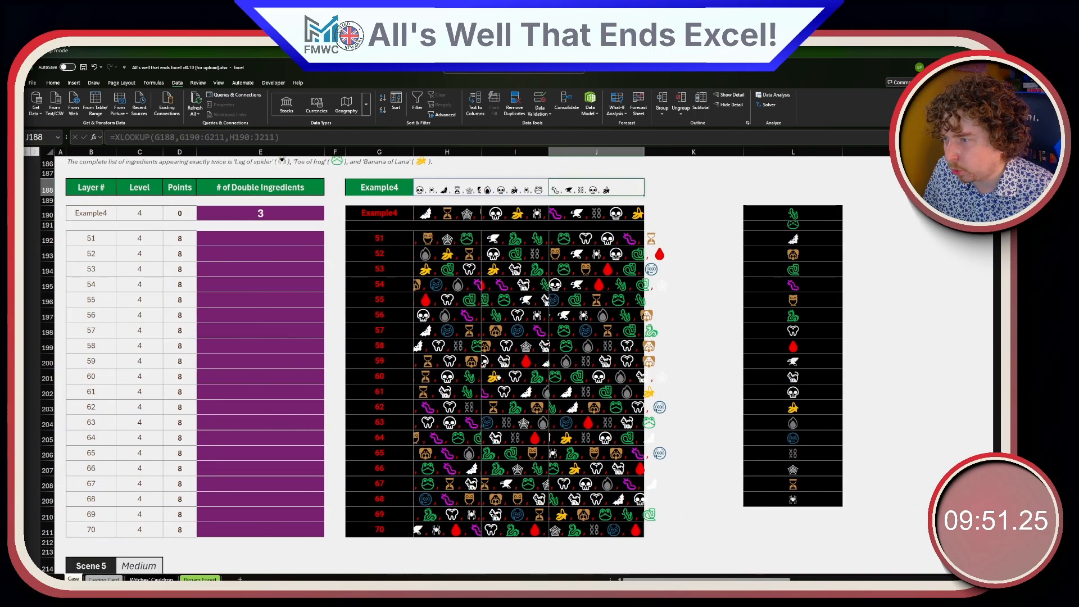
{"action": "scroll", "coordinate": [510, 391], "scroll_direction": "up", "scroll_amount": 2}
{"action": "scroll", "coordinate": [508, 385], "scroll_direction": "up", "scroll_amount": 5}
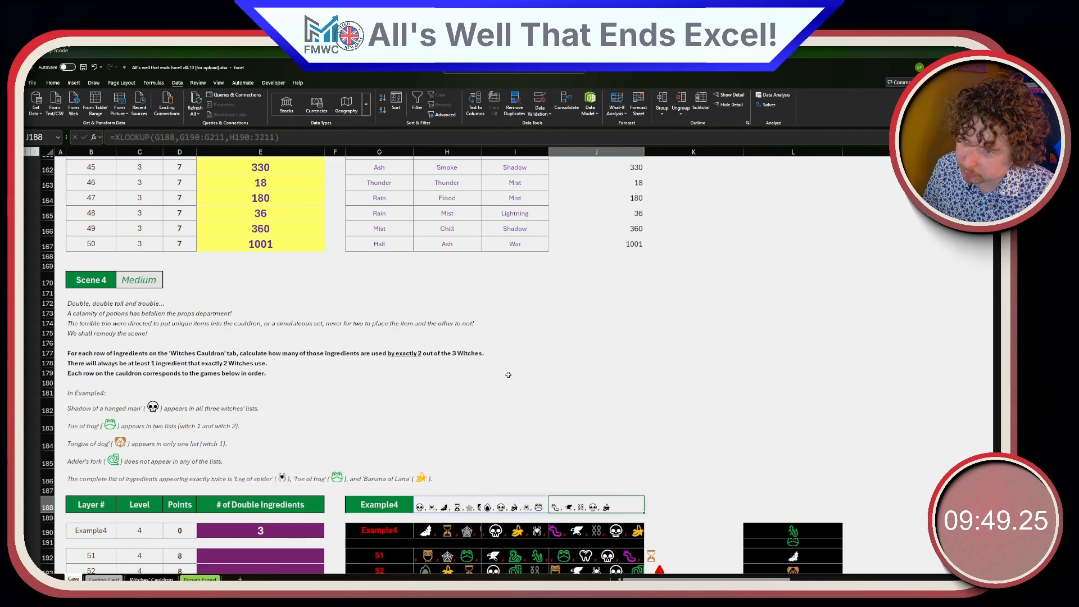
{"action": "scroll", "coordinate": [508, 375], "scroll_direction": "down", "scroll_amount": 4}
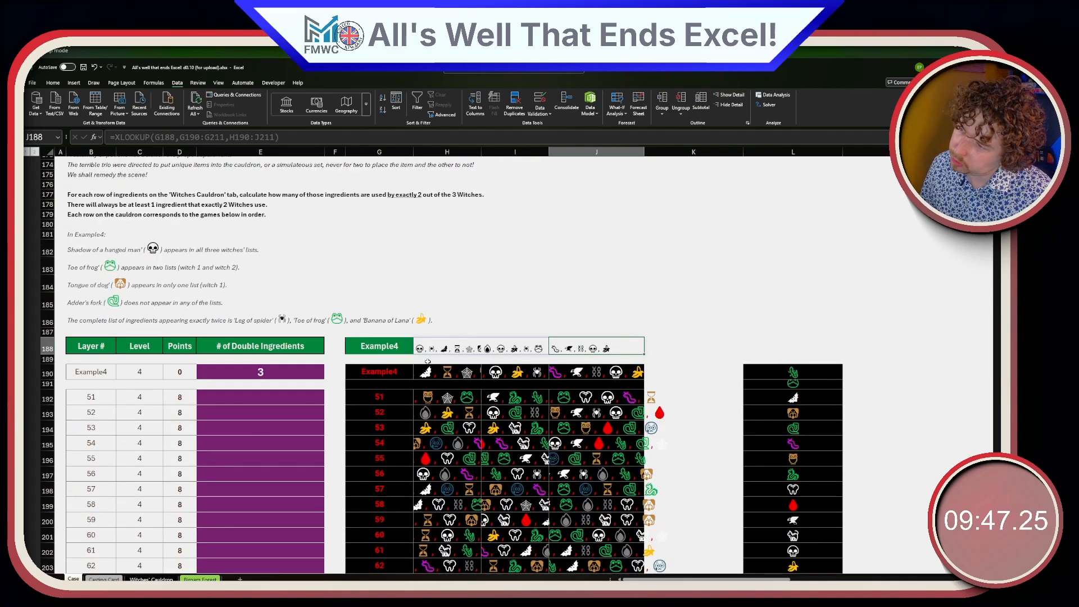
{"action": "left_click_drag", "start_coordinate": [428, 348], "coordinate": [599, 352]}
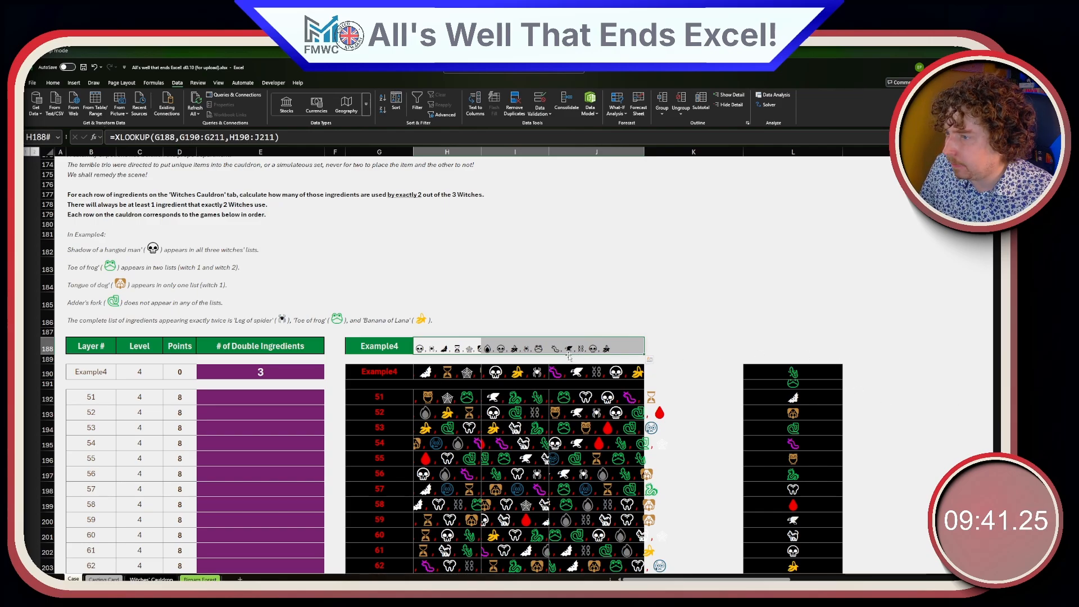
- Test whether the first listed ingredient appears in witch 1's list by entering =ISNUMBER(SEARCH(L190,H$188)) in M190
{"action": "left_click", "coordinate": [434, 343]}
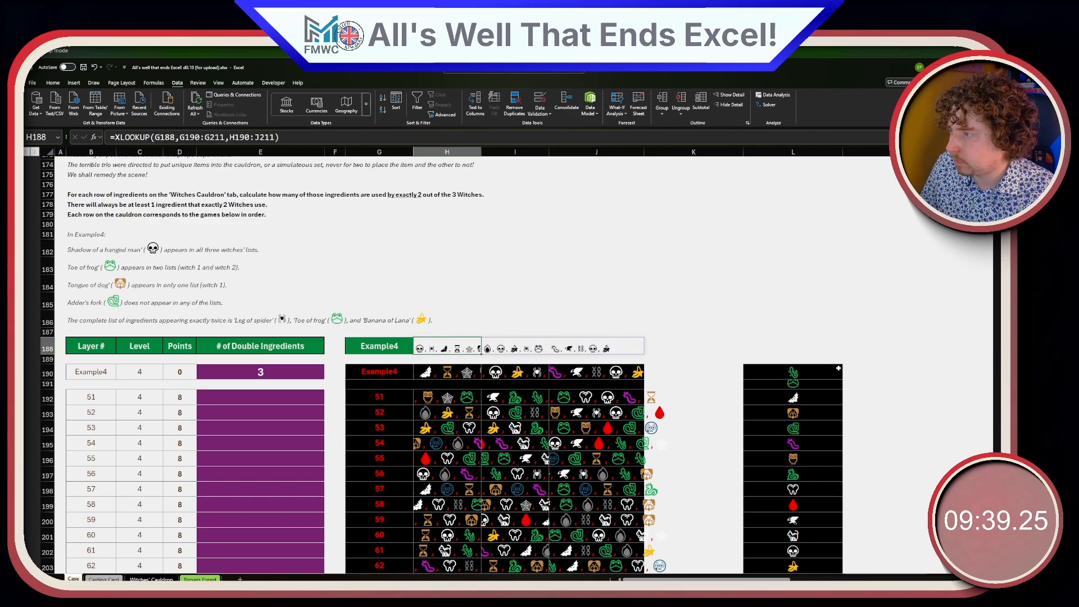
{"action": "left_click", "coordinate": [844, 372]}
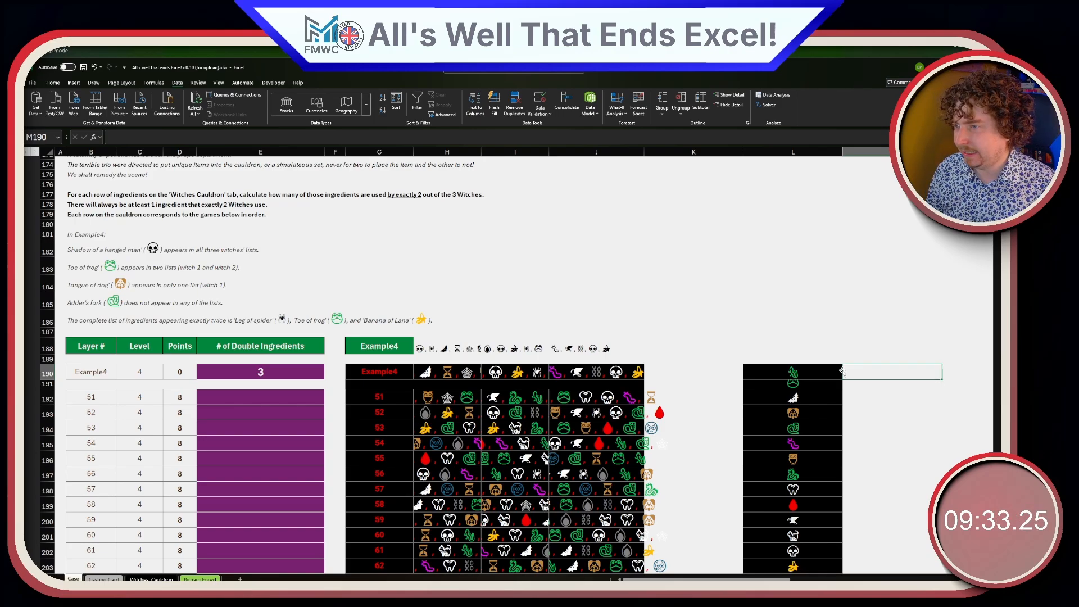
{"action": "type", "text": "=IS"}
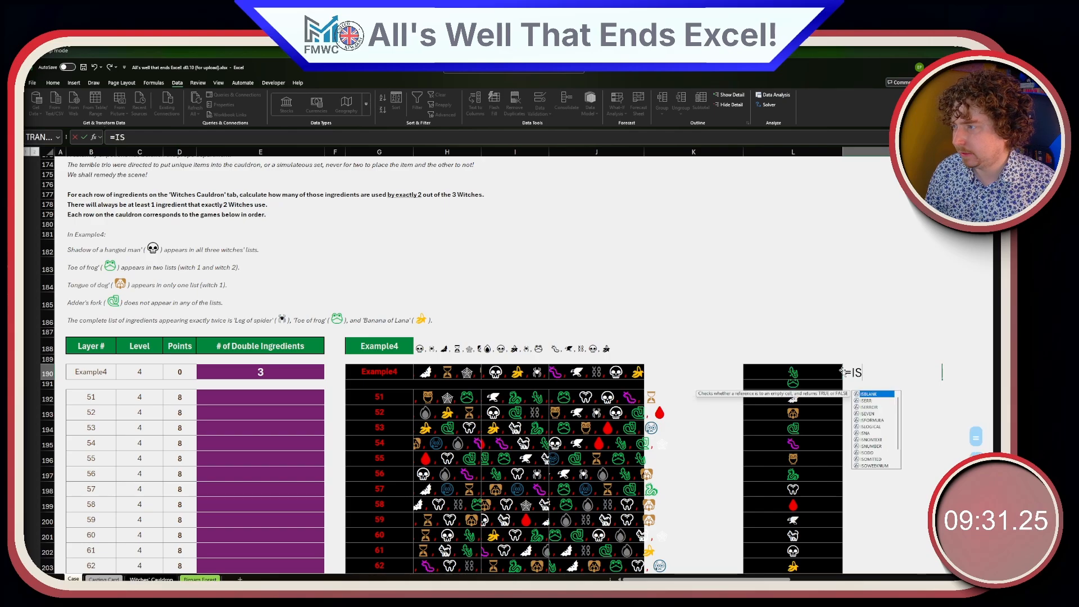
{"action": "type", "text": "NUMBER(SEARCH("}
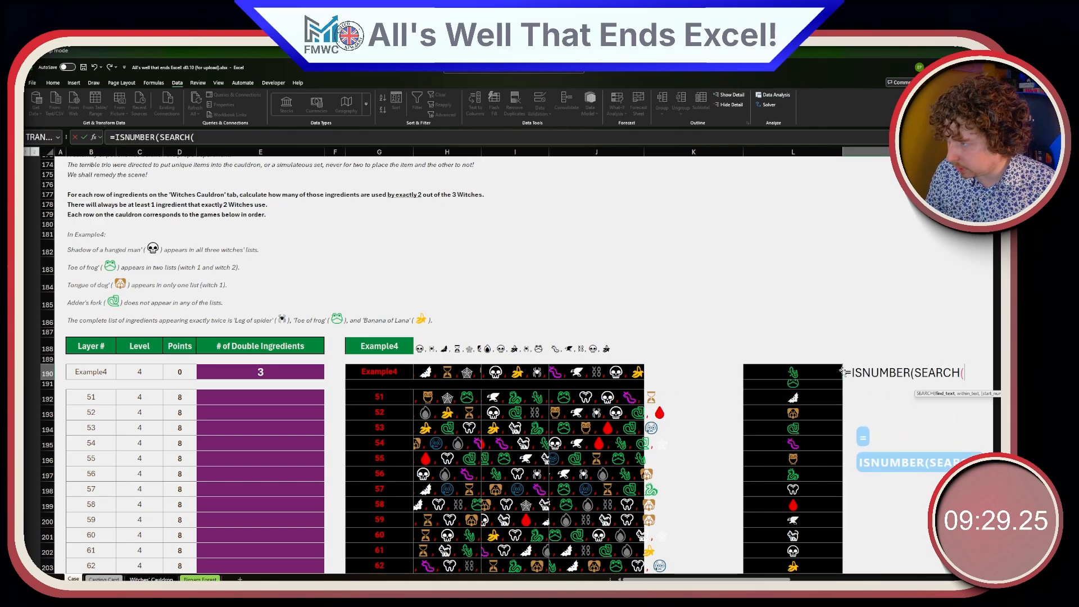
{"action": "left_click", "coordinate": [840, 372]}
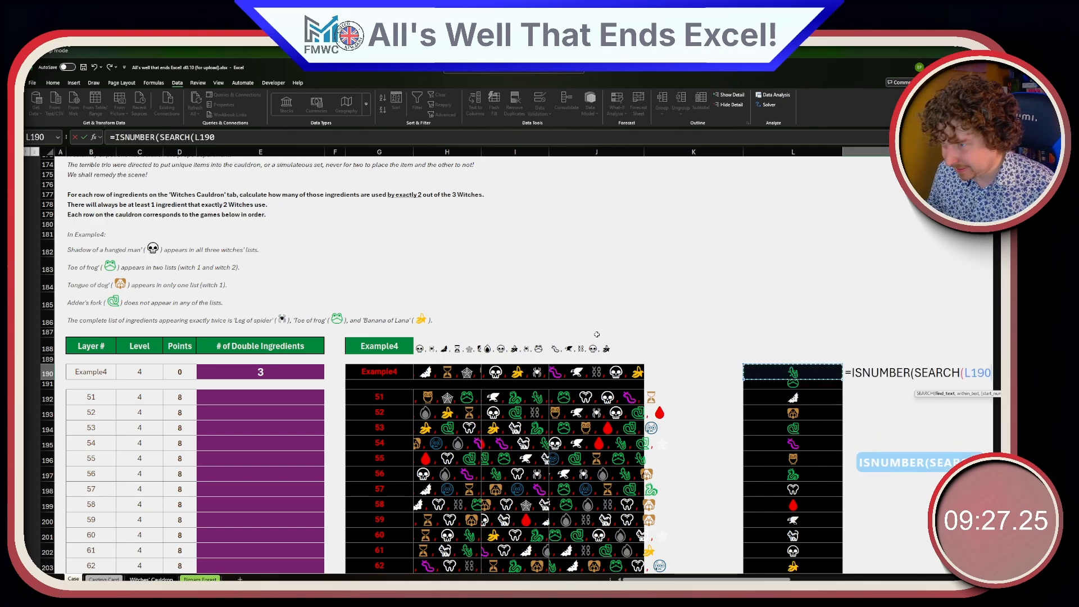
{"action": "type", "text": ","}
{"action": "left_click", "coordinate": [438, 348]}
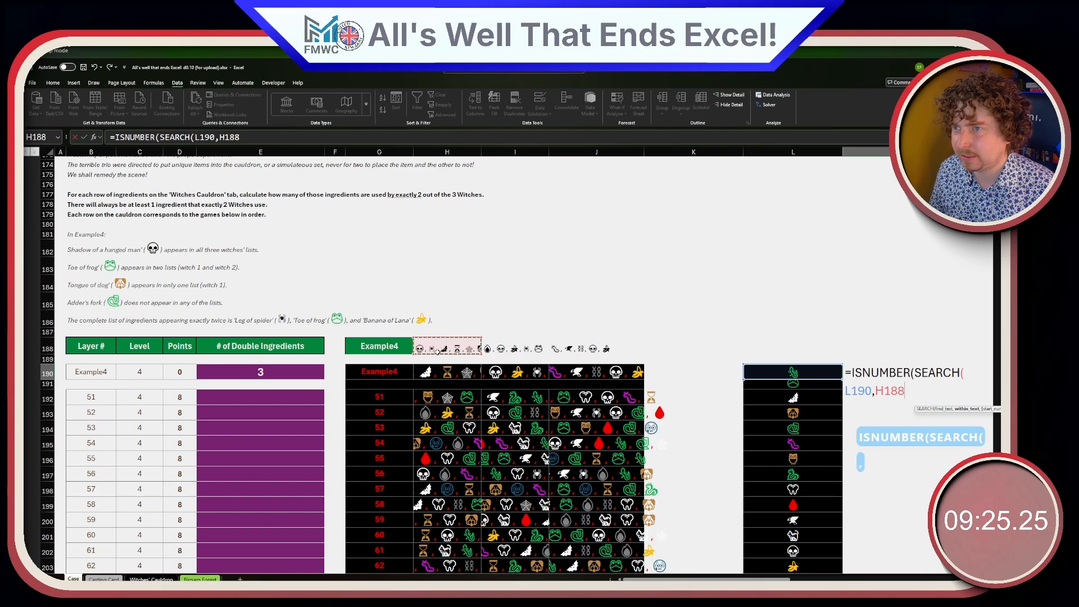
{"action": "left_click", "coordinate": [312, 140]}
{"action": "key", "text": "F4"}
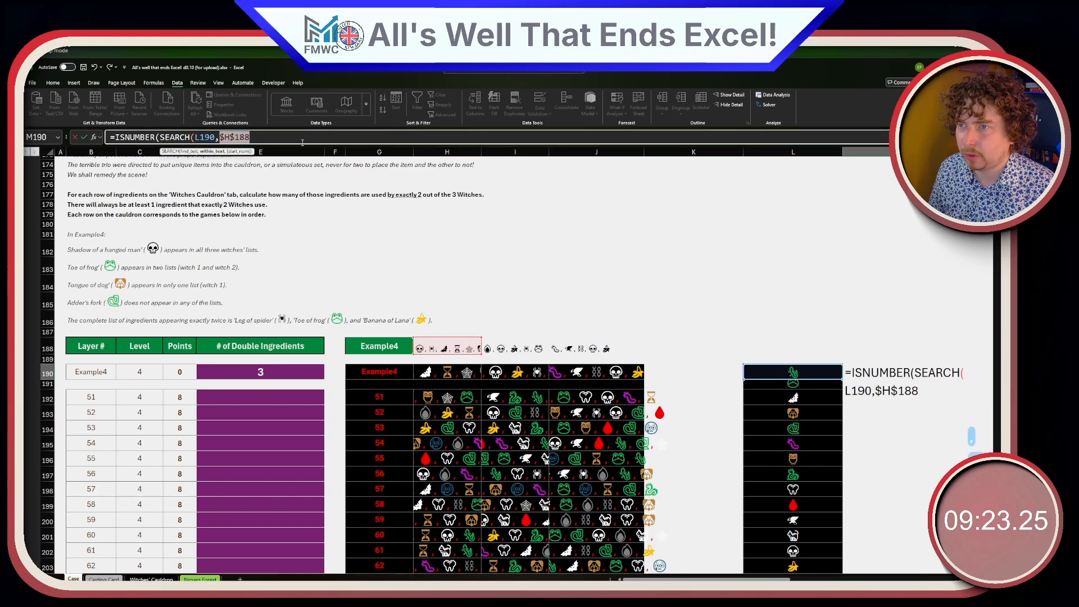
{"action": "key", "text": "F4"}
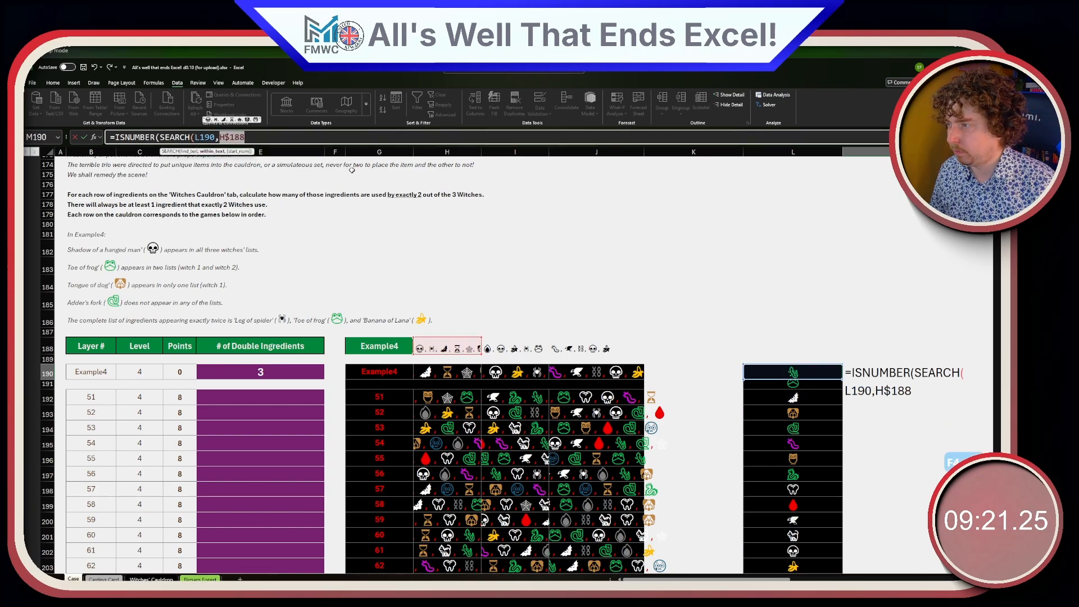
{"action": "key", "text": "Return"}
- Shorten the spilled multiples in N146 to 101 rows with =SEQUENCE(101,,K146,K146) and check how far down they reach
{"action": "left_click", "coordinate": [521, 366]}
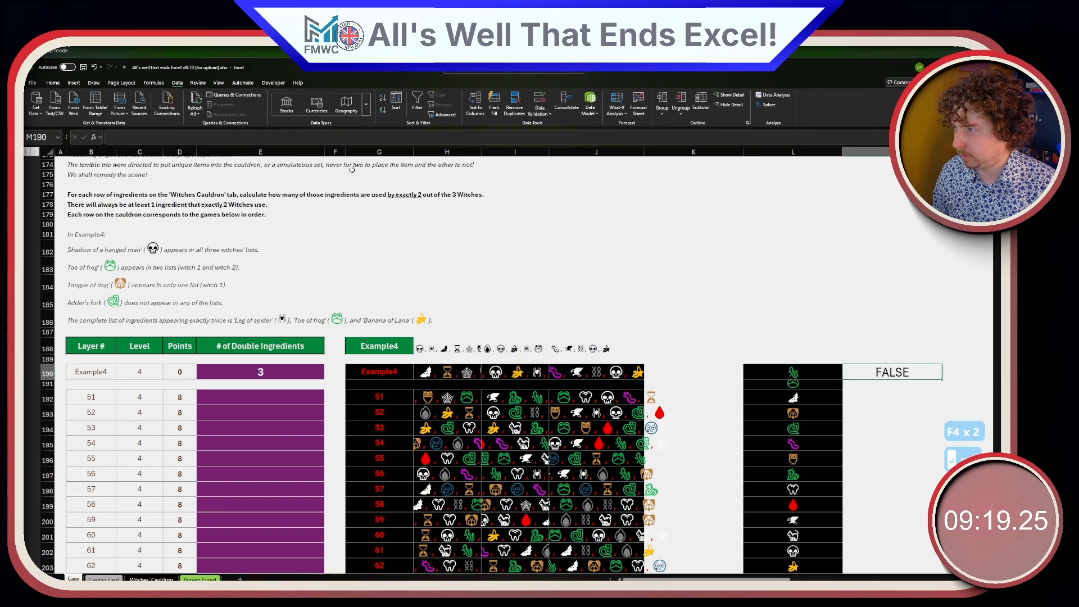
{"action": "left_click_drag", "start_coordinate": [739, 579], "coordinate": [821, 581]}
{"action": "left_click", "coordinate": [381, 376]}
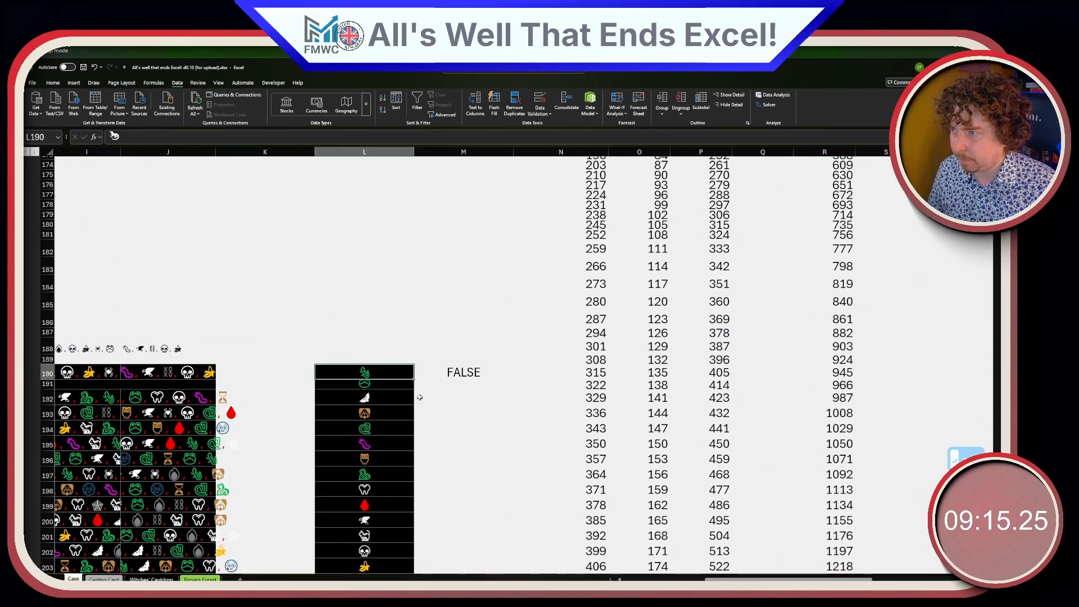
{"action": "scroll", "coordinate": [420, 397], "scroll_direction": "up", "scroll_amount": 14}
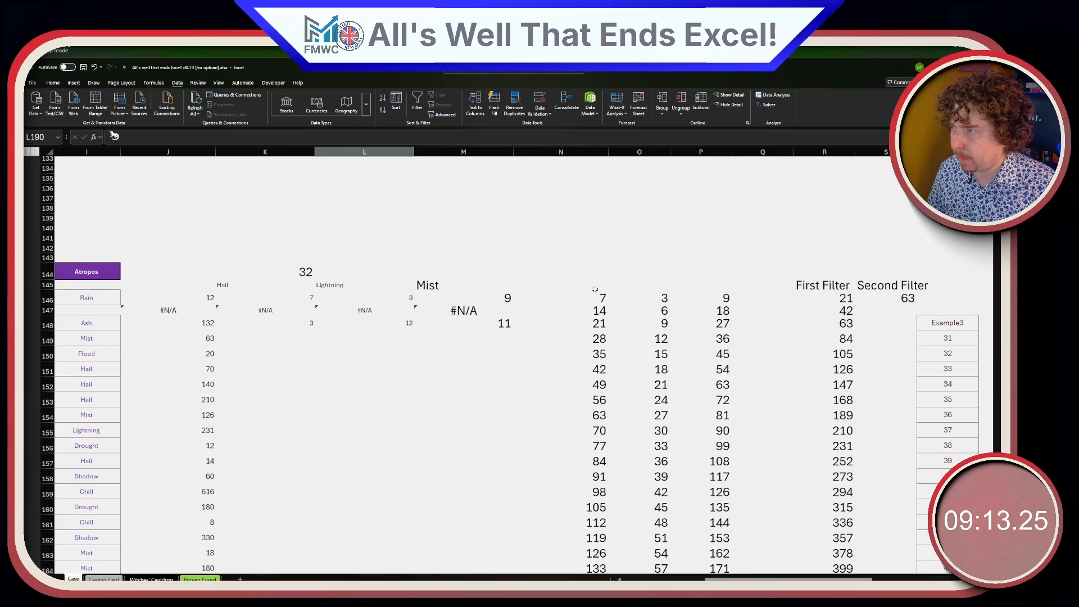
{"action": "left_click", "coordinate": [594, 295]}
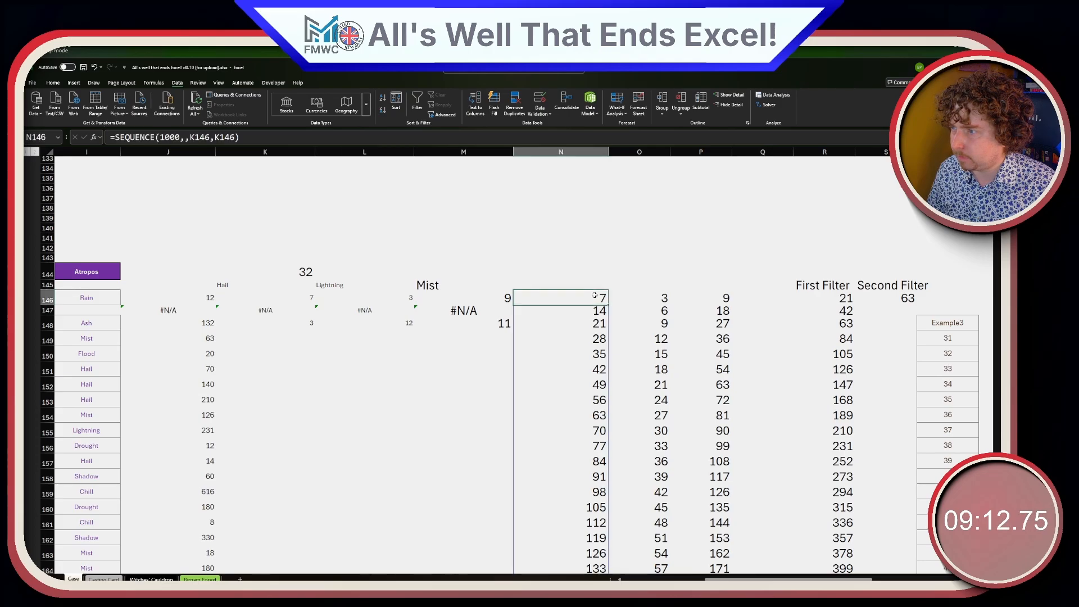
{"action": "left_click", "coordinate": [177, 136]}
{"action": "key", "text": "BackSpace"}
{"action": "key", "text": "BackSpace"}
{"action": "type", "text": "1"}
{"action": "key", "text": "Return"}
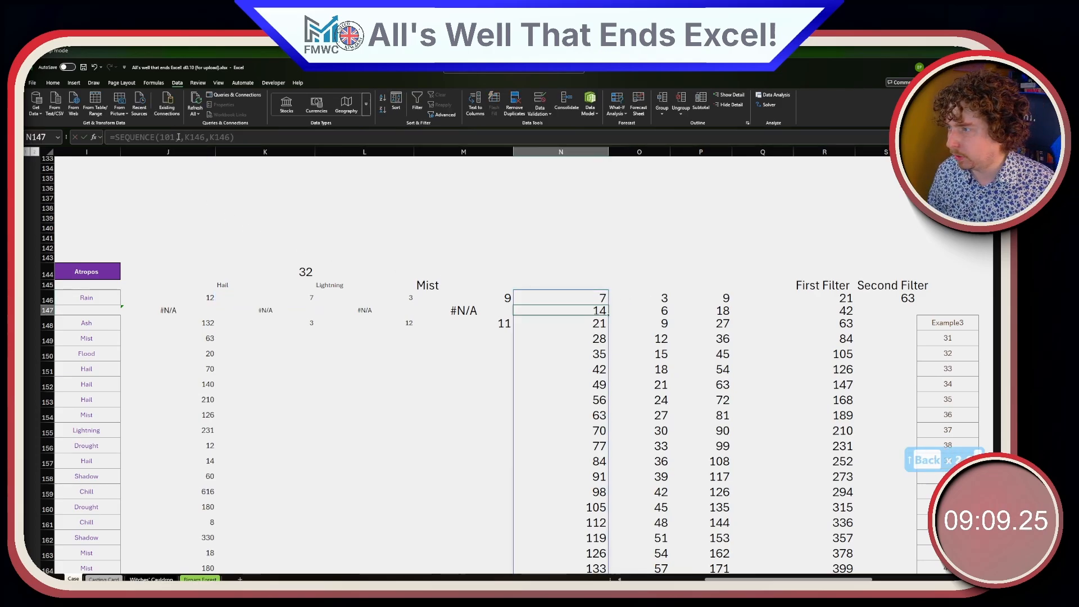
{"action": "scroll", "coordinate": [361, 260], "scroll_direction": "down", "scroll_amount": 6}
{"action": "scroll", "coordinate": [539, 264], "scroll_direction": "up", "scroll_amount": 3}
{"action": "scroll", "coordinate": [540, 264], "scroll_direction": "down", "scroll_amount": 7}
{"action": "scroll", "coordinate": [811, 387], "scroll_direction": "up", "scroll_amount": 5}
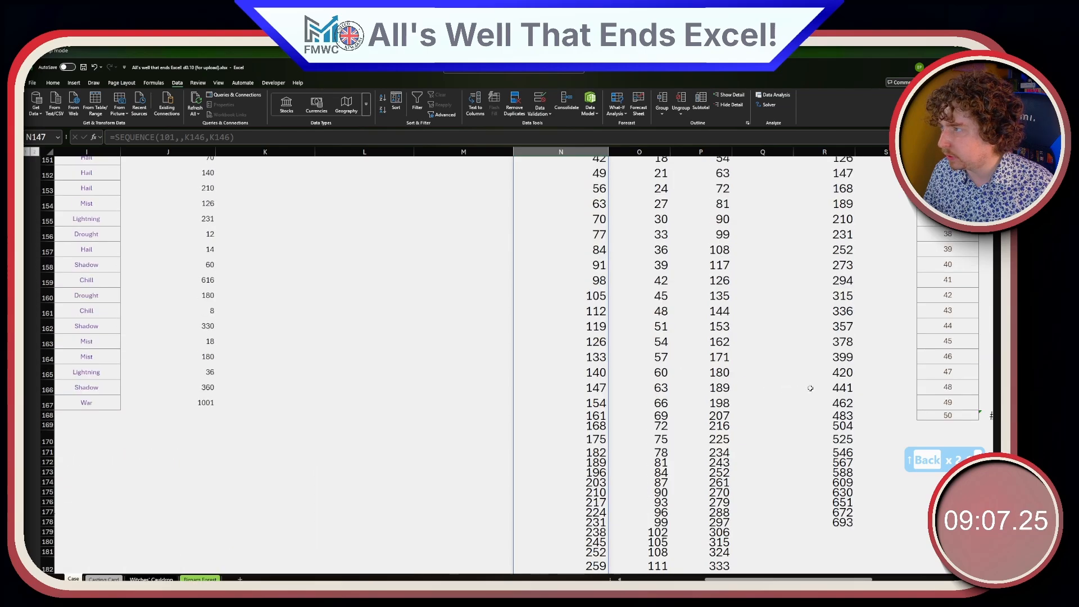
{"action": "scroll", "coordinate": [312, 360], "scroll_direction": "up", "scroll_amount": 3}
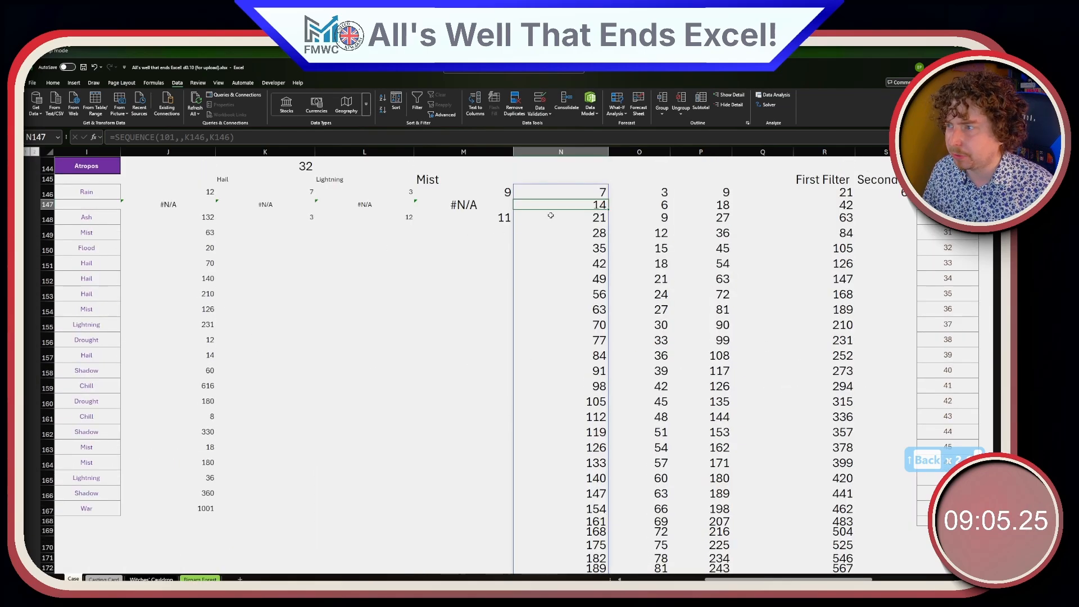
- Clear the spilled multiples formulas in N146:P146 from the previous scene's workings
{"action": "key", "text": "Up"}
{"action": "left_click_drag", "start_coordinate": [169, 137], "coordinate": [161, 137]}
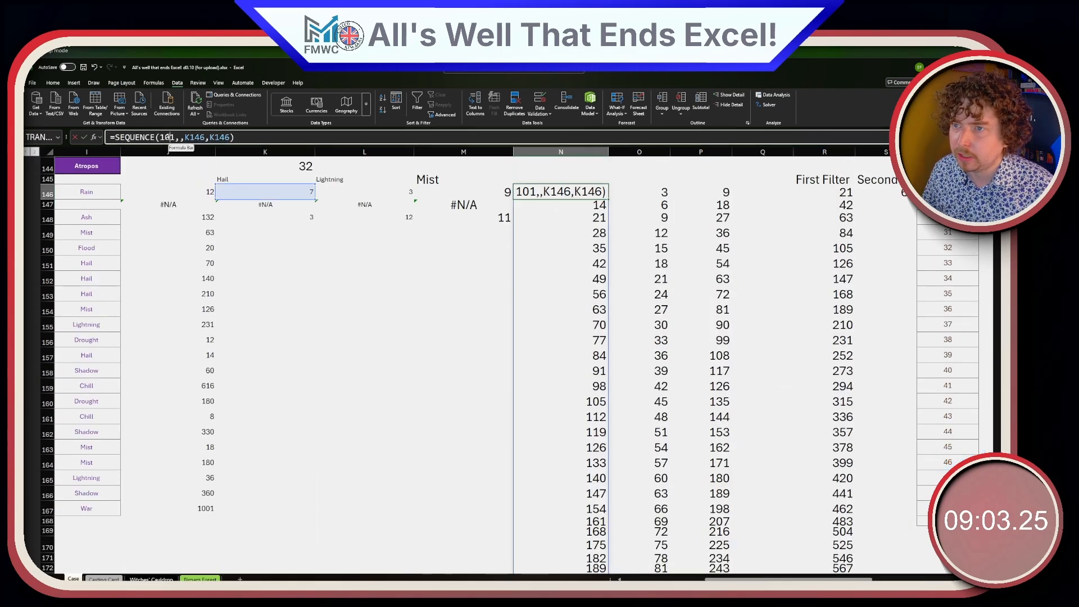
{"action": "key", "text": "Escape"}
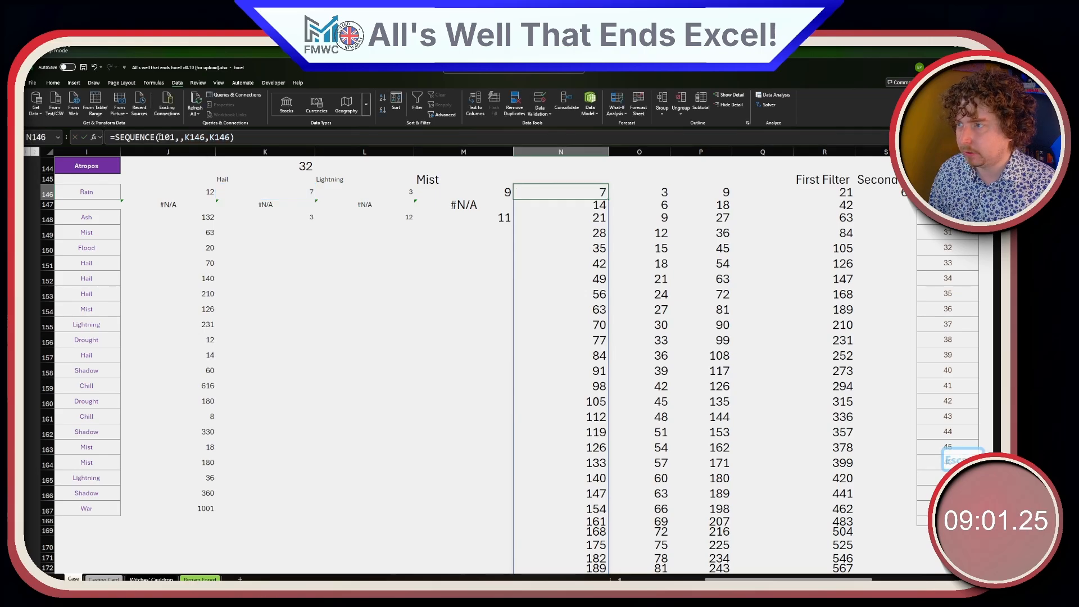
{"action": "key", "text": "shift+Right"}
{"action": "key", "text": "shift+Right"}
{"action": "key", "text": "Delete"}
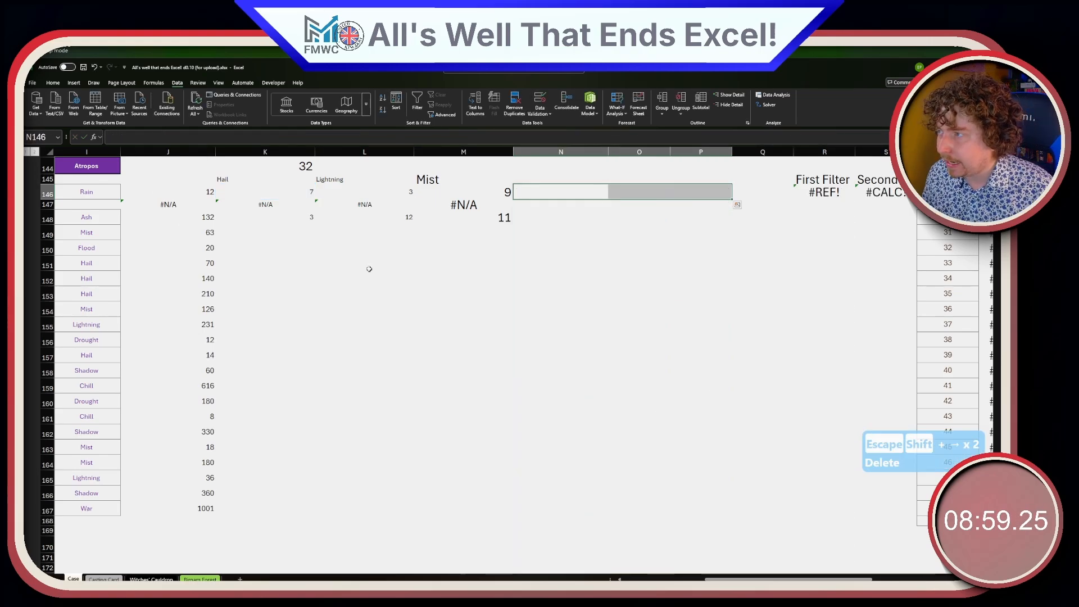
- Lock the ingredient column in M190 so the formula reads =ISNUMBER(SEARCH($L190,H$188))
{"action": "left_click_drag", "start_coordinate": [762, 580], "coordinate": [700, 579]}
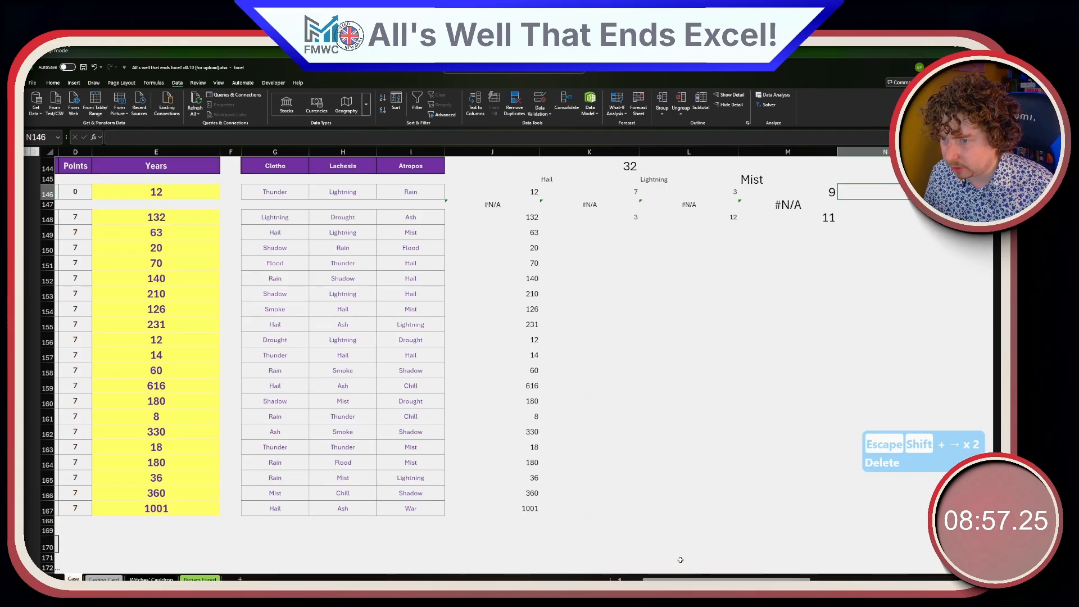
{"action": "left_click", "coordinate": [517, 386]}
{"action": "scroll", "coordinate": [517, 386], "scroll_direction": "down", "scroll_amount": 8}
{"action": "left_click", "coordinate": [798, 425]}
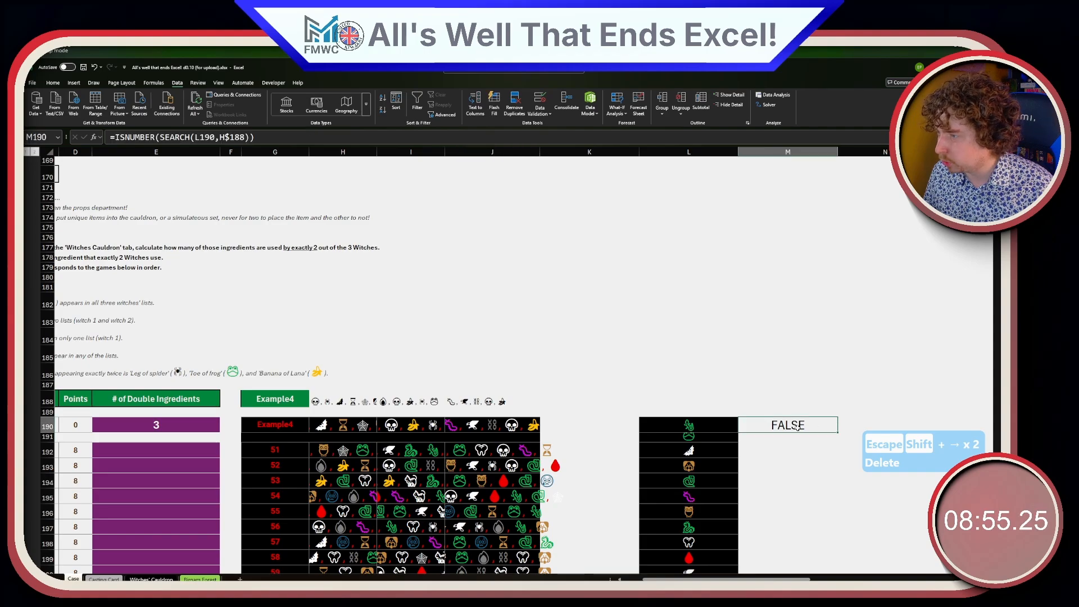
{"action": "scroll", "coordinate": [792, 416], "scroll_direction": "down", "scroll_amount": 3}
{"action": "scroll", "coordinate": [790, 410], "scroll_direction": "up", "scroll_amount": 2}
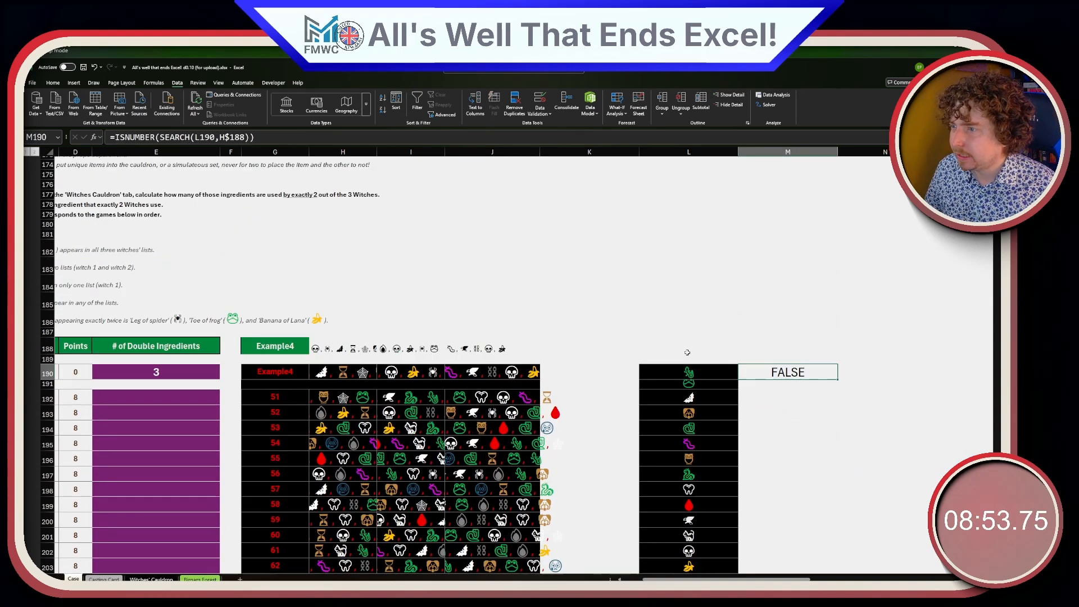
{"action": "left_click", "coordinate": [458, 138]}
{"action": "key", "text": "F4"}
{"action": "key", "text": "F4"}
{"action": "key", "text": "F4"}
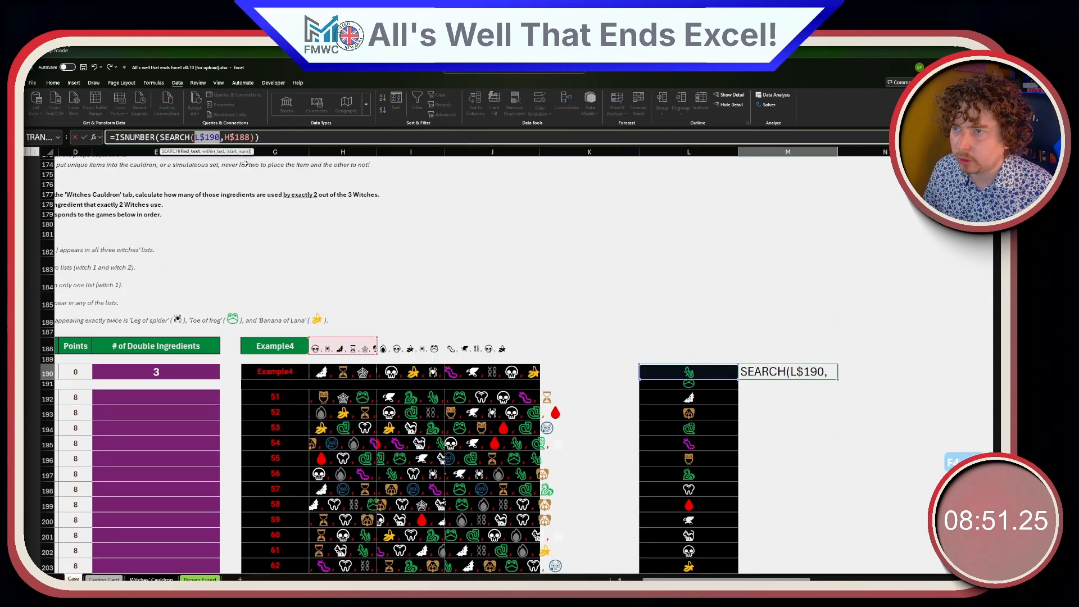
{"action": "key", "text": "Return"}
- Fill the M190 ingredient test across to O190 and down the full length of the ingredient list
{"action": "left_click", "coordinate": [709, 373]}
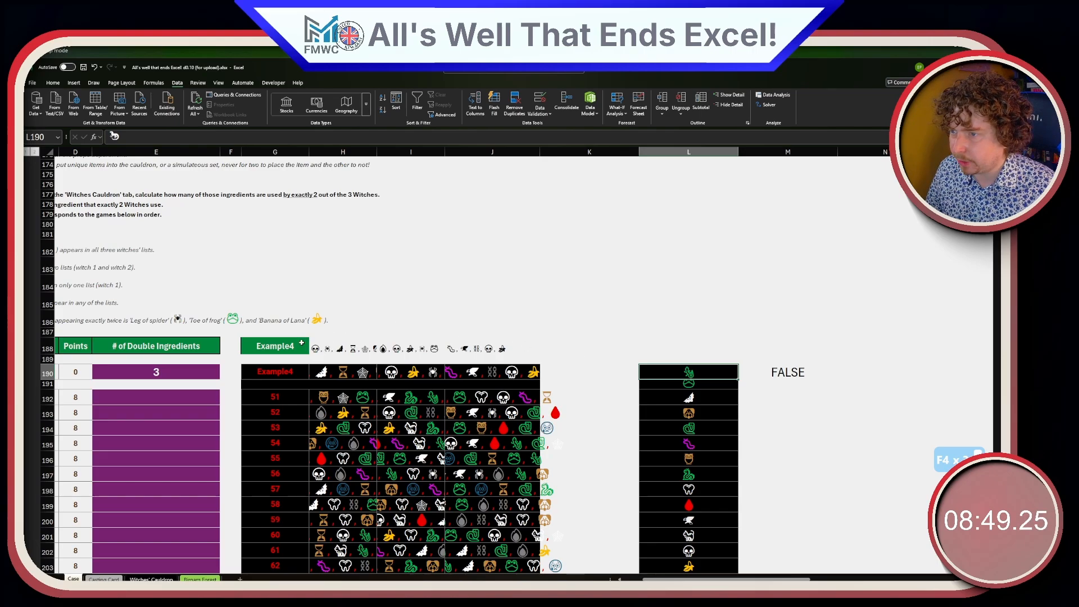
{"action": "left_click", "coordinate": [336, 345]}
{"action": "left_click", "coordinate": [775, 369]}
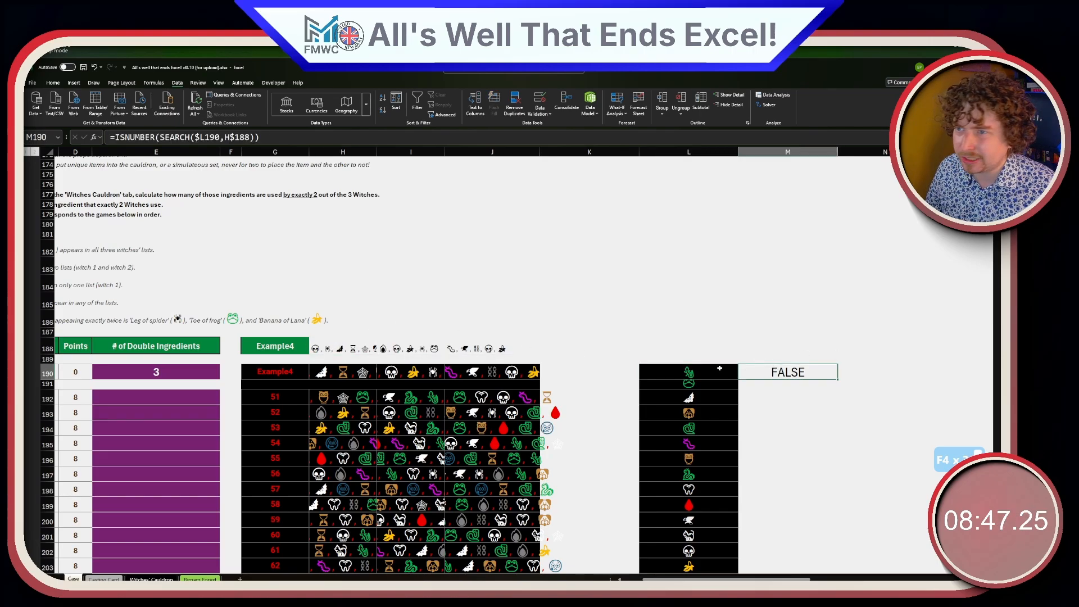
{"action": "left_click_drag", "start_coordinate": [840, 381], "coordinate": [970, 382]}
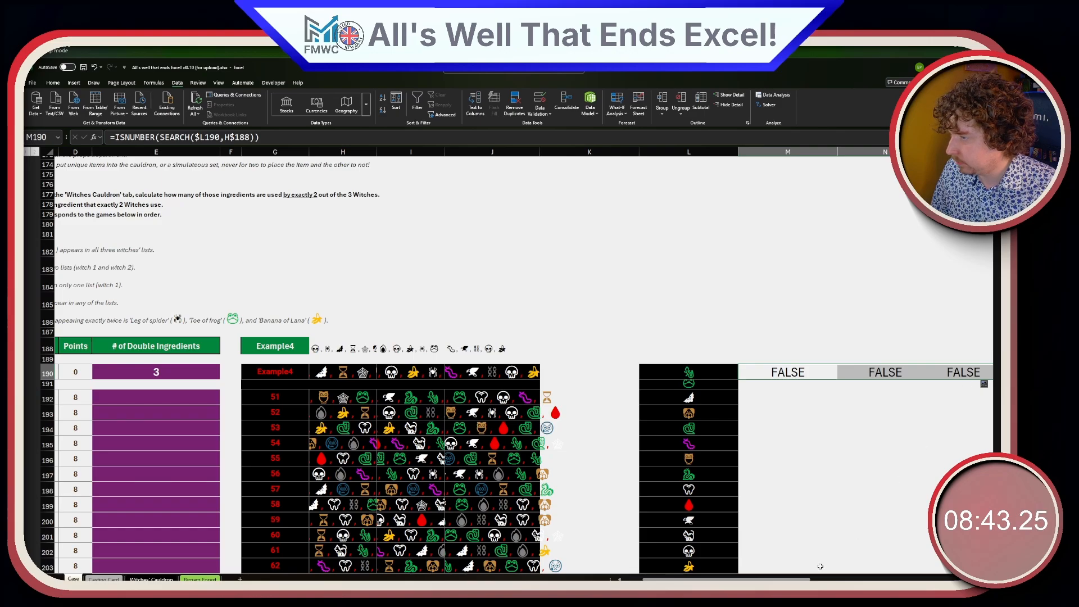
{"action": "scroll", "coordinate": [789, 419], "scroll_direction": "right", "scroll_amount": 4}
{"action": "left_click_drag", "start_coordinate": [765, 380], "coordinate": [765, 383]}
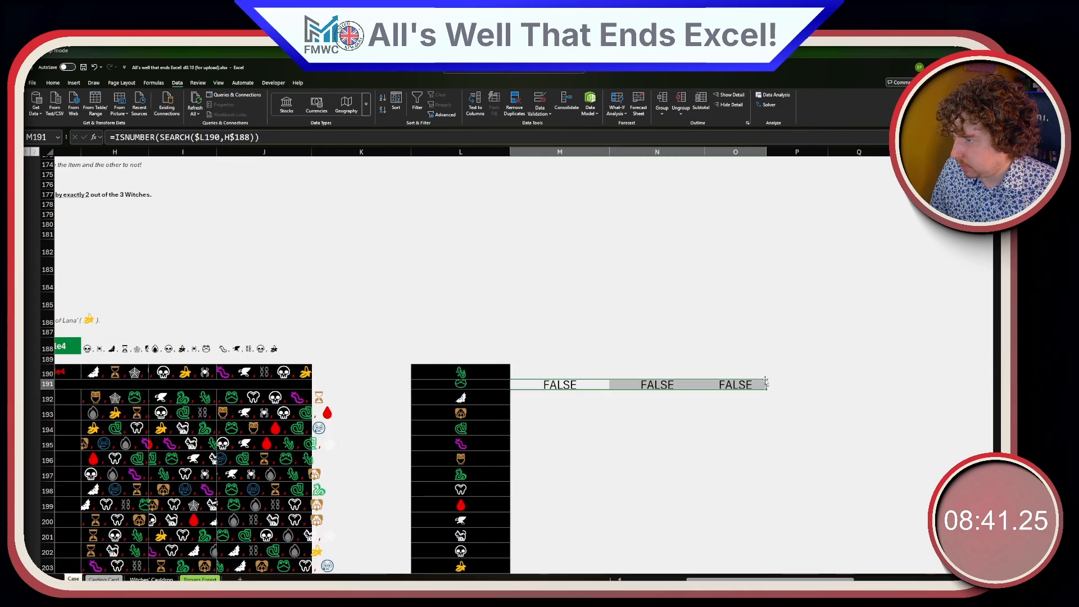
{"action": "key", "text": "ctrl+z"}
{"action": "double_click", "coordinate": [766, 378]}
- Check the cell references in the filled ingredient tests in O190, O191 and N197
{"action": "left_click", "coordinate": [727, 372]}
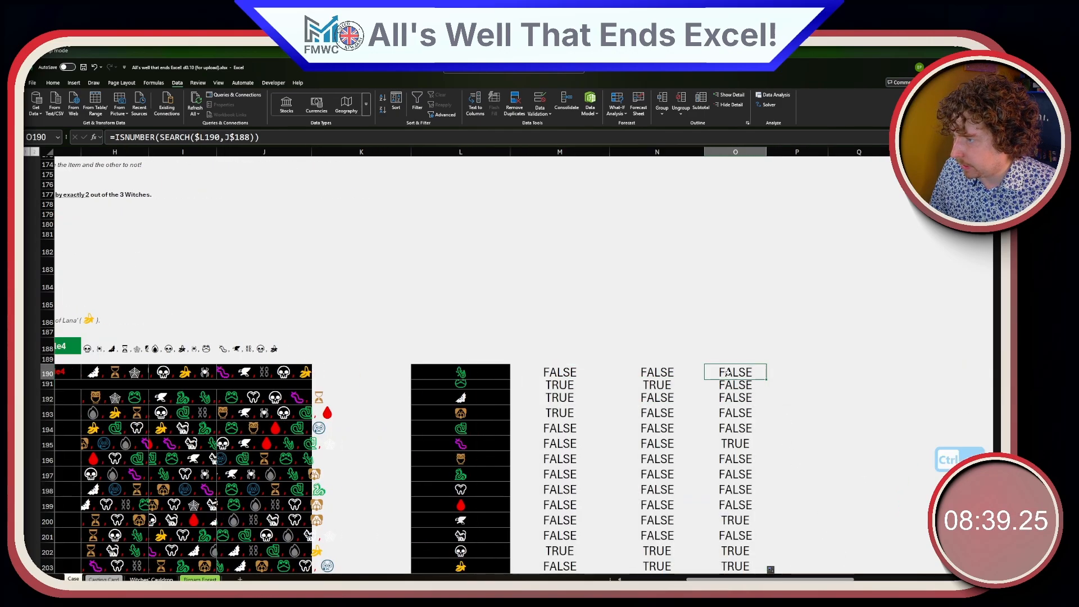
{"action": "left_click", "coordinate": [265, 142]}
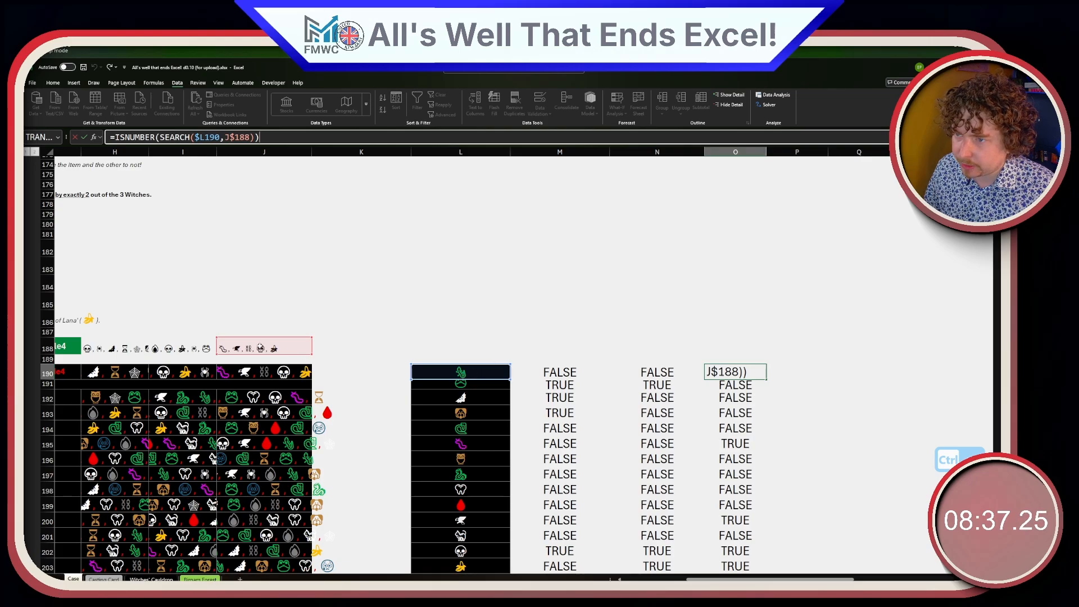
{"action": "key", "text": "Escape"}
{"action": "double_click", "coordinate": [732, 385]}
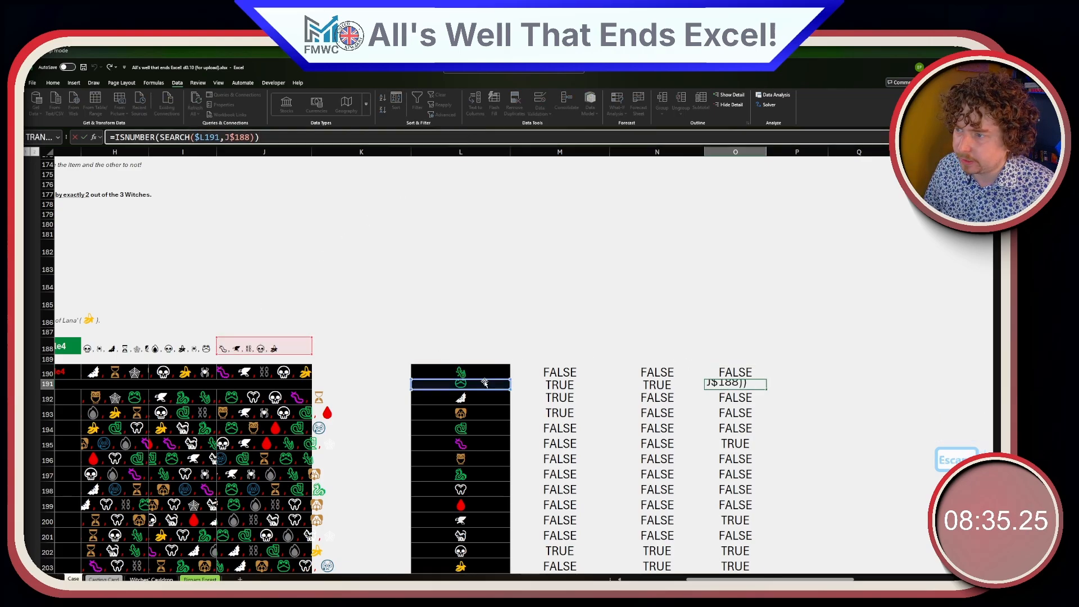
{"action": "key", "text": "Escape"}
{"action": "left_click", "coordinate": [671, 474]}
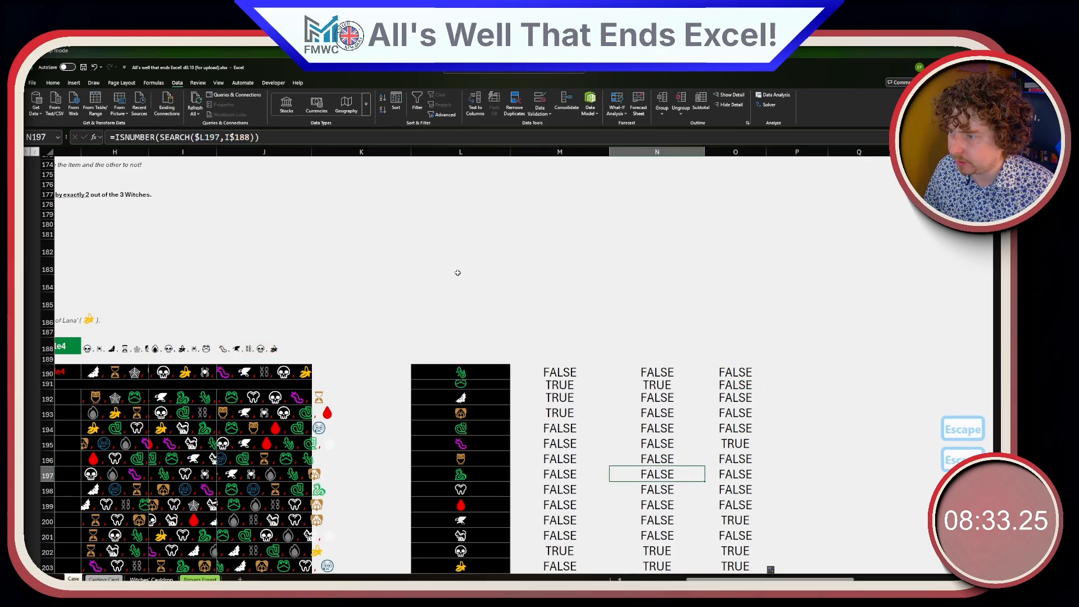
{"action": "left_click", "coordinate": [381, 140]}
{"action": "key", "text": "Escape"}
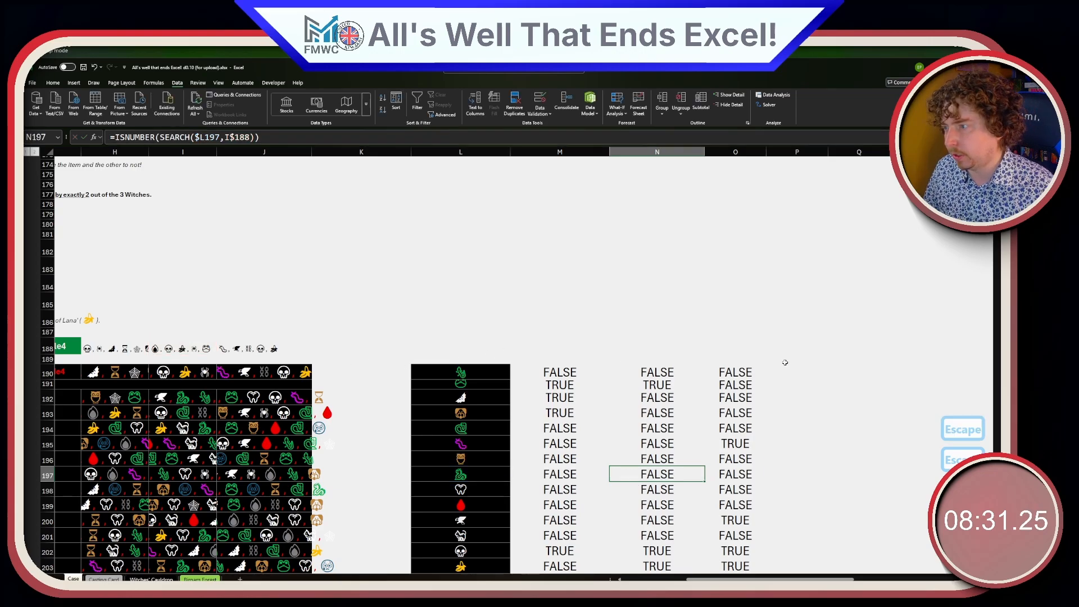
- Enter =SUM(--M190) in P190 and fill it down the full length of the ingredient list
{"action": "left_click", "coordinate": [767, 372]}
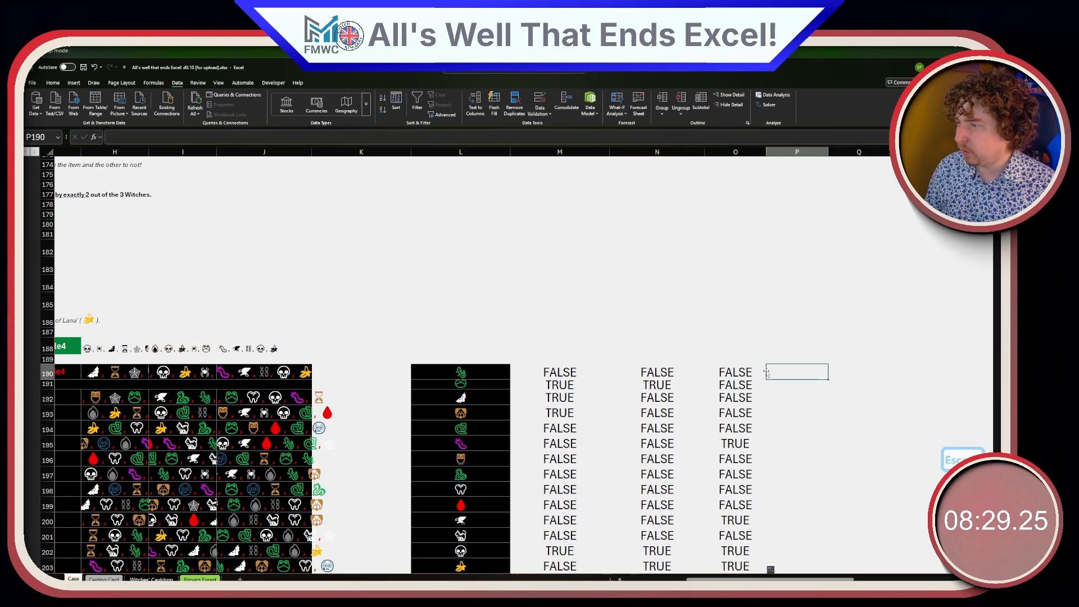
{"action": "type", "text": "="}
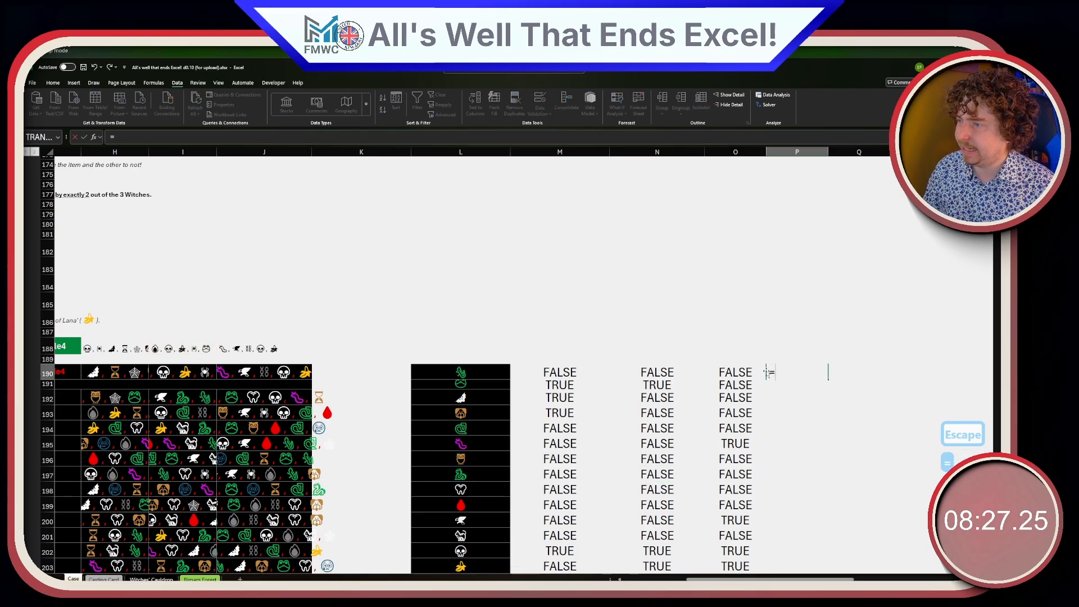
{"action": "type", "text": "SUM()"}
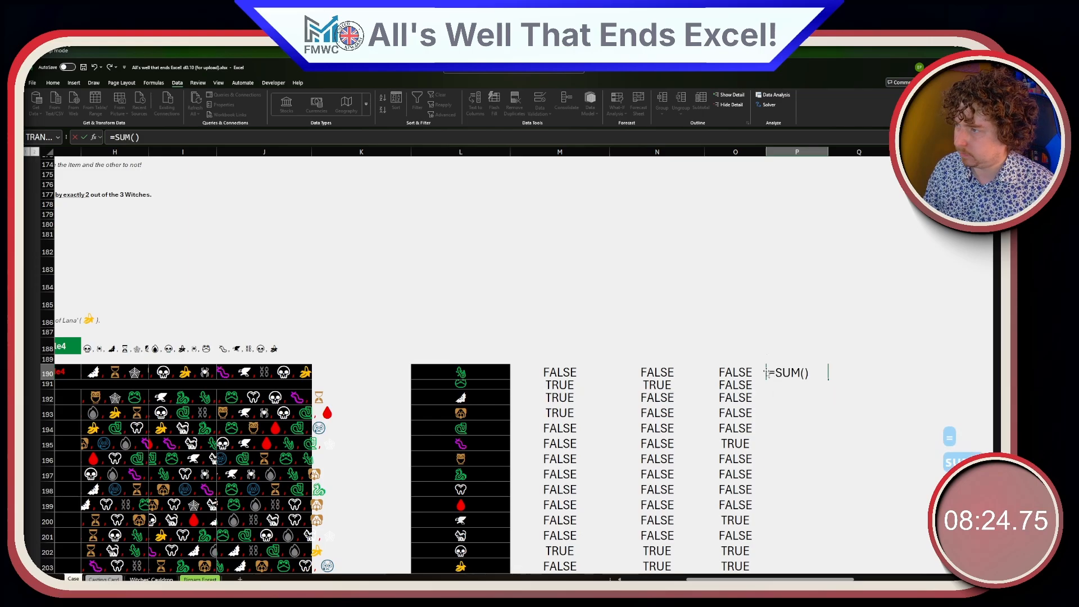
{"action": "key", "text": "BackSpace"}
{"action": "type", "text": "--"}
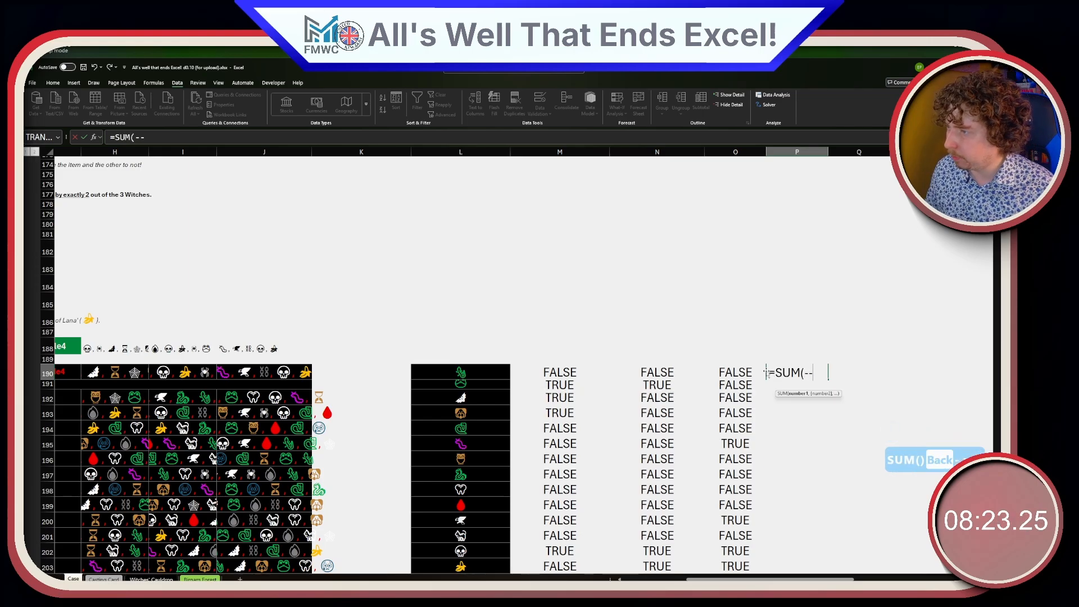
{"action": "left_click_drag", "start_coordinate": [751, 379], "coordinate": [544, 374]}
{"action": "left_click", "coordinate": [544, 374]}
{"action": "key", "text": "Return"}
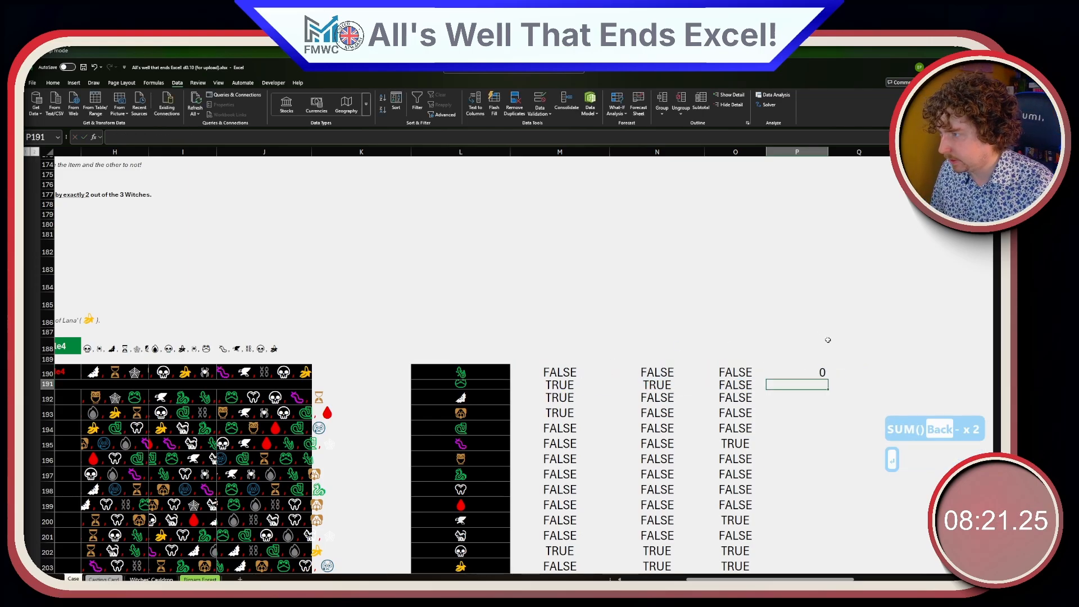
{"action": "left_click", "coordinate": [826, 375]}
{"action": "double_click", "coordinate": [830, 378]}
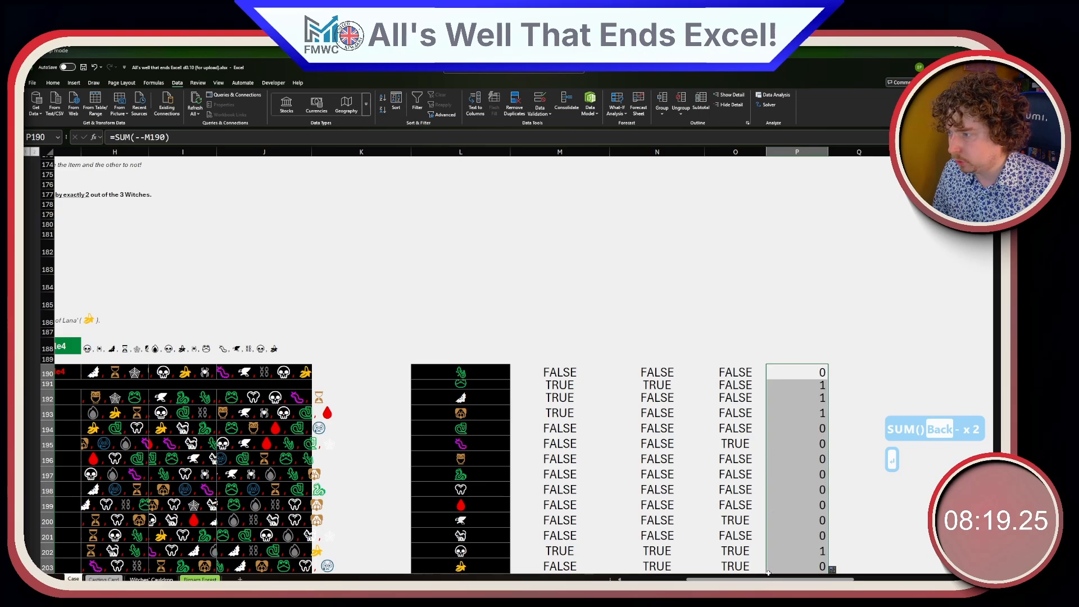
- Enter =COUNTIF(P190:P209,2) in P189 to count the ingredients used by exactly two witches
{"action": "left_click_drag", "start_coordinate": [730, 578], "coordinate": [656, 576]}
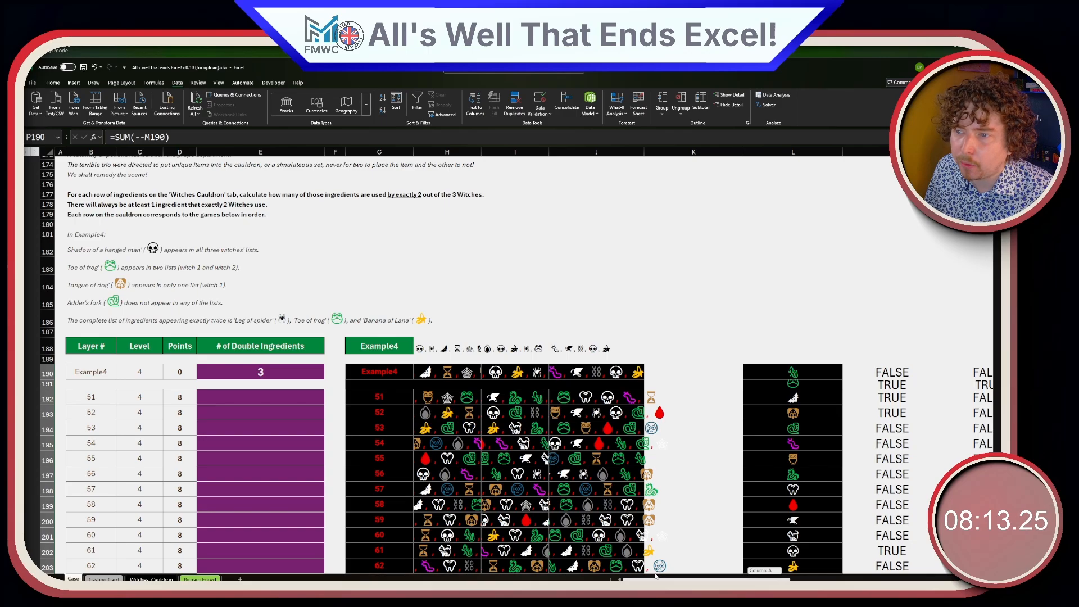
{"action": "left_click_drag", "start_coordinate": [656, 576], "coordinate": [732, 576]}
{"action": "left_click", "coordinate": [747, 358]}
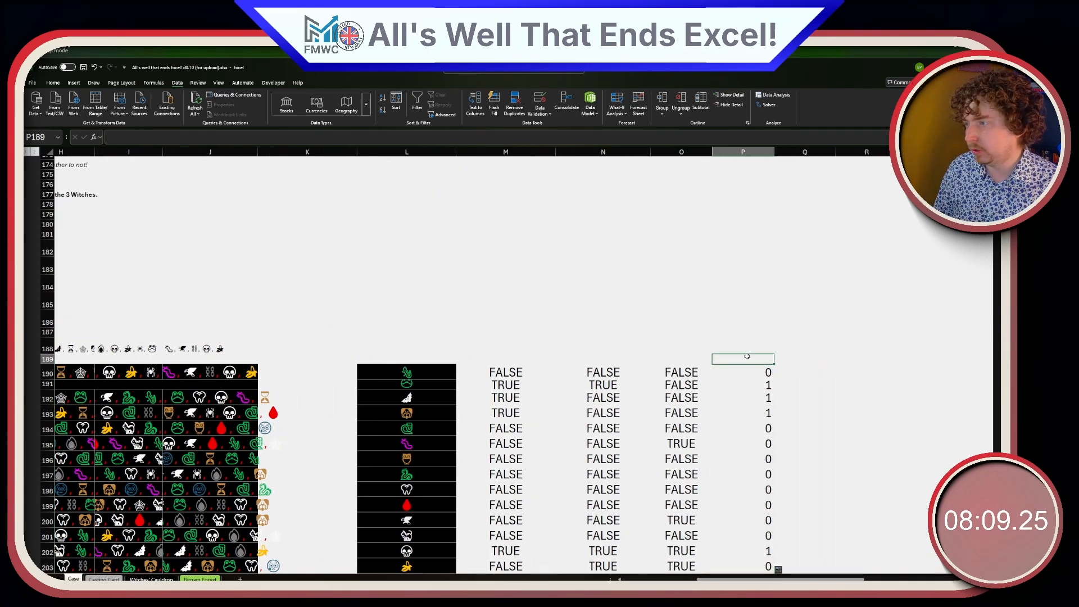
{"action": "type", "text": "=COUNTIF("}
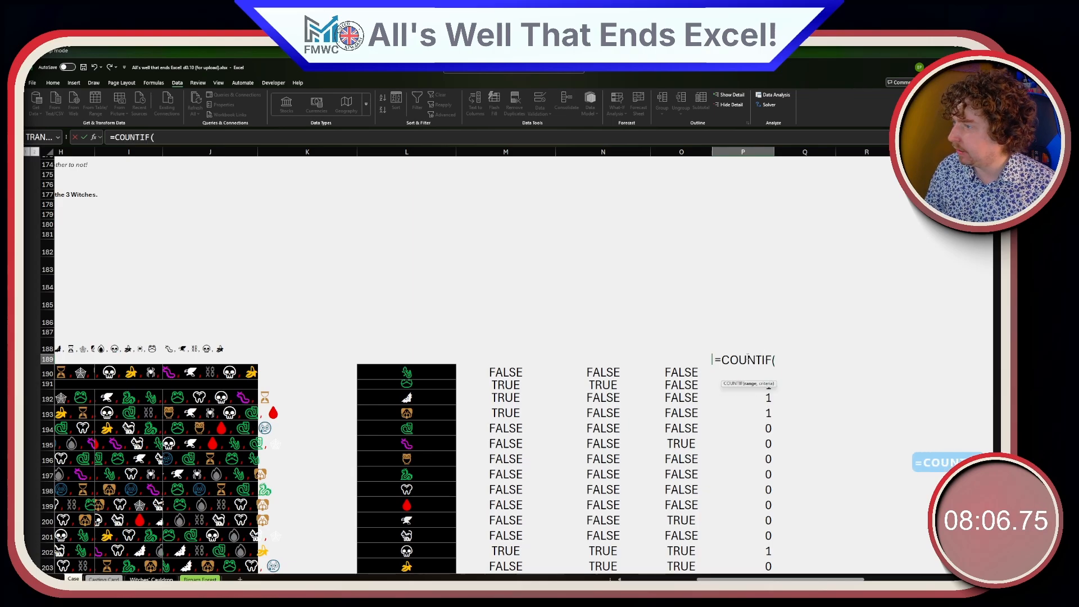
{"action": "key", "text": "Down"}
{"action": "key", "text": "ctrl+shift+Down"}
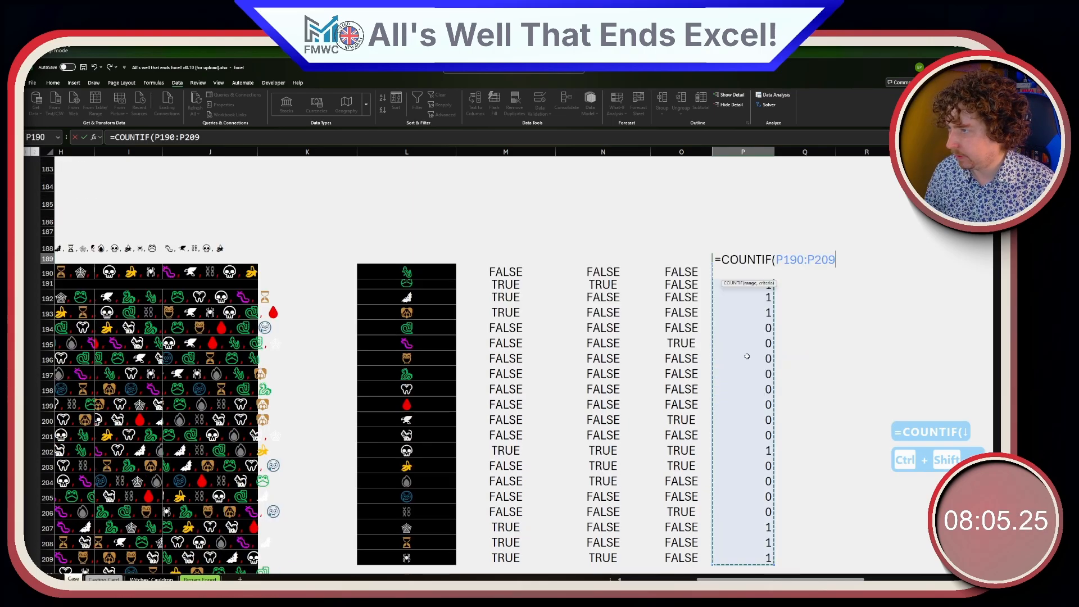
{"action": "type", "text": ",2)"}
{"action": "key", "text": "Return"}
{"action": "key", "text": "Up"}
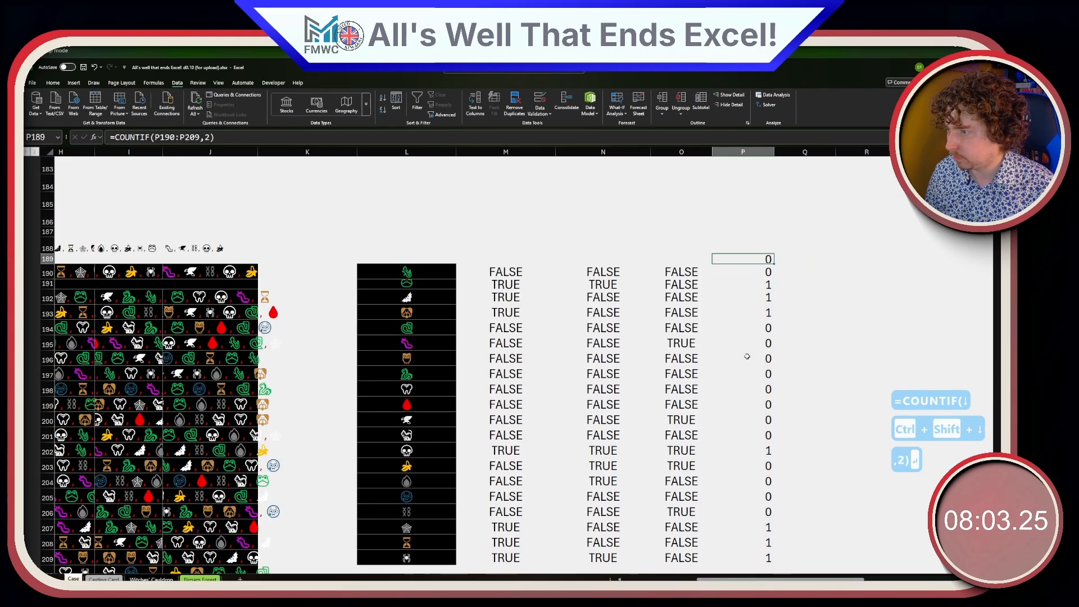
- Extend the P190 formula to all three witches as =SUM(--M190:O190) and refill it down to P209
{"action": "key", "text": "Down"}
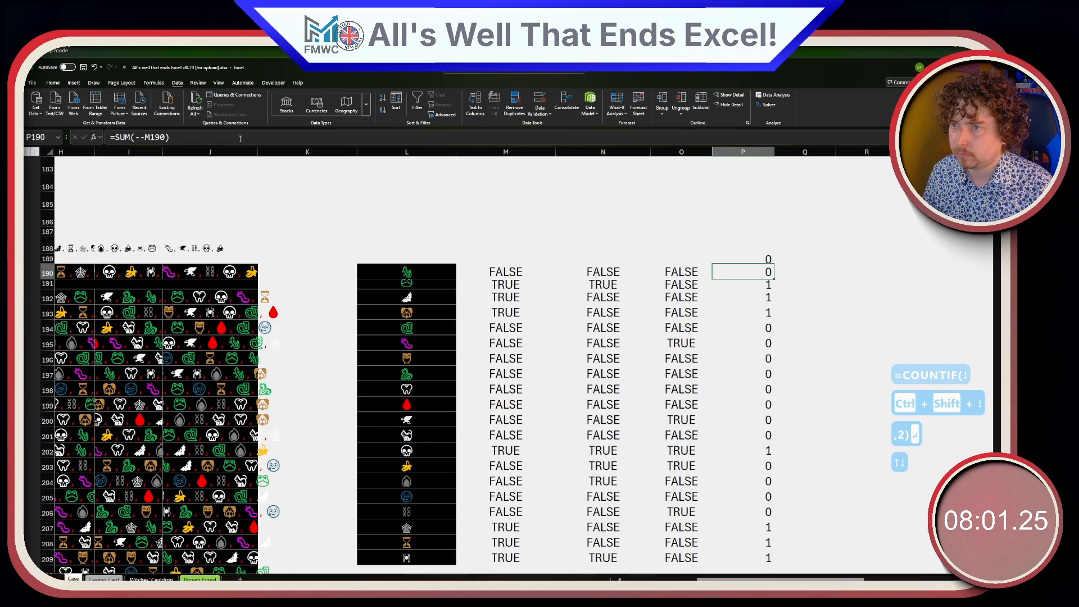
{"action": "left_click", "coordinate": [246, 137]}
{"action": "left_click", "coordinate": [556, 279]}
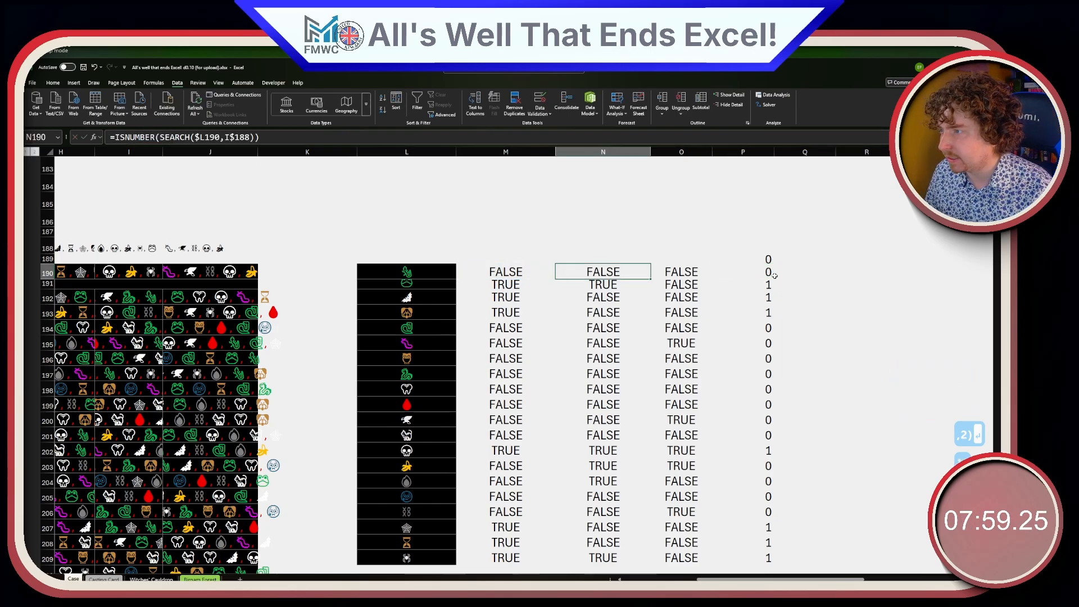
{"action": "left_click", "coordinate": [756, 274]}
{"action": "left_click", "coordinate": [427, 138]}
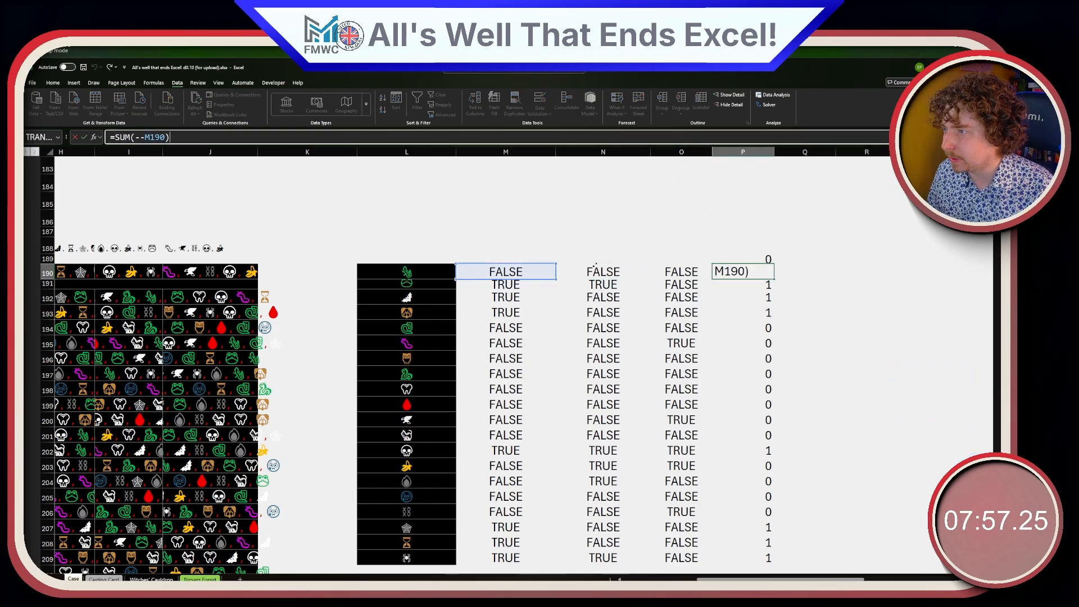
{"action": "left_click_drag", "start_coordinate": [596, 267], "coordinate": [681, 271]}
{"action": "key", "text": "ctrl+Return"}
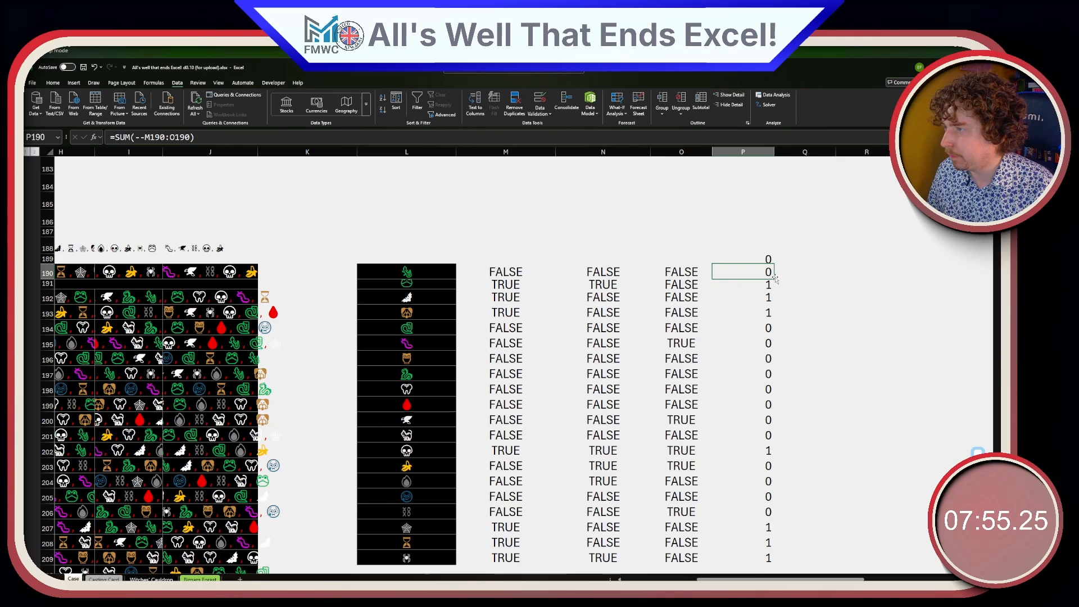
{"action": "left_click_drag", "start_coordinate": [773, 276], "coordinate": [775, 277]}
{"action": "key", "text": "ctrl+z"}
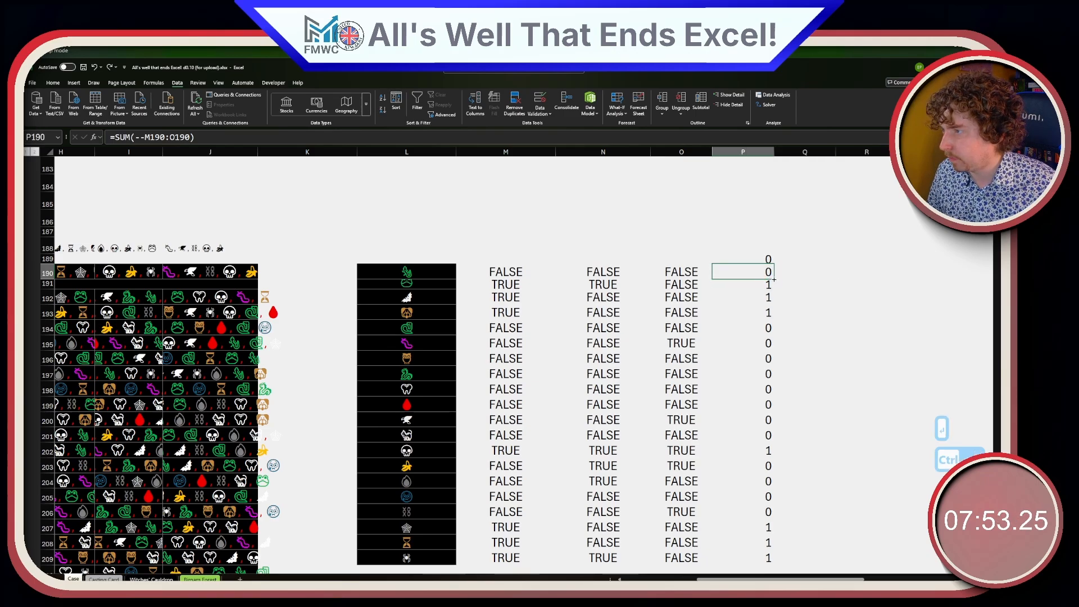
{"action": "double_click", "coordinate": [774, 279]}
{"action": "left_click", "coordinate": [826, 298]}
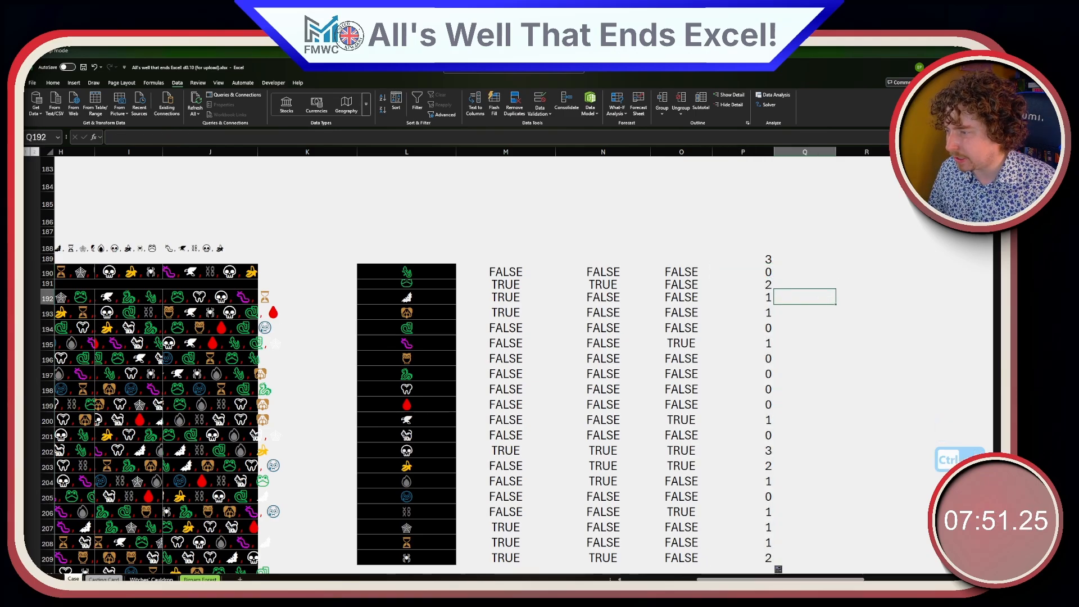
- Set the game selector in G188 to 51 and check the recalculated ingredient counts in column P
{"action": "scroll", "coordinate": [506, 365], "scroll_direction": "left", "scroll_amount": 4}
{"action": "left_click", "coordinate": [274, 248]}
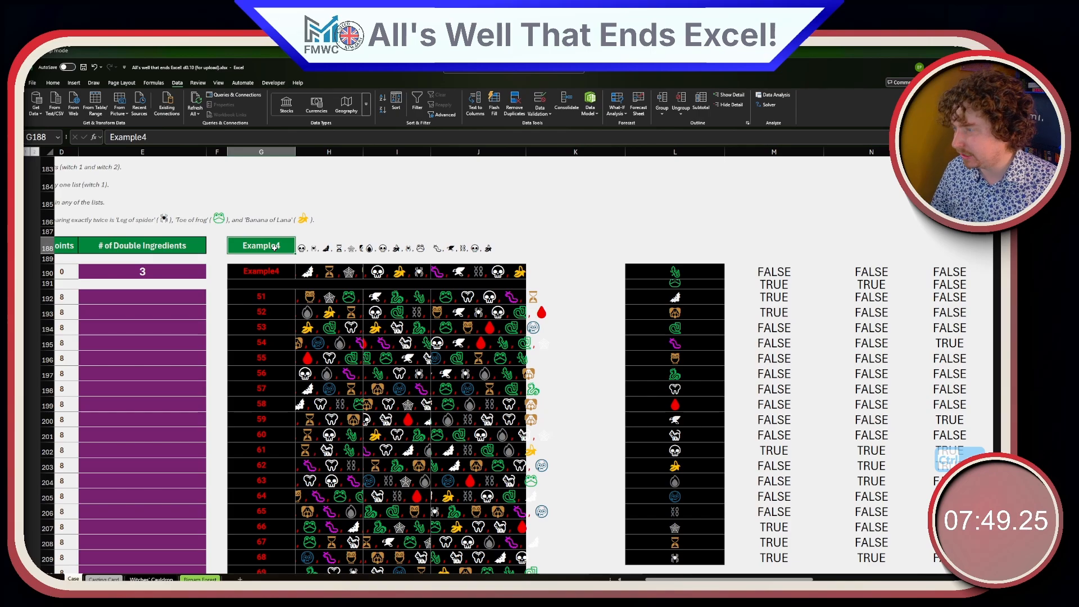
{"action": "type", "text": "51"}
{"action": "key", "text": "Return"}
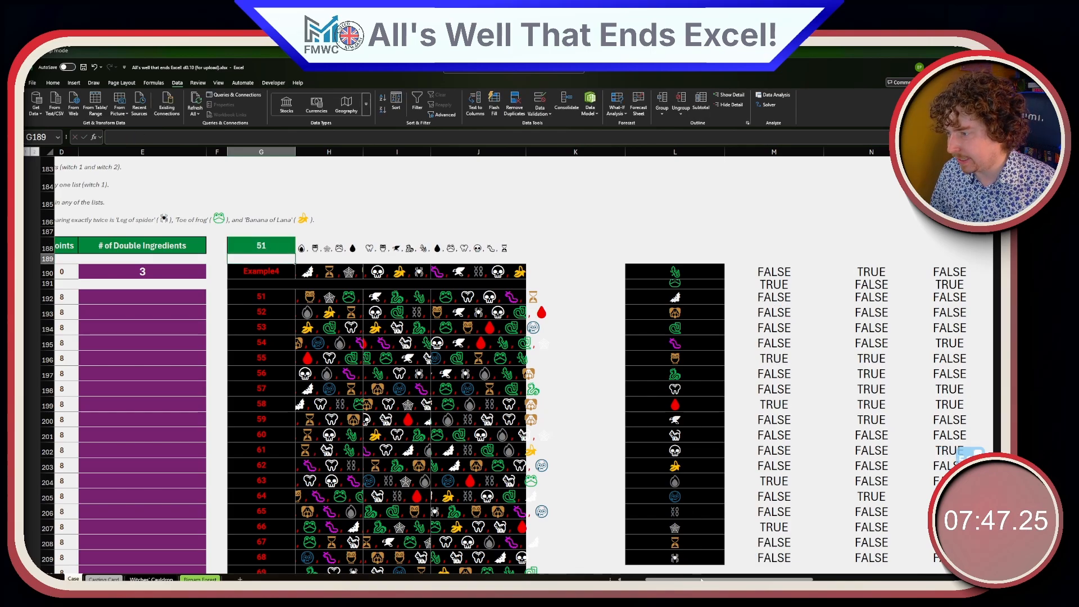
{"action": "mouse_move", "coordinate": [701, 581]}
{"action": "left_mouse_down"}
{"action": "mouse_move", "coordinate": [801, 580]}
{"action": "mouse_move", "coordinate": [725, 579]}
{"action": "mouse_move", "coordinate": [717, 569]}
{"action": "left_mouse_up"}
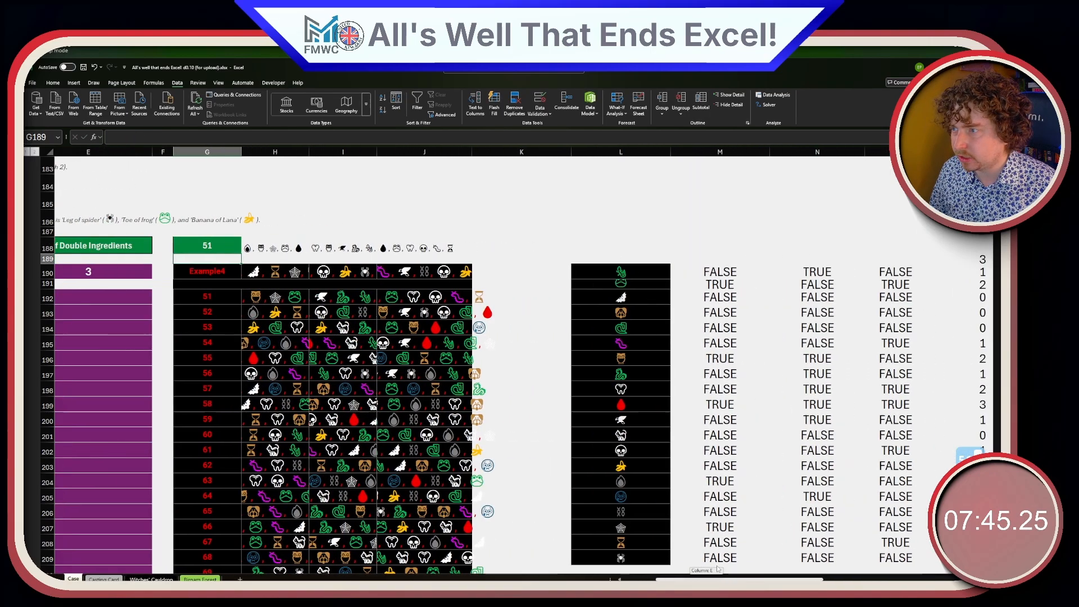
- Copy the Example4 label into G191, then paste the game list from G191 down to 70 as values starting at R190
{"action": "key", "text": "Down"}
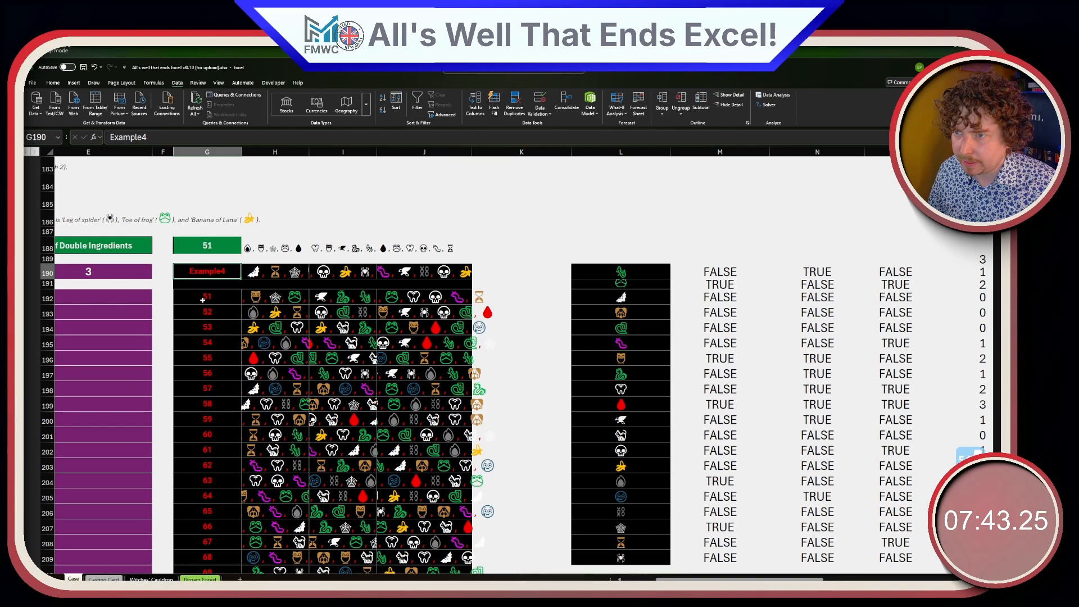
{"action": "key", "text": "ctrl+c"}
{"action": "left_click", "coordinate": [216, 284]}
{"action": "key", "text": "ctrl+v"}
{"action": "scroll", "coordinate": [215, 283], "scroll_direction": "up", "scroll_amount": 1}
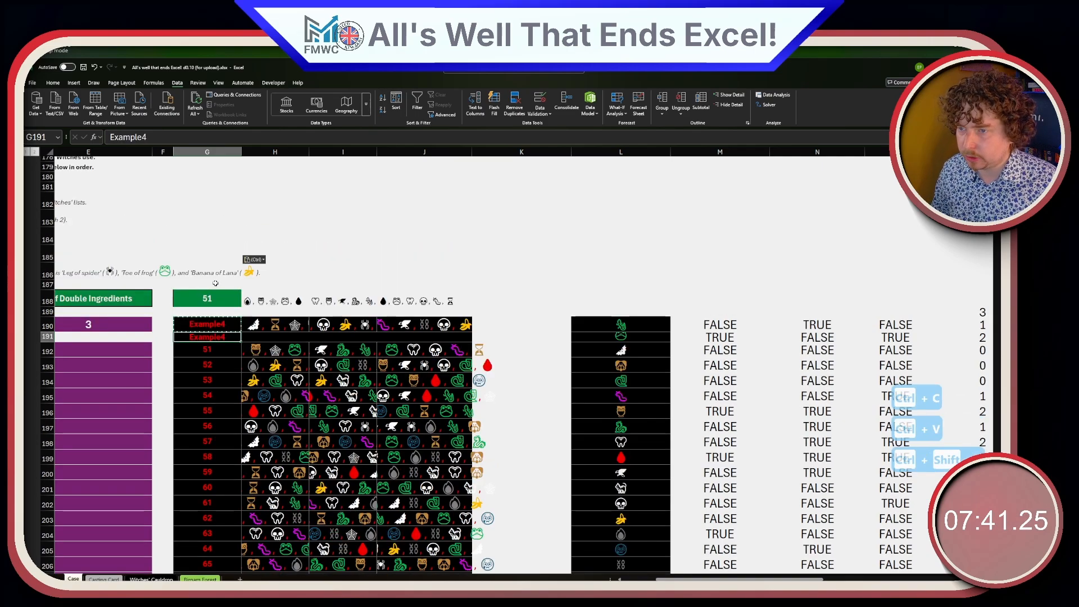
{"action": "key", "text": "ctrl+c"}
{"action": "scroll", "coordinate": [628, 236], "scroll_direction": "right", "scroll_amount": 3}
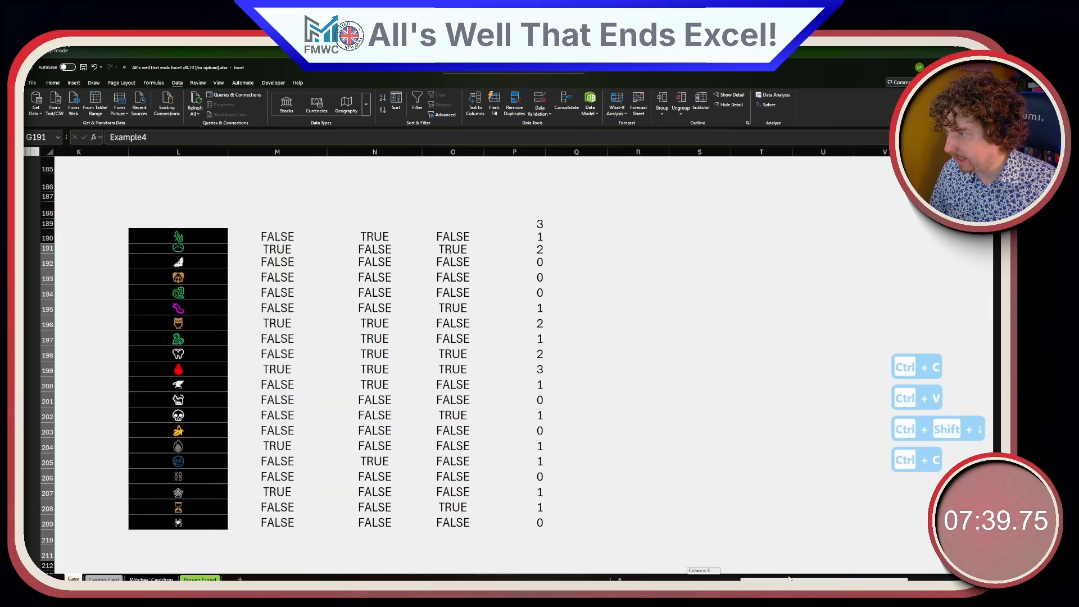
{"action": "left_click", "coordinate": [628, 236]}
{"action": "key", "text": "ctrl+v"}
- Link S189 to the double-ingredient count with =P189
{"action": "left_click", "coordinate": [678, 225]}
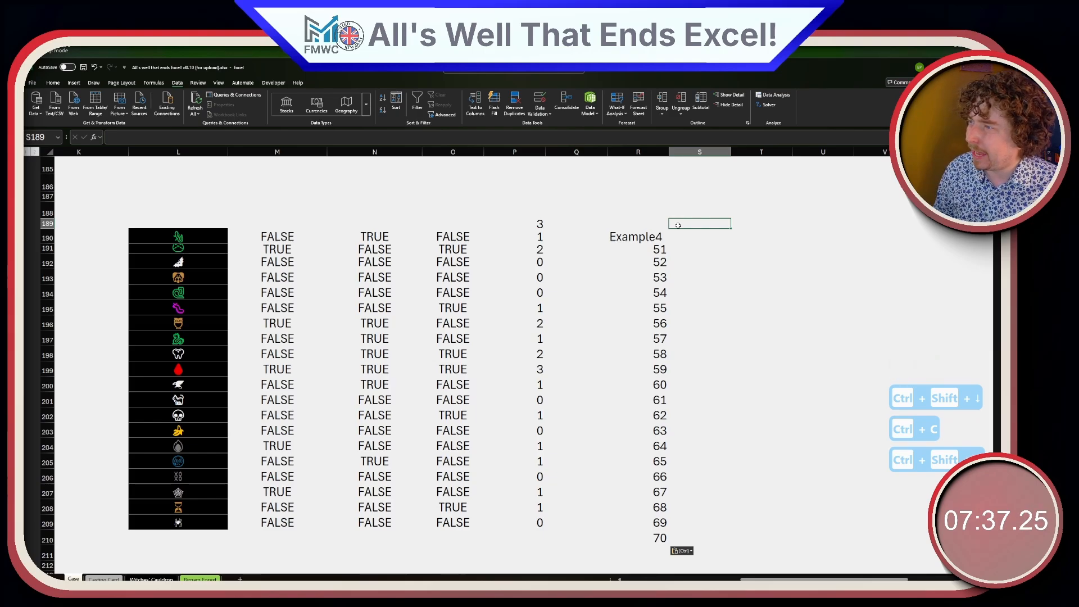
{"action": "type", "text": "="}
{"action": "left_click", "coordinate": [540, 224]}
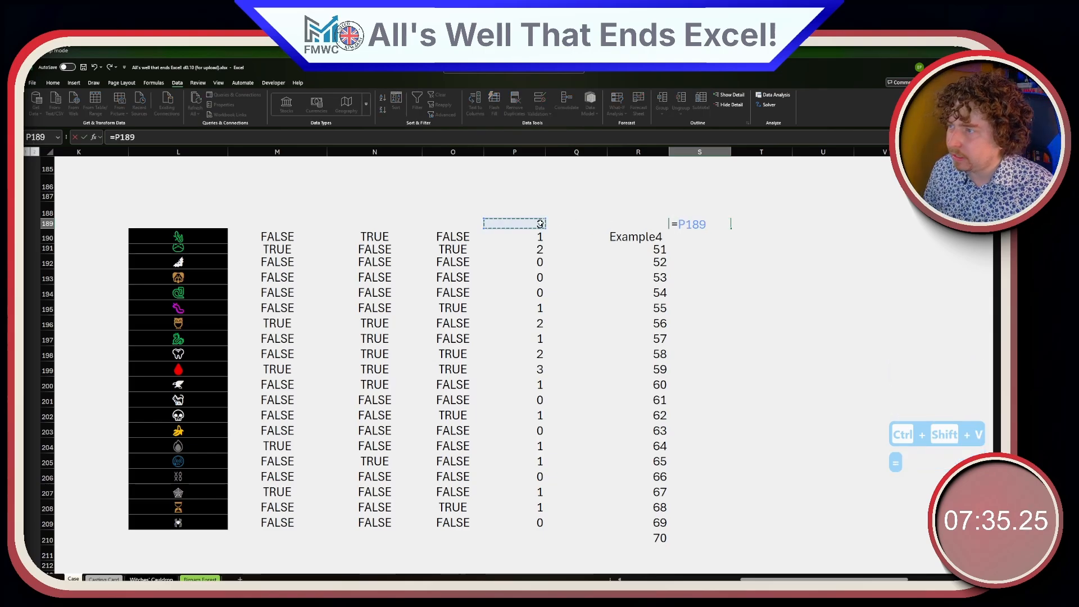
{"action": "key", "text": "Return"}
{"action": "key", "text": "Left"}
{"action": "key", "text": "Left"}
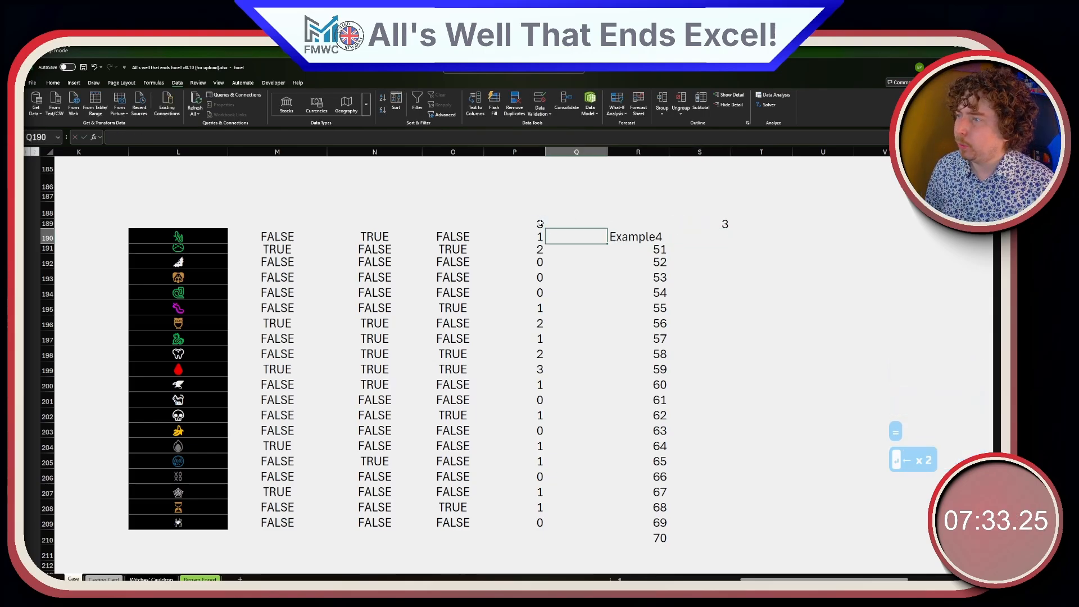
- Create a what-if Data Table over R189:S210 with G188 as the column input cell
{"action": "left_click_drag", "start_coordinate": [647, 235], "coordinate": [647, 477]}
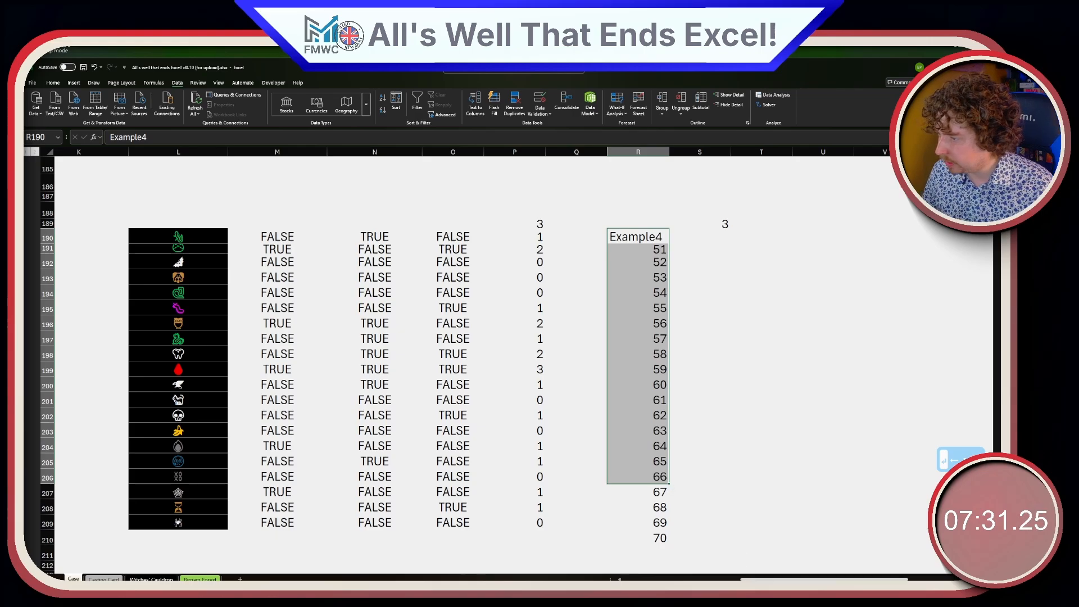
{"action": "left_click_drag", "start_coordinate": [784, 578], "coordinate": [671, 579]}
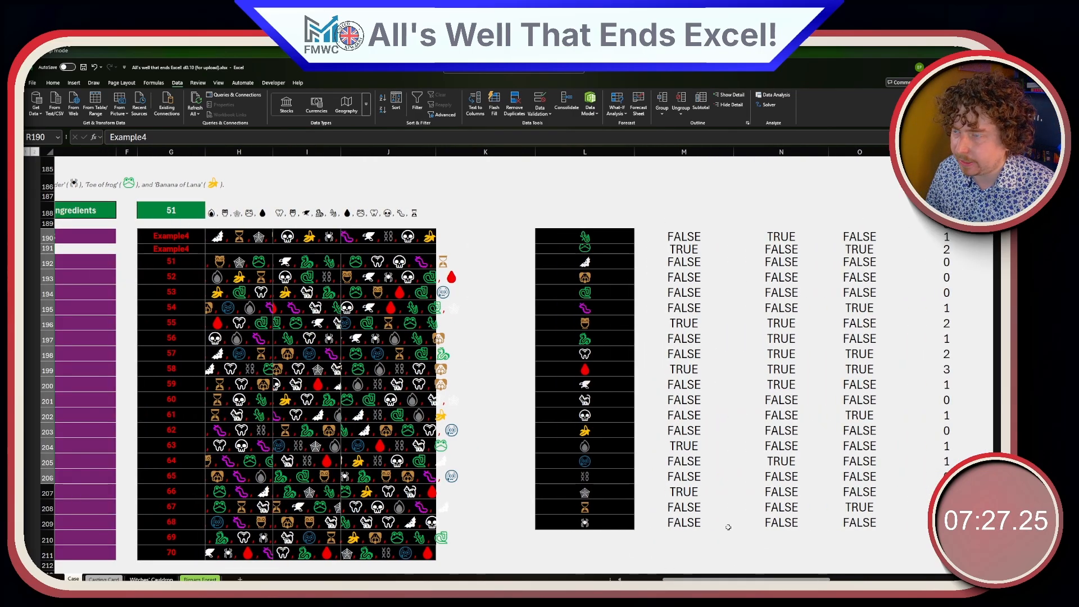
{"action": "left_click_drag", "start_coordinate": [753, 579], "coordinate": [832, 578]}
{"action": "left_click_drag", "start_coordinate": [644, 224], "coordinate": [697, 539]}
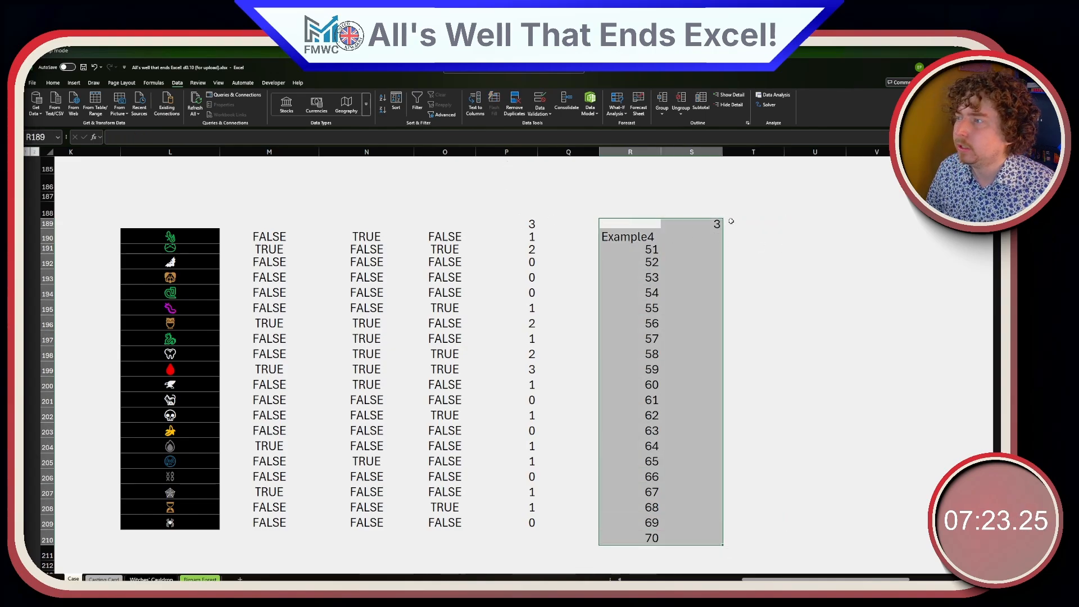
{"action": "left_click", "coordinate": [617, 108]}
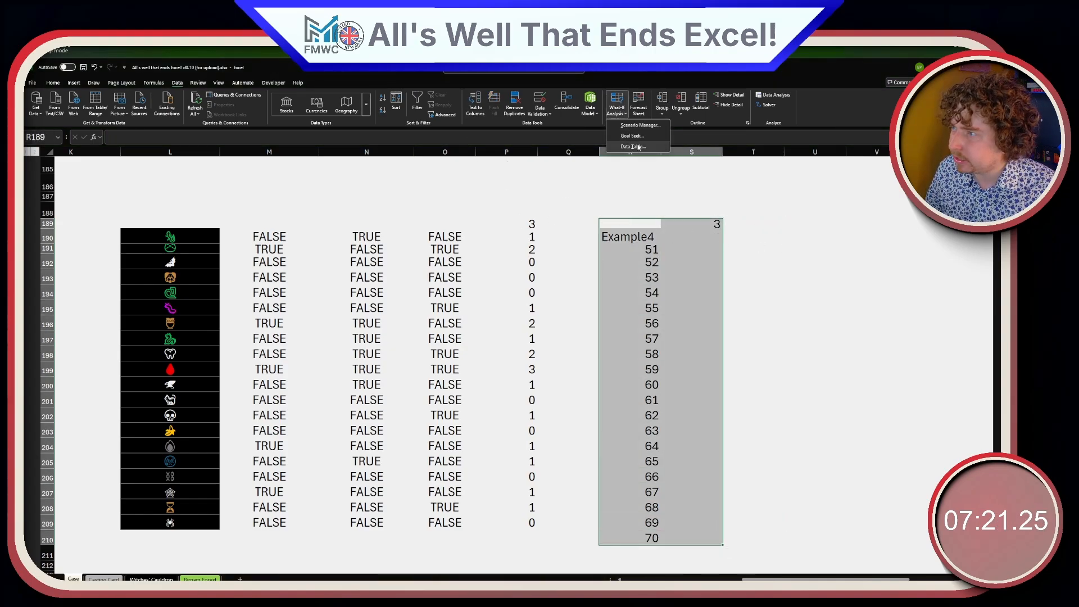
{"action": "left_click", "coordinate": [630, 147]}
{"action": "left_click", "coordinate": [734, 380]}
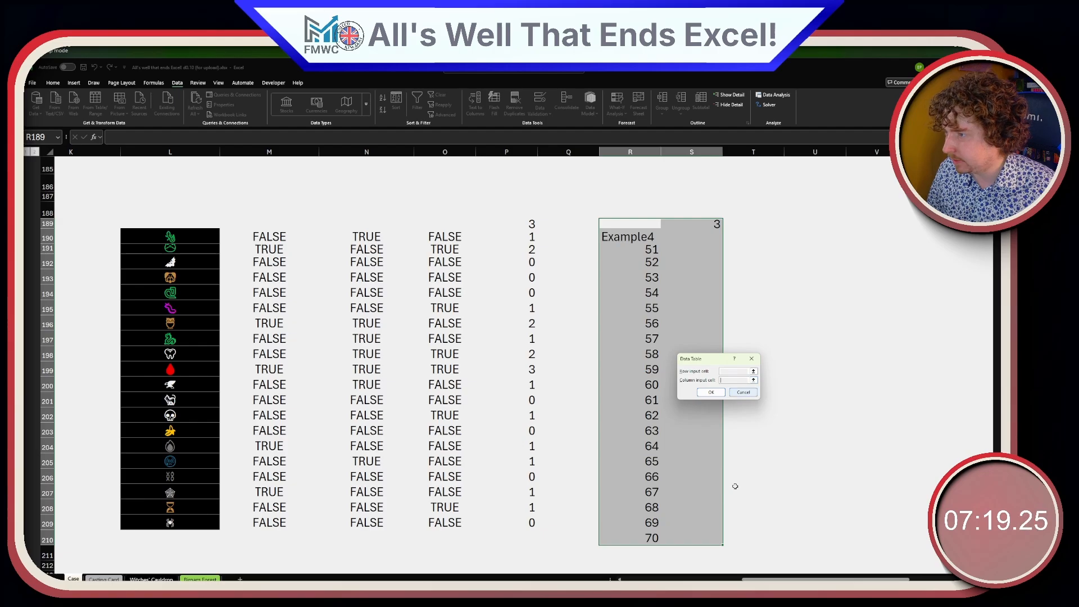
{"action": "scroll", "coordinate": [423, 283], "scroll_direction": "left", "scroll_amount": 5}
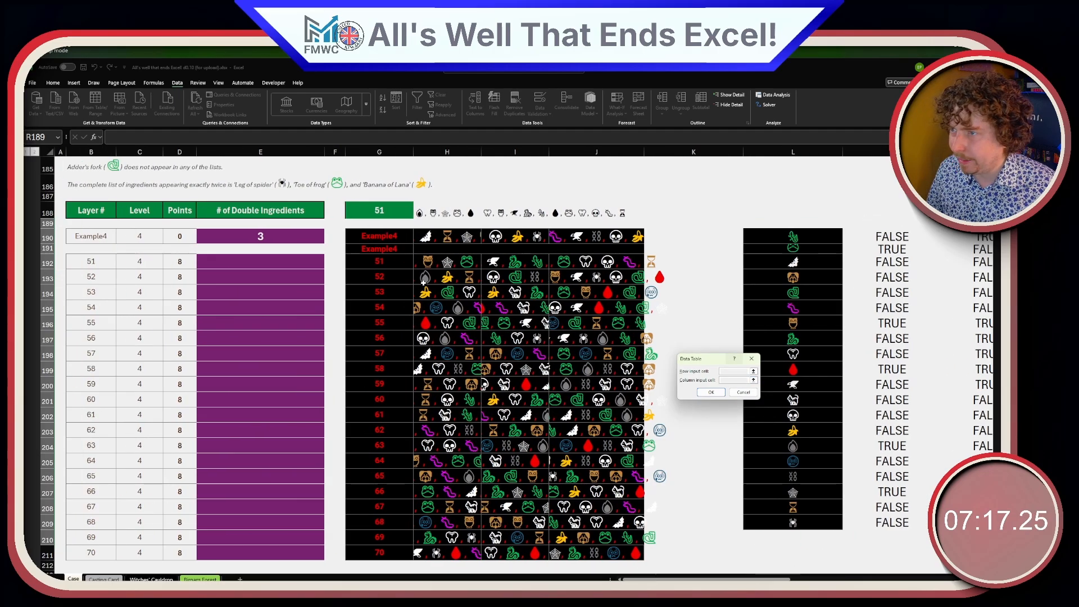
{"action": "left_click", "coordinate": [376, 210]}
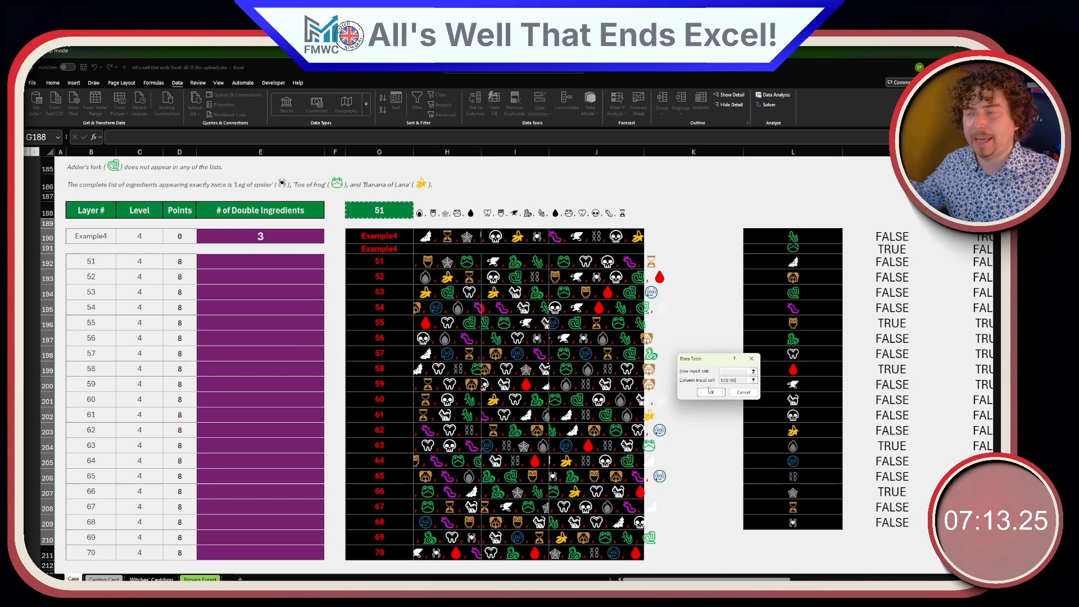
{"action": "left_click", "coordinate": [711, 392]}
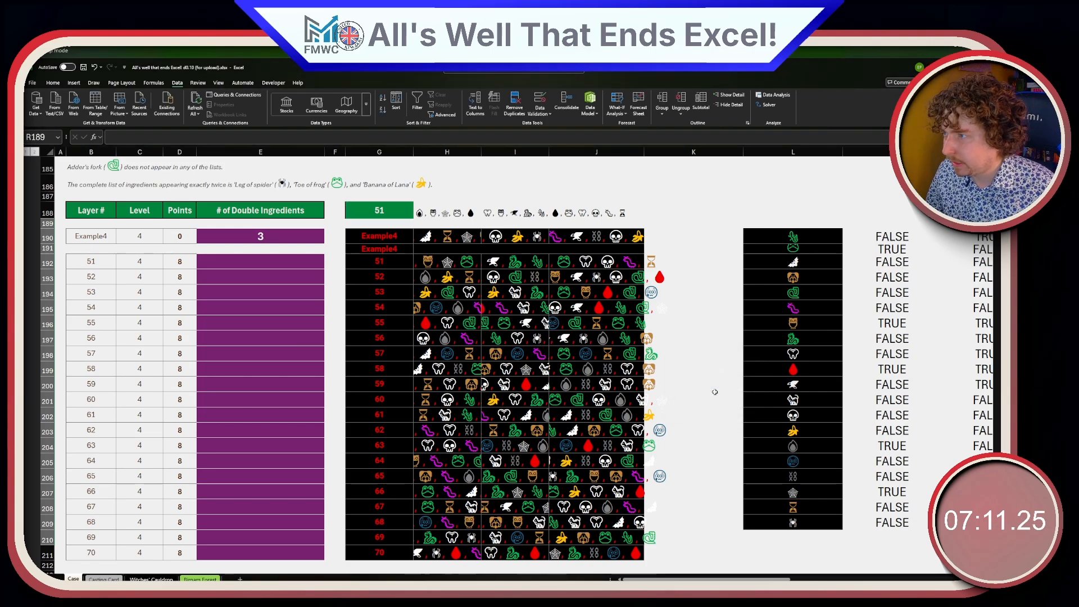
{"action": "scroll", "coordinate": [268, 270], "scroll_direction": "up", "scroll_amount": 3}
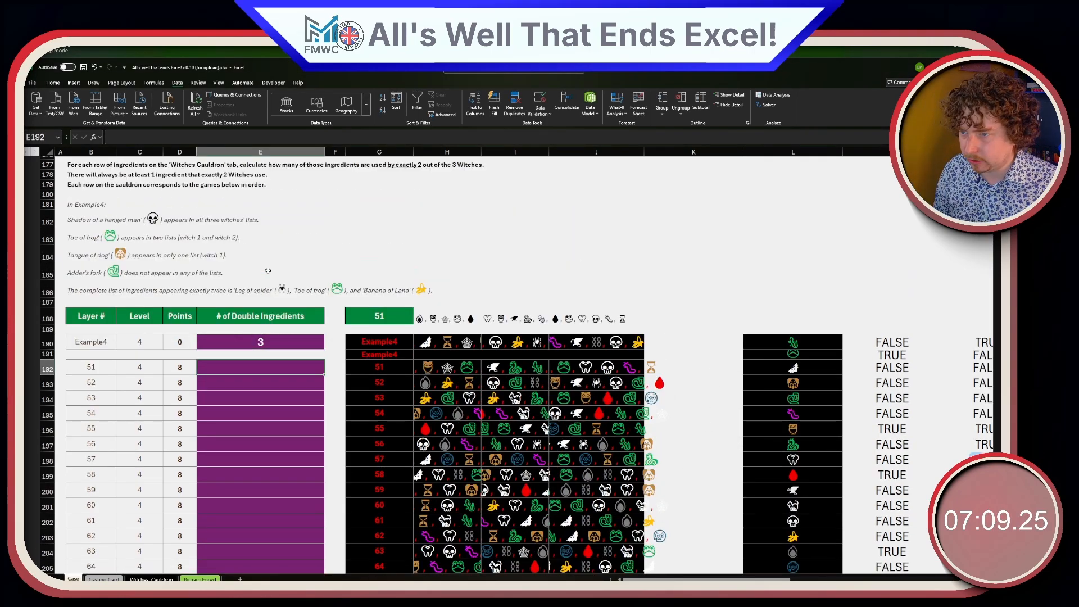
- Fill the double-ingredient counts for games 51 to 70 by entering =S191:S210 in E192
{"action": "type", "text": "="}
{"action": "key", "text": "Right"}
{"action": "key", "text": "Right"}
{"action": "key", "text": "Right"}
{"action": "key", "text": "Right"}
{"action": "key", "text": "Right"}
{"action": "key", "text": "Right"}
{"action": "key", "text": "Right"}
{"action": "key", "text": "Right"}
{"action": "key", "text": "Right"}
{"action": "key", "text": "Right"}
{"action": "key", "text": "Right"}
{"action": "key", "text": "Right"}
{"action": "key", "text": "Right"}
{"action": "key", "text": "Right"}
{"action": "key", "text": "Right"}
{"action": "key", "text": "Right"}
{"action": "key", "text": "Right"}
{"action": "key", "text": "Right"}
{"action": "key", "text": "Right"}
{"action": "key", "text": "Right"}
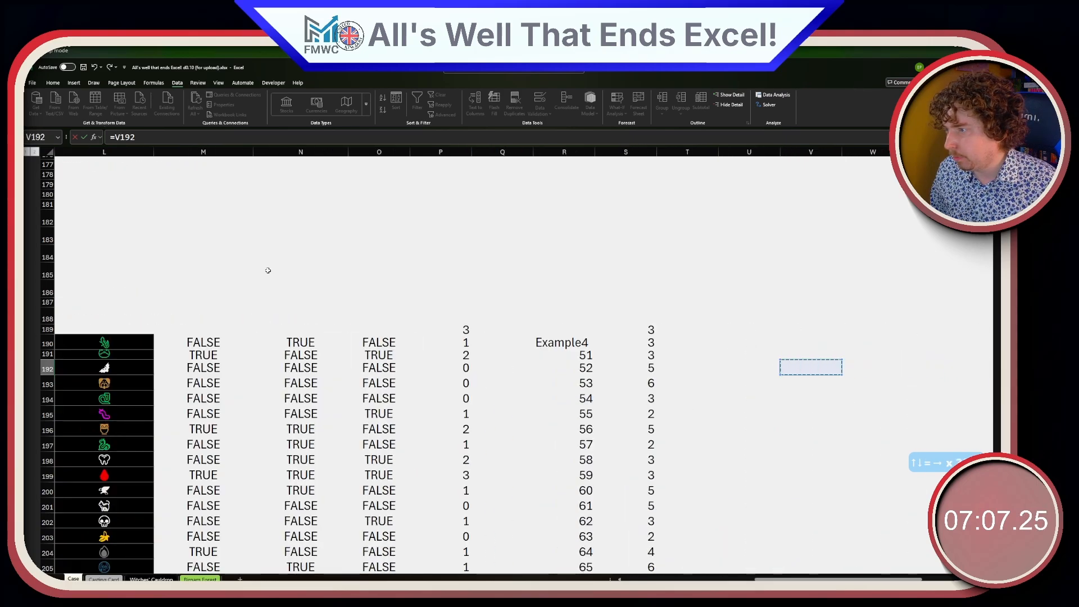
{"action": "key", "text": "Left"}
{"action": "key", "text": "Left"}
{"action": "key", "text": "Left"}
{"action": "key", "text": "Left"}
{"action": "key", "text": "Left"}
{"action": "key", "text": "Left"}
{"action": "key", "text": "Up"}
{"action": "key", "text": "ctrl+shift+Down"}
{"action": "key", "text": "Return"}
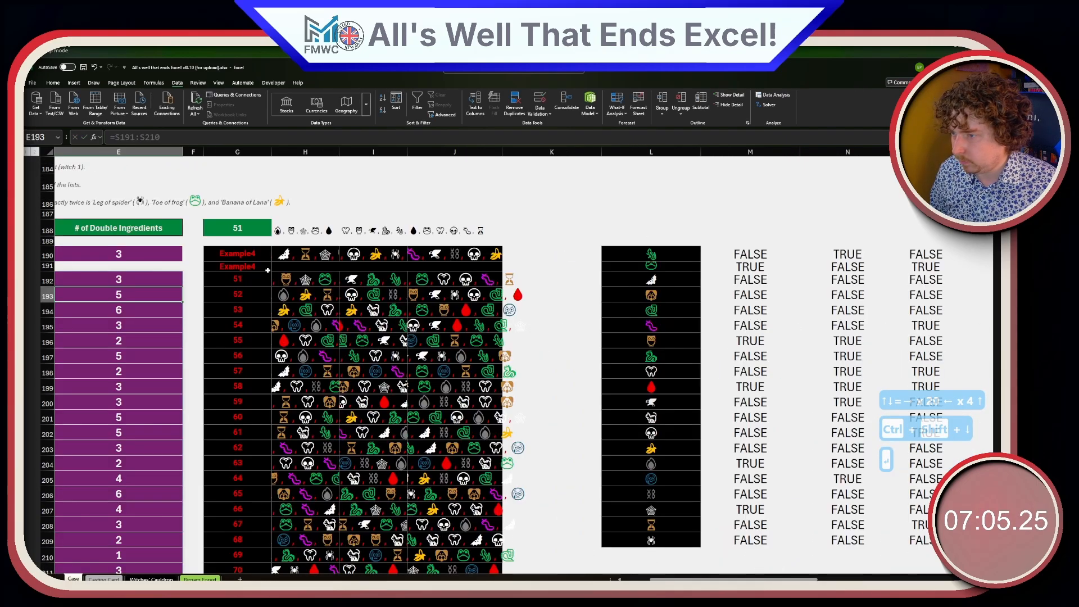
- Read the Scene 5 task on enemy troop point values, its Example5 explanation and the list of game locations
{"action": "key", "text": "Left"}
{"action": "key", "text": "Left"}
{"action": "key", "text": "Left"}
{"action": "key", "text": "Left"}
{"action": "key", "text": "Left"}
{"action": "scroll", "coordinate": [264, 270], "scroll_direction": "down", "scroll_amount": 7}
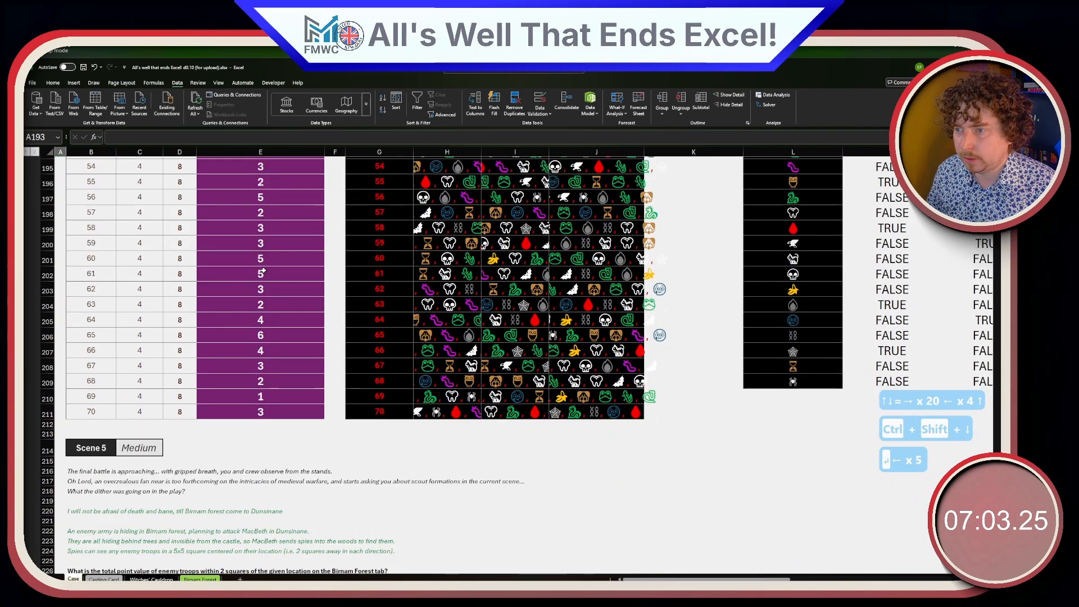
{"action": "scroll", "coordinate": [263, 270], "scroll_direction": "down", "scroll_amount": 1}
{"action": "left_click", "coordinate": [261, 311]}
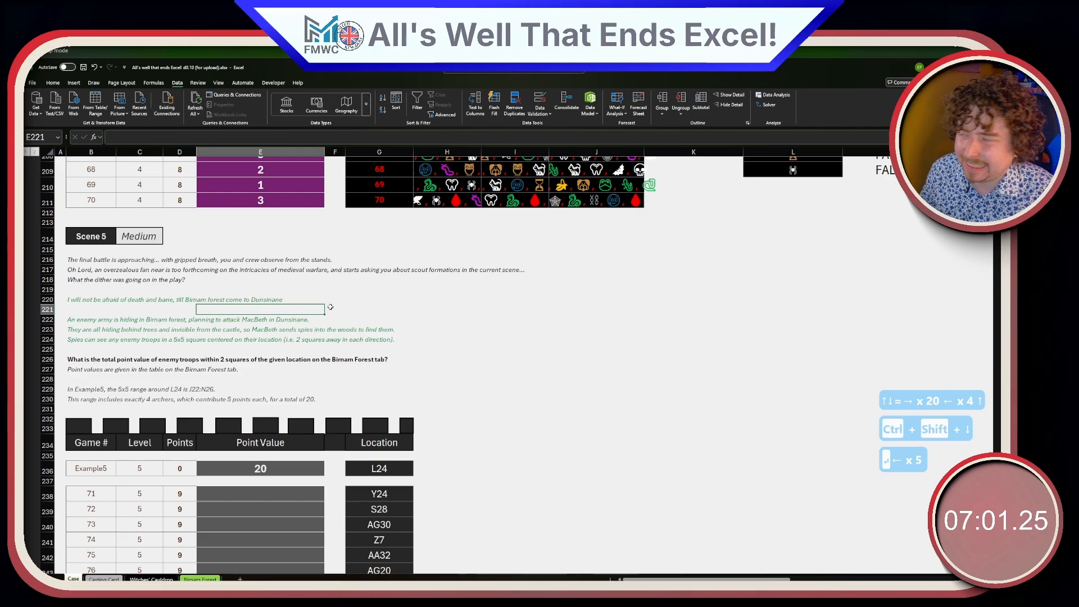
{"action": "scroll", "coordinate": [330, 306], "scroll_direction": "down", "scroll_amount": 3}
{"action": "scroll", "coordinate": [354, 294], "scroll_direction": "up", "scroll_amount": 4}
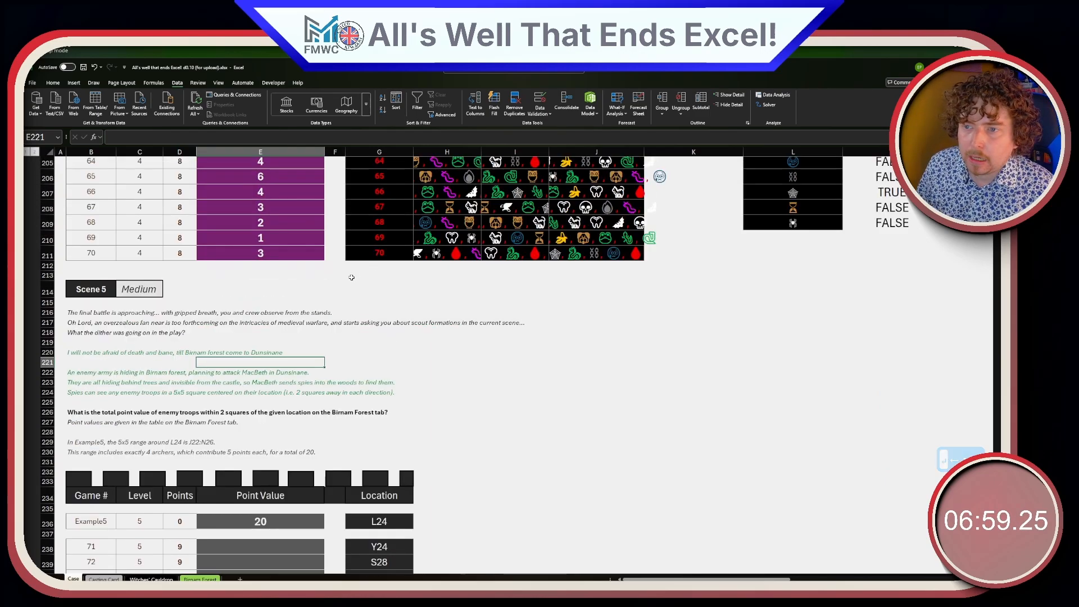
{"action": "left_click", "coordinate": [372, 322]}
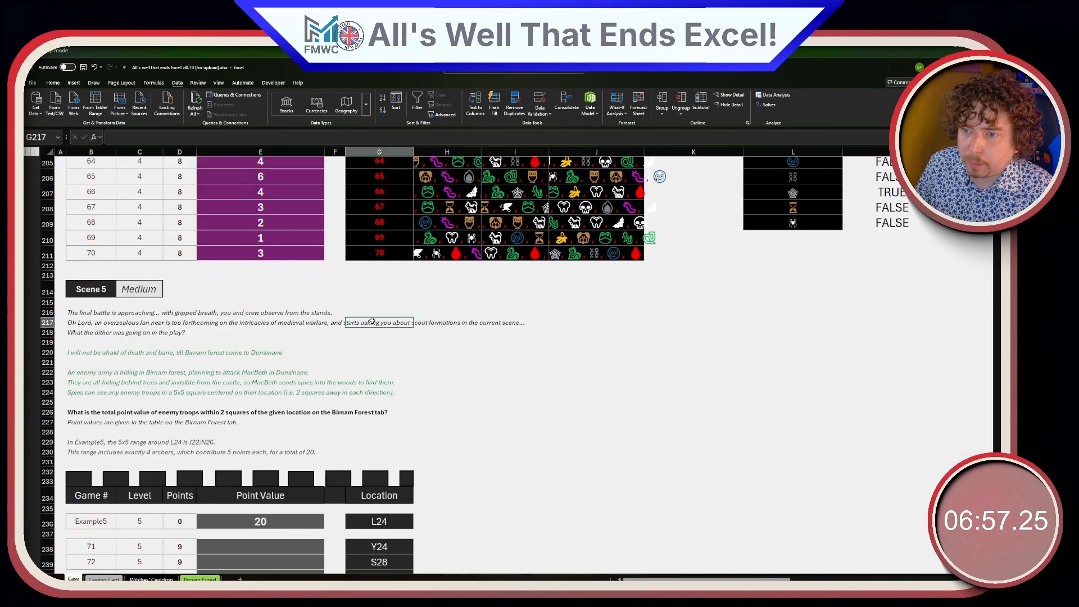
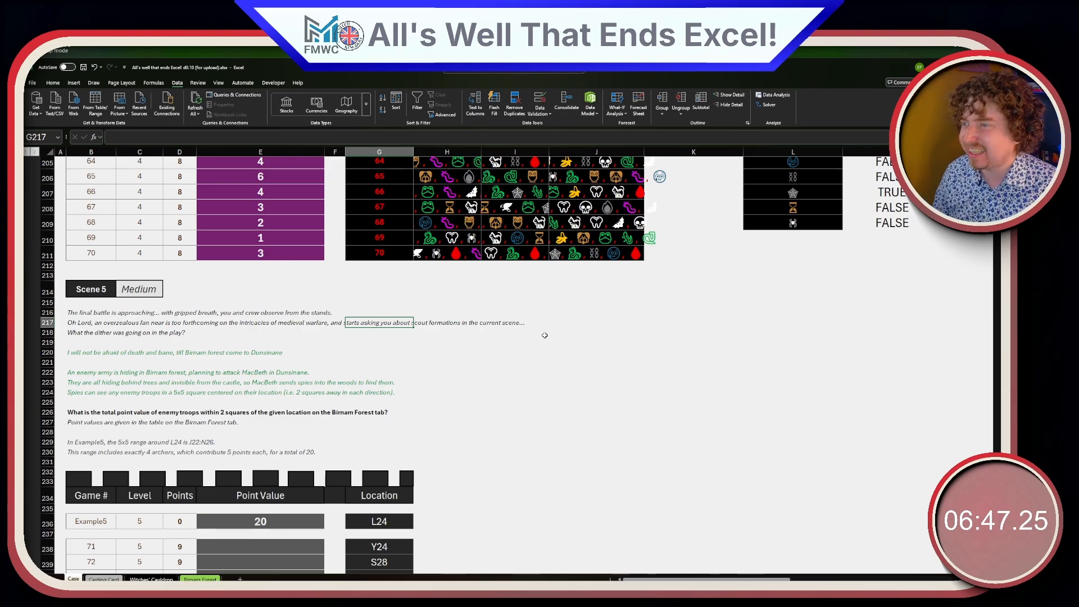
{"action": "left_click", "coordinate": [544, 336]}
{"action": "left_click", "coordinate": [528, 401]}
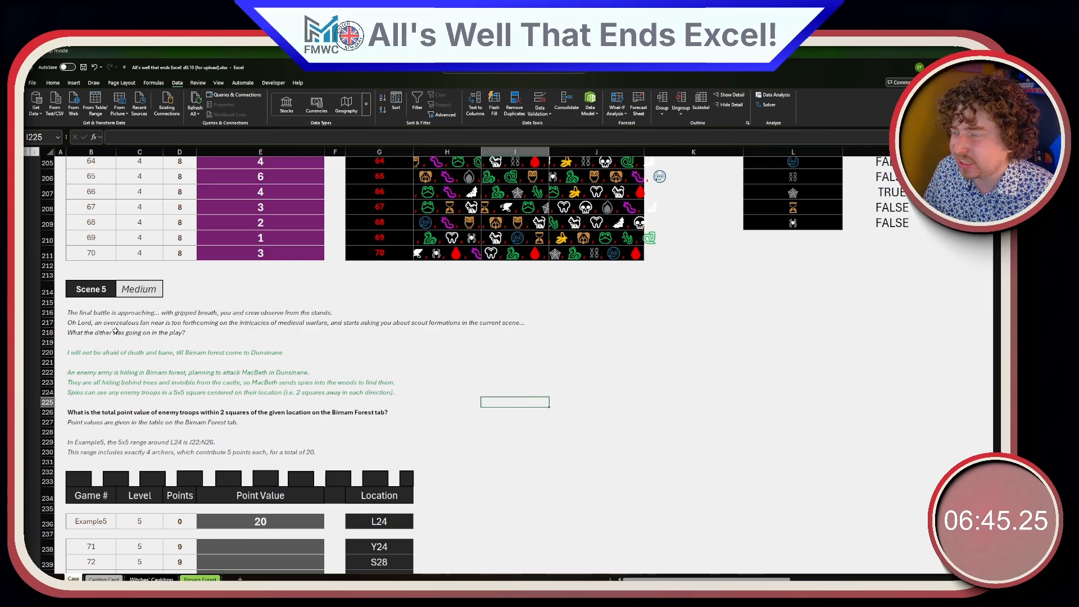
{"action": "left_click", "coordinate": [101, 333]}
{"action": "left_click", "coordinate": [458, 375]}
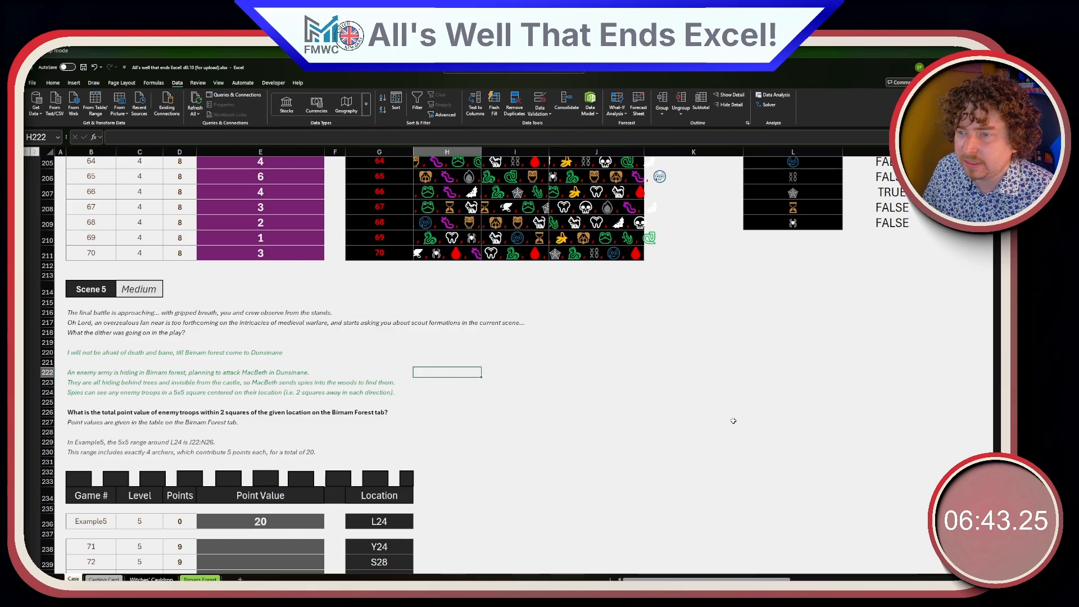
{"action": "left_click", "coordinate": [601, 401]}
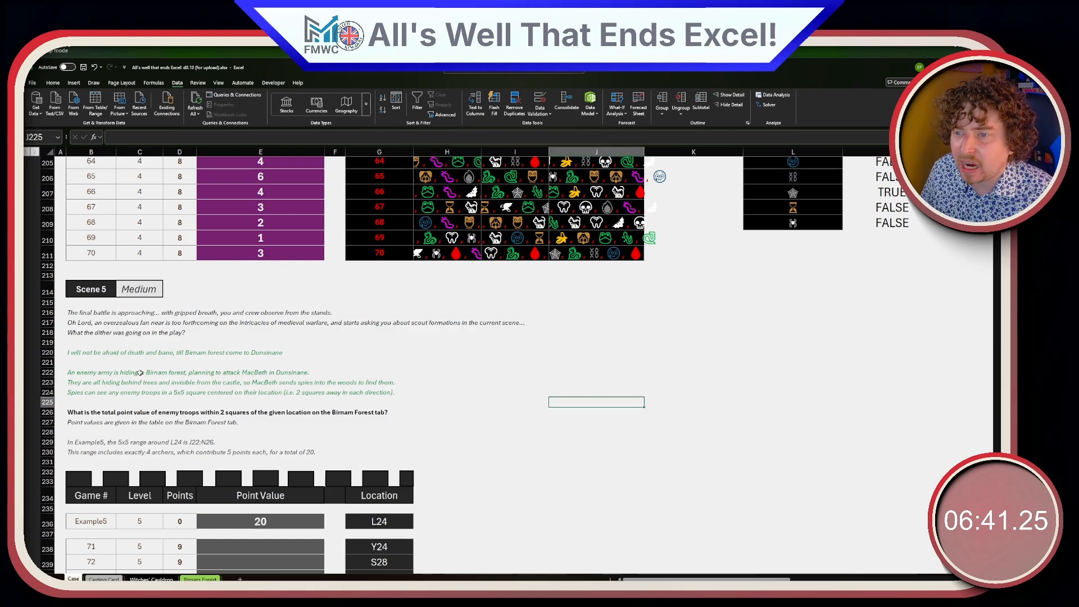
{"action": "left_click", "coordinate": [358, 344]}
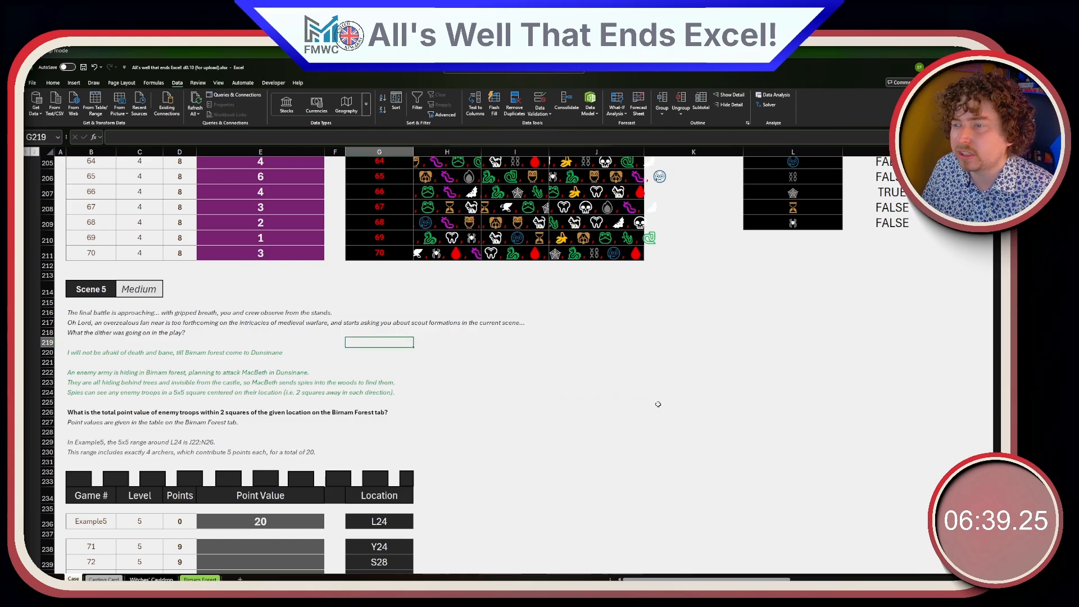
{"action": "left_click", "coordinate": [658, 404]}
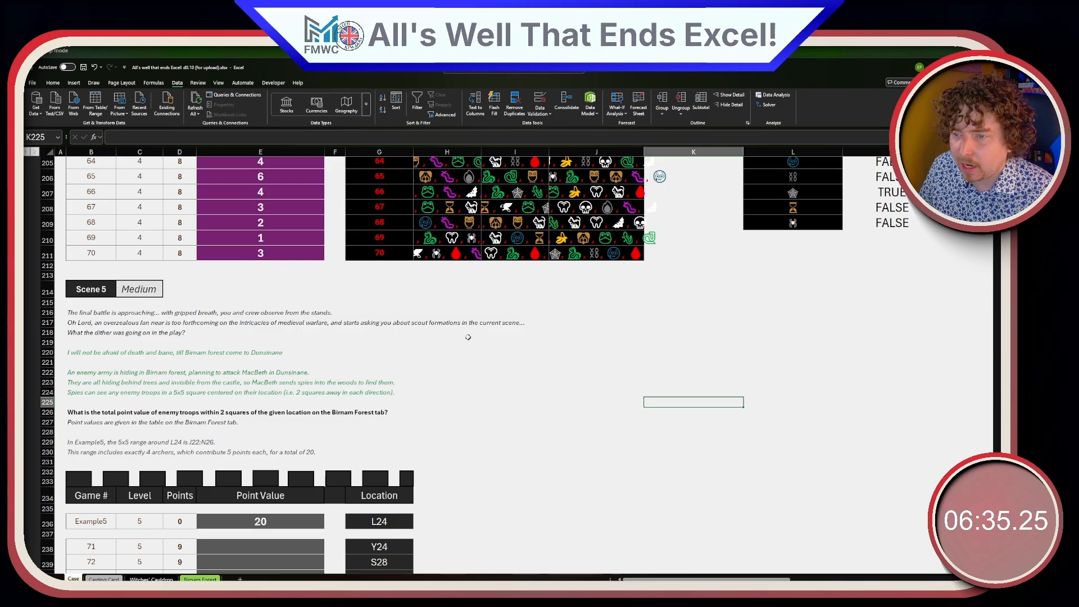
{"action": "left_click", "coordinate": [531, 345]}
{"action": "scroll", "coordinate": [528, 349], "scroll_direction": "down", "scroll_amount": 1}
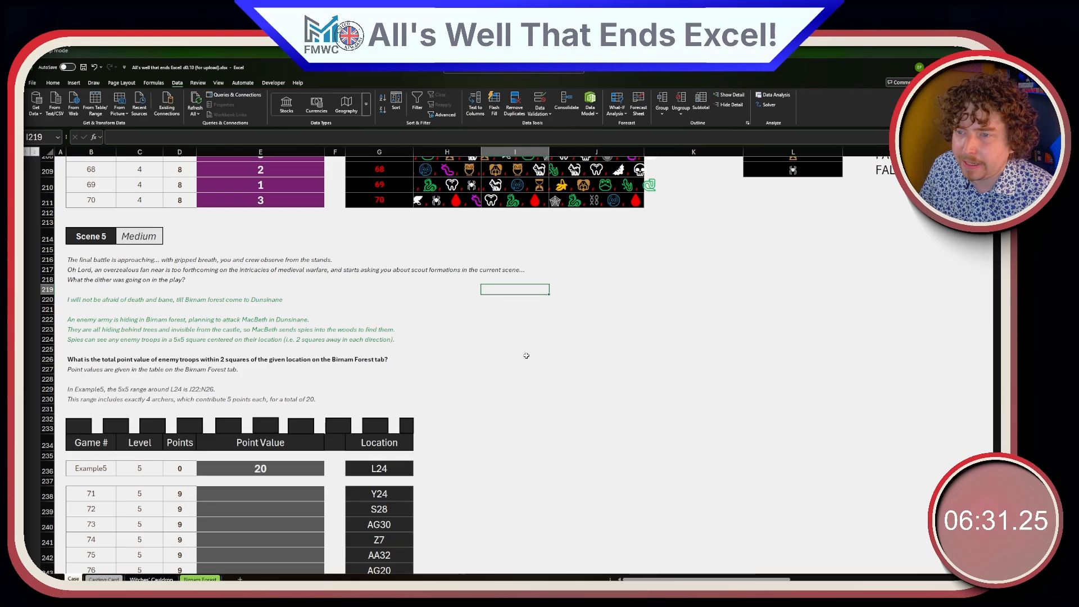
{"action": "left_click", "coordinate": [495, 378]}
{"action": "left_click", "coordinate": [435, 371]}
{"action": "scroll", "coordinate": [309, 392], "scroll_direction": "up", "scroll_amount": 1}
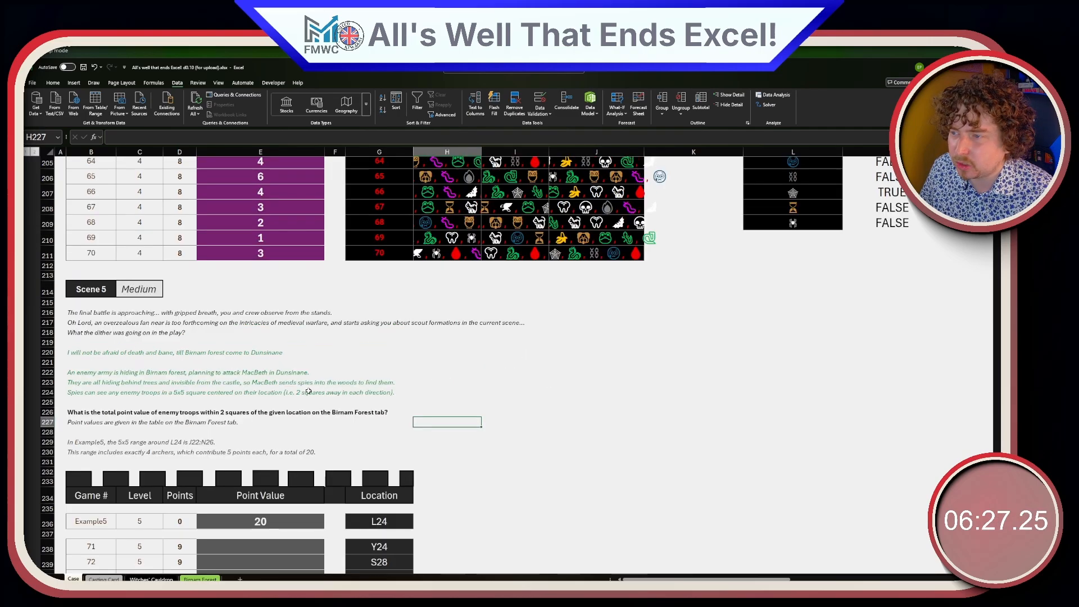
{"action": "left_click", "coordinate": [453, 392]}
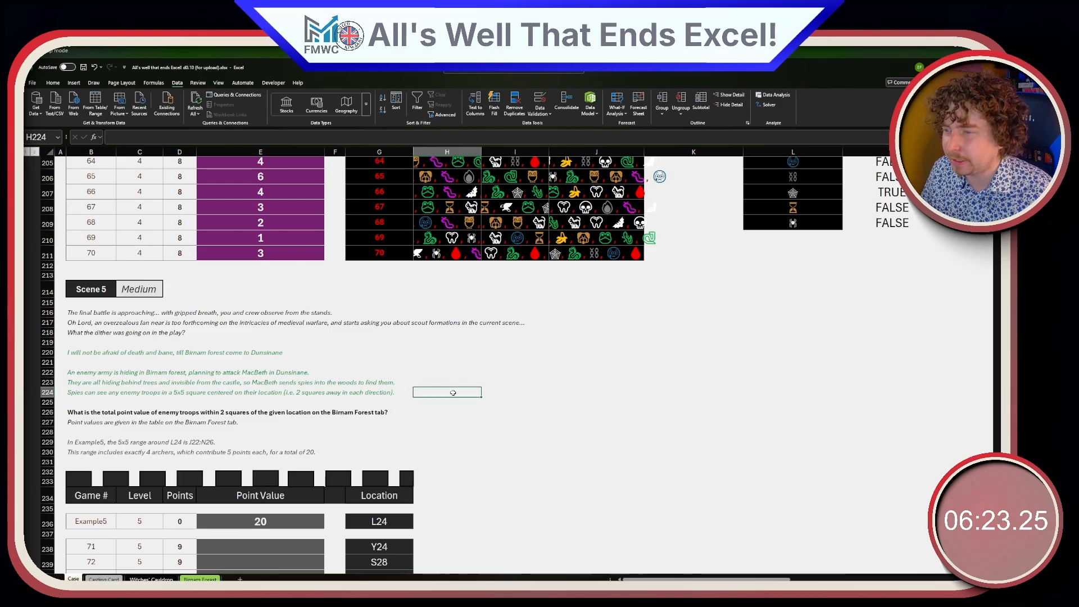
{"action": "scroll", "coordinate": [453, 392], "scroll_direction": "down", "scroll_amount": 2}
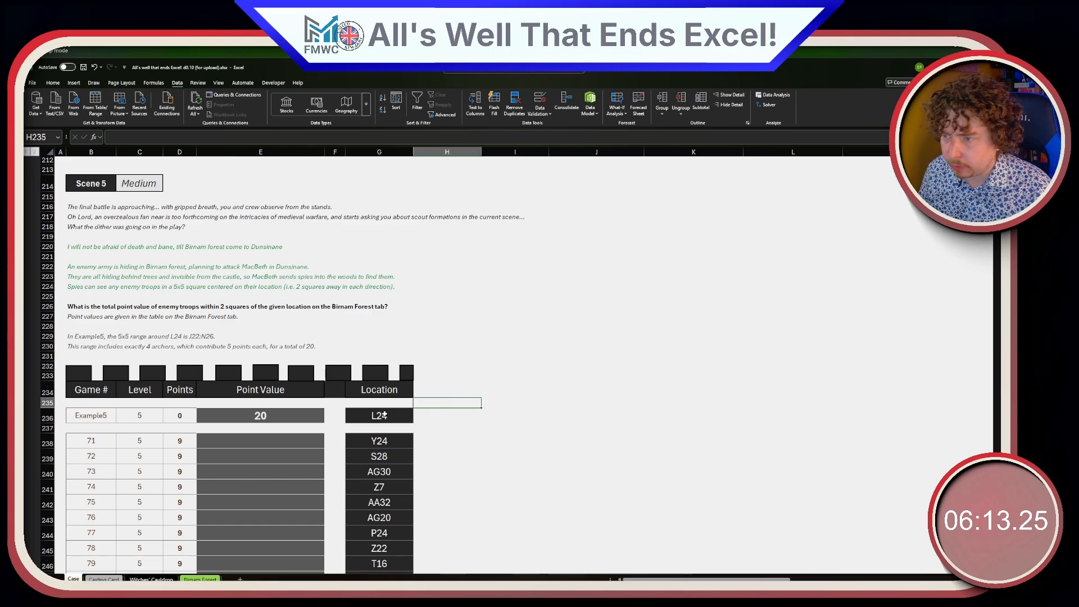
- Examine the troop map and the icon point value table on the Birnam Forest sheet
{"action": "left_click", "coordinate": [379, 416]}
{"action": "left_click", "coordinate": [199, 579]}
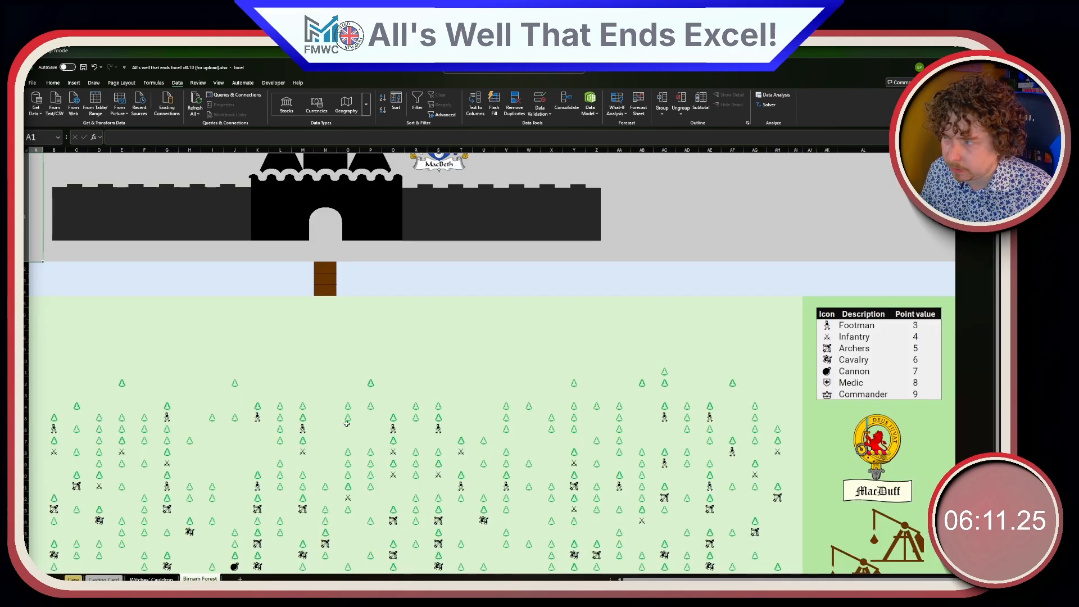
{"action": "scroll", "coordinate": [510, 452], "scroll_direction": "down", "scroll_amount": 3}
{"action": "scroll", "coordinate": [510, 452], "scroll_direction": "down", "scroll_amount": 6}
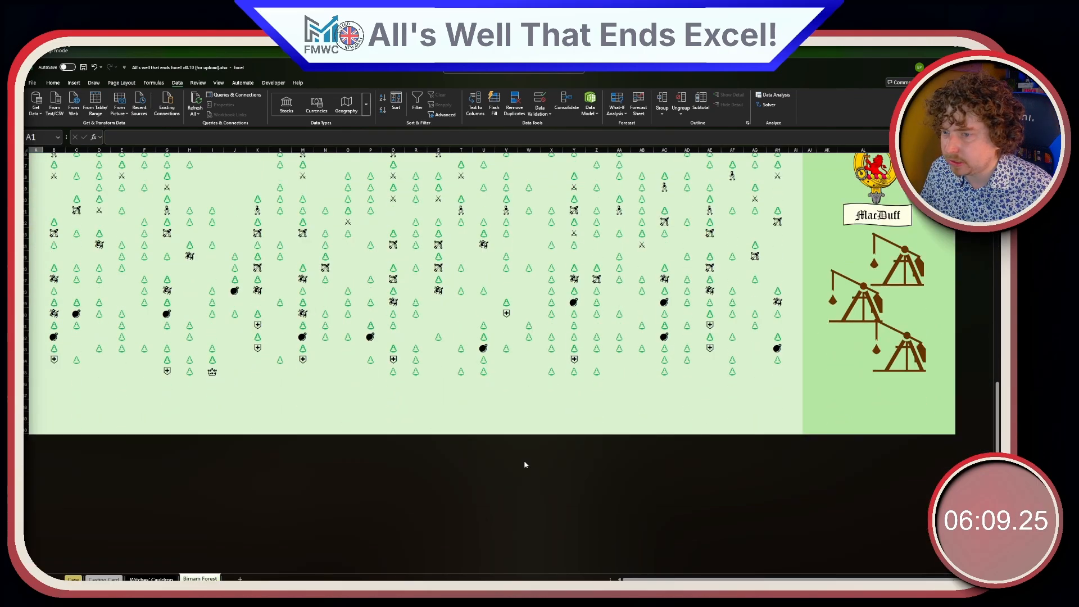
{"action": "scroll", "coordinate": [516, 454], "scroll_direction": "up", "scroll_amount": 4}
- Locate cell L24 on the forest map and select its surrounding 5x5 range J22:N26
{"action": "left_click", "coordinate": [260, 350]}
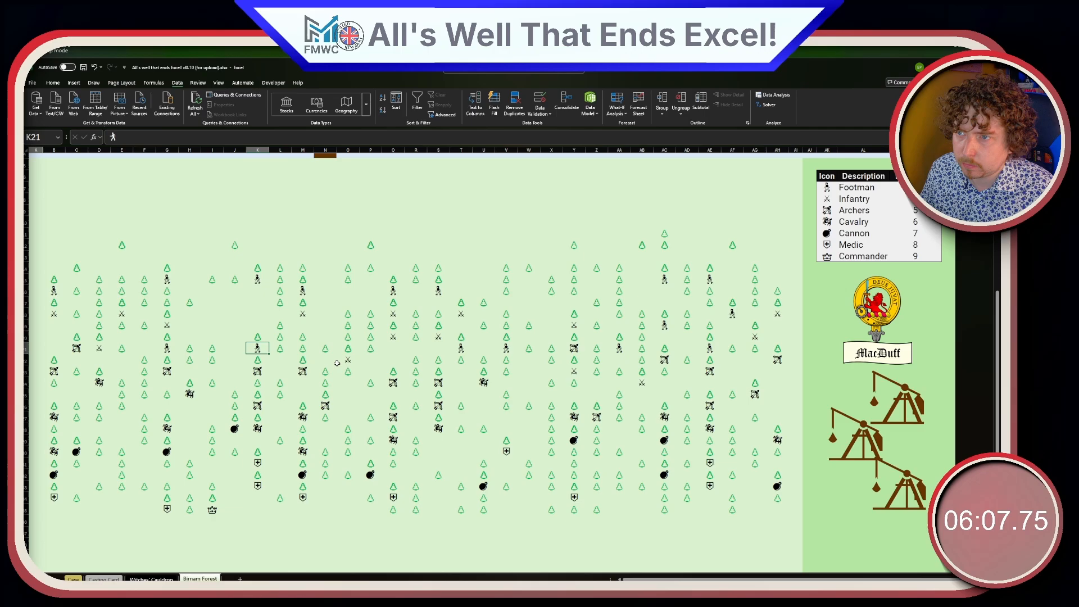
{"action": "left_click", "coordinate": [289, 350]}
{"action": "left_click", "coordinate": [281, 391]}
{"action": "left_click", "coordinate": [281, 382]}
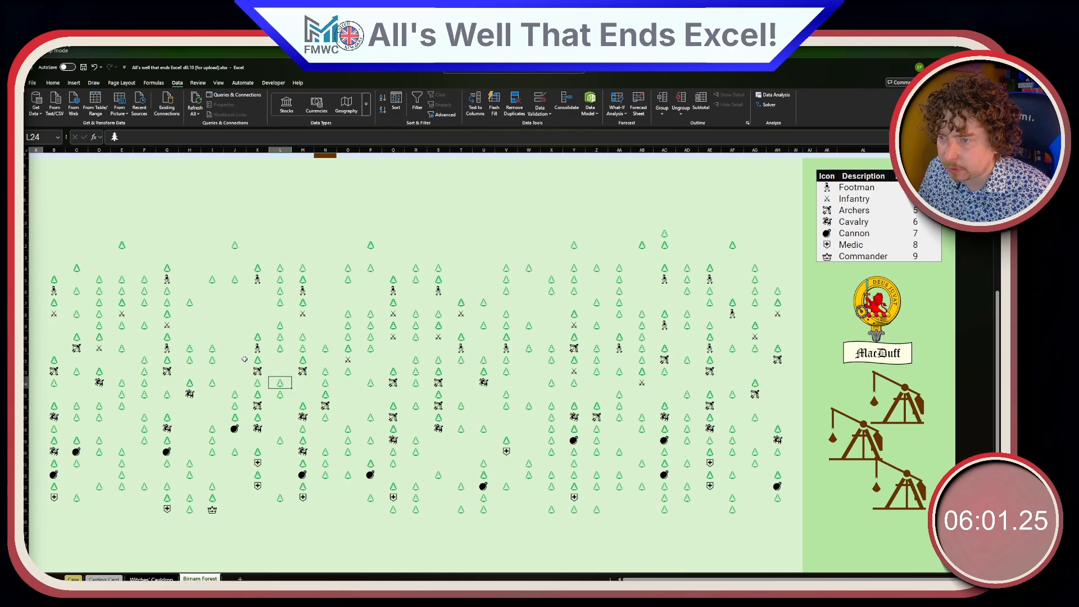
{"action": "mouse_move", "coordinate": [244, 358]}
{"action": "left_mouse_down"}
{"action": "mouse_move", "coordinate": [289, 373]}
{"action": "mouse_move", "coordinate": [316, 409]}
{"action": "left_mouse_up"}
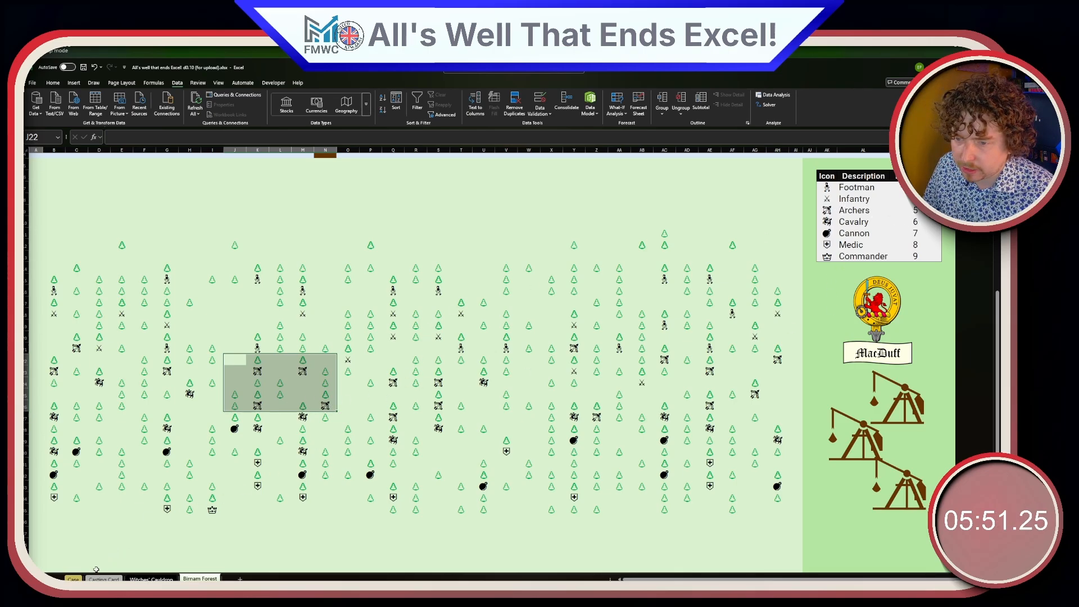
- Return to the Case sheet and select H236 beside the Example5 location
{"action": "left_click", "coordinate": [72, 579]}
{"action": "left_click", "coordinate": [263, 415]}
{"action": "scroll", "coordinate": [308, 422], "scroll_direction": "up", "scroll_amount": 1}
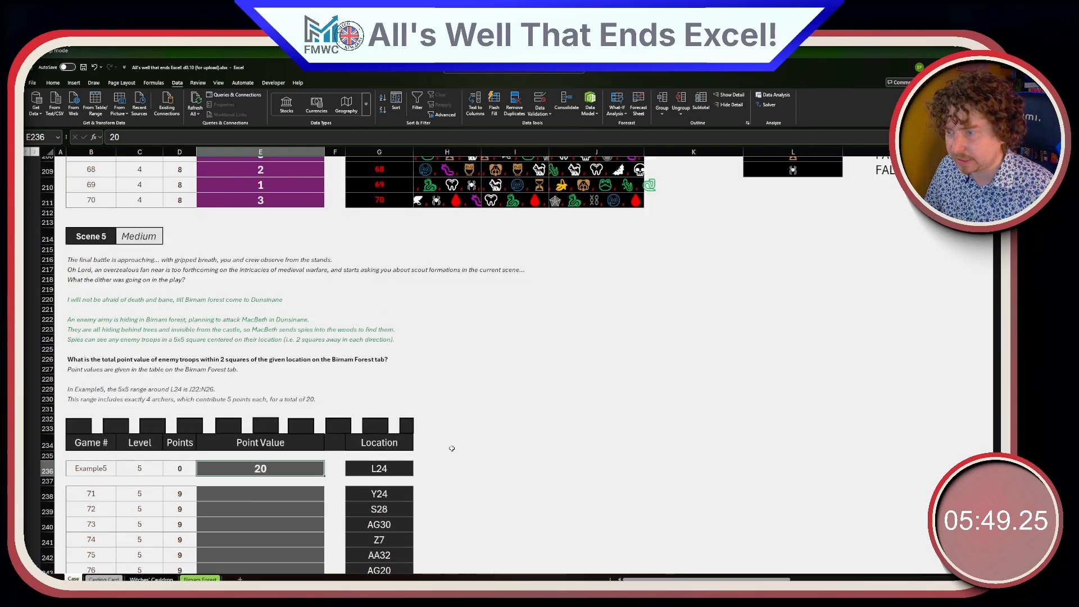
{"action": "left_click", "coordinate": [429, 467]}
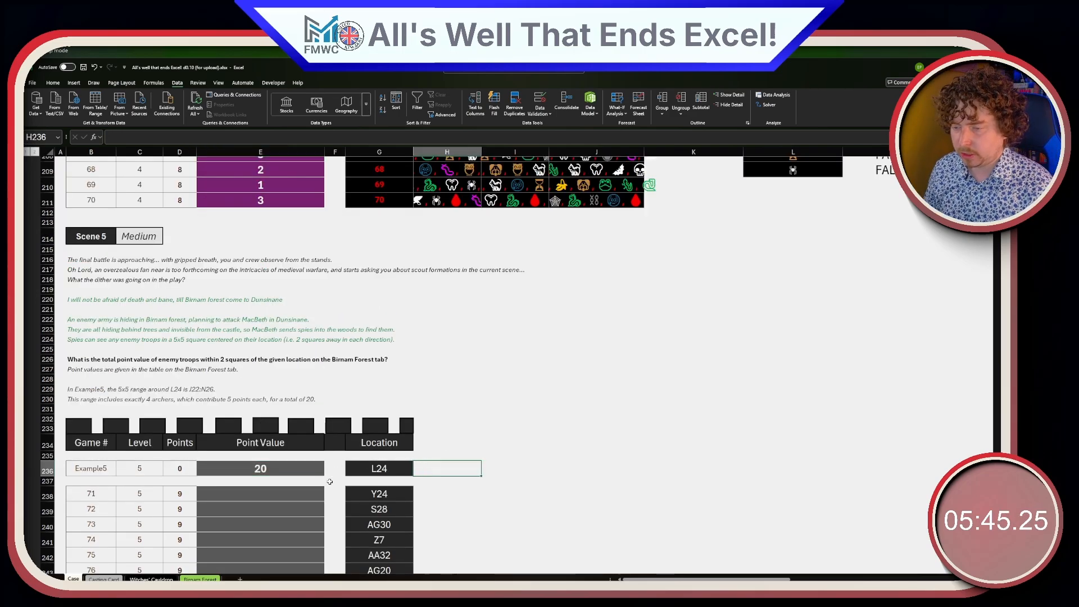
- Check the forest map's edges against the Scene 5 locations for games 71 to 90, ending on the Case sheet
{"action": "left_click", "coordinate": [194, 579]}
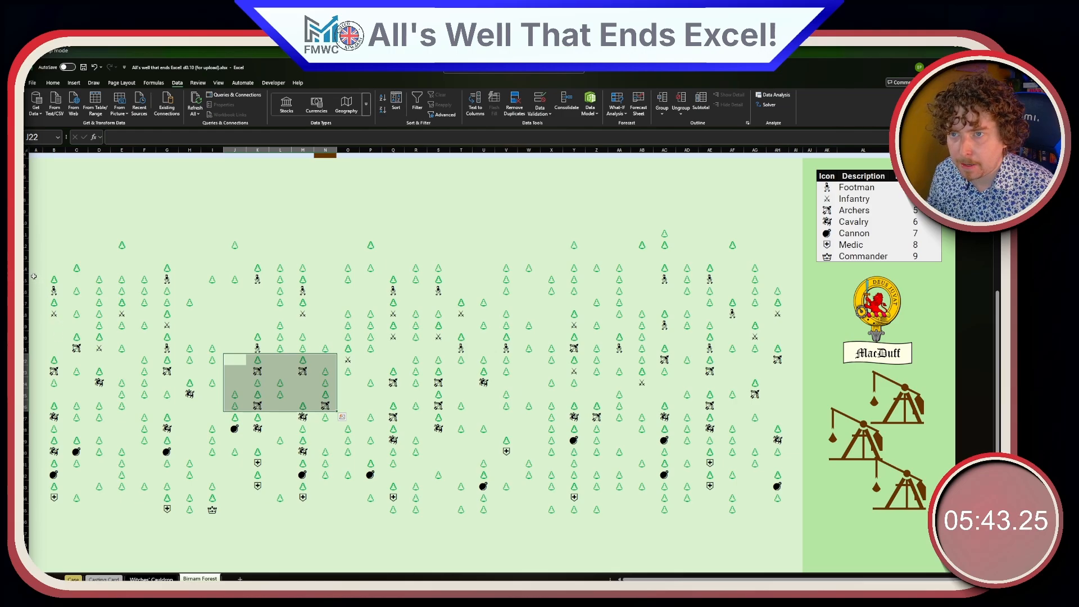
{"action": "left_click_drag", "start_coordinate": [44, 295], "coordinate": [56, 417]}
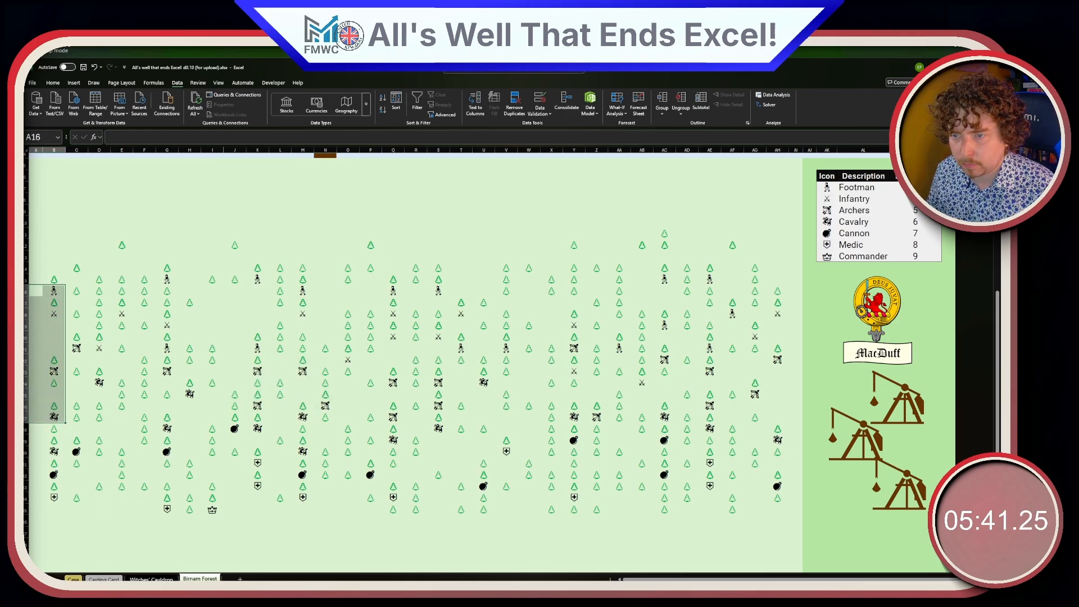
{"action": "left_click", "coordinate": [72, 579]}
{"action": "scroll", "coordinate": [244, 513], "scroll_direction": "down", "scroll_amount": 7}
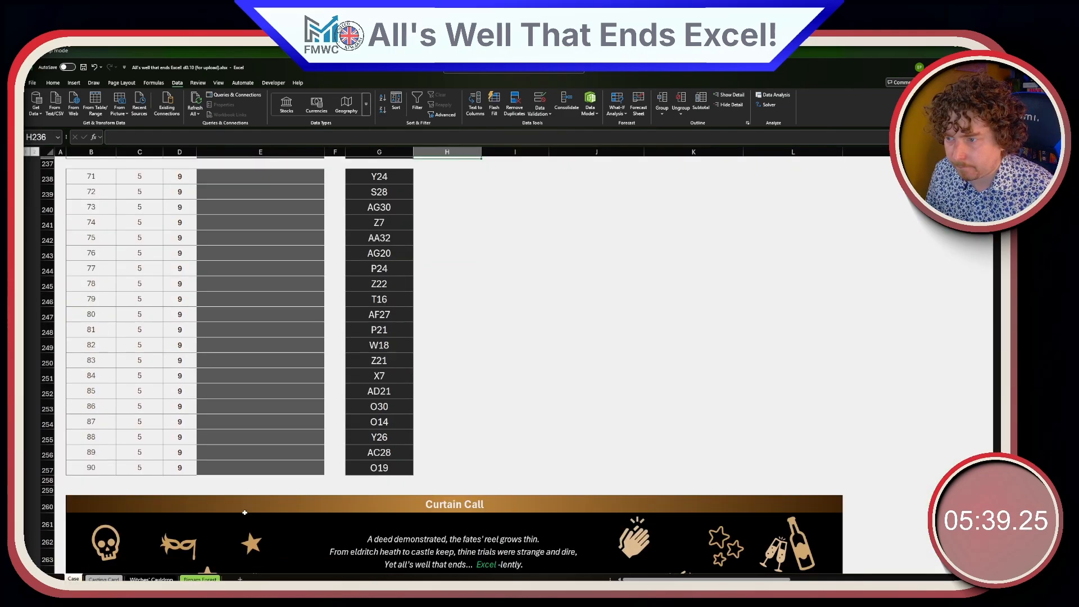
{"action": "scroll", "coordinate": [244, 513], "scroll_direction": "up", "scroll_amount": 8}
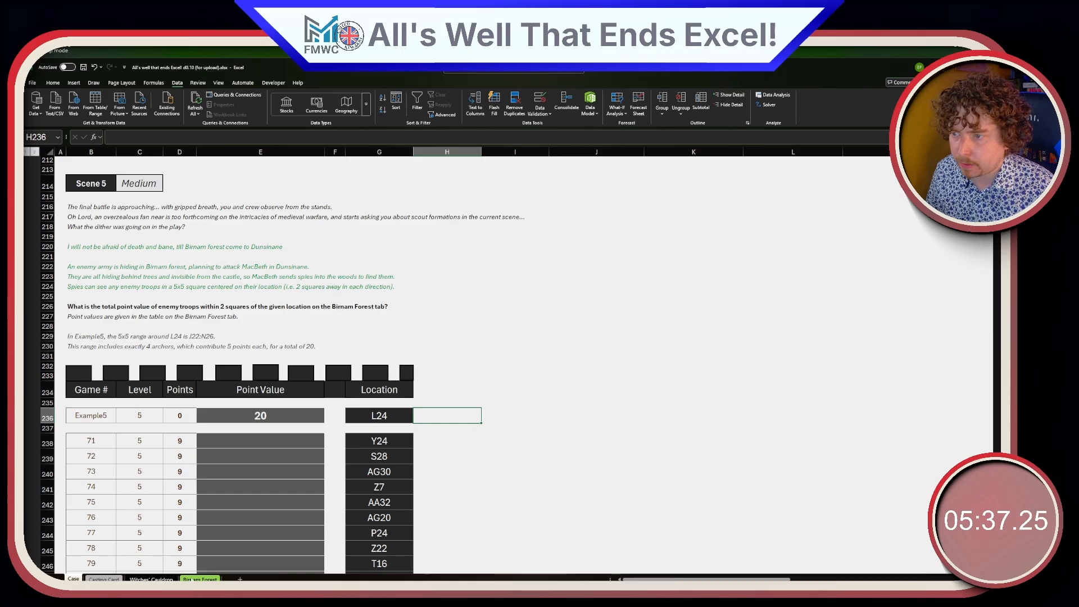
{"action": "left_click", "coordinate": [200, 579]}
{"action": "scroll", "coordinate": [228, 499], "scroll_direction": "up", "scroll_amount": 5}
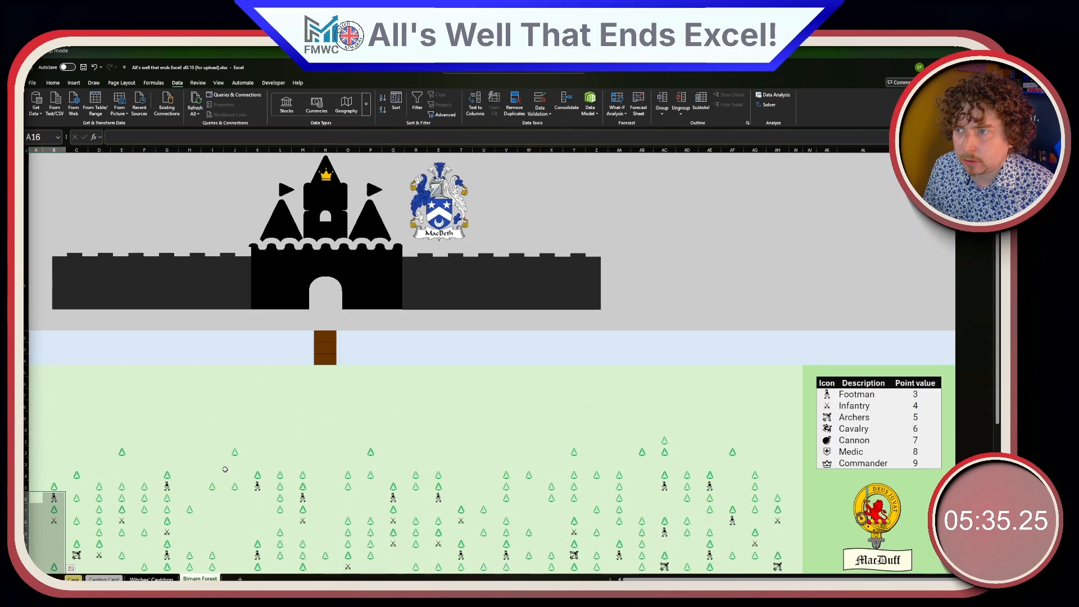
{"action": "scroll", "coordinate": [225, 468], "scroll_direction": "down", "scroll_amount": 3}
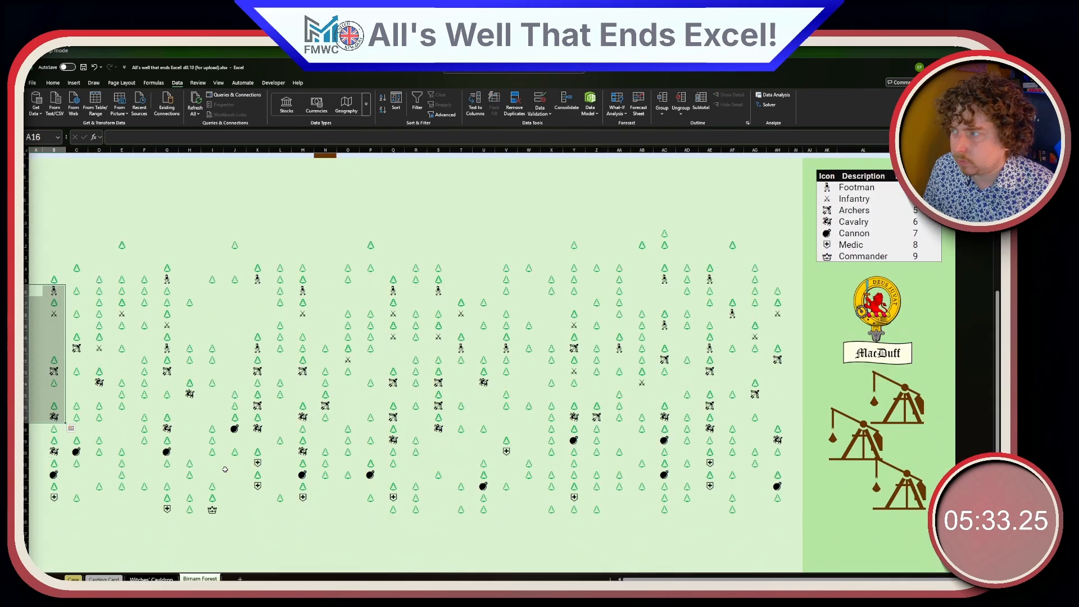
{"action": "left_click", "coordinate": [332, 409]}
{"action": "left_click", "coordinate": [466, 385]}
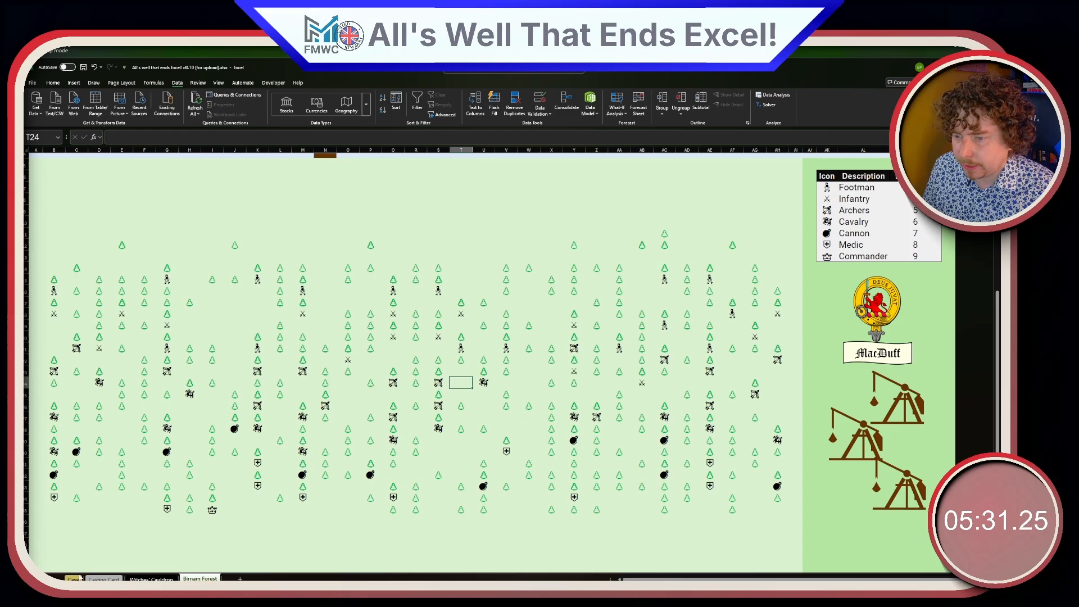
{"action": "key", "text": "ctrl+Page_Up"}
{"action": "key", "text": "ctrl+Page_Up"}
{"action": "key", "text": "ctrl+Page_Up"}
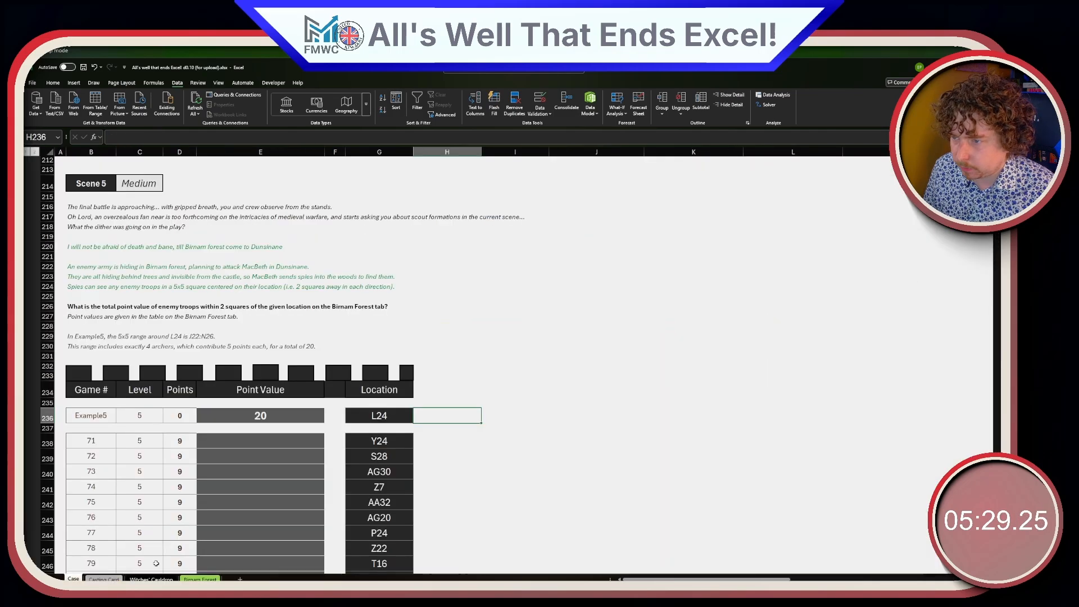
{"action": "type", "text": "=OFF"}
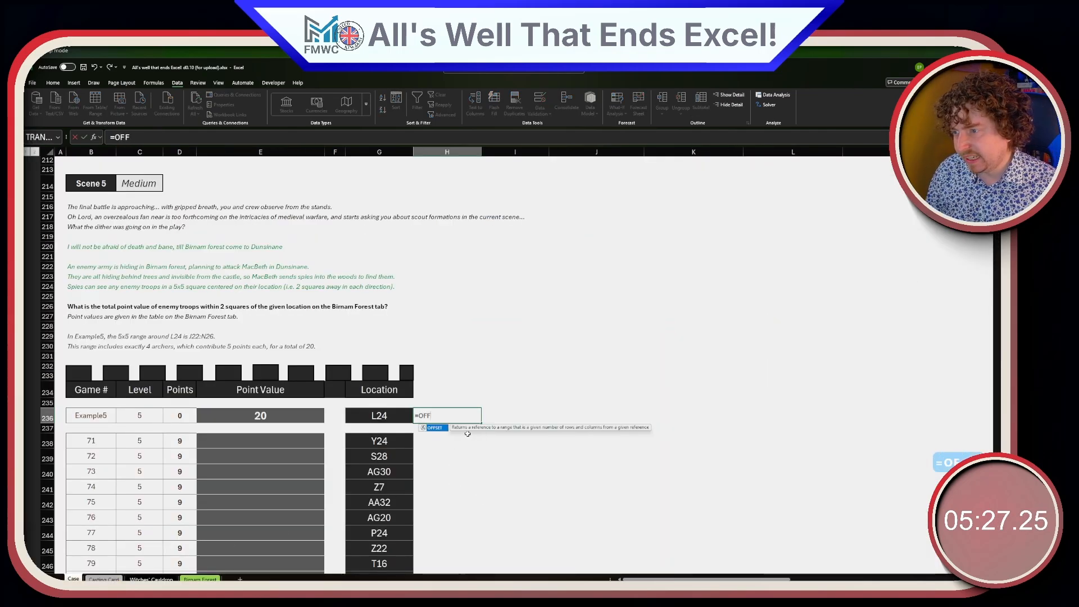
{"action": "type", "text": "SET("}
{"action": "key", "text": "Escape"}
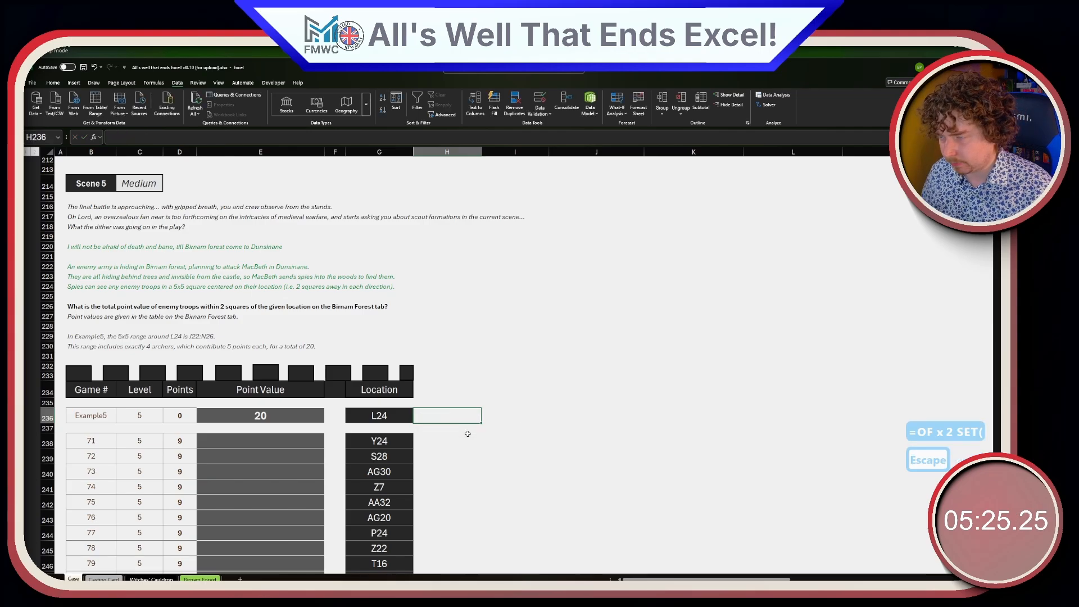
{"action": "type", "text": "=INDIRECT"}
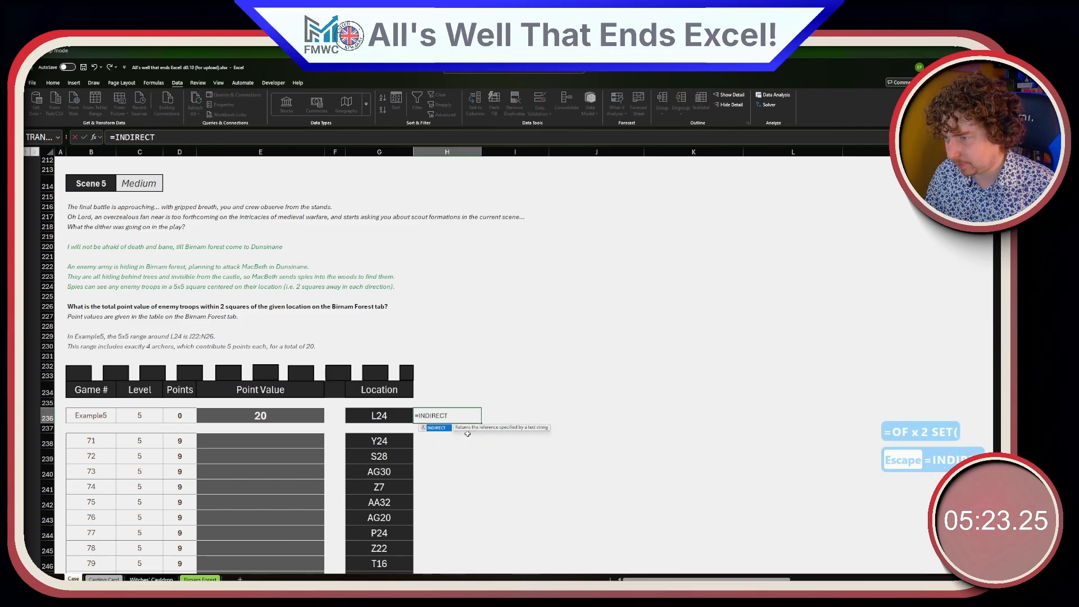
{"action": "type", "text": "("}
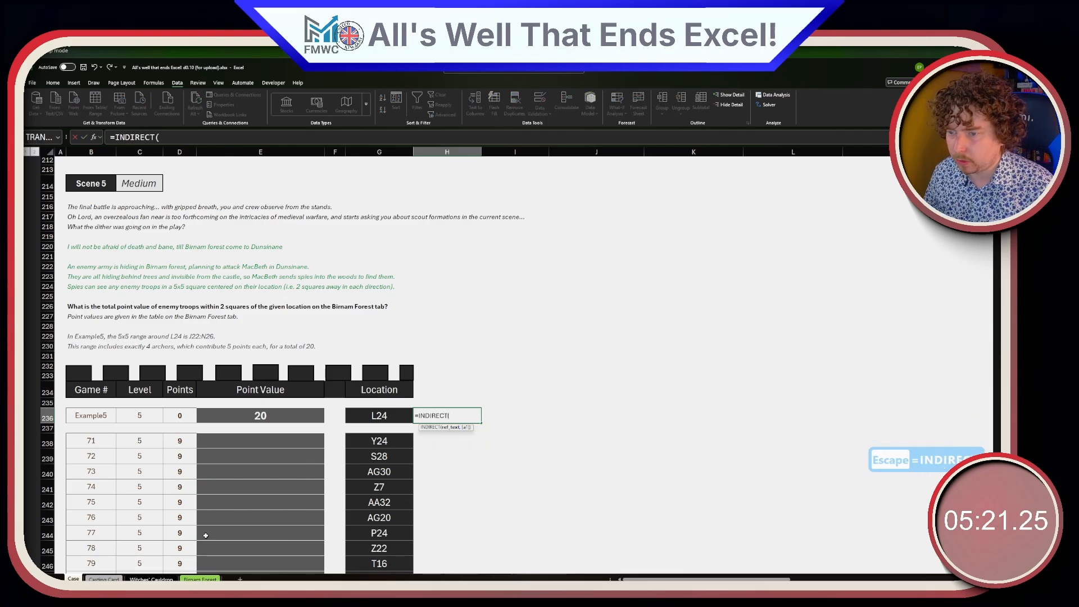
{"action": "left_click", "coordinate": [205, 579]}
{"action": "left_click", "coordinate": [254, 352]}
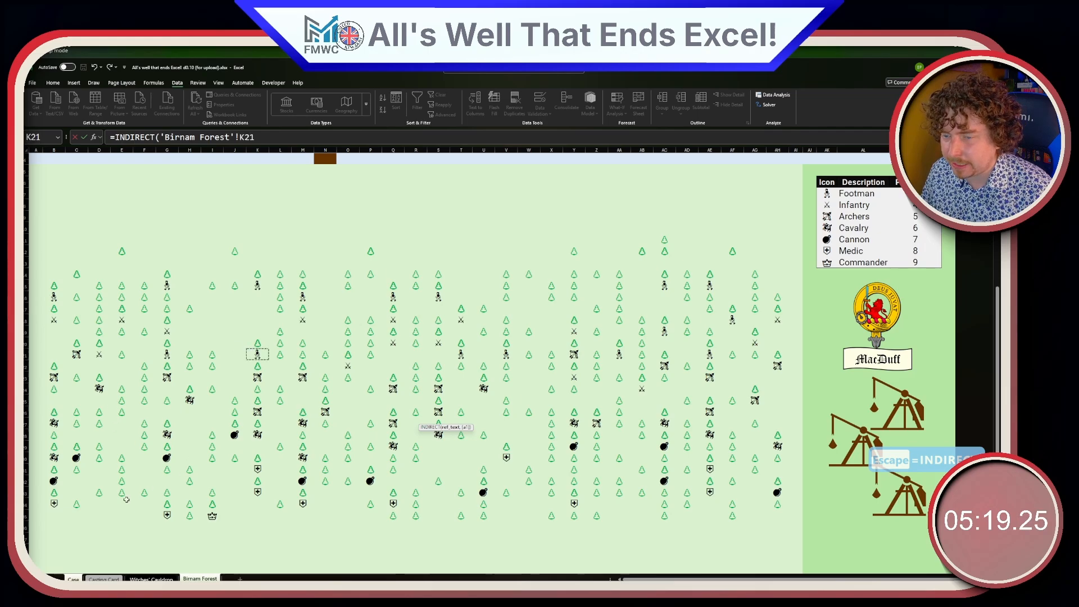
{"action": "left_click", "coordinate": [73, 579]}
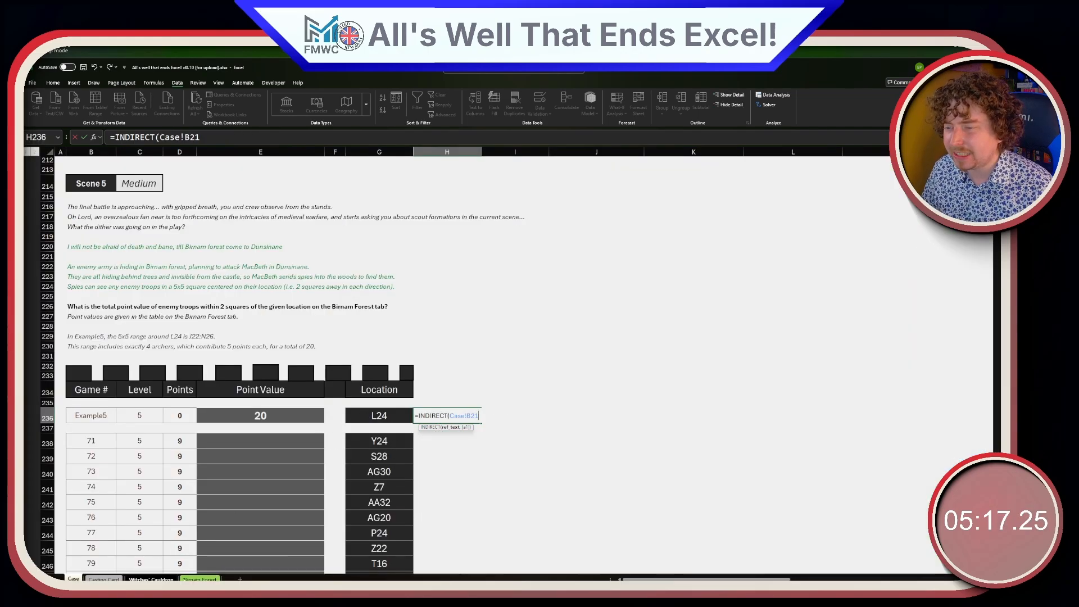
{"action": "key", "text": "Escape"}
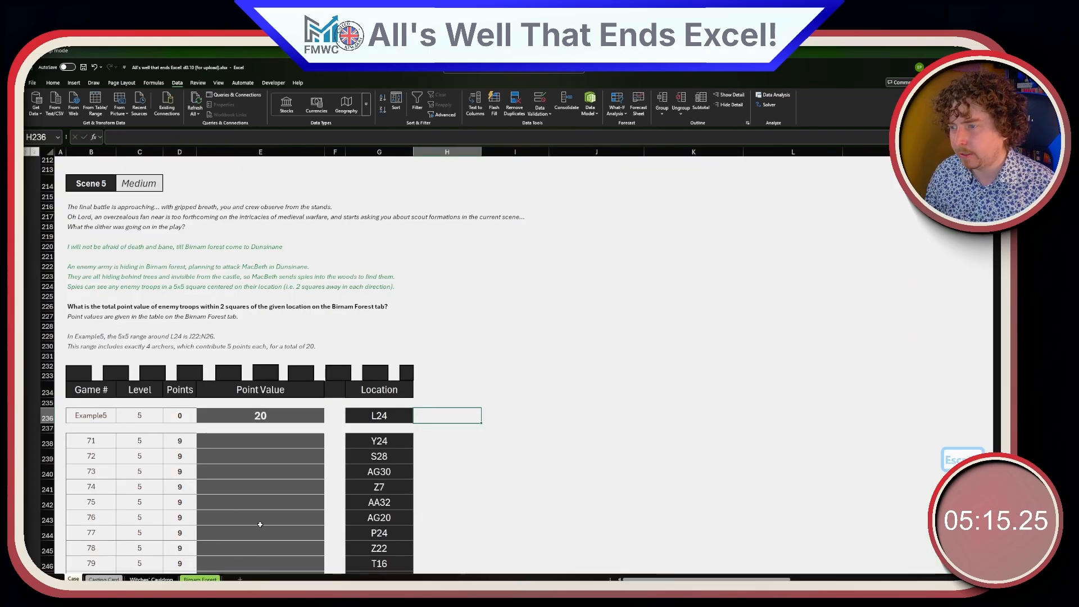
{"action": "type", "text": "=INDIECT("}
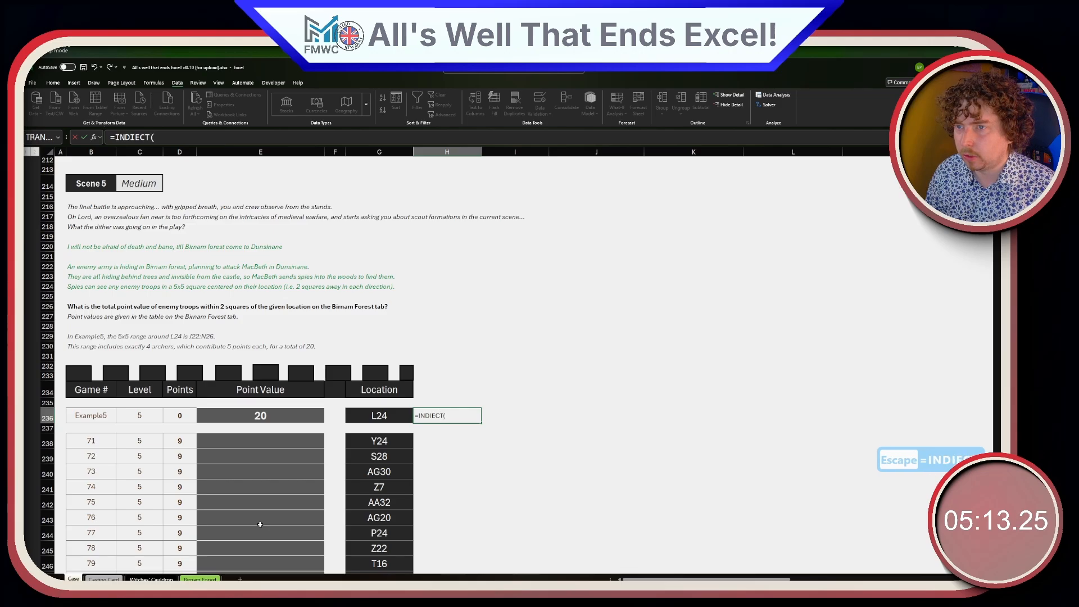
{"action": "key", "text": "Escape"}
{"action": "key", "text": "Escape"}
- Try =INDIRECT("B236") in H236 and a direct =B236 reference in H237, and undo both entries
{"action": "type", "text": "=INDIRECT(\""}
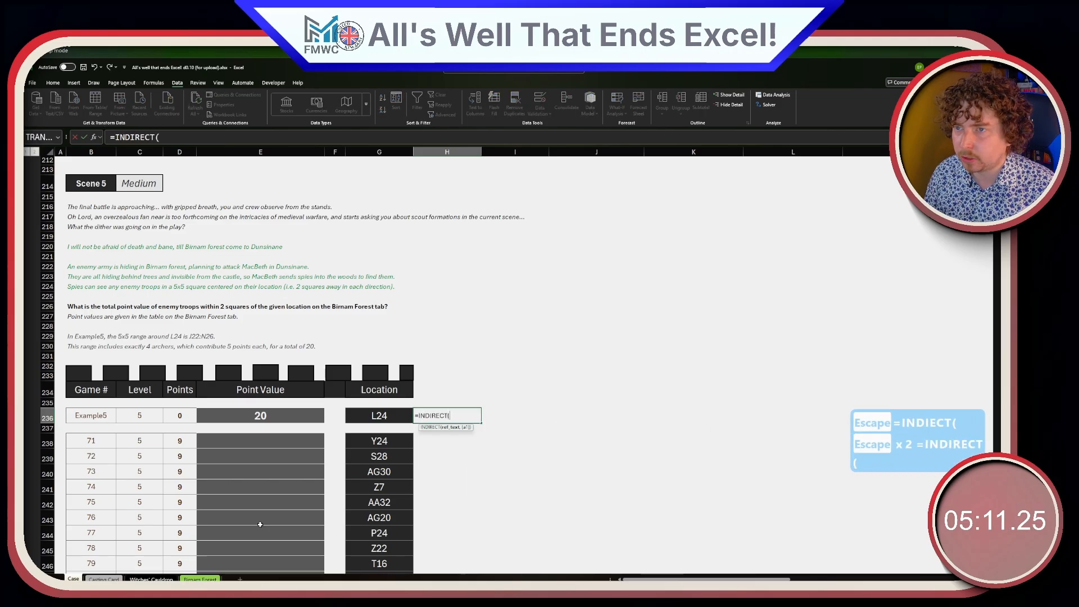
{"action": "type", "text": "B2"}
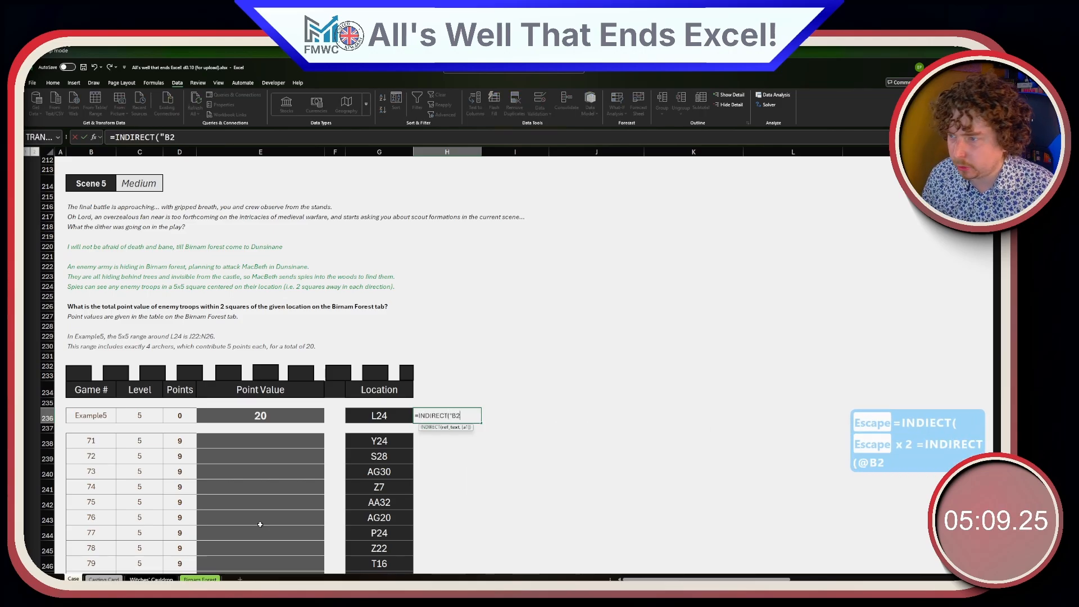
{"action": "type", "text": "36\")"}
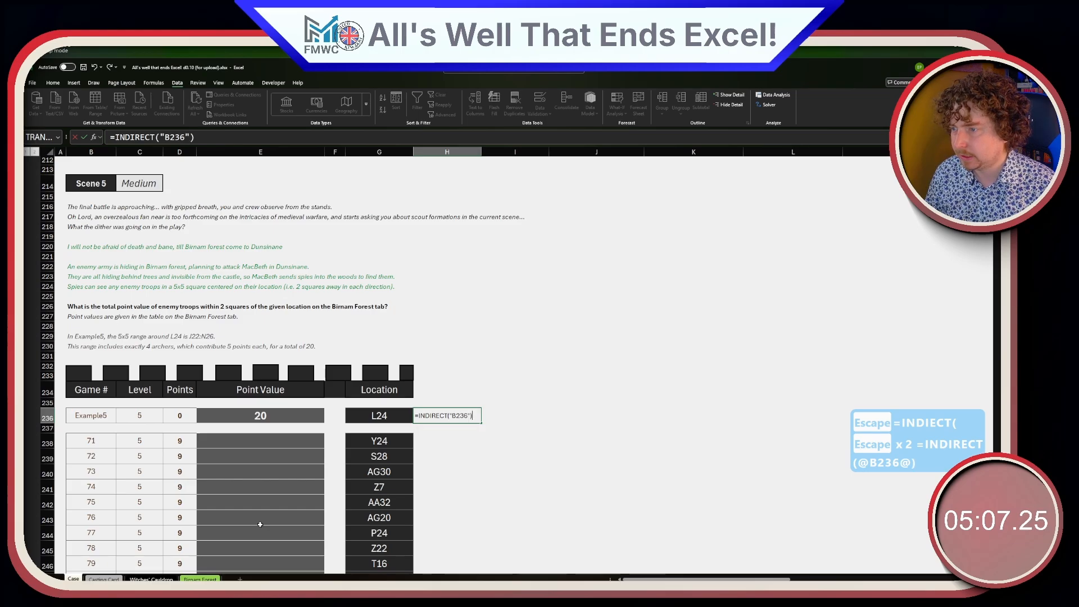
{"action": "key", "text": "Return"}
{"action": "type", "text": "="}
{"action": "left_click", "coordinate": [91, 416]}
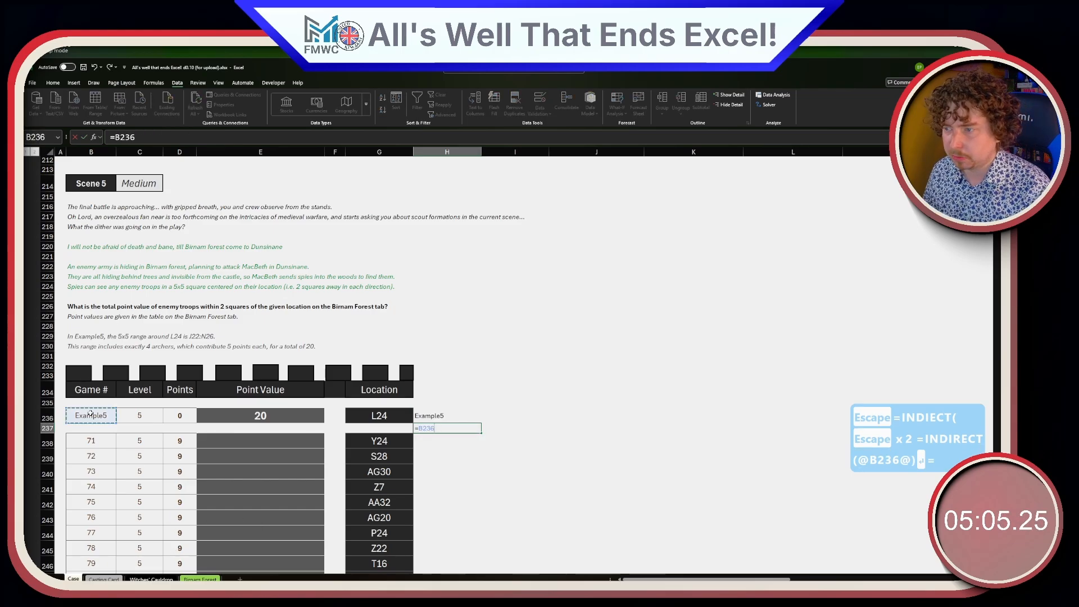
{"action": "key", "text": "Return"}
{"action": "key", "text": "ctrl+z"}
{"action": "key", "text": "ctrl+z"}
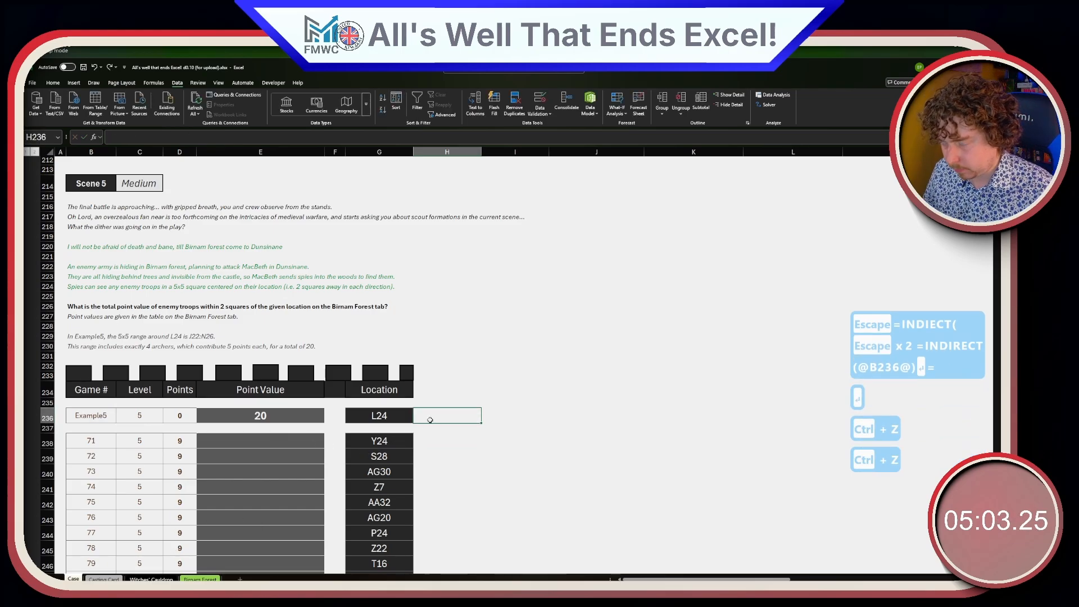
- Start an INDIRECT formula in H236 whose reference text begins with "'Birnam Forest'!" followed by a concatenation operator
{"action": "type", "text": "=INDIRECT"}
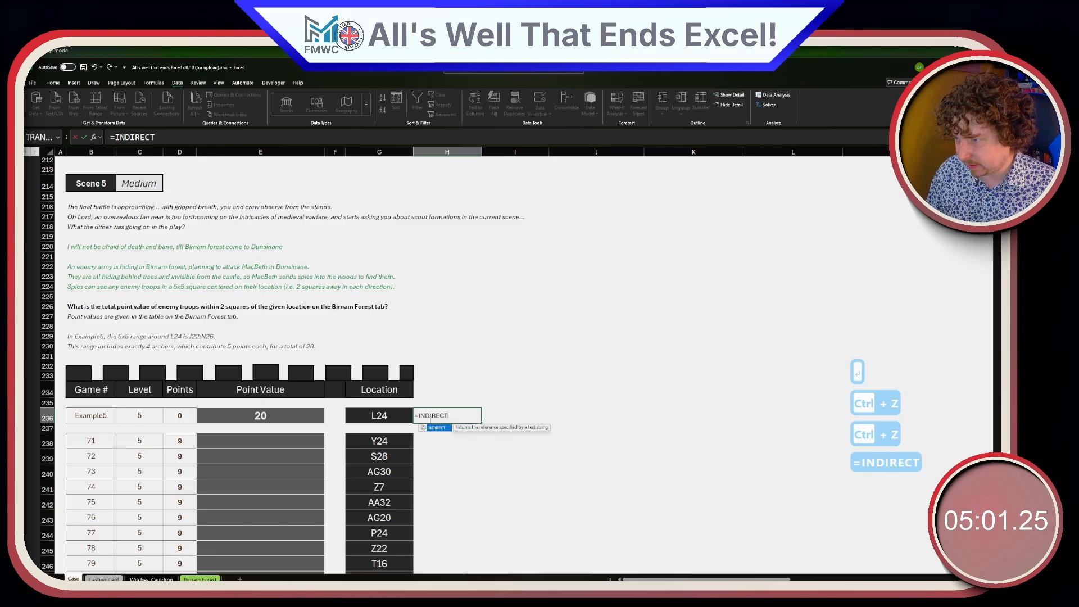
{"action": "type", "text": "("}
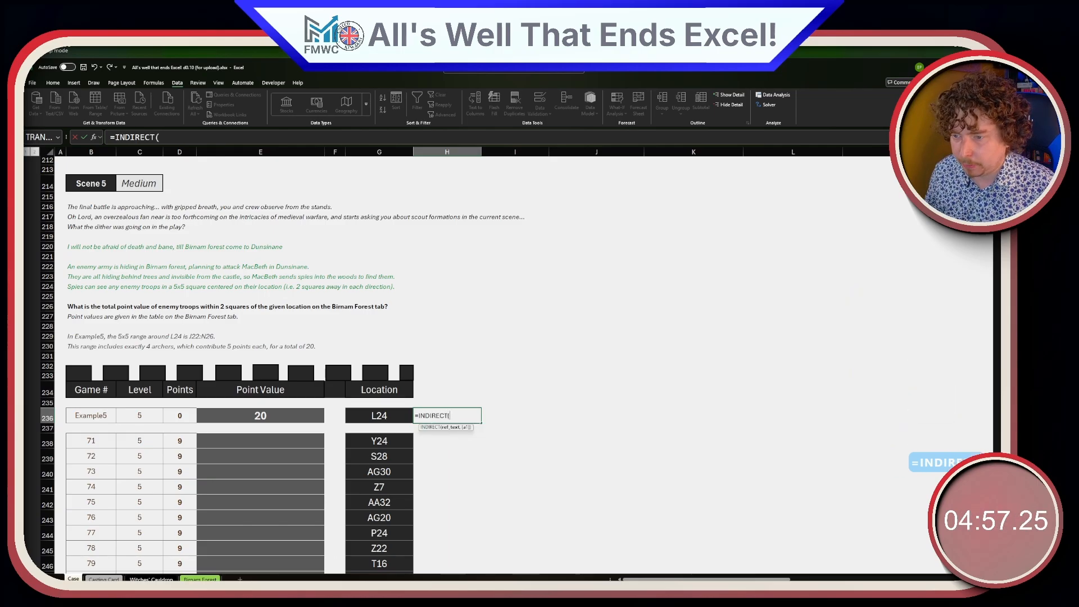
{"action": "left_click", "coordinate": [200, 579]}
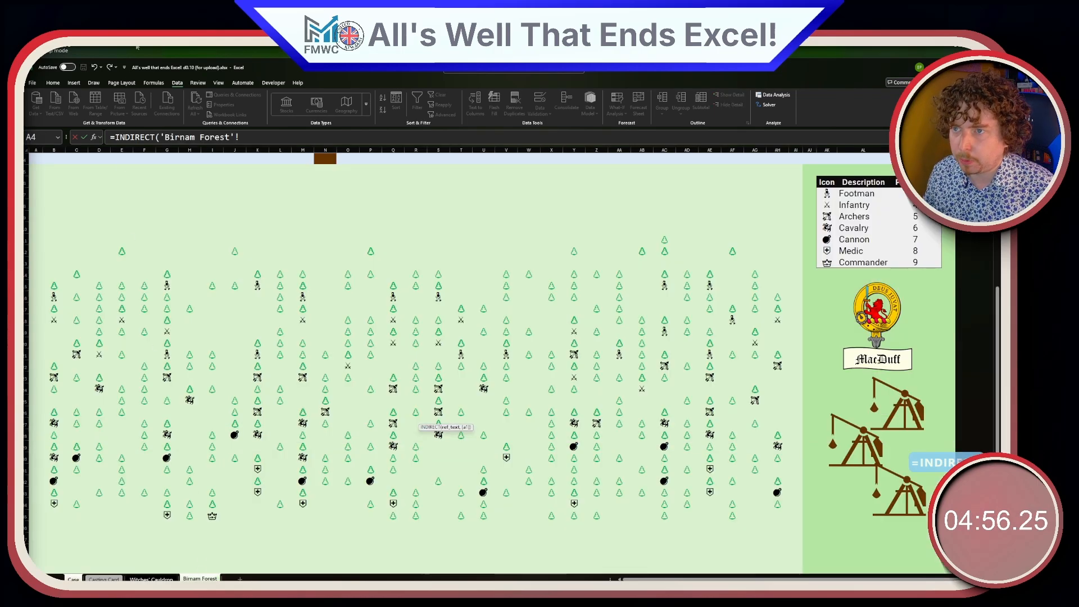
{"action": "left_click", "coordinate": [281, 294]}
{"action": "left_click", "coordinate": [163, 137]}
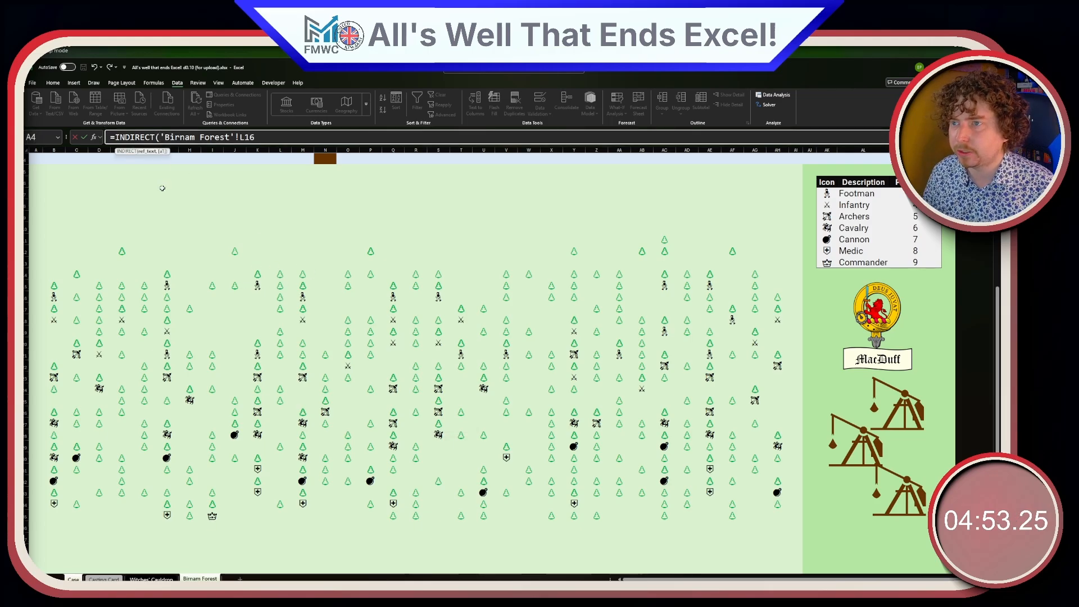
{"action": "type", "text": "\""}
{"action": "key", "text": "BackSpace"}
{"action": "key", "text": "BackSpace"}
{"action": "key", "text": "BackSpace"}
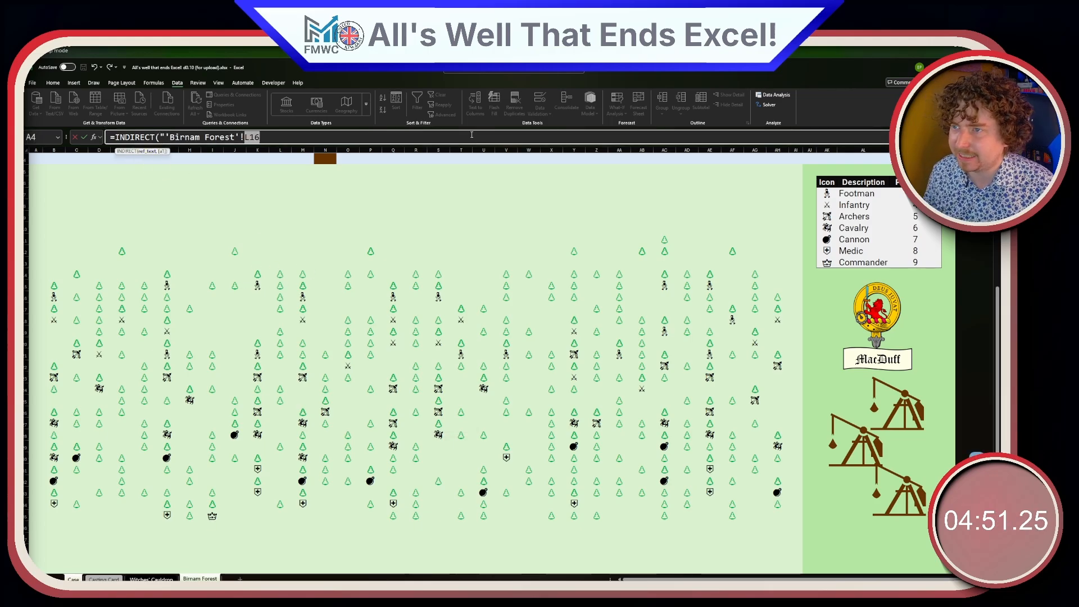
{"action": "type", "text": "\"&"}
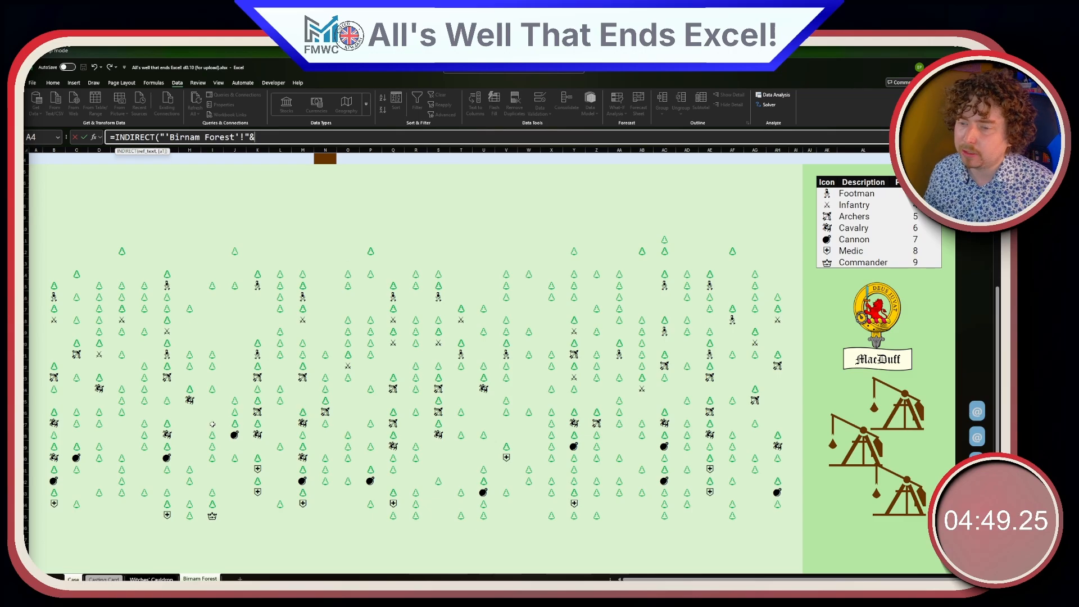
- Complete the INDIRECT formula in H236 by appending the Example5 location cell Case!G236
{"action": "left_click", "coordinate": [73, 579]}
{"action": "left_click", "coordinate": [385, 415]}
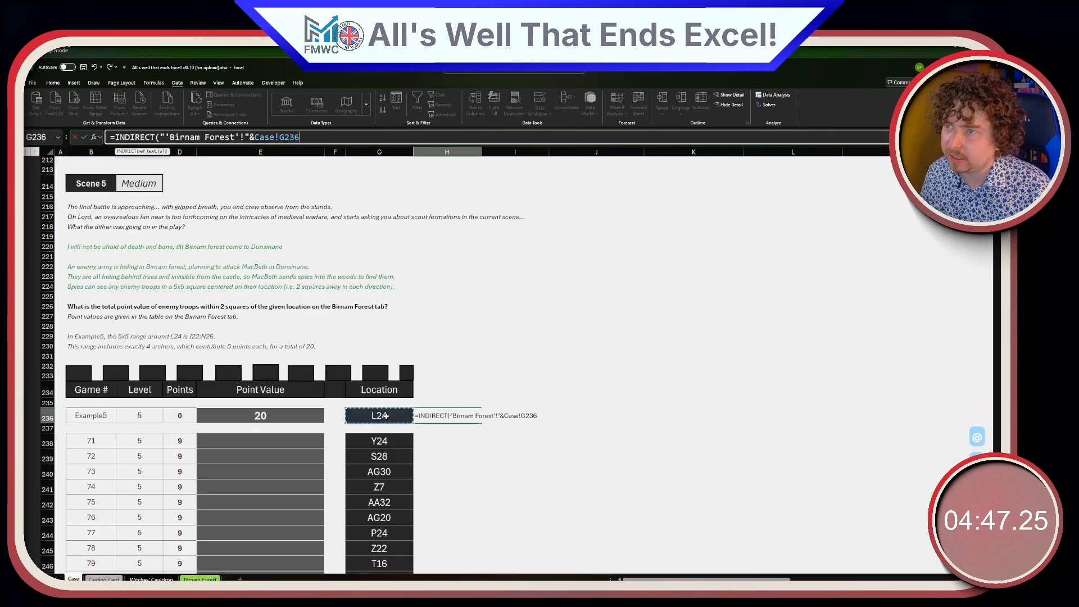
{"action": "key", "text": "Return"}
{"action": "left_click", "coordinate": [449, 416]}
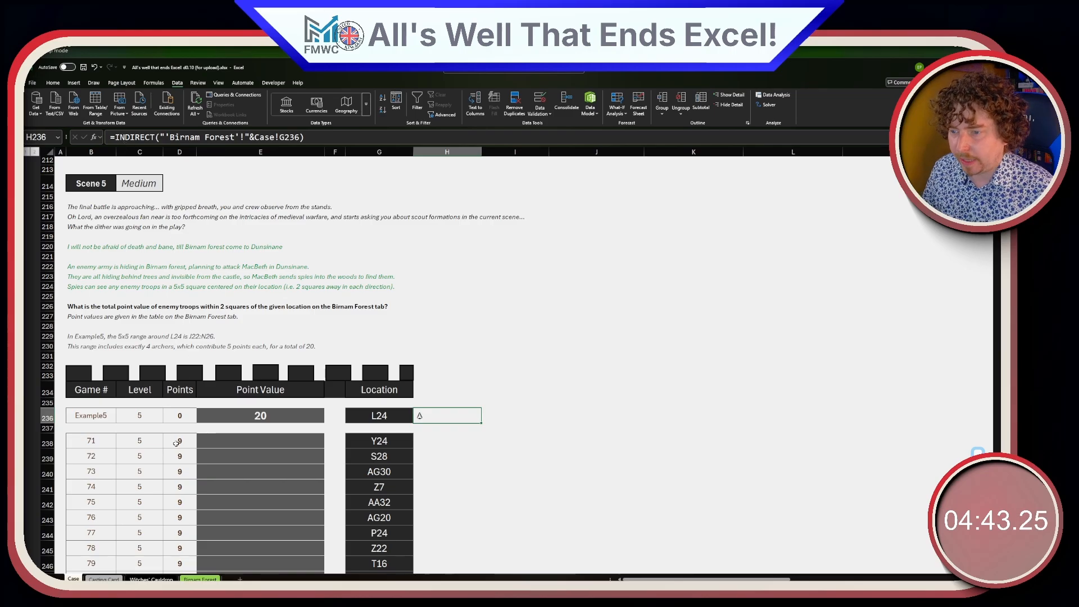
- Check cell L24 on the Birnam Forest map against the icon in H236, ending on the Case sheet
{"action": "left_click", "coordinate": [200, 579]}
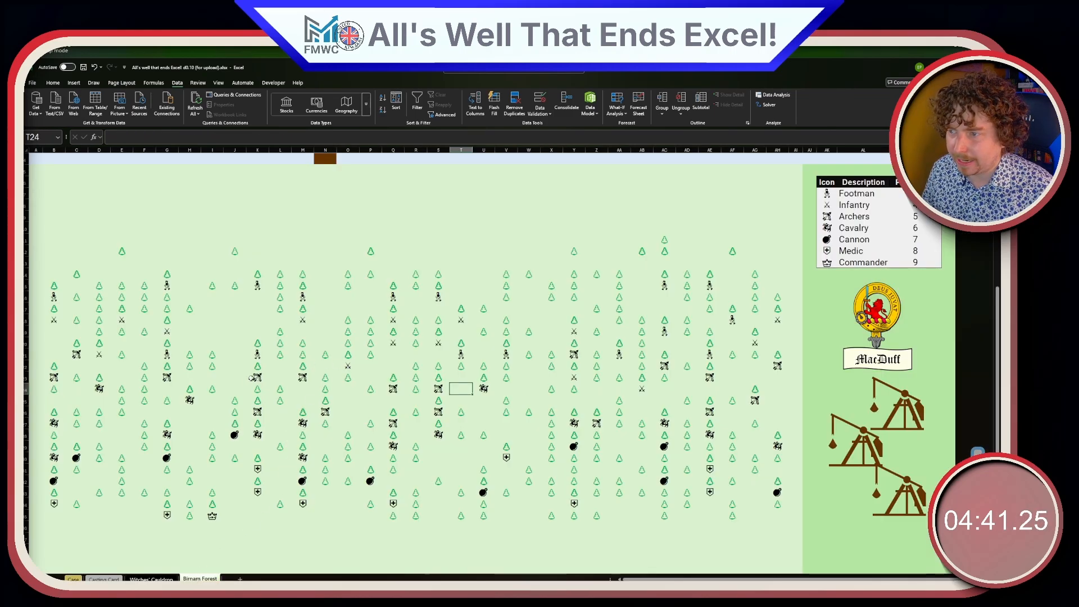
{"action": "left_click", "coordinate": [289, 386]}
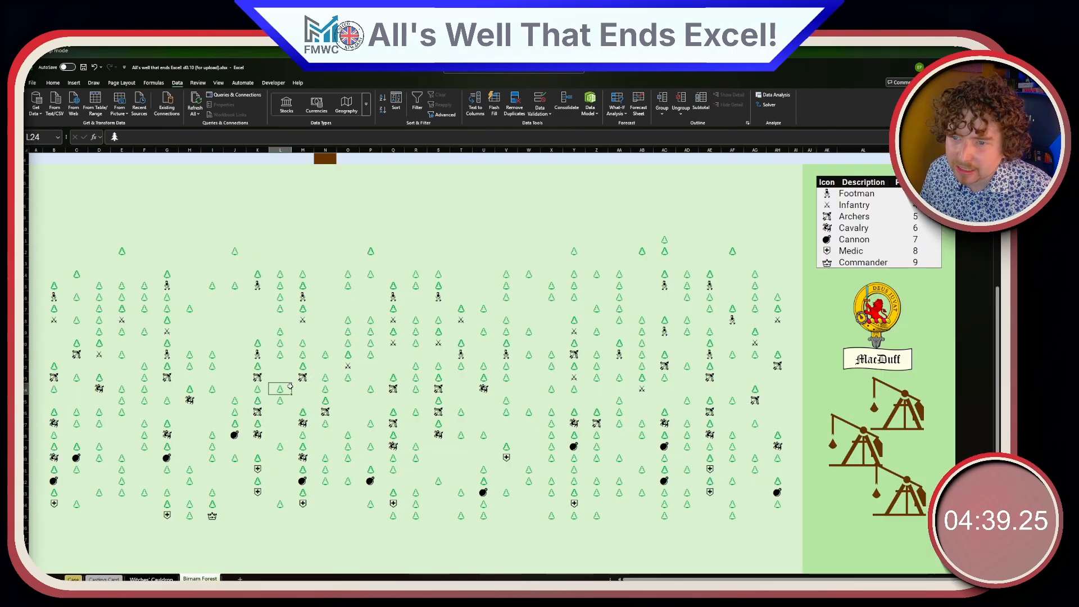
{"action": "left_click", "coordinate": [73, 578]}
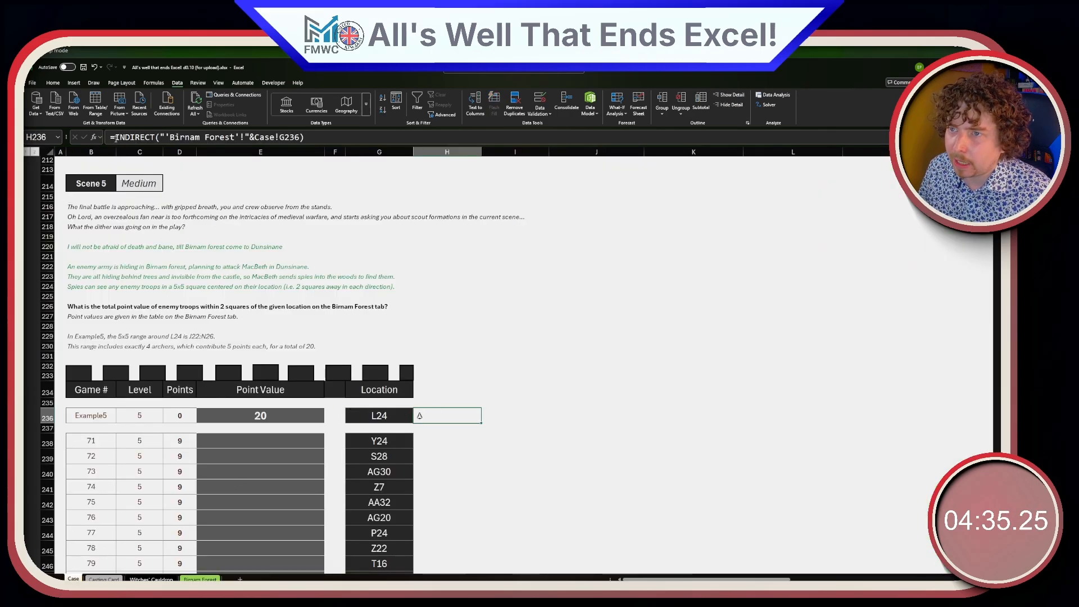
- Wrap the INDIRECT in H236 with OFFSET, using row and column offsets of -2 and a height and width of 5
{"action": "left_click", "coordinate": [115, 137]}
{"action": "type", "text": "OFFS"}
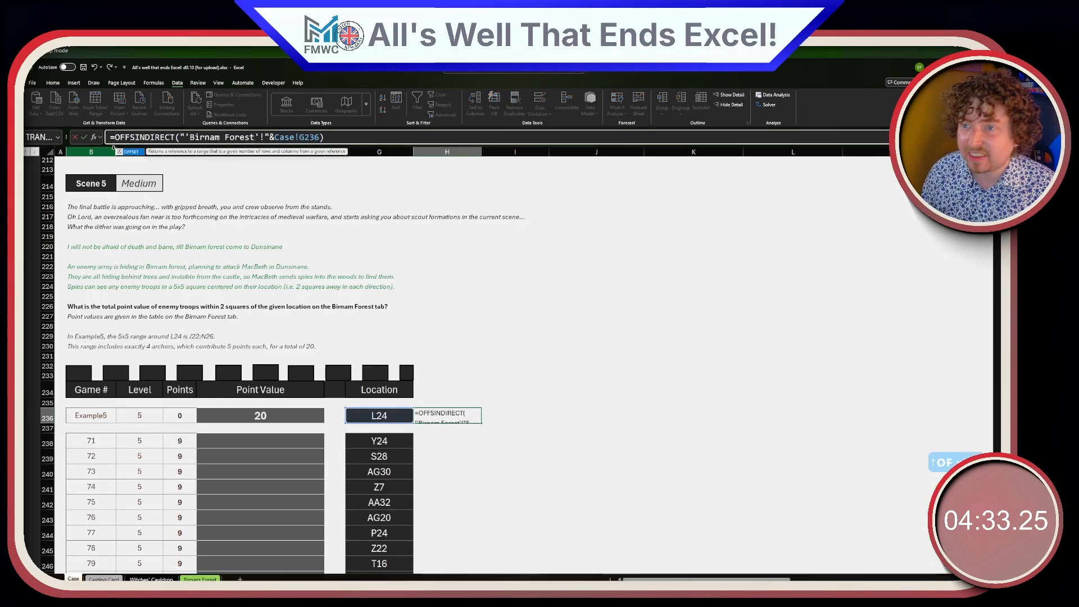
{"action": "type", "text": "ET("}
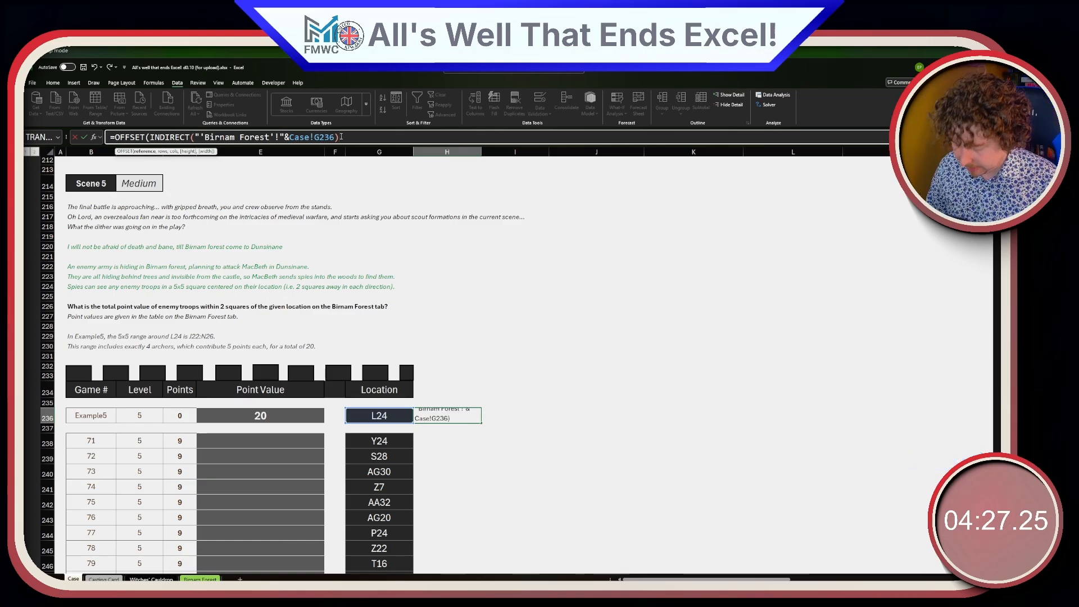
{"action": "type", "text": ","}
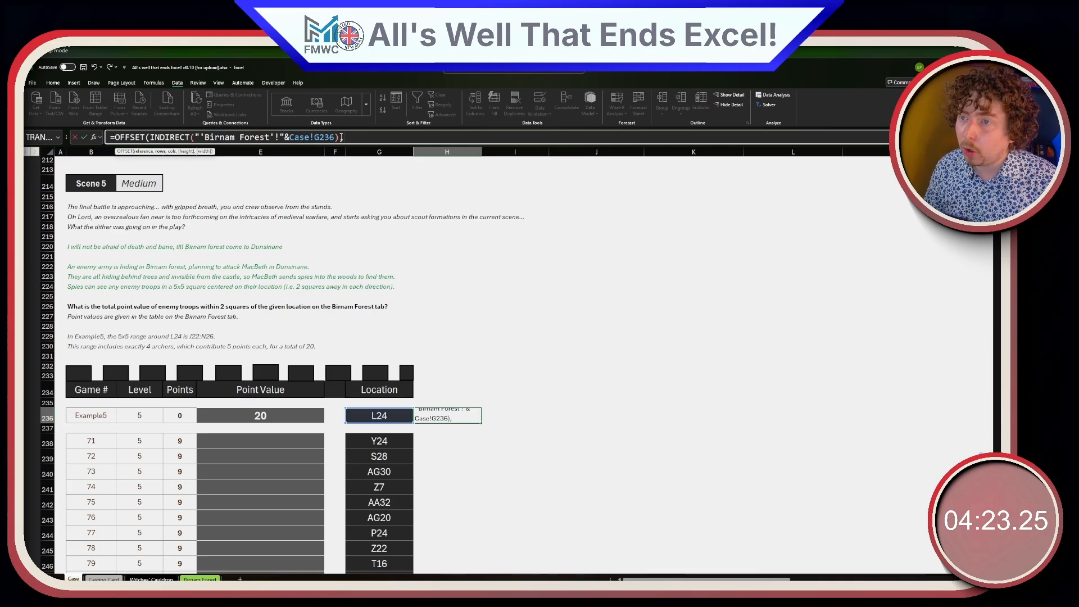
{"action": "type", "text": "-2,-2"}
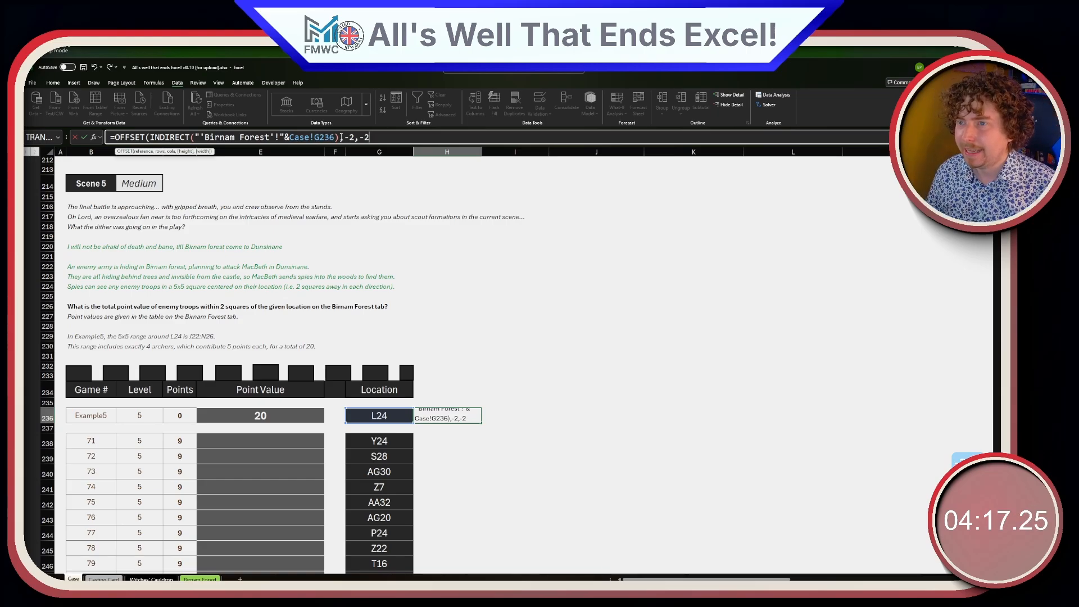
{"action": "type", "text": ",5,5)"}
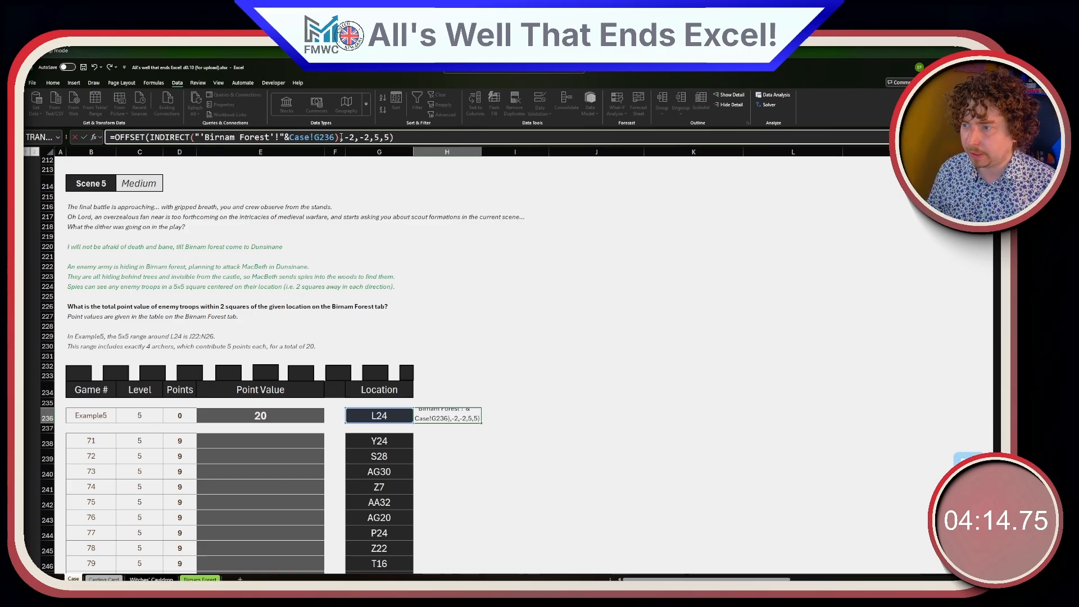
{"action": "key", "text": "ctrl+Return"}
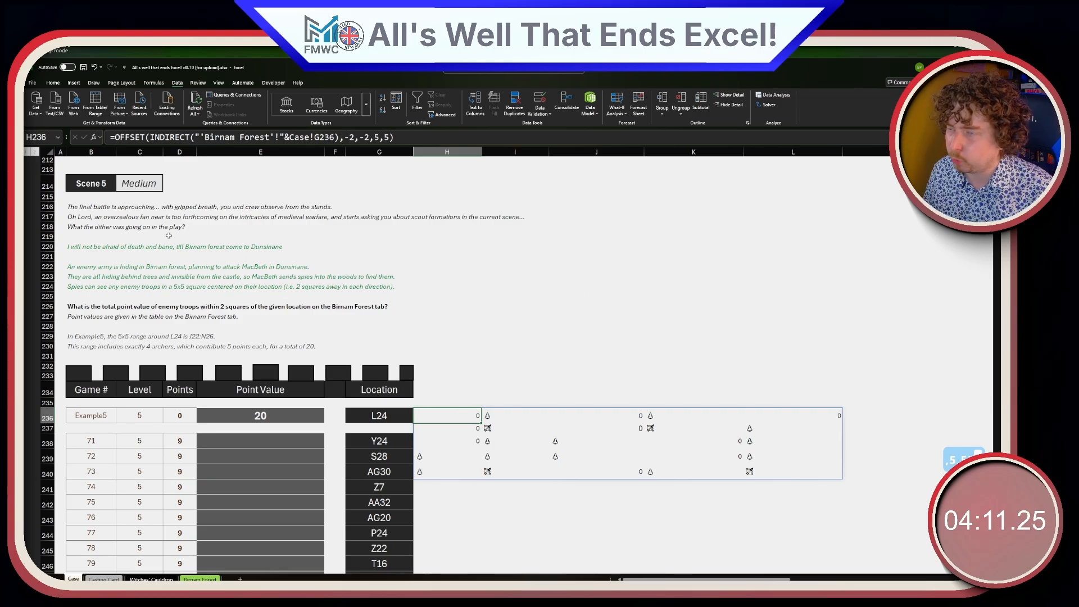
- Wrap the OFFSET in H236 with XLOOKUP, using the Birnam Forest icon column $AK$7:$AK$13 as the absolute lookup array
{"action": "left_click", "coordinate": [118, 137]}
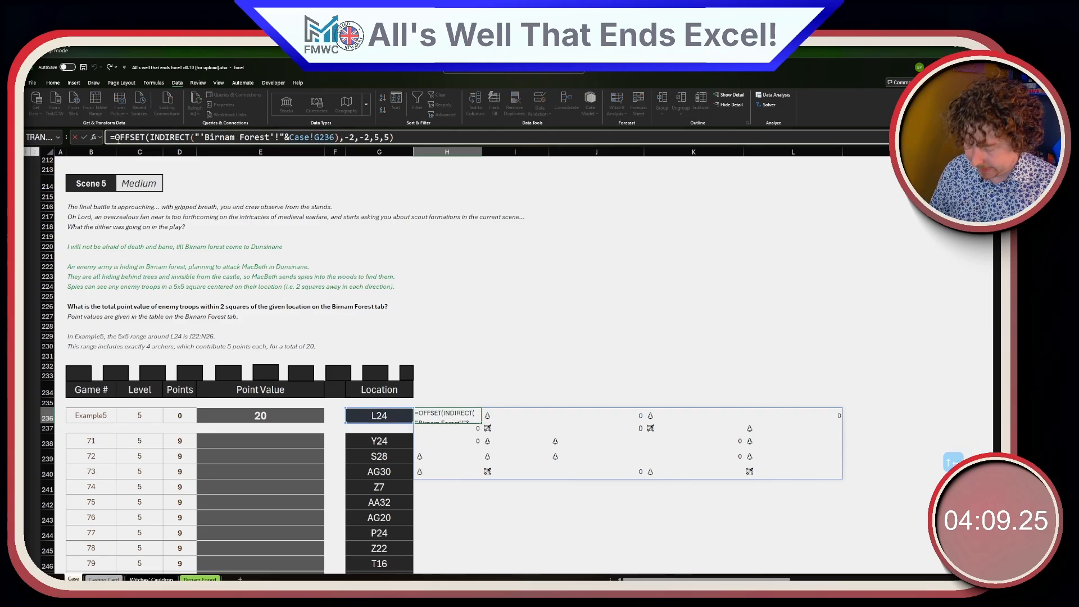
{"action": "type", "text": "XLOO"}
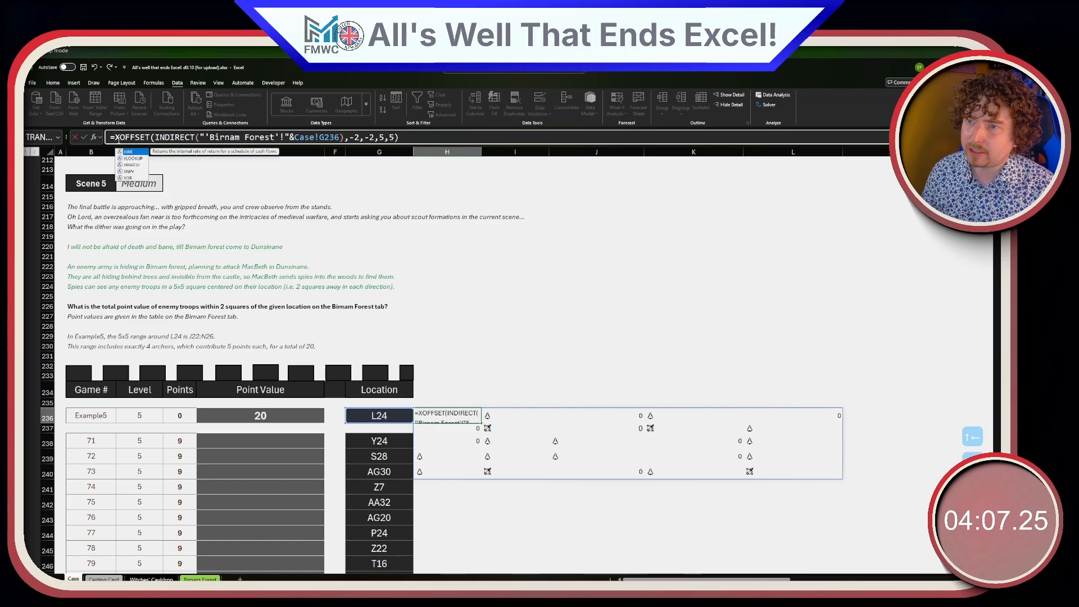
{"action": "type", "text": "KUP("}
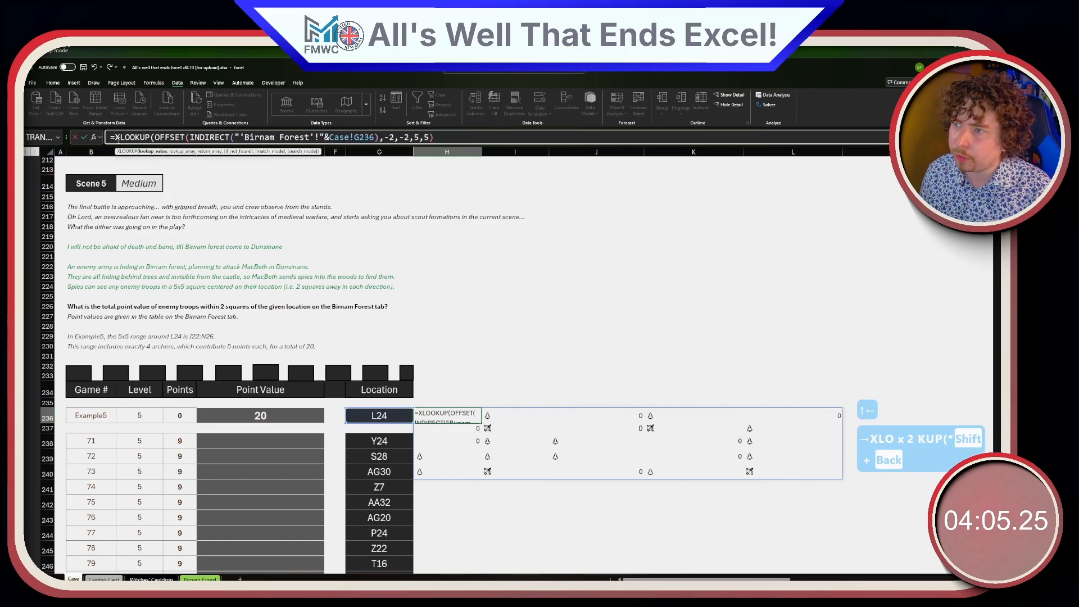
{"action": "type", "text": ","}
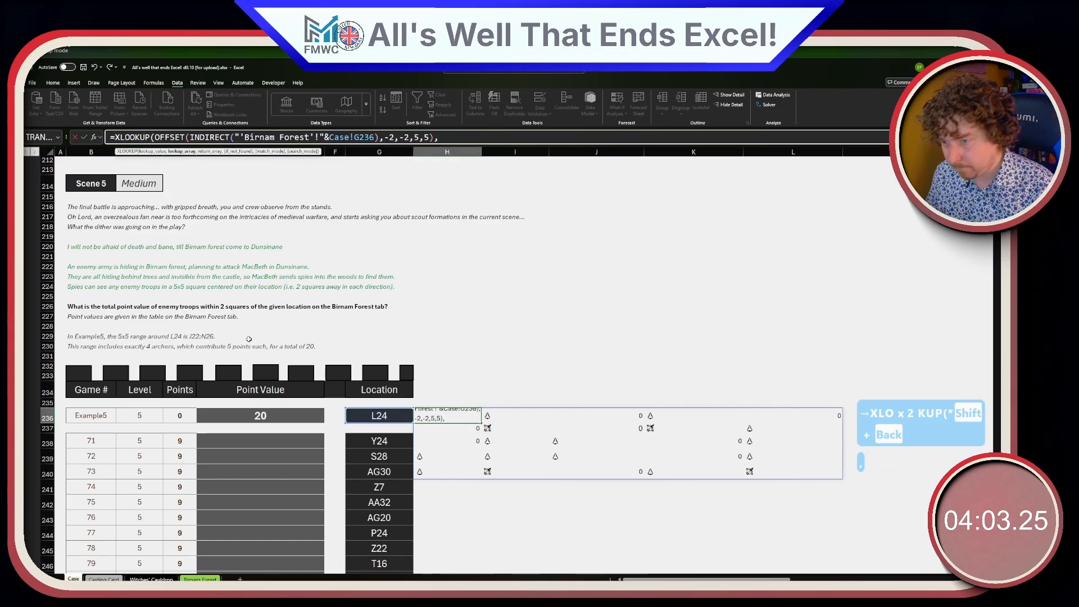
{"action": "left_click", "coordinate": [200, 579]}
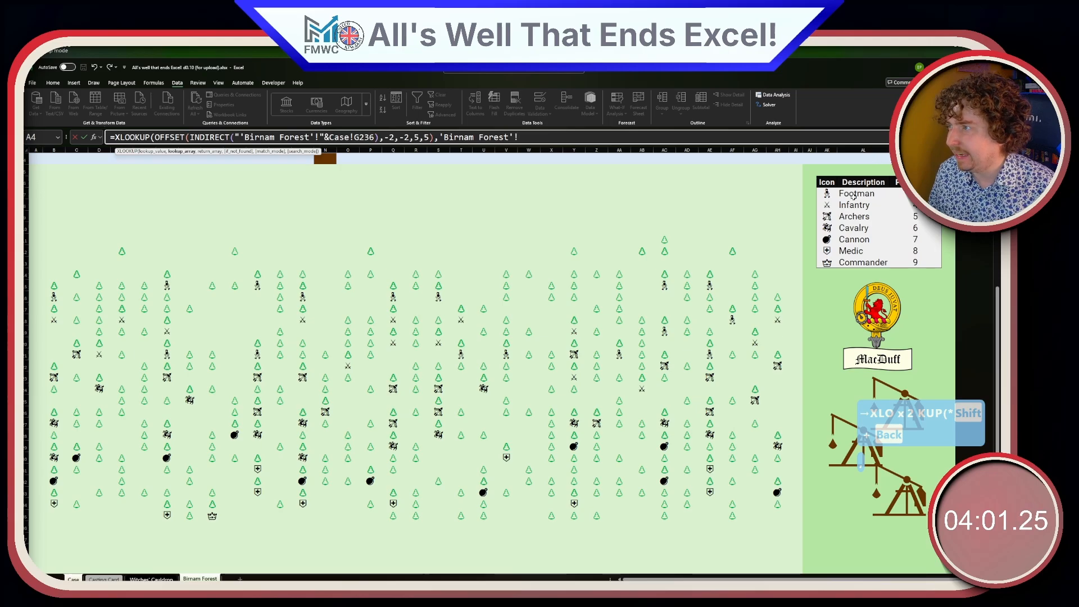
{"action": "left_click", "coordinate": [826, 193]}
{"action": "left_click_drag", "start_coordinate": [826, 194], "coordinate": [826, 263]}
{"action": "key", "text": "F4"}
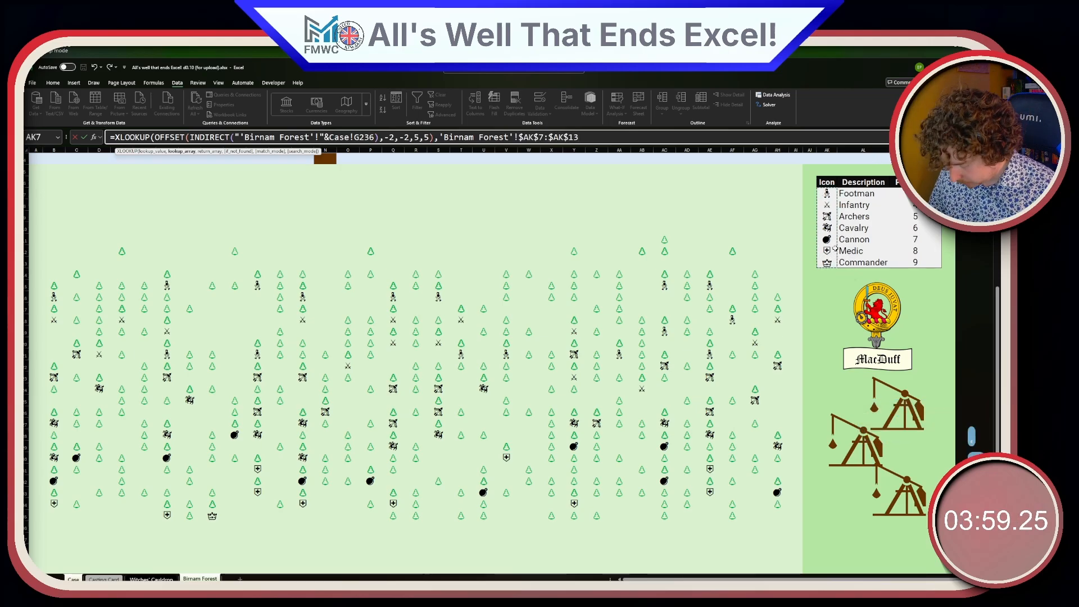
- Complete the XLOOKUP in H236 with the Birnam Forest points column $AM$7:$AM$13 as the absolute return array
{"action": "type", "text": ","}
{"action": "left_click_drag", "start_coordinate": [914, 194], "coordinate": [915, 263]}
{"action": "key", "text": "F4"}
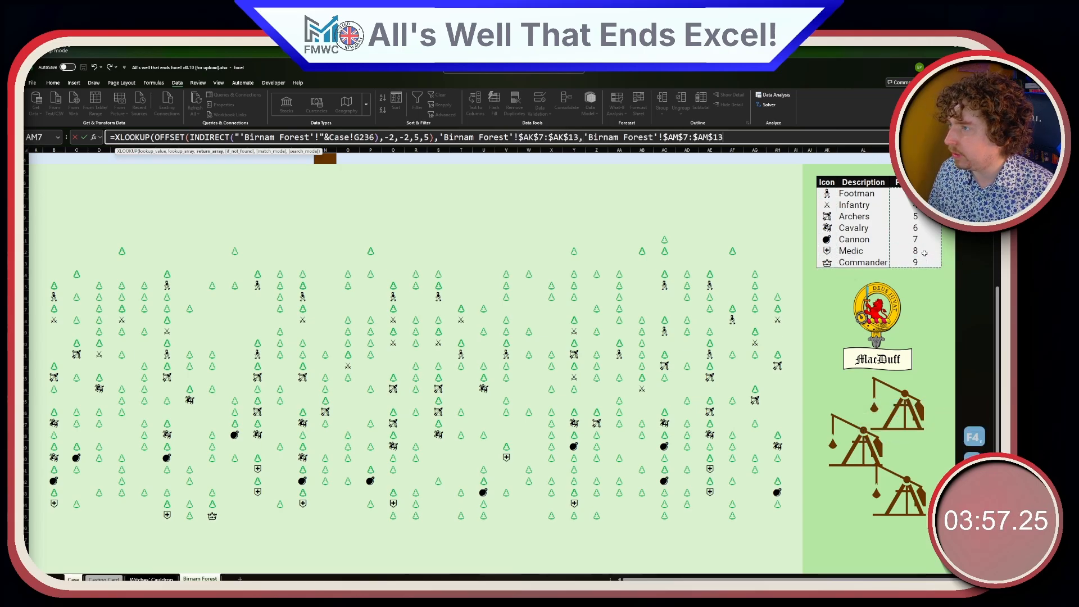
{"action": "type", "text": ")"}
{"action": "key", "text": "Return"}
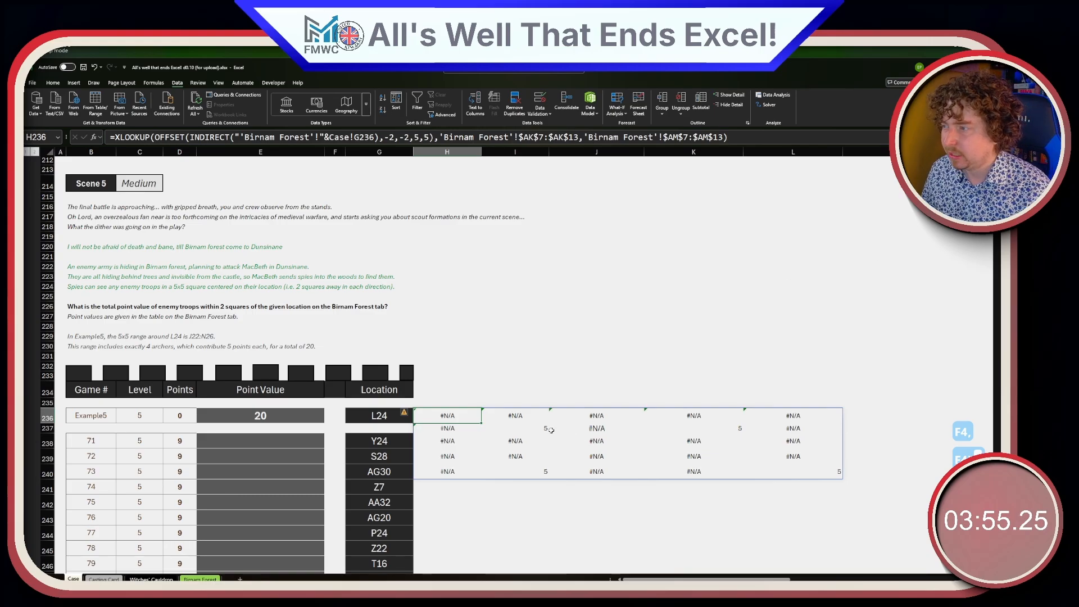
- Add 0 as the if-not-found value of the XLOOKUP in H236
{"action": "left_click", "coordinate": [725, 137]}
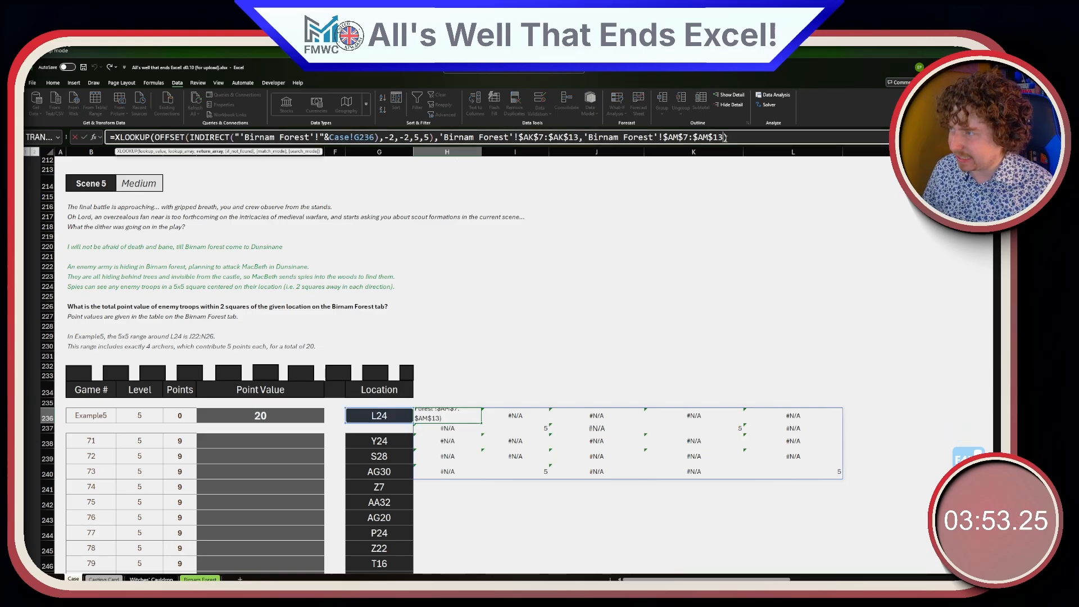
{"action": "type", "text": ",0"}
{"action": "key", "text": "Return"}
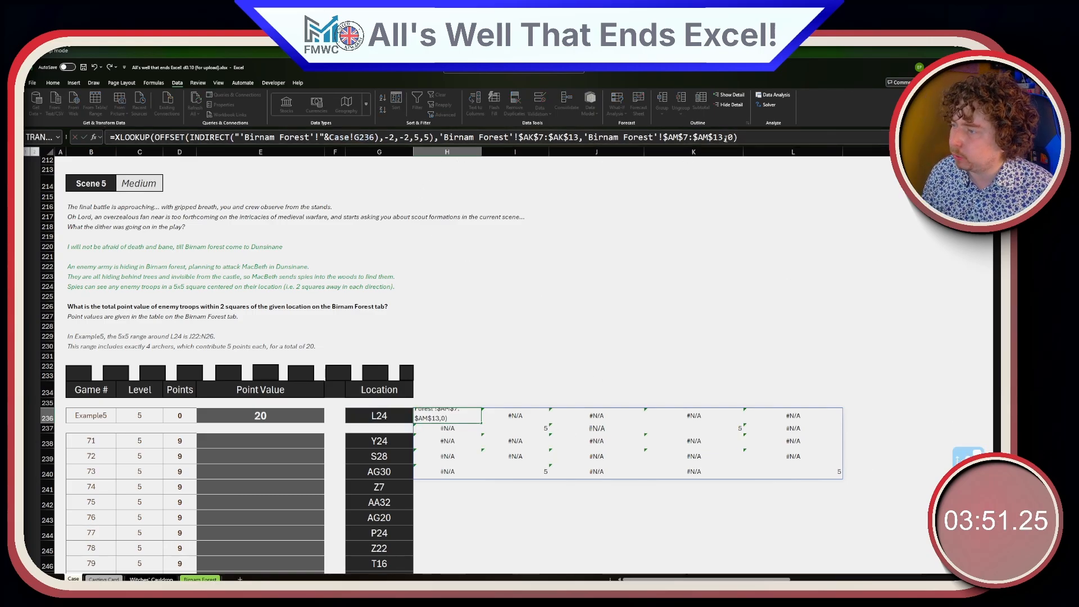
- Wrap the XLOOKUP in H236 with SUM to total the troop points in the 5x5 range
{"action": "key", "text": "Up"}
{"action": "left_click", "coordinate": [114, 137]}
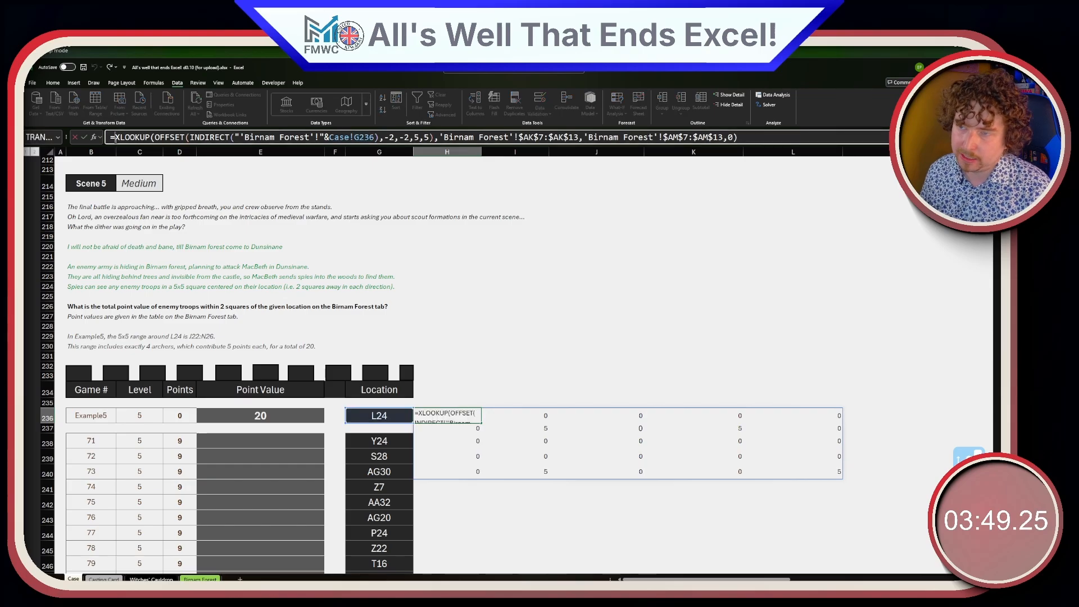
{"action": "type", "text": "SUM("}
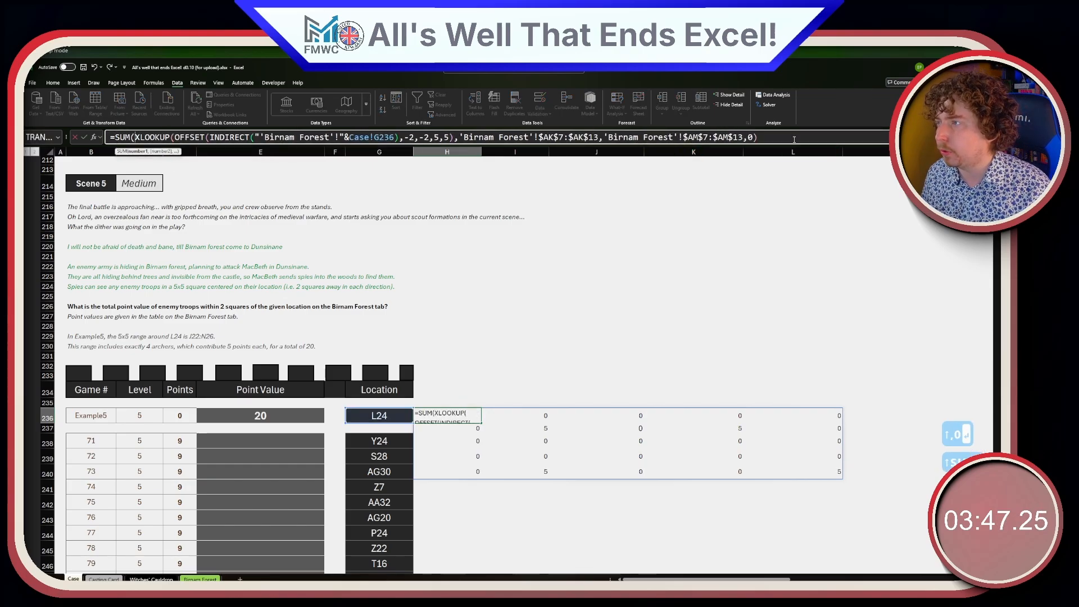
{"action": "left_click", "coordinate": [794, 137]}
{"action": "type", "text": ")"}
{"action": "key", "text": "ctrl+Return"}
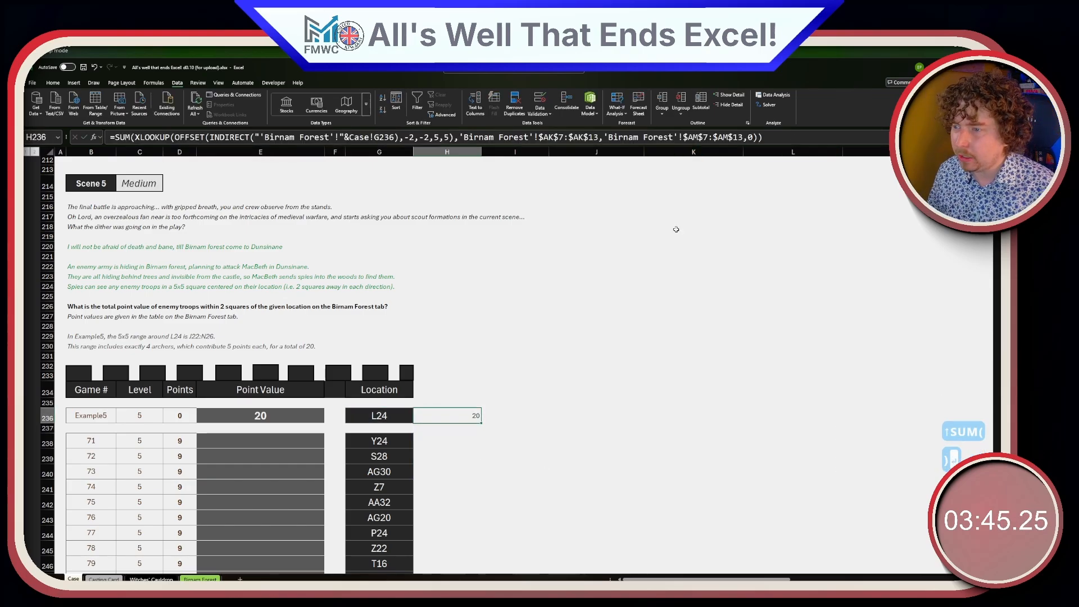
- Fill the SUM formula from H236 down to H257 to cover games 71–90
{"action": "scroll", "coordinate": [482, 324], "scroll_direction": "down", "scroll_amount": 4}
{"action": "scroll", "coordinate": [481, 323], "scroll_direction": "up", "scroll_amount": 2}
{"action": "scroll", "coordinate": [481, 320], "scroll_direction": "down", "scroll_amount": 1}
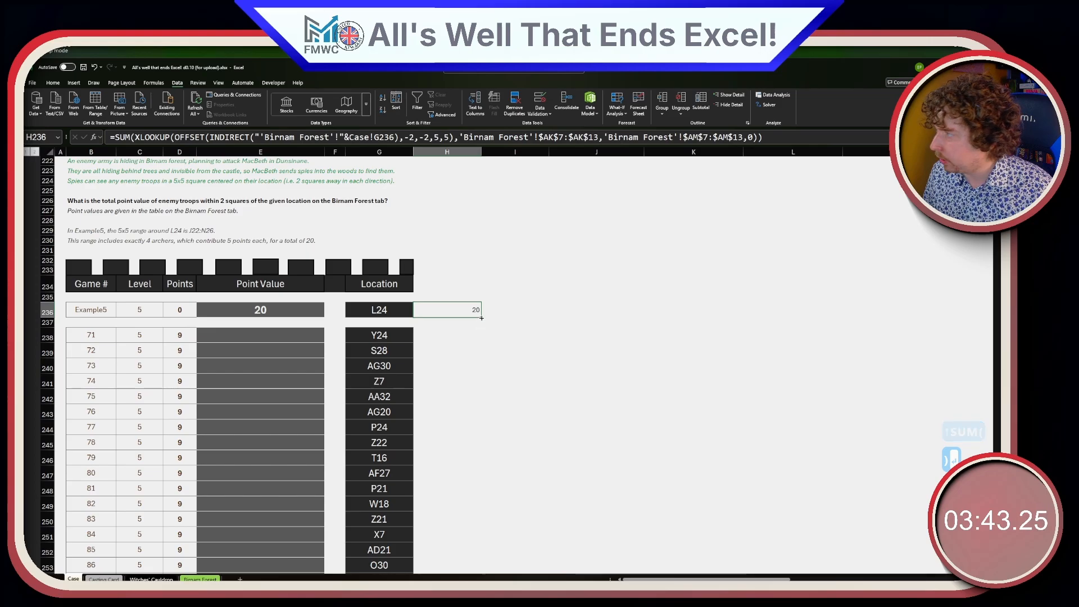
{"action": "left_click_drag", "start_coordinate": [482, 318], "coordinate": [447, 559]}
{"action": "scroll", "coordinate": [382, 292], "scroll_direction": "up", "scroll_amount": 3}
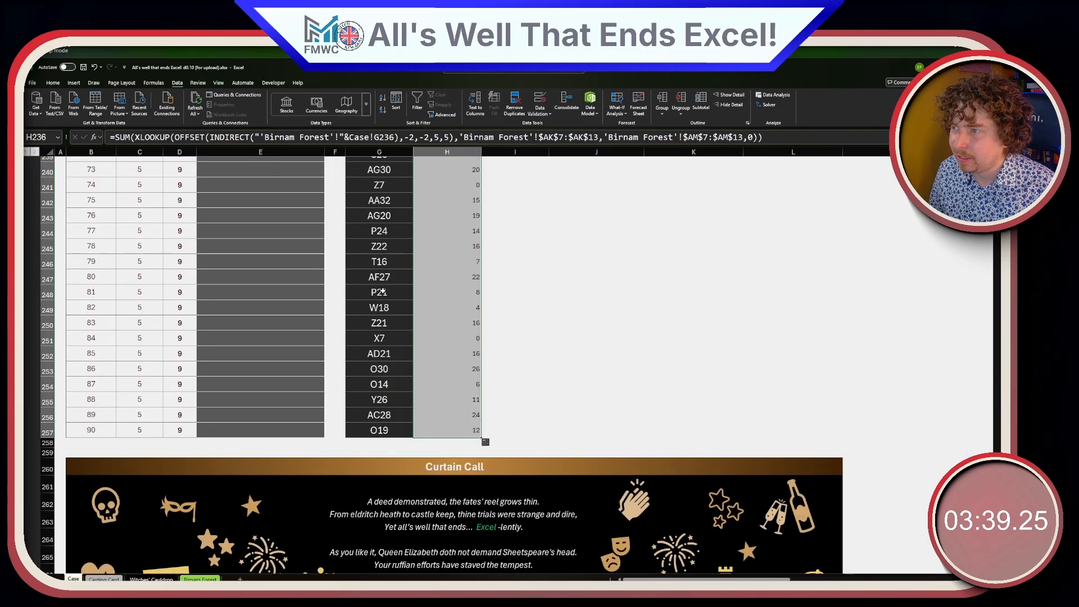
- Enter =H238:H257 in E238 to spill the totals into the Point Value column for games 71–90
{"action": "scroll", "coordinate": [382, 292], "scroll_direction": "up", "scroll_amount": 6}
{"action": "left_click", "coordinate": [289, 350]}
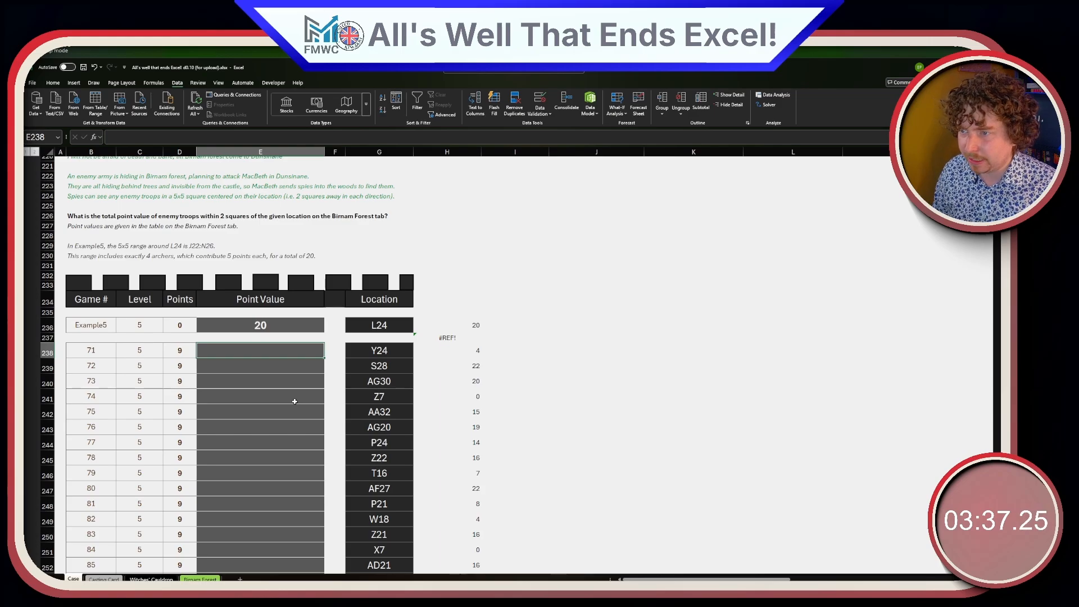
{"action": "type", "text": "="}
{"action": "key", "text": "Right"}
{"action": "key", "text": "Right"}
{"action": "key", "text": "Right"}
{"action": "key", "text": "ctrl+shift+Down"}
{"action": "key", "text": "Return"}
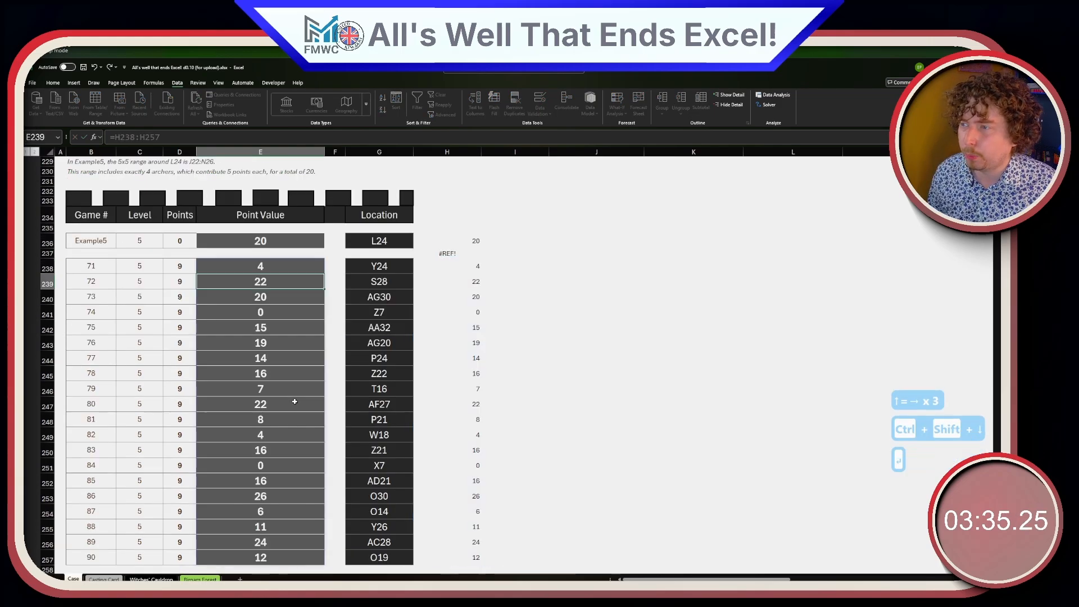
- Review the Scene 5 point values and the H236 formula, and inspect the edges of the Birnam Forest map, ending on the Case sheet
{"action": "left_click", "coordinate": [596, 308]}
{"action": "scroll", "coordinate": [386, 309], "scroll_direction": "up", "scroll_amount": 1}
{"action": "scroll", "coordinate": [387, 309], "scroll_direction": "down", "scroll_amount": 3}
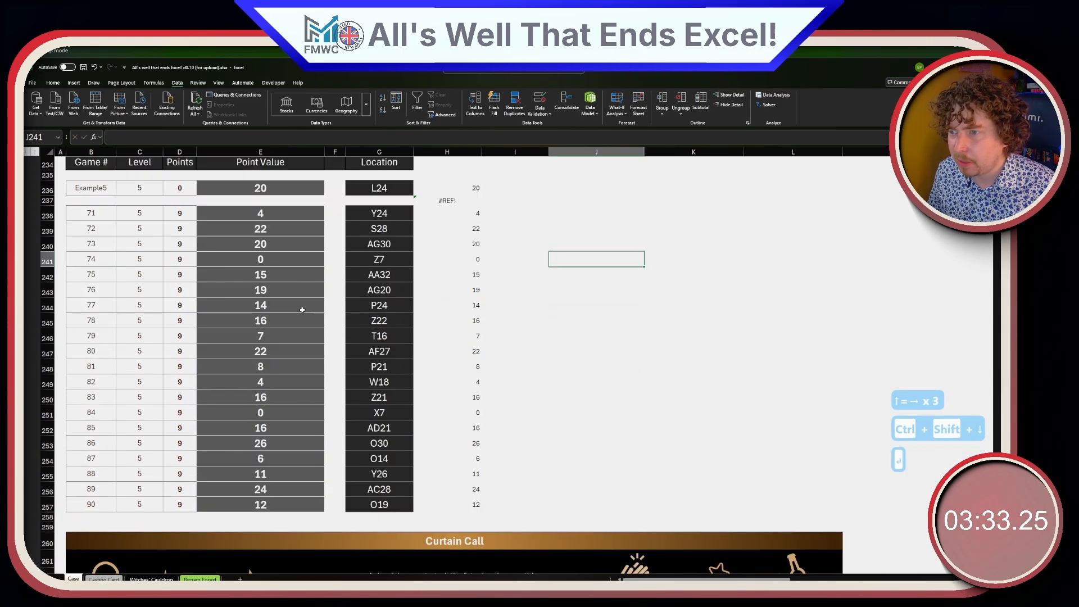
{"action": "scroll", "coordinate": [442, 208], "scroll_direction": "up", "scroll_amount": 2}
{"action": "left_click", "coordinate": [447, 240]}
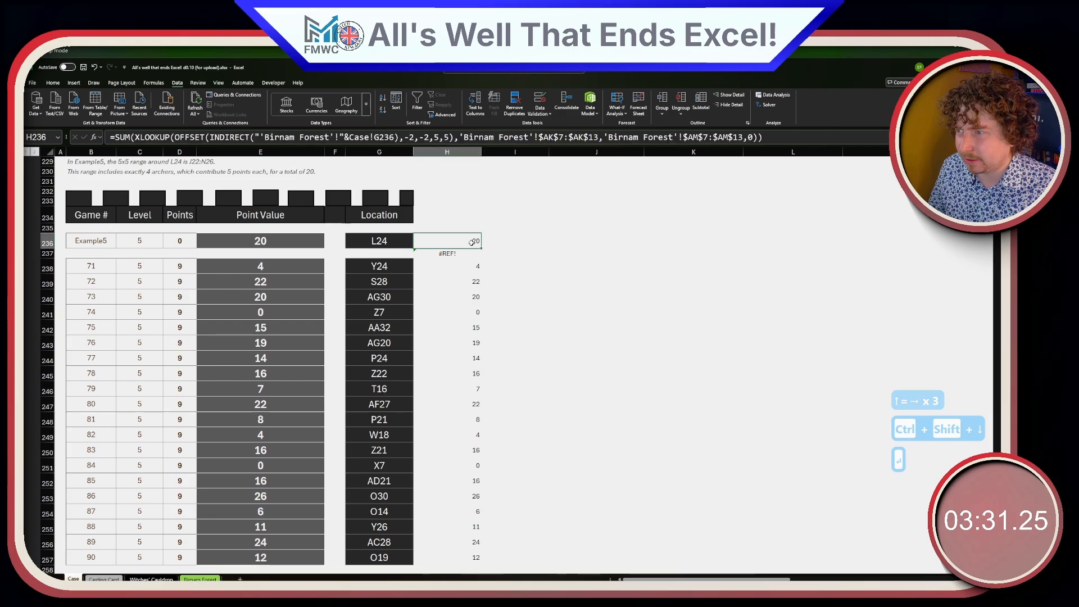
{"action": "left_click", "coordinate": [200, 579]}
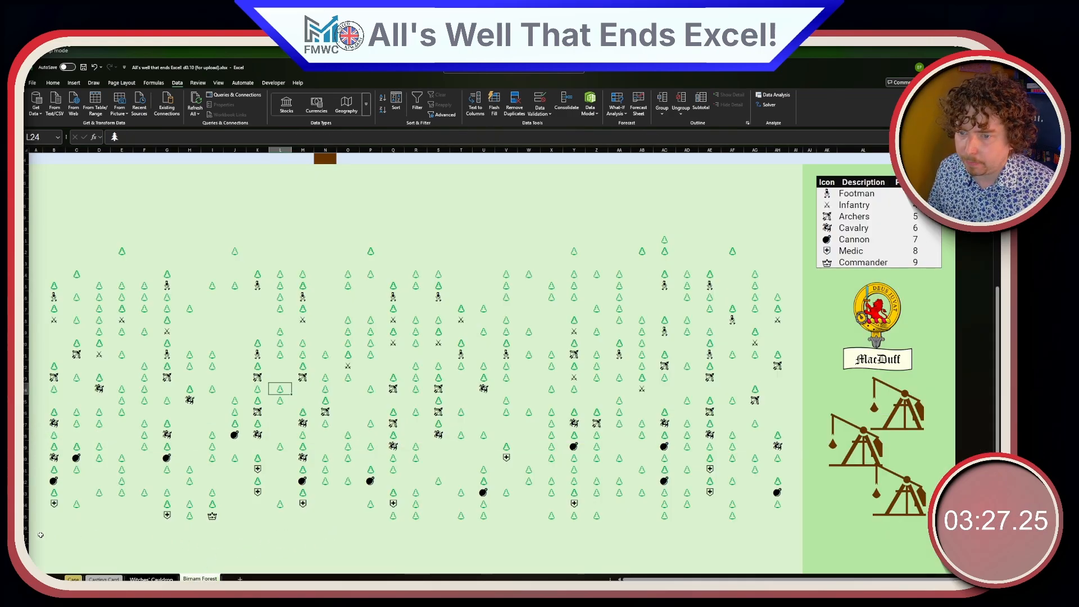
{"action": "mouse_move", "coordinate": [35, 537]}
{"action": "left_mouse_down"}
{"action": "mouse_move", "coordinate": [786, 531]}
{"action": "mouse_move", "coordinate": [54, 534]}
{"action": "left_mouse_up"}
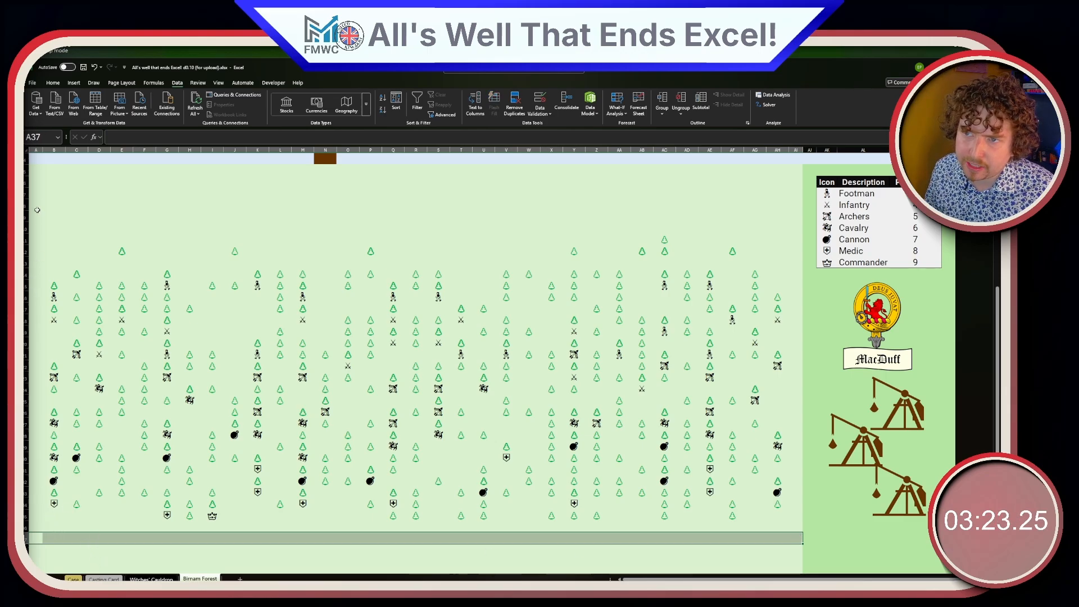
{"action": "left_click", "coordinate": [81, 305]}
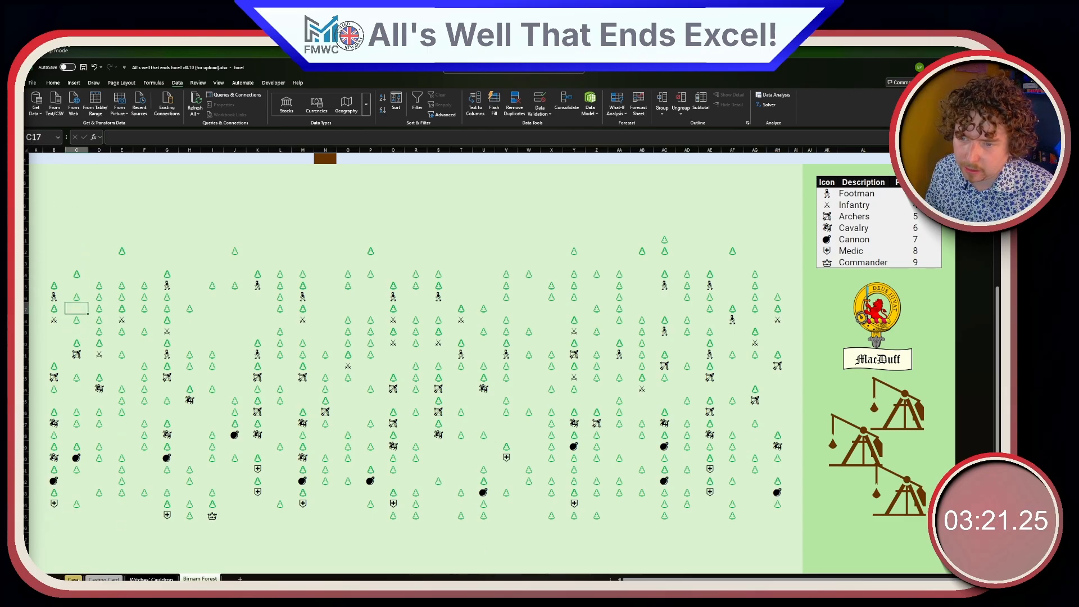
{"action": "left_click", "coordinate": [73, 579]}
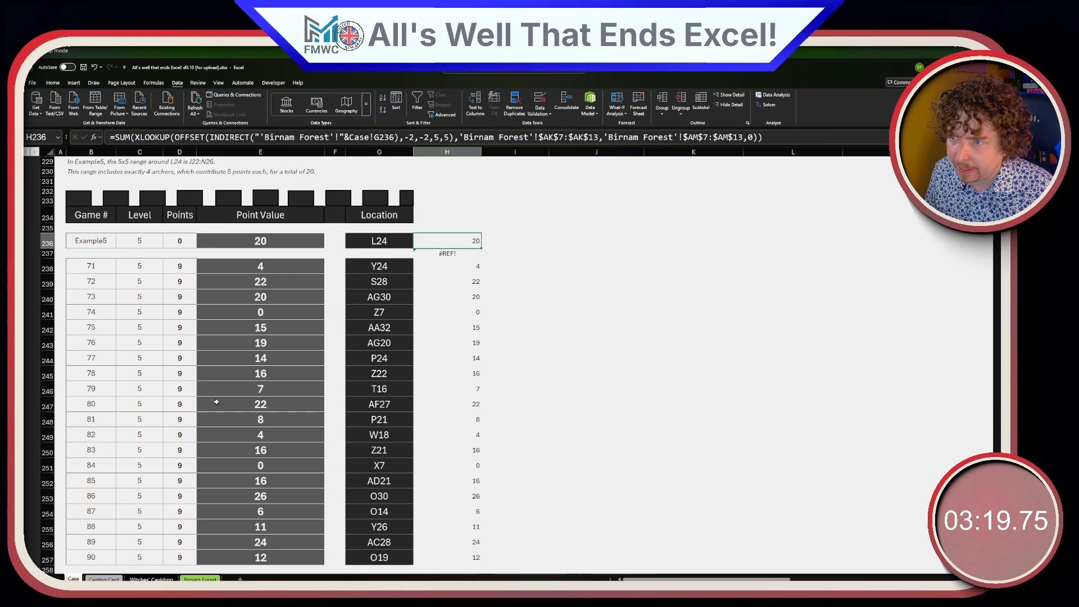
- Test the formula with location B24 in G238 for game 71, and undo that entry
{"action": "left_click_drag", "start_coordinate": [379, 265], "coordinate": [375, 554]}
{"action": "left_click", "coordinate": [394, 267]}
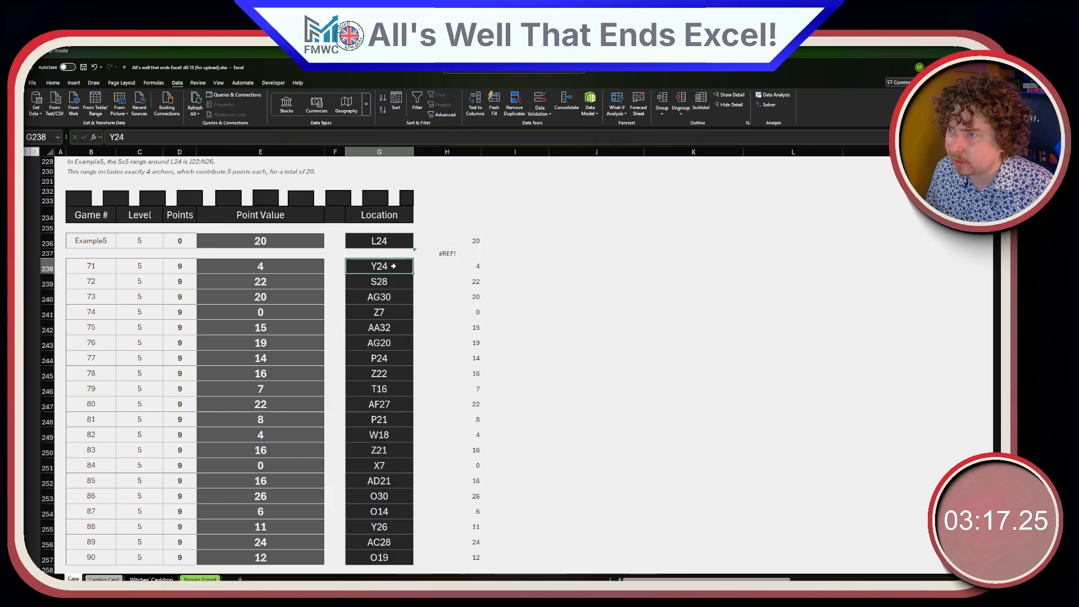
{"action": "type", "text": "B24"}
{"action": "key", "text": "Return"}
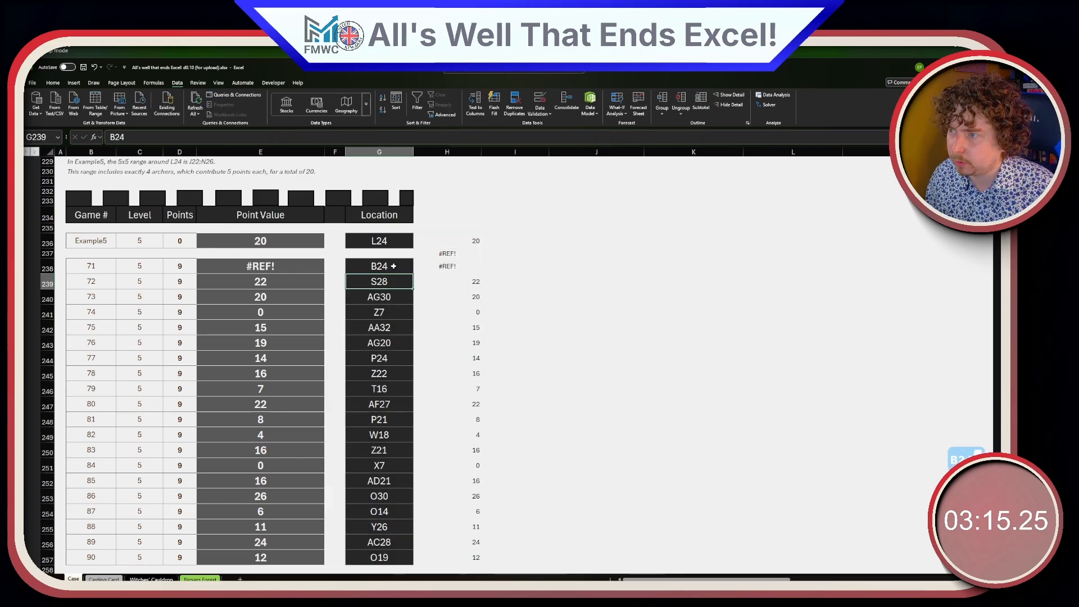
{"action": "key", "text": "ctrl+z"}
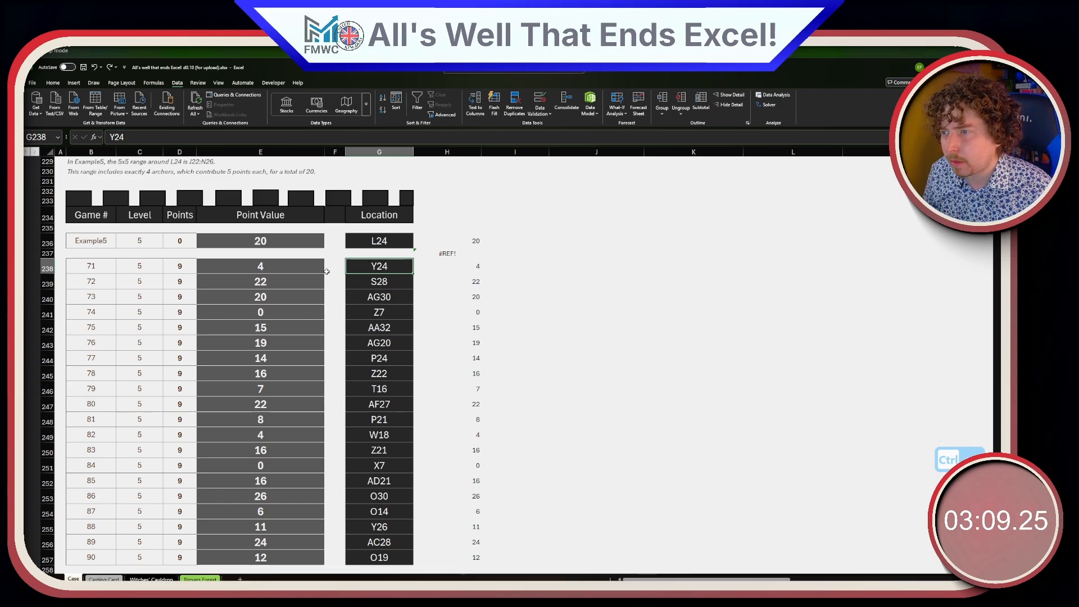
- Look through the remaining Scene 5 entries in the Location column
{"action": "scroll", "coordinate": [309, 261], "scroll_direction": "down", "scroll_amount": 4}
{"action": "scroll", "coordinate": [310, 261], "scroll_direction": "up", "scroll_amount": 4}
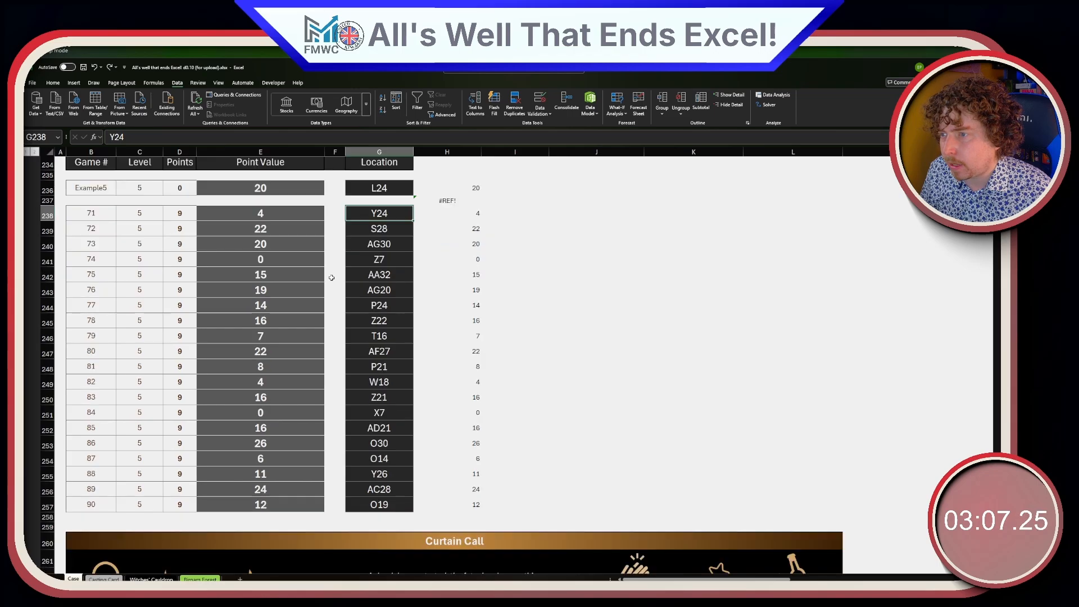
{"action": "left_click_drag", "start_coordinate": [394, 292], "coordinate": [393, 500]}
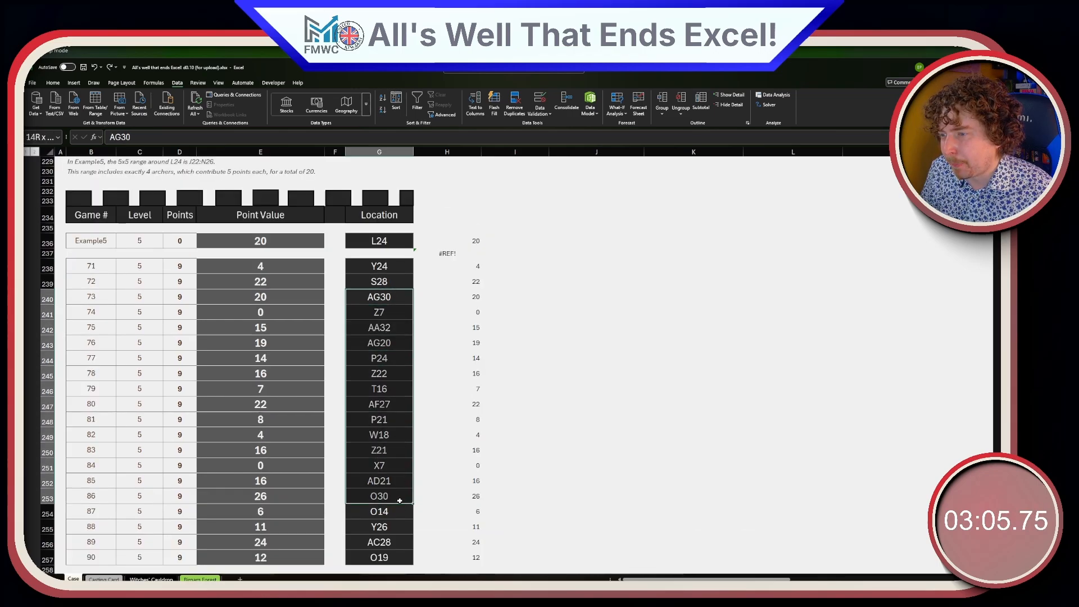
{"action": "left_click", "coordinate": [390, 450]}
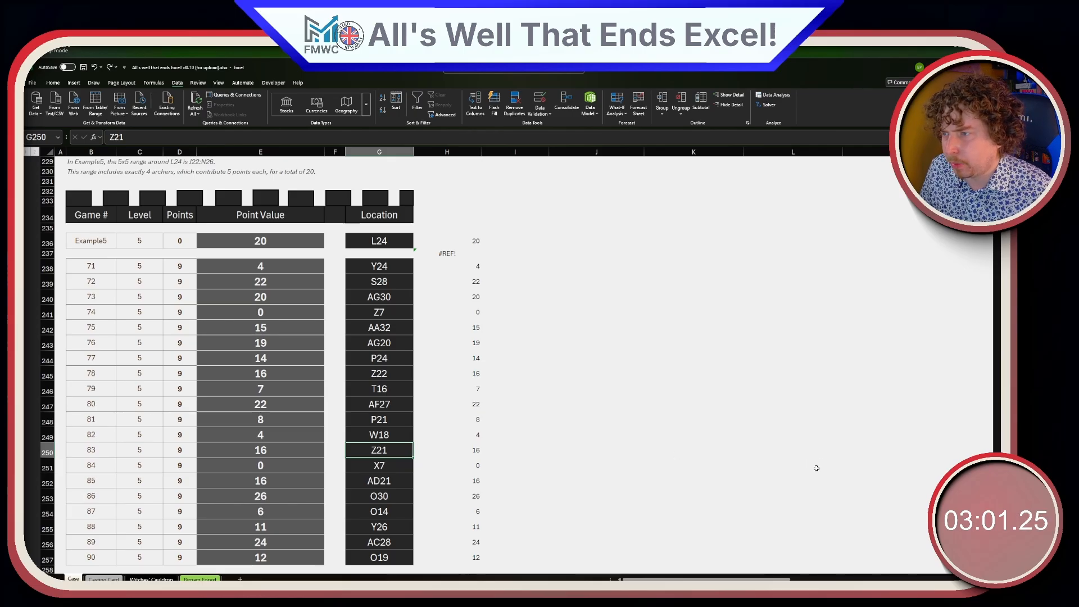
- Read the three on-stage dares near the start of the Case sheet and examine the actor chart on Casting Card for Bonus 1
{"action": "scroll", "coordinate": [425, 410], "scroll_direction": "up", "scroll_amount": 20}
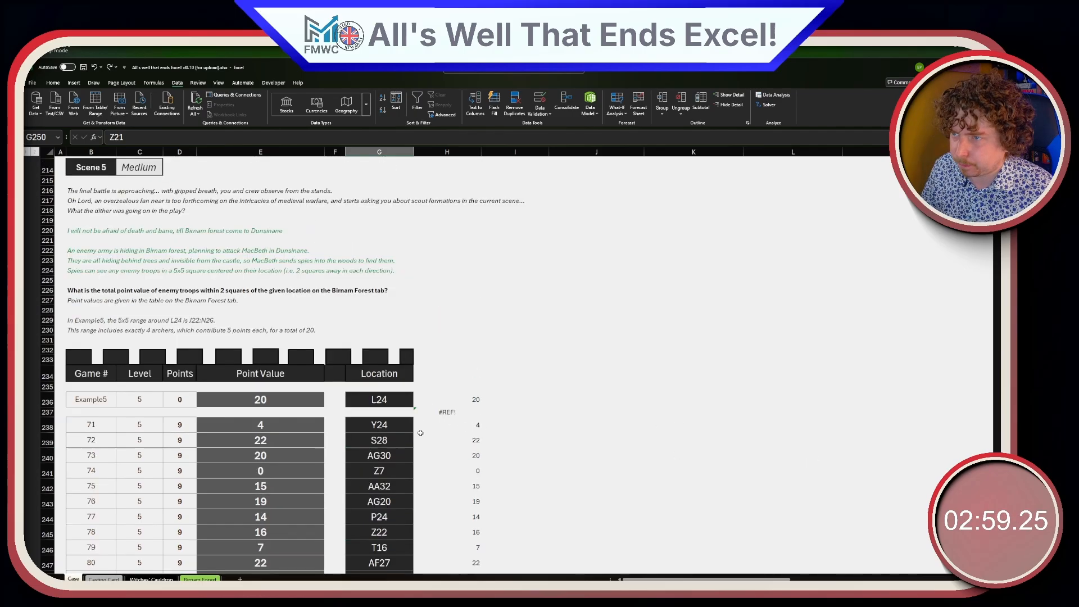
{"action": "scroll", "coordinate": [420, 432], "scroll_direction": "up", "scroll_amount": 20}
{"action": "scroll", "coordinate": [416, 430], "scroll_direction": "down", "scroll_amount": 2}
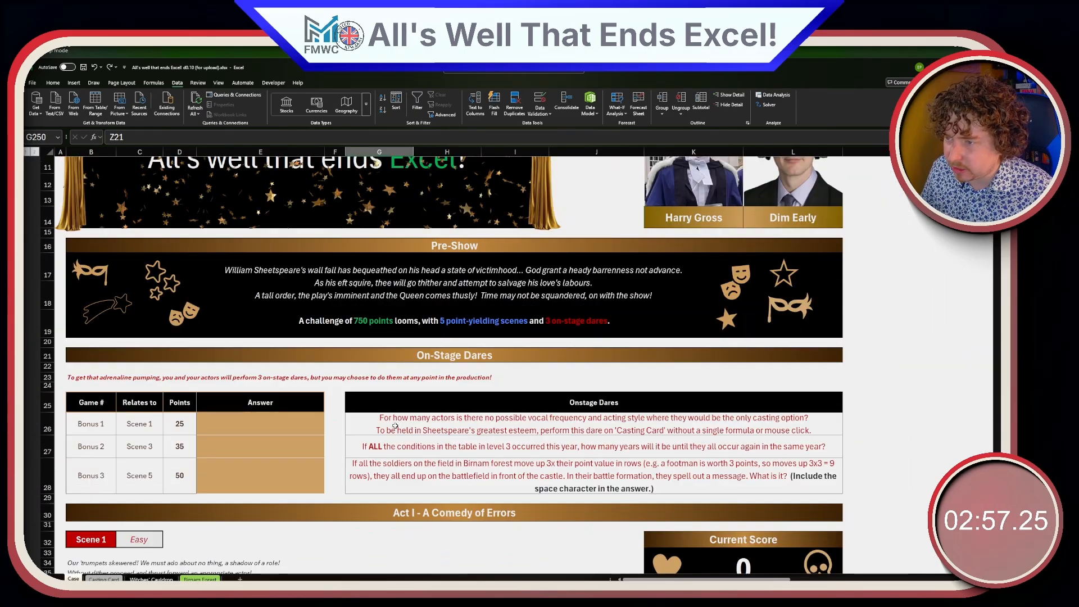
{"action": "left_click", "coordinate": [394, 426]}
{"action": "scroll", "coordinate": [461, 444], "scroll_direction": "down", "scroll_amount": 1}
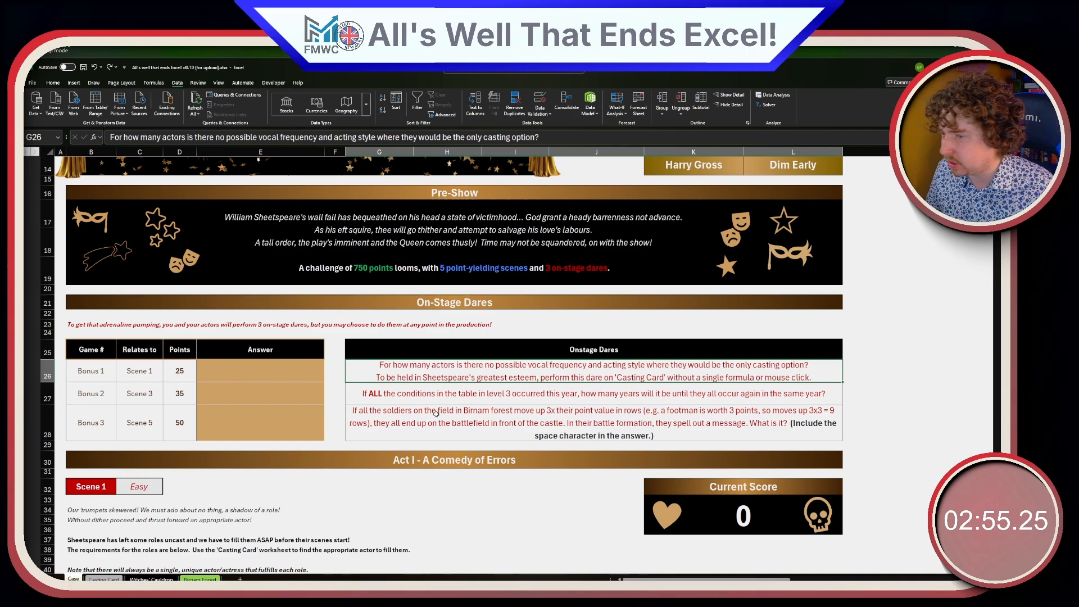
{"action": "left_click", "coordinate": [427, 332]}
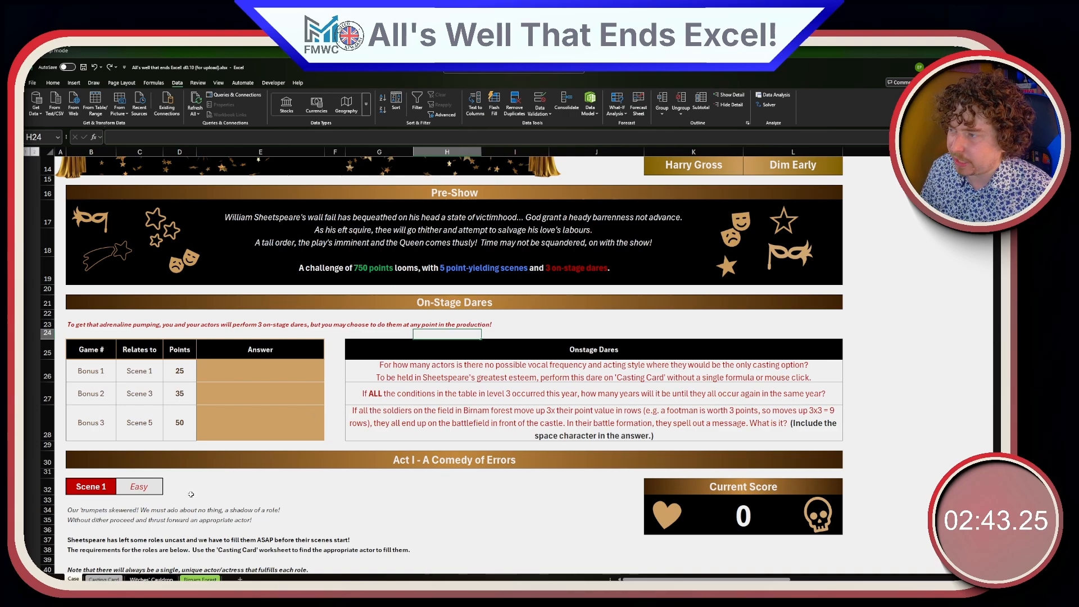
{"action": "key", "text": "ctrl+Page_Down"}
{"action": "scroll", "coordinate": [171, 460], "scroll_direction": "down", "scroll_amount": 1}
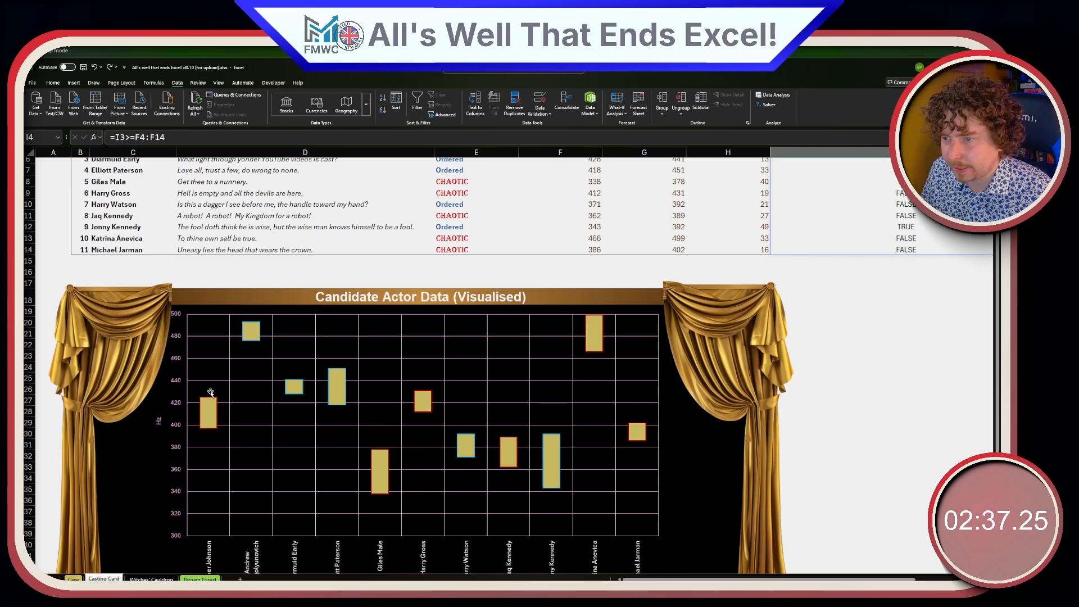
{"action": "key", "text": "ctrl+Page_Up"}
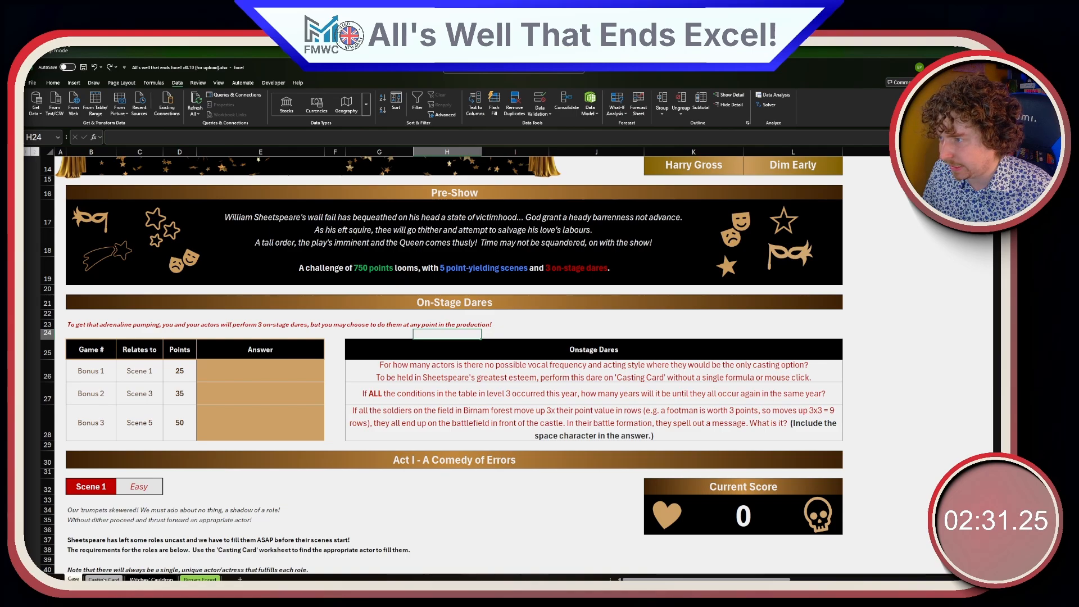
- Examine the actor frequency chart on Casting Card and enter 2 as the Bonus 1 answer on the Case sheet
{"action": "key", "text": "ctrl+Page_Down"}
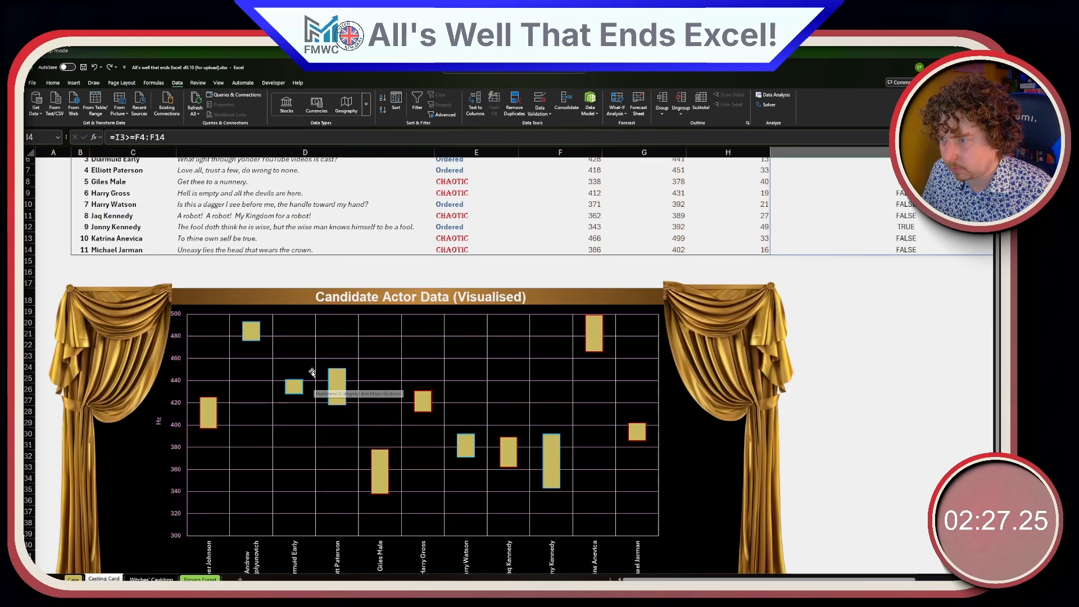
{"action": "mouse_move", "coordinate": [294, 385]}
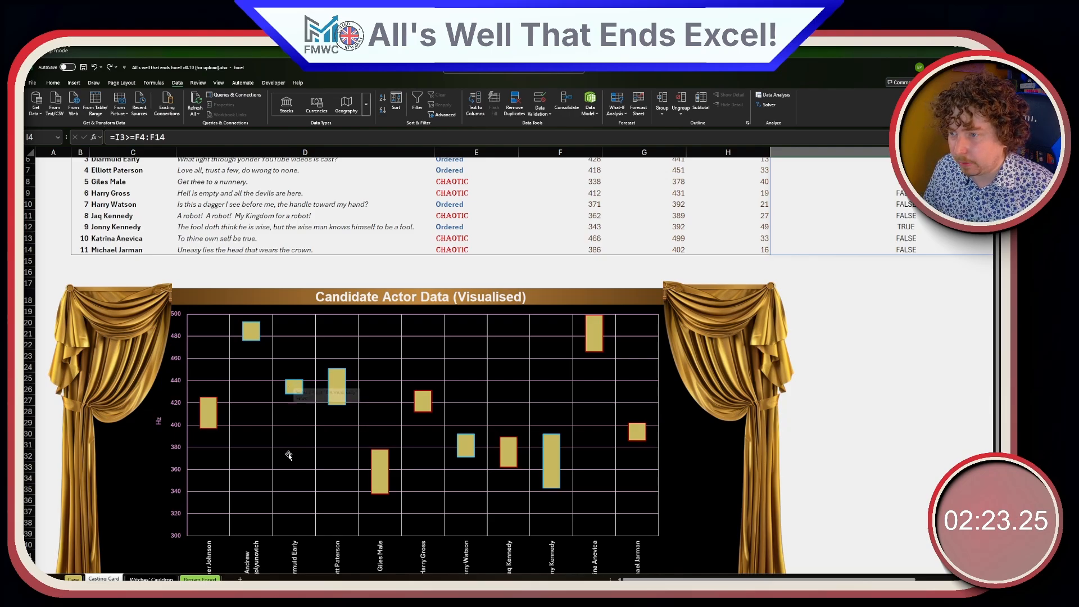
{"action": "scroll", "coordinate": [286, 452], "scroll_direction": "down", "scroll_amount": 1}
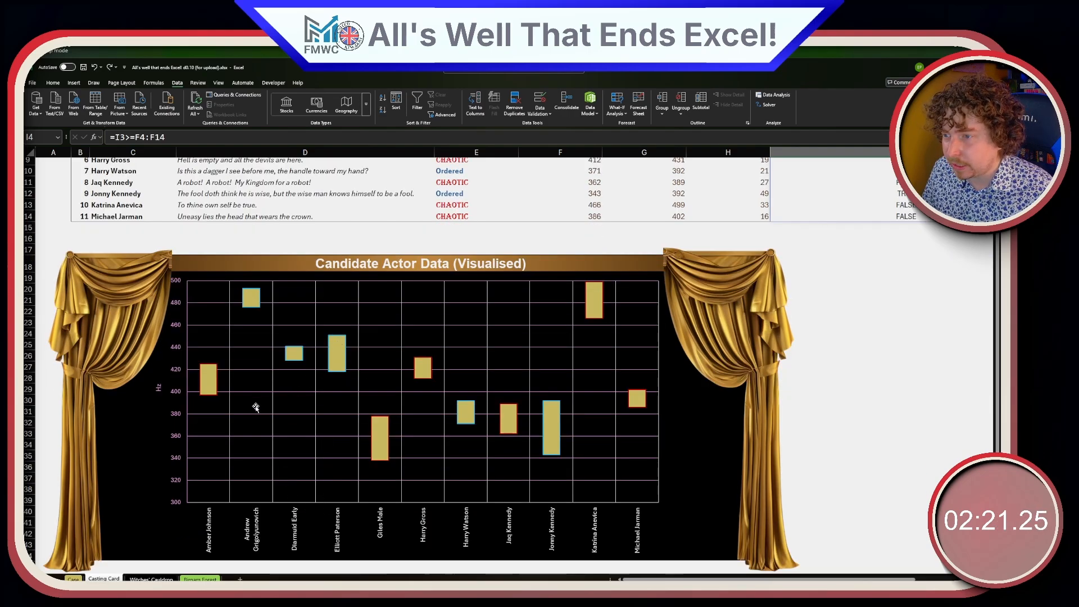
{"action": "mouse_move", "coordinate": [209, 369]}
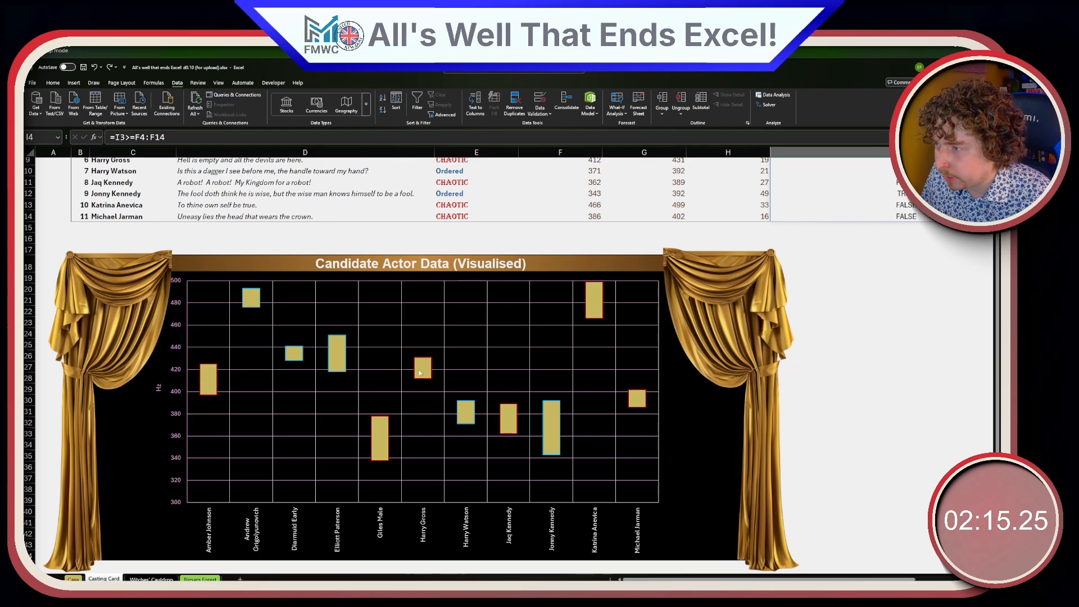
{"action": "mouse_move", "coordinate": [420, 372]}
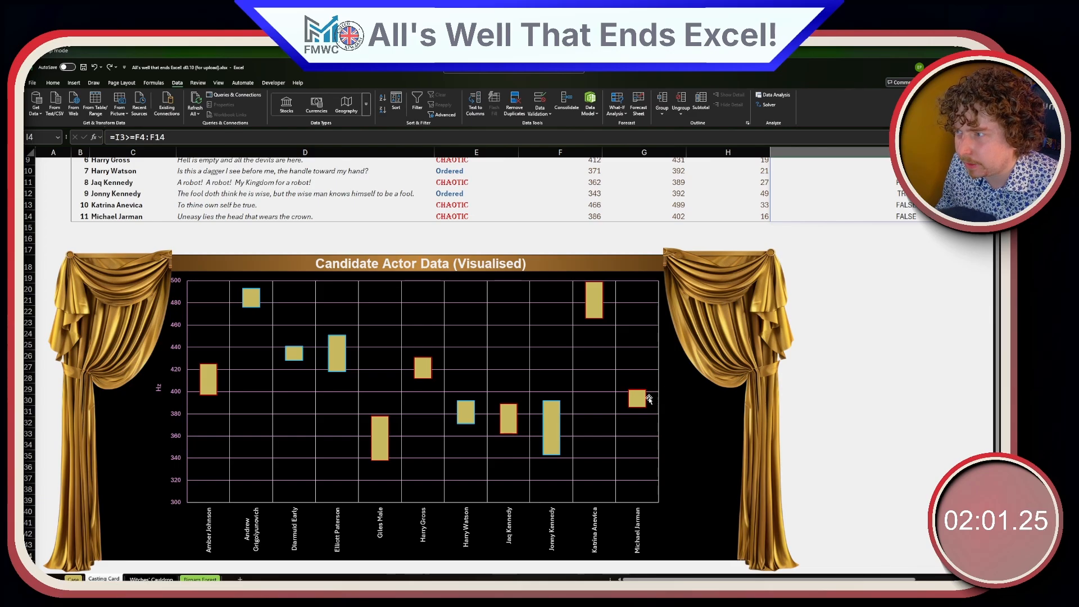
{"action": "left_click", "coordinate": [72, 577]}
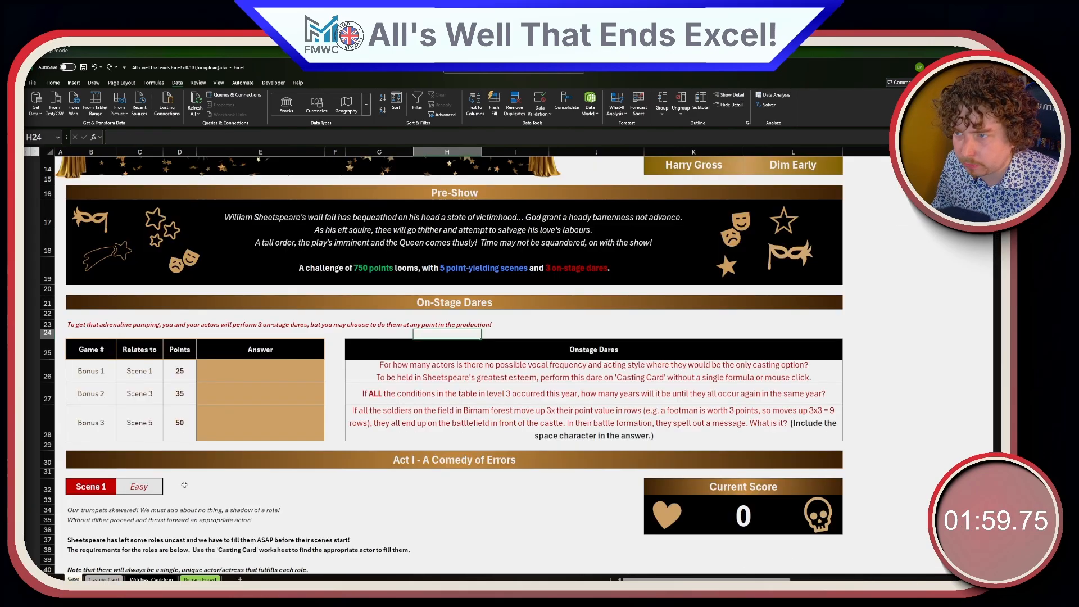
{"action": "left_click", "coordinate": [271, 376]}
{"action": "type", "text": "2"}
{"action": "left_click", "coordinate": [379, 473]}
- Answer Bonus 2 with =LCM(J118:J129), covering every condition period in the Scene 3 table
{"action": "left_click", "coordinate": [568, 403]}
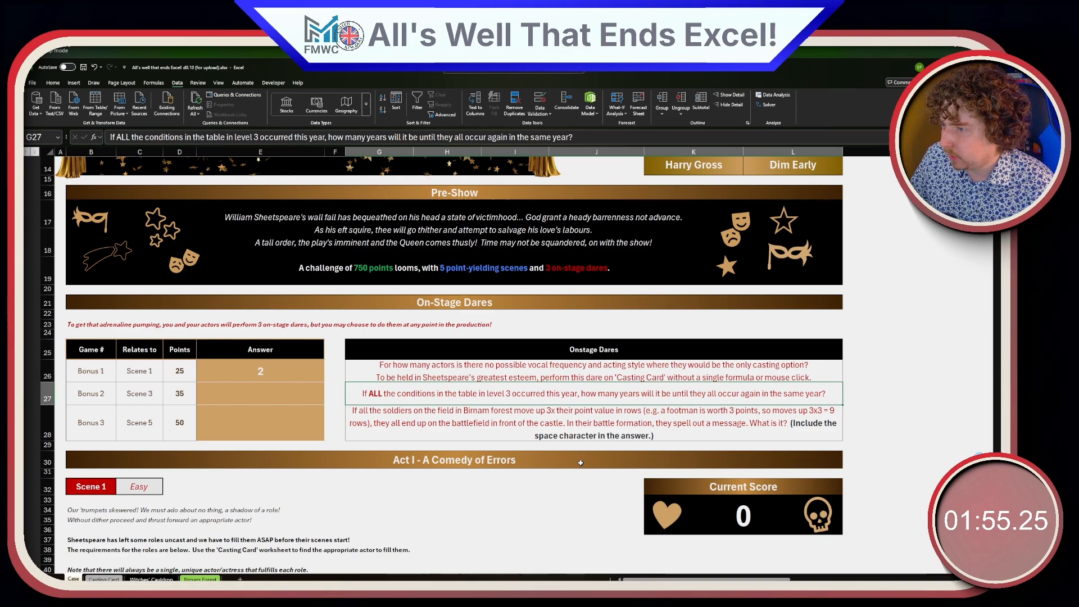
{"action": "scroll", "coordinate": [581, 462], "scroll_direction": "down", "scroll_amount": 1}
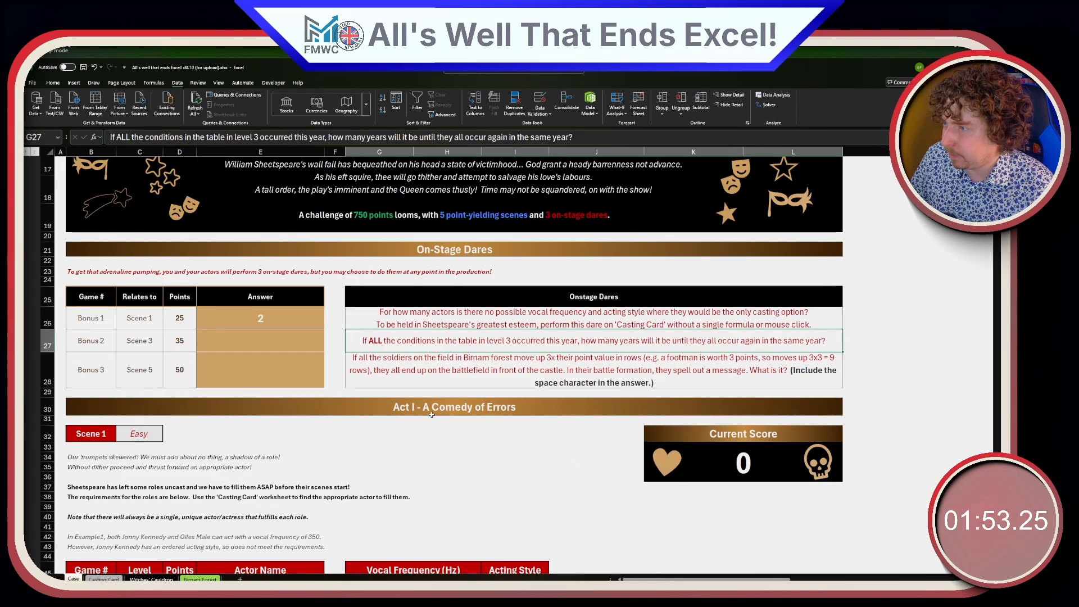
{"action": "left_click", "coordinate": [268, 346]}
{"action": "type", "text": "=LC"}
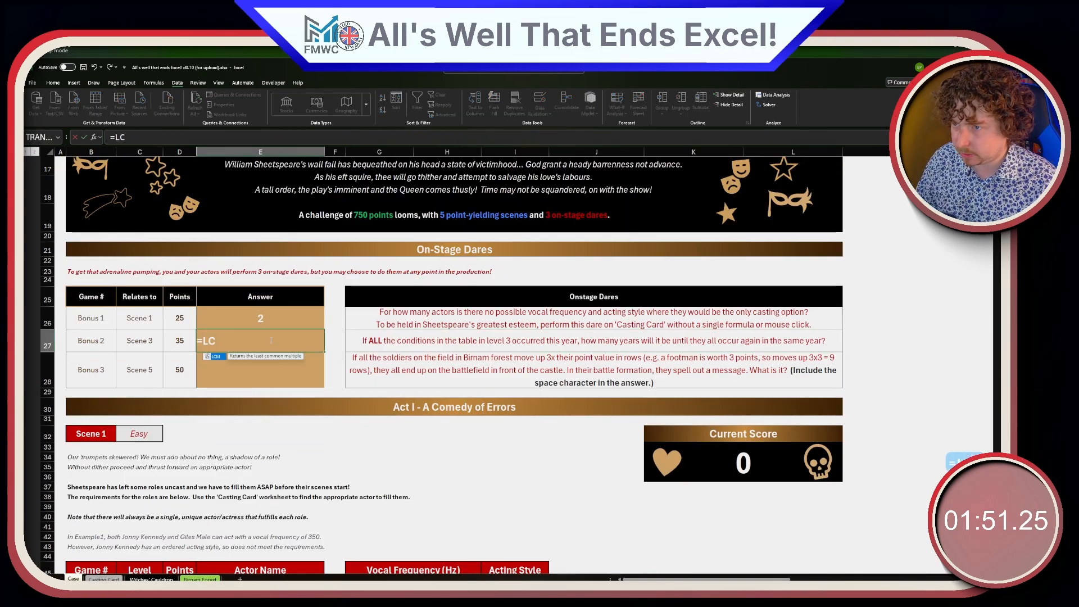
{"action": "type", "text": "M("}
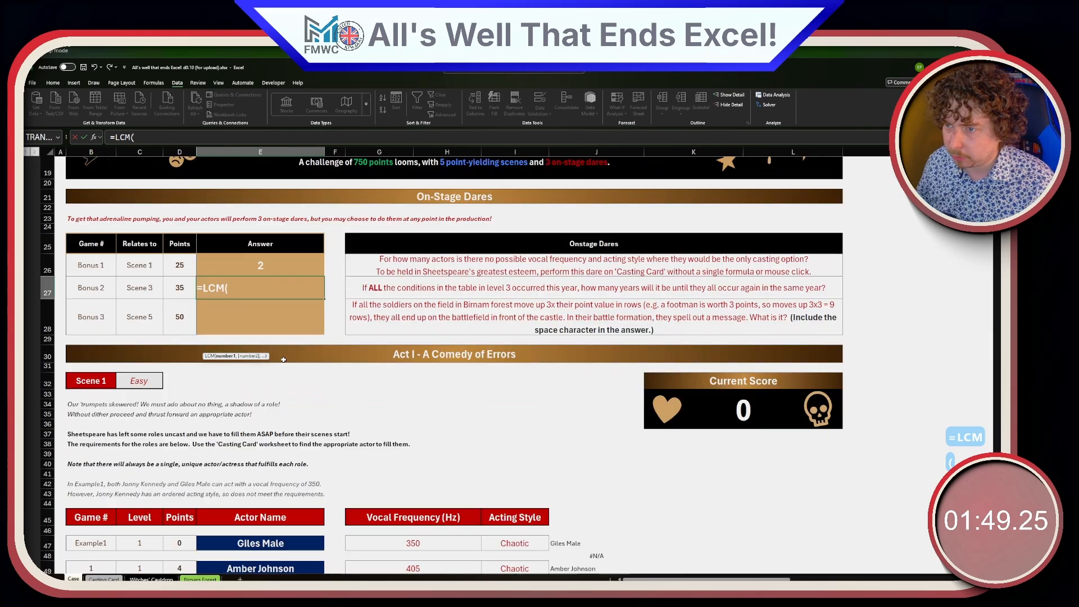
{"action": "scroll", "coordinate": [537, 397], "scroll_direction": "down", "scroll_amount": 18}
{"action": "scroll", "coordinate": [537, 398], "scroll_direction": "down", "scroll_amount": 9}
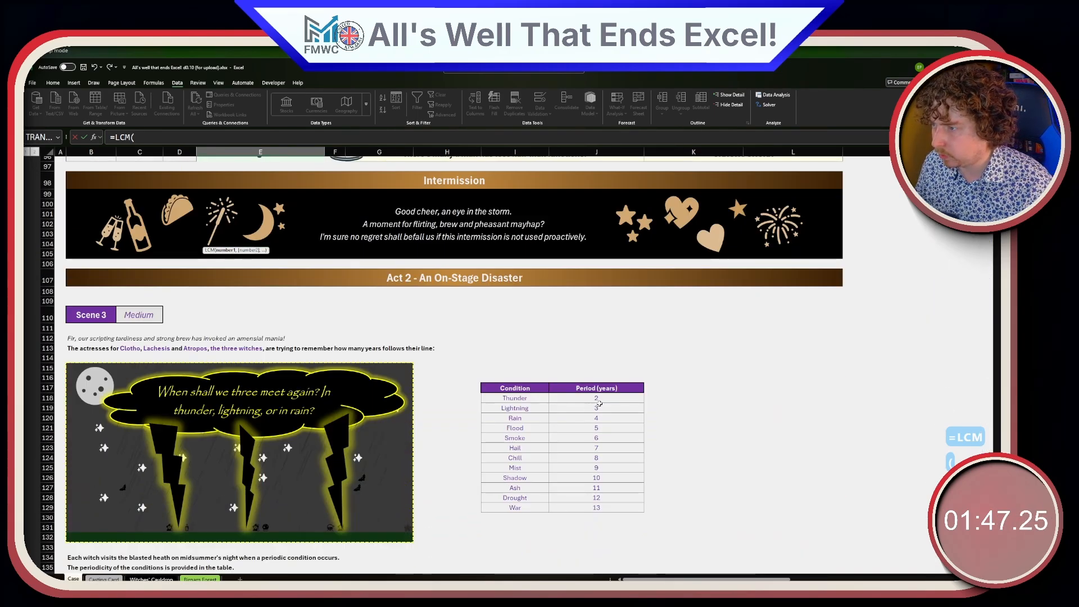
{"action": "left_click_drag", "start_coordinate": [596, 398], "coordinate": [613, 492]}
{"action": "key", "text": "Return"}
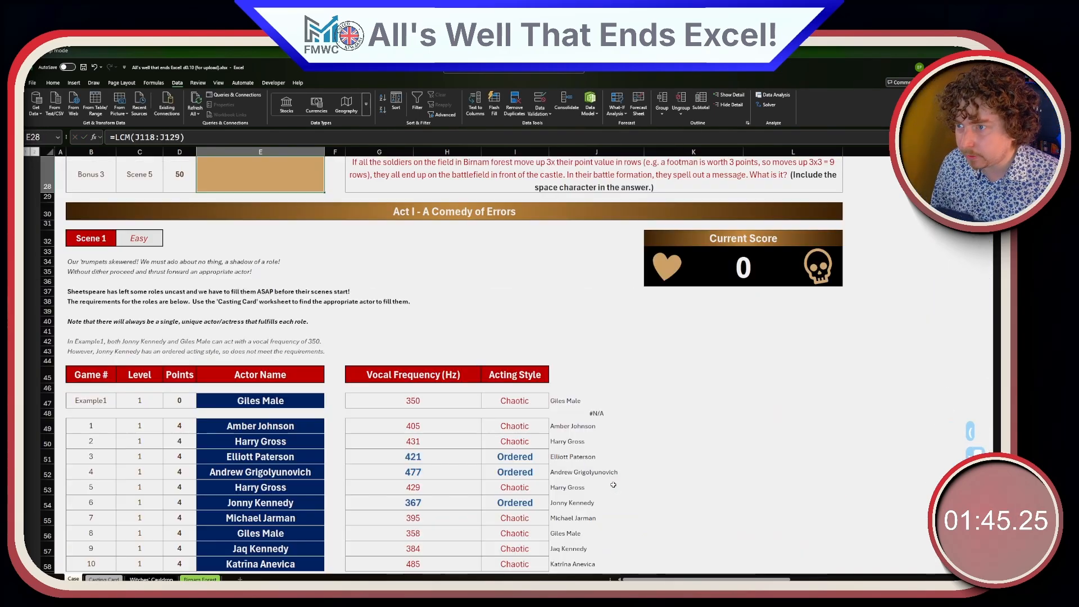
{"action": "key", "text": "Up"}
{"action": "key", "text": "Up"}
{"action": "key", "text": "Down"}
{"action": "key", "text": "Down"}
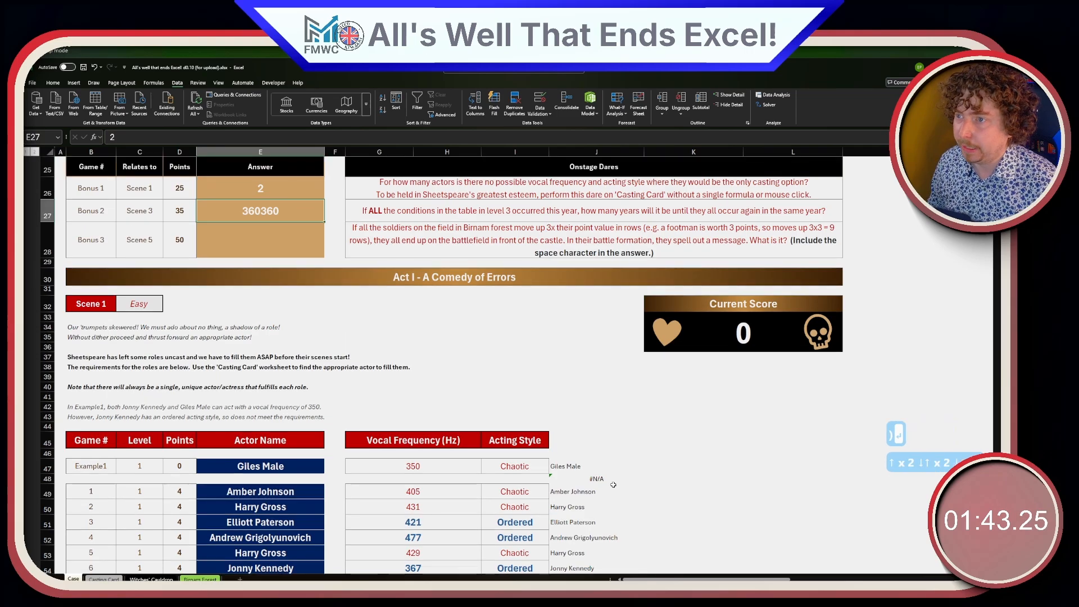
- Read the Bonus 3 dare in G28 and duplicate the Birnam Forest sheet, placing the copy at the end of the workbook
{"action": "key", "text": "Right"}
{"action": "key", "text": "Right"}
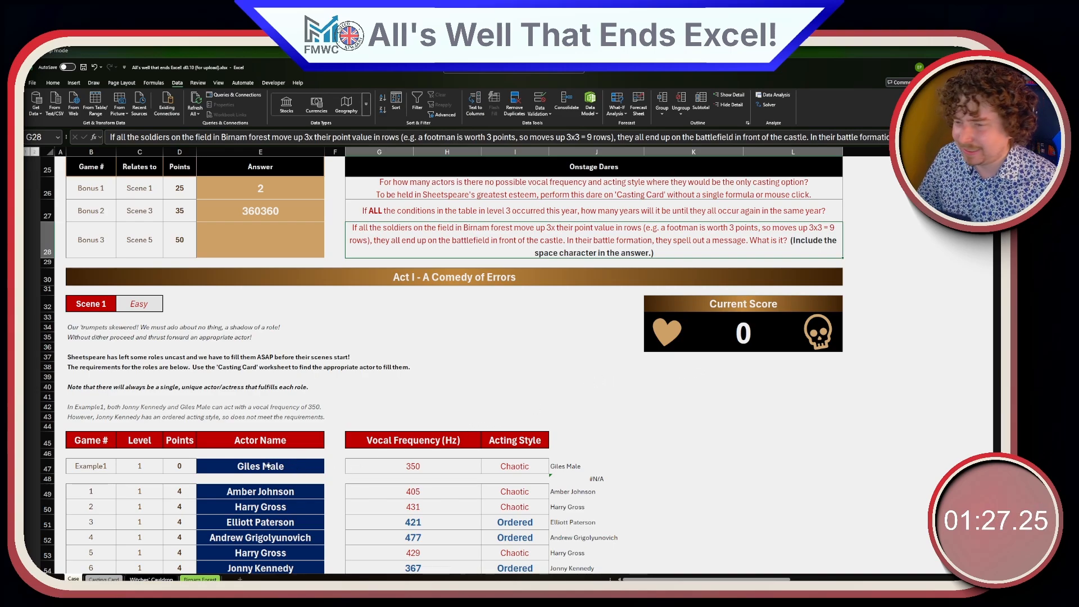
{"action": "left_click", "coordinate": [199, 578]}
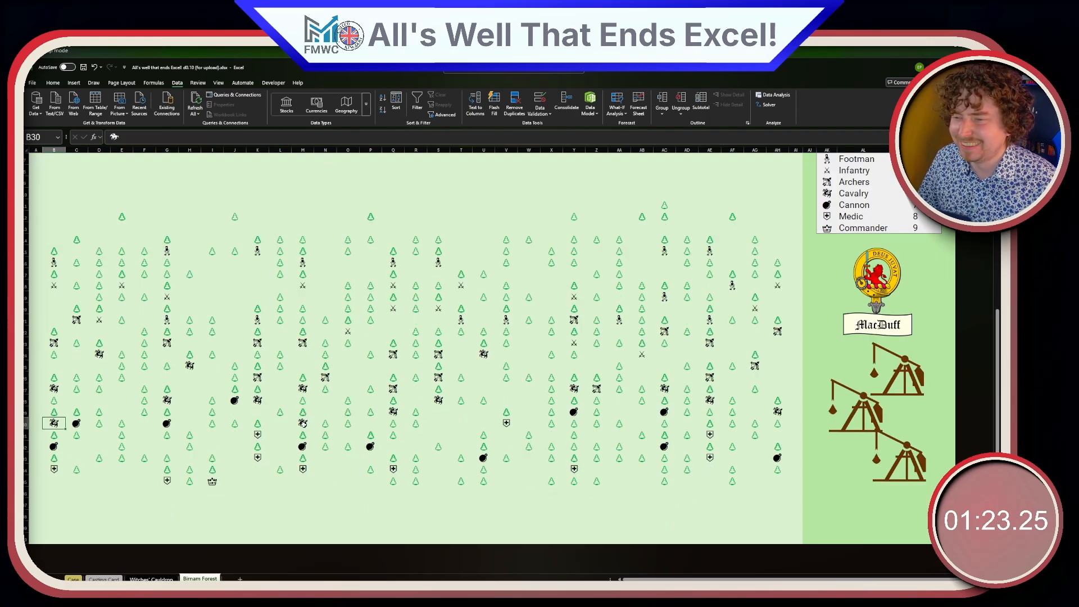
{"action": "right_click", "coordinate": [213, 579]}
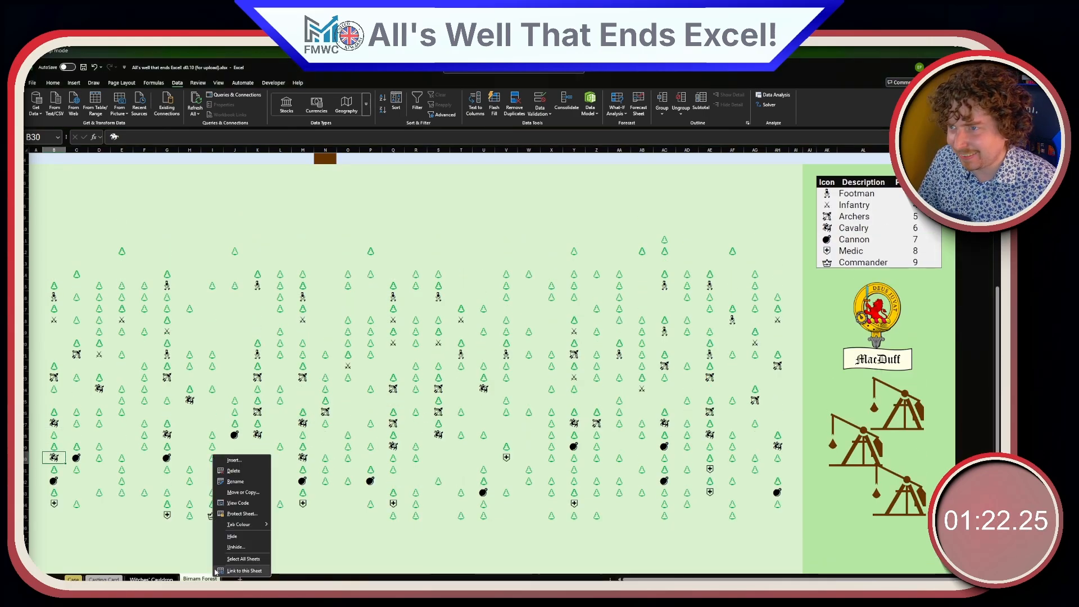
{"action": "left_click", "coordinate": [242, 492]}
{"action": "left_click", "coordinate": [222, 535]}
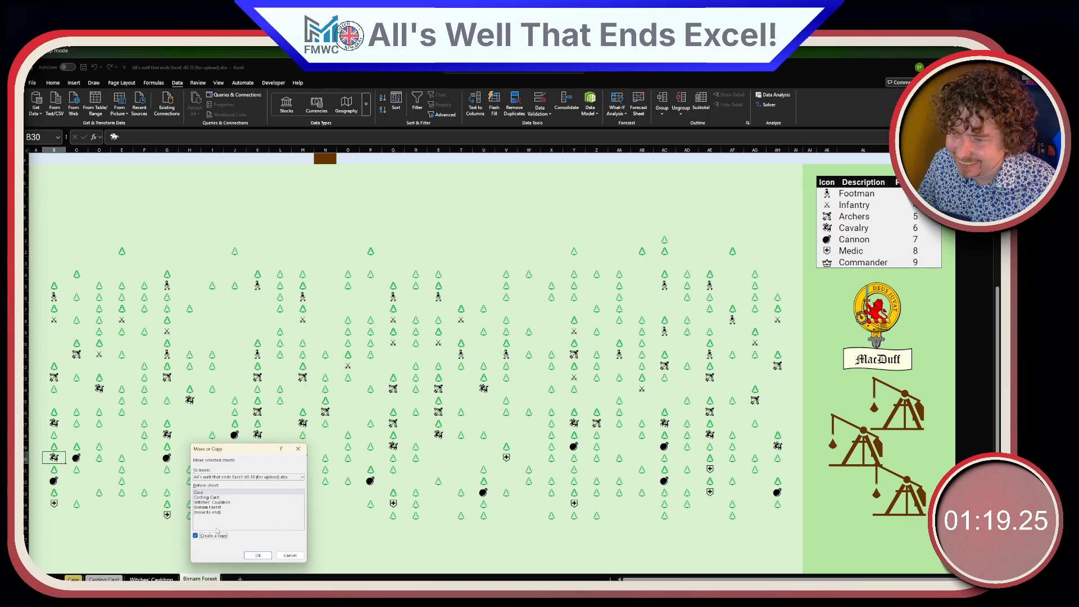
{"action": "left_click", "coordinate": [218, 506]}
{"action": "left_click", "coordinate": [218, 511]}
{"action": "left_click", "coordinate": [259, 556]}
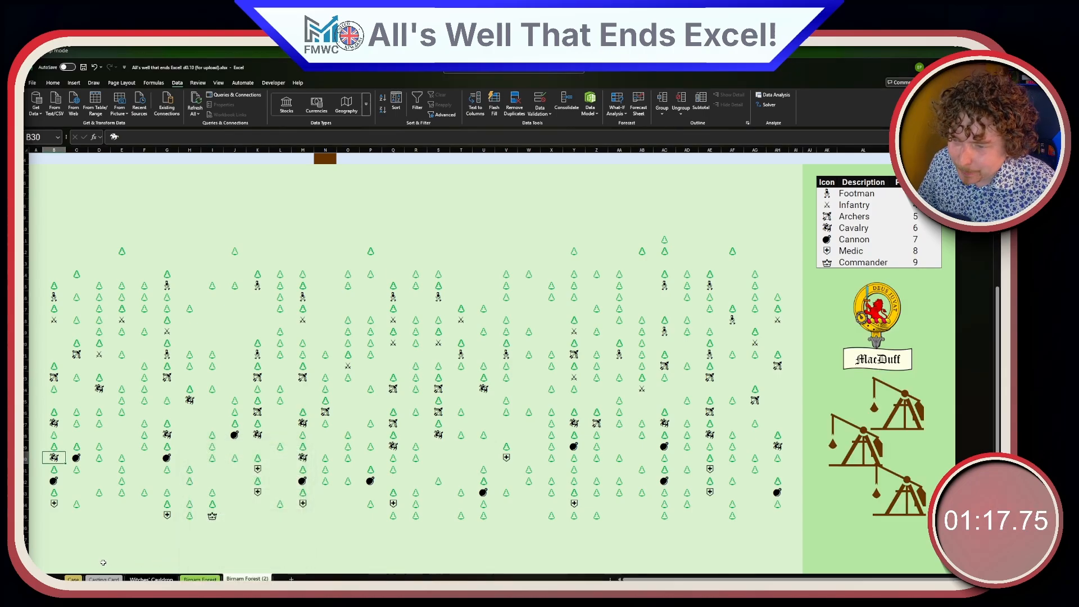
- Copy the Bonus 3 question from the Case sheet to F37, below the map on the Birnam Forest copy
{"action": "left_click", "coordinate": [74, 579]}
{"action": "key", "text": "ctrl+c"}
{"action": "left_click", "coordinate": [247, 579]}
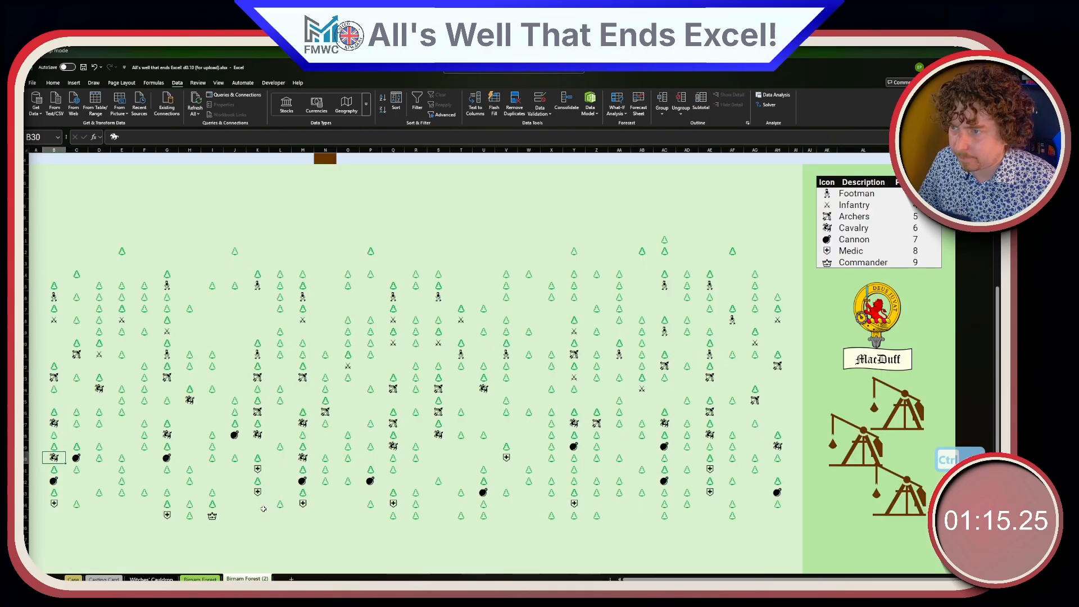
{"action": "left_click", "coordinate": [234, 499]}
{"action": "key", "text": "ctrl+v"}
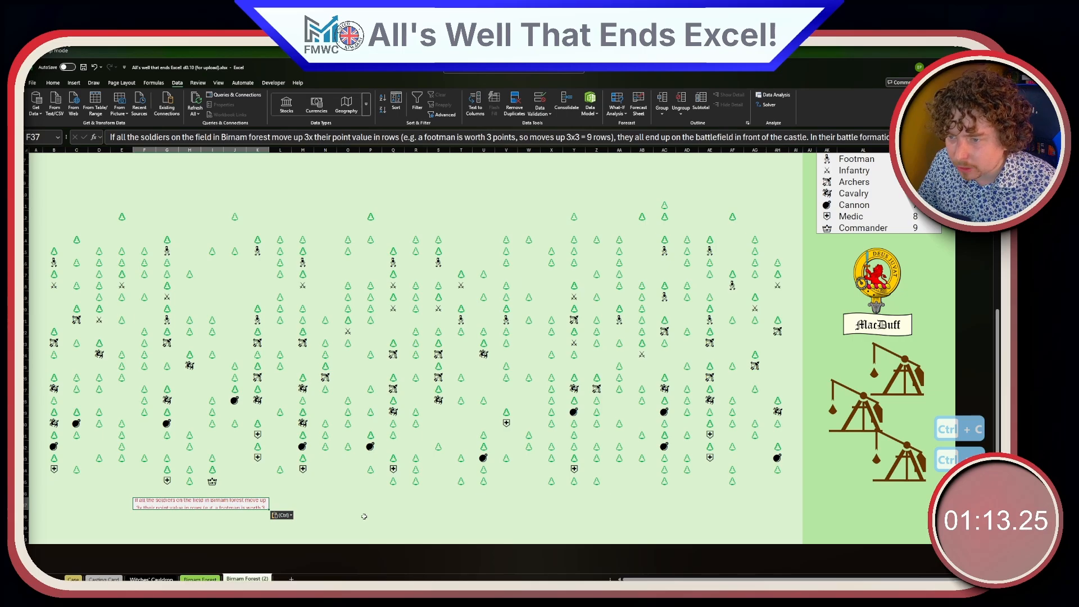
{"action": "left_click", "coordinate": [364, 515]}
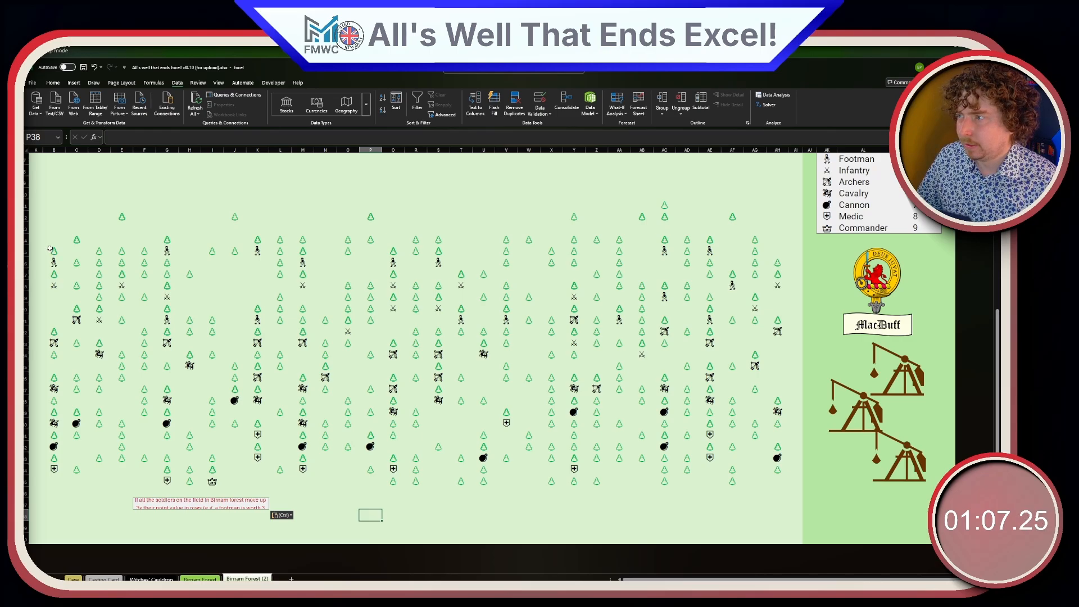
- Begin an XLOOKUP in B12 of the Birnam Forest copy, using 'Birnam Forest'!B12:AH36 as the lookup values
{"action": "left_click", "coordinate": [53, 219]}
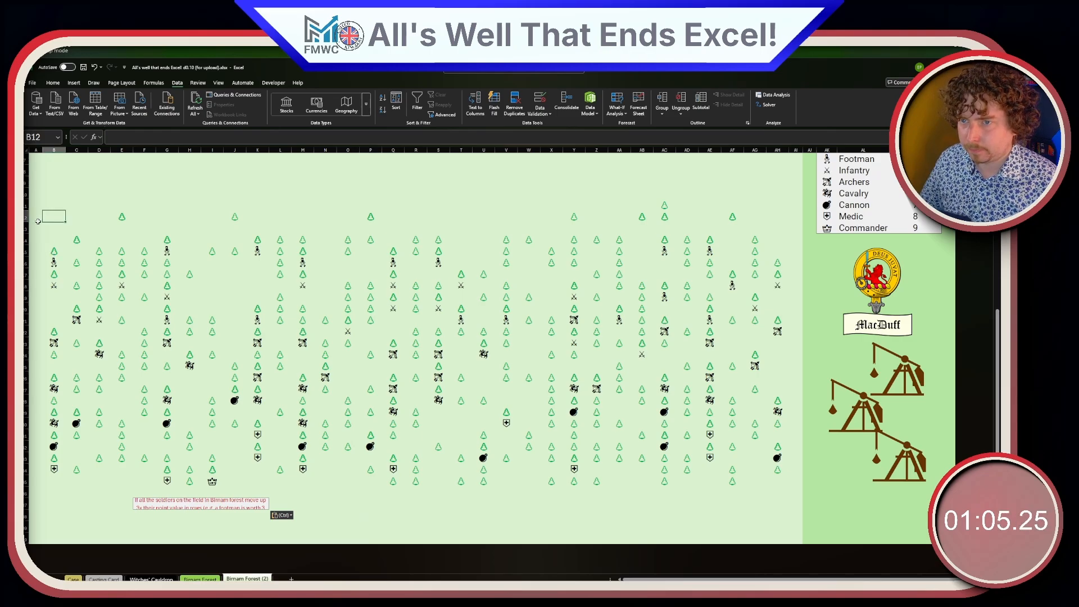
{"action": "type", "text": "=XLOOKKUP"}
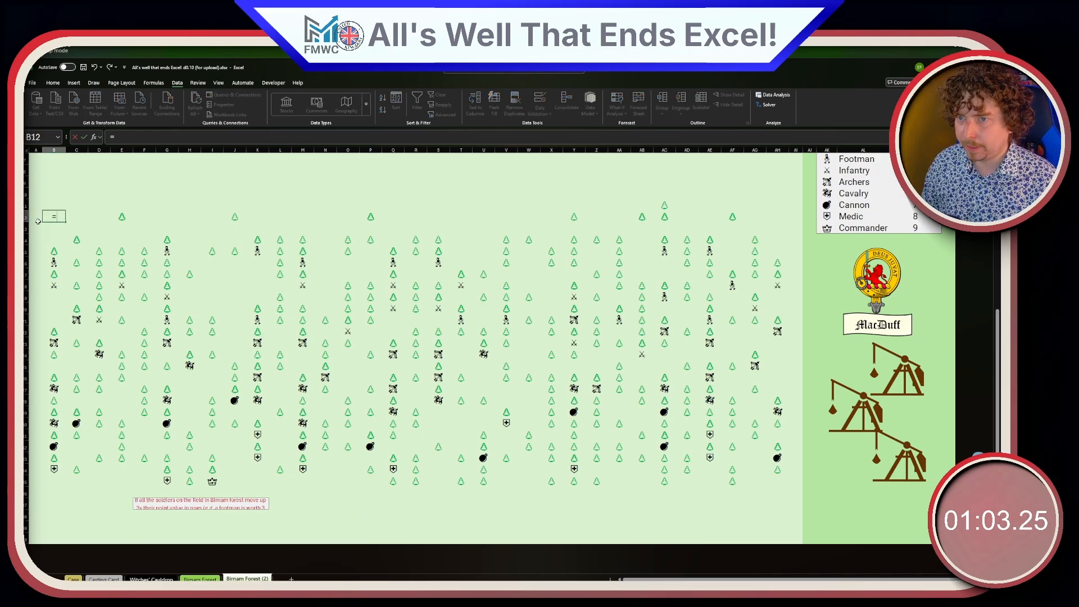
{"action": "key", "text": "shift+BackSpace"}
{"action": "key", "text": "shift+BackSpace"}
{"action": "key", "text": "shift+BackSpace"}
{"action": "key", "text": "shift+BackSpace"}
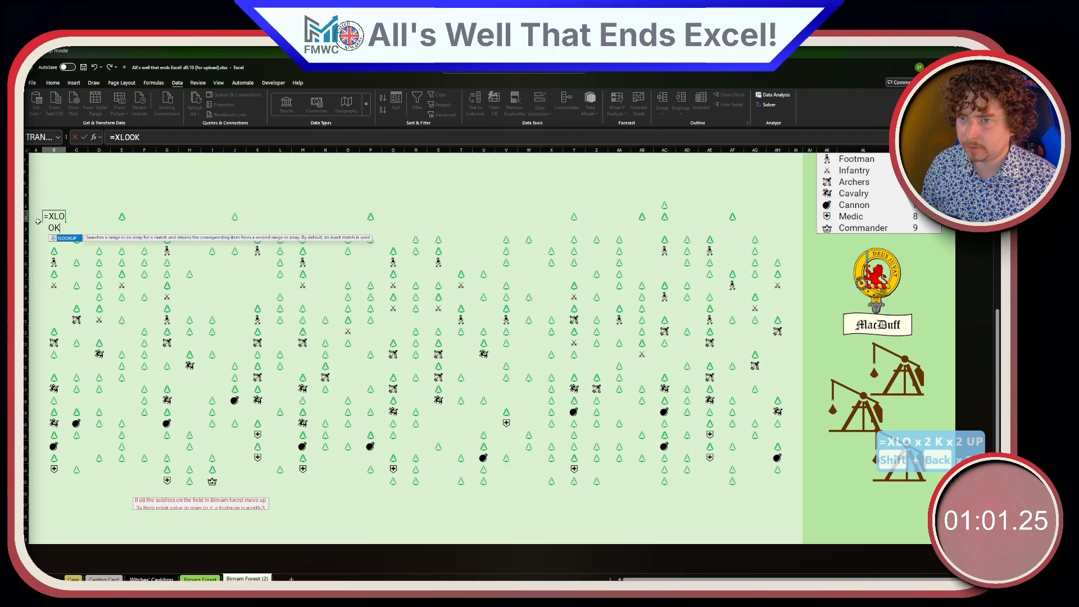
{"action": "type", "text": "UP("}
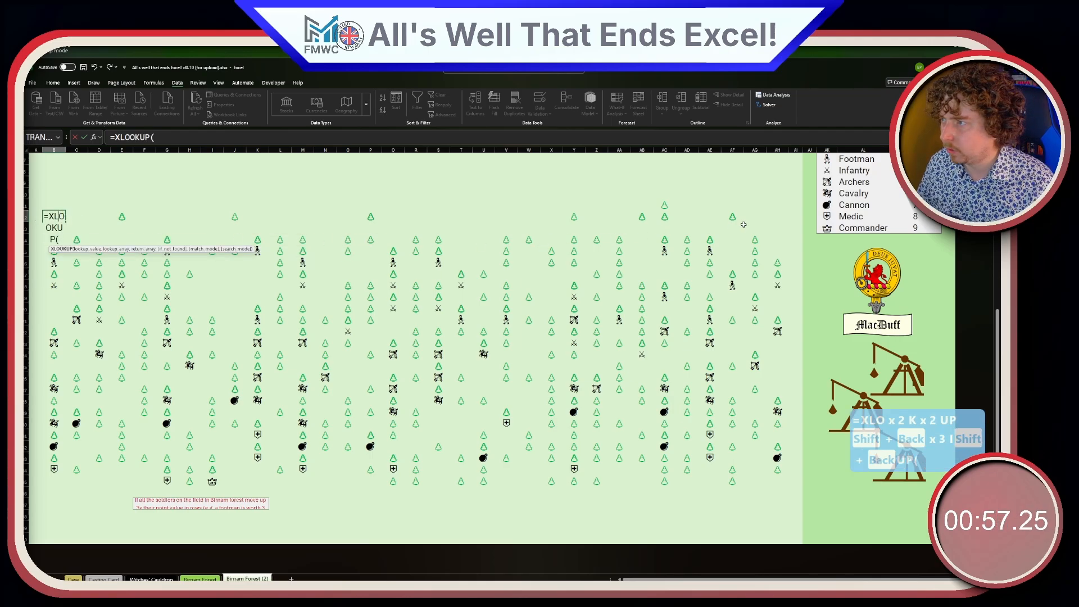
{"action": "left_click", "coordinate": [203, 579]}
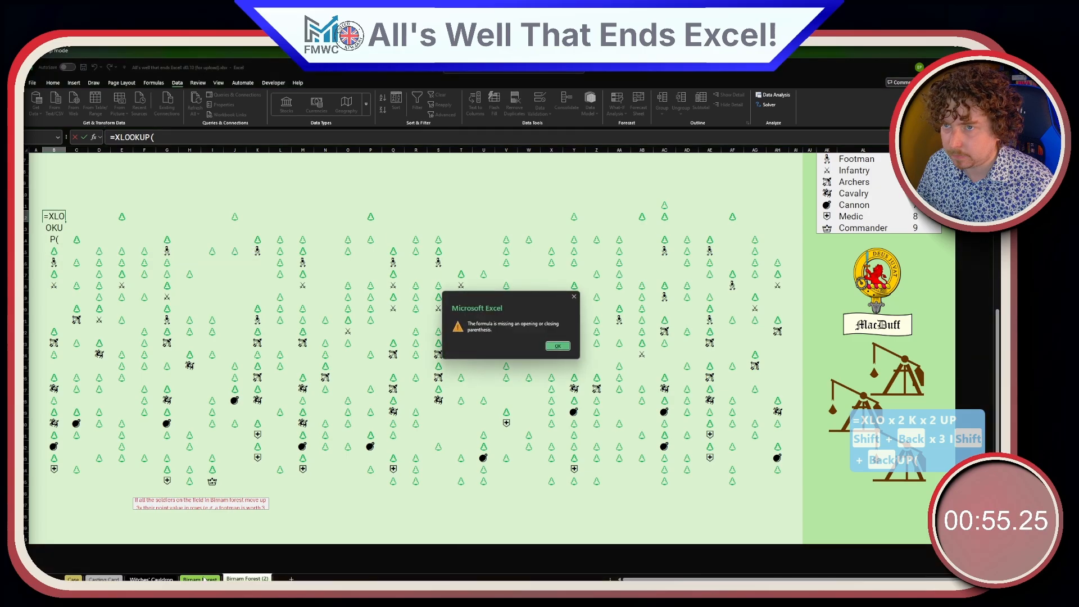
{"action": "left_click", "coordinate": [555, 346]}
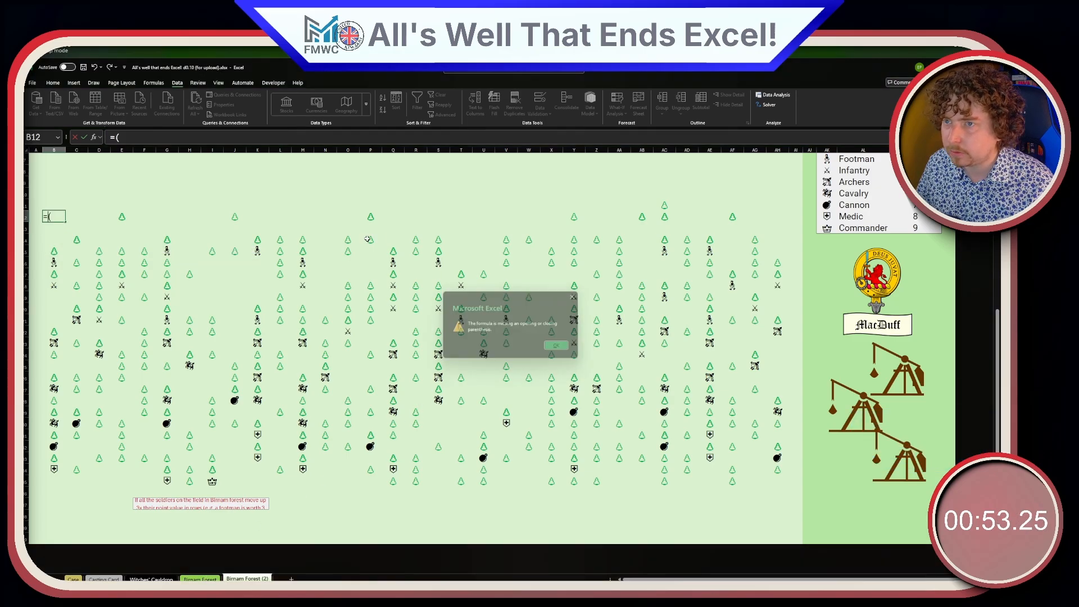
{"action": "type", "text": "XLOOKUP"}
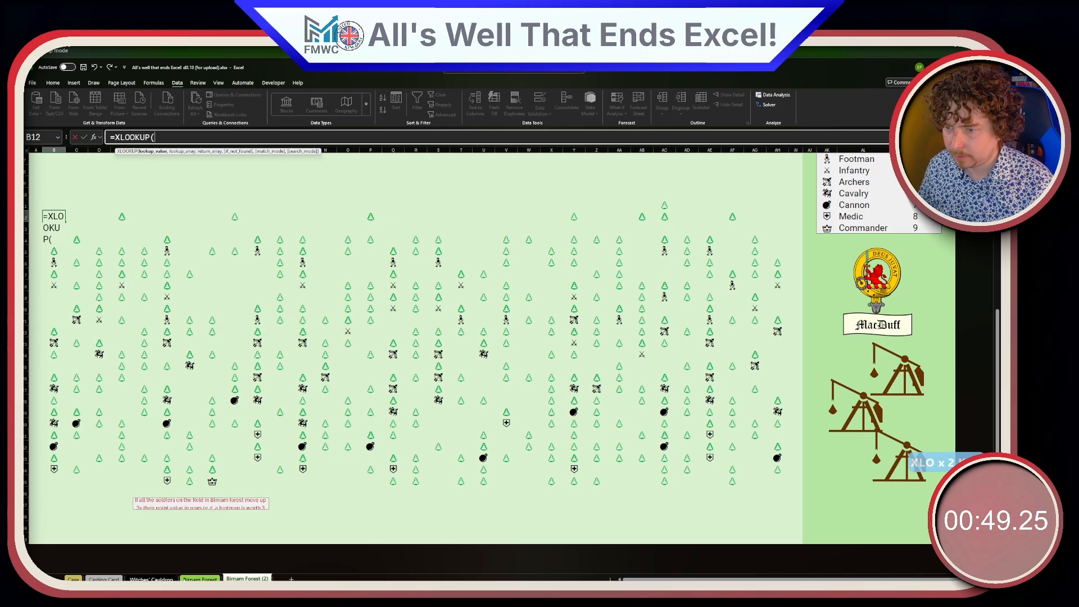
{"action": "left_click", "coordinate": [200, 578]}
{"action": "left_click_drag", "start_coordinate": [50, 251], "coordinate": [780, 525]}
{"action": "type", "text": ","}
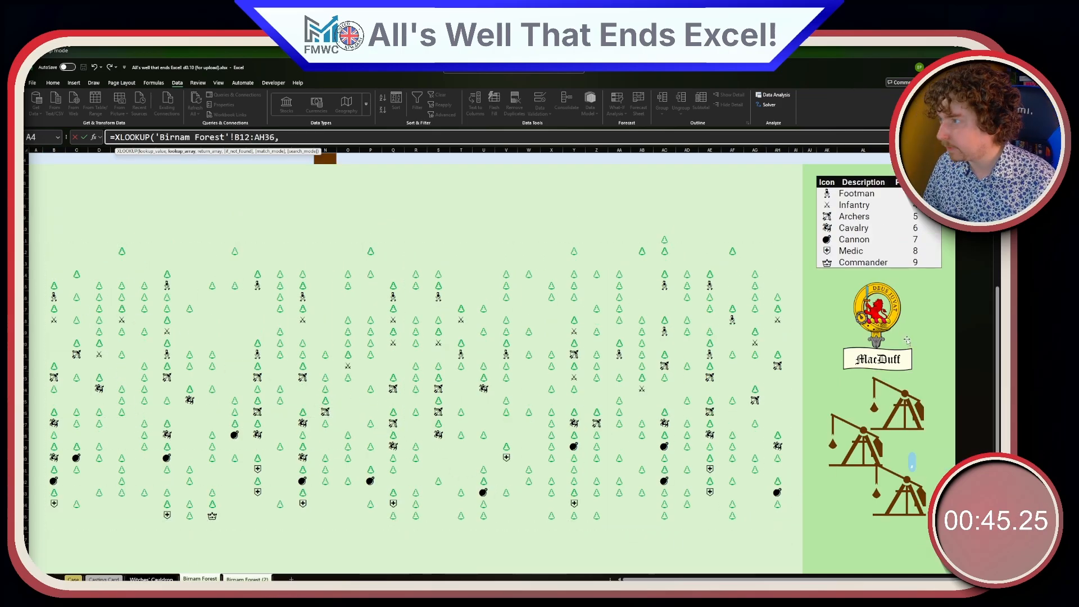
- Complete the XLOOKUP with 'Birnam Forest'!AK7:AK13 as lookup array, 'Birnam Forest'!AM7:AM13*3 as return array, and 0 when not found
{"action": "left_click_drag", "start_coordinate": [826, 193], "coordinate": [833, 262]}
{"action": "type", "text": ","}
{"action": "left_click_drag", "start_coordinate": [915, 193], "coordinate": [925, 261]}
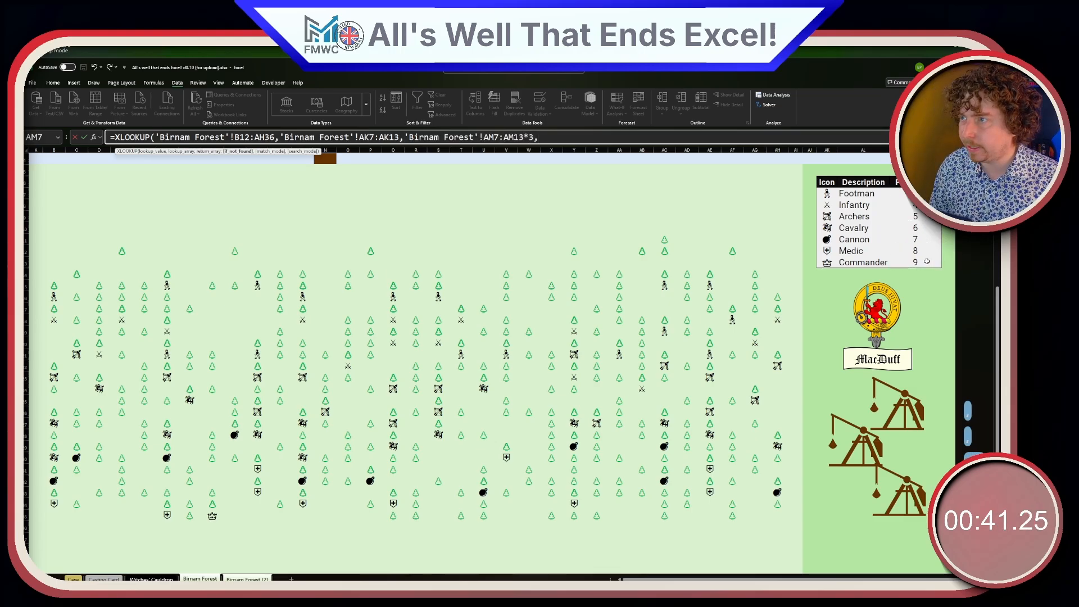
{"action": "type", "text": ")"}
{"action": "key", "text": "Return"}
- Clear the copied tree and soldier icons below and beside B12 so the XLOOKUP results can spill across the map
{"action": "key", "text": "Up"}
{"action": "key", "text": "Down"}
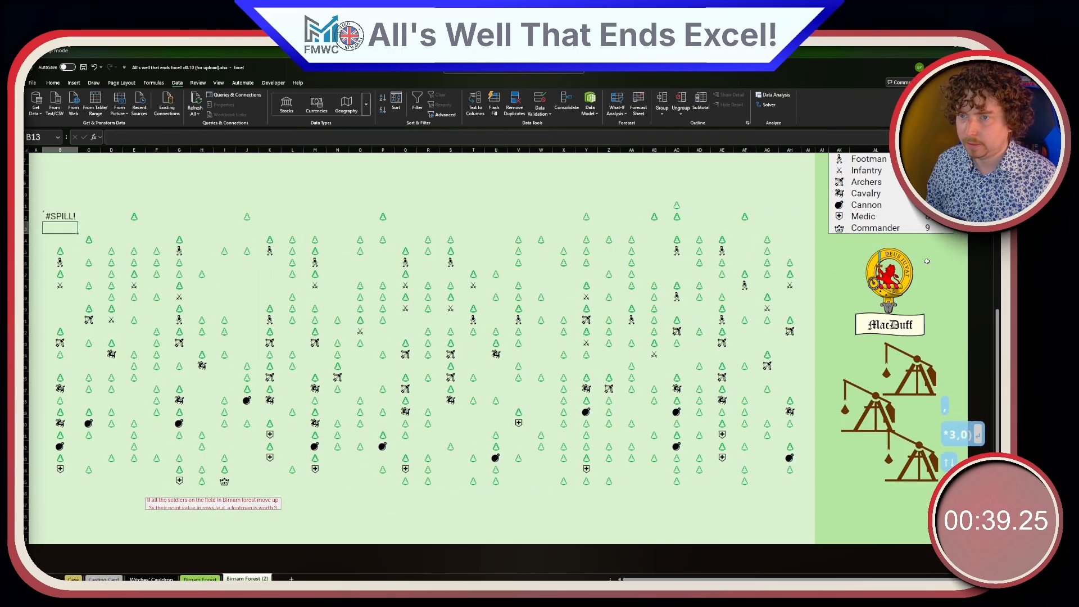
{"action": "key", "text": "shift+Down"}
{"action": "key", "text": "shift+Down"}
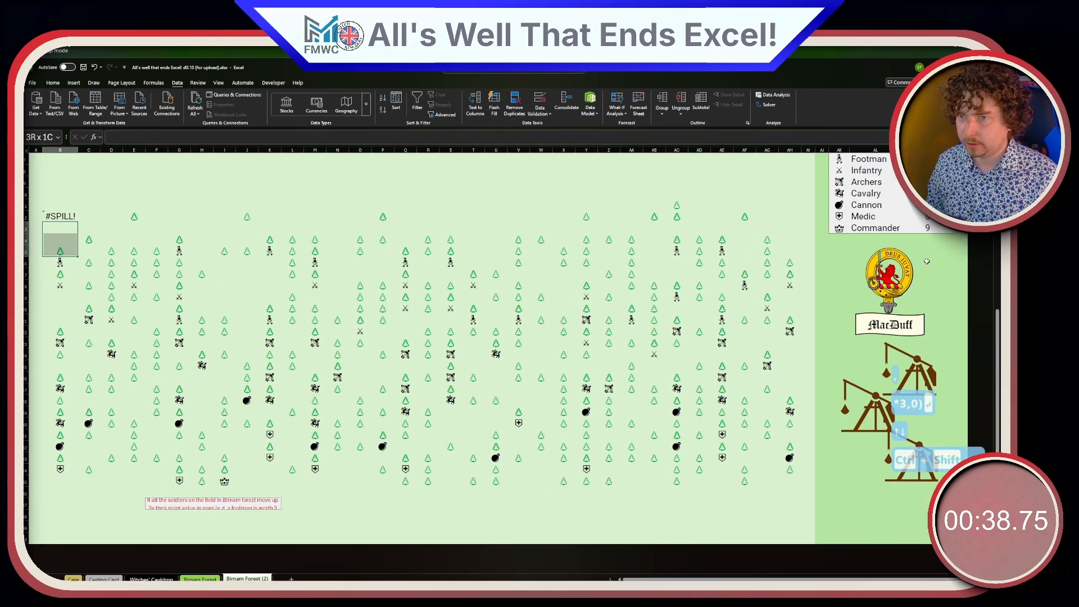
{"action": "left_click", "coordinate": [795, 485], "text": "shift"}
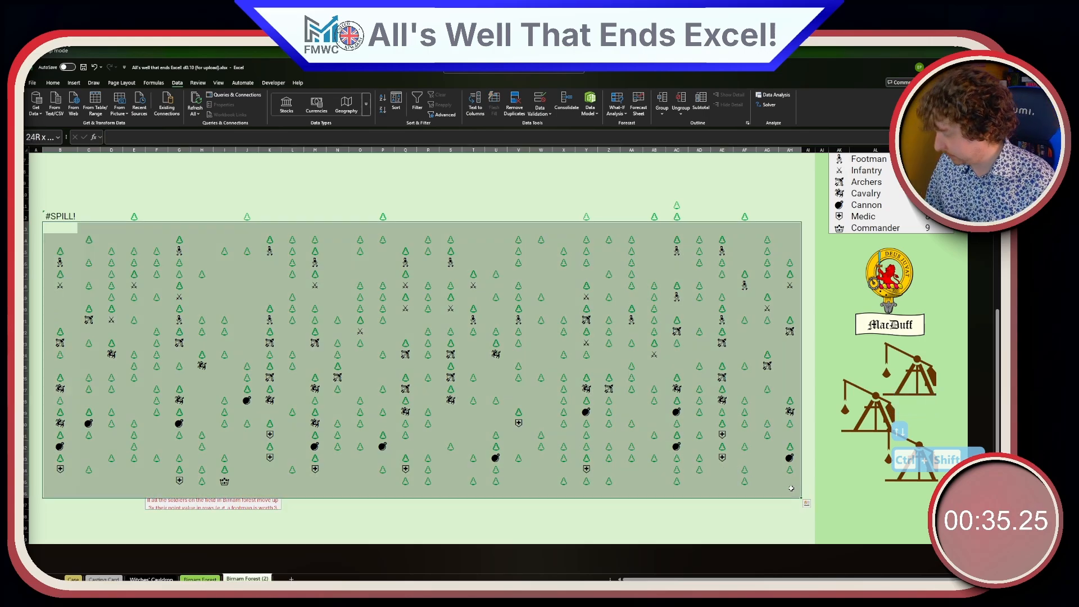
{"action": "key", "text": "Delete"}
{"action": "left_click_drag", "start_coordinate": [764, 192], "coordinate": [84, 264]}
{"action": "key", "text": "Delete"}
{"action": "left_click", "coordinate": [260, 332]}
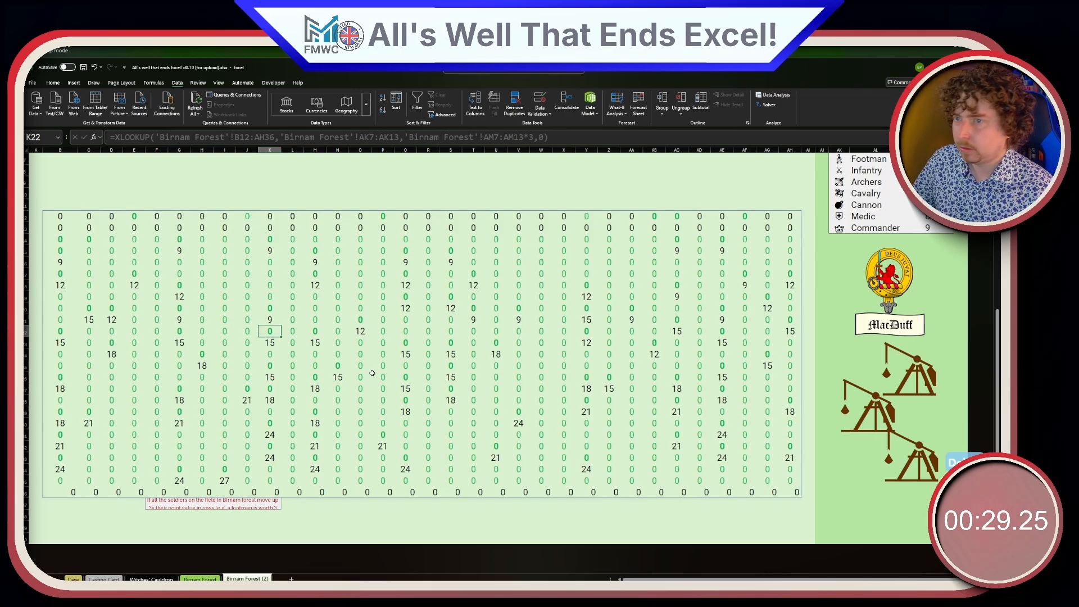
{"action": "scroll", "coordinate": [149, 246], "scroll_direction": "up", "scroll_amount": 1}
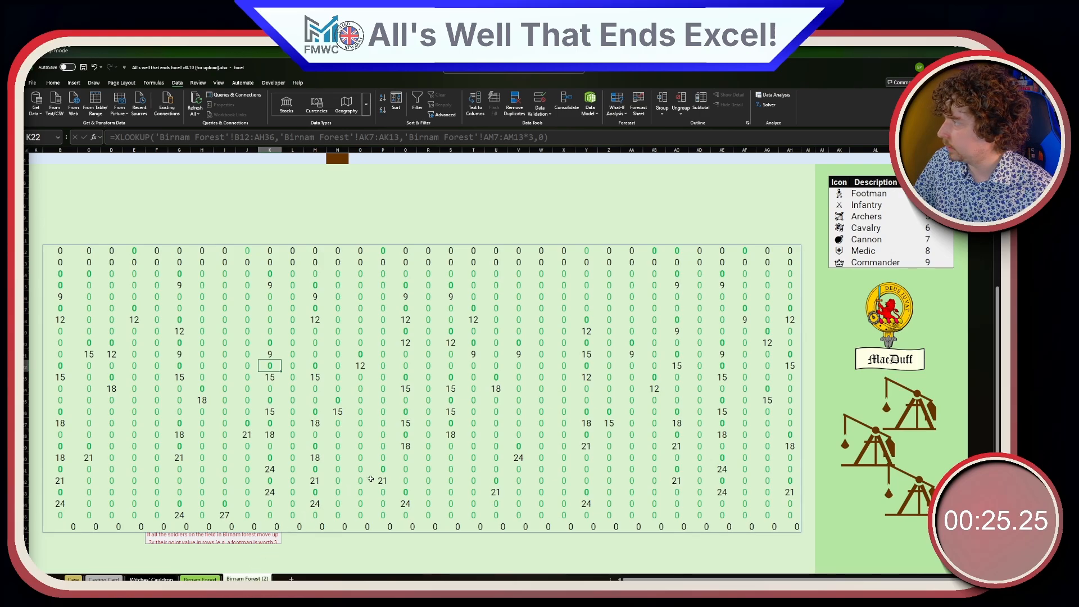
- Increase the height of row 37 so the whole Bonus 3 question in F37 can be read
{"action": "scroll", "coordinate": [217, 360], "scroll_direction": "down", "scroll_amount": 1}
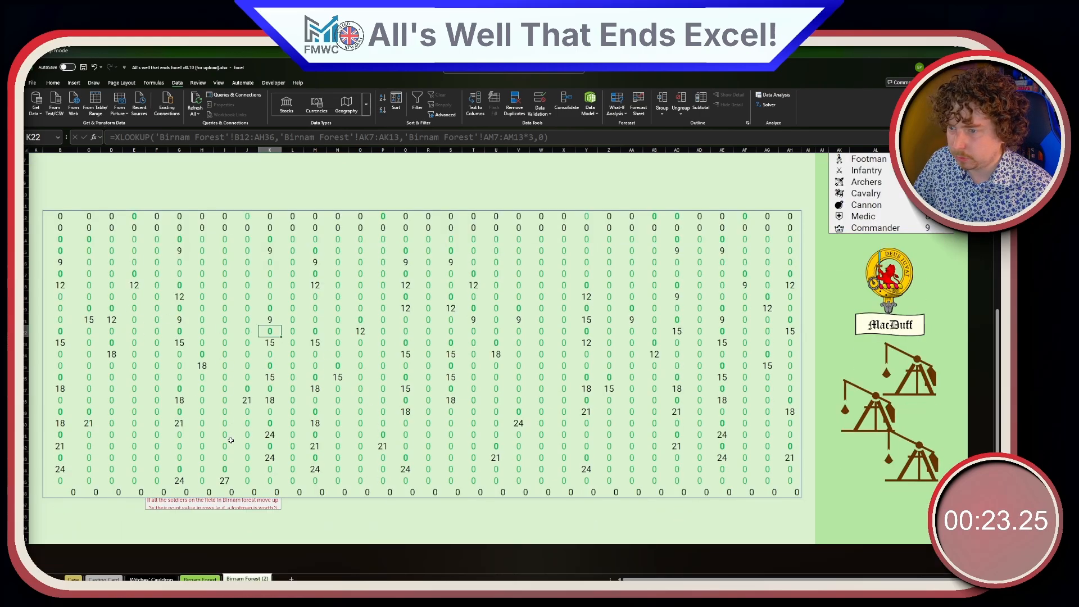
{"action": "left_click", "coordinate": [262, 503]}
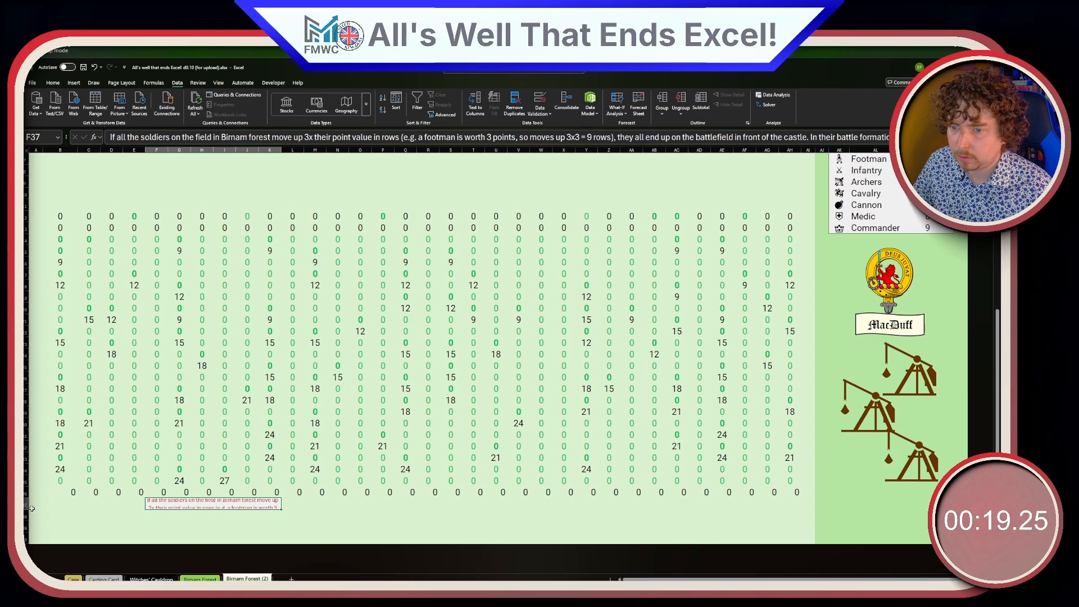
{"action": "left_click_drag", "start_coordinate": [31, 508], "coordinate": [28, 551]}
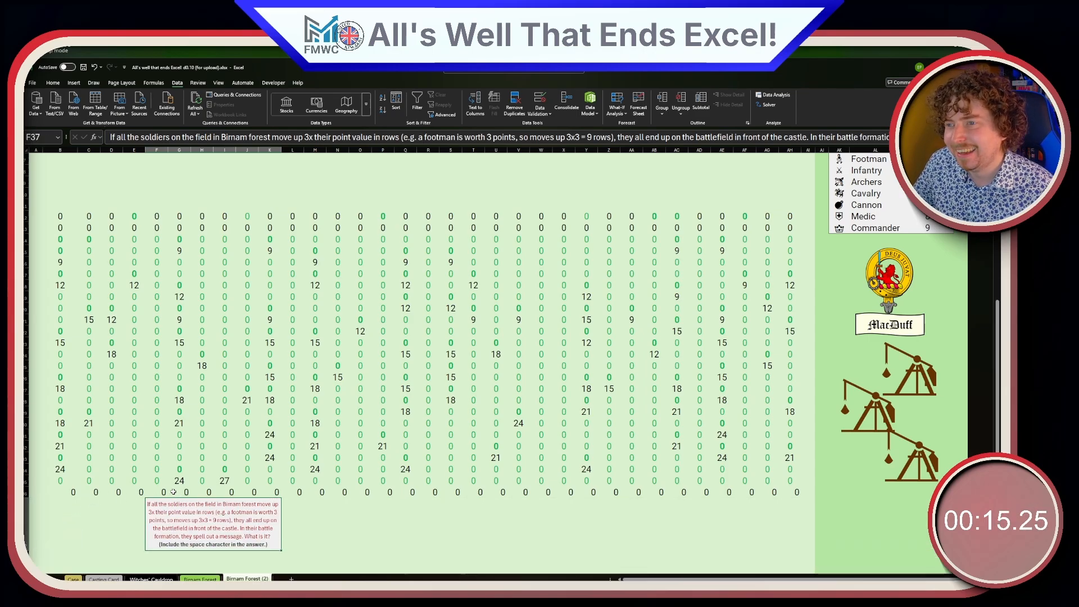
- Count the rows down column B from B5 on the empty battlefield into the XLOOKUP results, to work out the soldiers' upward moves
{"action": "scroll", "coordinate": [173, 492], "scroll_direction": "up", "scroll_amount": 1}
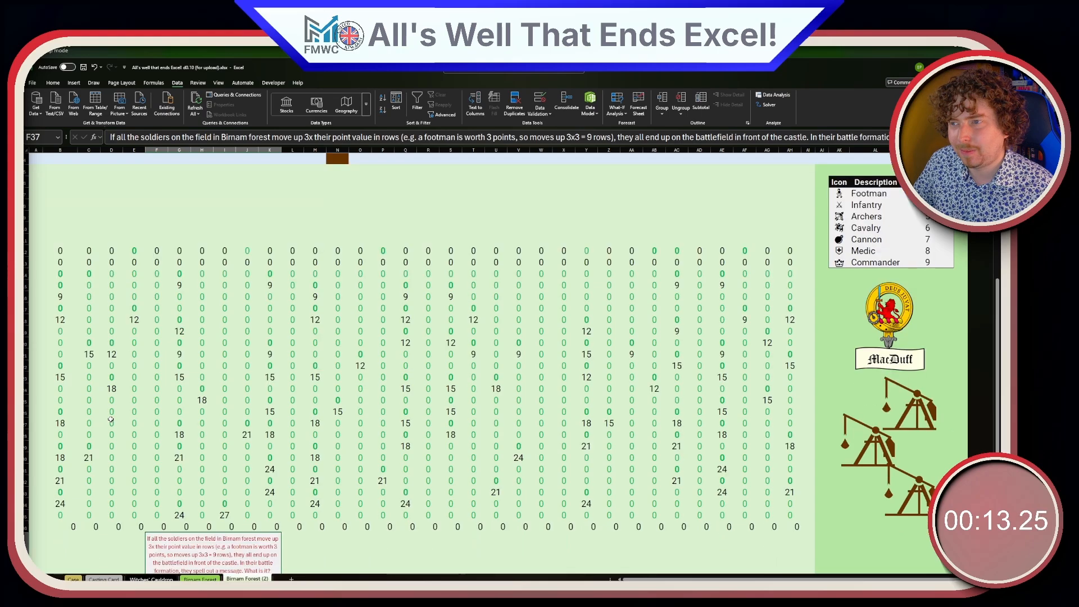
{"action": "scroll", "coordinate": [111, 419], "scroll_direction": "up", "scroll_amount": 4}
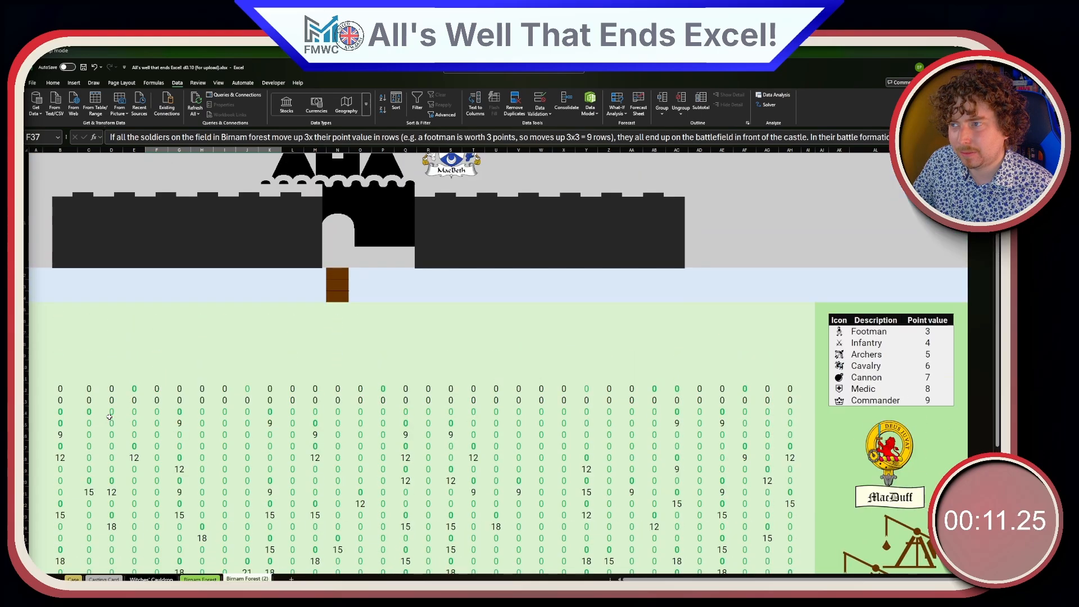
{"action": "scroll", "coordinate": [110, 416], "scroll_direction": "down", "scroll_amount": 3}
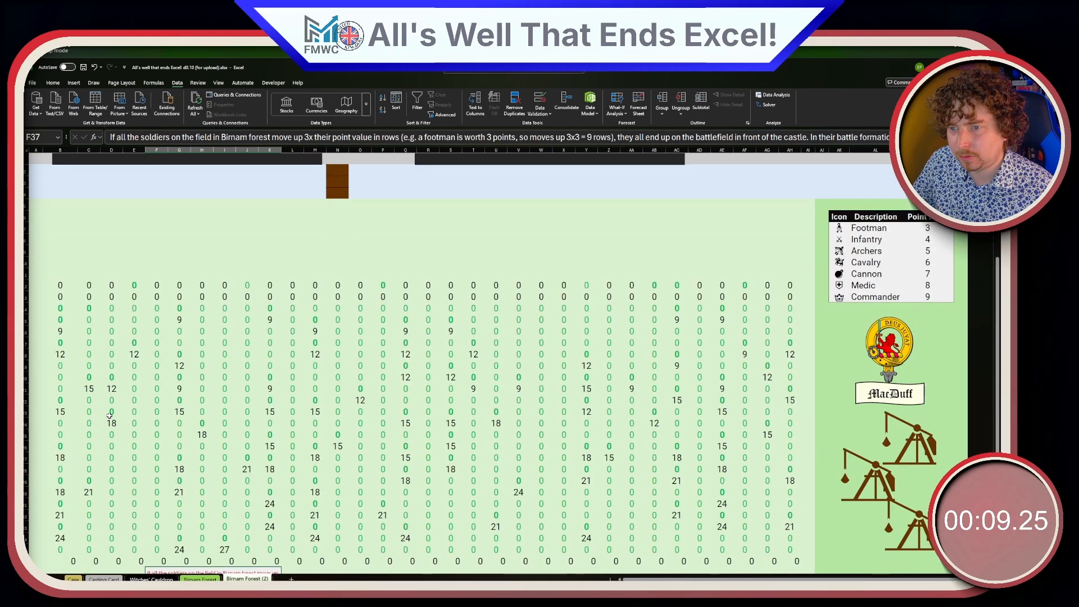
{"action": "scroll", "coordinate": [92, 397], "scroll_direction": "up", "scroll_amount": 1}
{"action": "left_click", "coordinate": [67, 365]}
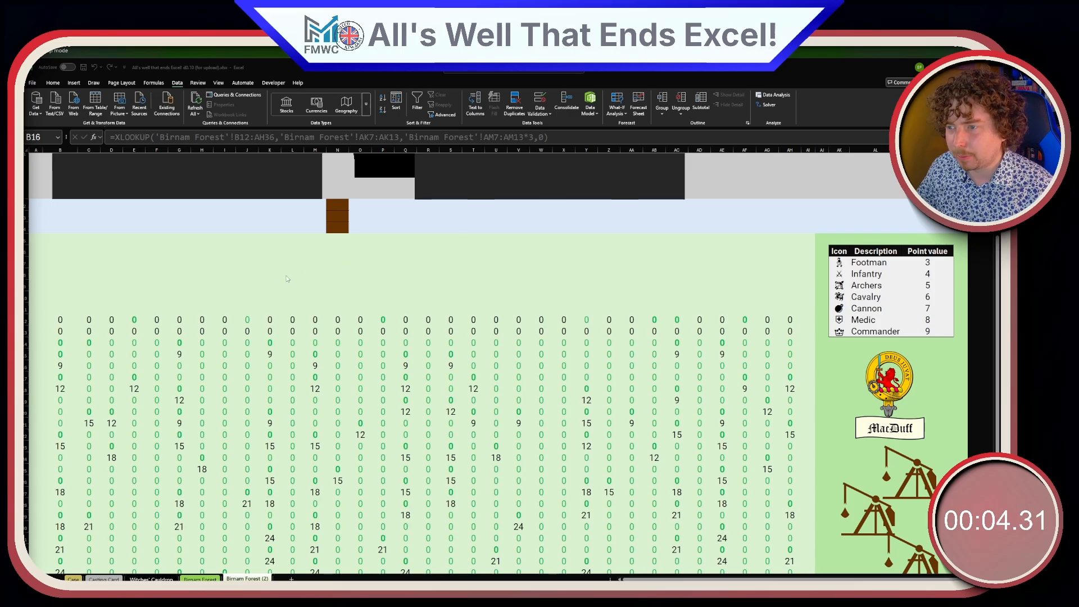
{"action": "left_click", "coordinate": [160, 381]}
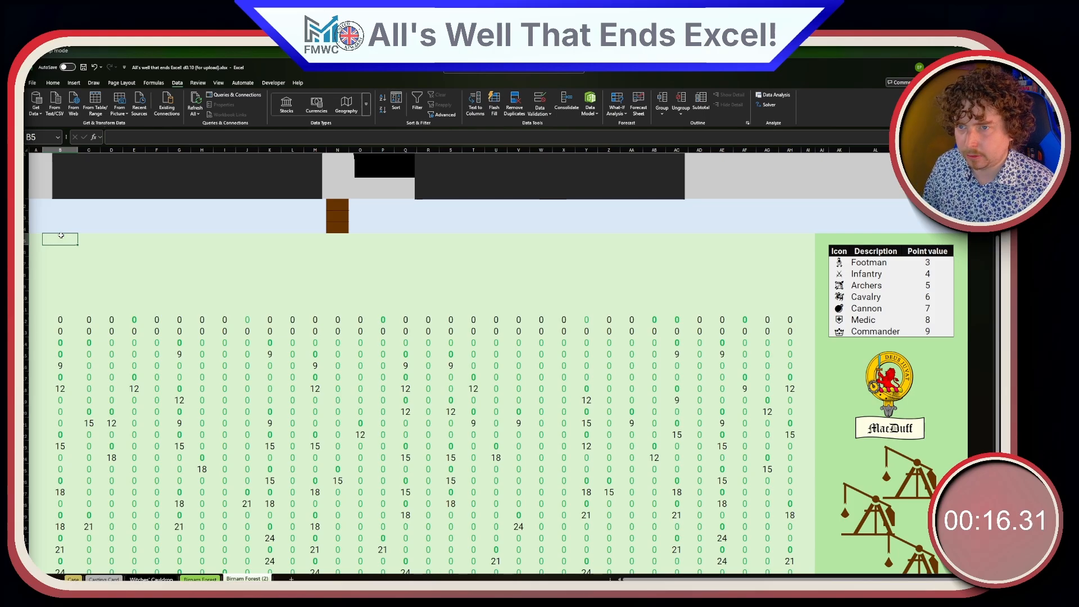
{"action": "key", "text": "Down"}
{"action": "key", "text": "Down"}
{"action": "key", "text": "Down"}
{"action": "key", "text": "Down"}
{"action": "key", "text": "Down"}
{"action": "key", "text": "Down"}
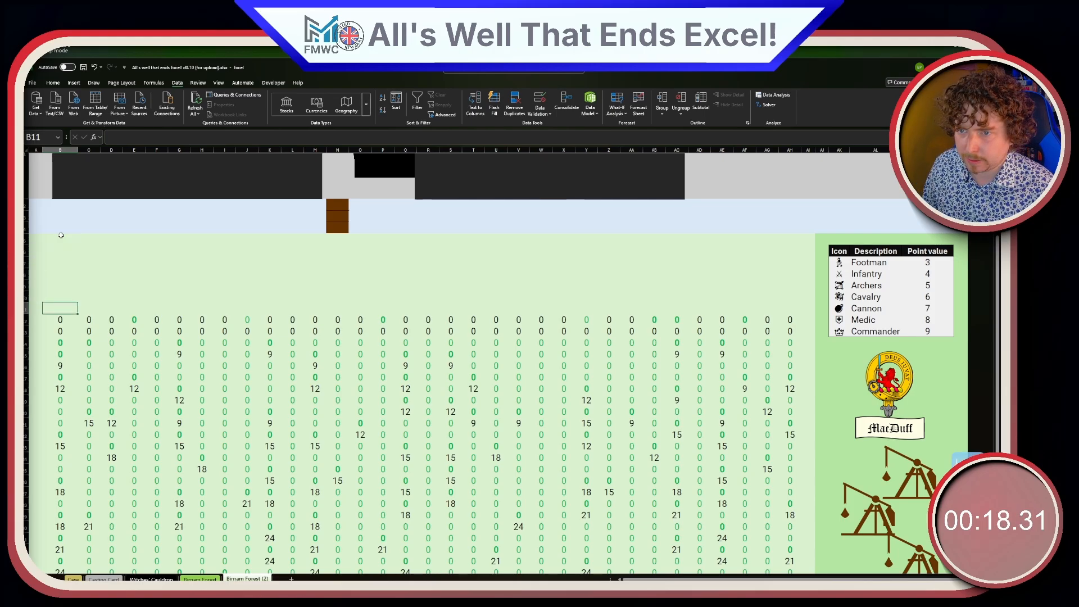
{"action": "key", "text": "Down"}
{"action": "key", "text": "Down"}
{"action": "key", "text": "Down"}
{"action": "key", "text": "Down"}
{"action": "key", "text": "Down"}
{"action": "key", "text": "Down"}
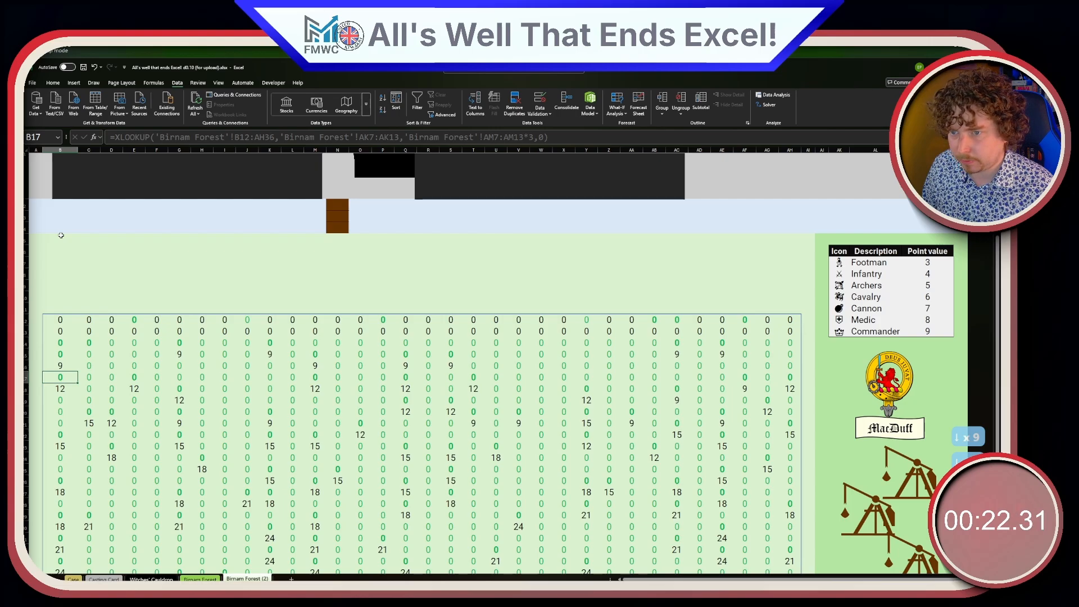
{"action": "key", "text": "Down"}
{"action": "key", "text": "Down"}
{"action": "key", "text": "Down"}
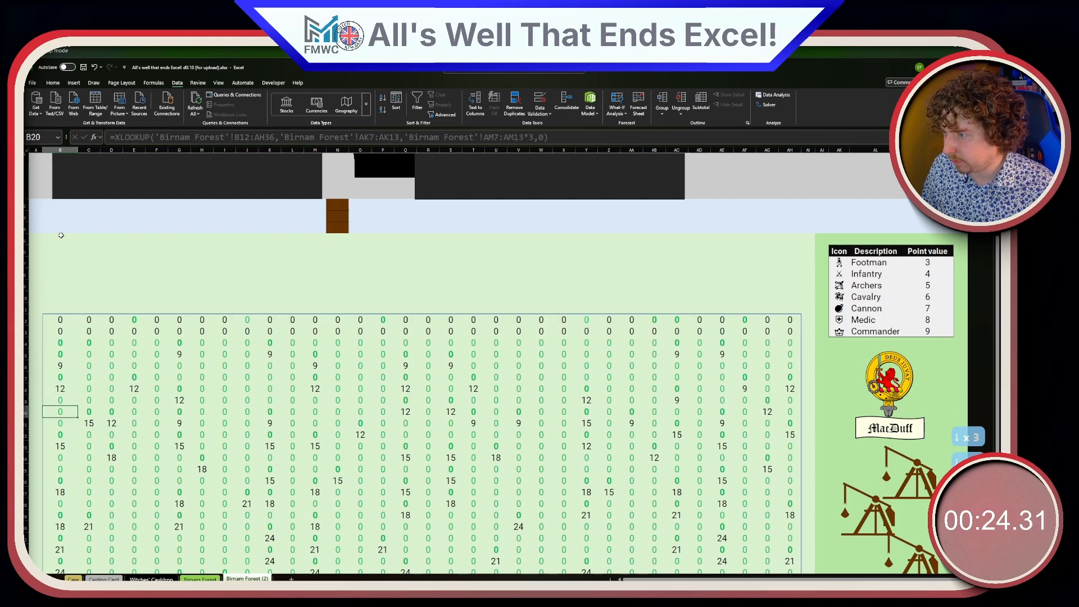
{"action": "key", "text": "Down"}
{"action": "key", "text": "Down"}
{"action": "key", "text": "Down"}
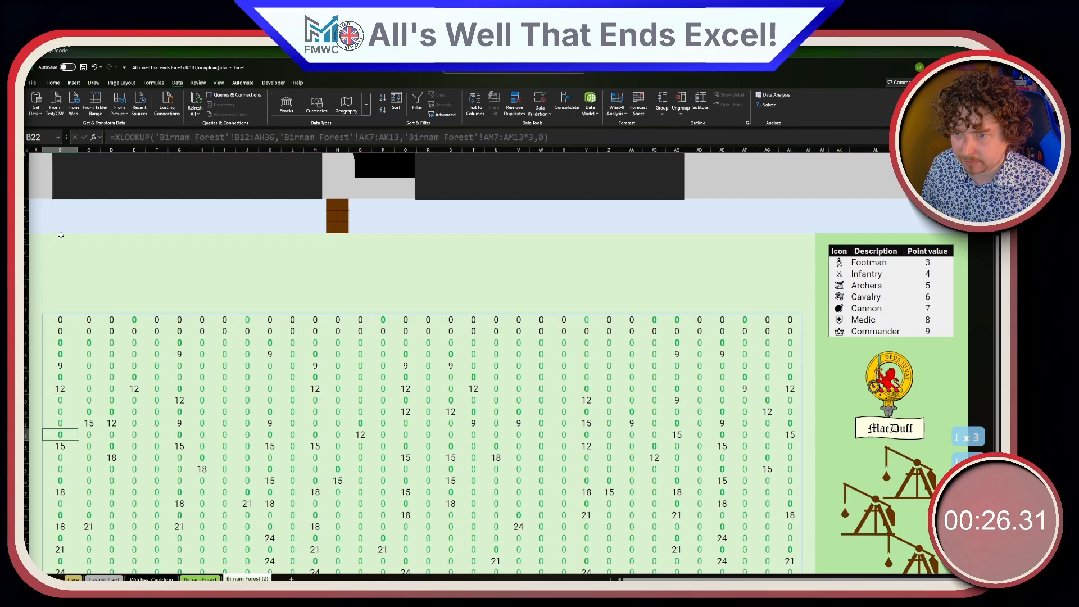
- Begin an IF formula in B5, the first cell of the empty battlefield in front of the castle
{"action": "left_click", "coordinate": [56, 239]}
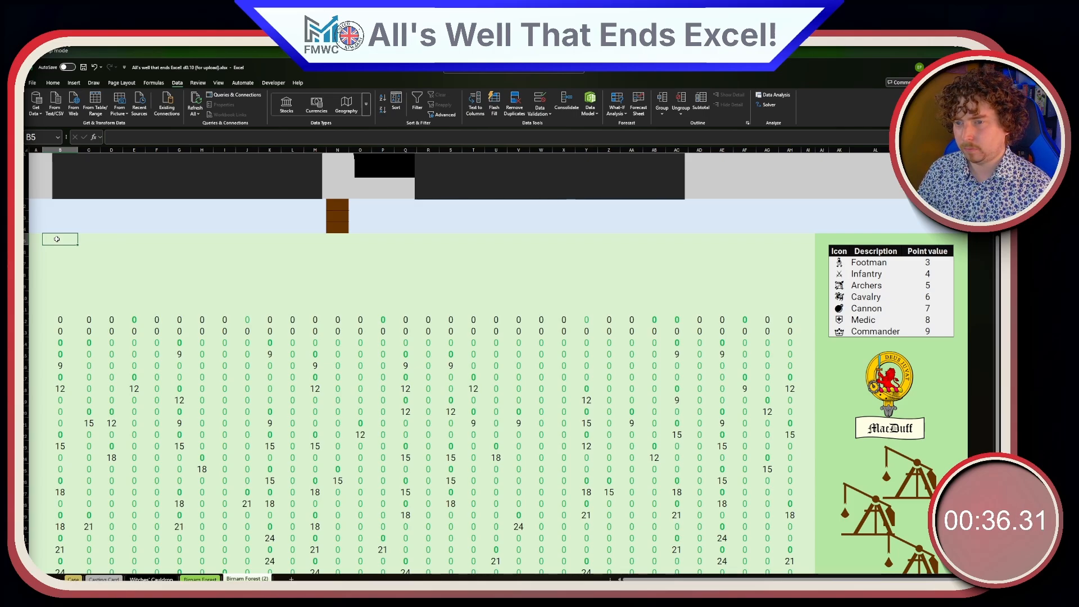
{"action": "type", "text": "="}
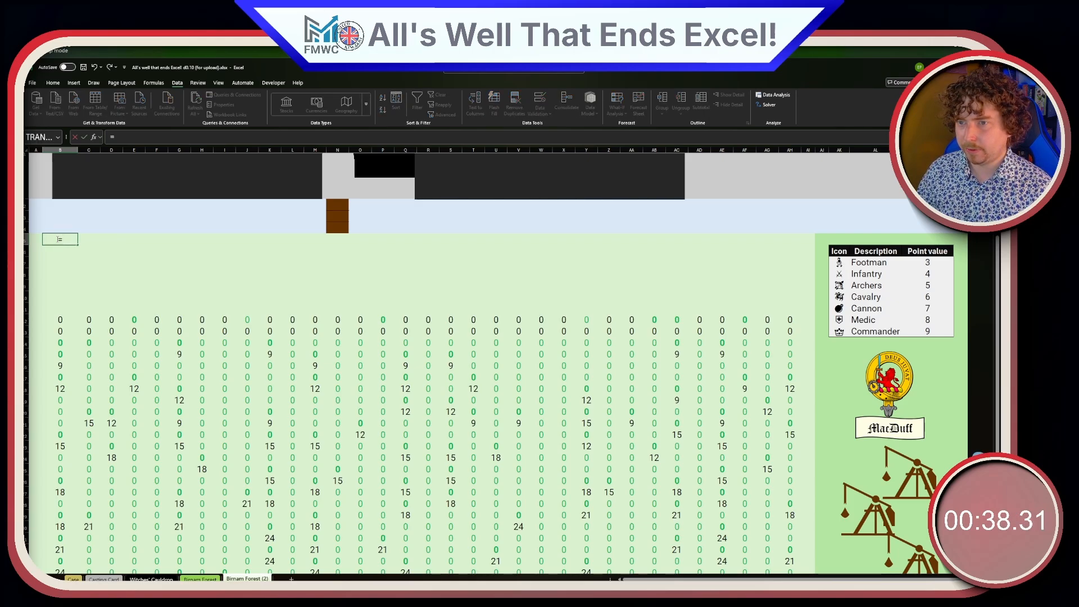
{"action": "type", "text": "IF("}
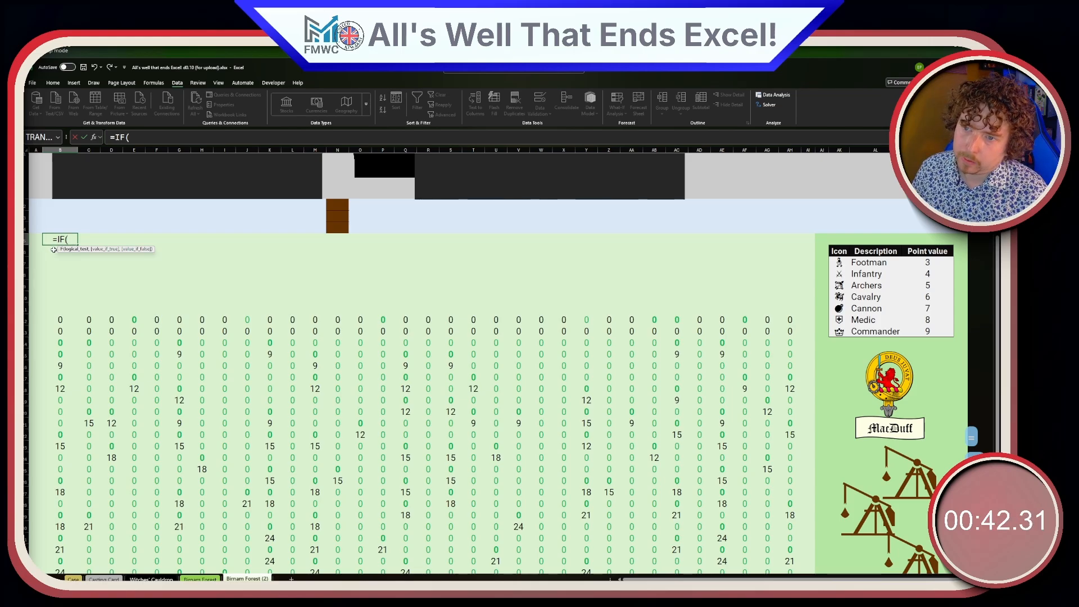
- Enter the formula =IF(ROW(B6)-B6=0,"X","") in cell B5
{"action": "left_click_drag", "start_coordinate": [53, 250], "coordinate": [60, 515]}
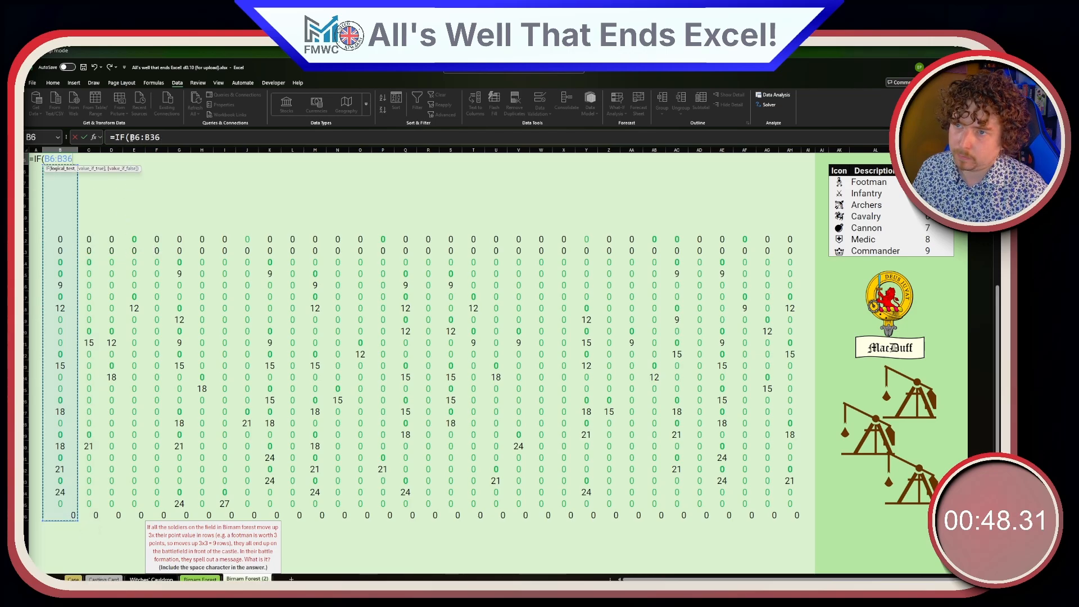
{"action": "key", "text": "Escape"}
{"action": "left_click", "coordinate": [131, 137]}
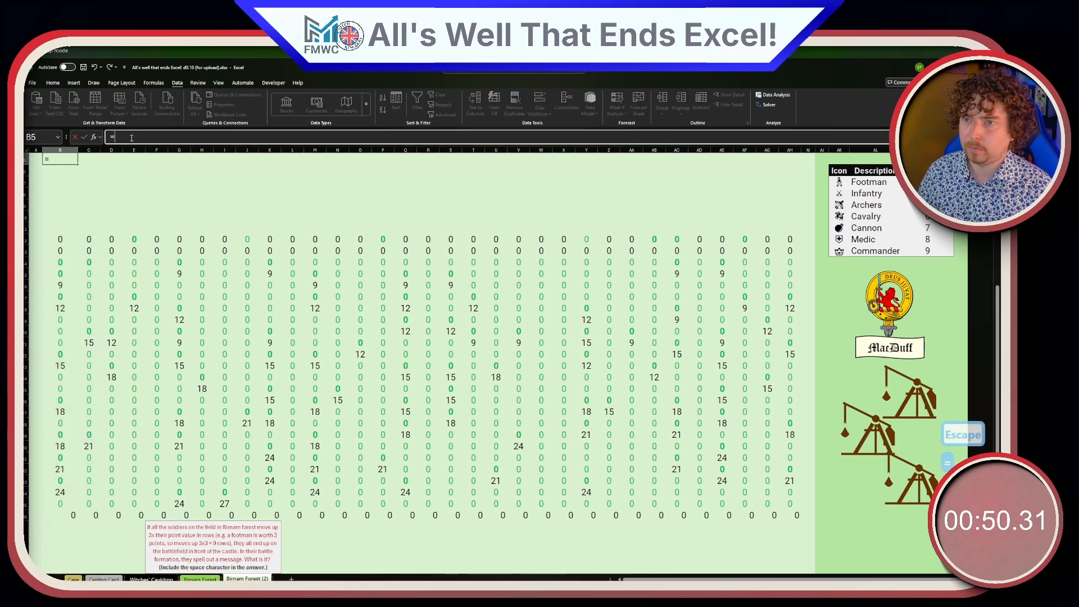
{"action": "type", "text": "=IF(ROW("}
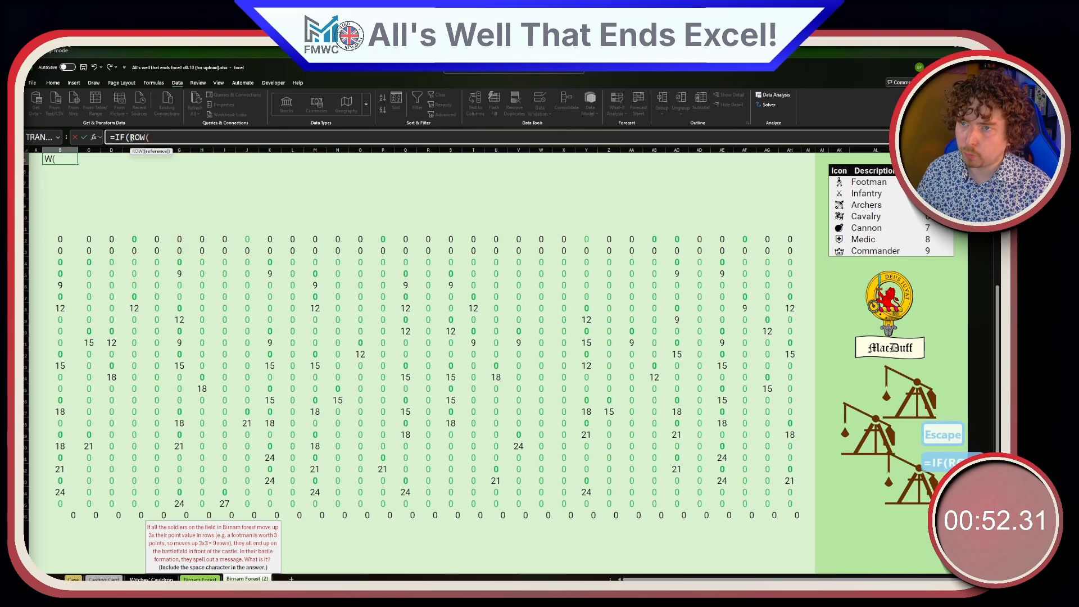
{"action": "left_click", "coordinate": [65, 168]}
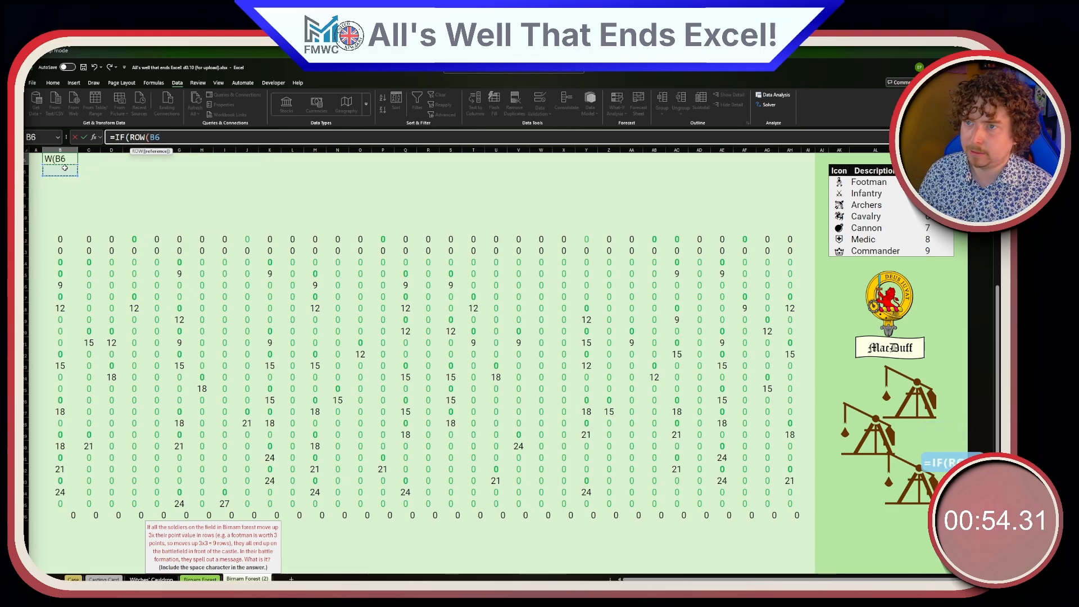
{"action": "type", "text": ")-"}
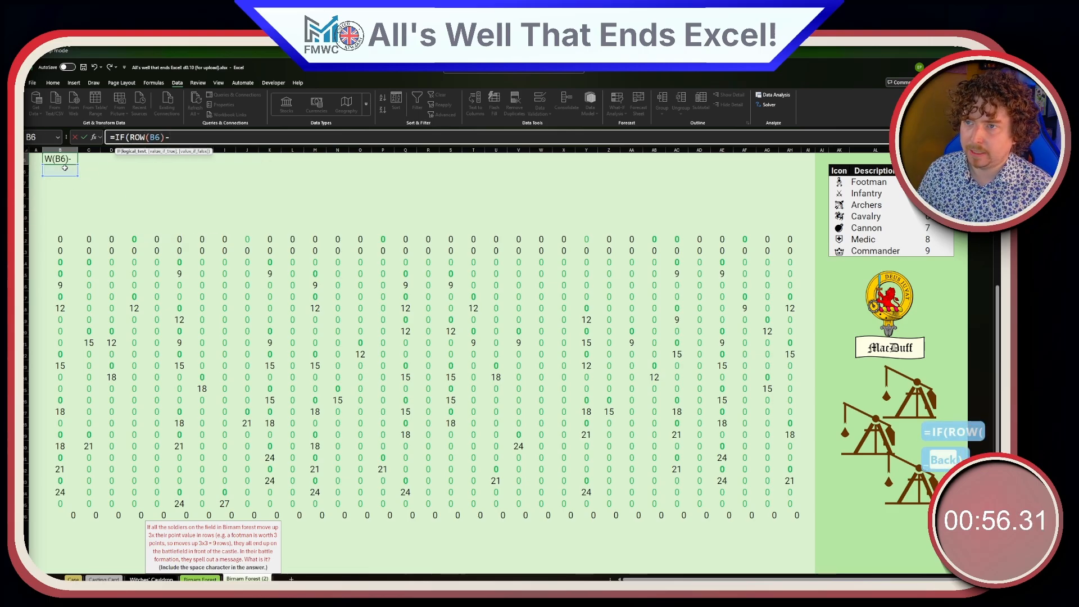
{"action": "left_click", "coordinate": [65, 168]}
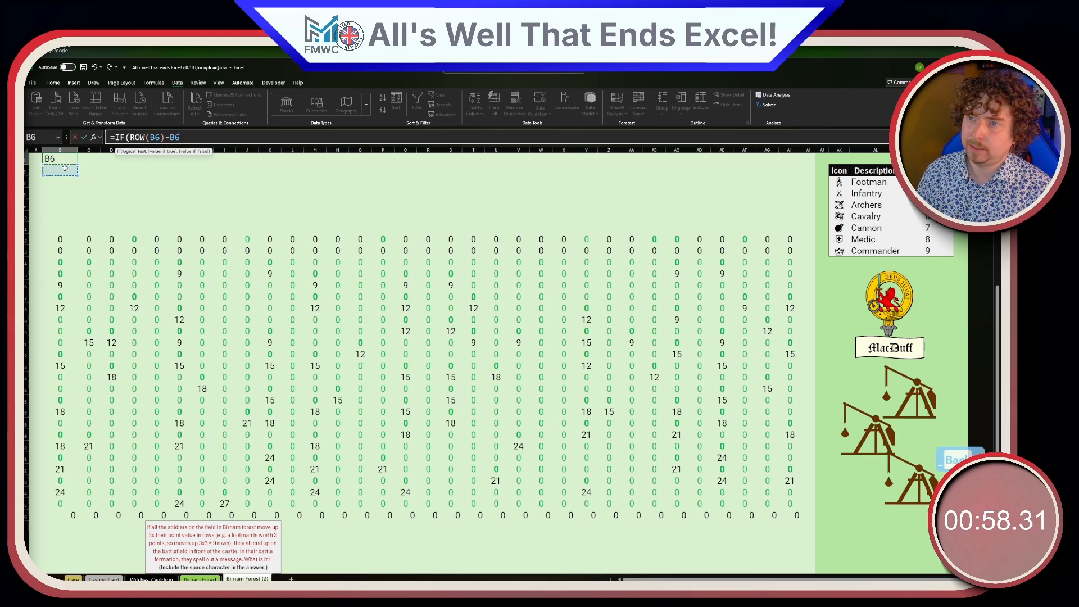
{"action": "type", "text": "=0,\""}
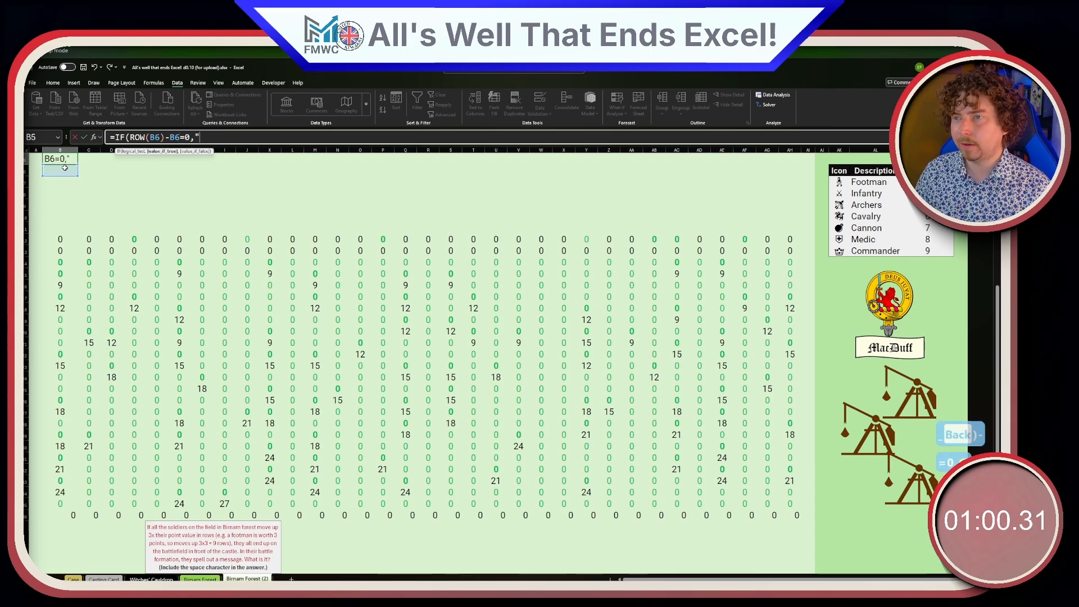
{"action": "type", "text": "X\",\"\")"}
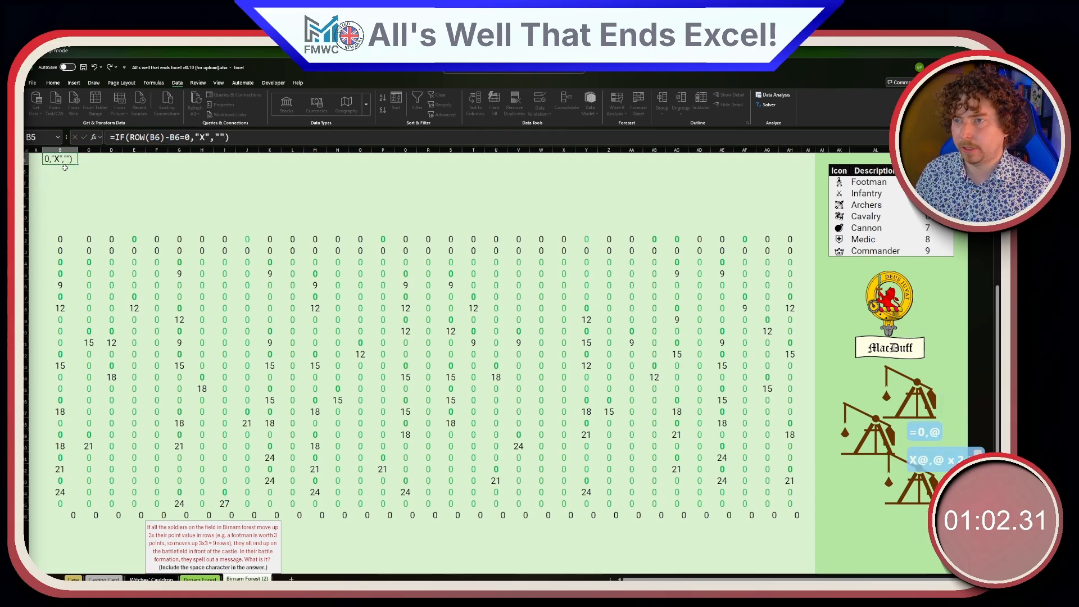
{"action": "key", "text": "ctrl+Return"}
{"action": "scroll", "coordinate": [64, 167], "scroll_direction": "up", "scroll_amount": 2}
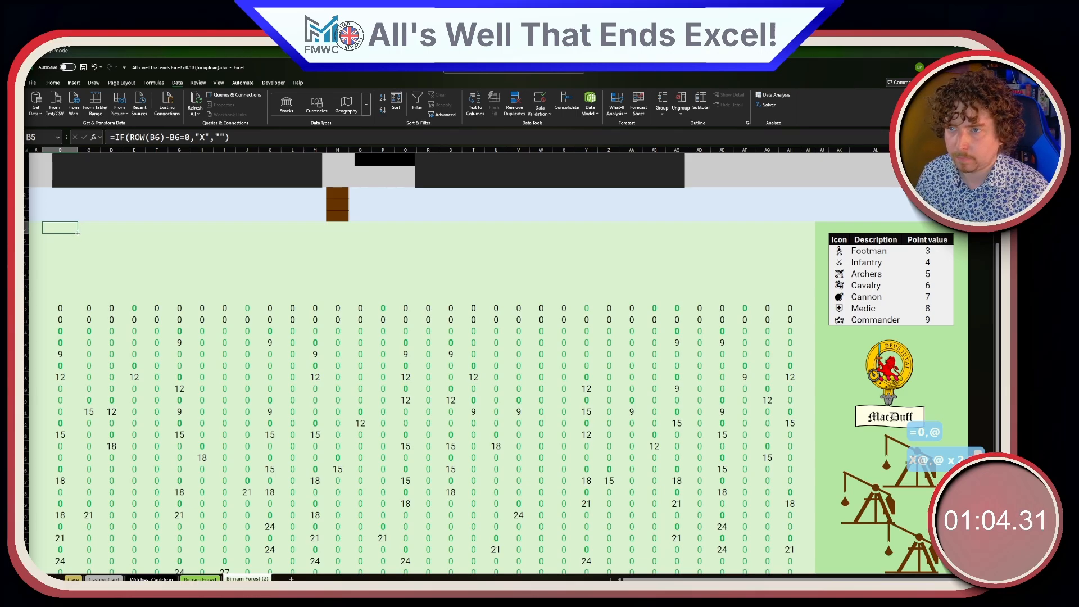
- Expand both B6 references in the B5 formula to the range B6:B36
{"action": "left_click", "coordinate": [160, 138]}
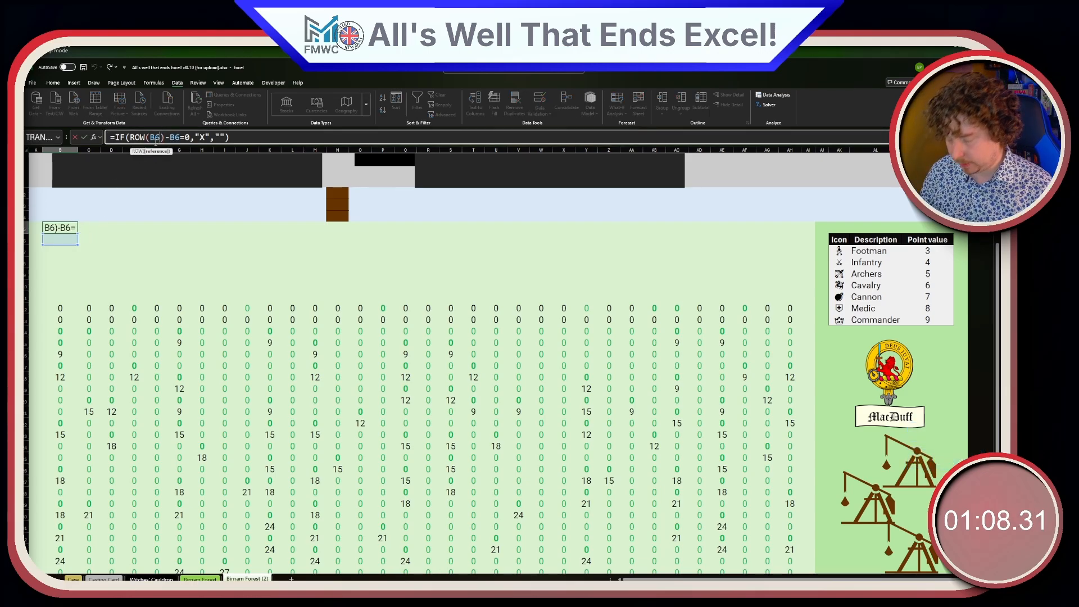
{"action": "type", "text": ":"}
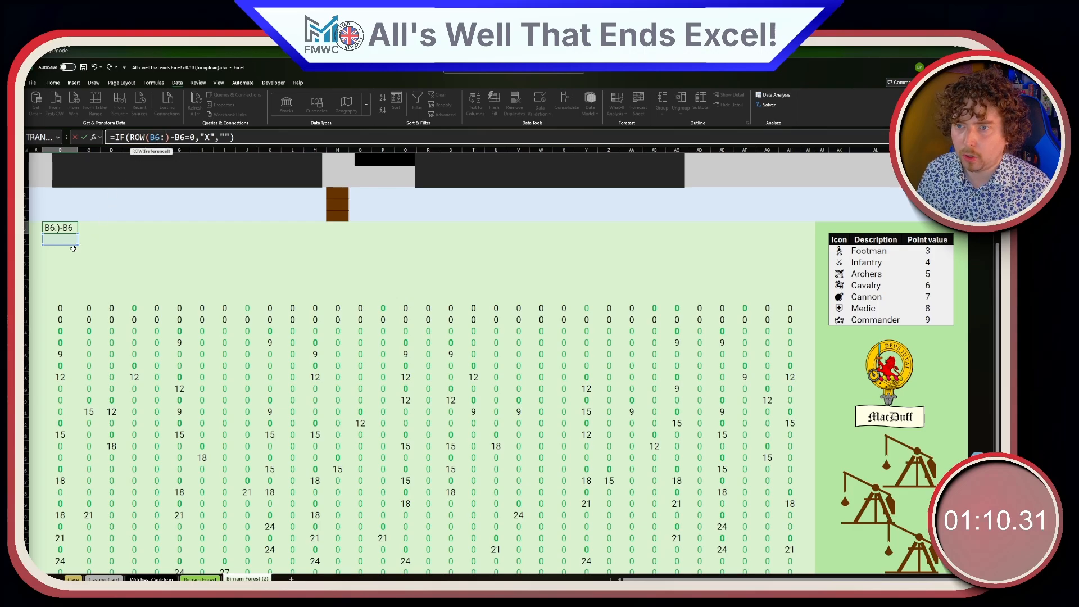
{"action": "left_click_drag", "start_coordinate": [60, 239], "coordinate": [62, 515]}
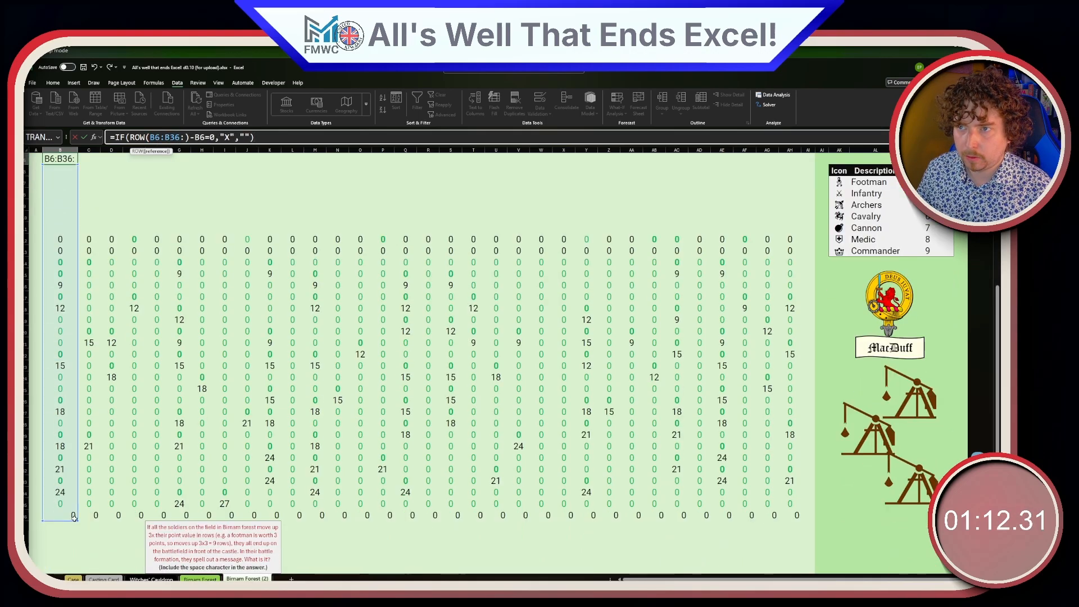
{"action": "left_click_drag", "start_coordinate": [178, 137], "coordinate": [149, 137]}
{"action": "key", "text": "ctrl+c"}
{"action": "left_click", "coordinate": [182, 137]}
{"action": "key", "text": "ctrl+v"}
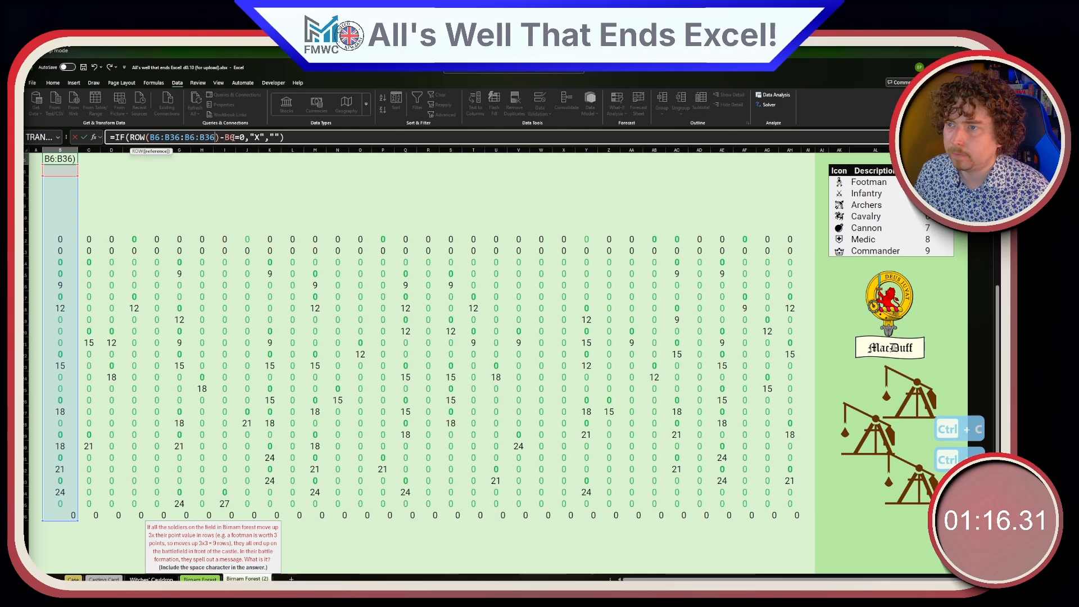
{"action": "double_click", "coordinate": [230, 137]}
{"action": "key", "text": "ctrl+v"}
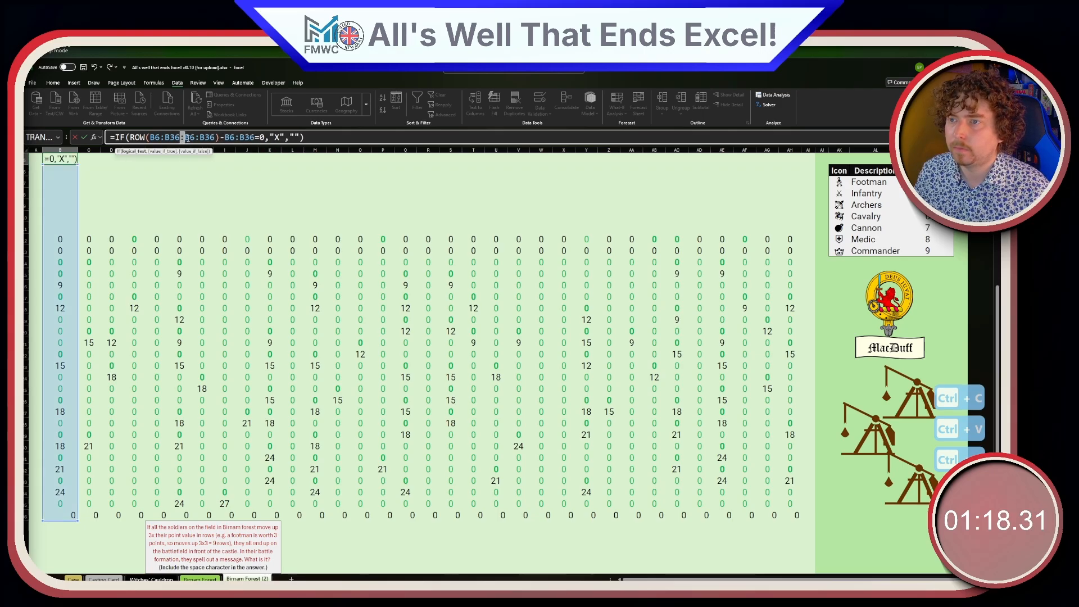
{"action": "left_click_drag", "start_coordinate": [218, 138], "coordinate": [180, 137]}
{"action": "key", "text": "BackSpace"}
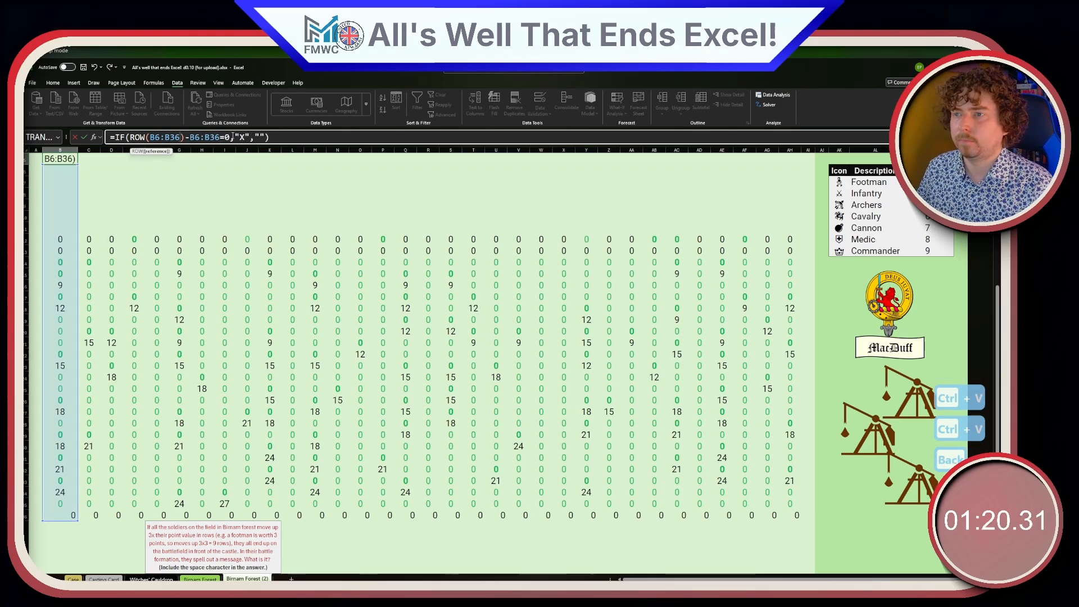
- Subtract ROW() from the left side of the B5 formula's zero test, after the second B6:B36 range
{"action": "scroll", "coordinate": [217, 175], "scroll_direction": "up", "scroll_amount": 3}
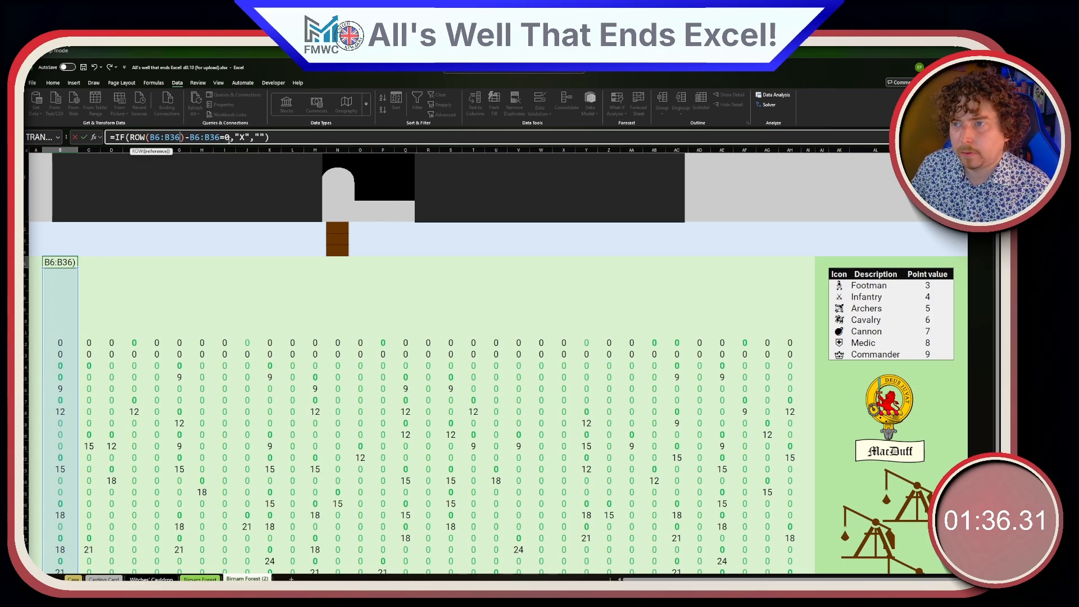
{"action": "left_click", "coordinate": [227, 138]}
{"action": "scroll", "coordinate": [169, 238], "scroll_direction": "up", "scroll_amount": 1}
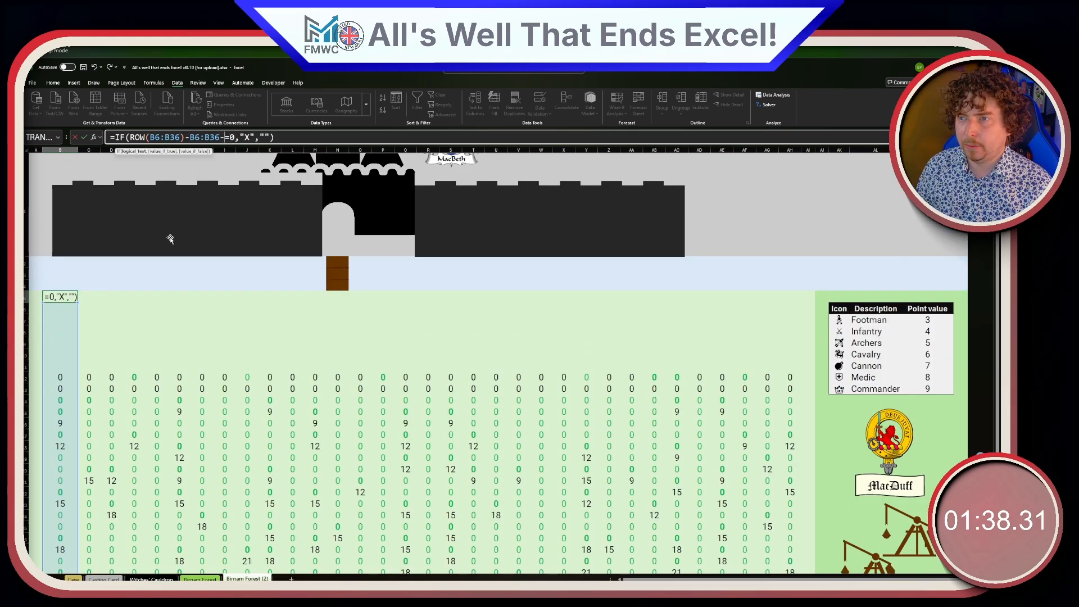
{"action": "type", "text": "-ROW()"}
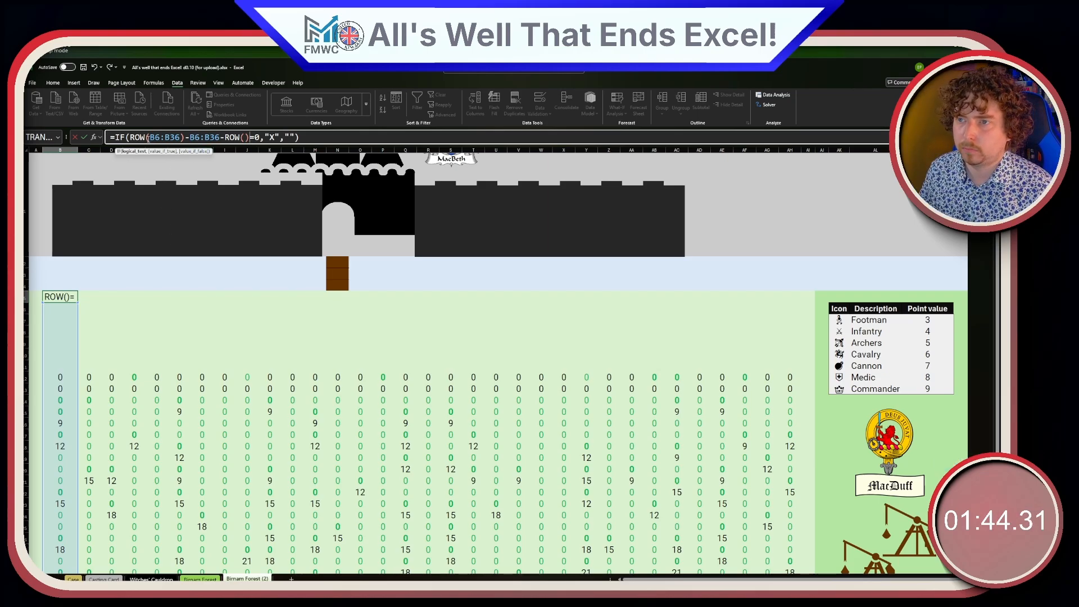
- Wrap the whole logical test, including =0, in MAX so B5 reads =IF(MAX(ROW(B6:B36)-B6:B36-ROW()=0),"X","")
{"action": "left_click", "coordinate": [135, 136]}
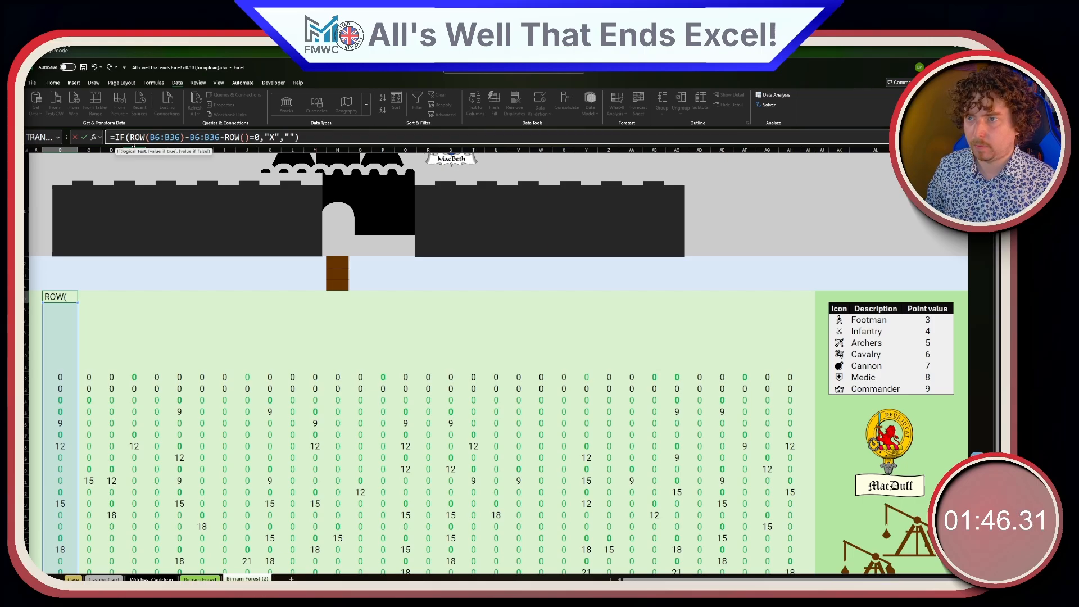
{"action": "type", "text": "MXA"}
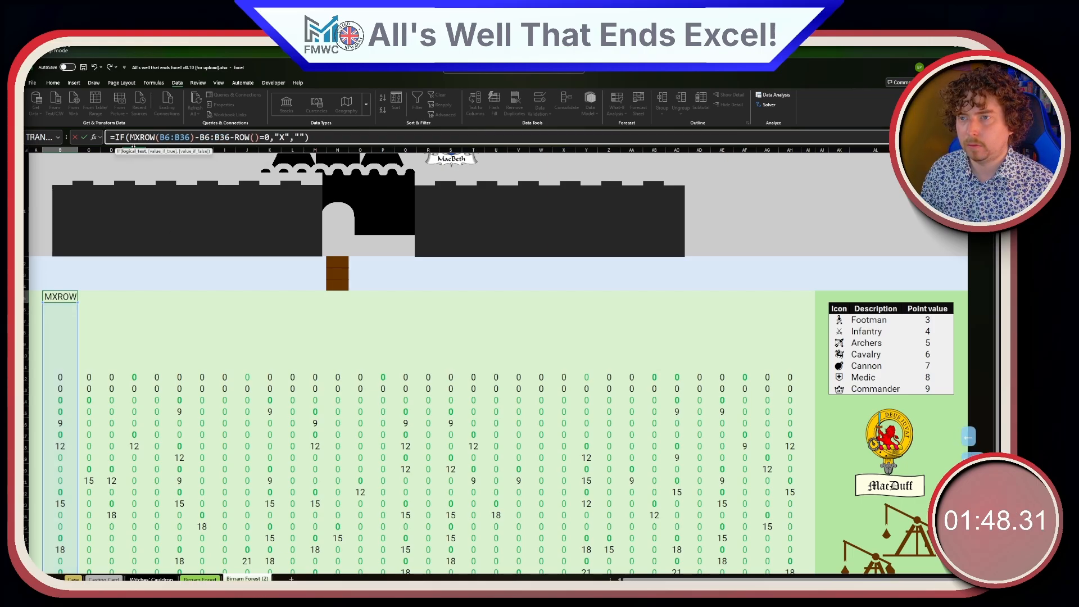
{"action": "key", "text": "BackSpace"}
{"action": "key", "text": "BackSpace"}
{"action": "type", "text": "AX("}
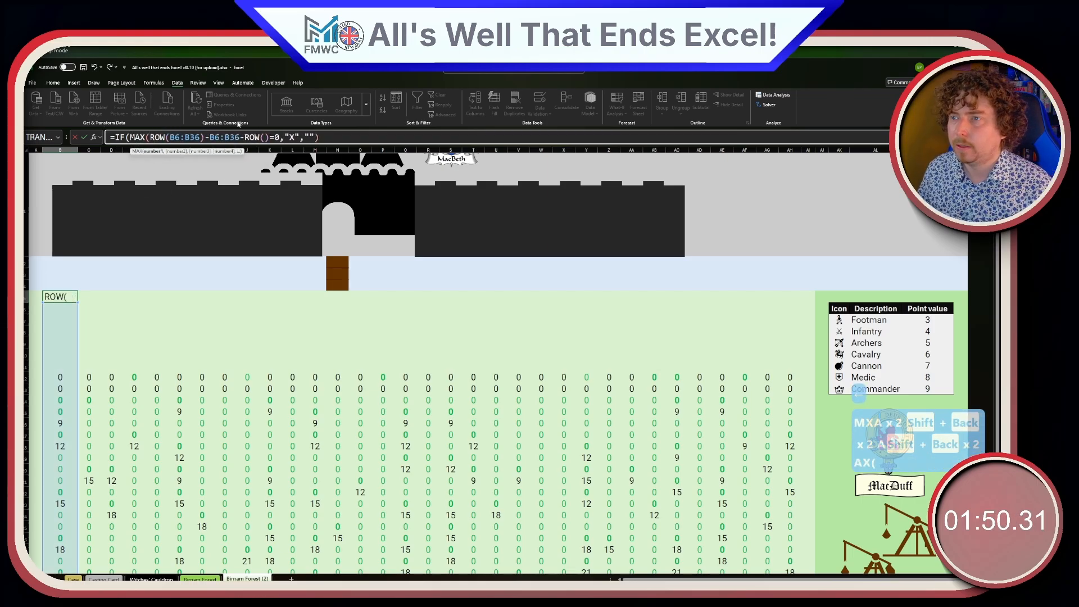
{"action": "left_click", "coordinate": [278, 139]}
{"action": "type", "text": ")"}
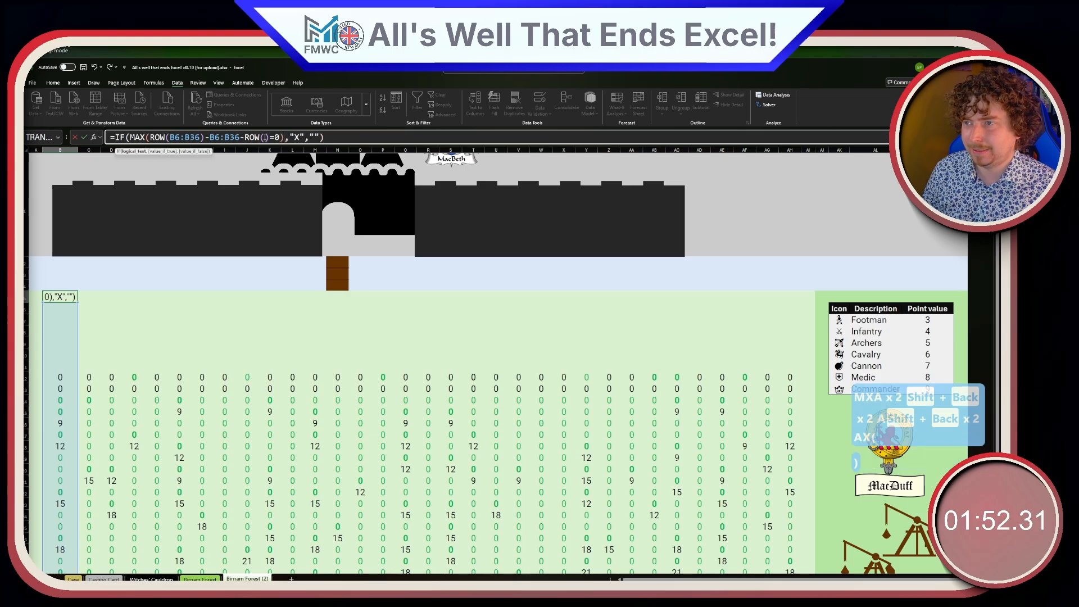
{"action": "key", "text": "Return"}
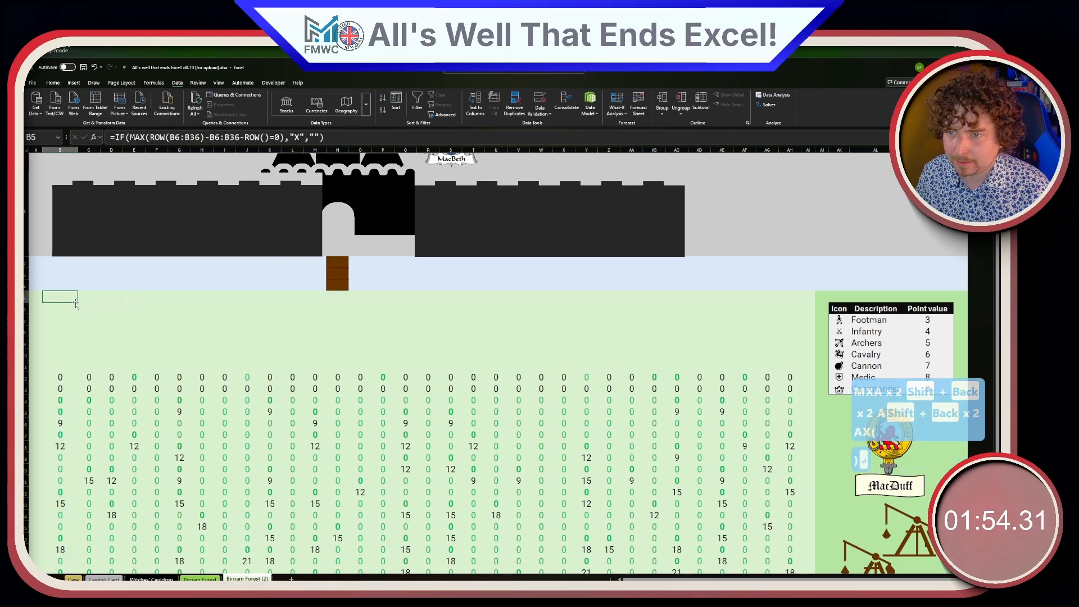
- Try to fill the B5 formula down column B to B10, and undo the fill
{"action": "left_click_drag", "start_coordinate": [77, 302], "coordinate": [78, 359]}
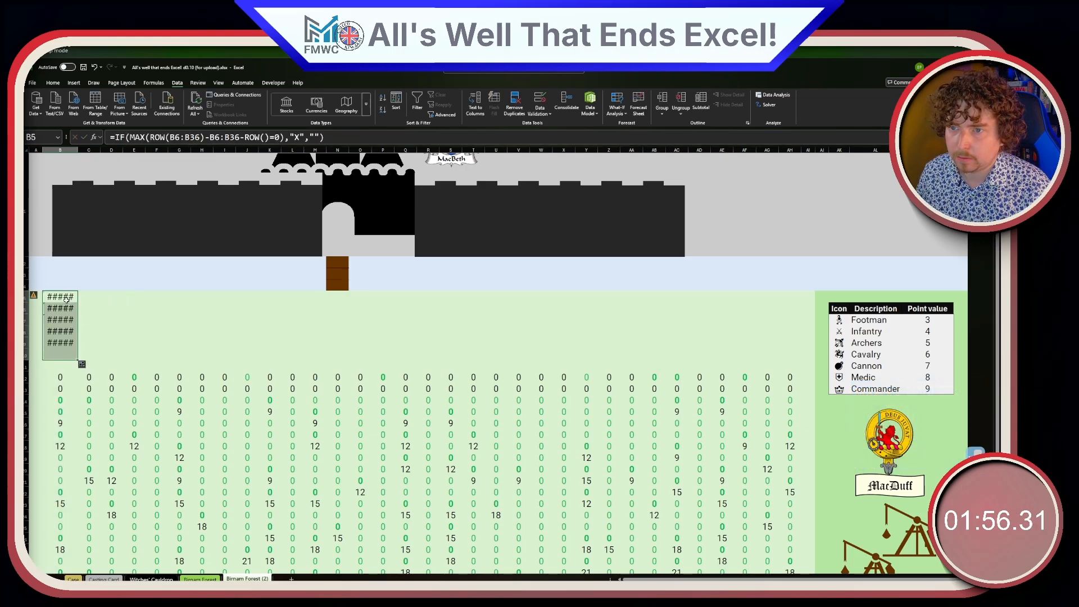
{"action": "left_click", "coordinate": [65, 308]}
{"action": "key", "text": "ctrl+z"}
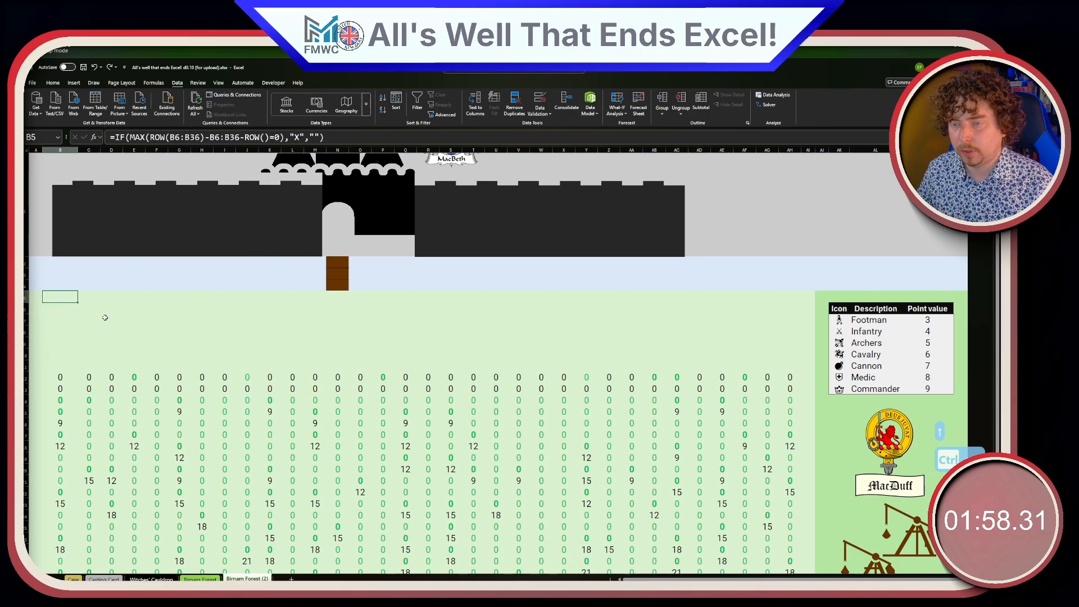
{"action": "left_click", "coordinate": [158, 136]}
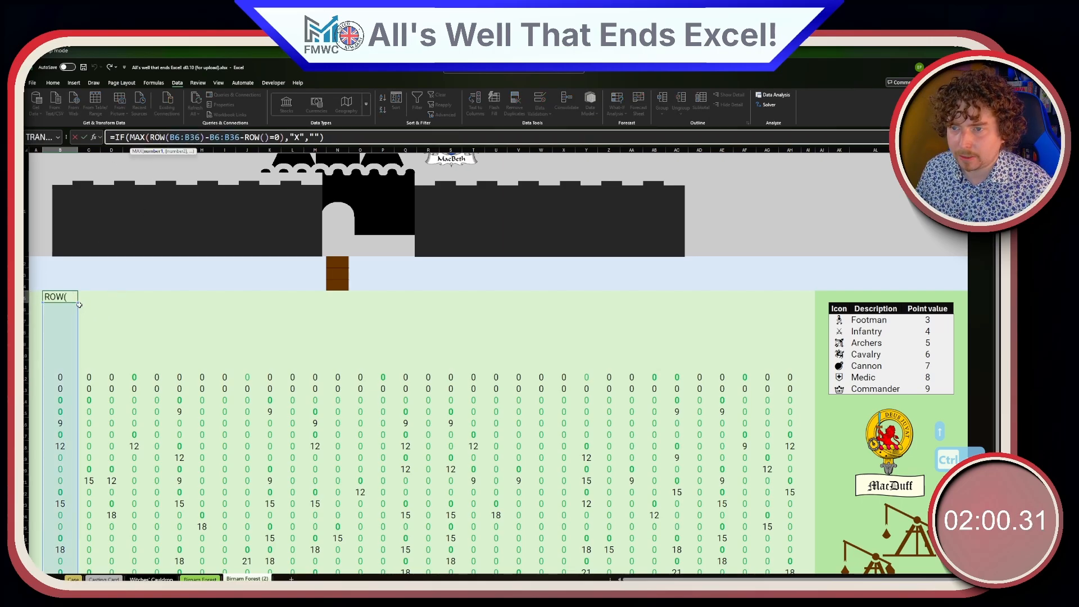
{"action": "left_click_drag", "start_coordinate": [78, 302], "coordinate": [77, 356]}
{"action": "key", "text": "ctrl+z"}
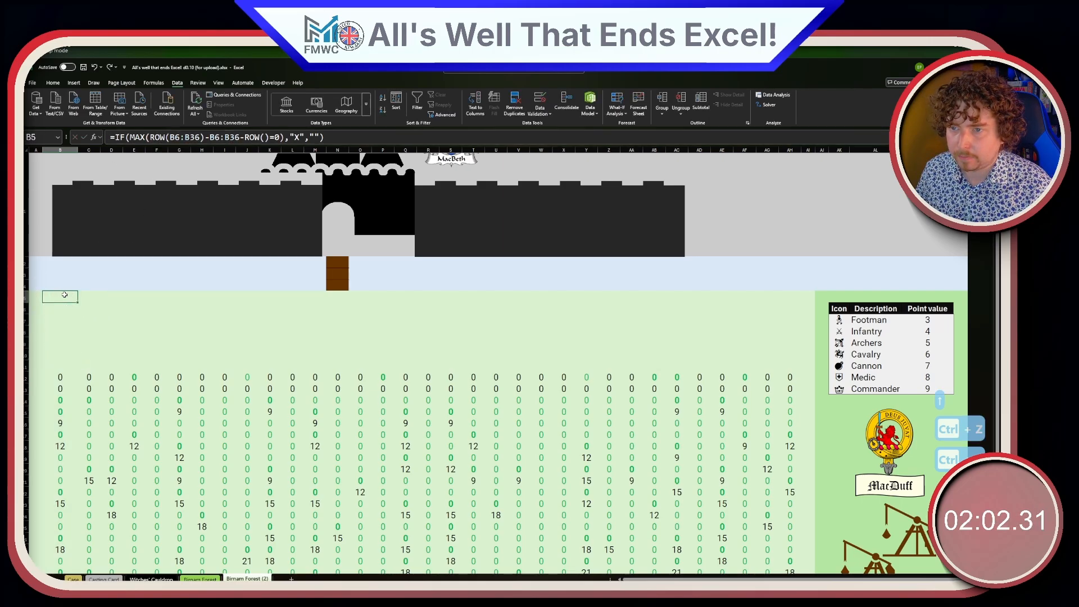
- Change both ranges in the B5 formula to B12:B36 and fill the formula down to B11
{"action": "left_click", "coordinate": [171, 137]}
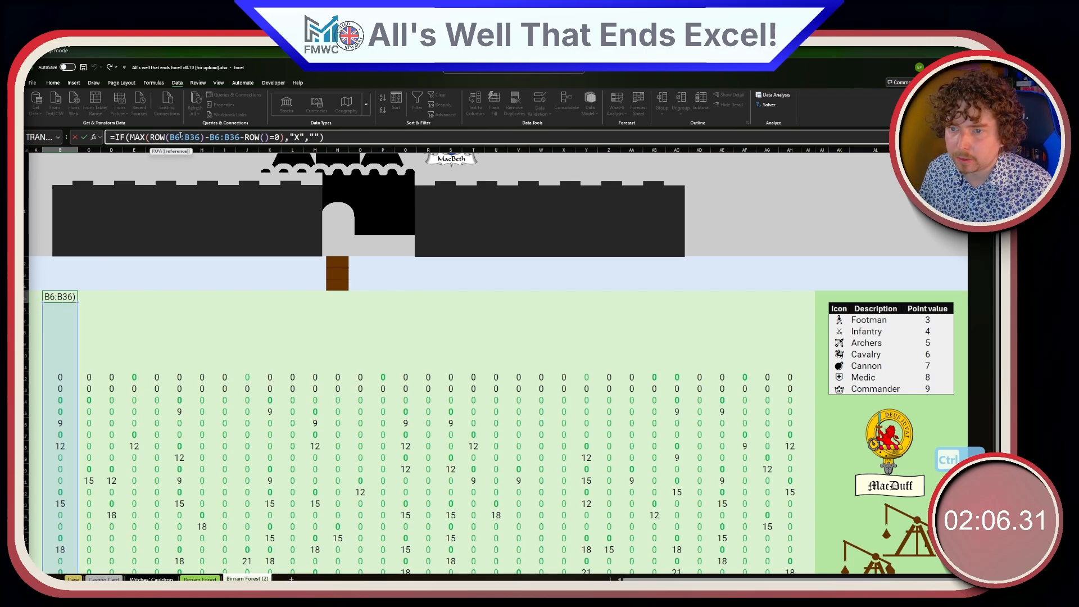
{"action": "key", "text": "BackSpace"}
{"action": "type", "text": "12"}
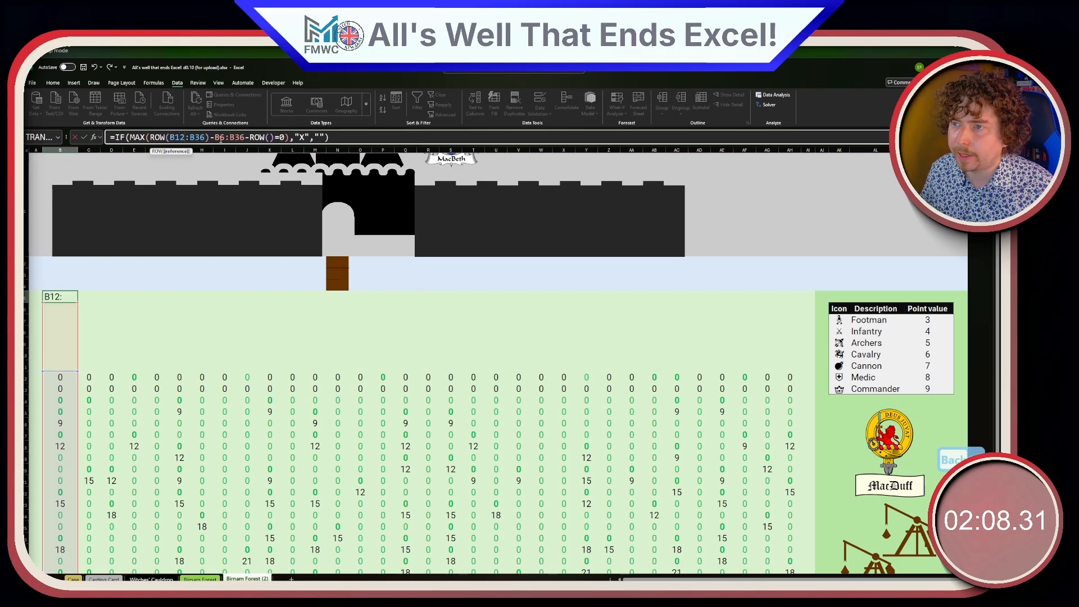
{"action": "left_click", "coordinate": [225, 137]}
{"action": "key", "text": "BackSpace"}
{"action": "type", "text": "12"}
{"action": "key", "text": "Return"}
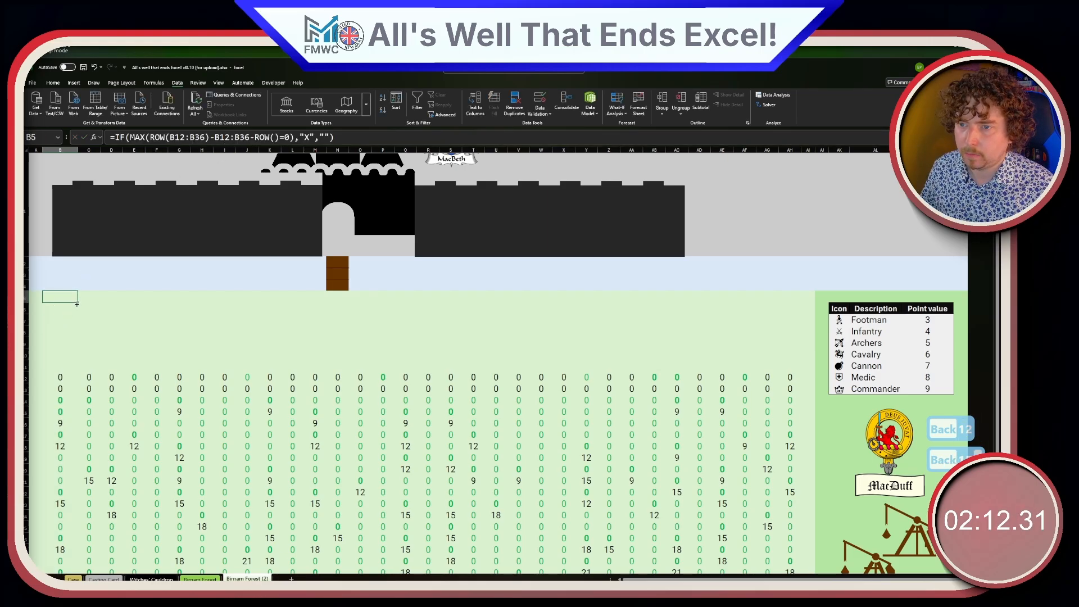
{"action": "left_click_drag", "start_coordinate": [76, 304], "coordinate": [77, 371]}
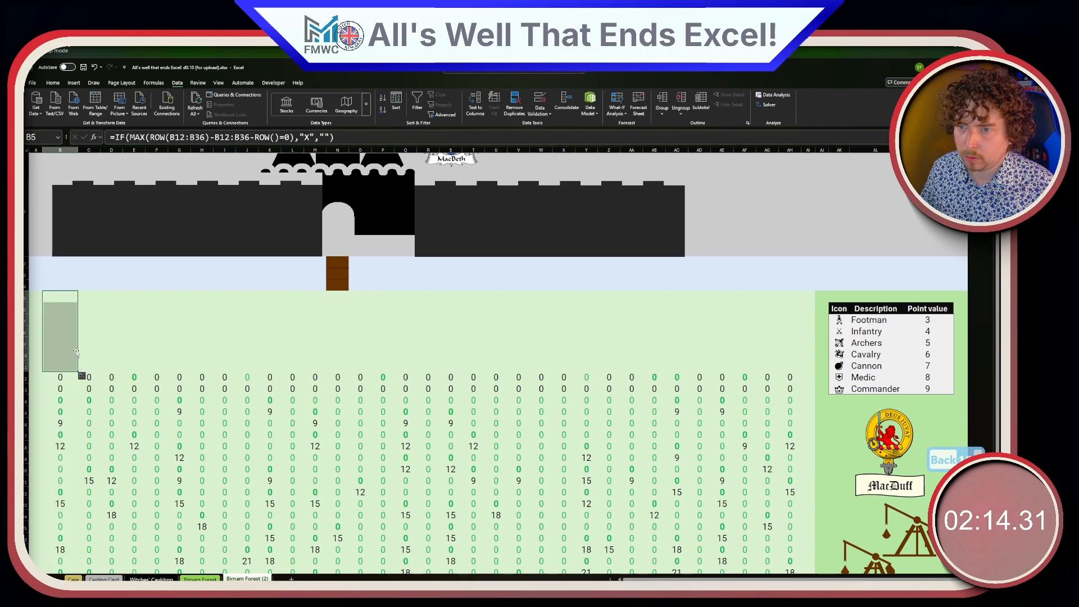
- Examine how the range references shift in the formulas filled down from B5 and compare them with the move values in column B
{"action": "left_click", "coordinate": [64, 307]}
{"action": "left_click", "coordinate": [59, 409]}
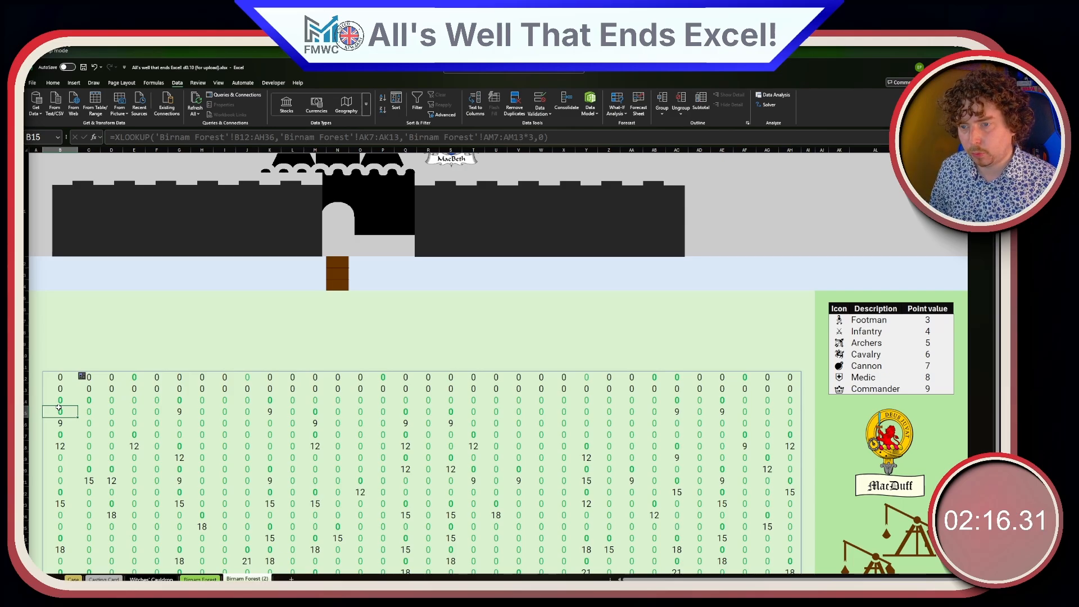
{"action": "key", "text": "Up"}
{"action": "key", "text": "Up"}
{"action": "key", "text": "Up"}
{"action": "key", "text": "Up"}
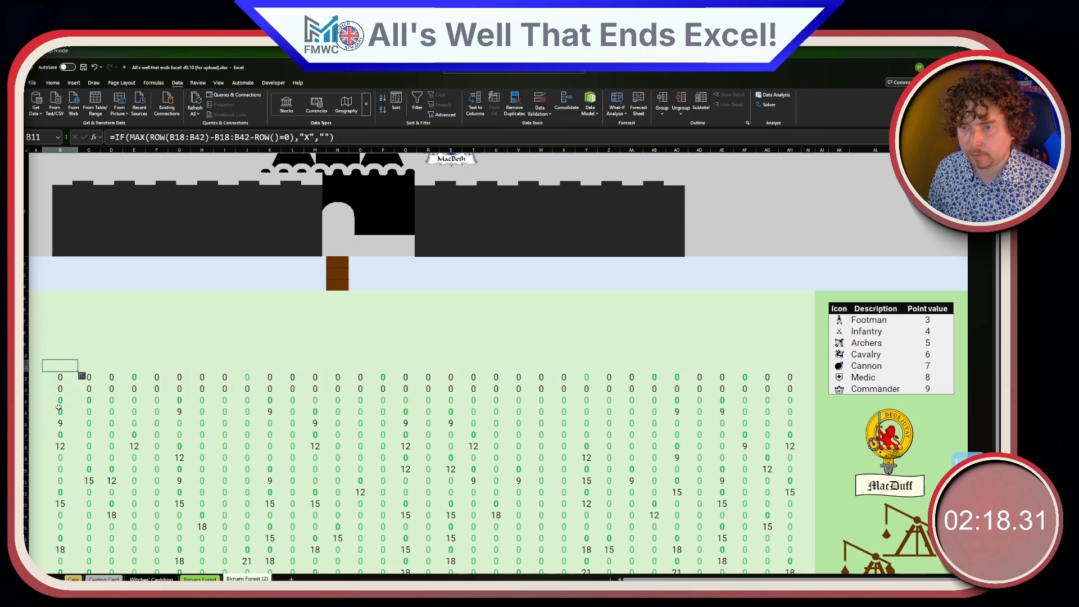
{"action": "key", "text": "Up"}
{"action": "key", "text": "Up"}
{"action": "key", "text": "Up"}
{"action": "key", "text": "Up"}
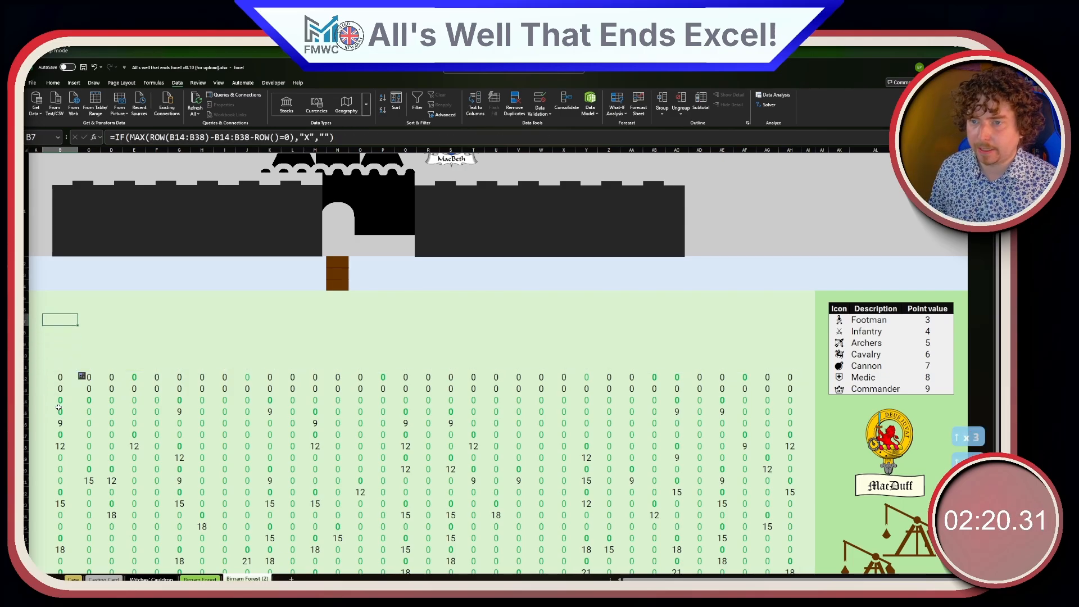
{"action": "left_click", "coordinate": [62, 423]}
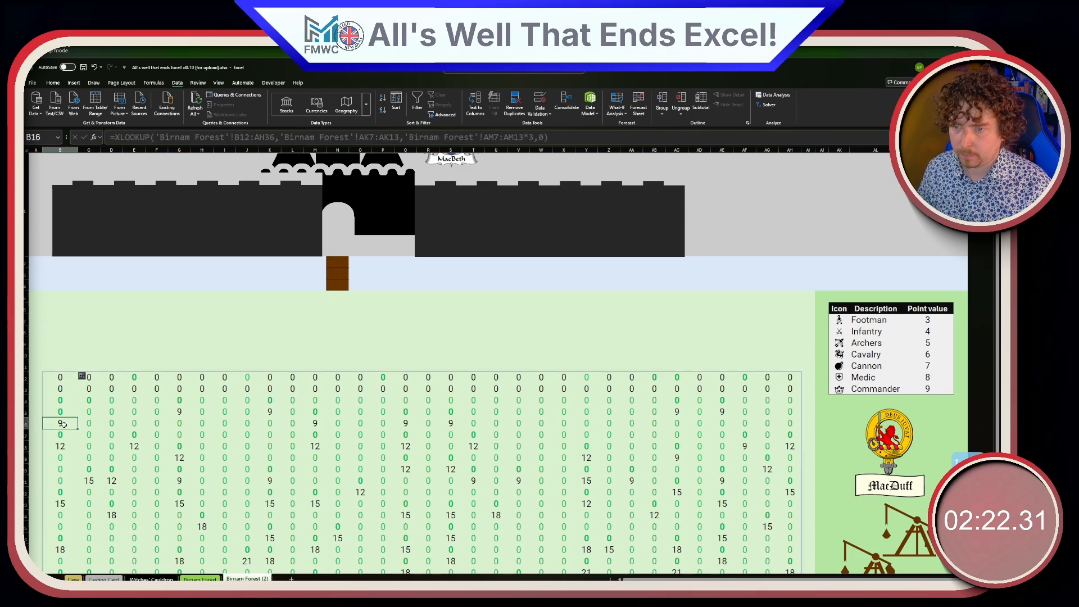
- Enter a single-cell test formula =ROW(B16)-B16-ROW() in B7
{"action": "key", "text": "Up"}
{"action": "key", "text": "Up"}
{"action": "key", "text": "Up"}
{"action": "key", "text": "Up"}
{"action": "key", "text": "Up"}
{"action": "key", "text": "Up"}
{"action": "key", "text": "Up"}
{"action": "key", "text": "Up"}
{"action": "key", "text": "Up"}
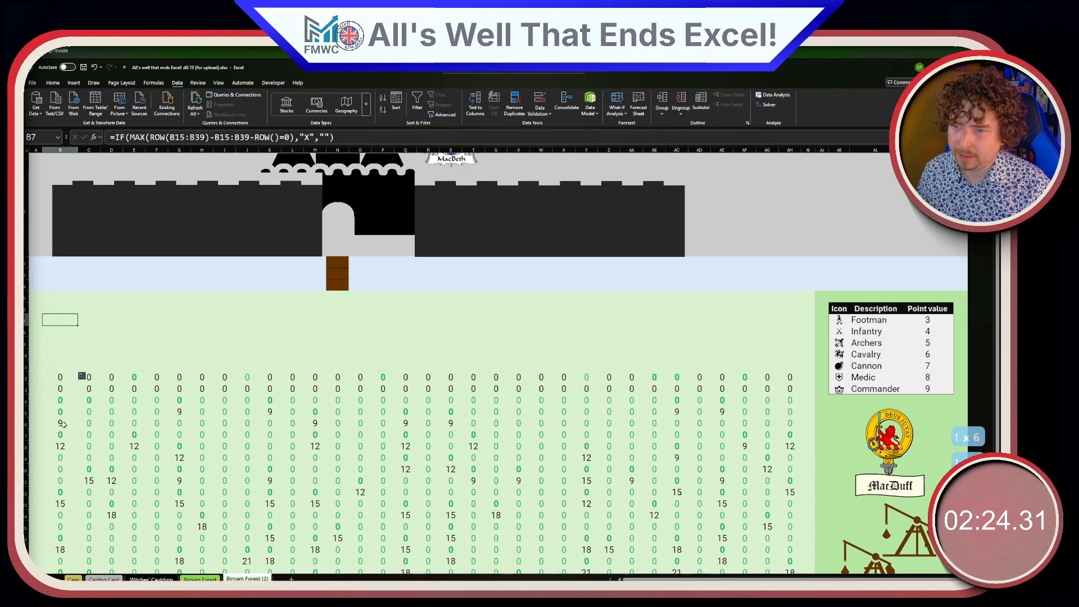
{"action": "type", "text": "="}
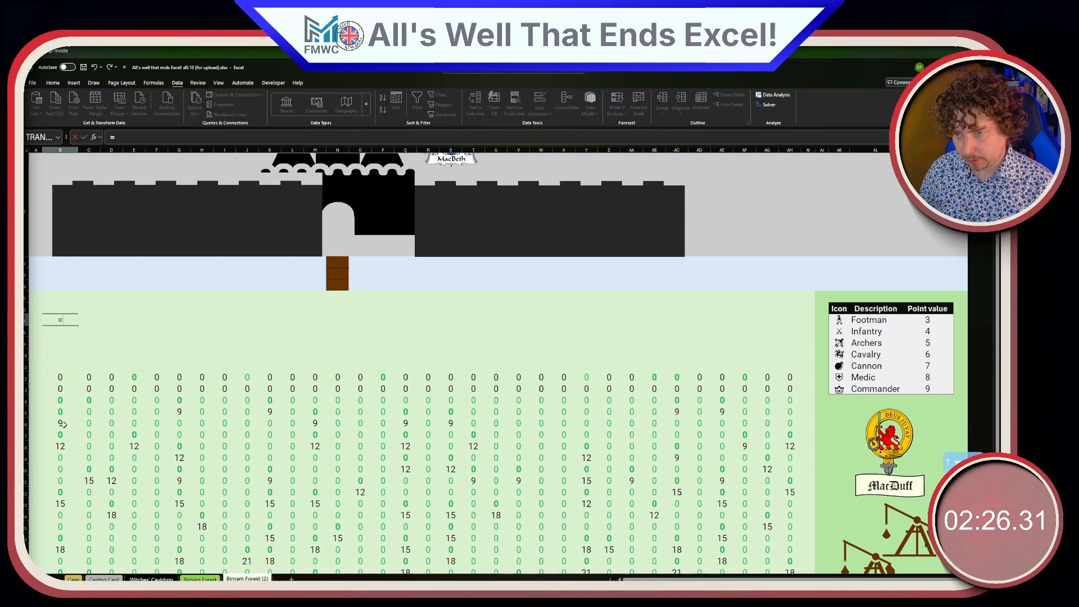
{"action": "type", "text": "IF("}
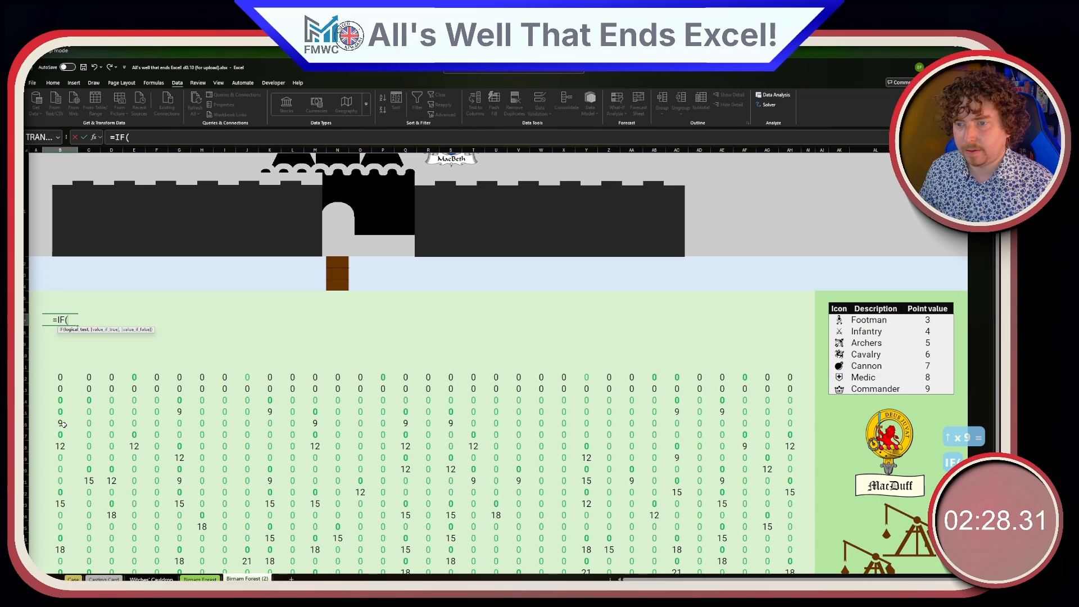
{"action": "key", "text": "BackSpace"}
{"action": "key", "text": "BackSpace"}
{"action": "key", "text": "BackSpace"}
{"action": "type", "text": "ROW"}
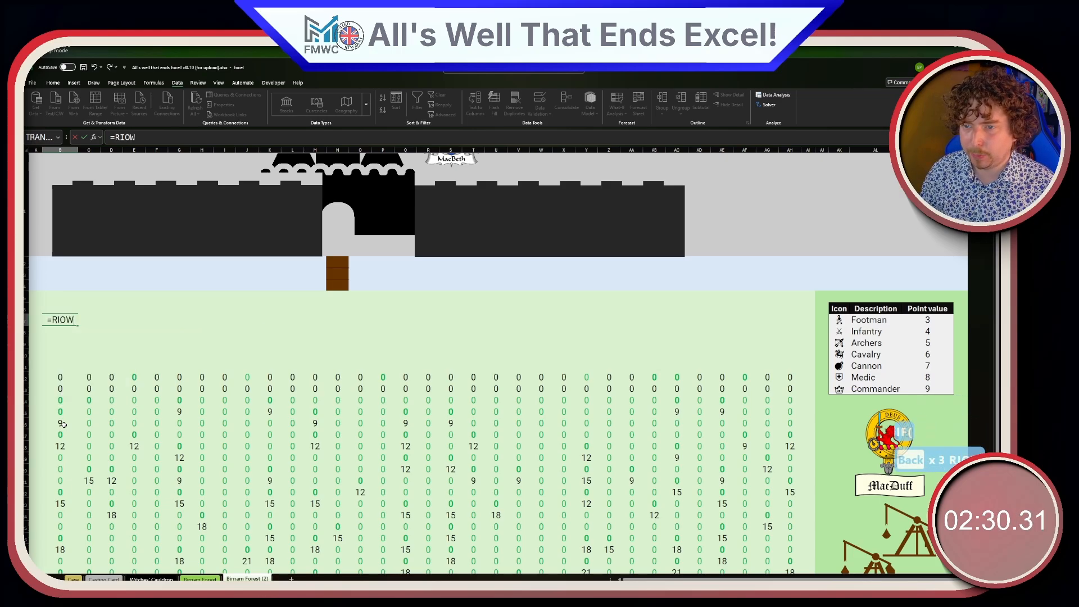
{"action": "type", "text": "("}
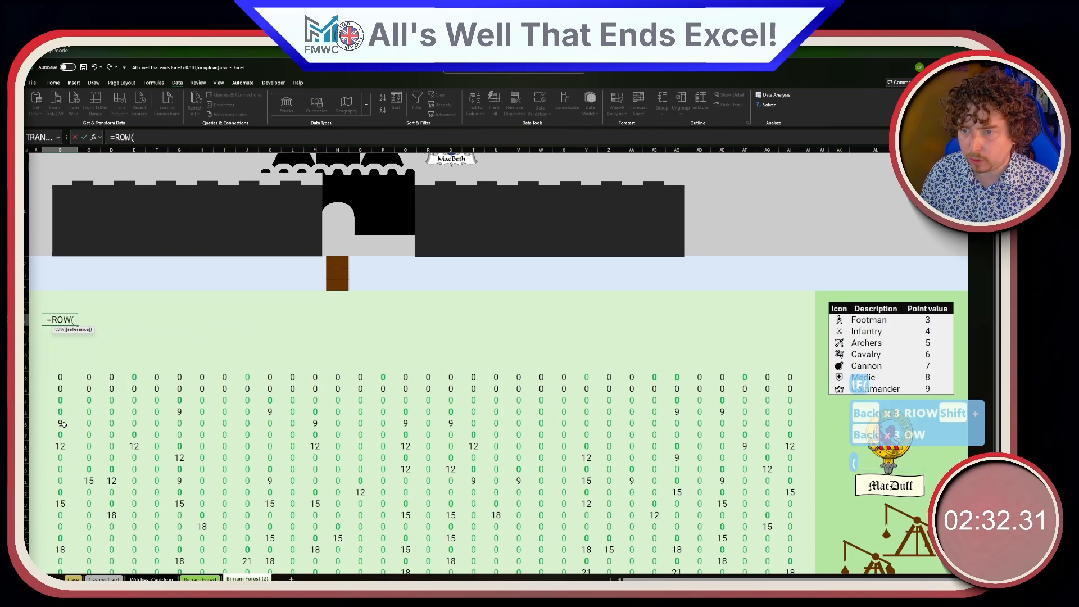
{"action": "left_click", "coordinate": [63, 425]}
{"action": "type", "text": ")-"}
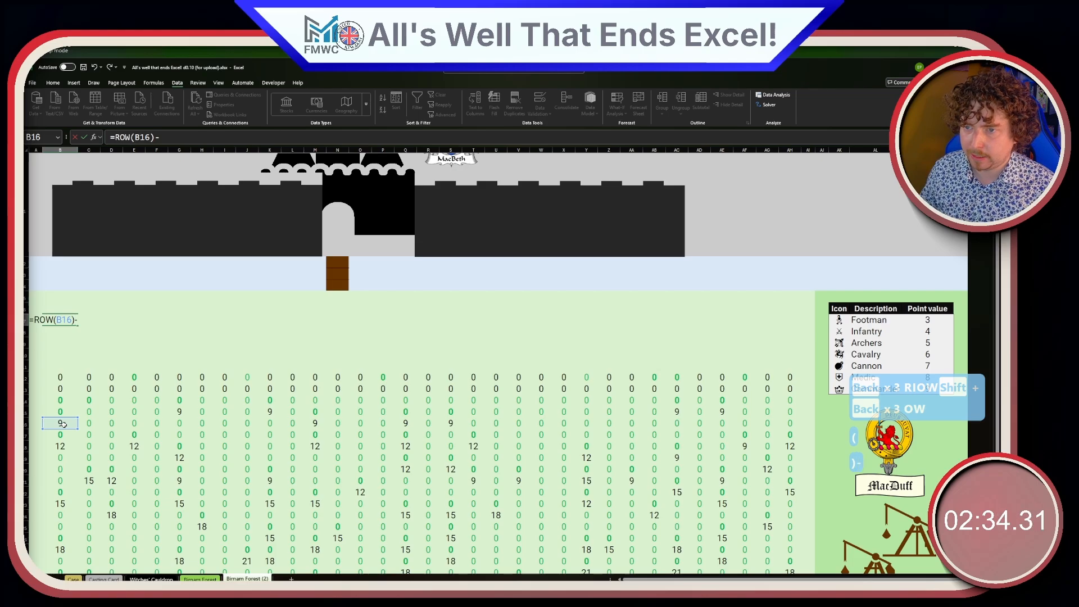
{"action": "left_click", "coordinate": [63, 424]}
{"action": "type", "text": "-ROW()=0),\"X\",\"\")"}
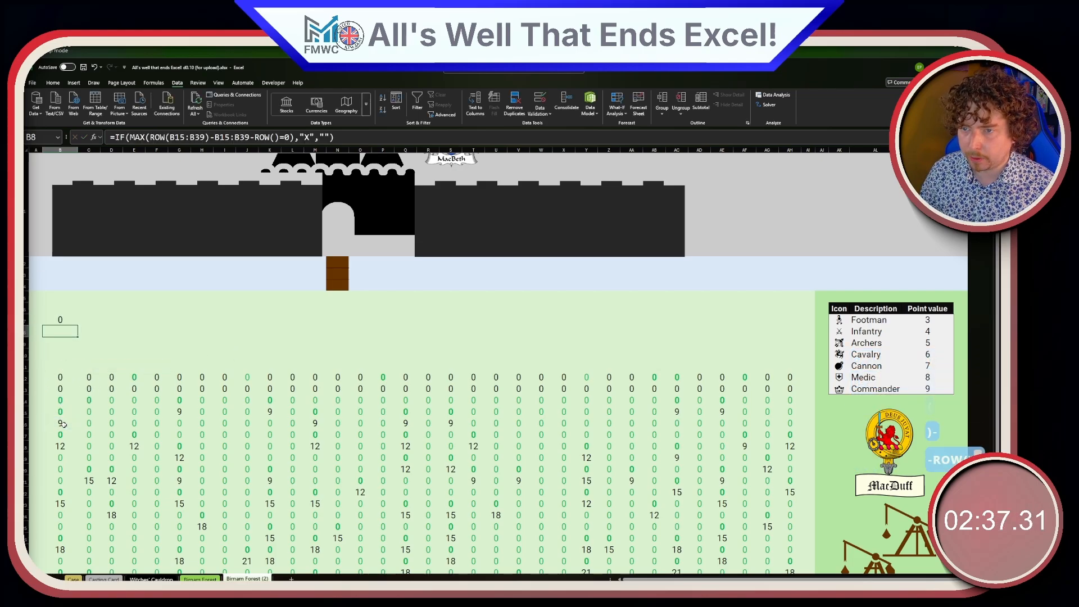
{"action": "key", "text": "ctrl+Return"}
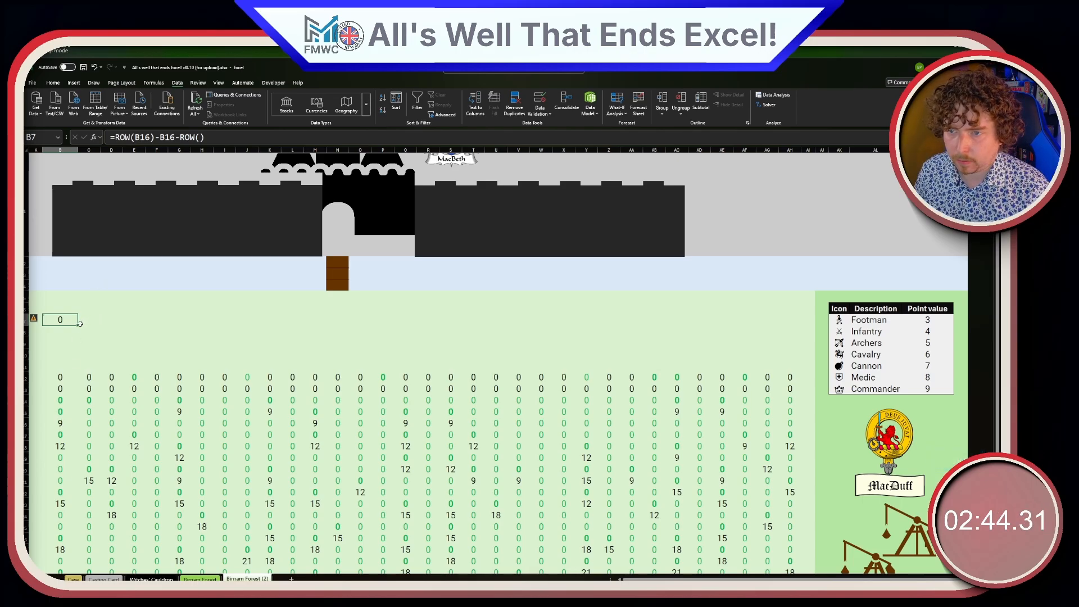
- Fill the B7 test formula down to B8 and check which cell the copied formula refers to
{"action": "left_click_drag", "start_coordinate": [78, 325], "coordinate": [79, 336]}
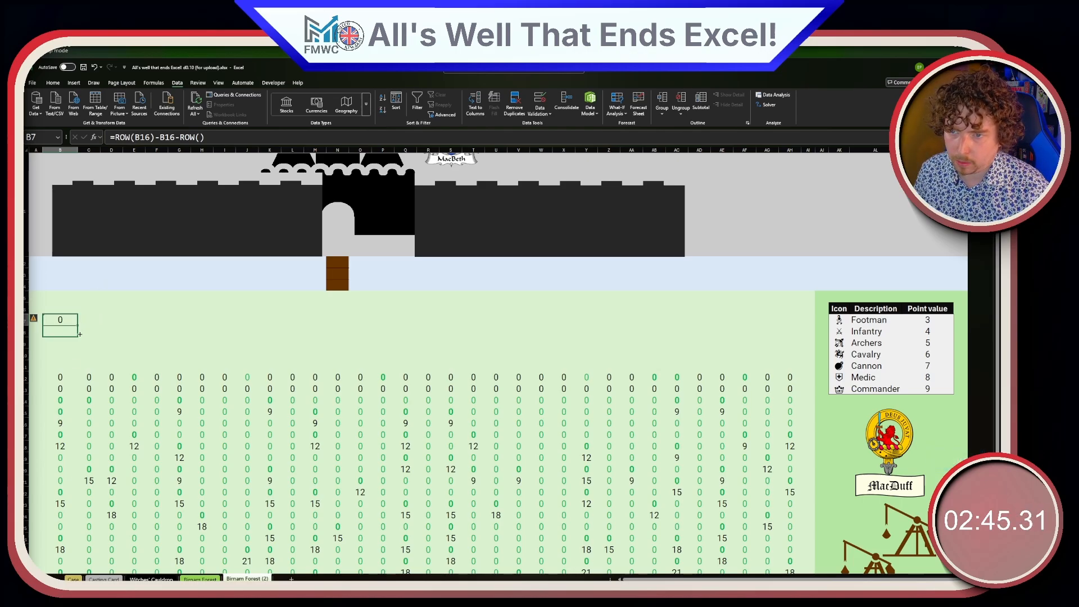
{"action": "left_click", "coordinate": [67, 445]}
{"action": "left_click", "coordinate": [60, 330]}
{"action": "left_click", "coordinate": [172, 137]}
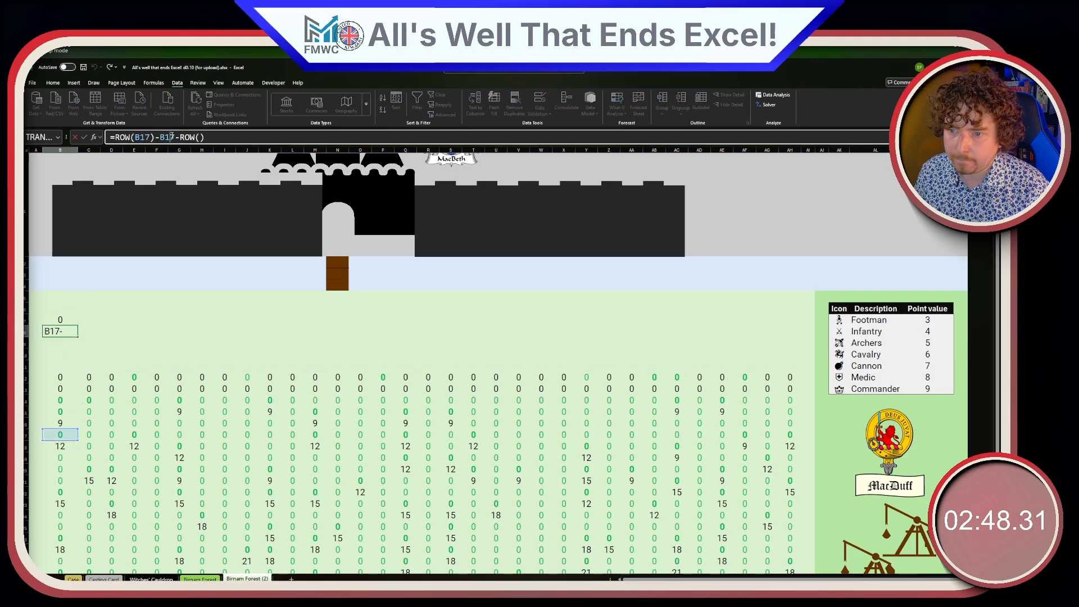
{"action": "key", "text": "Return"}
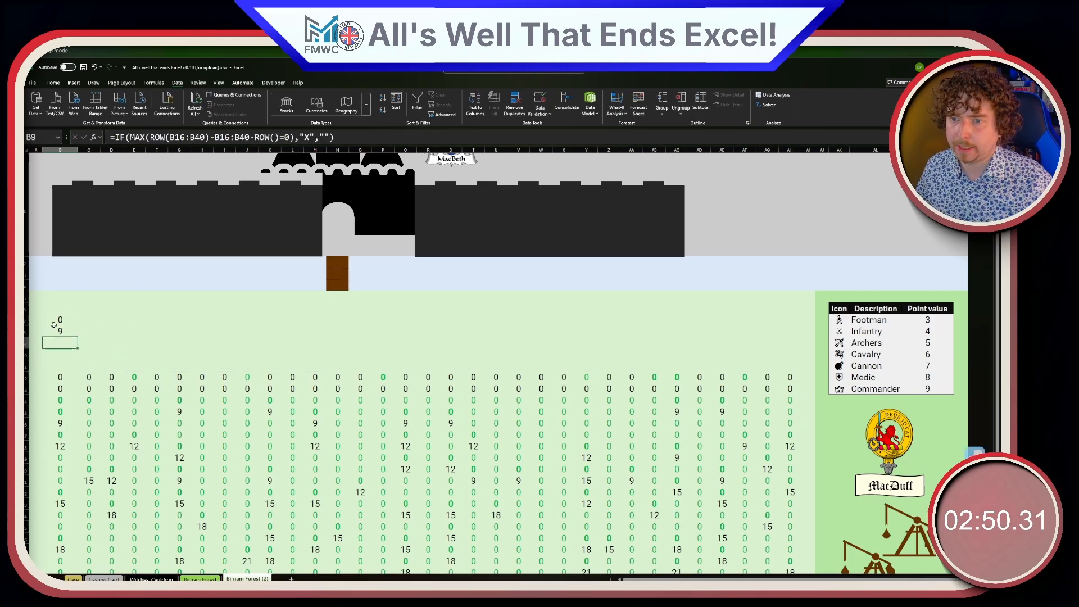
{"action": "left_click", "coordinate": [61, 327]}
{"action": "left_click", "coordinate": [61, 318]}
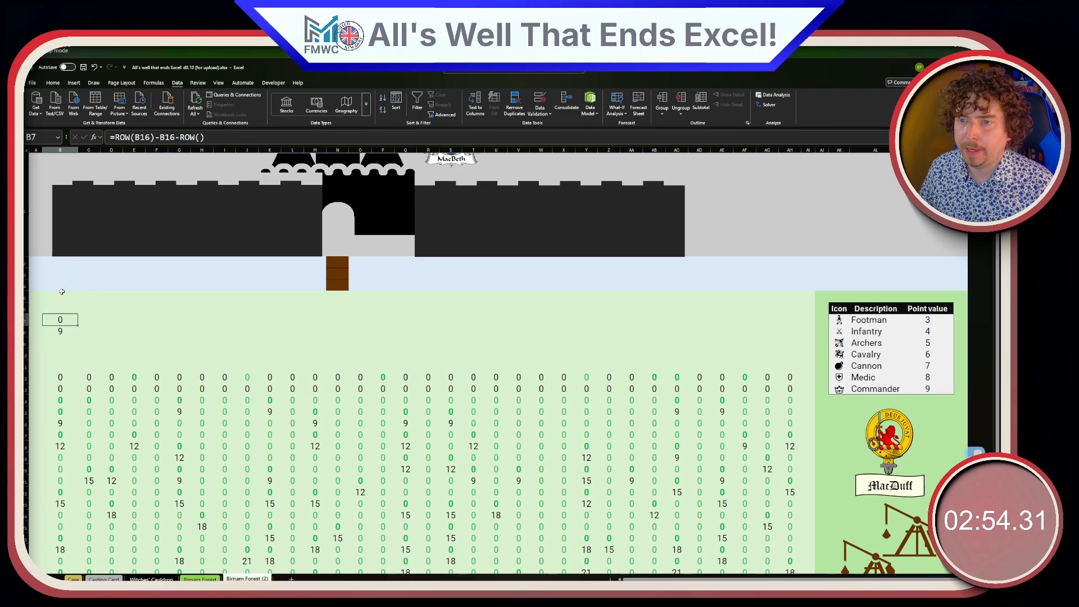
- Replace MAX with MIN in the B5 formula so it reads =IF(MIN(ROW(B12:B36)-B12:B36-ROW()=0),"X","")
{"action": "left_click", "coordinate": [63, 296]}
{"action": "double_click", "coordinate": [136, 138]}
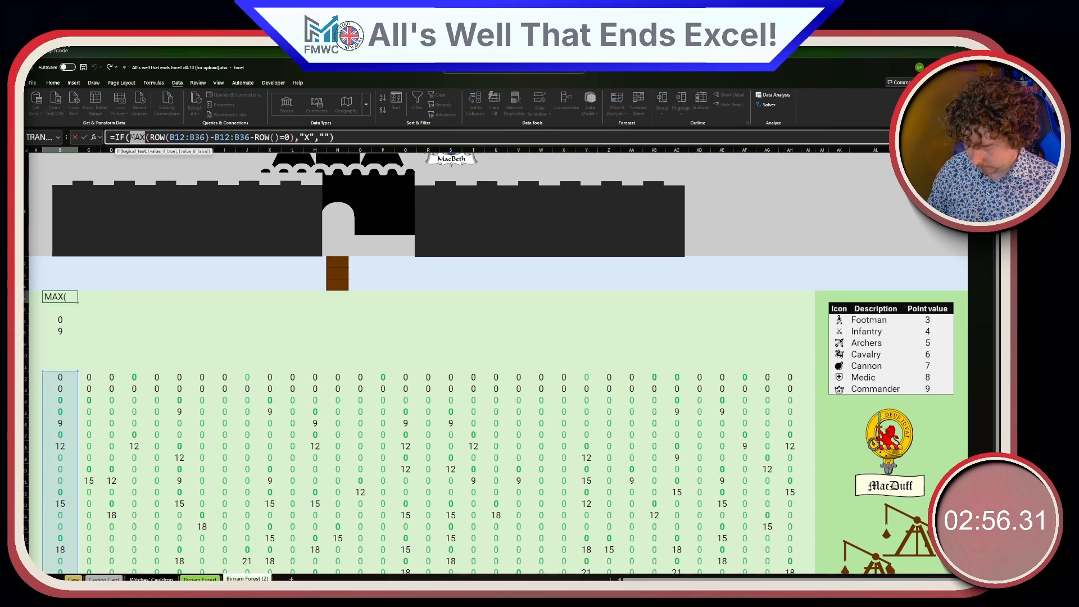
{"action": "type", "text": "MIN"}
{"action": "key", "text": "Return"}
{"action": "key", "text": "Up"}
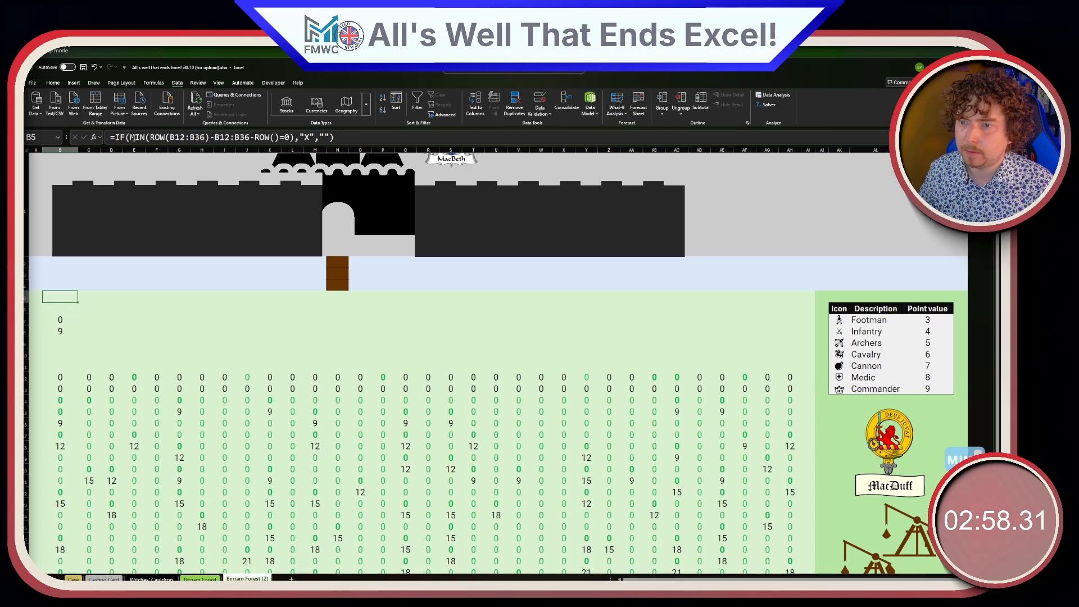
- Try filling the B5 formula down to B8, undo the fill, and clear the test formula in B8
{"action": "left_click_drag", "start_coordinate": [77, 302], "coordinate": [77, 339]}
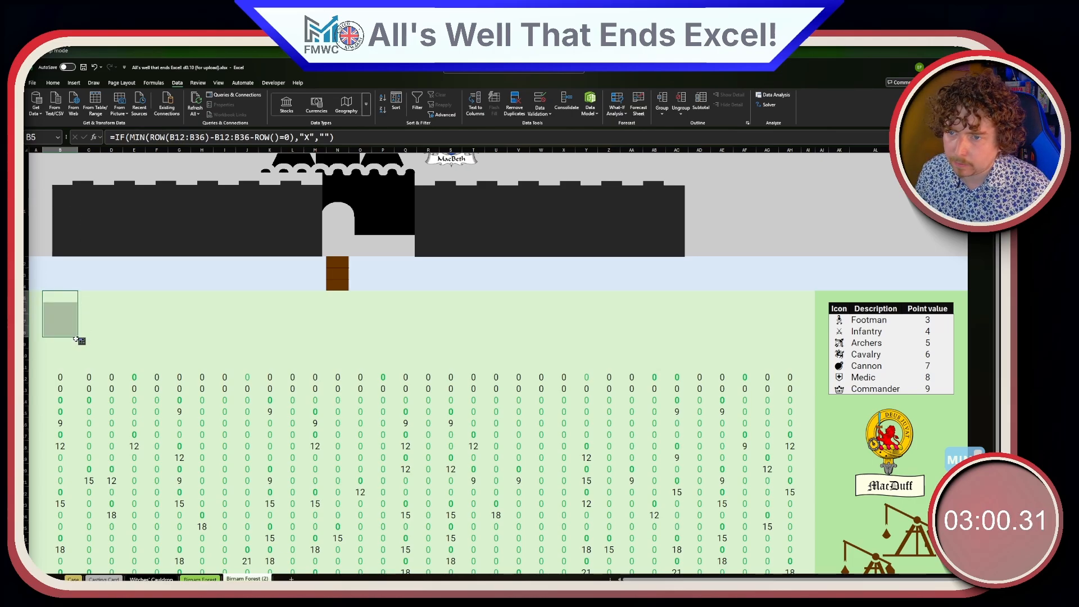
{"action": "key", "text": "ctrl+z"}
{"action": "left_click", "coordinate": [64, 329]}
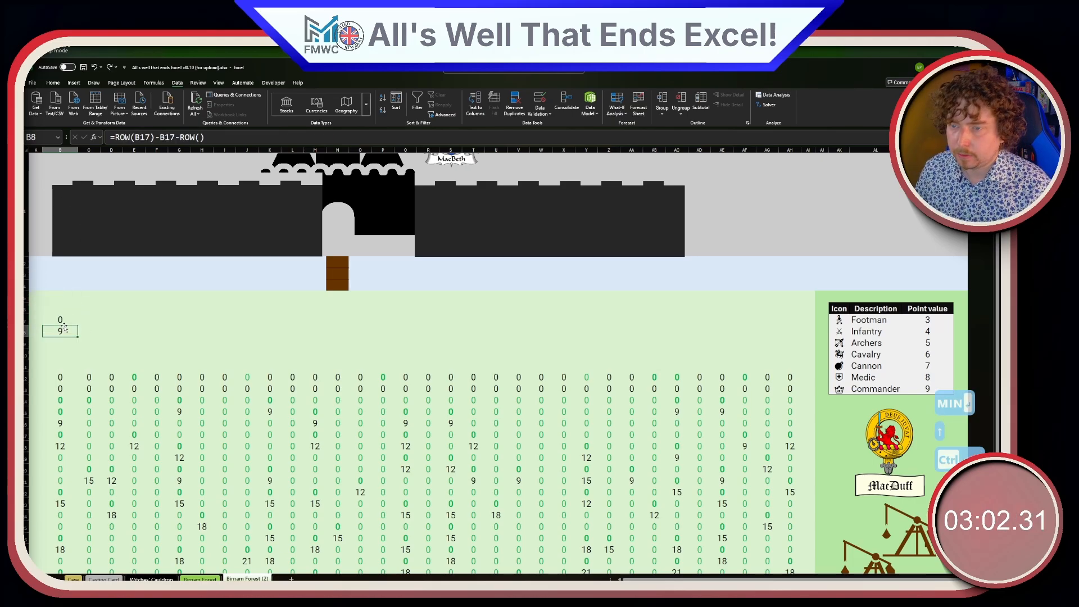
{"action": "key", "text": "Delete"}
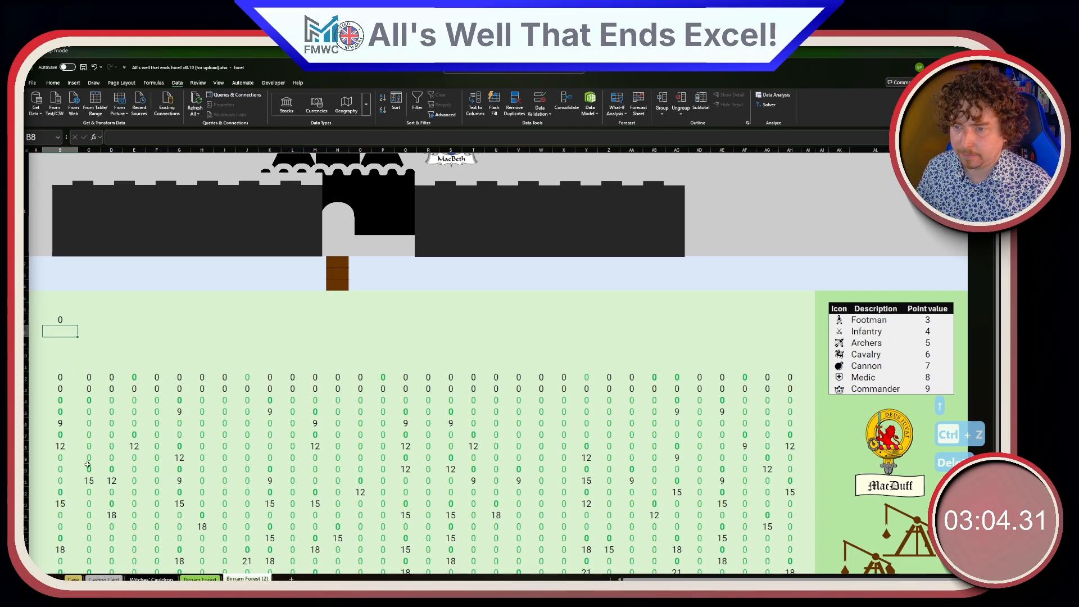
- Create a copy of the Birnam Forest (2) sheet at the end of the workbook
{"action": "right_click", "coordinate": [253, 578]}
{"action": "left_click", "coordinate": [287, 496]}
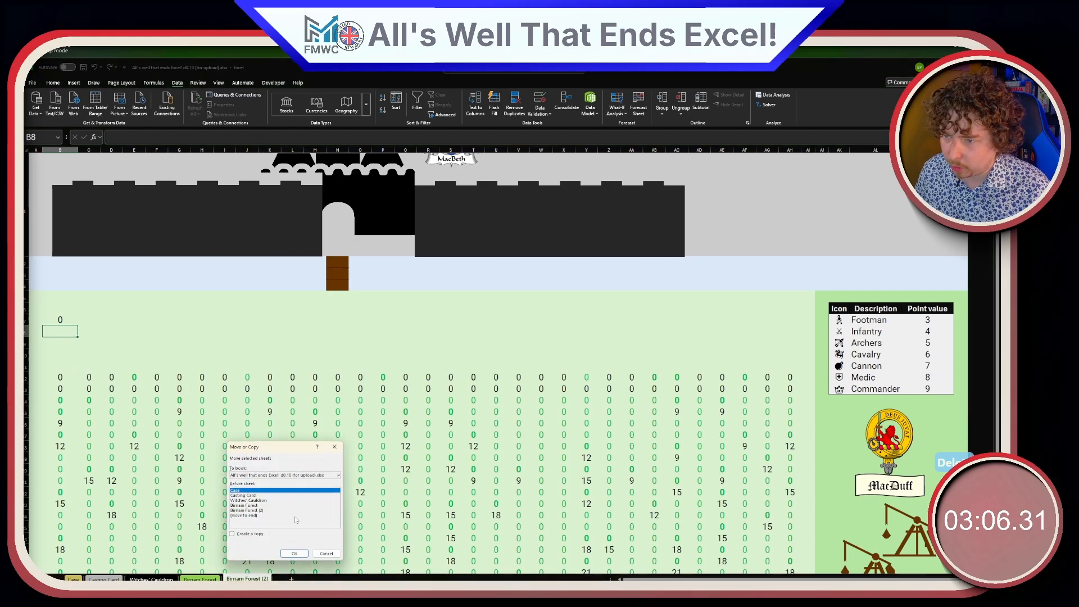
{"action": "left_click", "coordinate": [248, 533]}
{"action": "left_click", "coordinate": [244, 515]}
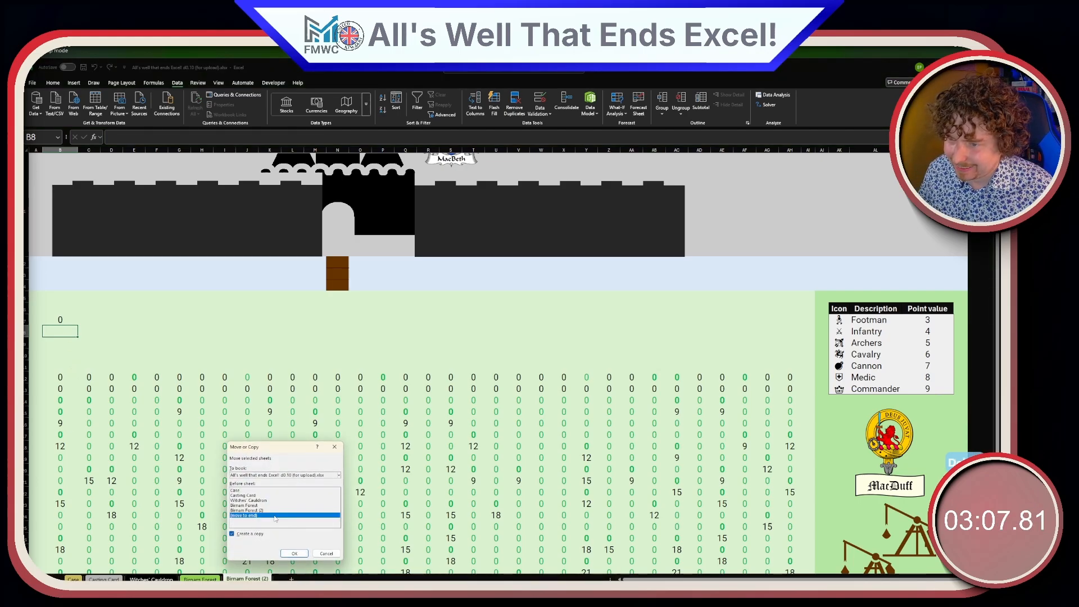
{"action": "left_click", "coordinate": [294, 553]}
- Clear the XLOOKUP formula in B12 and the leftover formulas below B7 on the copied sheet
{"action": "left_click", "coordinate": [66, 375]}
{"action": "scroll", "coordinate": [587, 492], "scroll_direction": "down", "scroll_amount": 2}
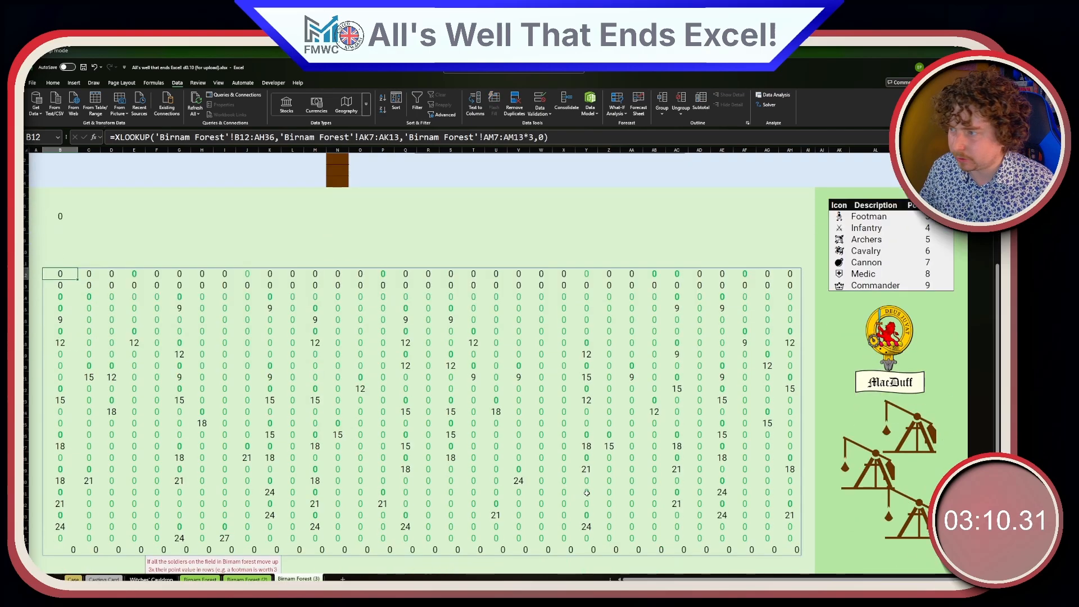
{"action": "key", "text": "Delete"}
{"action": "key", "text": "ctrl+Up"}
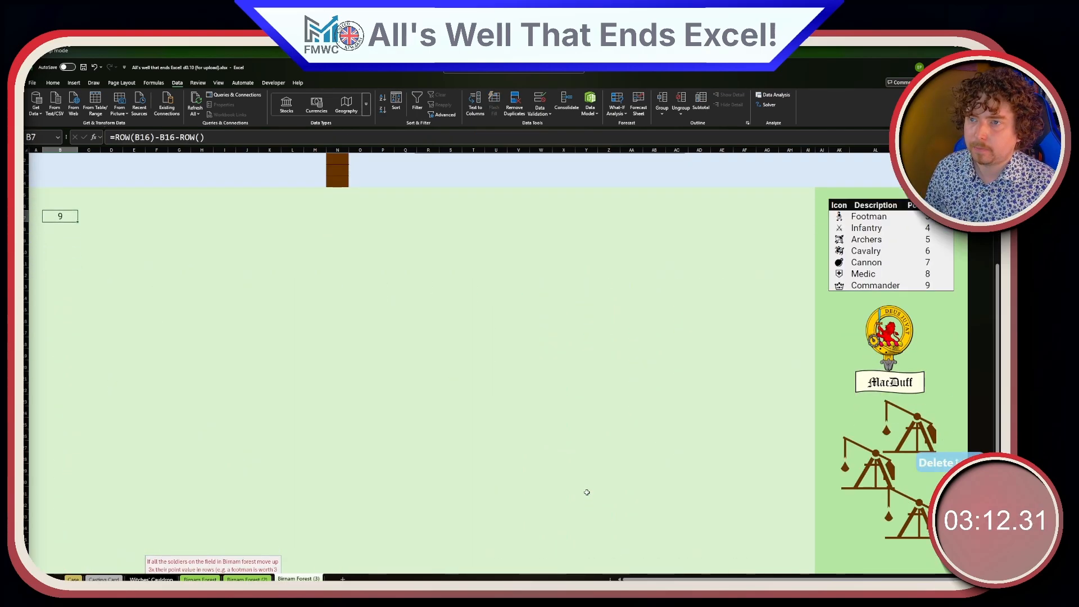
{"action": "key", "text": "BackSpace"}
{"action": "key", "text": "Escape"}
{"action": "key", "text": "ctrl+shift+Down"}
{"action": "key", "text": "ctrl+shift+Down"}
{"action": "key", "text": "ctrl+shift+Down"}
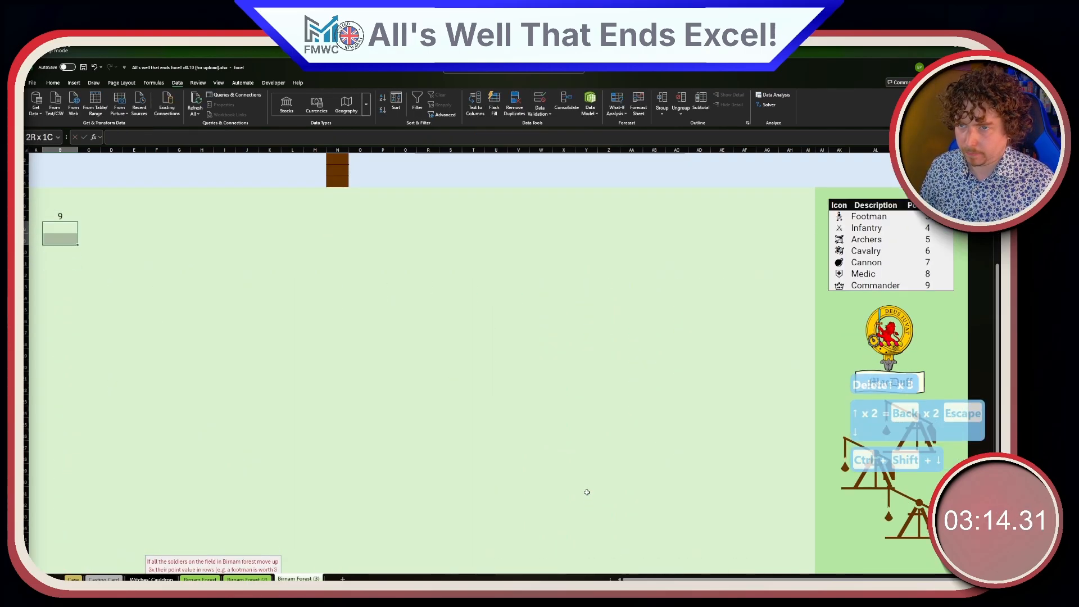
{"action": "key", "text": "Delete"}
- Enter =ROW('Birnam Forest (2)'!B12:B36) in B7 of the copied sheet to list the soldiers' row numbers
{"action": "key", "text": "Up"}
{"action": "key", "text": "Up"}
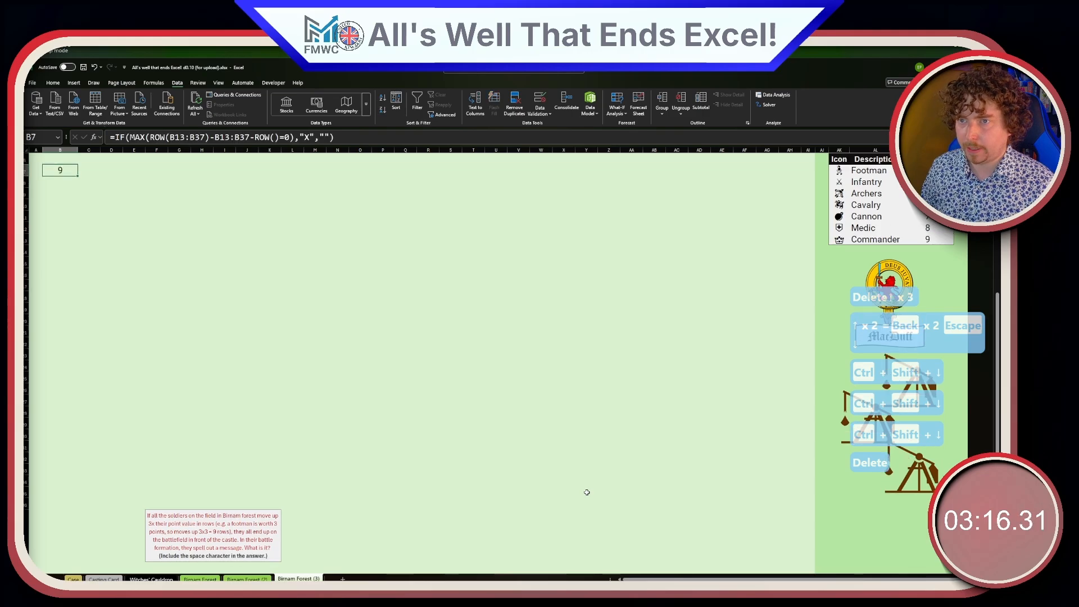
{"action": "key", "text": "Down"}
{"action": "type", "text": "=ROW("}
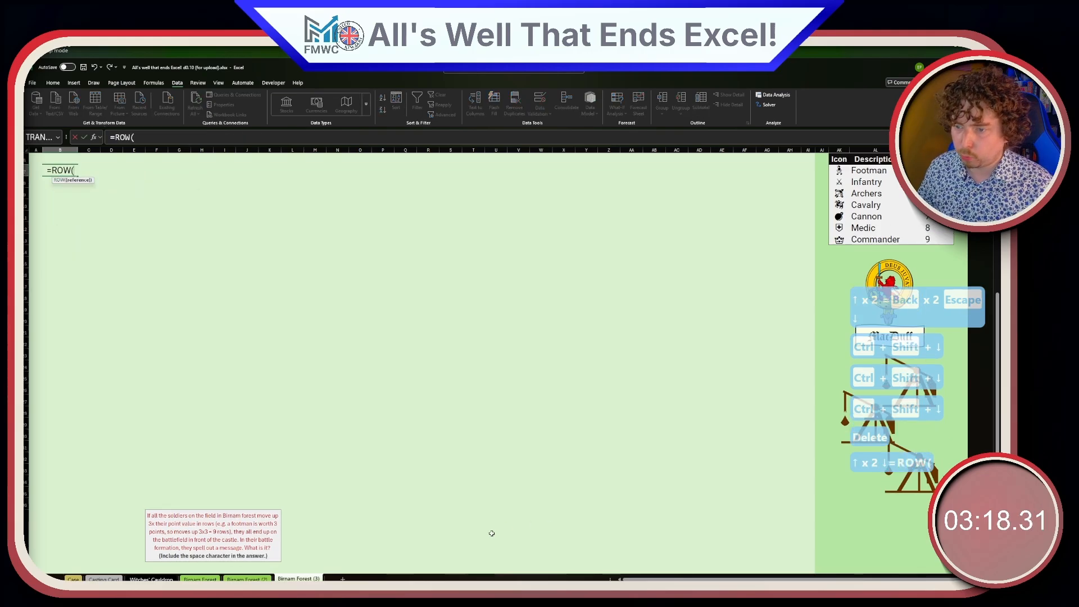
{"action": "left_click", "coordinate": [247, 579]}
{"action": "left_click", "coordinate": [60, 452]}
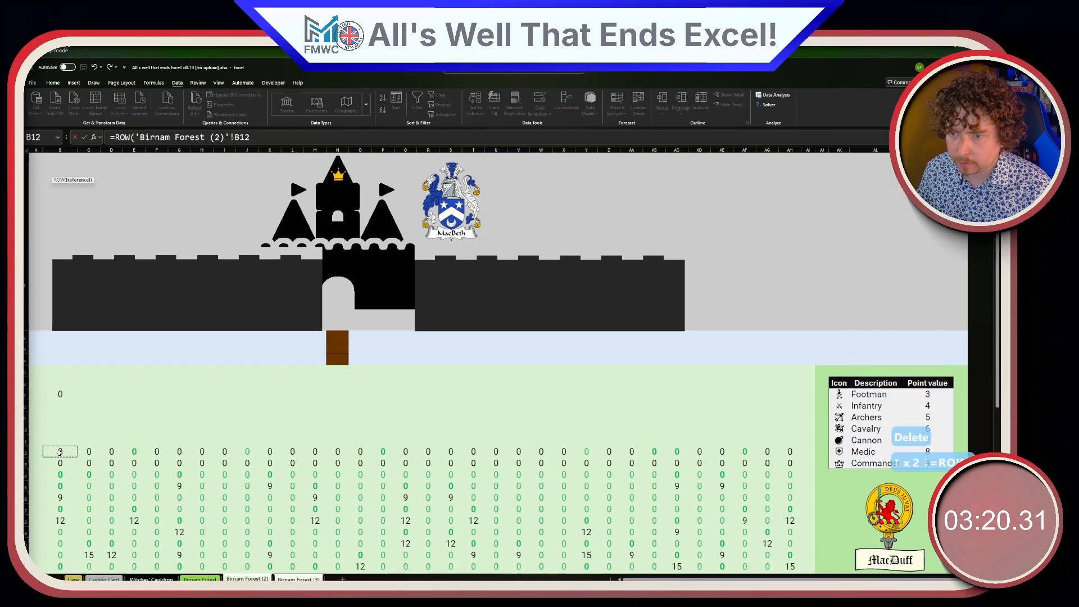
{"action": "mouse_move", "coordinate": [60, 452]}
{"action": "left_mouse_down"}
{"action": "mouse_move", "coordinate": [62, 568]}
{"action": "mouse_move", "coordinate": [63, 440]}
{"action": "mouse_move", "coordinate": [63, 450]}
{"action": "left_mouse_up"}
{"action": "type", "text": "-"}
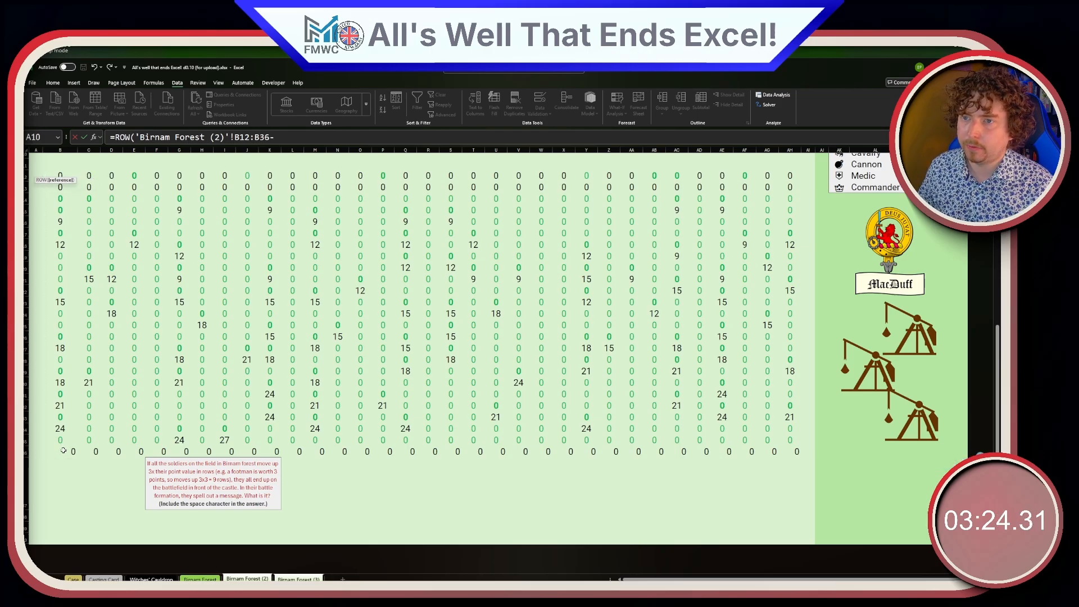
{"action": "key", "text": "BackSpace"}
{"action": "key", "text": "BackSpace"}
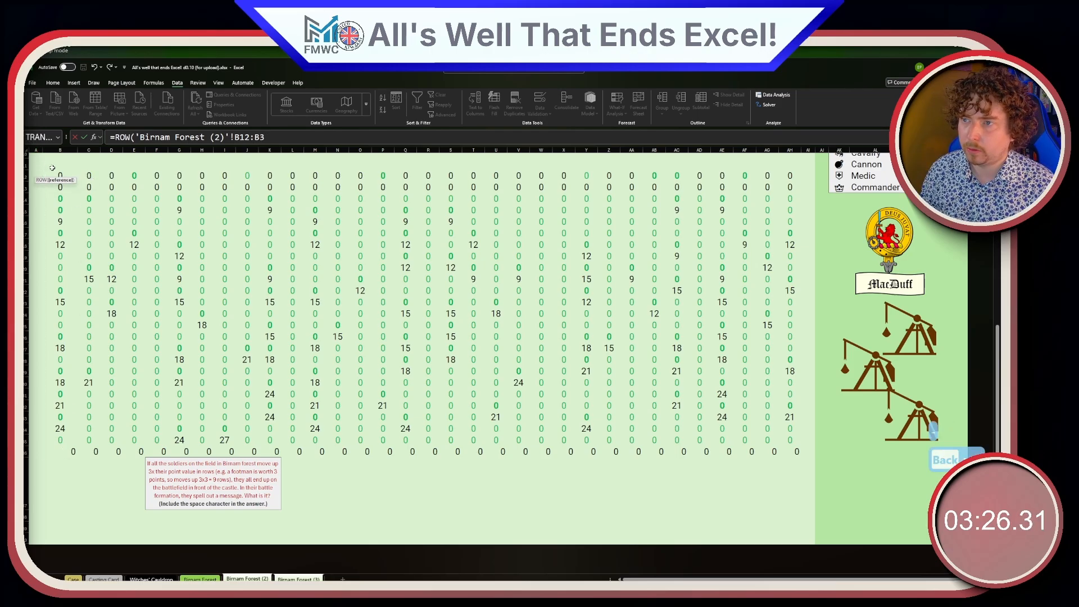
{"action": "type", "text": "6"}
{"action": "key", "text": "Return"}
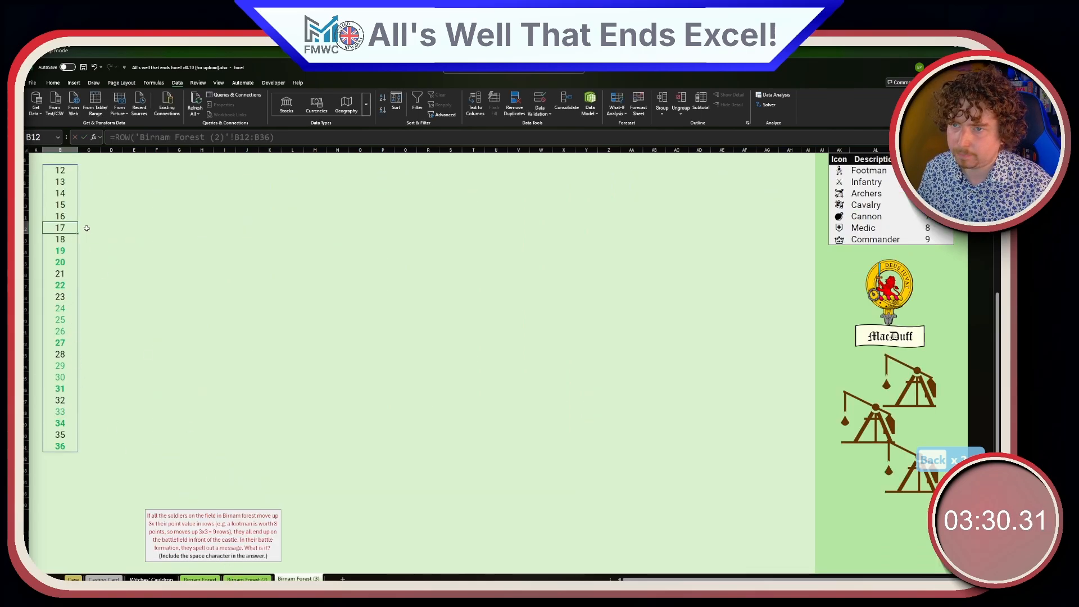
- Extend the B7 formula to subtract the move values in 'Birnam Forest (2)'!B12:B36 from the row numbers
{"action": "double_click", "coordinate": [71, 171]}
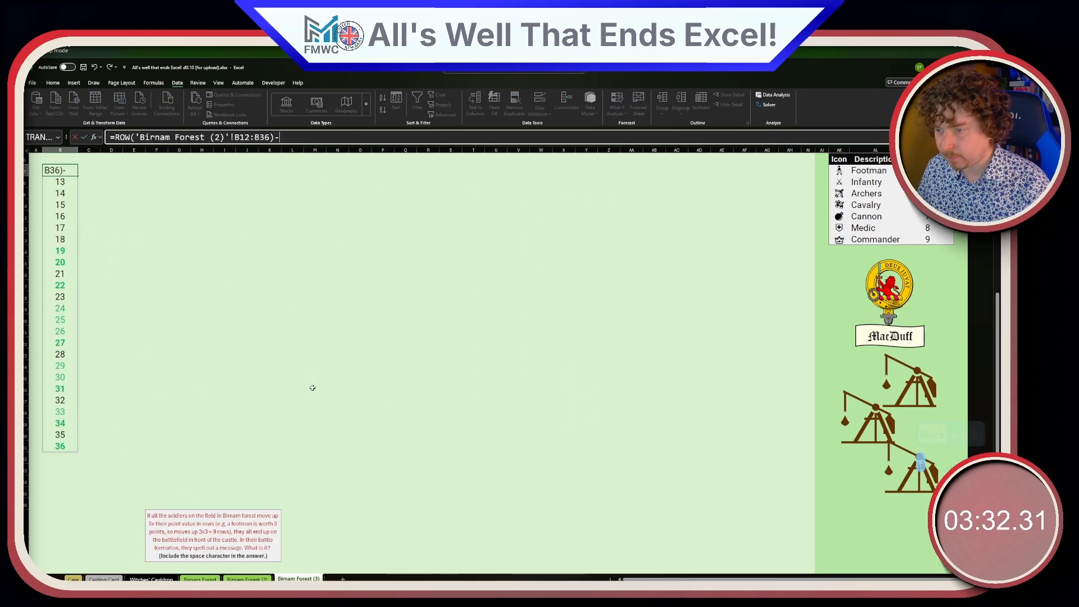
{"action": "type", "text": "-"}
{"action": "key", "text": "ctrl+Page_Up"}
{"action": "left_click_drag", "start_coordinate": [60, 183], "coordinate": [59, 453]}
{"action": "key", "text": "Return"}
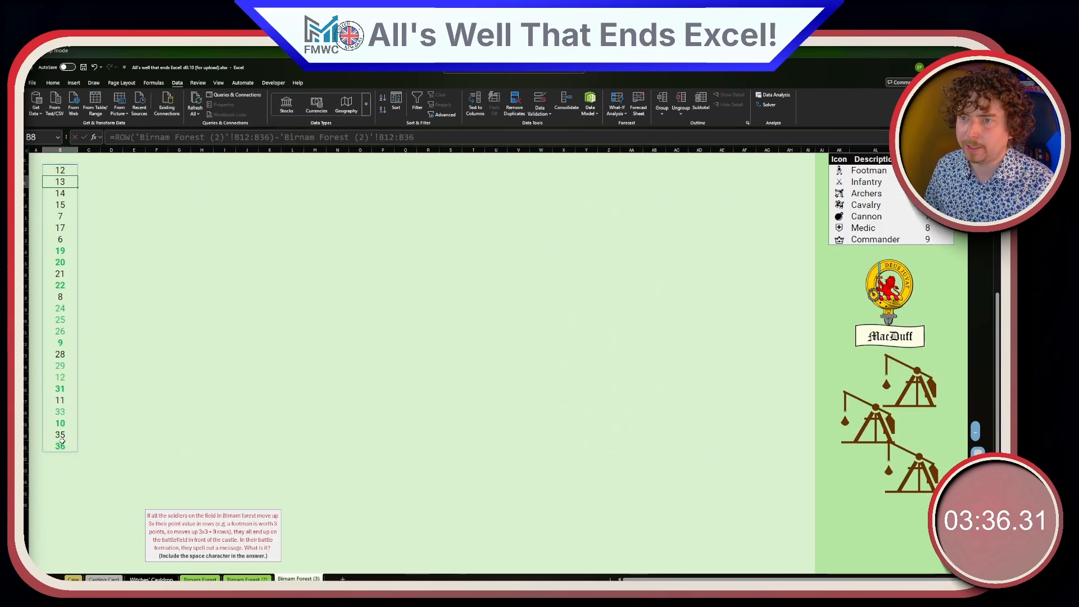
- Append -ROW() to the B7 formula and check the resulting differences down column B
{"action": "key", "text": "Up"}
{"action": "scroll", "coordinate": [169, 340], "scroll_direction": "up", "scroll_amount": 4}
{"action": "scroll", "coordinate": [94, 333], "scroll_direction": "down", "scroll_amount": 1}
{"action": "scroll", "coordinate": [102, 312], "scroll_direction": "up", "scroll_amount": 1}
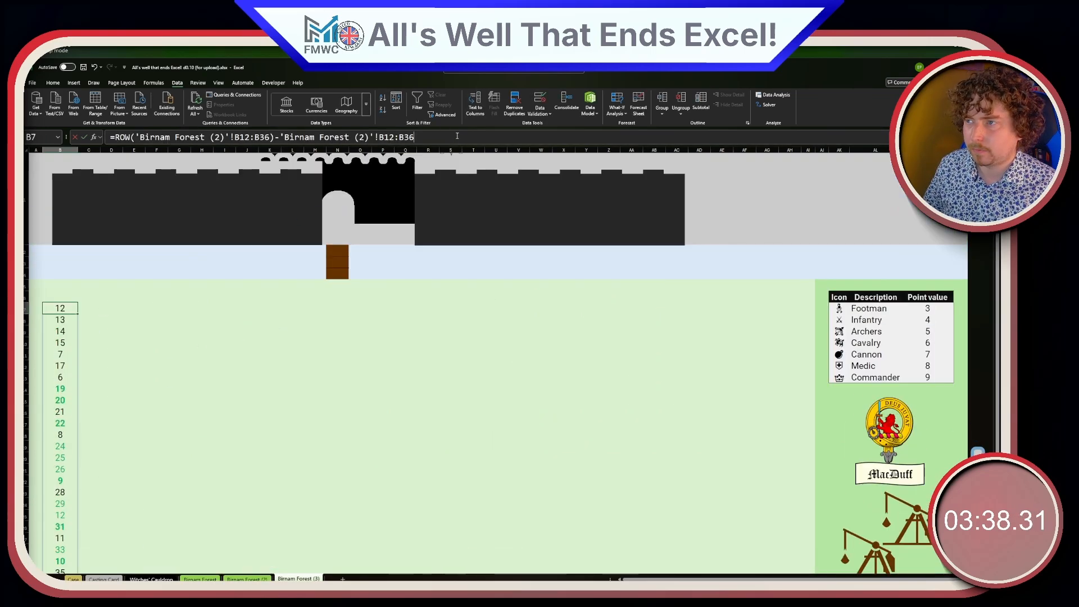
{"action": "type", "text": "-RO"}
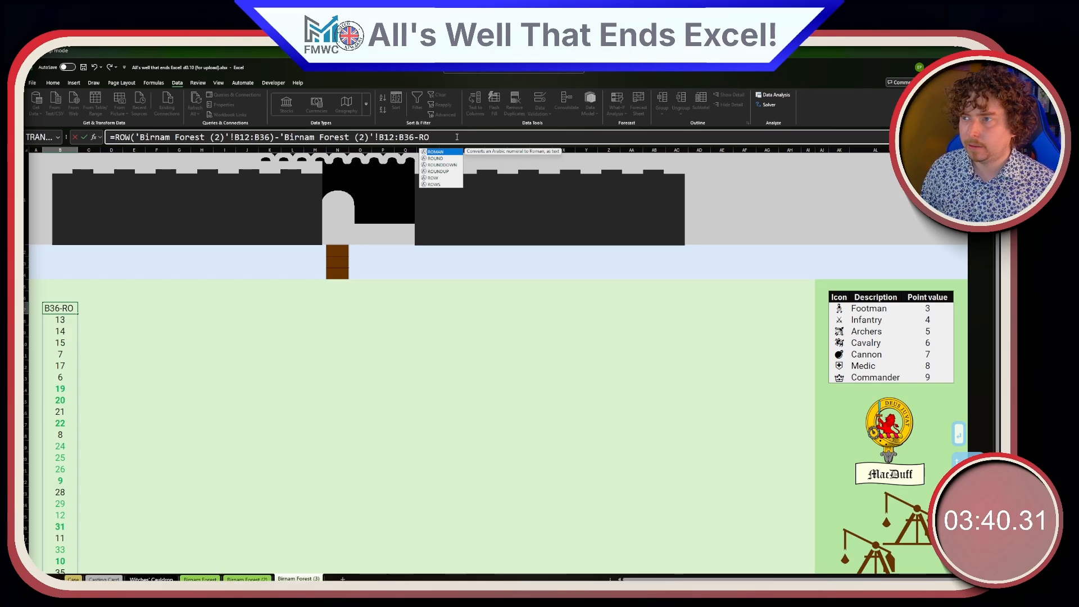
{"action": "type", "text": "W()"}
{"action": "key", "text": "Return"}
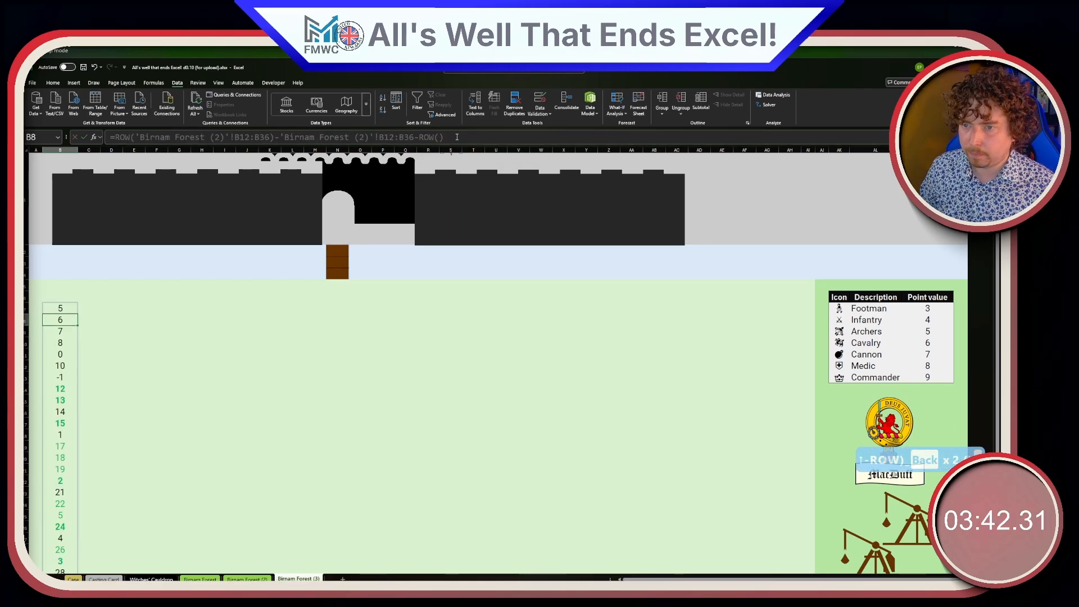
{"action": "key", "text": "Up"}
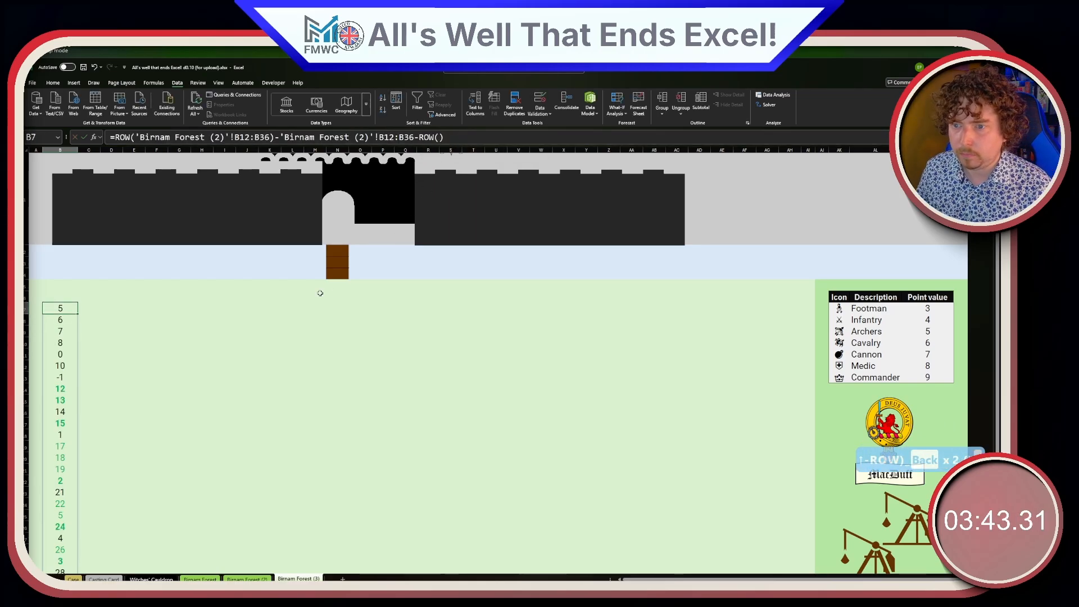
{"action": "left_click", "coordinate": [66, 378]}
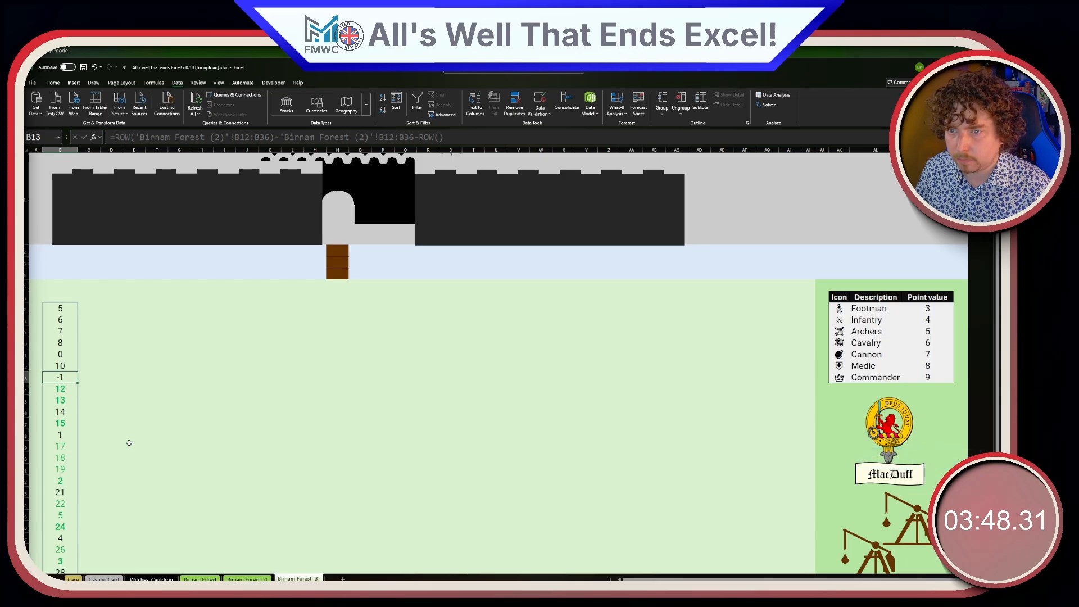
- Compare the differences down column B of the copied sheet with the move values in column B of 'Birnam Forest (2)'
{"action": "key", "text": "ctrl+Page_Up"}
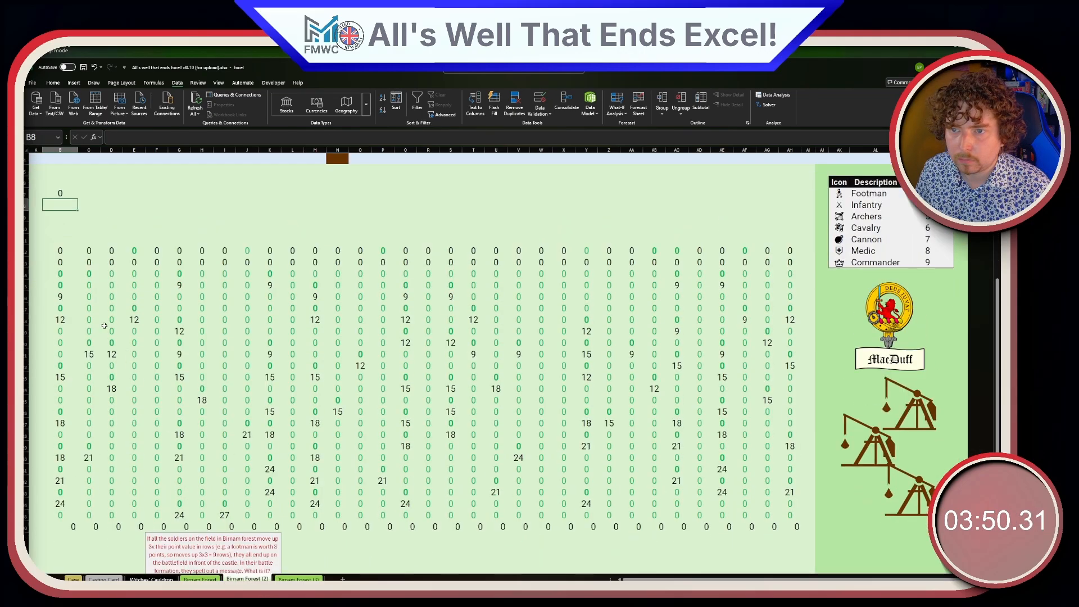
{"action": "left_click", "coordinate": [57, 193]}
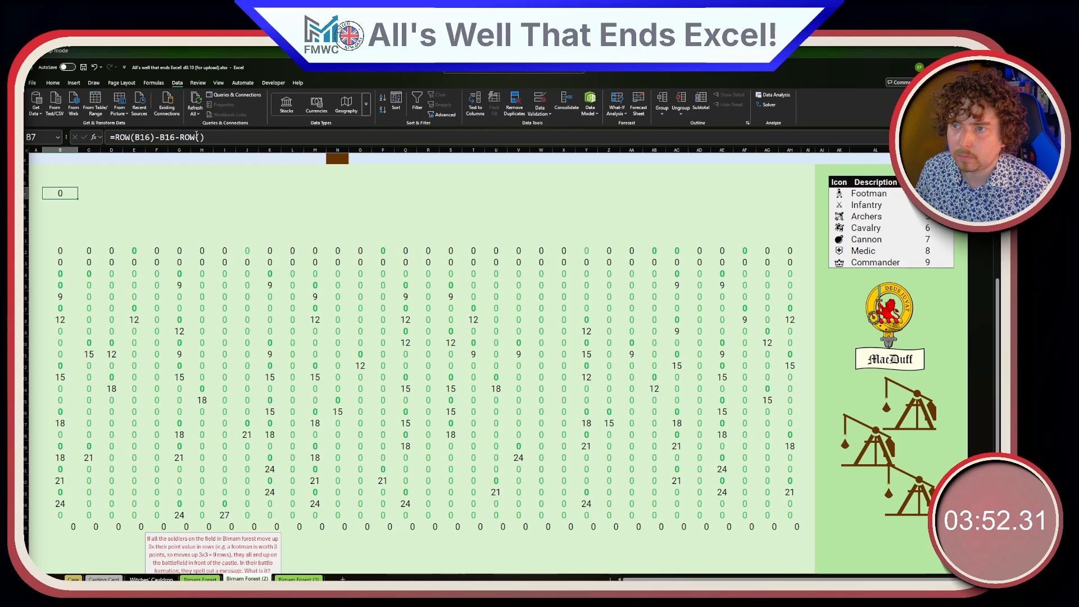
{"action": "left_click", "coordinate": [60, 251]}
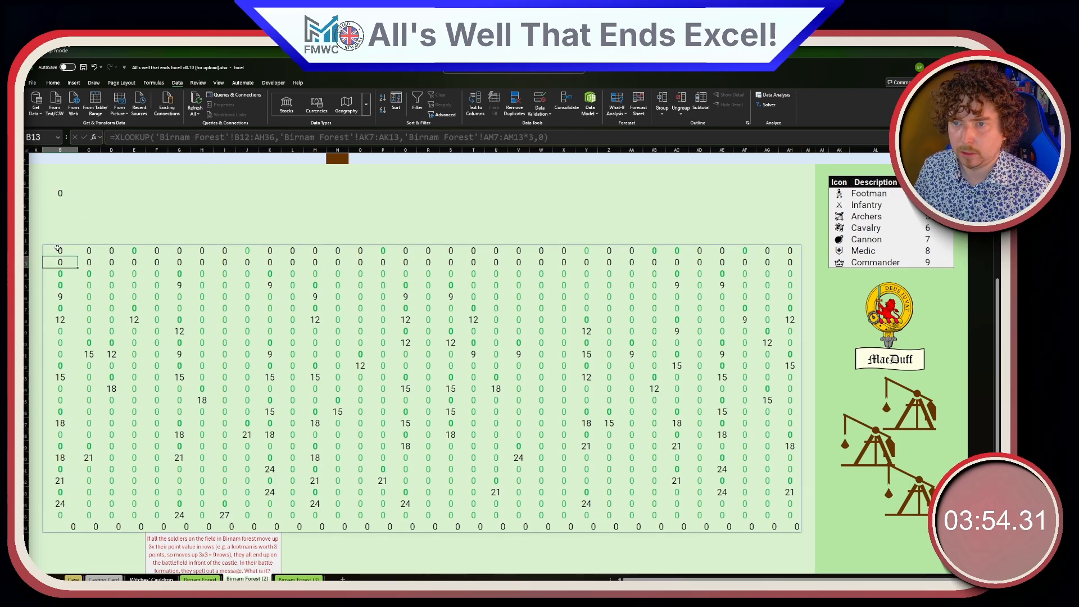
{"action": "key", "text": "ctrl+Page_Down"}
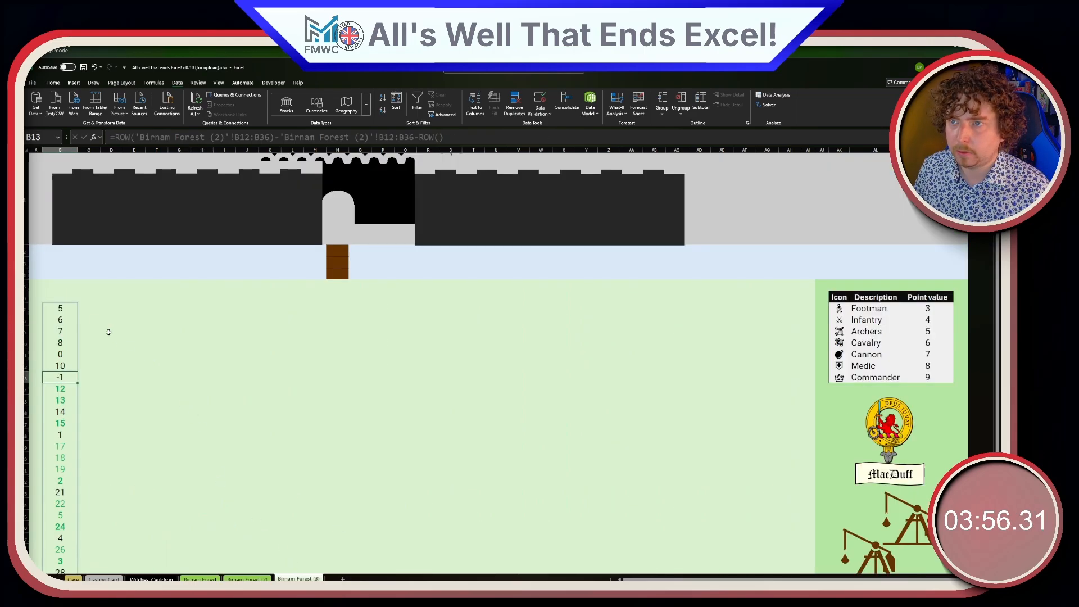
{"action": "left_click", "coordinate": [64, 309]}
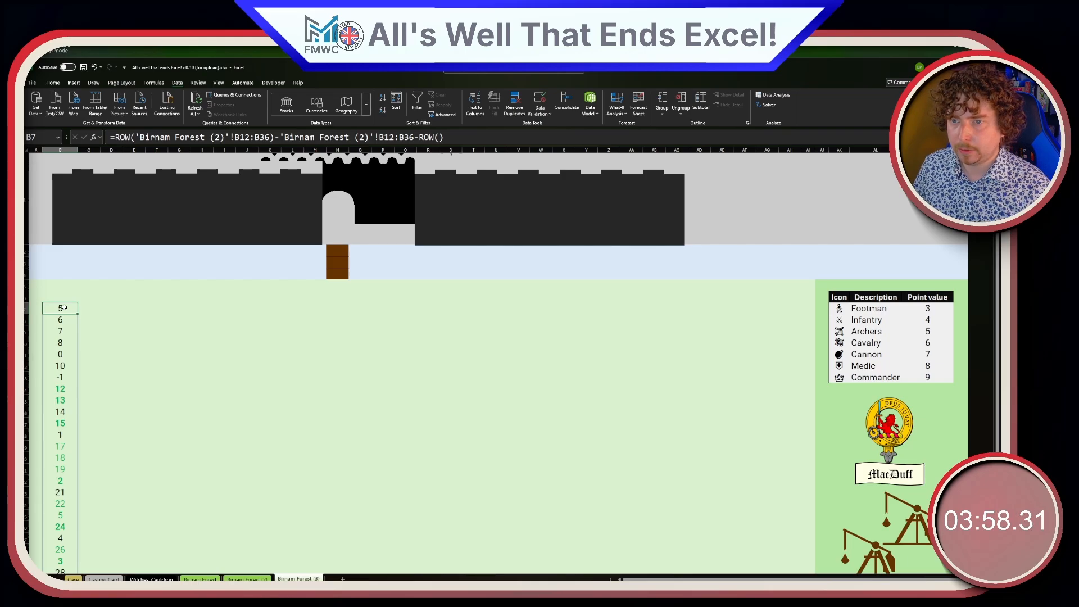
{"action": "left_click", "coordinate": [63, 354]}
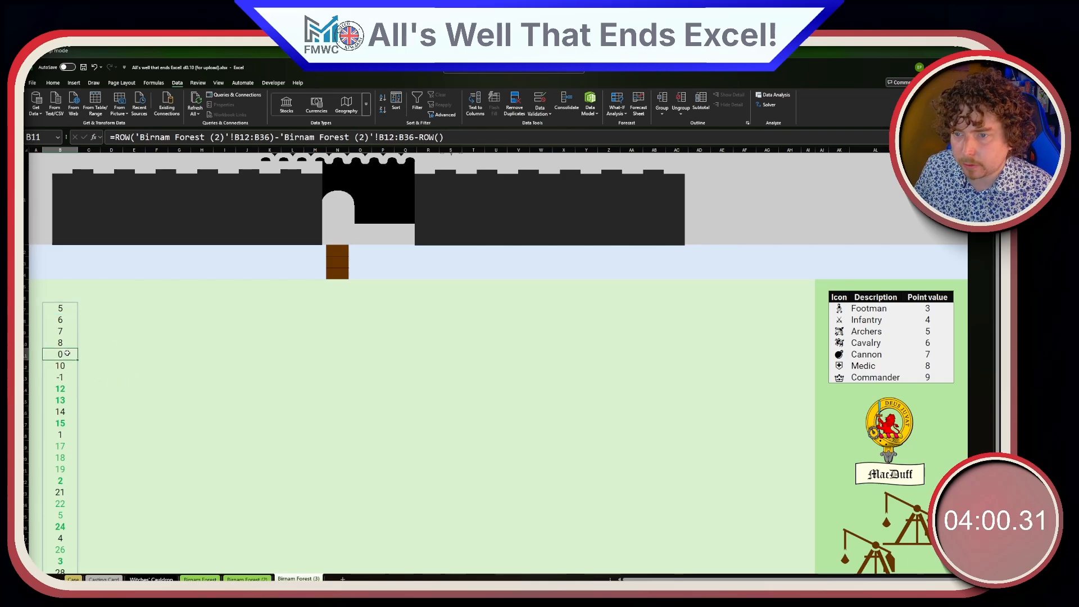
{"action": "key", "text": "ctrl+Page_Up"}
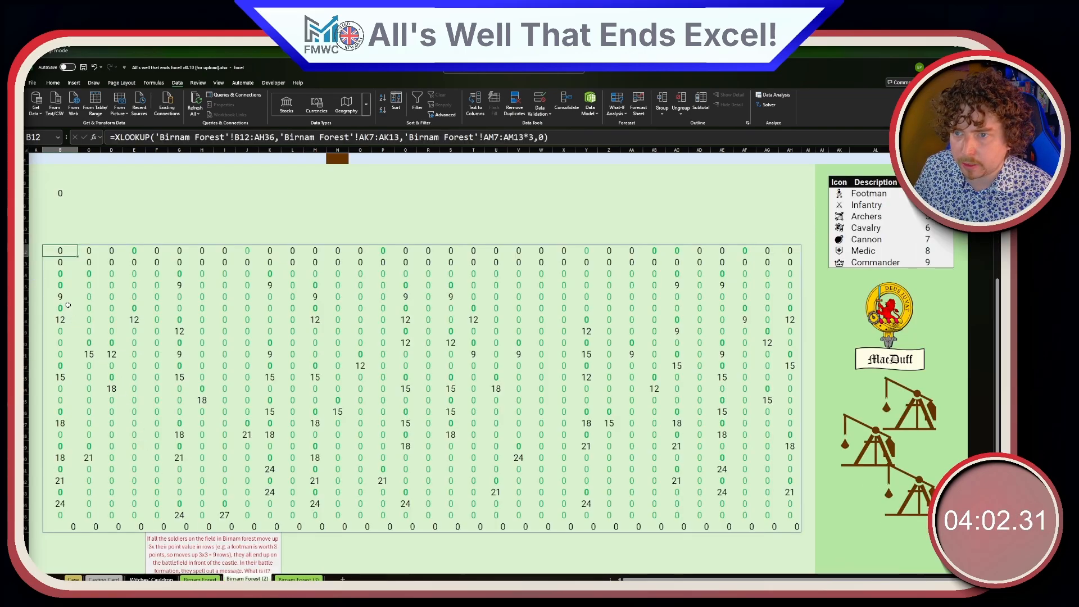
{"action": "left_click", "coordinate": [60, 285]}
{"action": "left_click", "coordinate": [62, 297]}
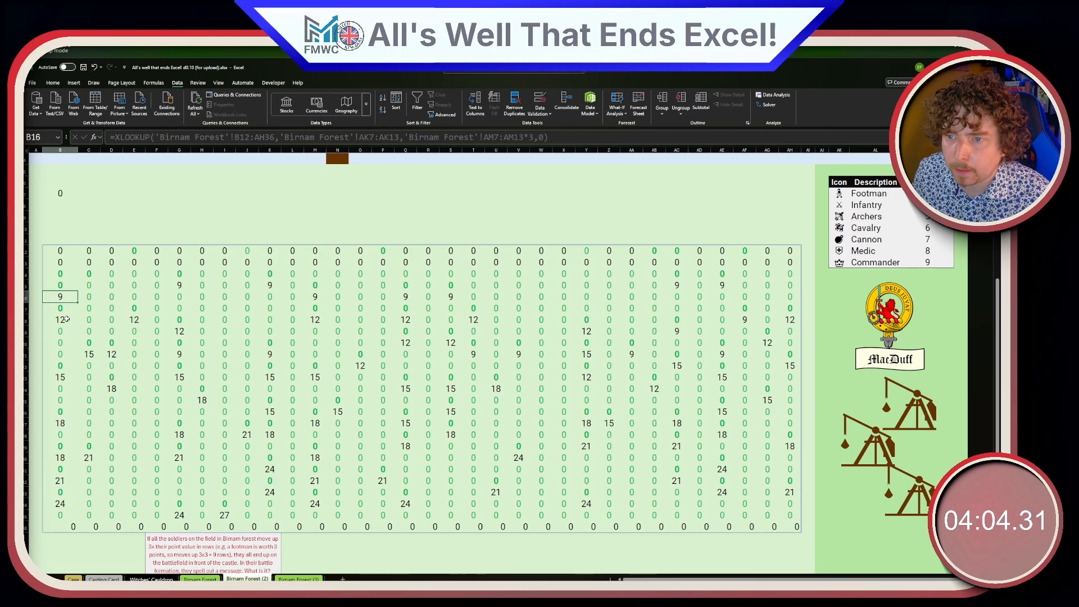
{"action": "left_click", "coordinate": [65, 318]}
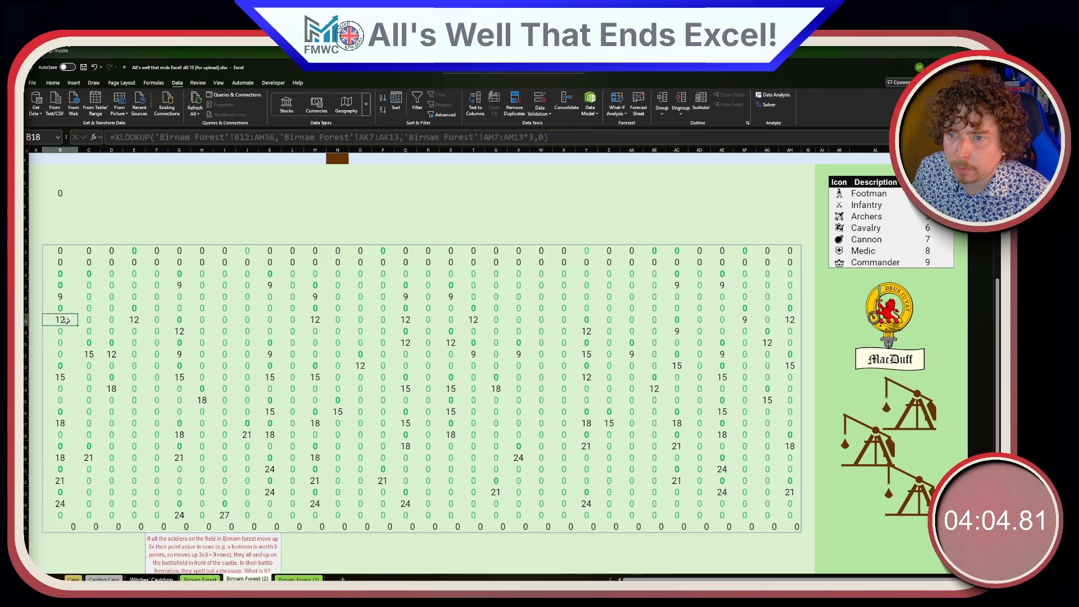
- Wrap the B7 formula on 'Birnam Forest (3)' in OR and append =0 to test whether any row difference equals zero
{"action": "left_click", "coordinate": [315, 579]}
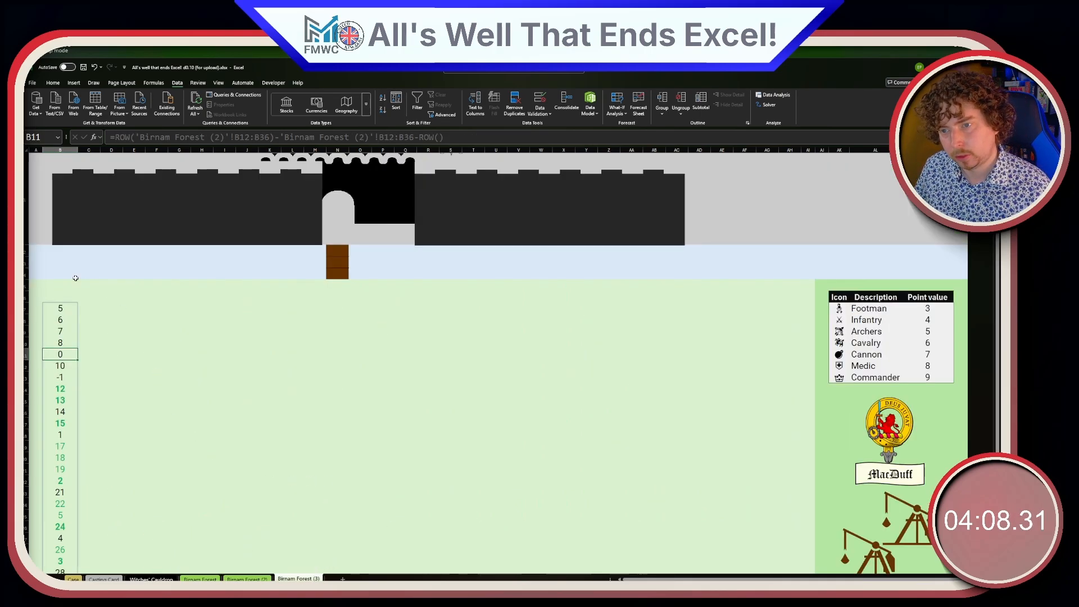
{"action": "left_click", "coordinate": [53, 306]}
{"action": "key", "text": "F2"}
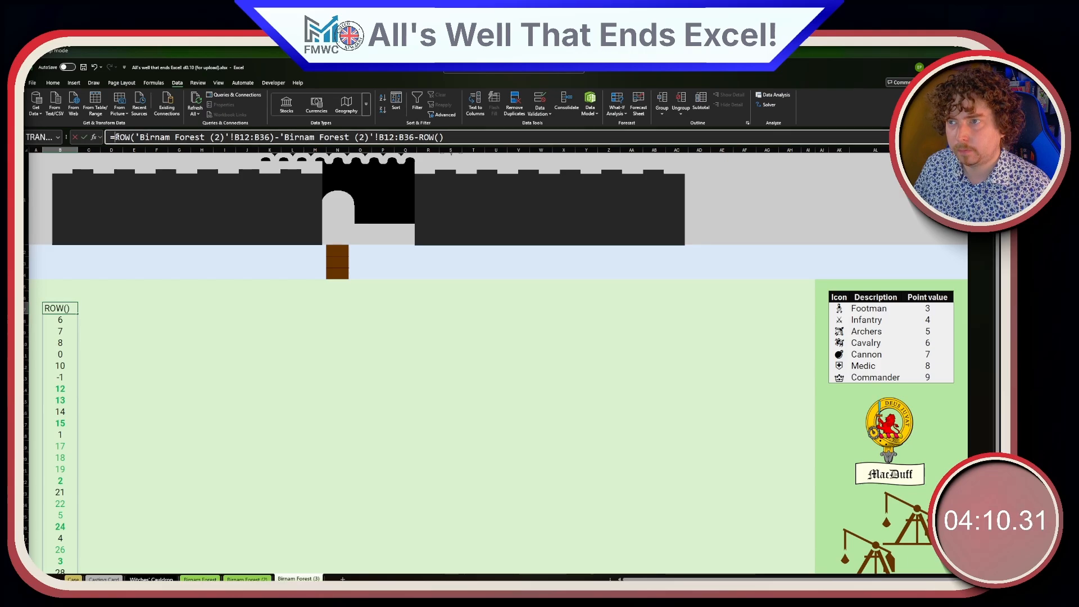
{"action": "type", "text": "OR("}
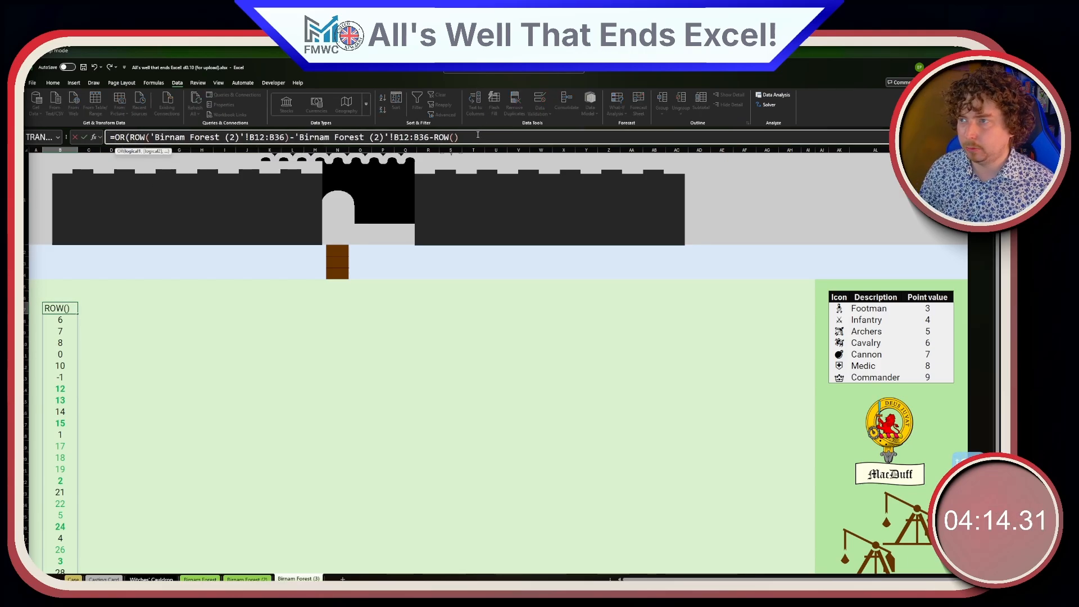
{"action": "type", "text": "=0)"}
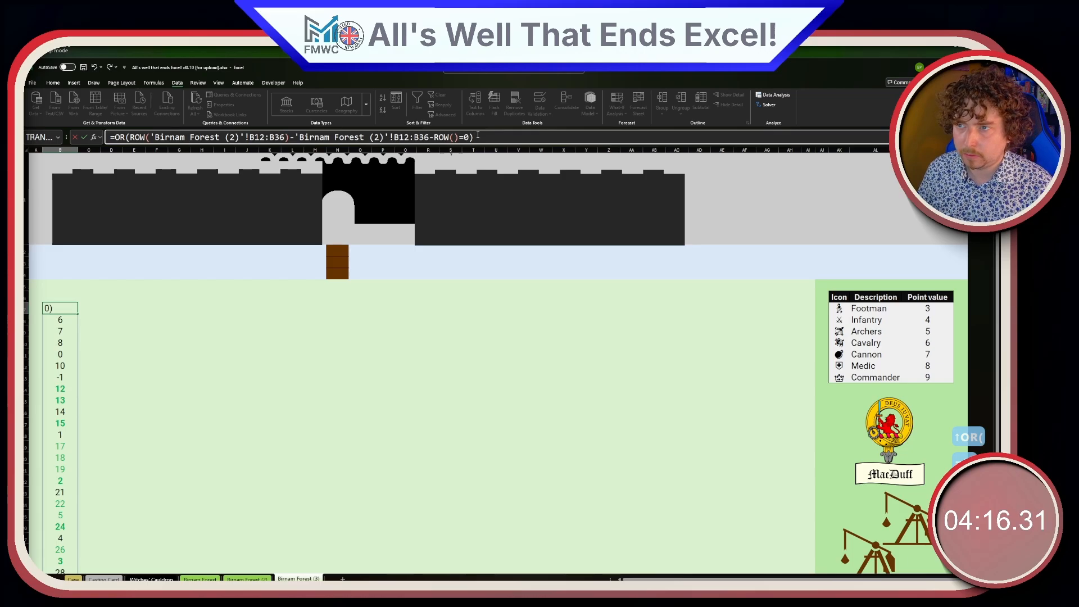
{"action": "key", "text": "Return"}
{"action": "key", "text": "Up"}
- Wrap the B7 OR test in an IF formula, adding ="X","" after the OR test
{"action": "key", "text": "F2"}
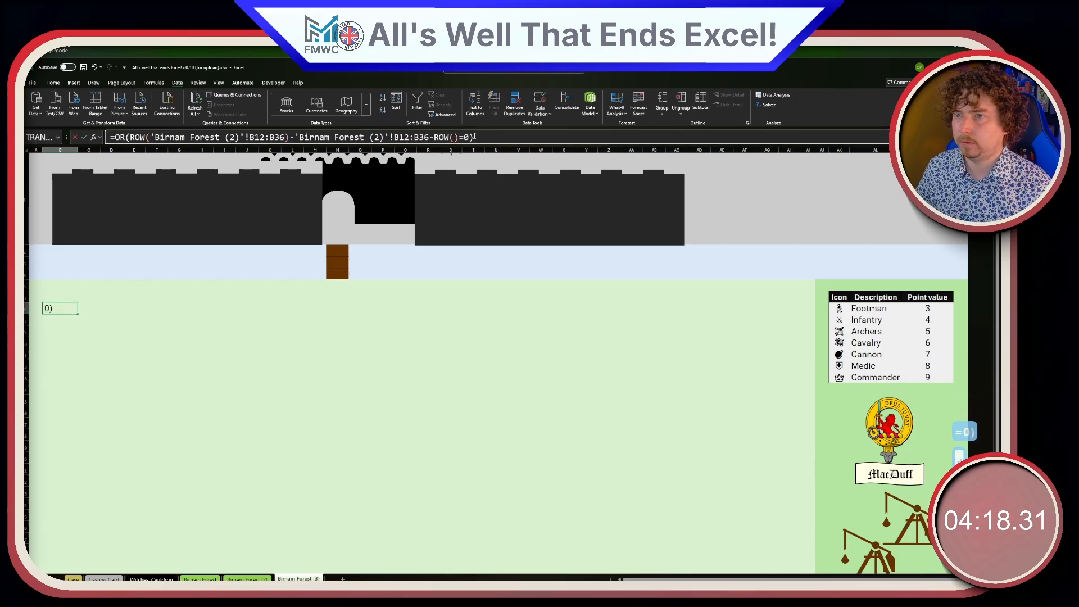
{"action": "left_click", "coordinate": [116, 136]}
{"action": "type", "text": "IF("}
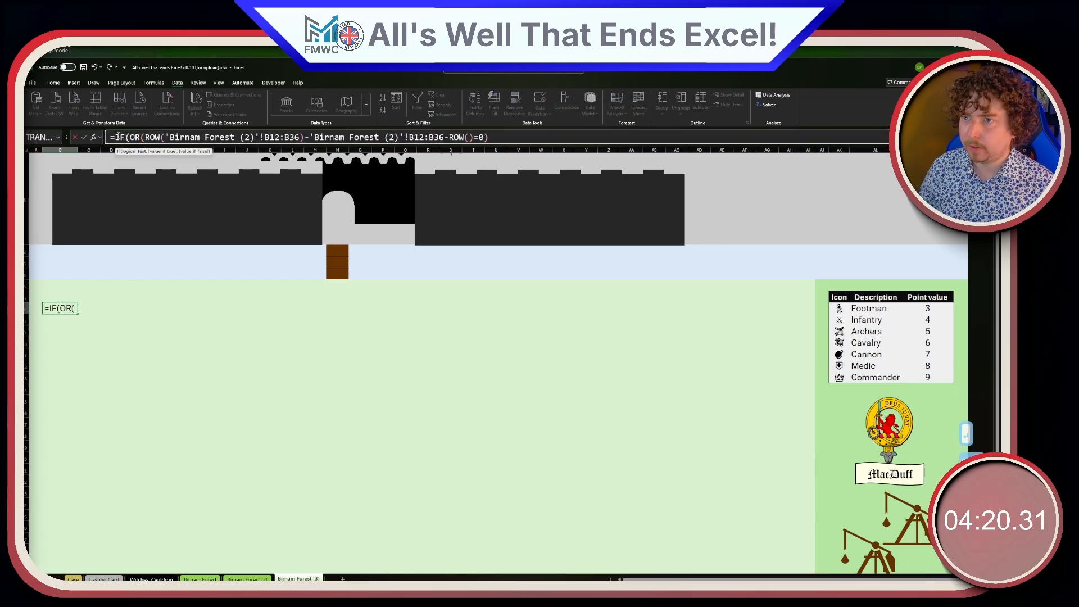
{"action": "scroll", "coordinate": [314, 137], "scroll_direction": "right", "scroll_amount": 3}
{"action": "left_click", "coordinate": [508, 137]}
{"action": "type", "text": "=\"X\",."}
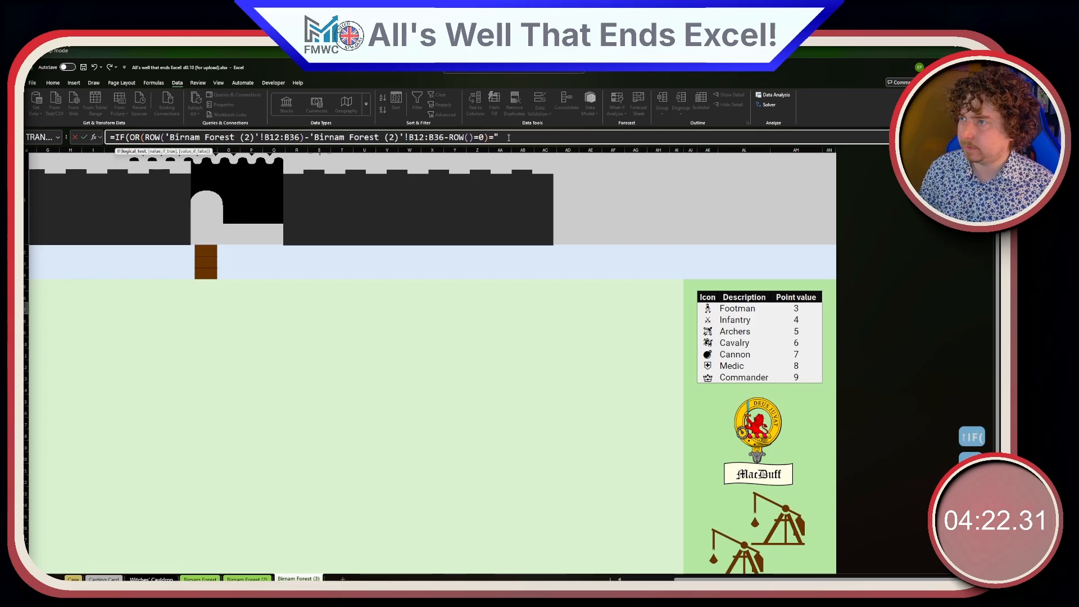
{"action": "key", "text": "BackSpace"}
{"action": "type", "text": "\"\""}
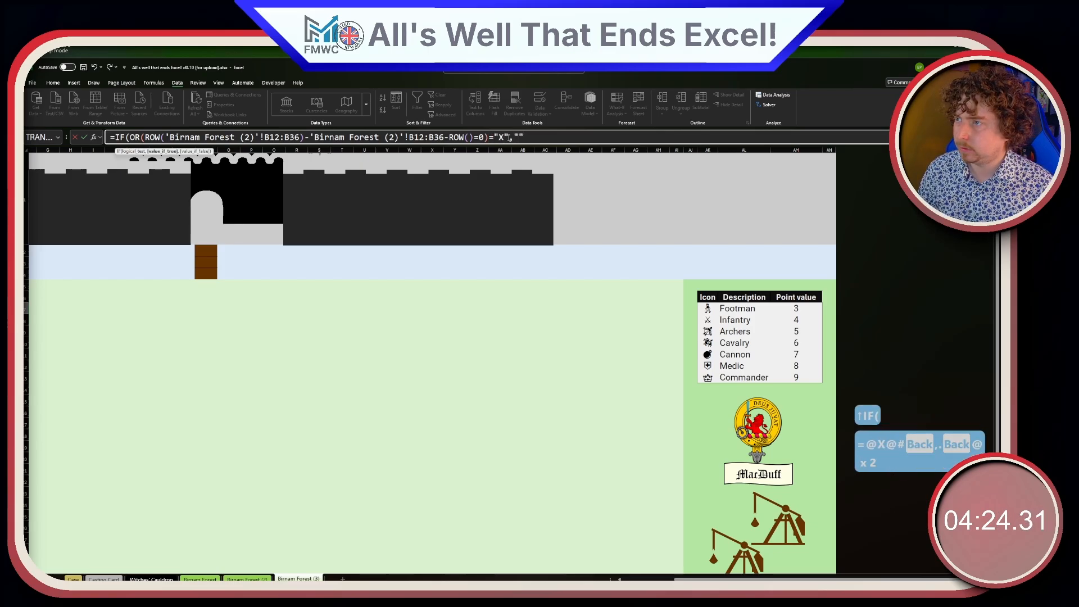
{"action": "key", "text": "Return"}
{"action": "key", "text": "Return"}
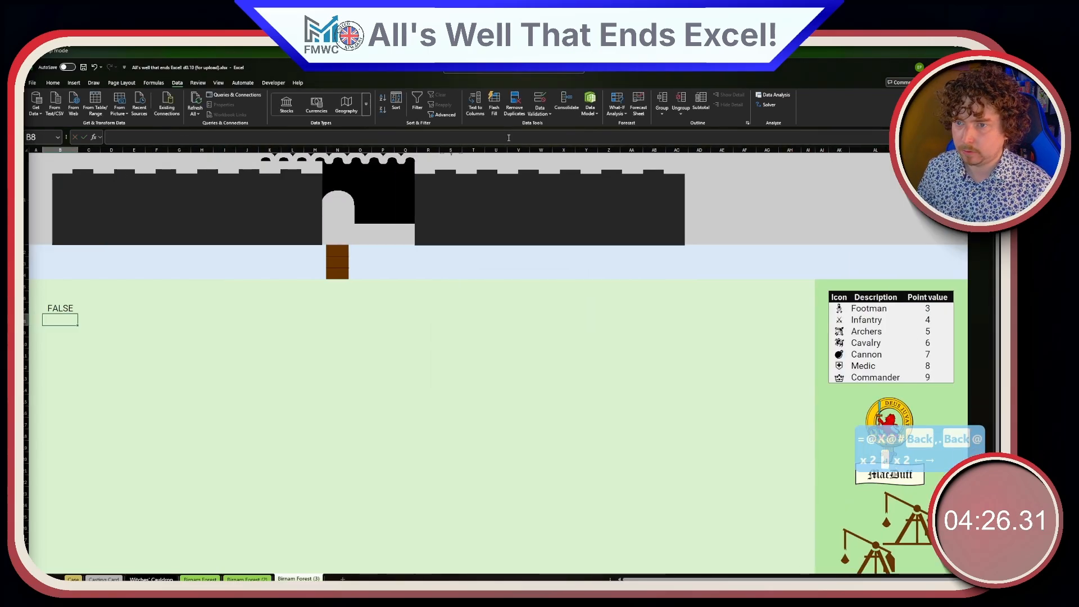
- Replace the equals sign before "X" in B7 with a comma so the IF returns X or a blank
{"action": "left_click", "coordinate": [153, 137]}
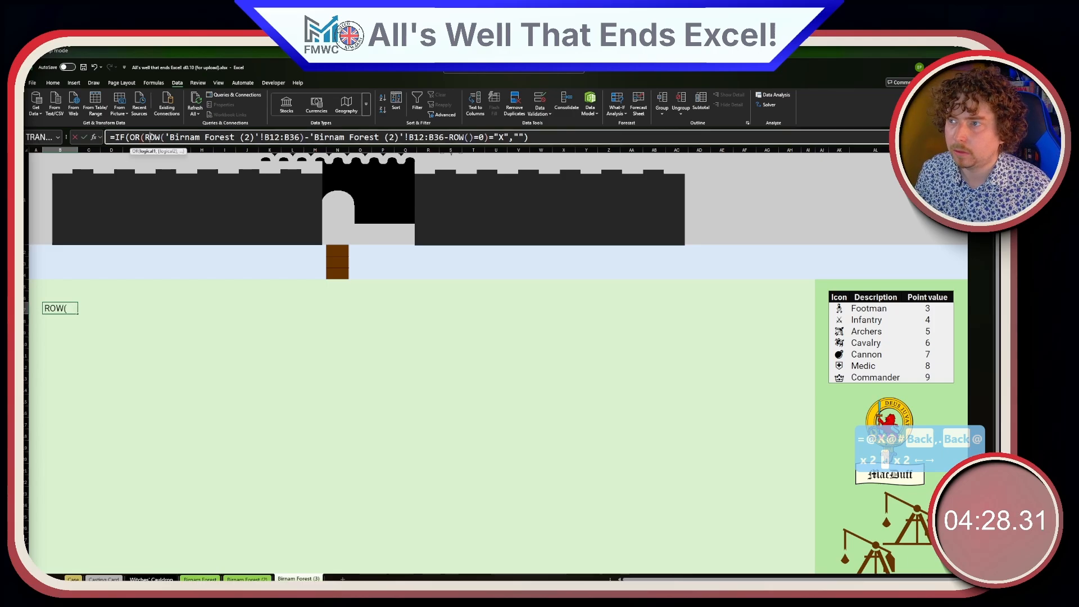
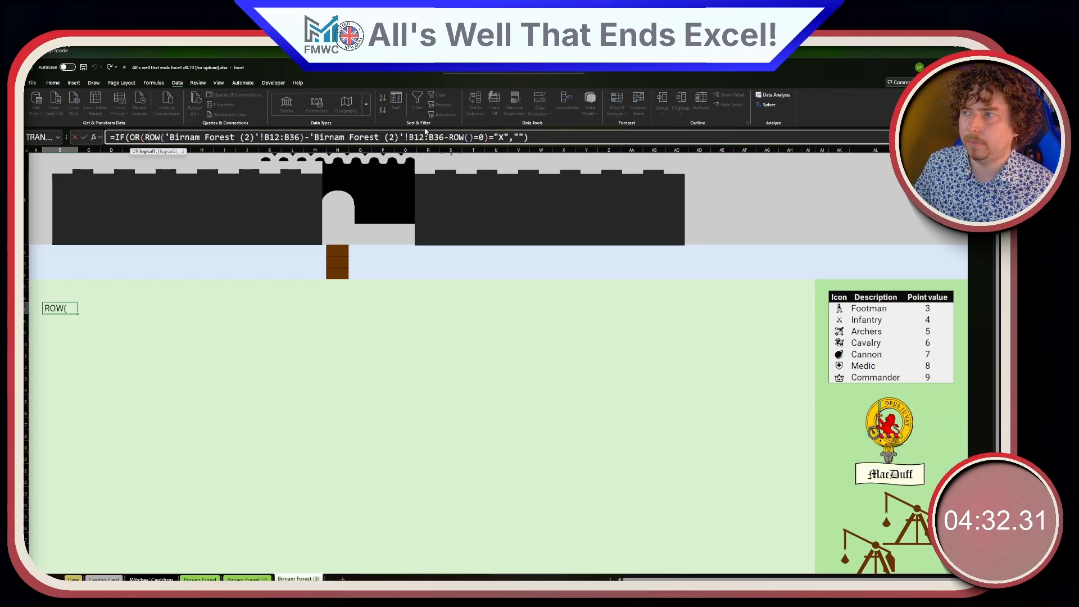
{"action": "key", "text": "BackSpace"}
{"action": "type", "text": ","}
{"action": "key", "text": "Return"}
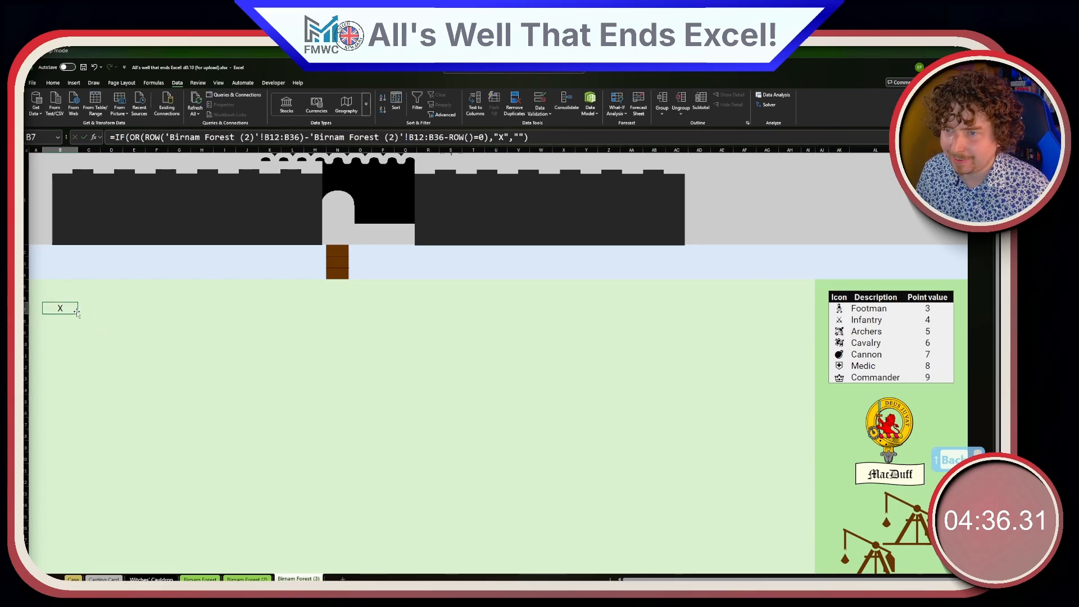
- Copy the B7 formula up into B5:B6, widen column B and inspect the references in B5's formula
{"action": "left_click_drag", "start_coordinate": [78, 313], "coordinate": [74, 289]}
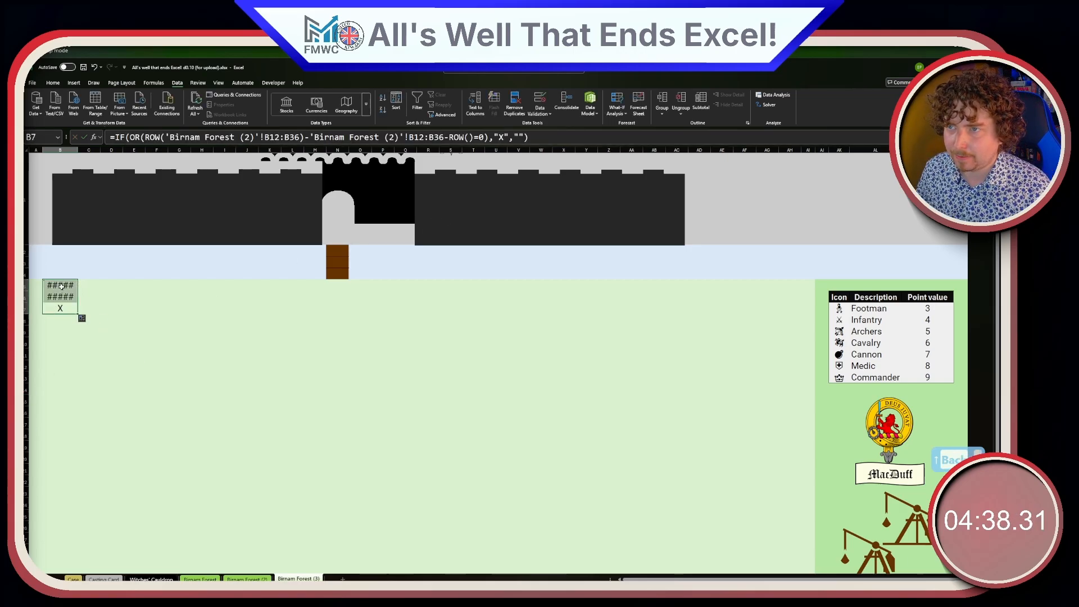
{"action": "left_click", "coordinate": [62, 286]}
{"action": "left_click_drag", "start_coordinate": [78, 150], "coordinate": [89, 150]}
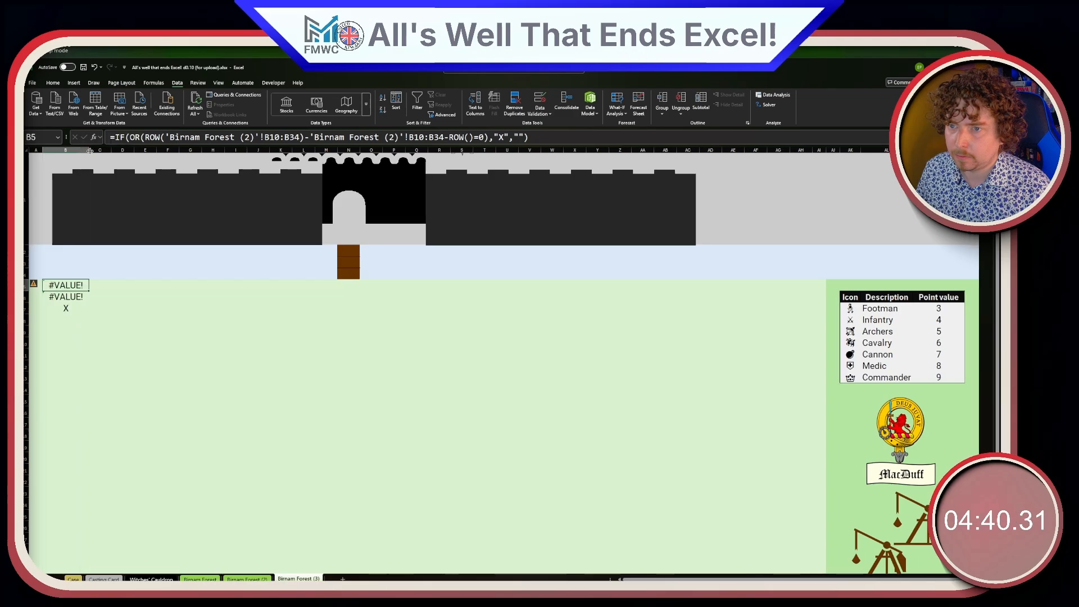
{"action": "left_click", "coordinate": [171, 138]}
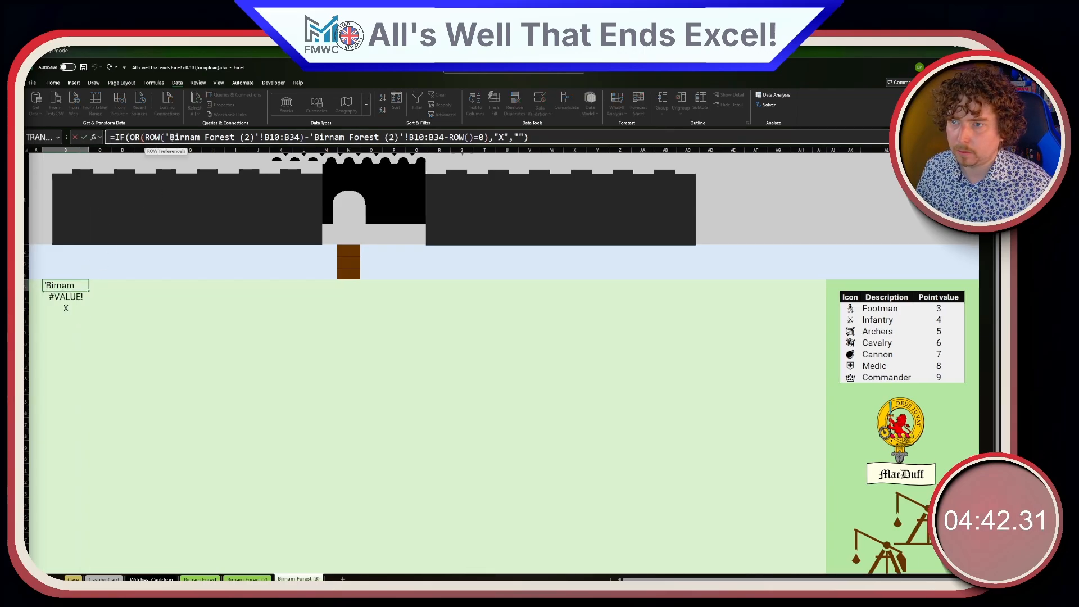
{"action": "key", "text": "Escape"}
- Fill the B7 formula across the battlefield and down to row 13
{"action": "left_click", "coordinate": [67, 308]}
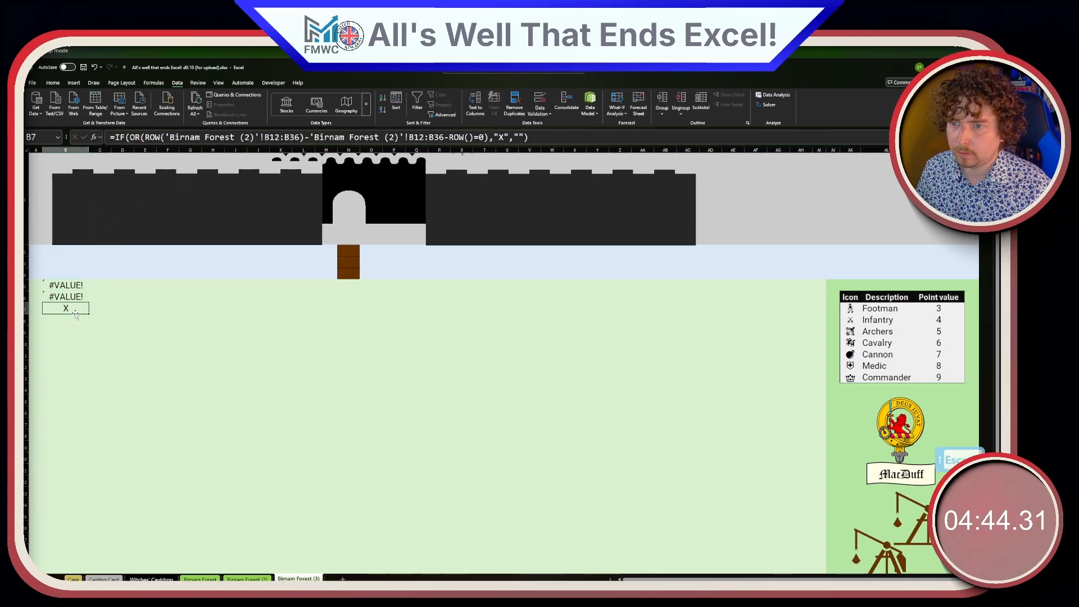
{"action": "left_click_drag", "start_coordinate": [90, 314], "coordinate": [821, 376]}
{"action": "left_click", "coordinate": [697, 436]}
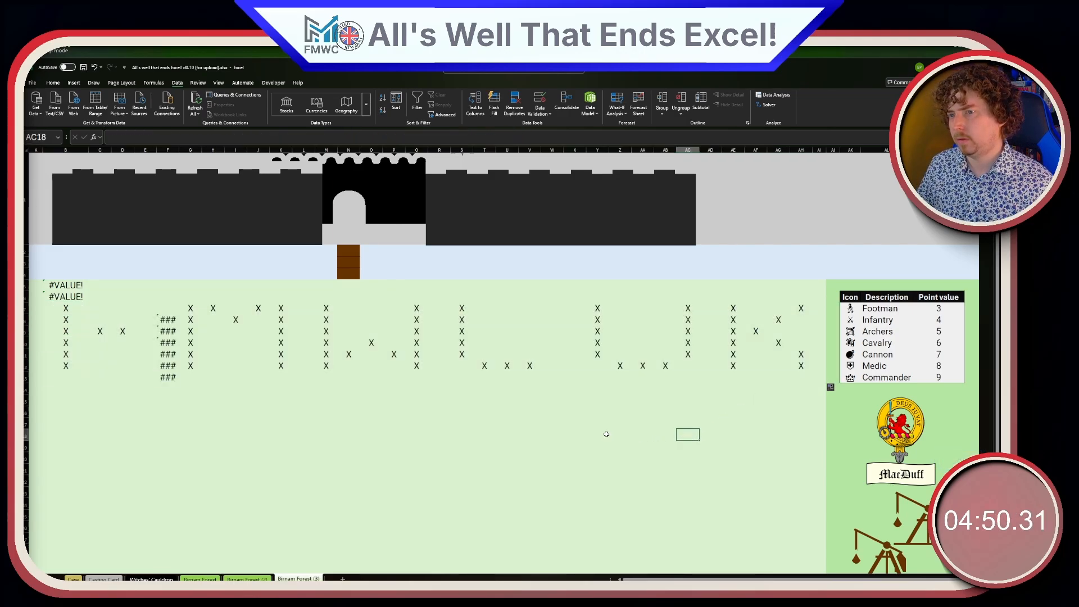
- Inspect the range references in the formulas of B7, F8 and B6 to find the cause of the error cells
{"action": "left_click", "coordinate": [67, 307]}
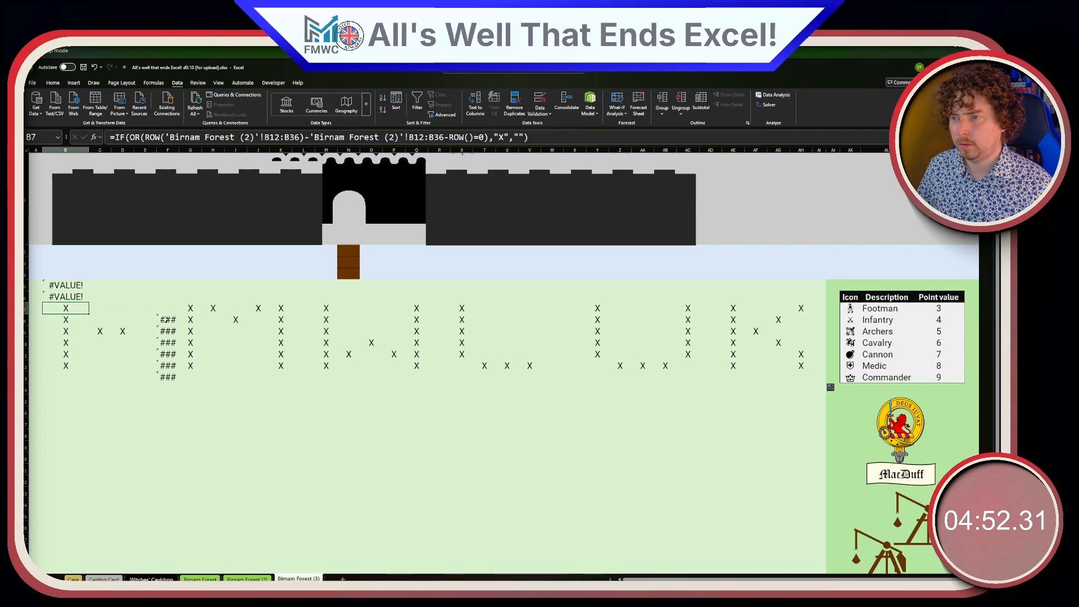
{"action": "left_click", "coordinate": [163, 320]}
{"action": "left_click", "coordinate": [224, 137]}
{"action": "key", "text": "Escape"}
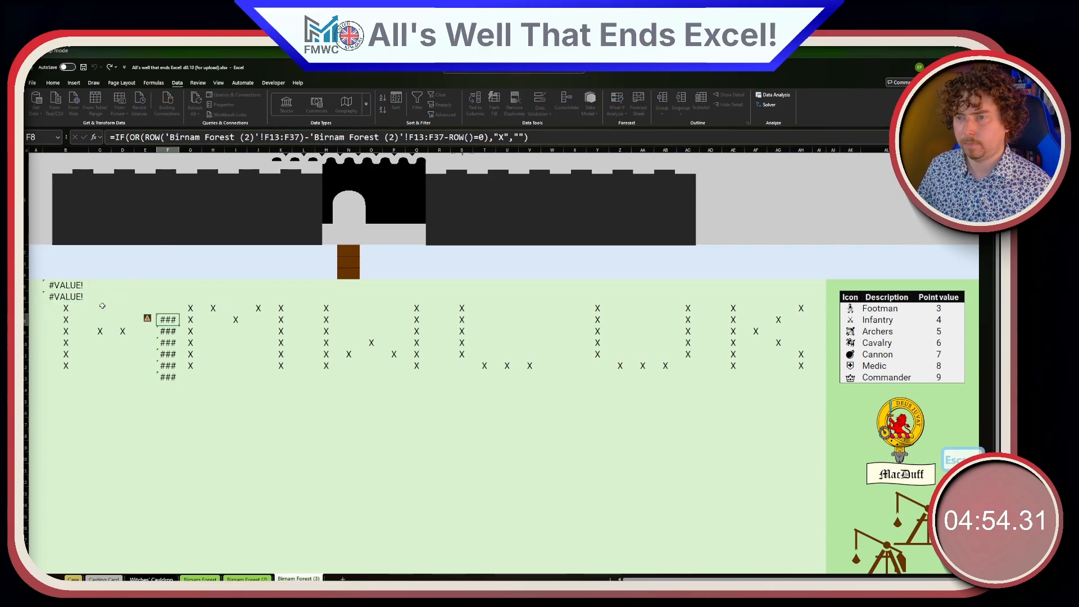
{"action": "scroll", "coordinate": [74, 309], "scroll_direction": "up", "scroll_amount": 1}
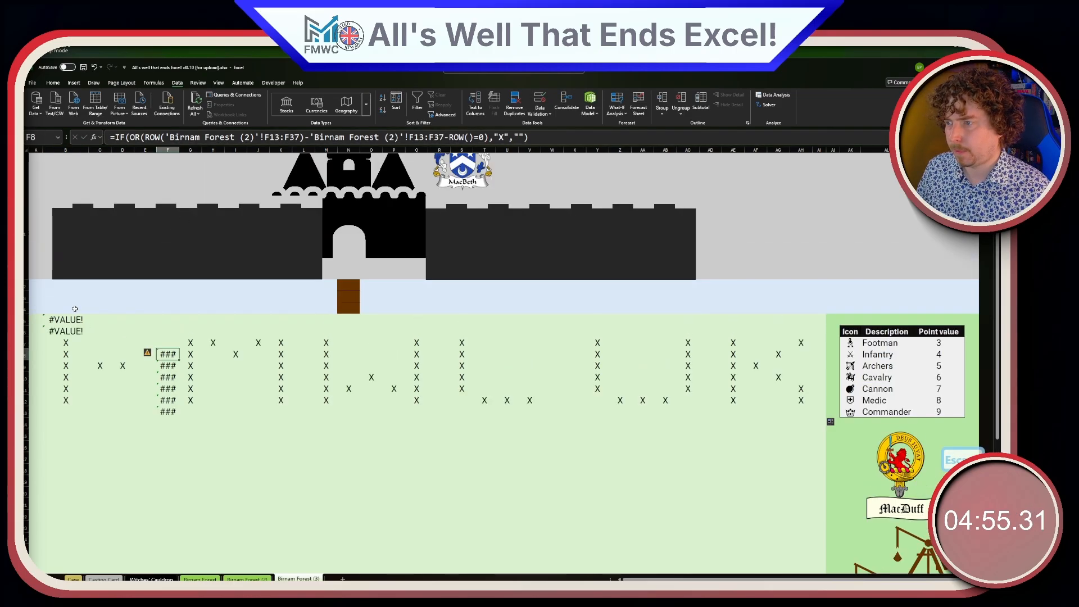
{"action": "left_click", "coordinate": [64, 342]}
{"action": "scroll", "coordinate": [79, 296], "scroll_direction": "down", "scroll_amount": 4}
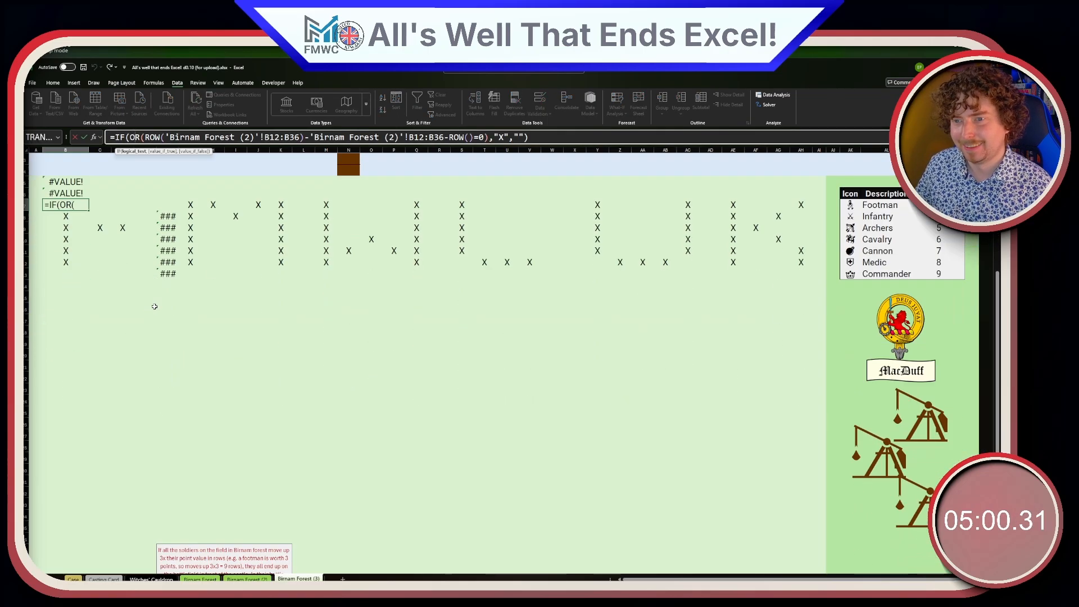
{"action": "scroll", "coordinate": [80, 296], "scroll_direction": "up", "scroll_amount": 3}
{"action": "left_click", "coordinate": [79, 297]}
{"action": "left_click", "coordinate": [200, 137]}
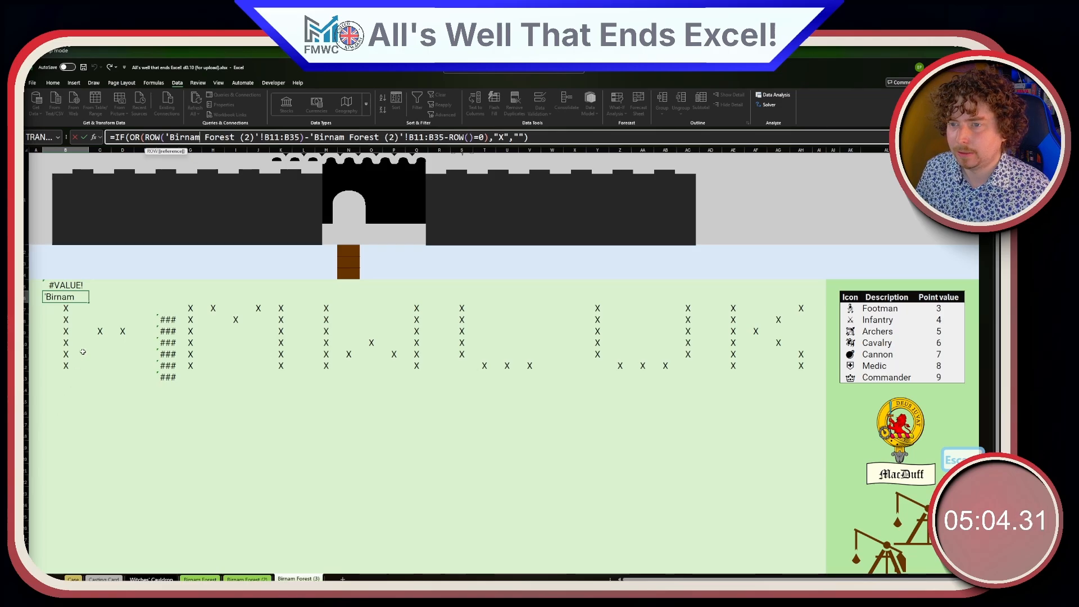
{"action": "key", "text": "Escape"}
- Lock the rows of both 'Birnam Forest (2)' ranges in the B7 formula as B$12:B$36
{"action": "key", "text": "Down"}
{"action": "left_click", "coordinate": [271, 139]}
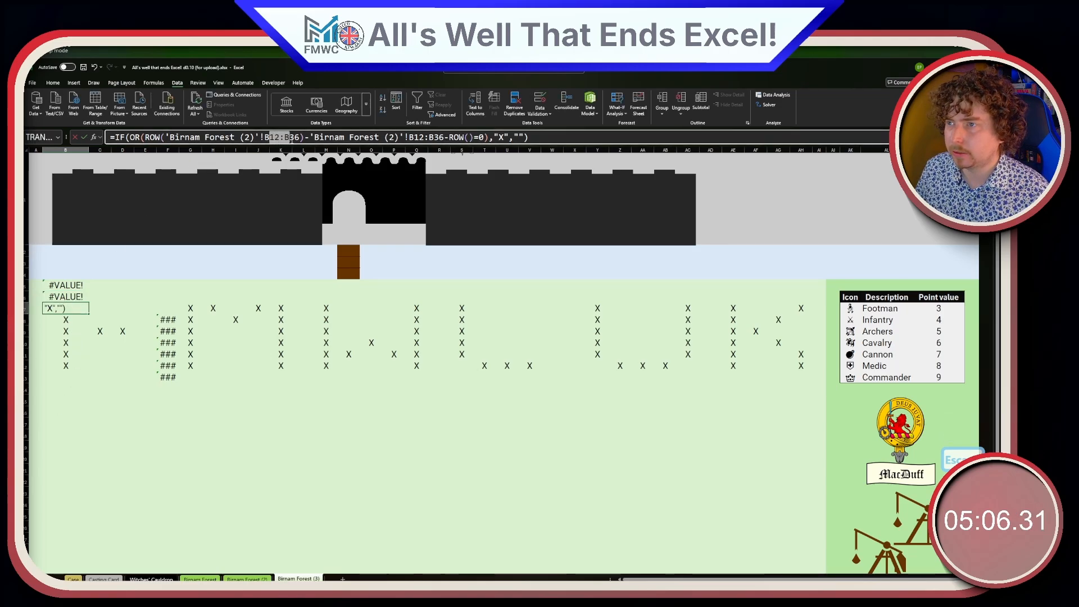
{"action": "key", "text": "F4"}
{"action": "key", "text": "F4"}
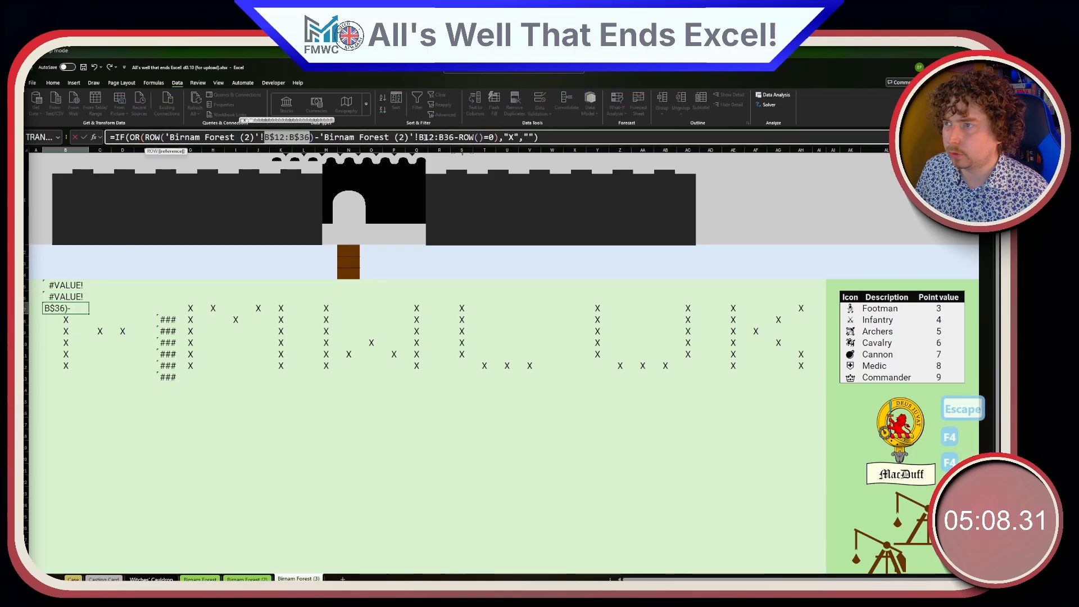
{"action": "left_click", "coordinate": [432, 137]}
{"action": "key", "text": "F4"}
{"action": "key", "text": "Return"}
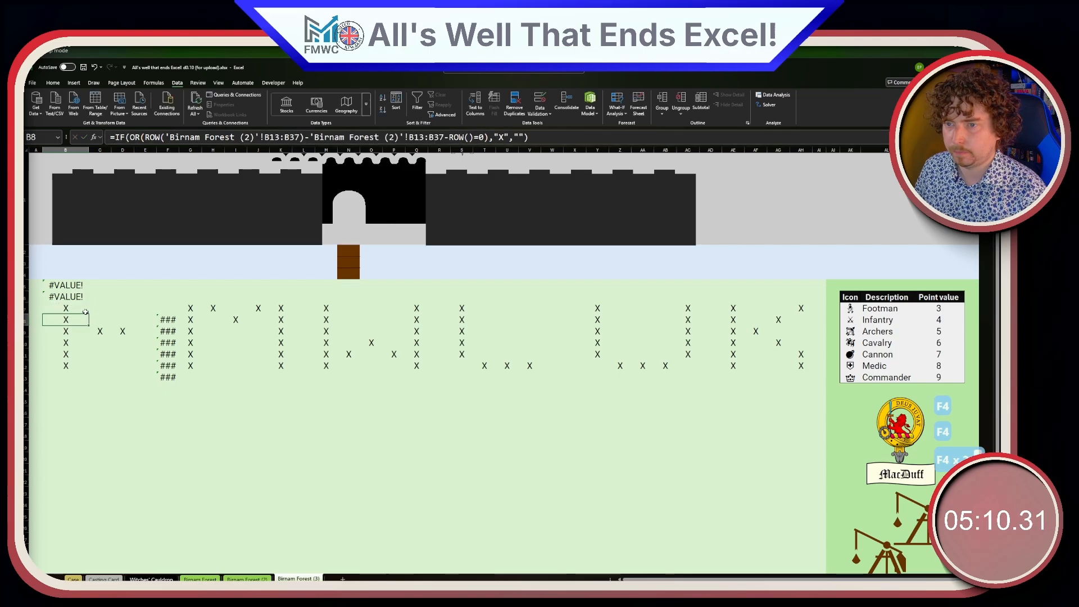
- Refill the corrected B7 formula across the battlefield, covering rows 5 to 14
{"action": "left_click", "coordinate": [85, 311]}
{"action": "left_click_drag", "start_coordinate": [88, 314], "coordinate": [824, 376]}
{"action": "left_click", "coordinate": [80, 286]}
{"action": "left_click_drag", "start_coordinate": [826, 291], "coordinate": [791, 388]}
{"action": "left_click", "coordinate": [353, 472]}
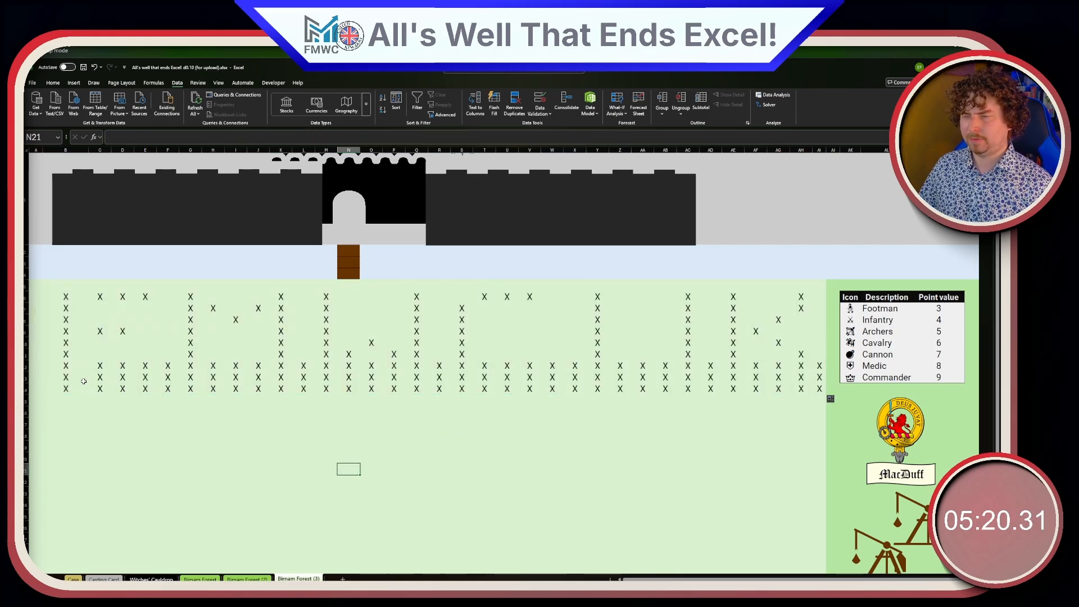
- Delete the surplus formula rows 12 to 14 across the battlefield, below the message
{"action": "left_click_drag", "start_coordinate": [70, 366], "coordinate": [816, 398]}
{"action": "key", "text": "Delete"}
{"action": "left_click", "coordinate": [642, 480]}
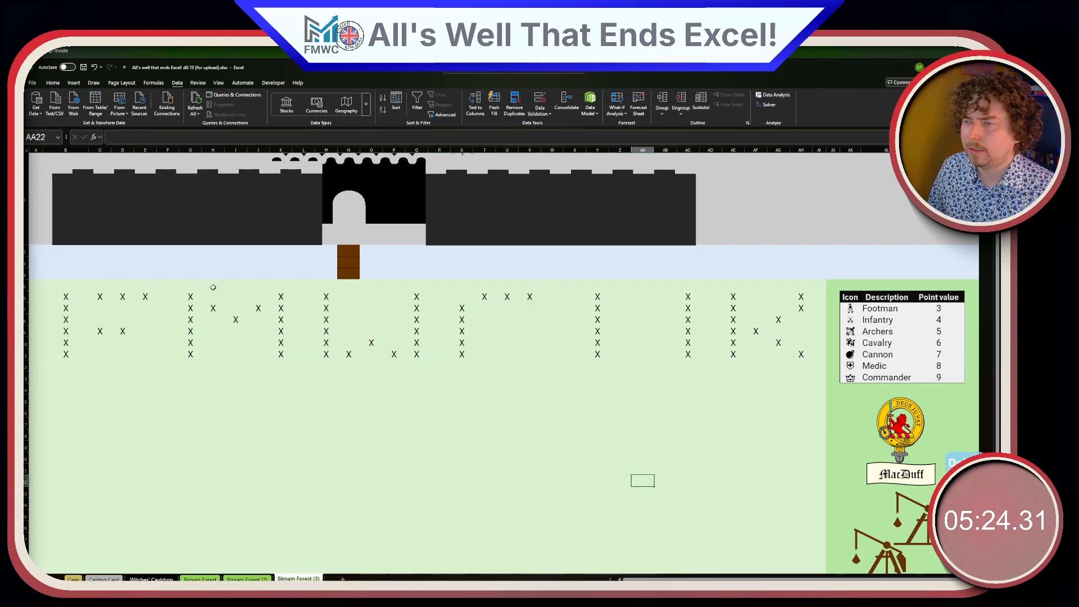
- Narrow the battlefield columns from column B onward so the X marks sit closer together and form readable letters
{"action": "left_click_drag", "start_coordinate": [84, 150], "coordinate": [836, 159]}
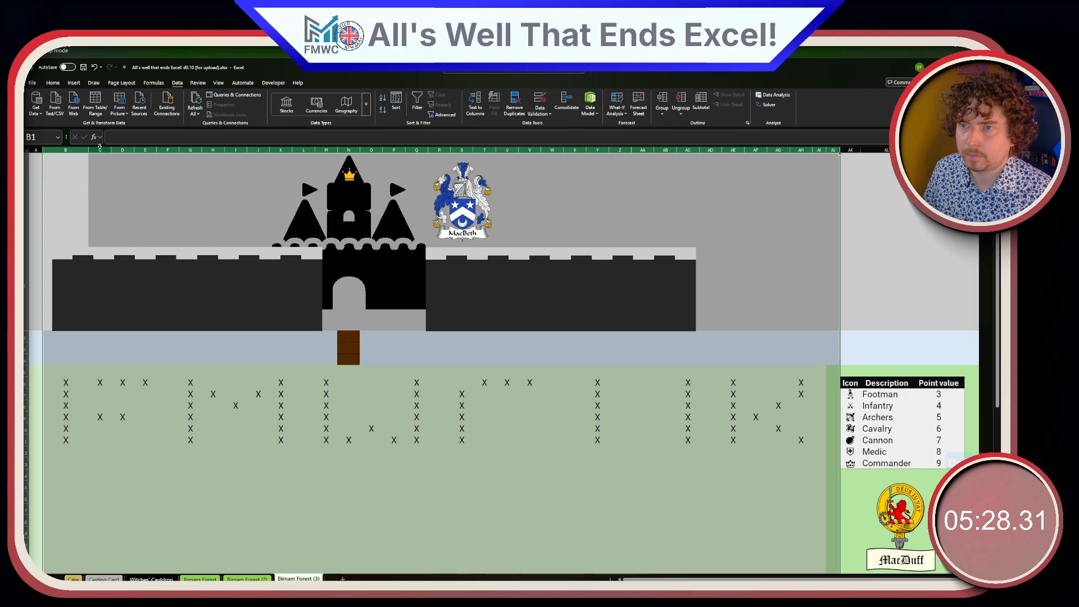
{"action": "left_click_drag", "start_coordinate": [91, 149], "coordinate": [323, 149]}
{"action": "left_click", "coordinate": [58, 150]}
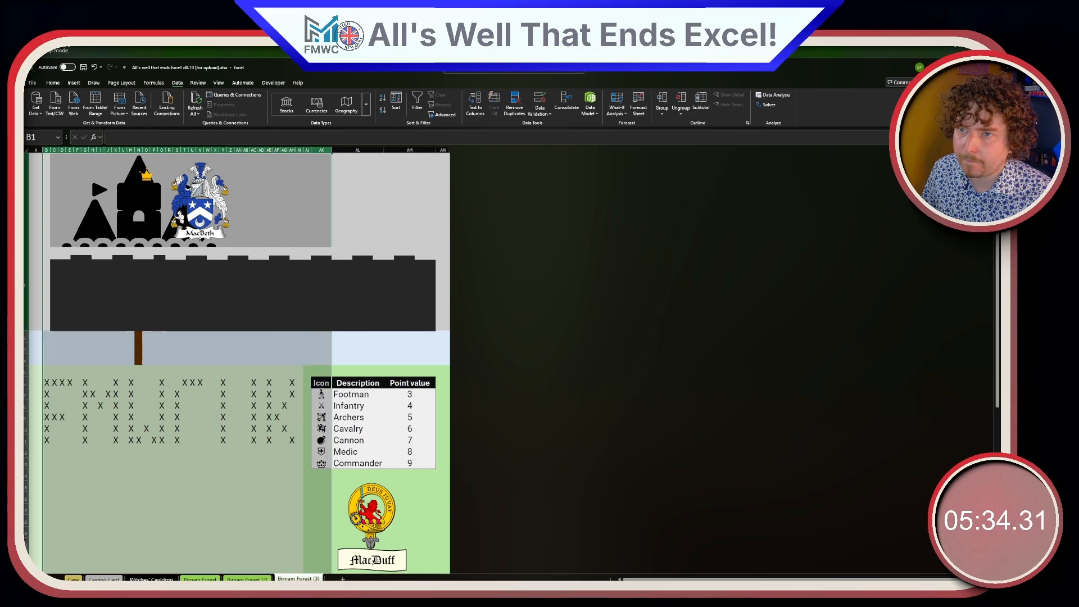
{"action": "left_click_drag", "start_coordinate": [50, 149], "coordinate": [55, 150]}
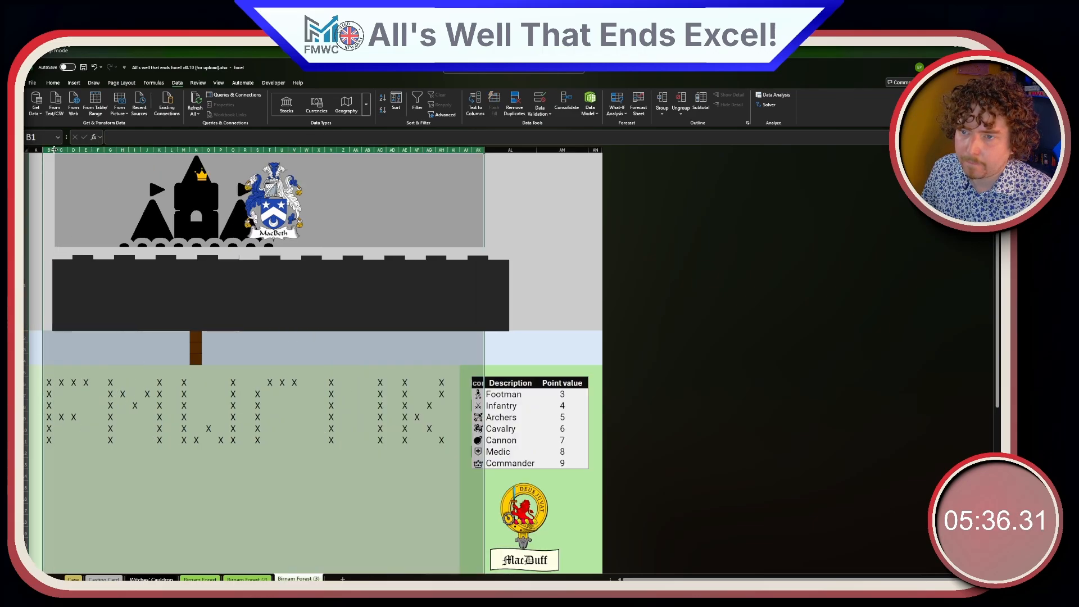
{"action": "left_click", "coordinate": [292, 441]}
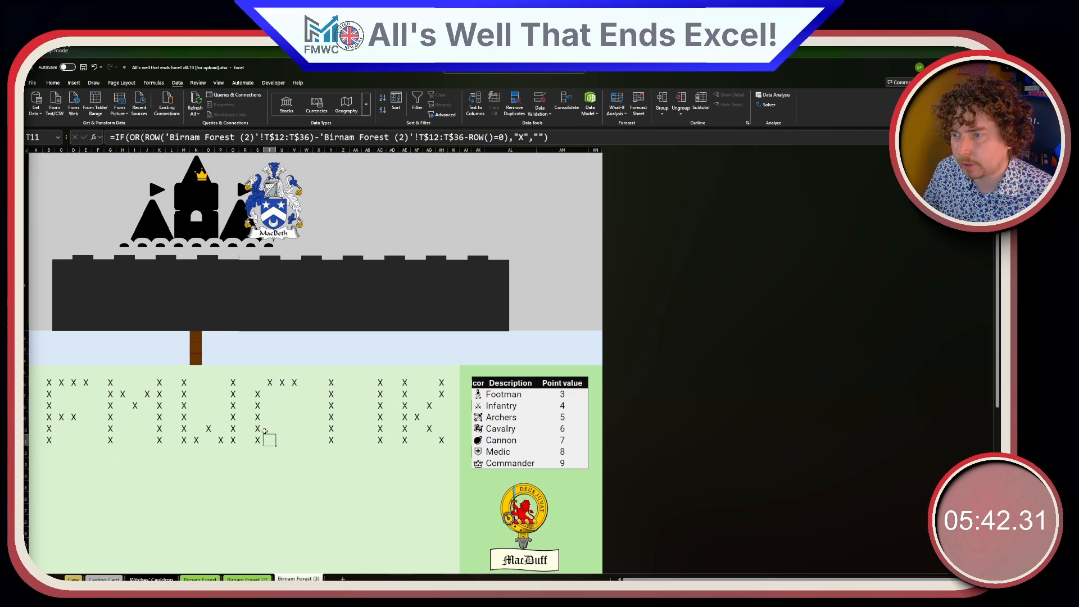
- Check the row 11 formulas from S to AA, reread the Bonus 3 question on the Case sheet, and open 'Birnam Forest (2)'
{"action": "left_click", "coordinate": [260, 444]}
{"action": "left_click_drag", "start_coordinate": [262, 446], "coordinate": [351, 443]}
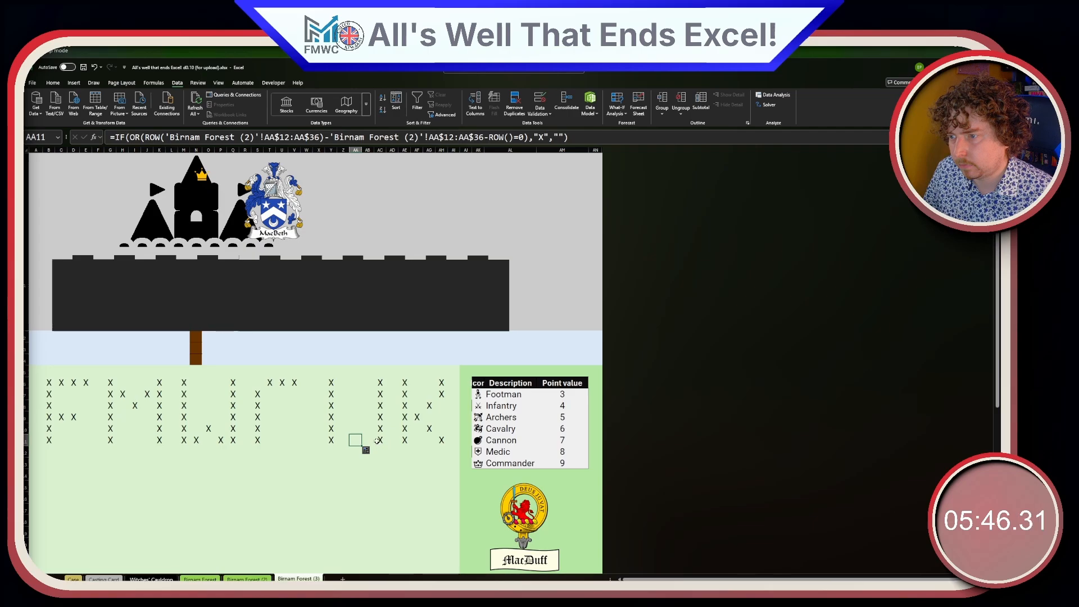
{"action": "left_click", "coordinate": [73, 578]}
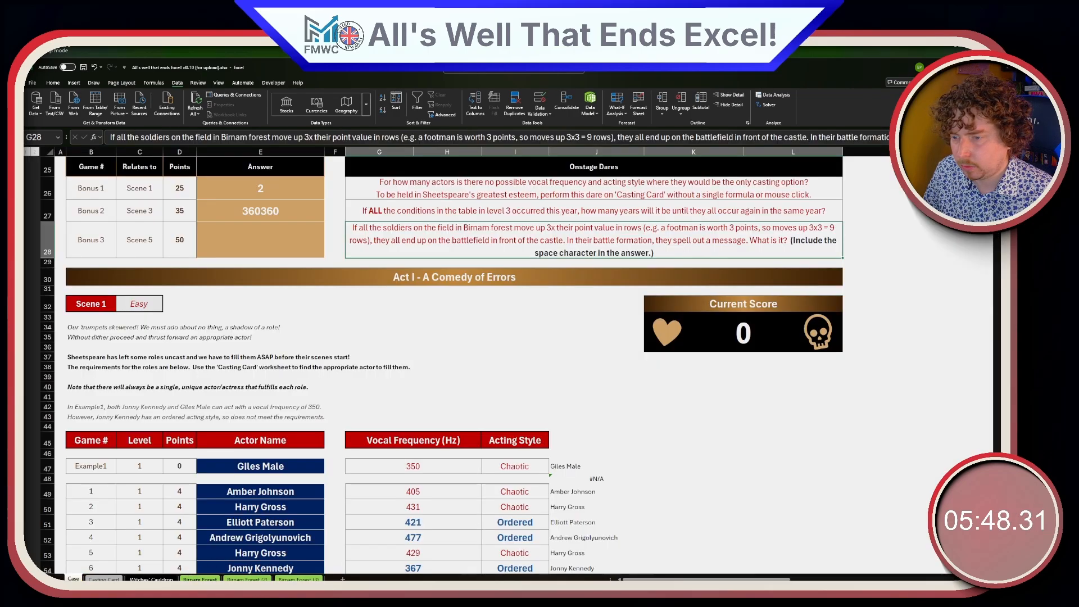
{"action": "left_click", "coordinate": [285, 578]}
{"action": "left_click", "coordinate": [259, 578]}
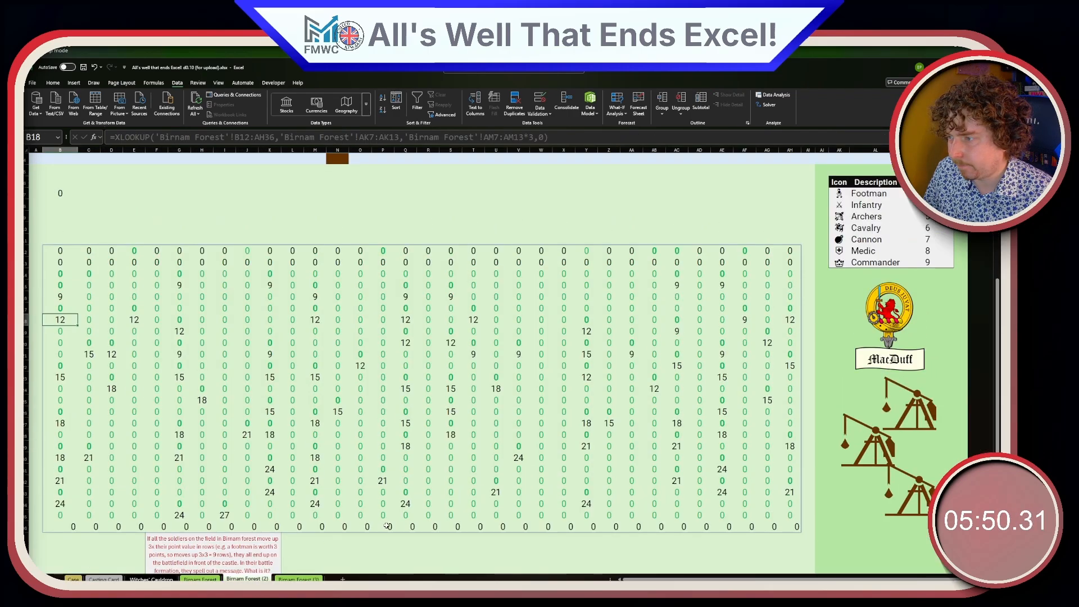
{"action": "left_click", "coordinate": [622, 469]}
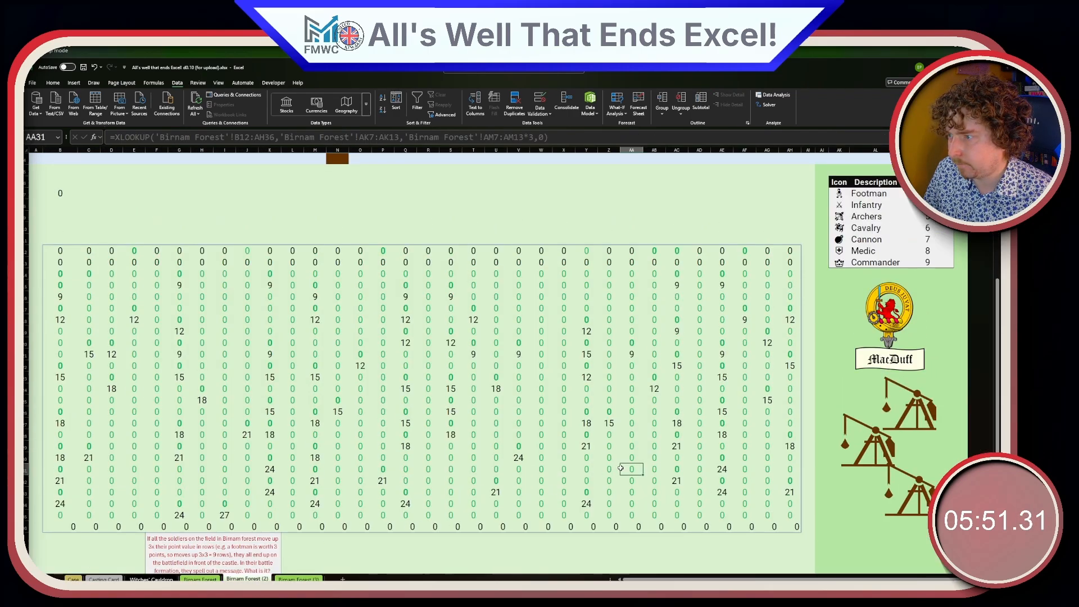
- Count the rows upward from the soldier value in Y19 to check where it lands on the battlefield
{"action": "left_click", "coordinate": [588, 331]}
{"action": "key", "text": "Up"}
{"action": "key", "text": "Up"}
{"action": "key", "text": "Up"}
{"action": "key", "text": "Up"}
{"action": "key", "text": "Up"}
{"action": "key", "text": "Up"}
{"action": "key", "text": "Up"}
{"action": "key", "text": "Up"}
{"action": "key", "text": "Up"}
{"action": "key", "text": "Up"}
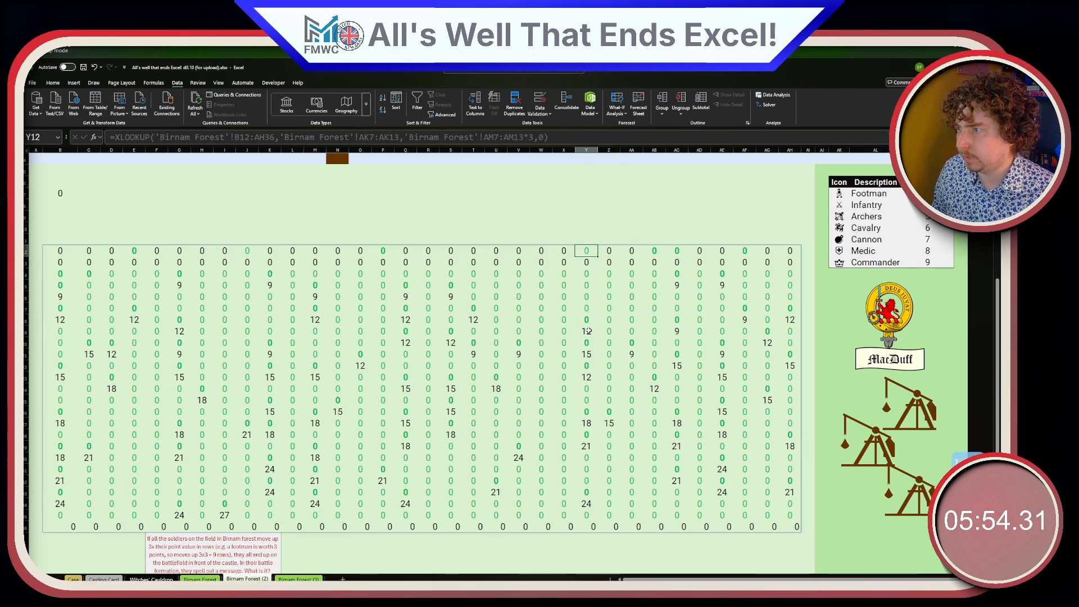
{"action": "key", "text": "Up"}
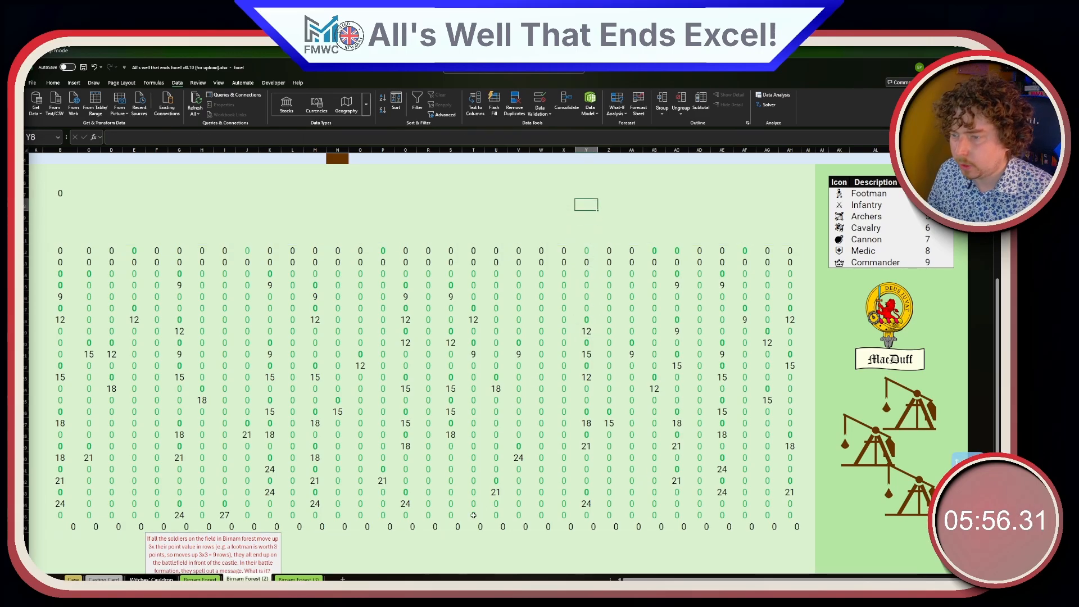
- Compare with the X marks on 'Birnam Forest (3)', then count down column Y of 'Birnam Forest (2)' to Y23
{"action": "left_click", "coordinate": [300, 580]}
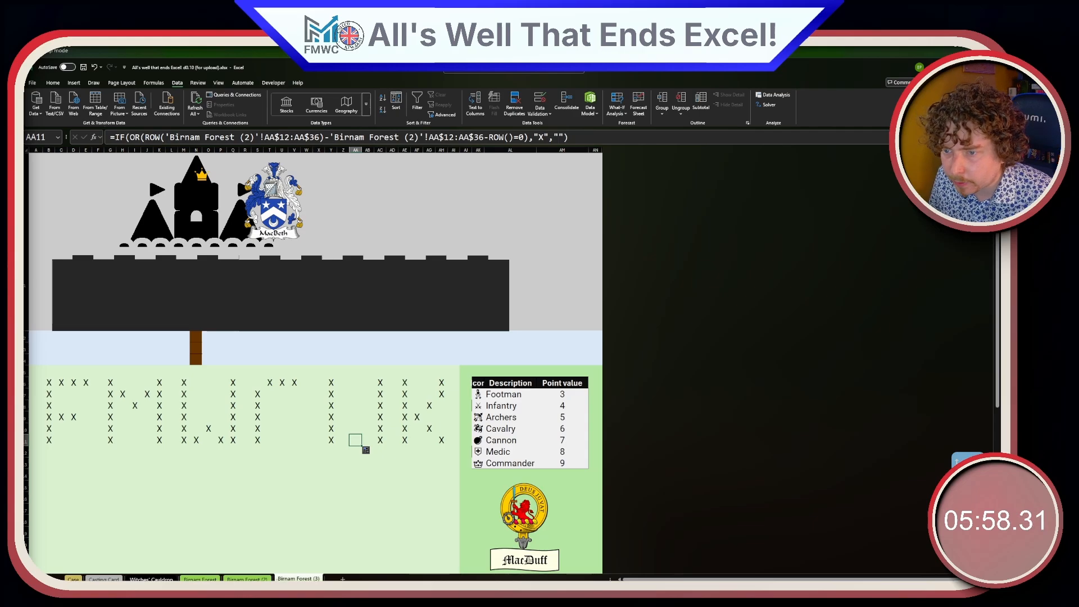
{"action": "left_click", "coordinate": [252, 579]}
{"action": "key", "text": "Down"}
{"action": "key", "text": "Down"}
{"action": "key", "text": "Down"}
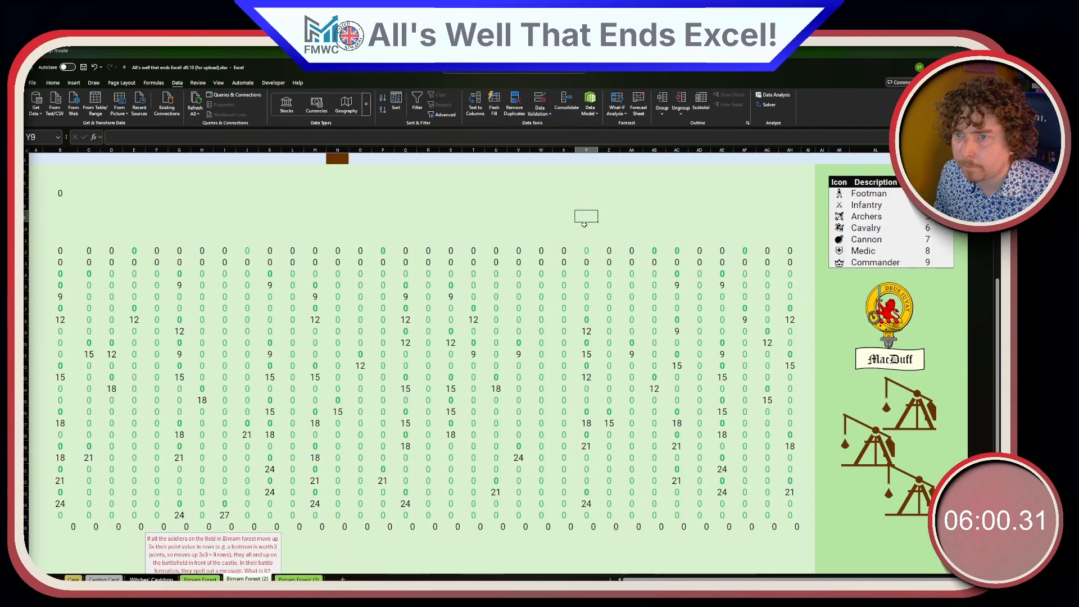
{"action": "key", "text": "Down"}
{"action": "key", "text": "Down"}
{"action": "key", "text": "Down"}
{"action": "key", "text": "Down"}
{"action": "key", "text": "Down"}
{"action": "key", "text": "Down"}
{"action": "key", "text": "Down"}
{"action": "key", "text": "Down"}
{"action": "key", "text": "Down"}
{"action": "key", "text": "Down"}
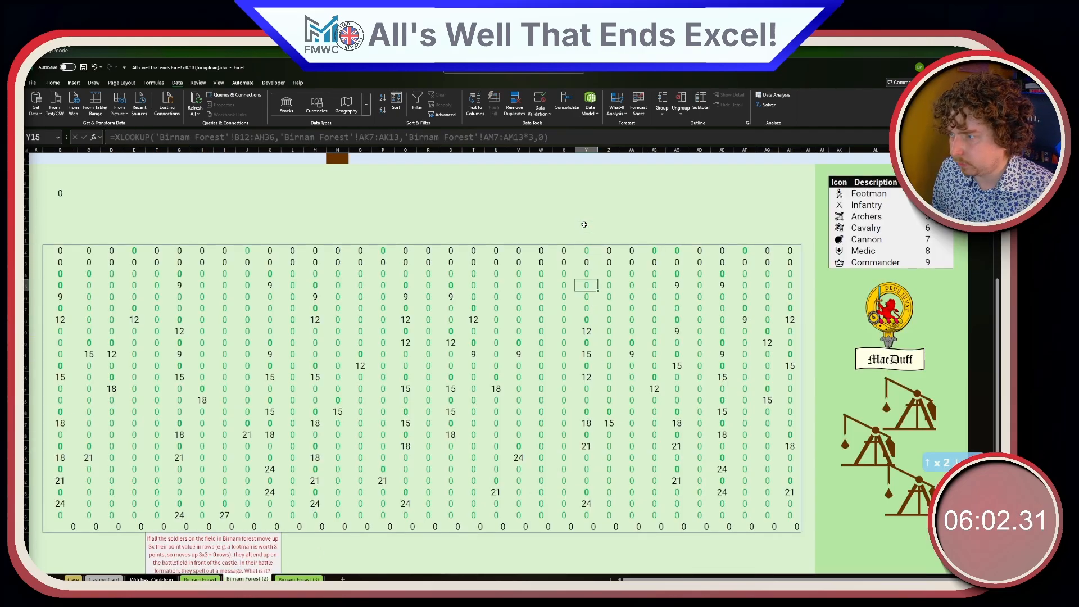
{"action": "key", "text": "Down"}
{"action": "key", "text": "Down"}
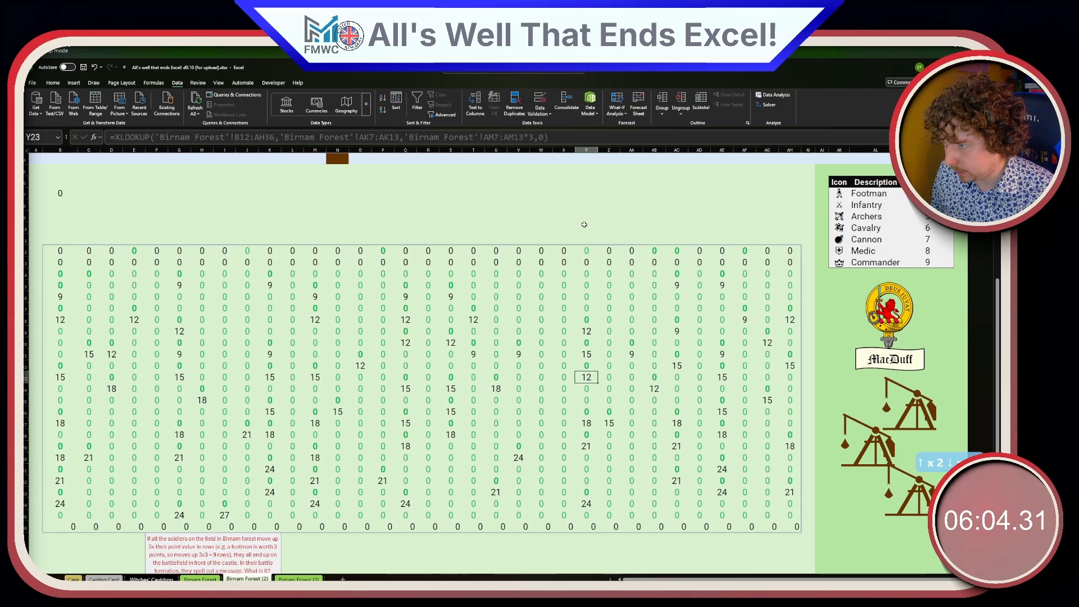
- Compare the formula in Z11 on 'Birnam Forest (3)' with the column Z movement values on 'Birnam Forest (2)'
{"action": "key", "text": "ctrl+Page_Down"}
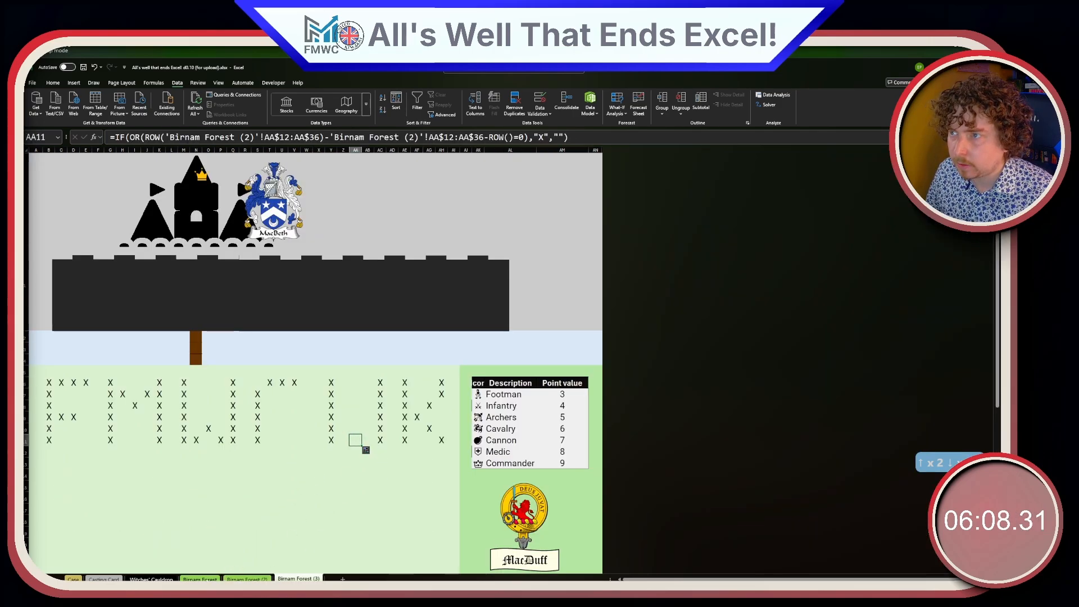
{"action": "key", "text": "ctrl+Page_Up"}
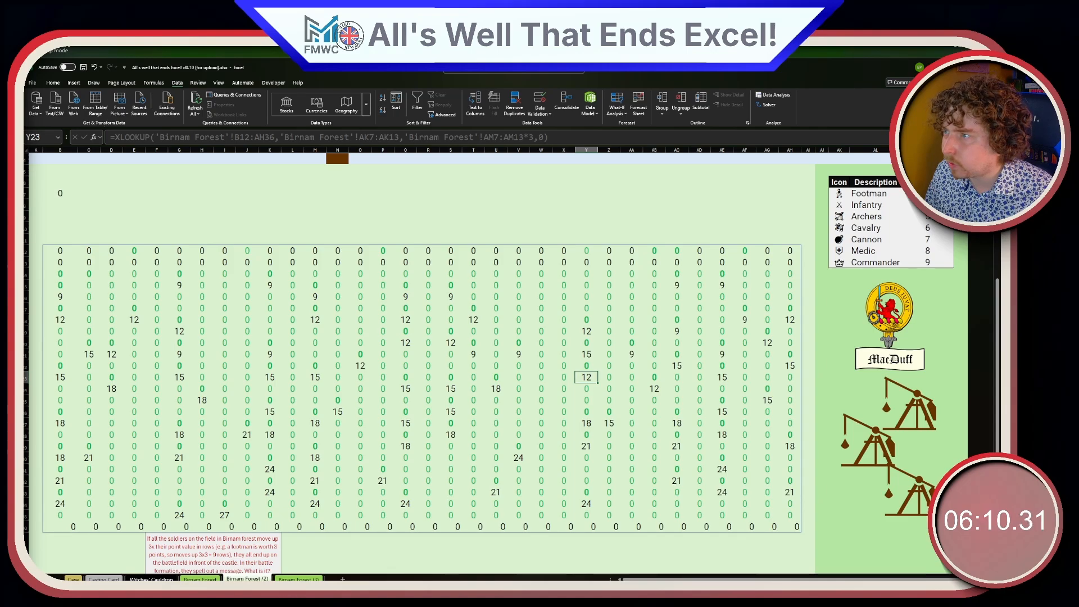
{"action": "key", "text": "ctrl+Page_Down"}
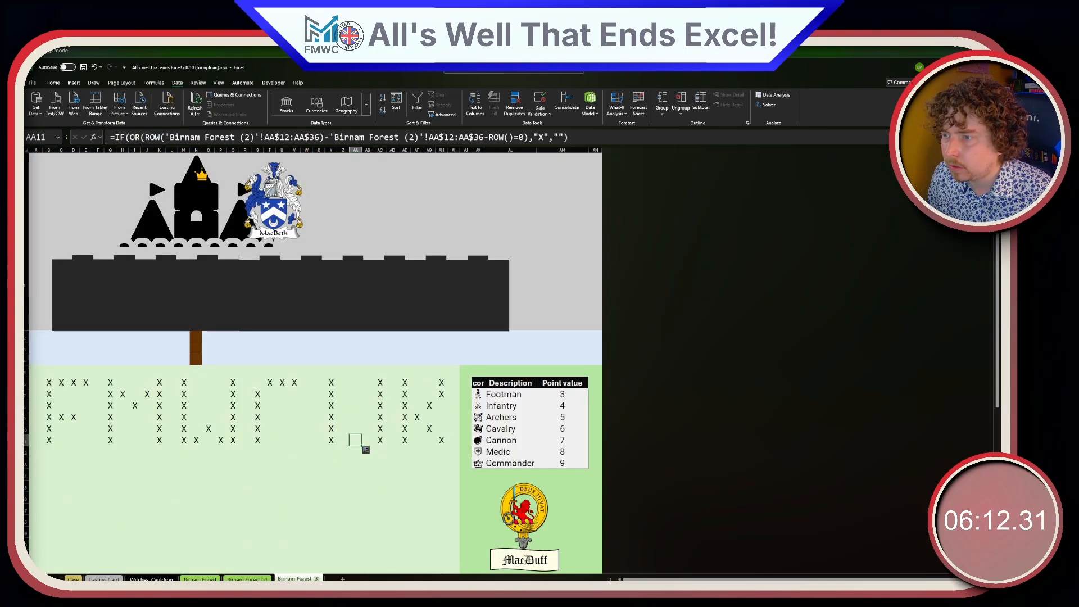
{"action": "key", "text": "Left"}
{"action": "key", "text": "Left"}
{"action": "key", "text": "Right"}
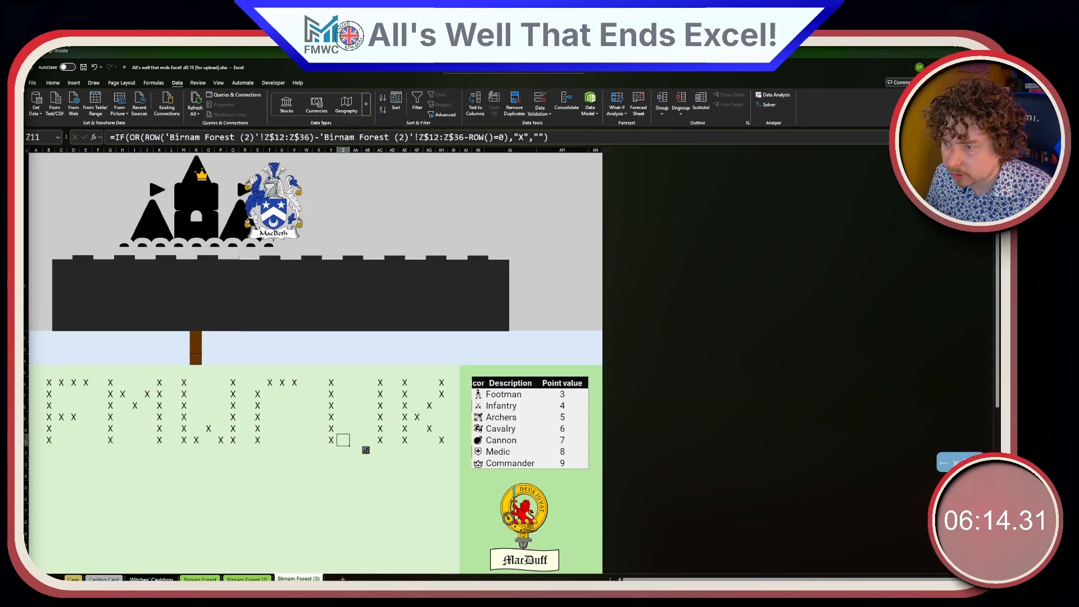
{"action": "key", "text": "ctrl+Page_Up"}
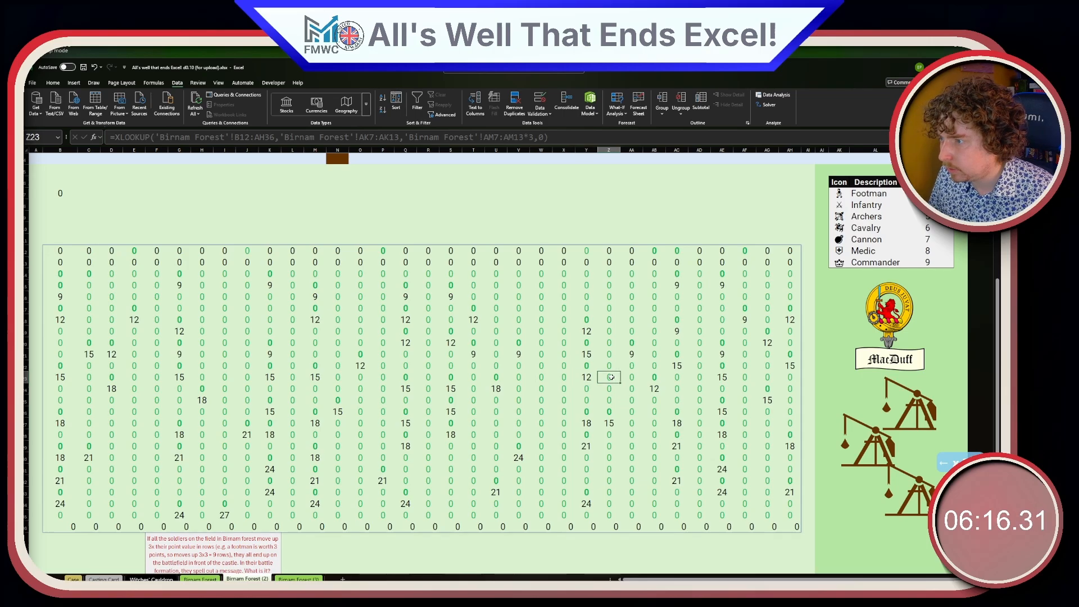
{"action": "left_click", "coordinate": [609, 217]}
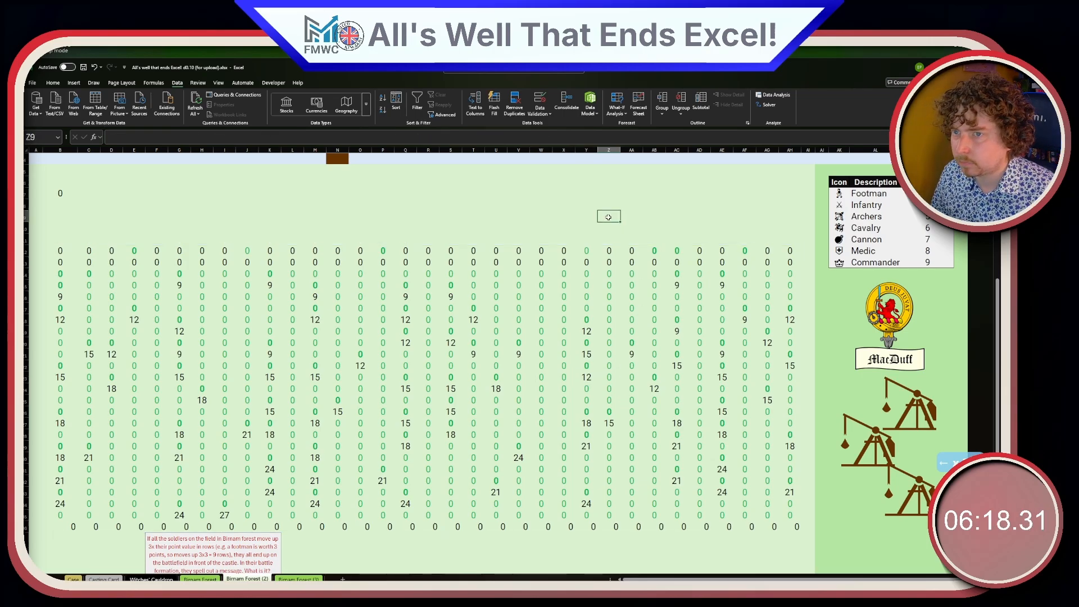
{"action": "key", "text": "ctrl+Page_Down"}
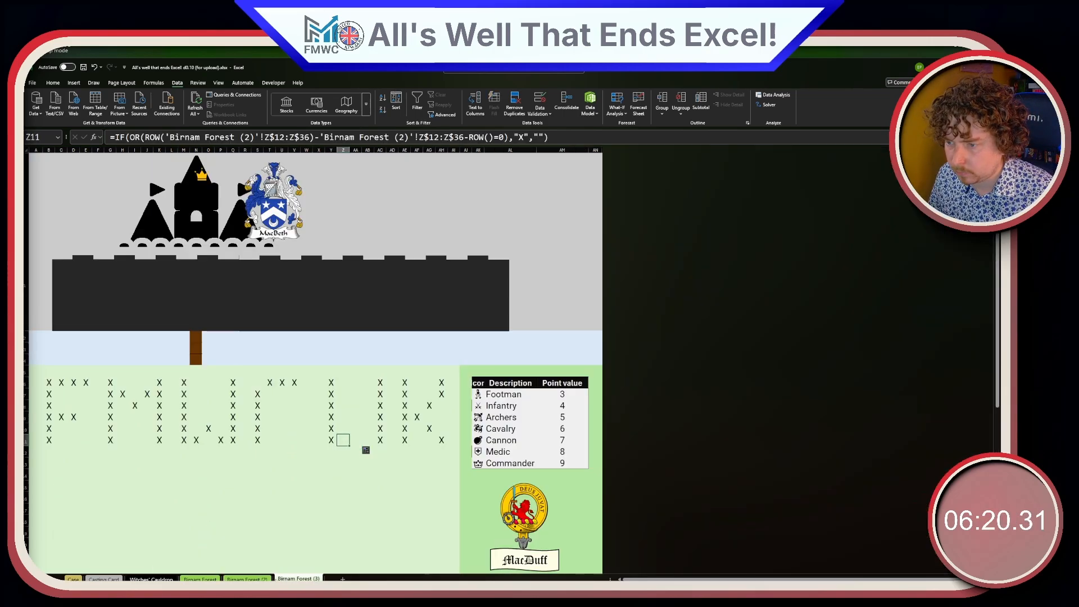
{"action": "left_click", "coordinate": [229, 579]}
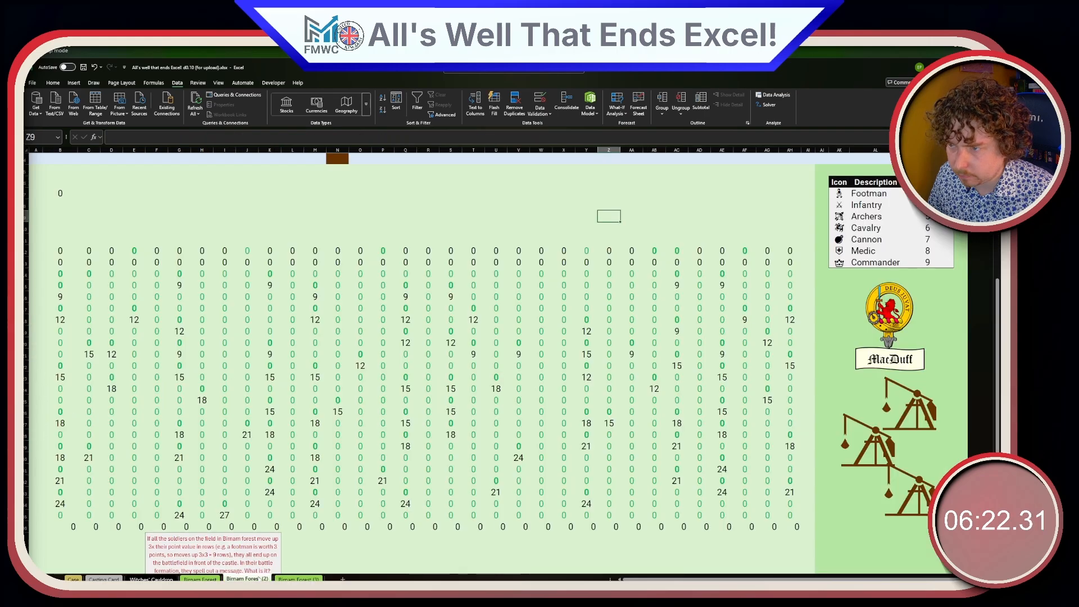
- Count the rows down column Z from Z9 to the soldier value in Z27
{"action": "key", "text": "Down"}
{"action": "key", "text": "Down"}
{"action": "key", "text": "Down"}
{"action": "key", "text": "Down"}
{"action": "key", "text": "Down"}
{"action": "key", "text": "Down"}
{"action": "key", "text": "Down"}
{"action": "key", "text": "Down"}
{"action": "key", "text": "Down"}
{"action": "key", "text": "Down"}
{"action": "key", "text": "Down"}
{"action": "key", "text": "Down"}
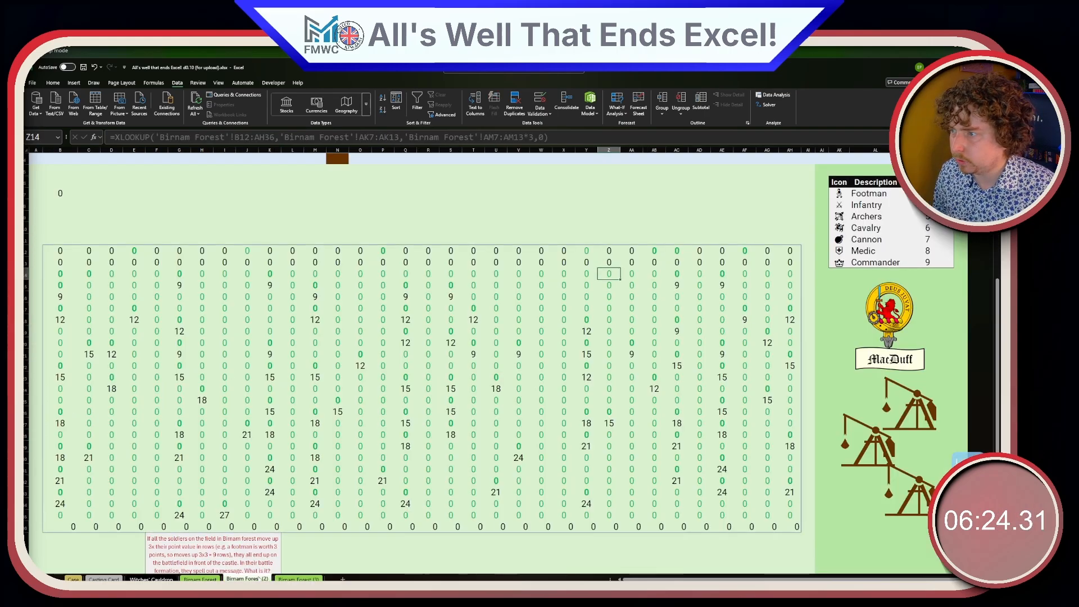
{"action": "key", "text": "Down"}
{"action": "key", "text": "Down"}
{"action": "key", "text": "Down"}
{"action": "key", "text": "Down"}
{"action": "key", "text": "Down"}
{"action": "key", "text": "Down"}
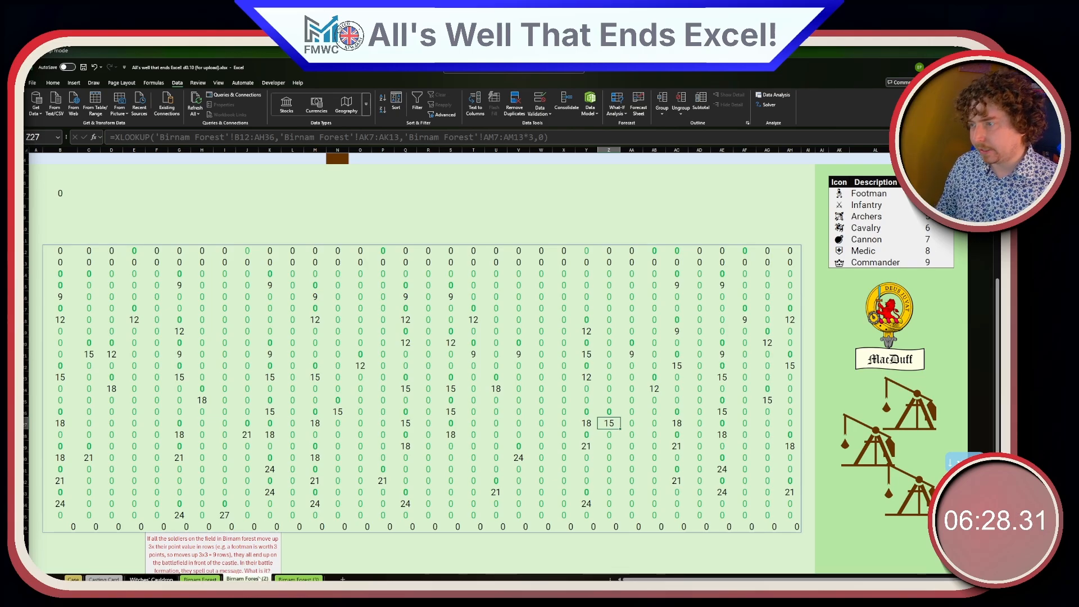
- Trace column AA upward from AA27 to AA12 for soldier values, and move on to column AB
{"action": "key", "text": "Right"}
{"action": "key", "text": "Up"}
{"action": "key", "text": "Up"}
{"action": "key", "text": "Up"}
{"action": "key", "text": "Up"}
{"action": "key", "text": "Up"}
{"action": "key", "text": "Up"}
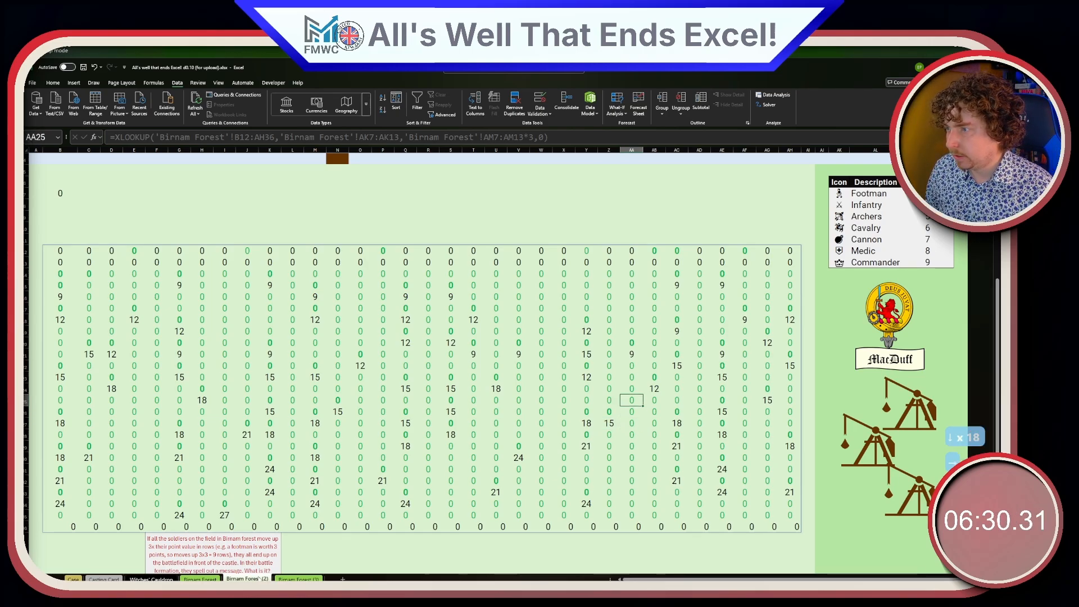
{"action": "key", "text": "Up"}
{"action": "key", "text": "Up"}
{"action": "key", "text": "Up"}
{"action": "key", "text": "Up"}
{"action": "key", "text": "Up"}
{"action": "key", "text": "Up"}
{"action": "key", "text": "Up"}
{"action": "key", "text": "Up"}
{"action": "key", "text": "Up"}
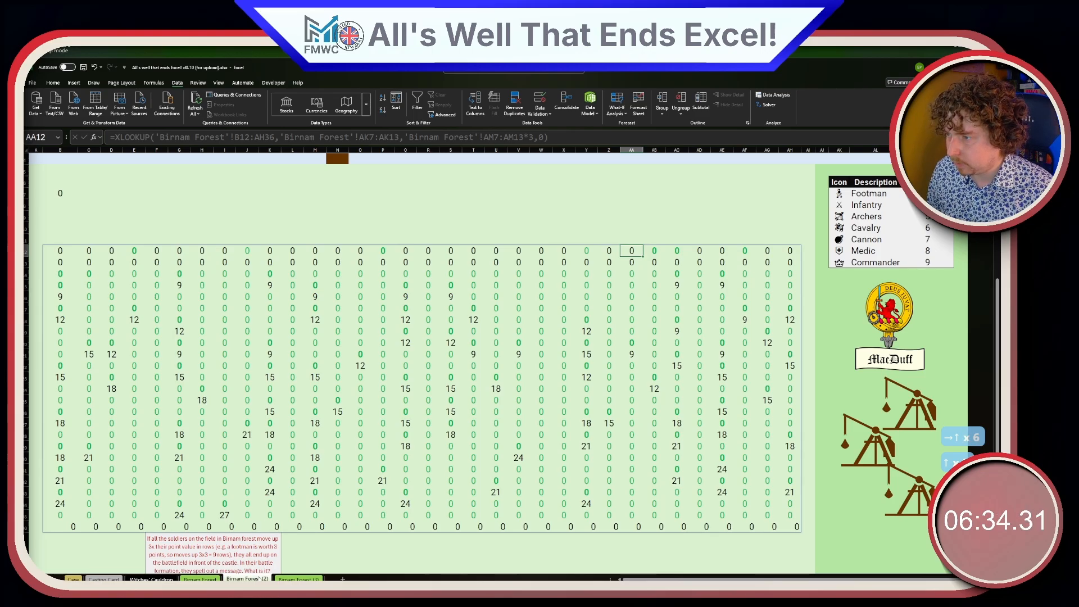
{"action": "key", "text": "Right"}
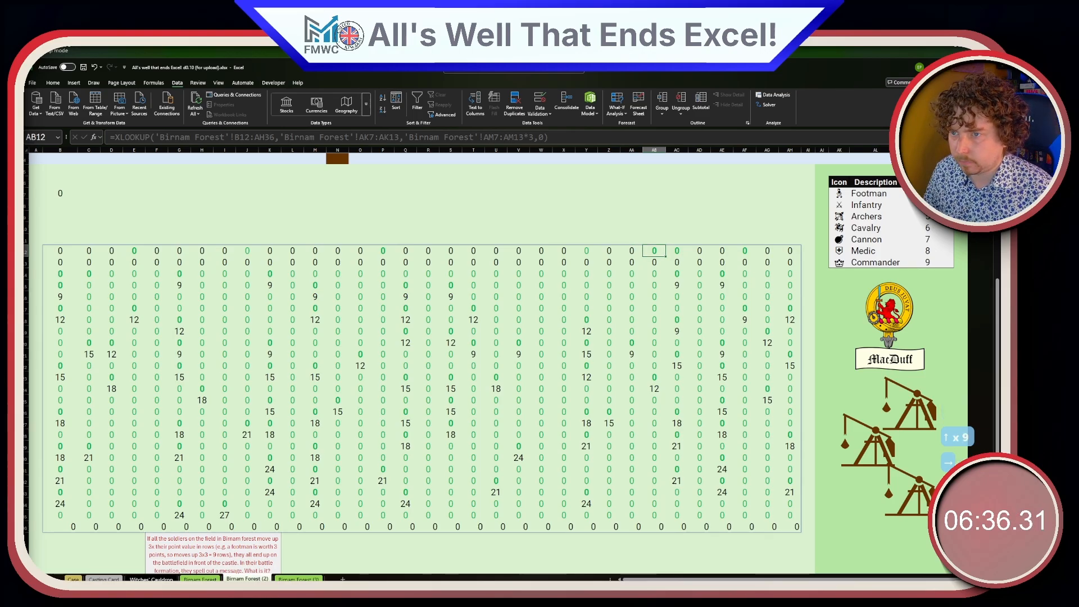
- Try filling the row 11 formulas on 'Birnam Forest (3)' down into row 12 across the battlefield
{"action": "key", "text": "ctrl+Page_Down"}
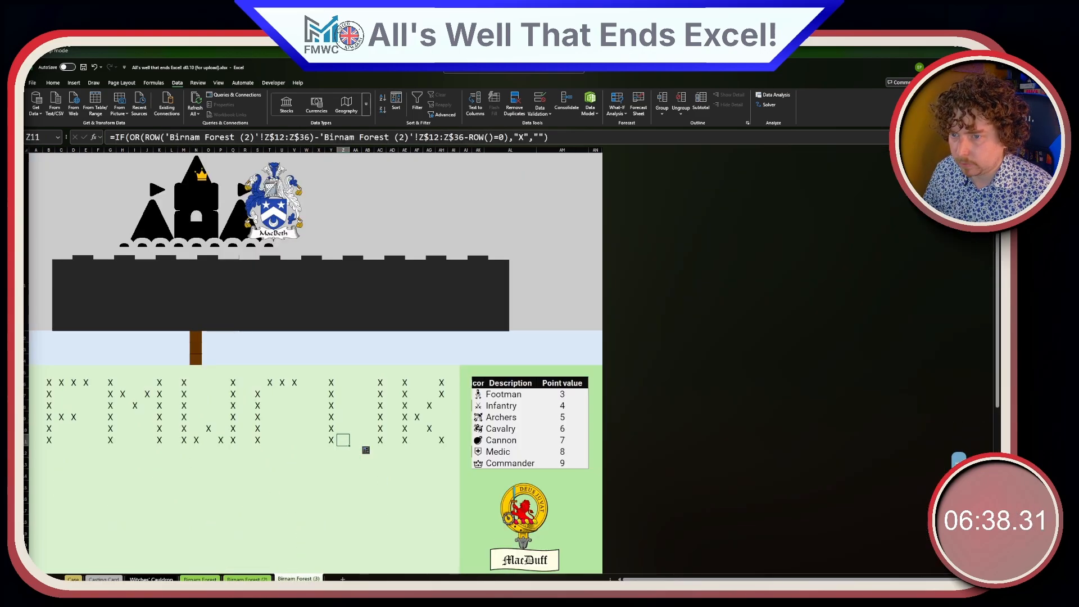
{"action": "left_click_drag", "start_coordinate": [51, 440], "coordinate": [459, 452]}
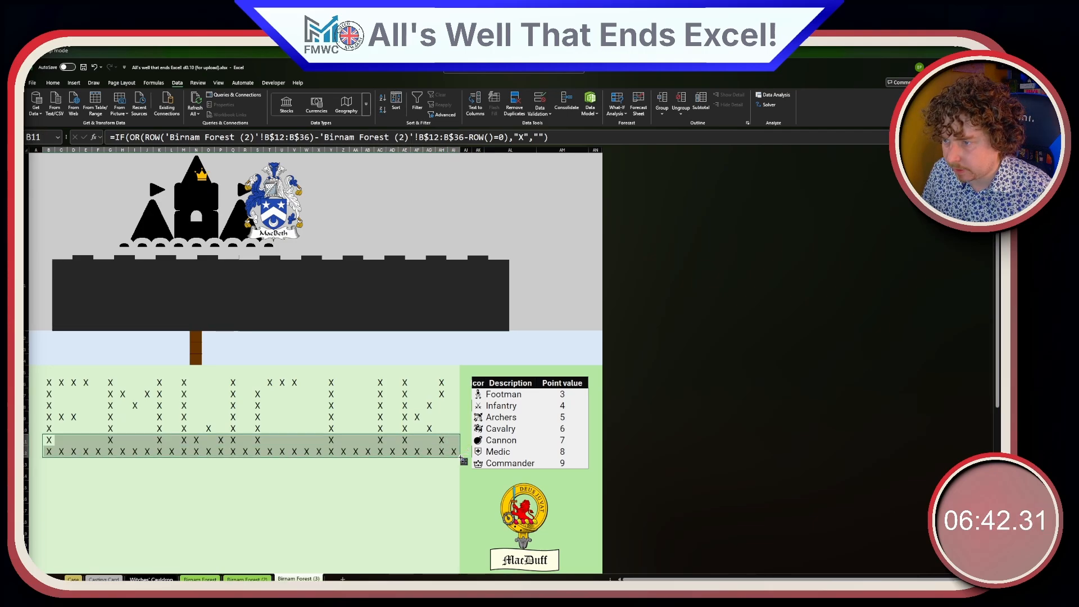
{"action": "left_click", "coordinate": [417, 473]}
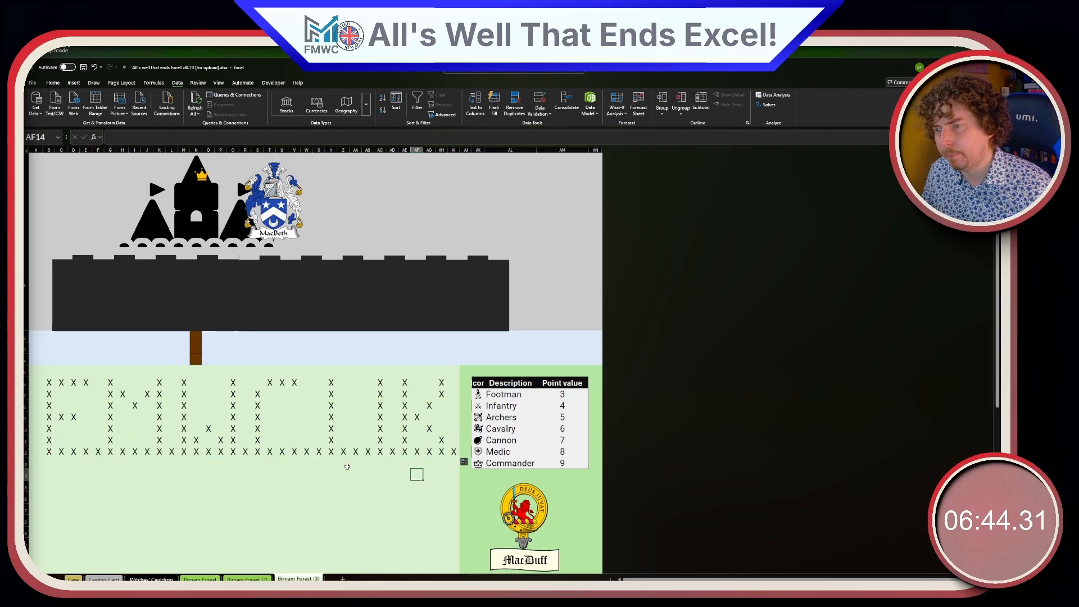
{"action": "key", "text": "ctrl+z"}
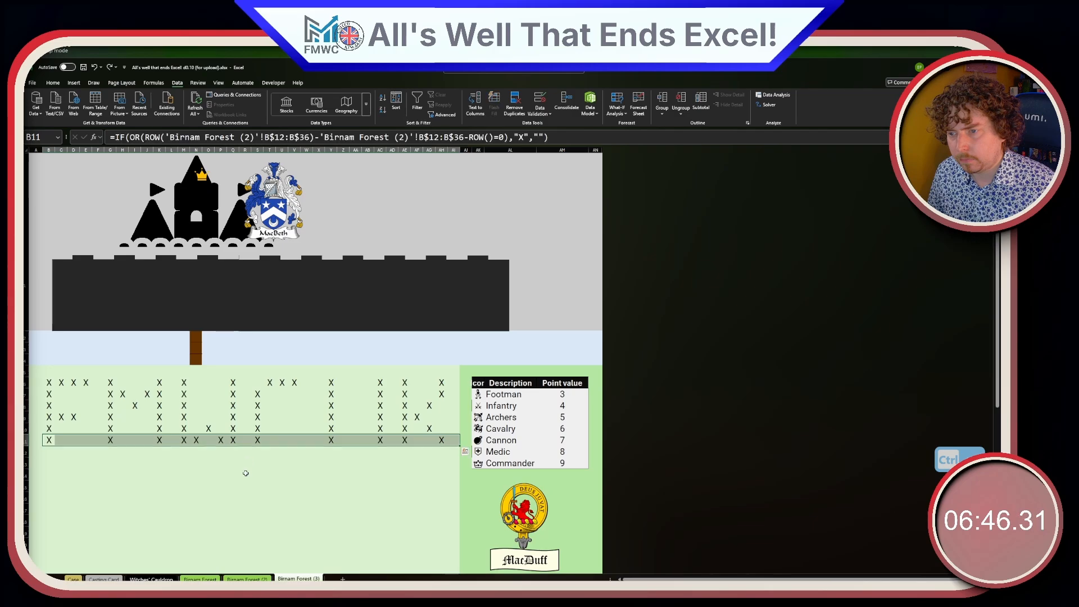
{"action": "left_click", "coordinate": [245, 473]}
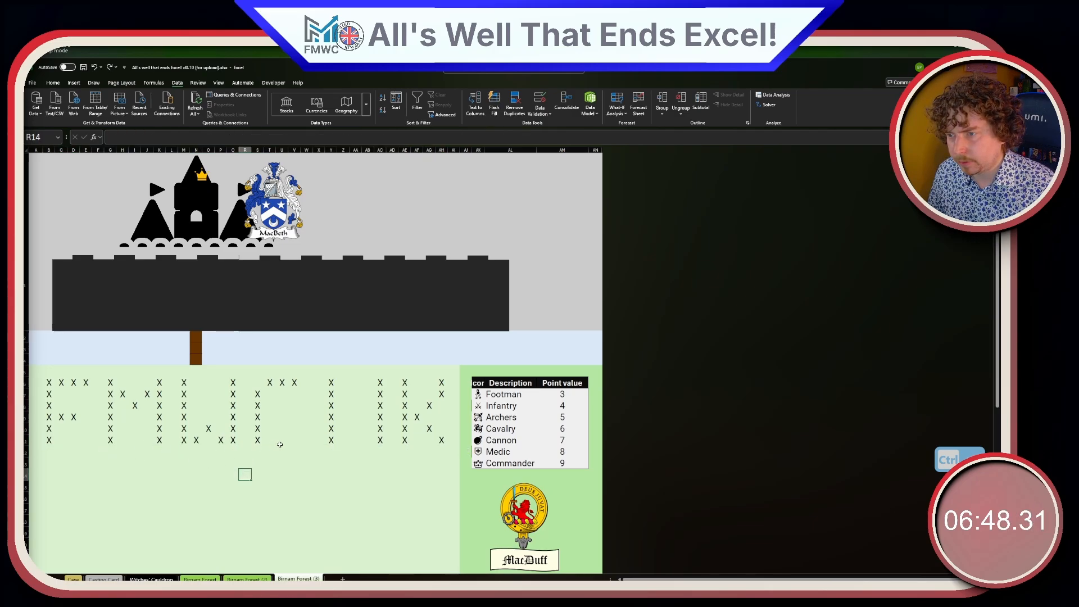
- Examine the gap at Z11:AB11 in the message and return to the movement values on 'Birnam Forest (2)'
{"action": "left_click", "coordinate": [281, 440]}
{"action": "left_click_drag", "start_coordinate": [344, 440], "coordinate": [369, 440]}
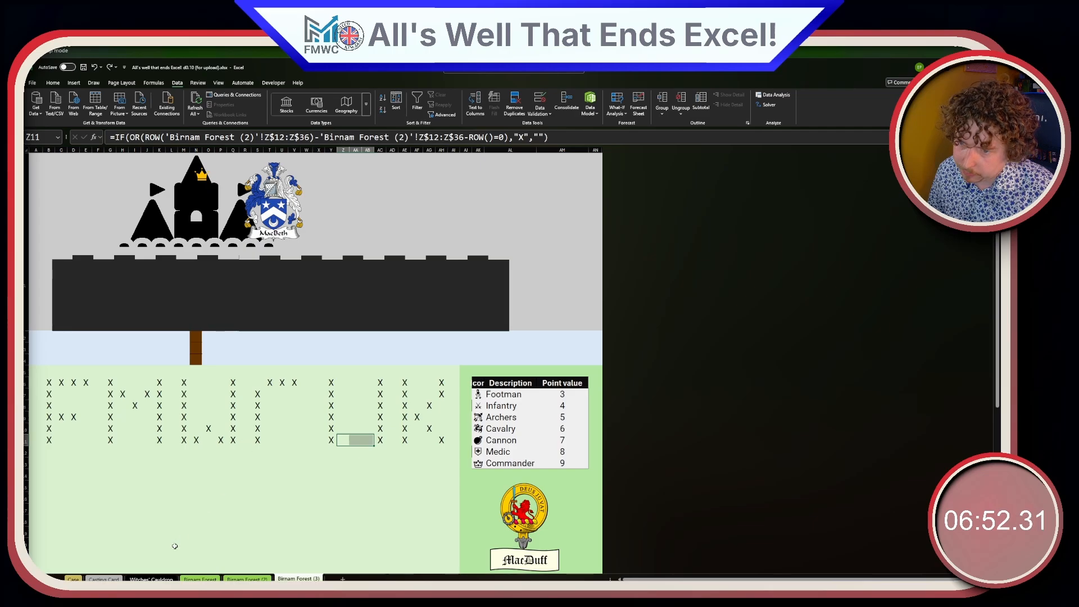
{"action": "left_click", "coordinate": [200, 579]}
{"action": "key", "text": "ctrl+Page_Down"}
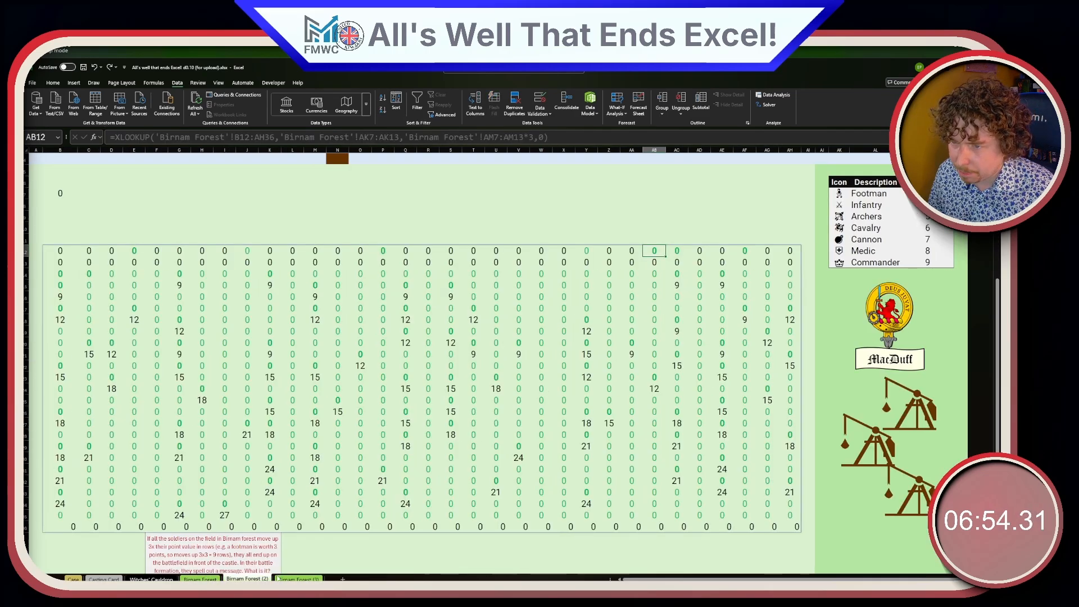
- Read the message formed by the X marks on the 'Birnam Forest (3)' battlefield
{"action": "key", "text": "ctrl+Page_Down"}
{"action": "left_click", "coordinate": [299, 514]}
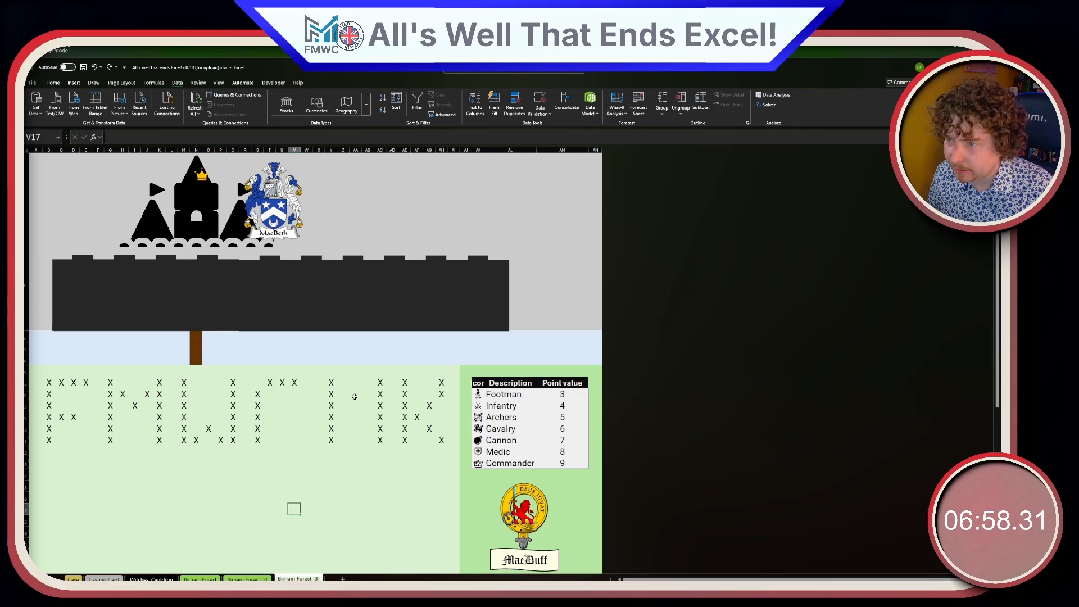
{"action": "left_click_drag", "start_coordinate": [318, 383], "coordinate": [312, 448]}
{"action": "left_click", "coordinate": [269, 463]}
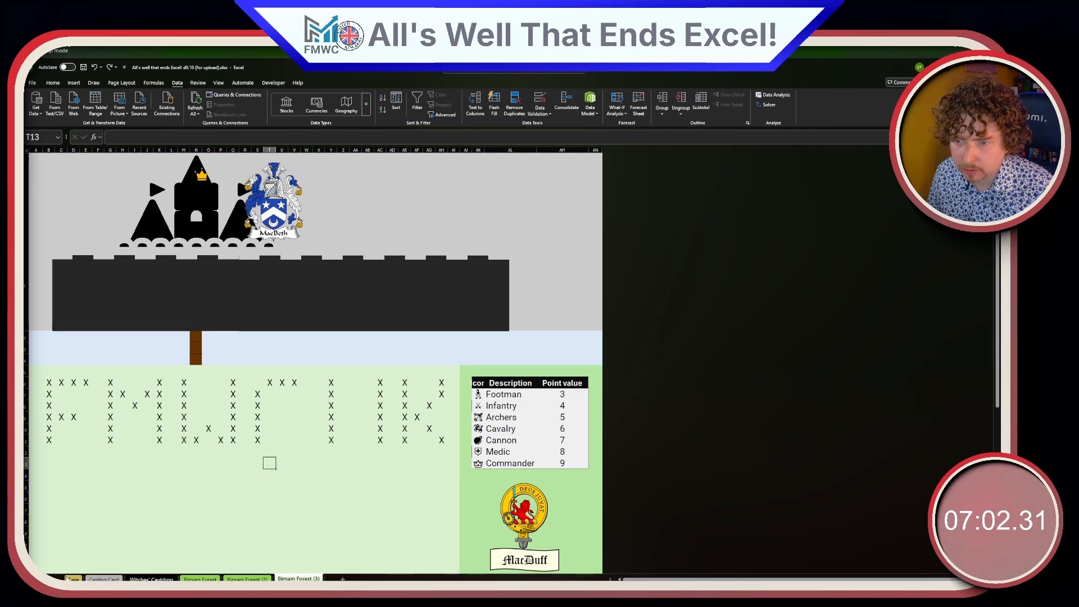
- Enter FMWC UK as the Bonus 3 answer in E28 of the 'Case' sheet
{"action": "left_click", "coordinate": [72, 579]}
{"action": "left_click", "coordinate": [296, 245]}
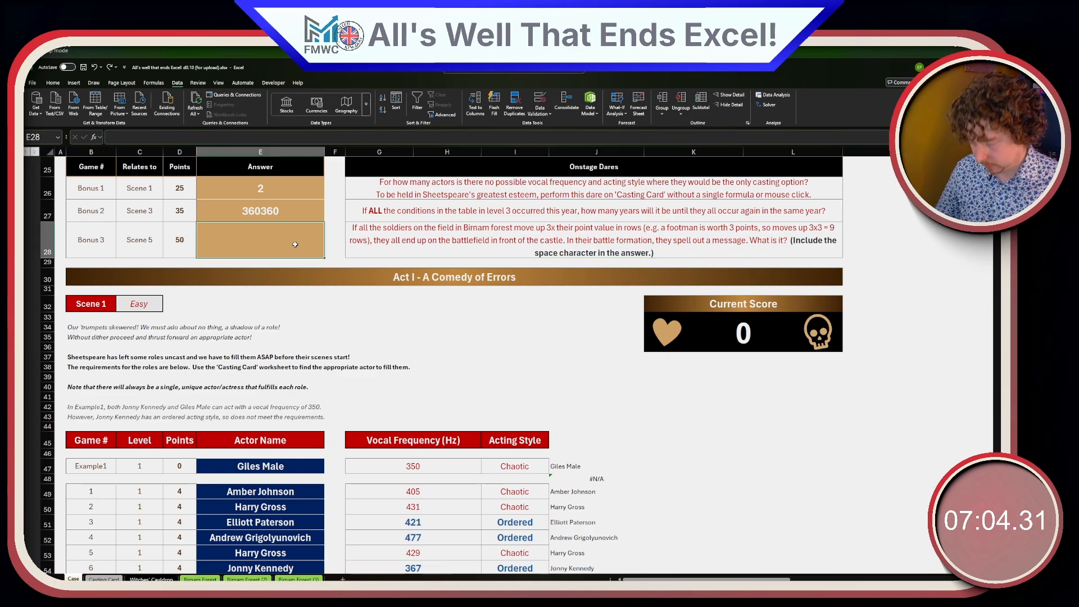
{"action": "type", "text": "FMWC UK"}
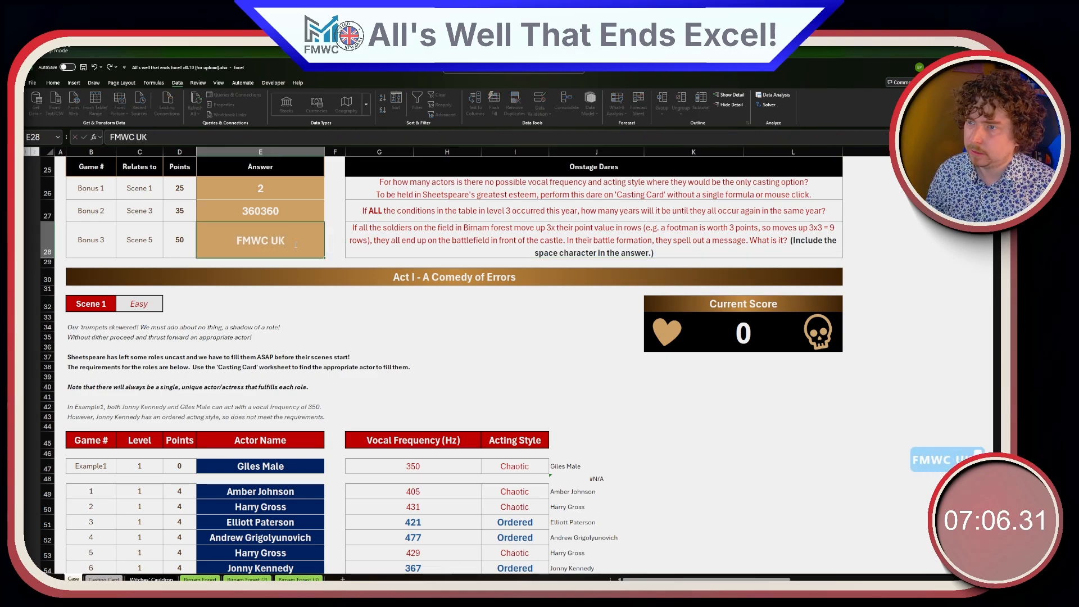
{"action": "key", "text": "Tab"}
{"action": "key", "text": "Up"}
{"action": "key", "text": "Up"}
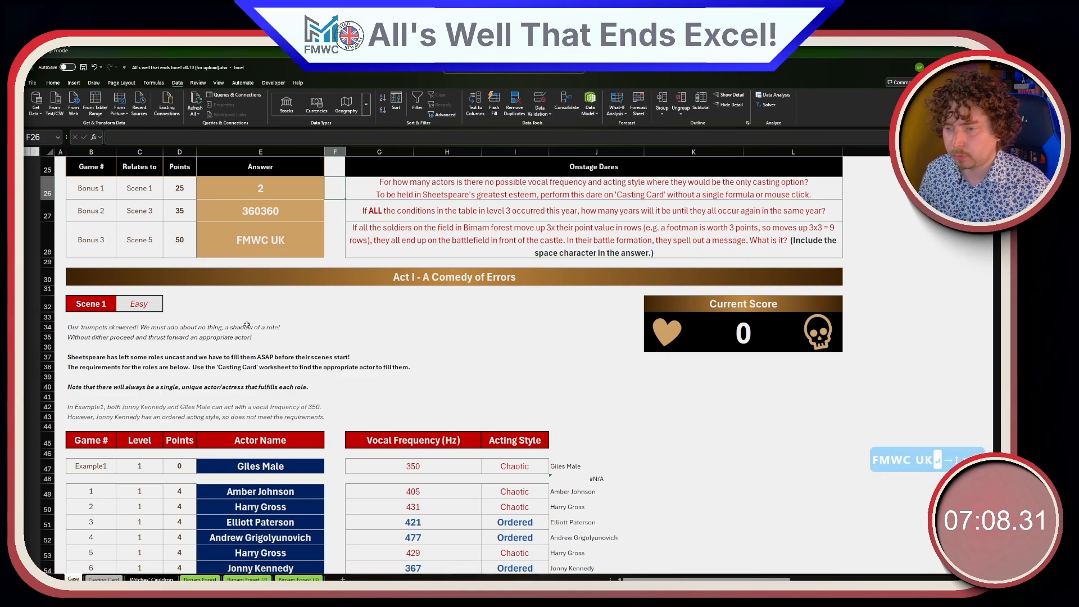
- Review the 'Case' sheet through Scenes 1 and 2, and return to the on-stage dares
{"action": "scroll", "coordinate": [247, 325], "scroll_direction": "down", "scroll_amount": 1}
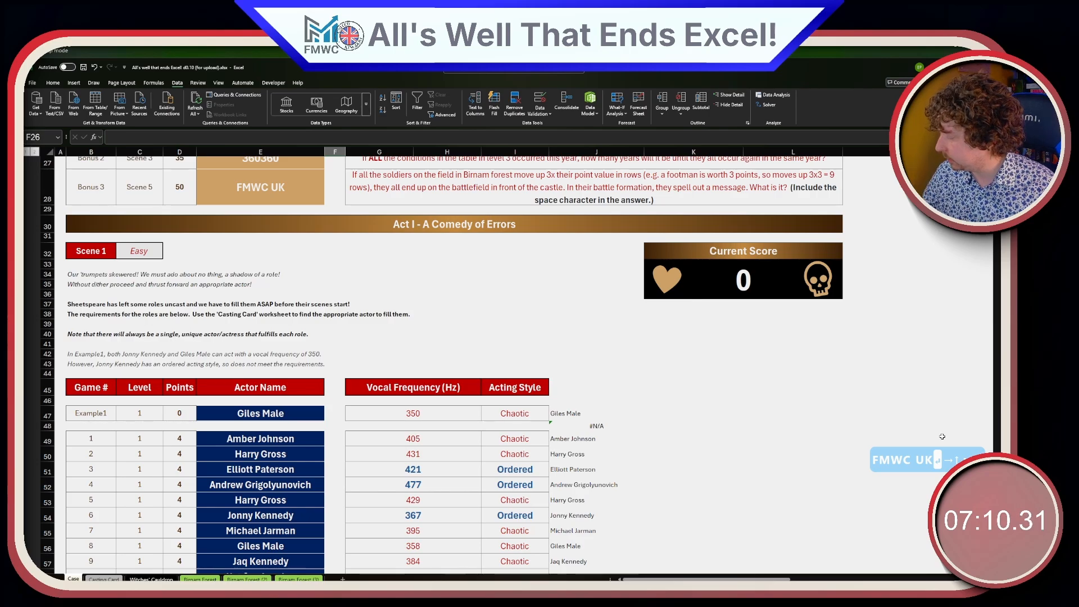
{"action": "key", "text": "alt+shift+4"}
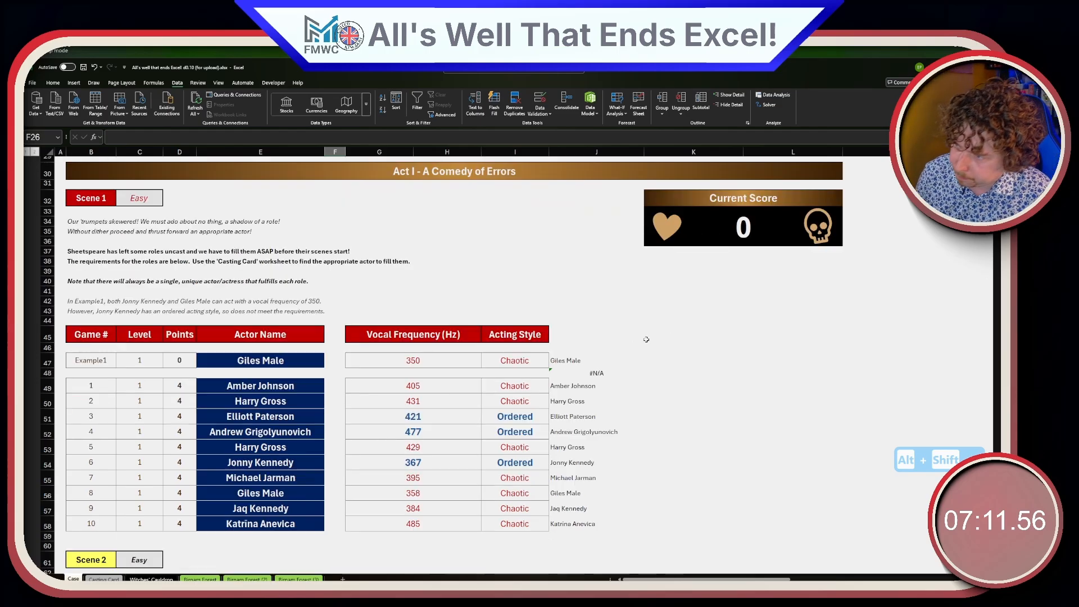
{"action": "left_click", "coordinate": [724, 485]}
{"action": "scroll", "coordinate": [723, 481], "scroll_direction": "down", "scroll_amount": 7}
{"action": "scroll", "coordinate": [724, 481], "scroll_direction": "down", "scroll_amount": 5}
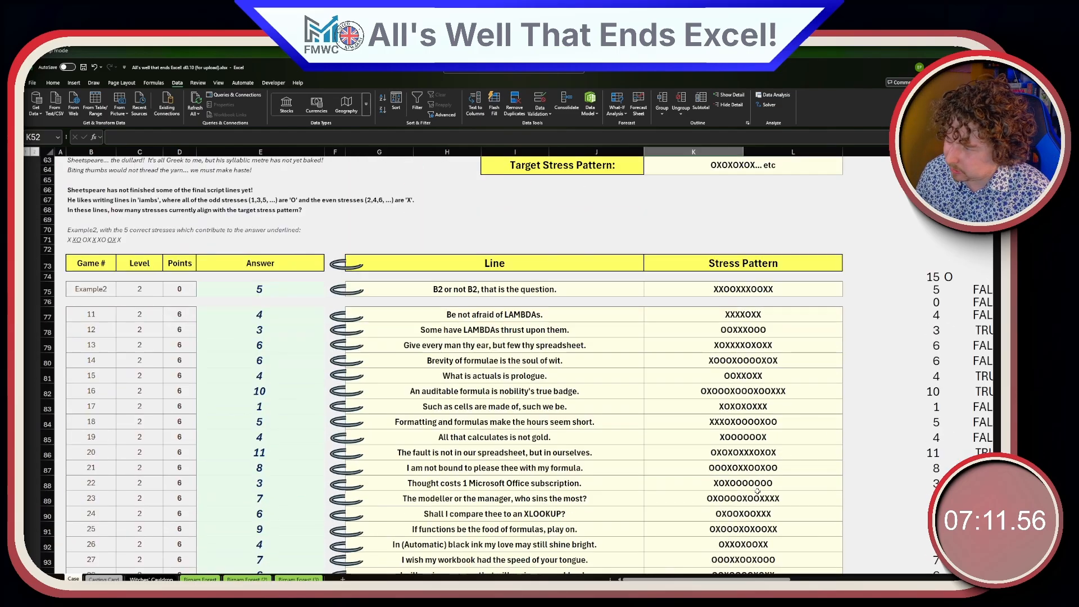
{"action": "scroll", "coordinate": [409, 482], "scroll_direction": "up", "scroll_amount": 18}
{"action": "scroll", "coordinate": [409, 481], "scroll_direction": "down", "scroll_amount": 2}
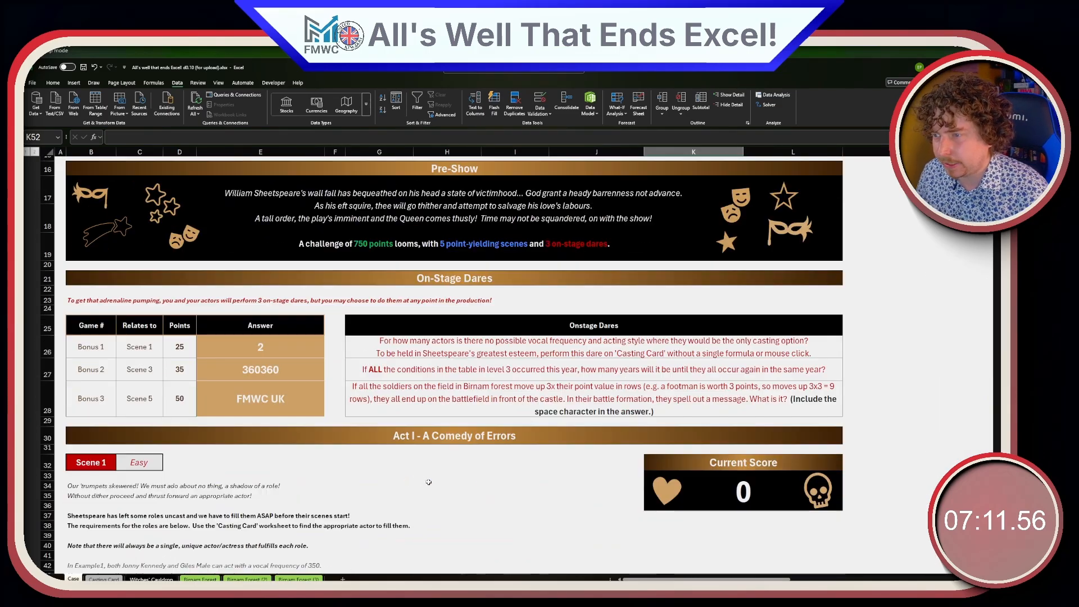
{"action": "left_click", "coordinate": [485, 484]}
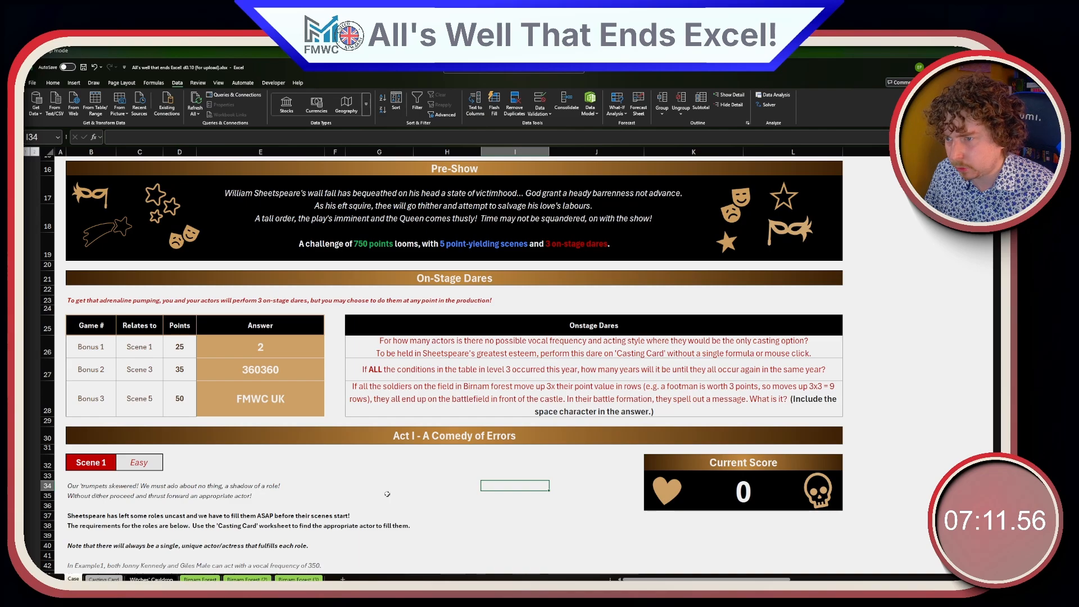
- Examine the message block B6:AI12 on 'Birnam Forest (3)', including the row directly beneath the letters
{"action": "left_click", "coordinate": [290, 580]}
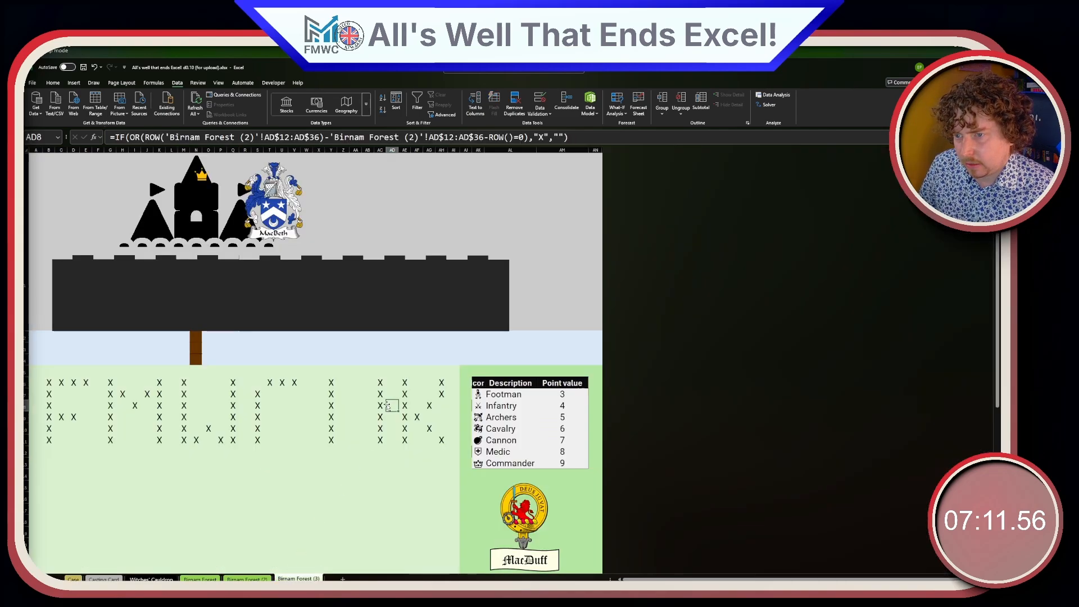
{"action": "left_click_drag", "start_coordinate": [51, 383], "coordinate": [454, 450]}
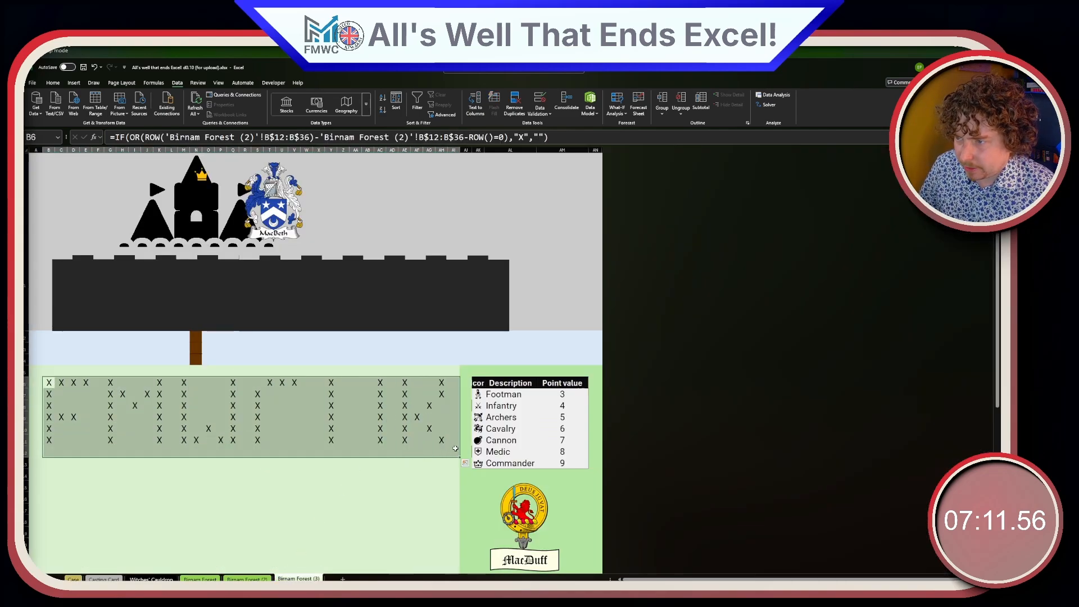
{"action": "left_click", "coordinate": [456, 445]}
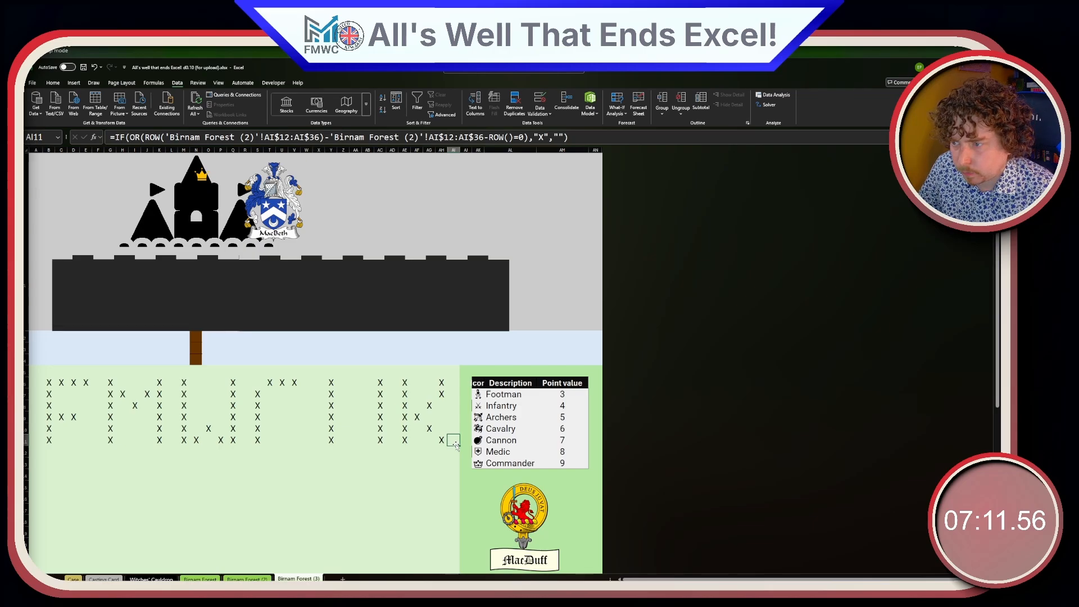
{"action": "left_click_drag", "start_coordinate": [452, 450], "coordinate": [50, 452]}
{"action": "left_click", "coordinate": [50, 452]}
- Enter 0 in each of the cells B37 to E37 below the movement values on 'Birnam Forest (2)'
{"action": "left_click", "coordinate": [232, 578]}
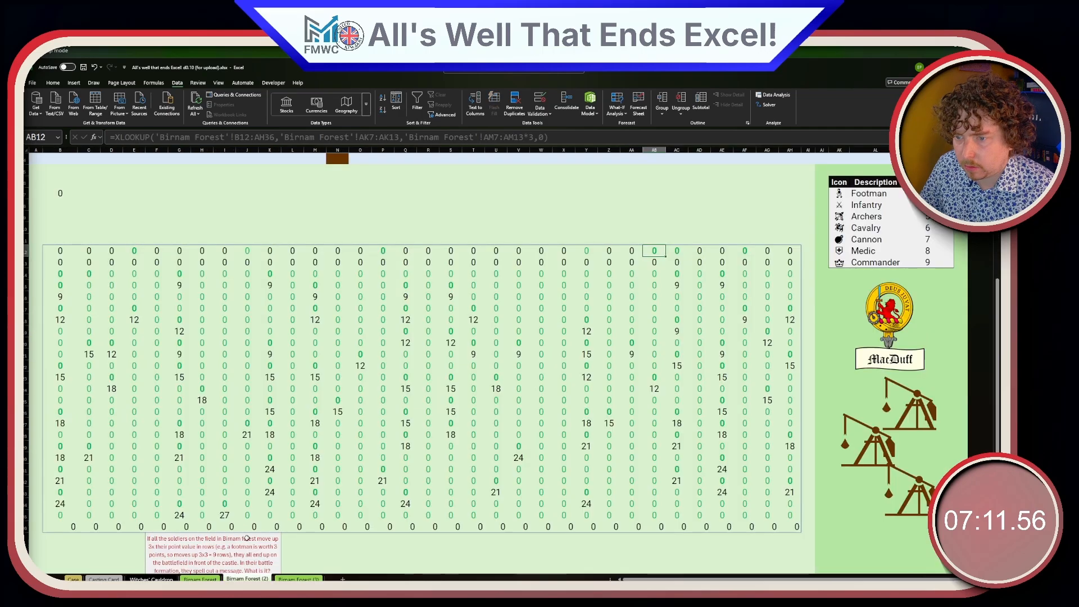
{"action": "scroll", "coordinate": [246, 538], "scroll_direction": "down", "scroll_amount": 2}
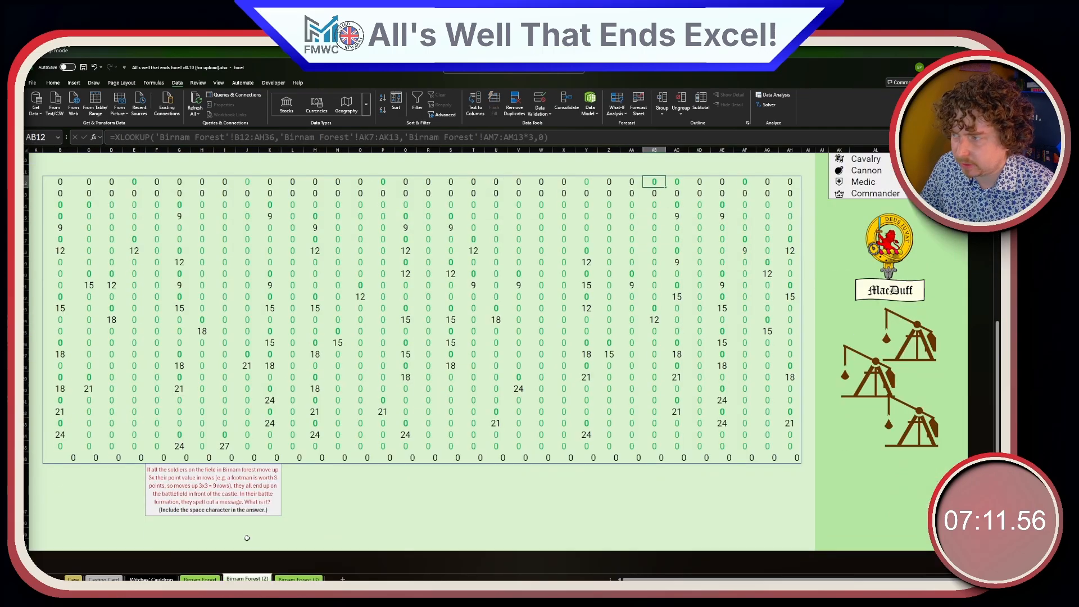
{"action": "left_click", "coordinate": [66, 468]}
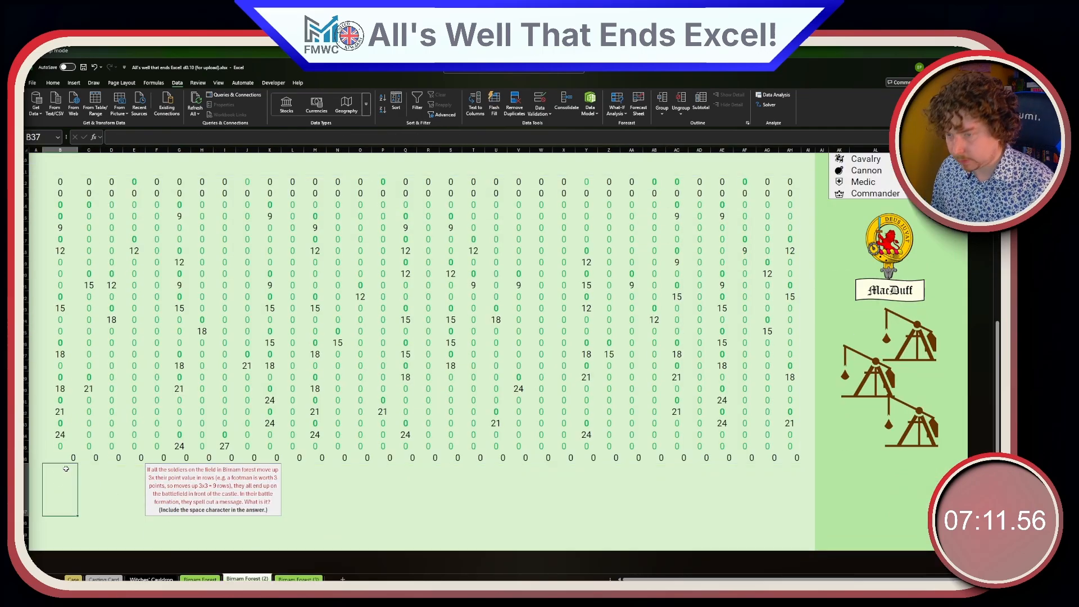
{"action": "type", "text": "0"}
{"action": "key", "text": "Right"}
{"action": "type", "text": "0"}
{"action": "key", "text": "Right"}
{"action": "type", "text": "0"}
{"action": "key", "text": "Right"}
{"action": "type", "text": "0"}
{"action": "key", "text": "Right"}
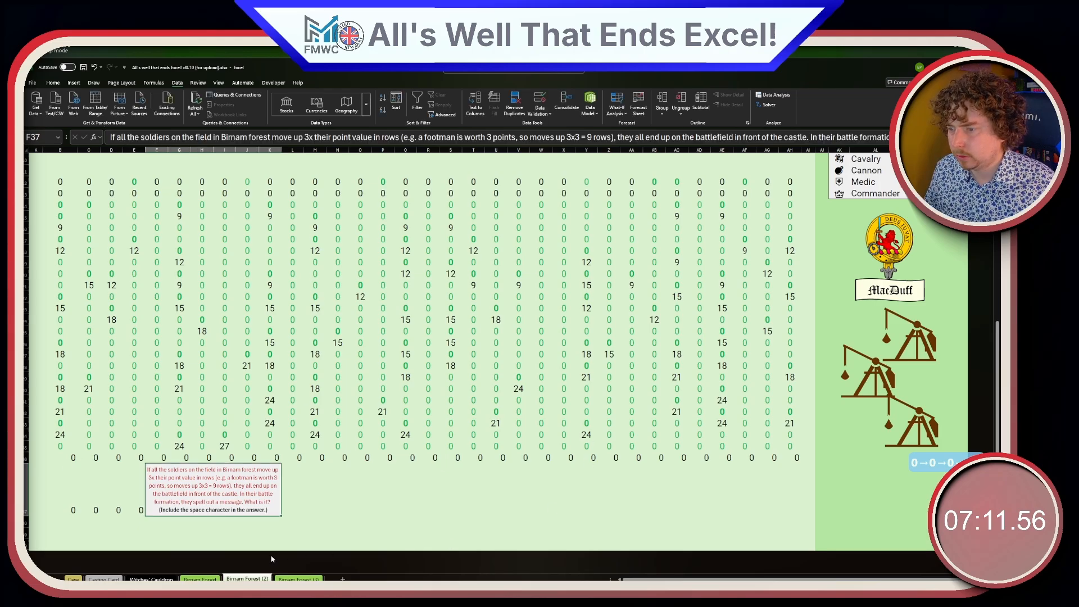
- Try filling the B11 formula on 'Birnam Forest (3)' down into B12, and undo the fill
{"action": "key", "text": "ctrl+Page_Down"}
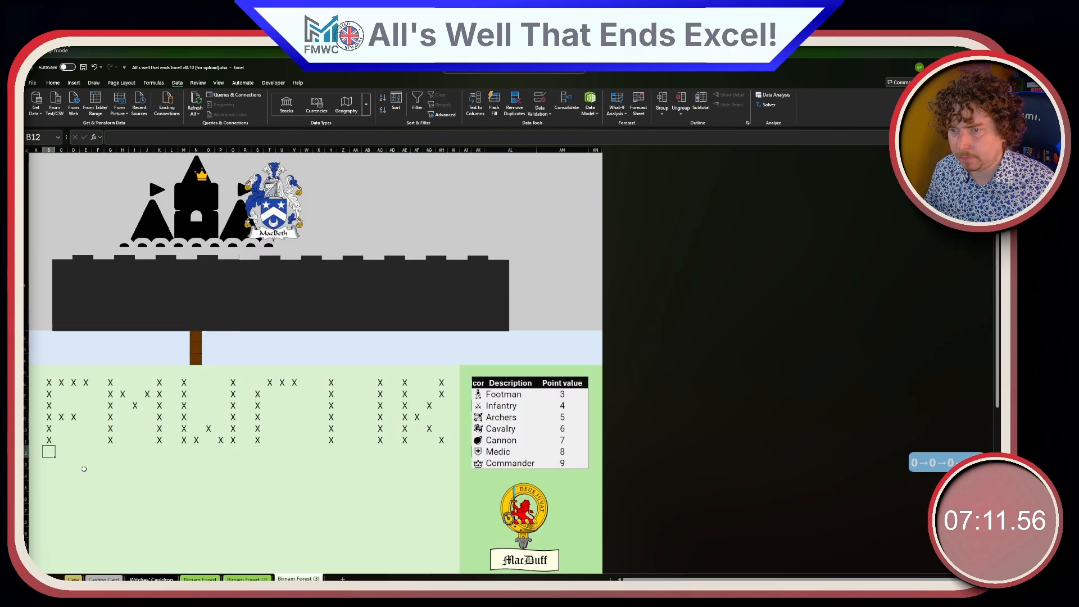
{"action": "left_click_drag", "start_coordinate": [56, 445], "coordinate": [49, 451]}
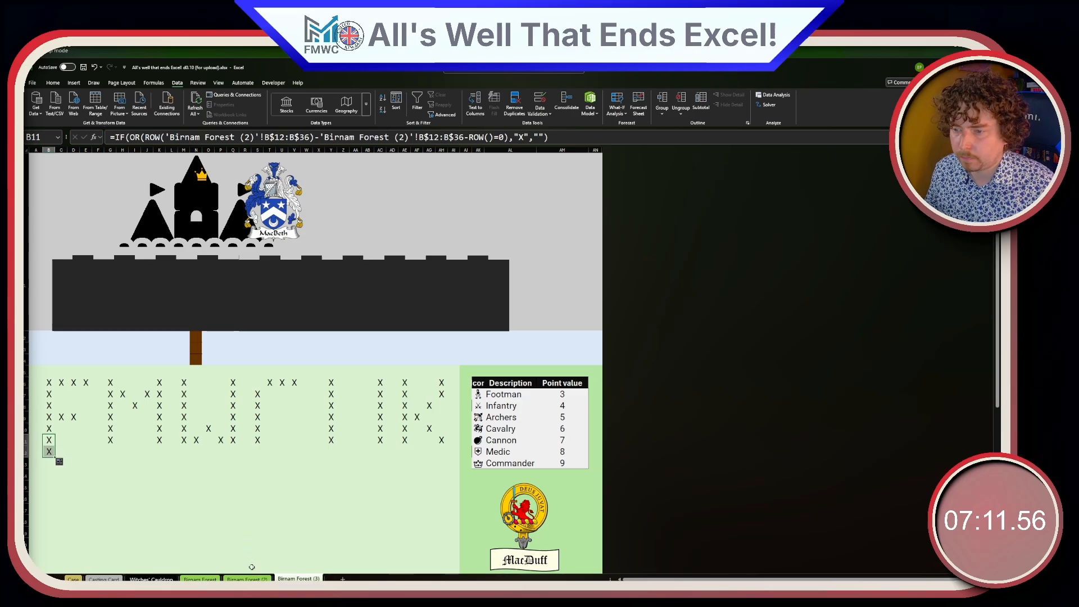
{"action": "key", "text": "ctrl+Page_Up"}
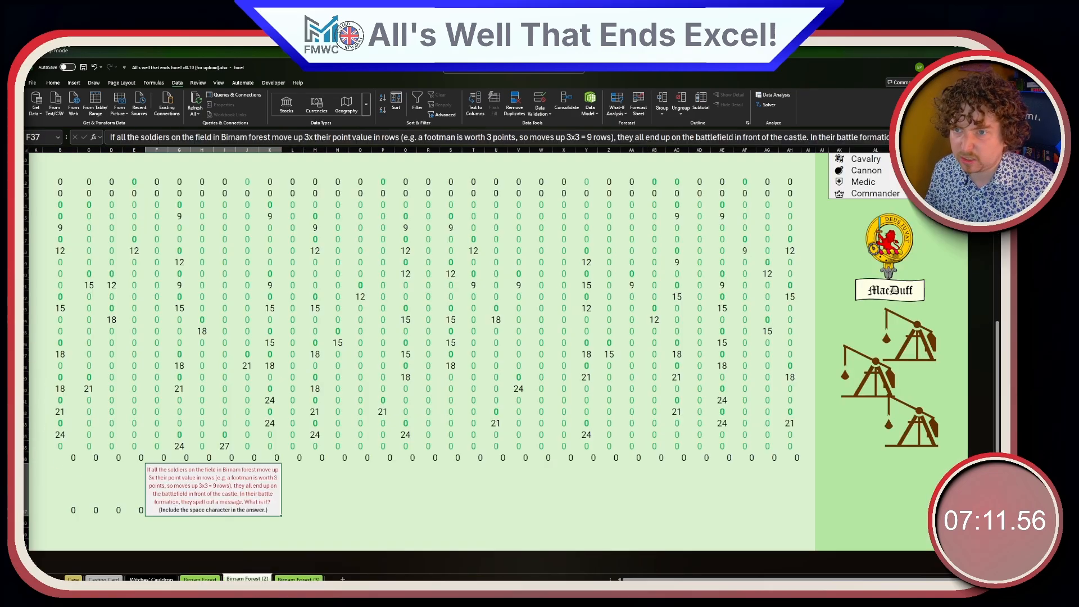
{"action": "key", "text": "ctrl+Page_Down"}
{"action": "key", "text": "ctrl+z"}
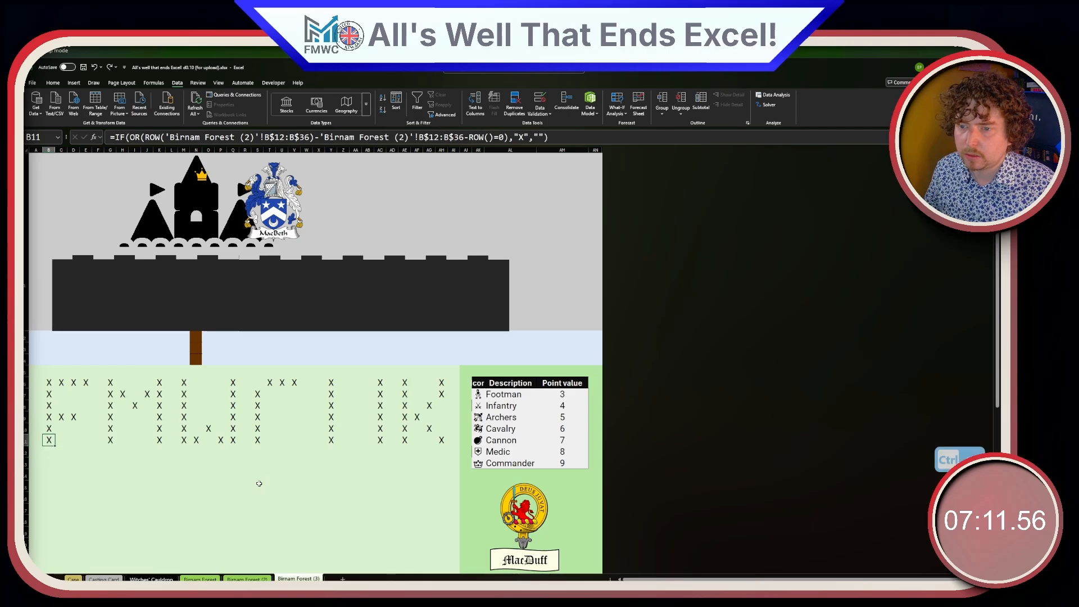
- Trace row 12 beneath the message against the values on 'Birnam Forest (2)', and return to the dares on 'Case'
{"action": "scroll", "coordinate": [236, 478], "scroll_direction": "down", "scroll_amount": 1}
{"action": "left_click", "coordinate": [218, 474]}
{"action": "left_click_drag", "start_coordinate": [436, 414], "coordinate": [49, 416]}
{"action": "left_click", "coordinate": [49, 415]}
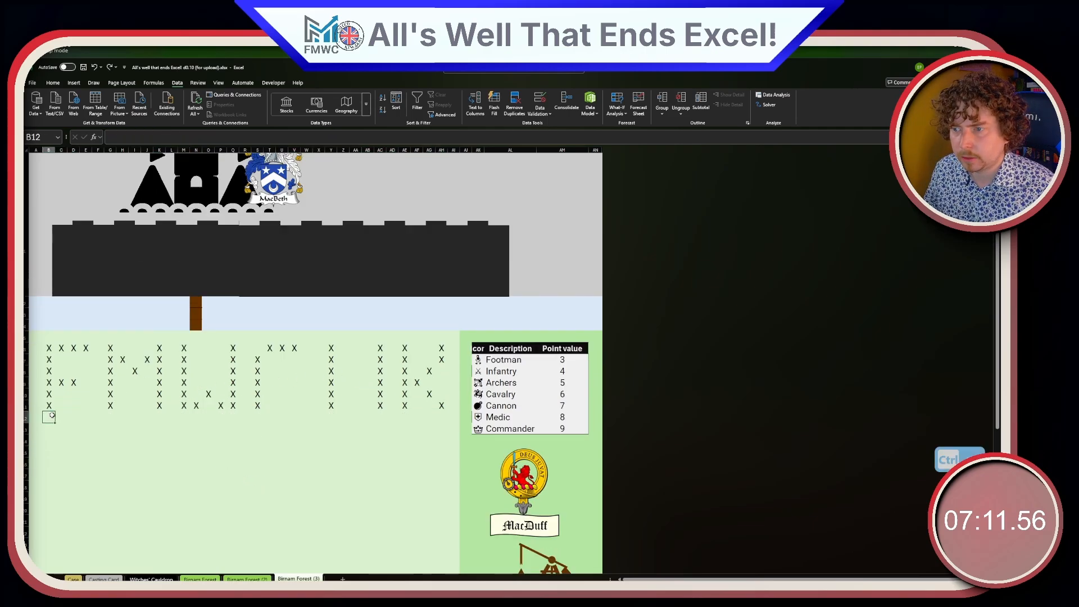
{"action": "left_click", "coordinate": [271, 415]}
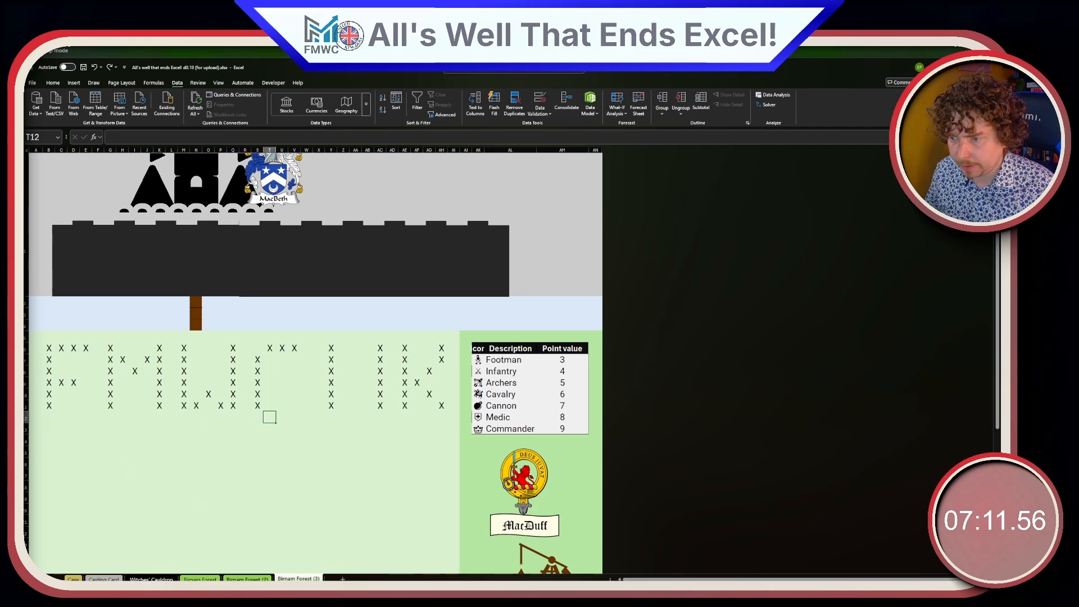
{"action": "key", "text": "ctrl+Page_Up"}
{"action": "key", "text": "ctrl+Page_Down"}
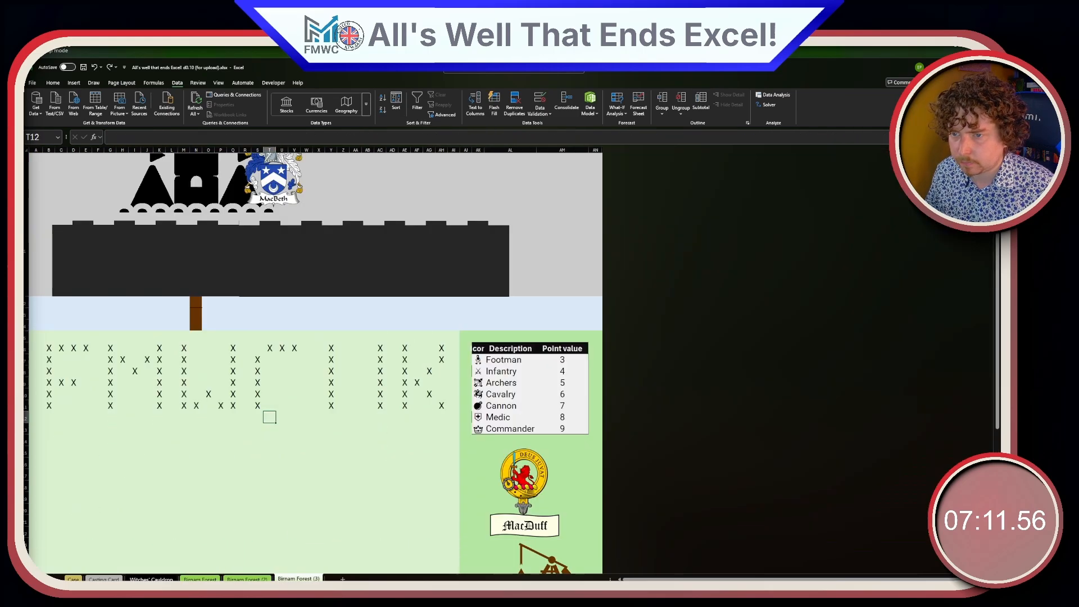
{"action": "key", "text": "ctrl+Page_Up"}
{"action": "left_click", "coordinate": [73, 578]}
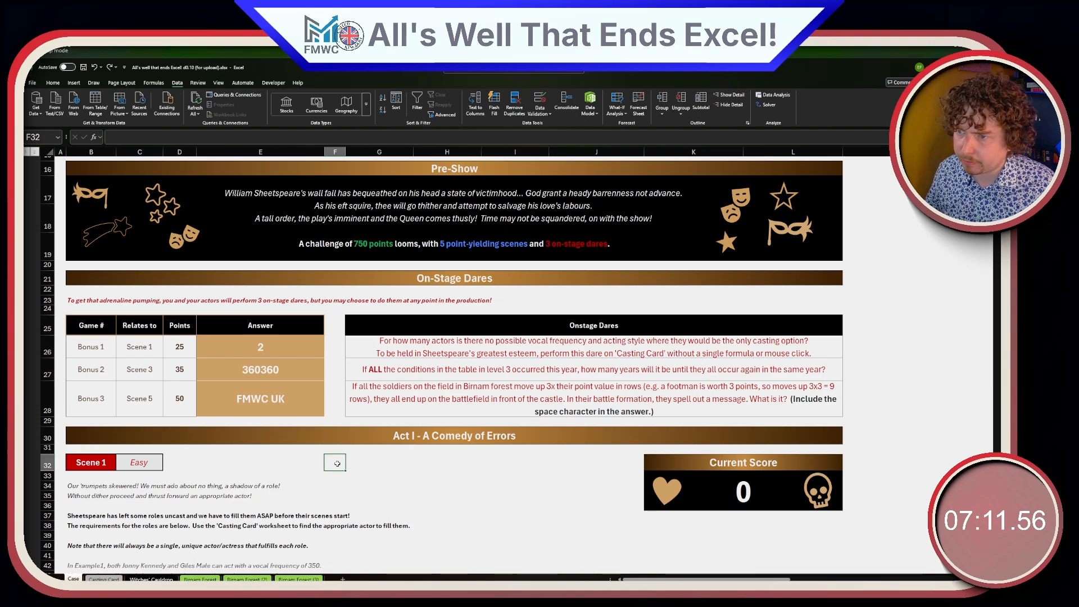
{"action": "left_click", "coordinate": [331, 337]}
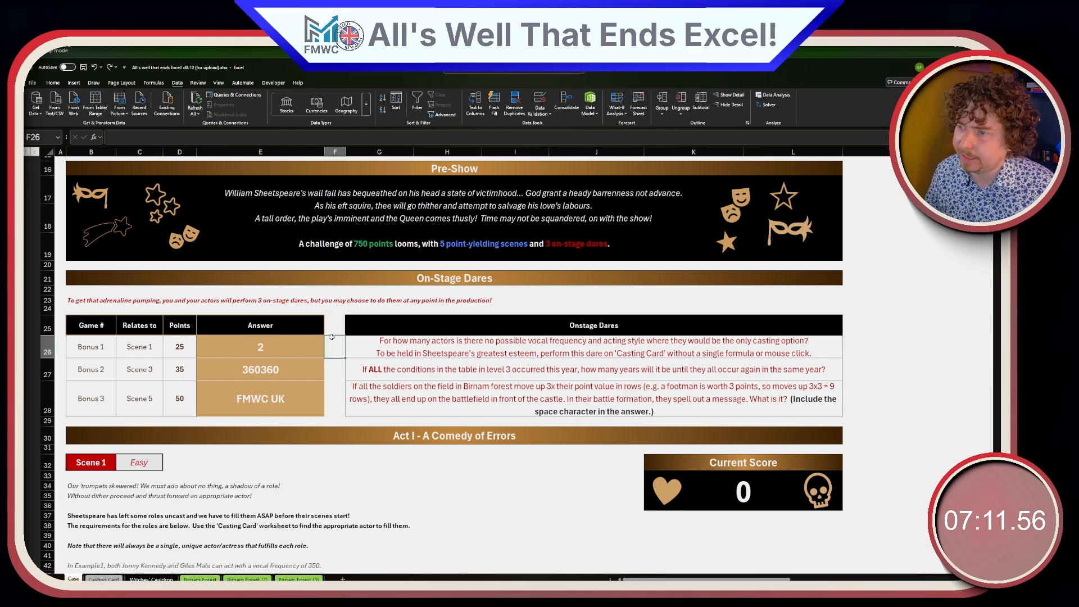
- Unhide the hidden worksheets 'Answers' and 'Sheet1' from 'Birnam Forest (3)'
{"action": "right_click", "coordinate": [325, 570]}
{"action": "left_click", "coordinate": [332, 549]}
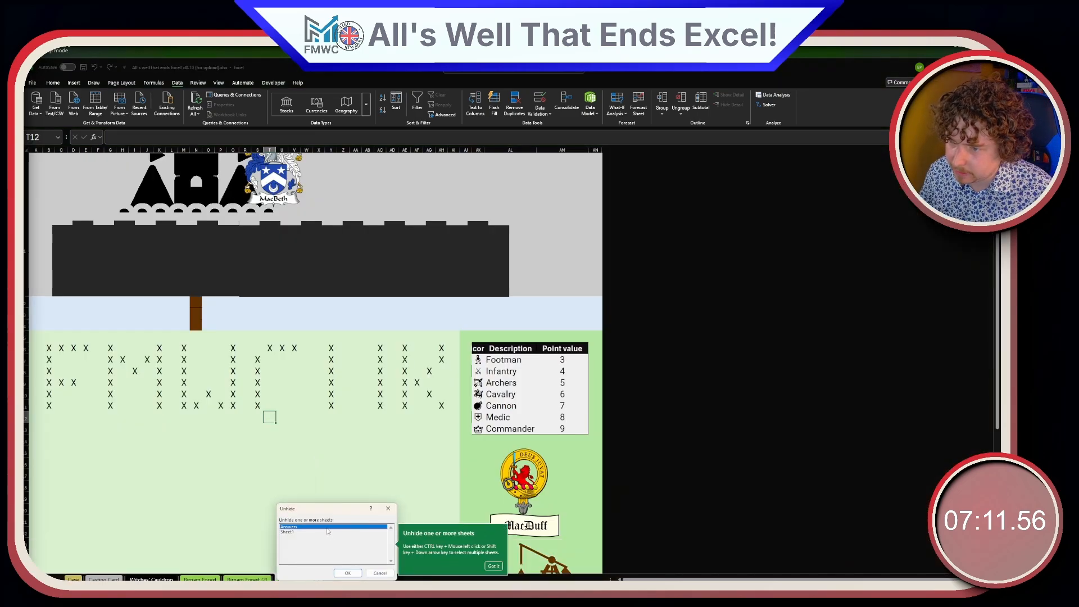
{"action": "left_click", "coordinate": [348, 573]}
{"action": "right_click", "coordinate": [324, 578]}
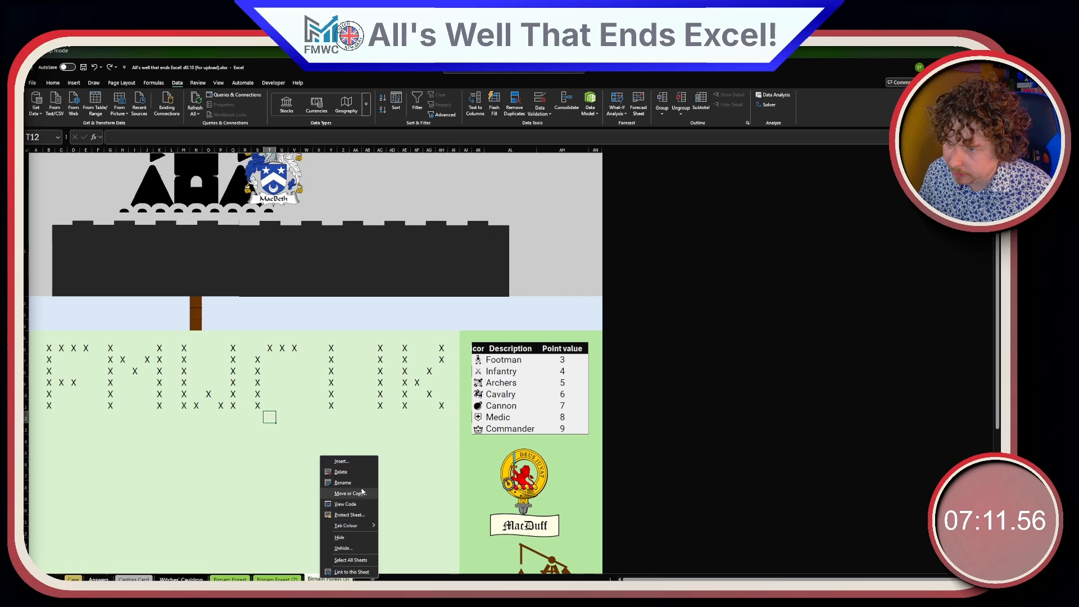
{"action": "left_click", "coordinate": [343, 548]}
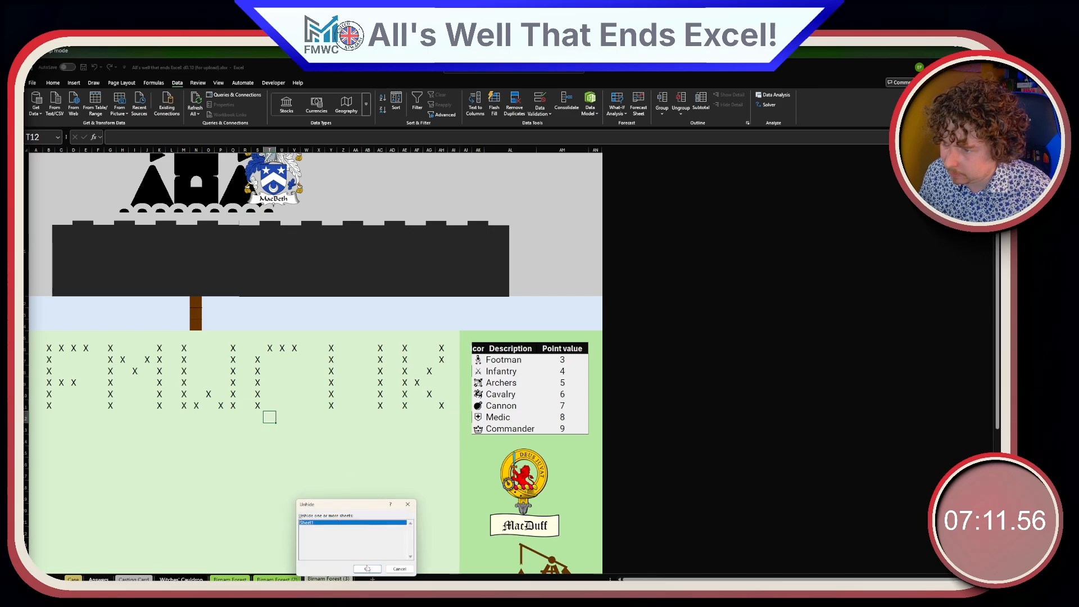
{"action": "left_click", "coordinate": [366, 569]}
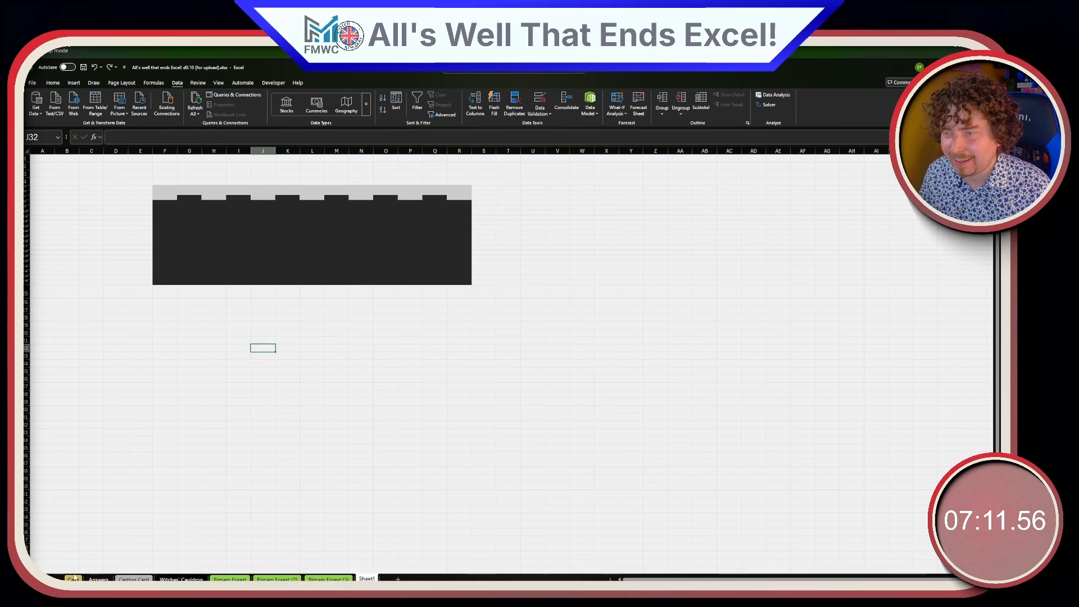
- Inspect the source references of both castle wall pictures on 'Birnam Forest (3)', and check the 'Answers' sheet against 'Case'
{"action": "left_click", "coordinate": [321, 573]}
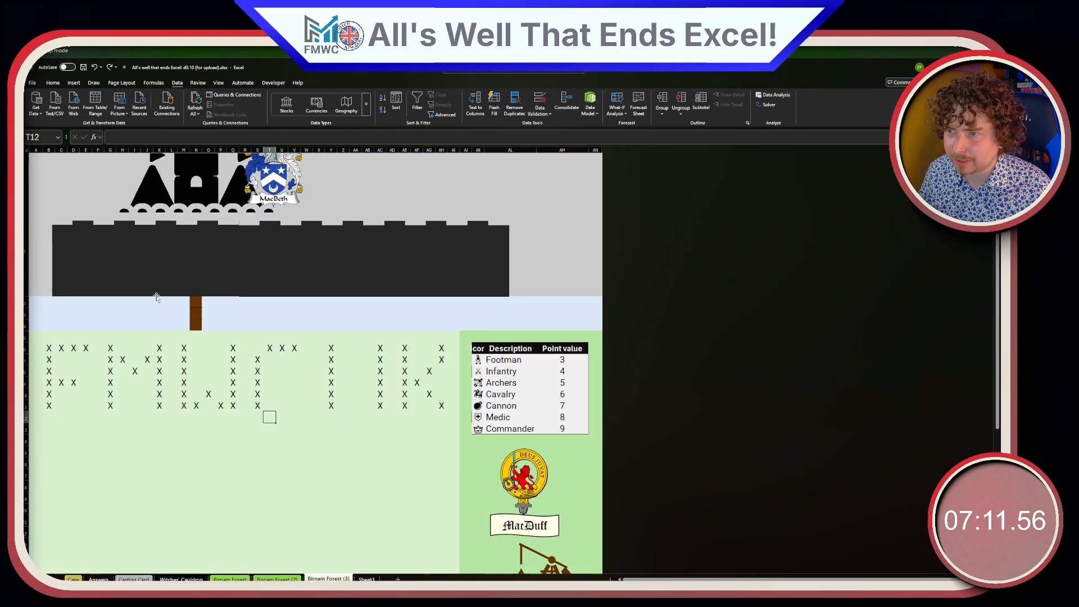
{"action": "left_click", "coordinate": [100, 275]}
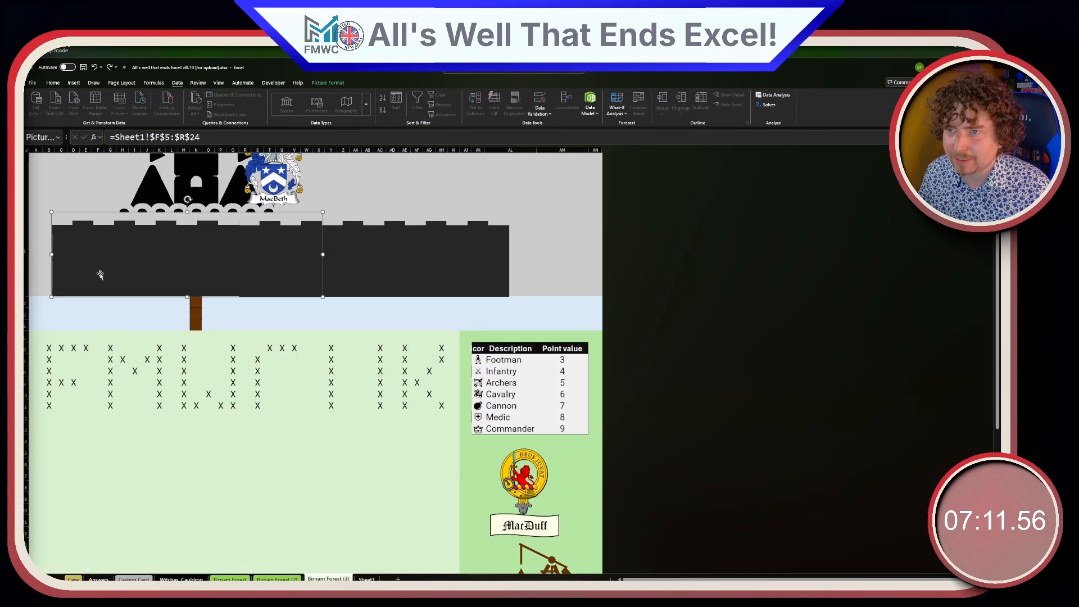
{"action": "left_click", "coordinate": [353, 262]}
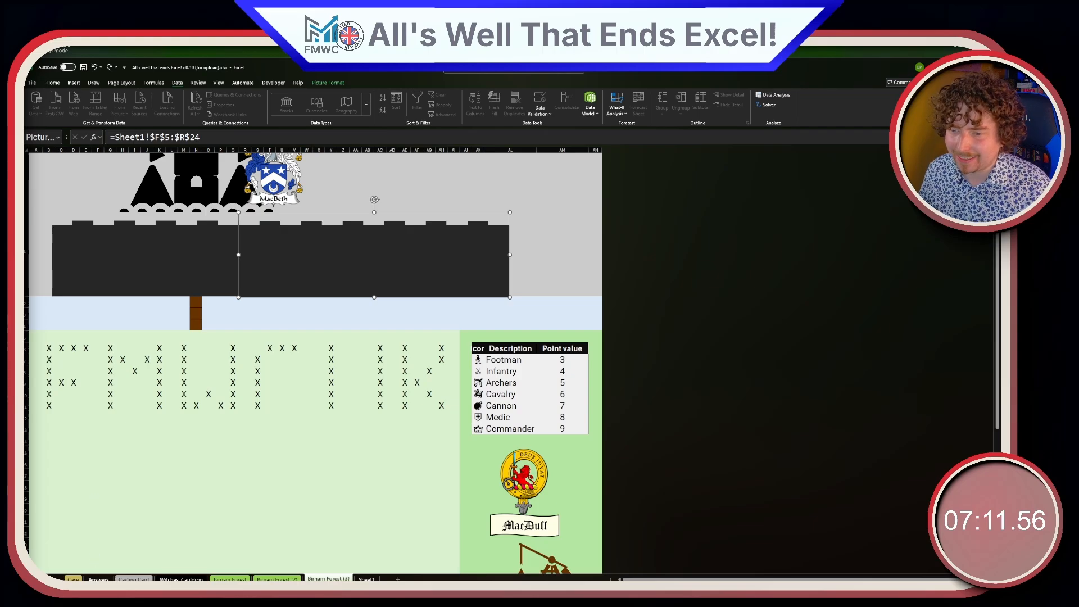
{"action": "left_click", "coordinate": [98, 578]}
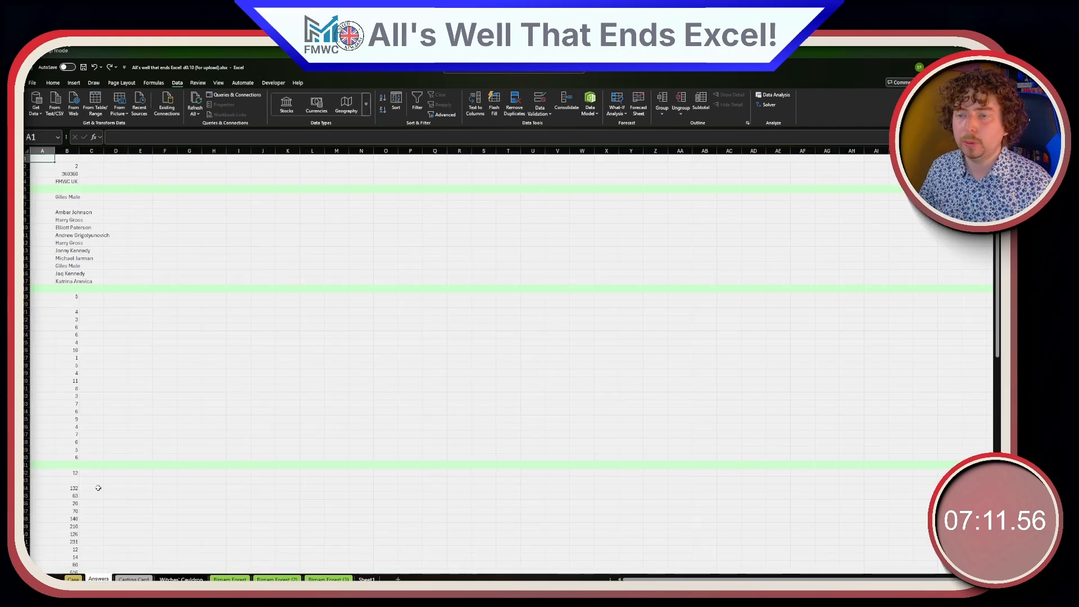
{"action": "key", "text": "ctrl+Page_Up"}
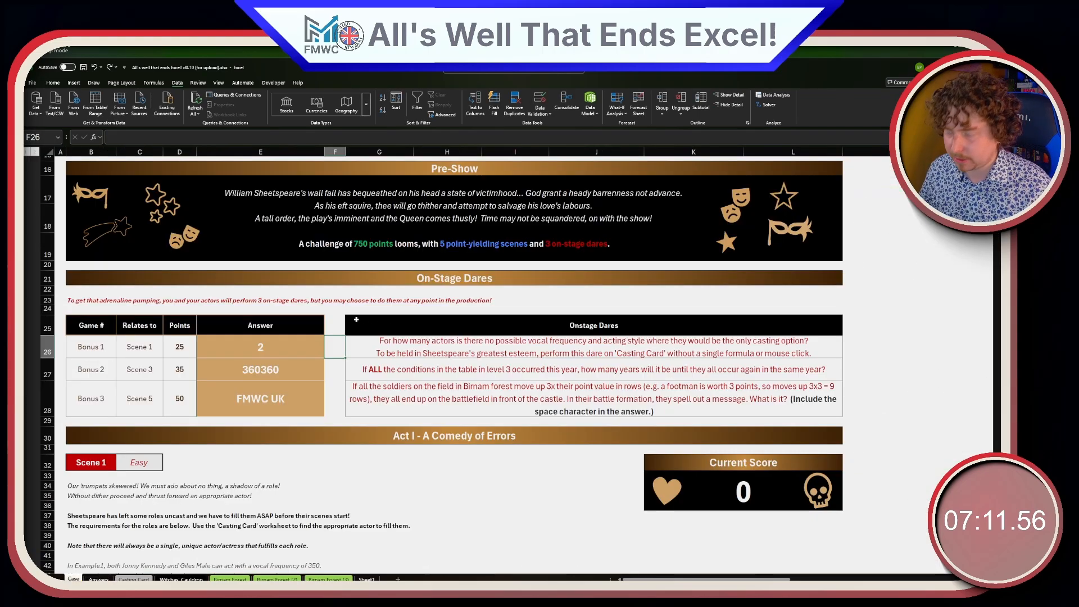
- Compare the bonus answers E26:E28 with Answers!B2:B4 using a formula in F26 on 'Case', and autofit column F
{"action": "scroll", "coordinate": [347, 335], "scroll_direction": "up", "scroll_amount": 2}
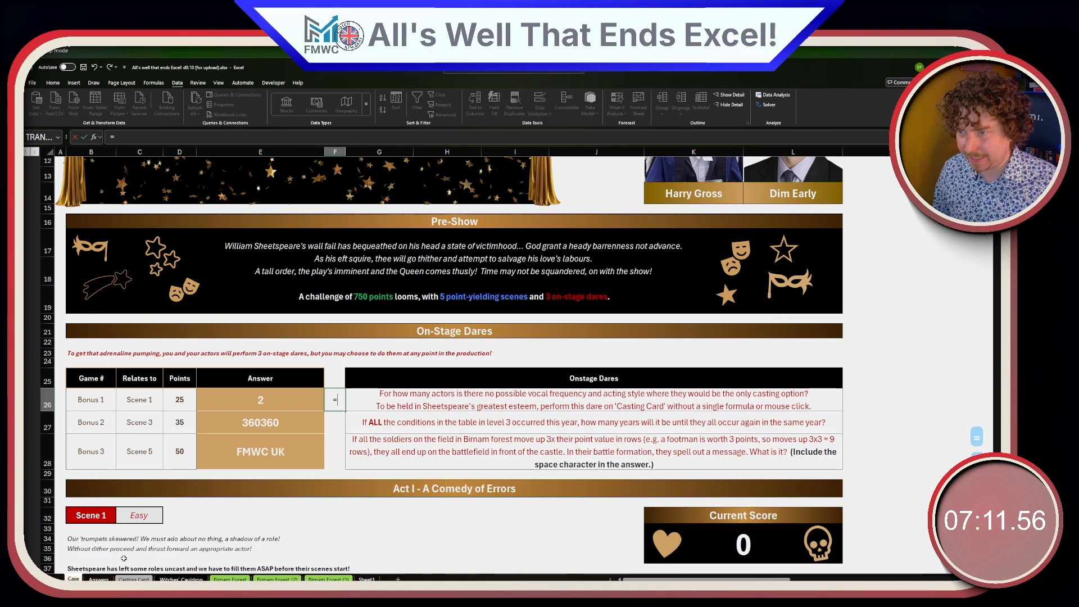
{"action": "type", "text": "="}
{"action": "key", "text": "Left"}
{"action": "key", "text": "shift+Down"}
{"action": "key", "text": "shift+Down"}
{"action": "type", "text": "="}
{"action": "key", "text": "ctrl+Page_Down"}
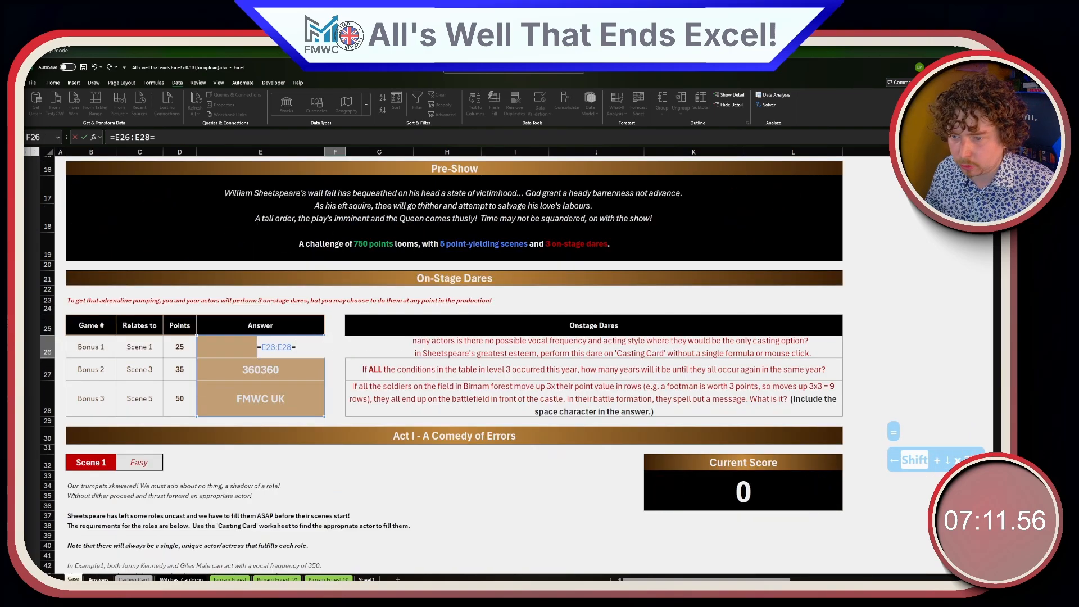
{"action": "left_click_drag", "start_coordinate": [67, 166], "coordinate": [75, 183]}
{"action": "key", "text": "Return"}
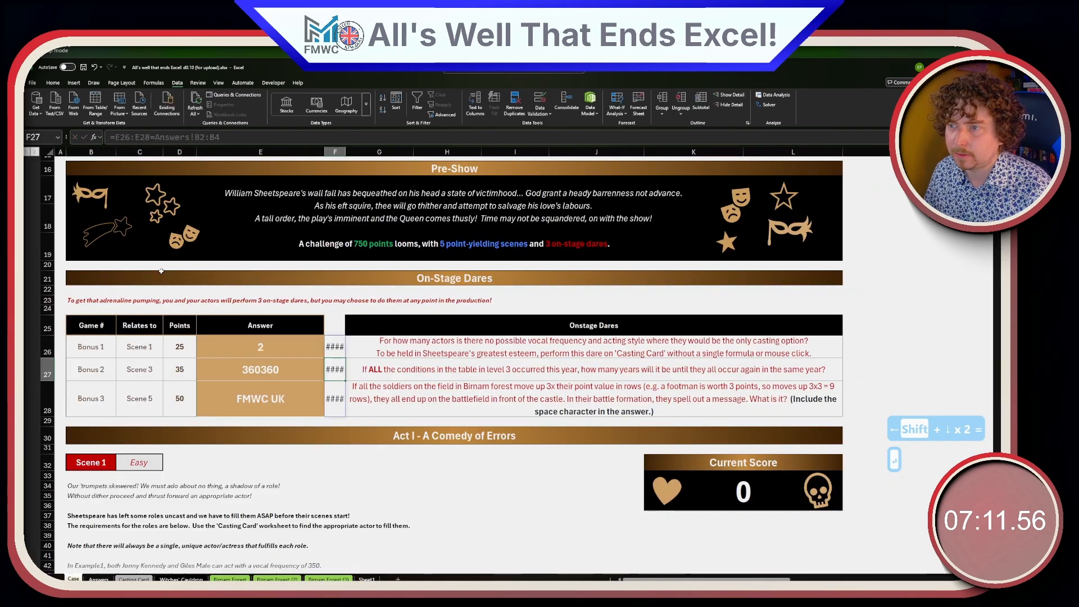
{"action": "double_click", "coordinate": [343, 157]}
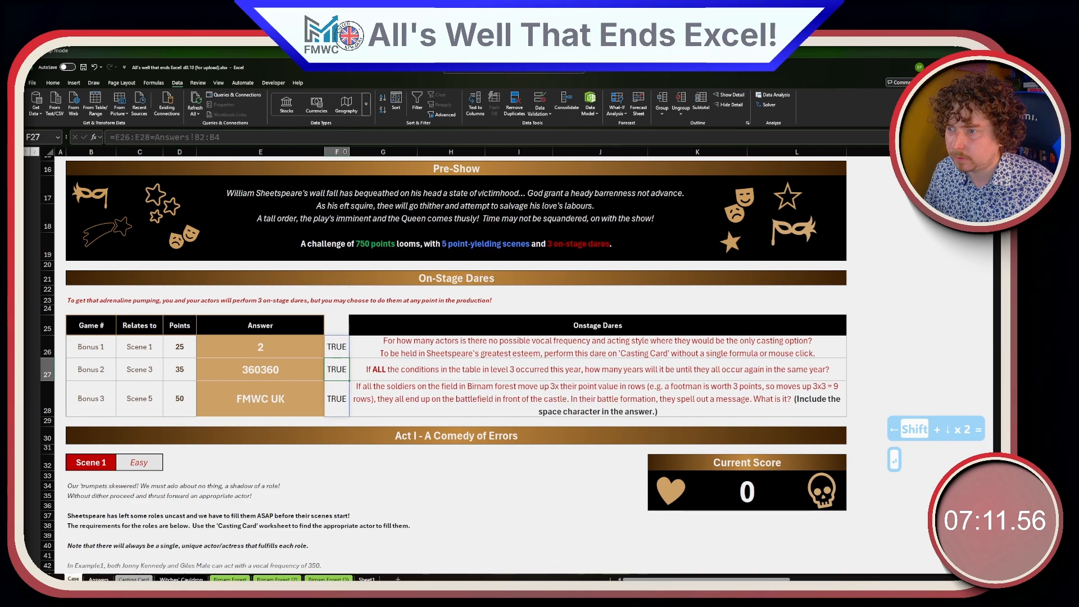
- Compare the Scene 1 answers E47:E58 with Answers!B6:B17 using a single formula in F47
{"action": "scroll", "coordinate": [323, 499], "scroll_direction": "down", "scroll_amount": 2}
{"action": "left_click", "coordinate": [336, 524]}
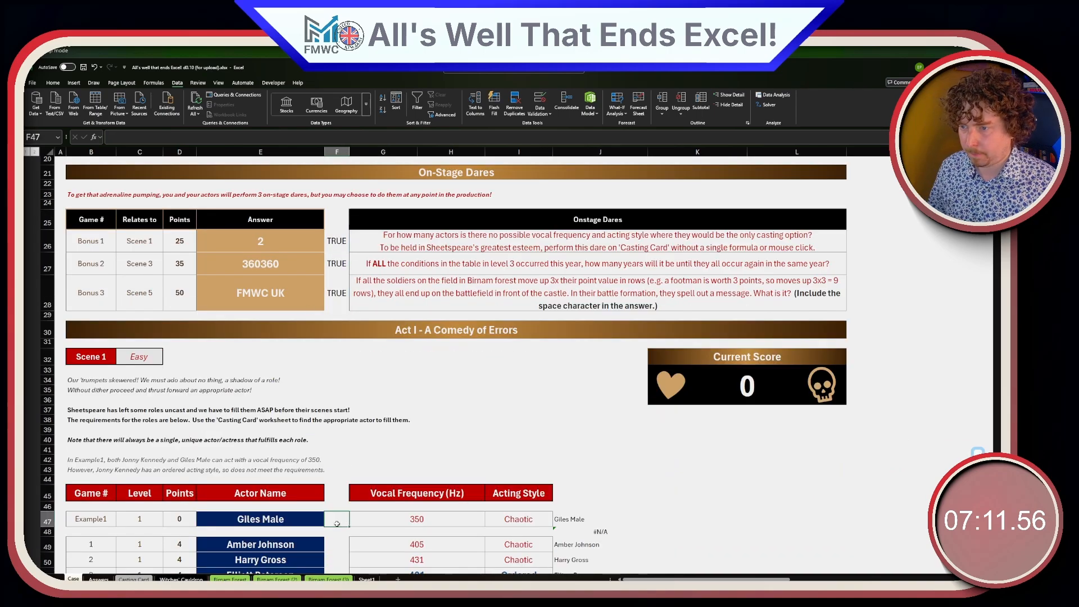
{"action": "key", "text": "ctrl+Page_Down"}
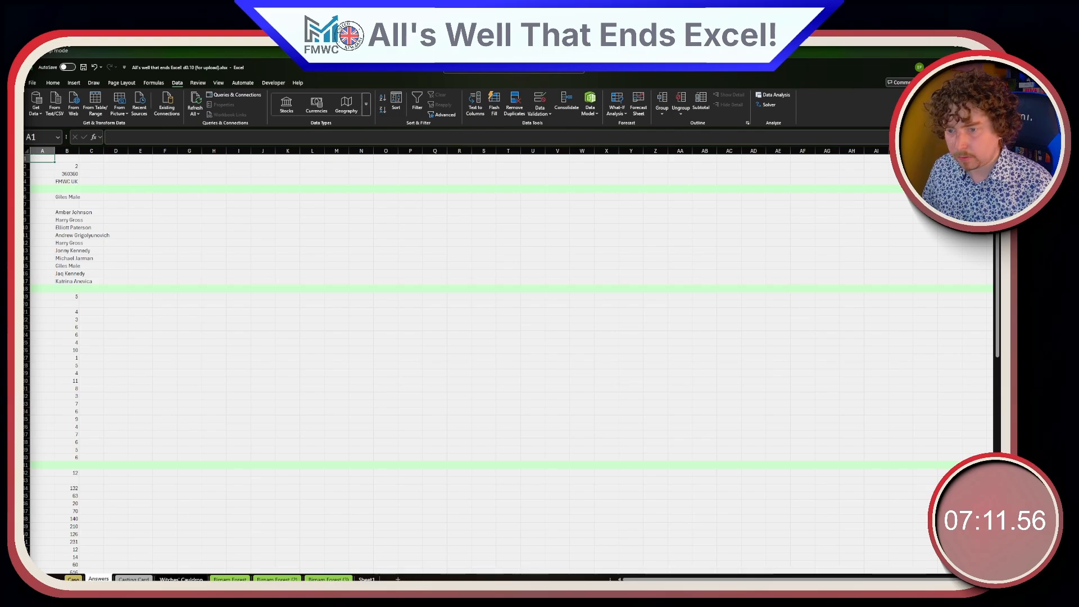
{"action": "key", "text": "ctrl+Page_Up"}
{"action": "type", "text": "="}
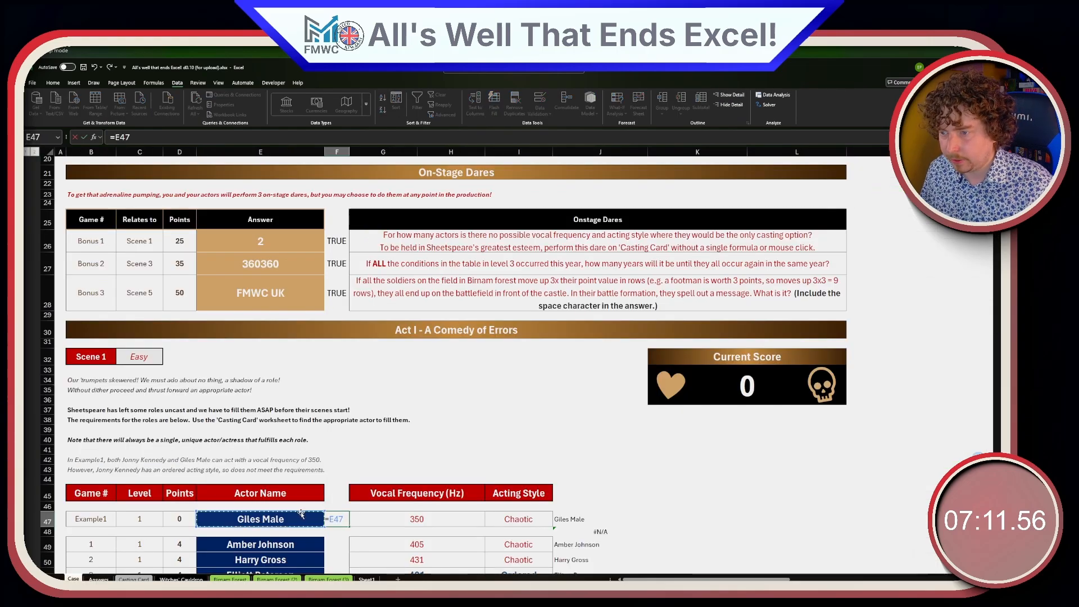
{"action": "key", "text": "Left"}
{"action": "left_click", "coordinate": [293, 476], "text": "shift"}
{"action": "type", "text": "="}
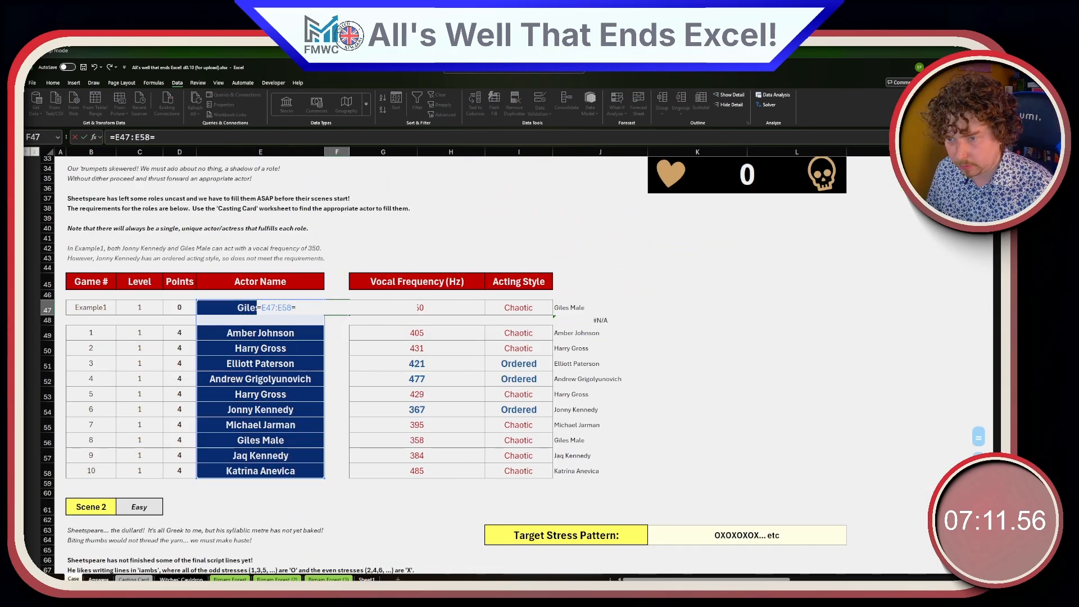
{"action": "key", "text": "ctrl+Page_Down"}
{"action": "left_click_drag", "start_coordinate": [79, 197], "coordinate": [73, 281]}
{"action": "key", "text": "Return"}
- Compare the Scene 2 answers E75:E96 with Answers!B19:B40 using a single formula in F75, beneath the ring shapes
{"action": "scroll", "coordinate": [329, 458], "scroll_direction": "down", "scroll_amount": 6}
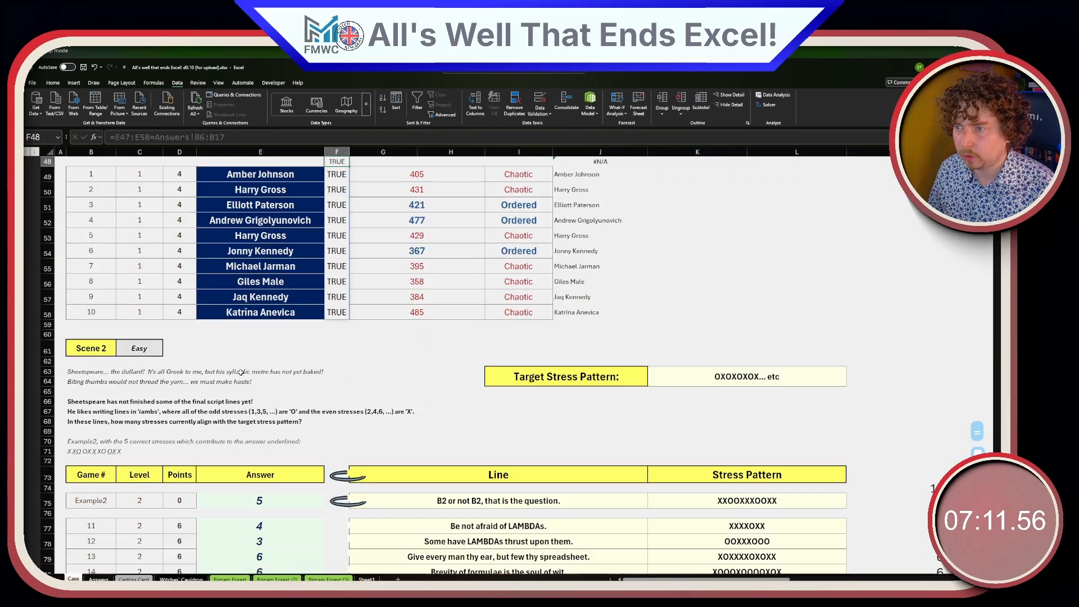
{"action": "left_click", "coordinate": [328, 447]}
{"action": "scroll", "coordinate": [324, 446], "scroll_direction": "up", "scroll_amount": 1}
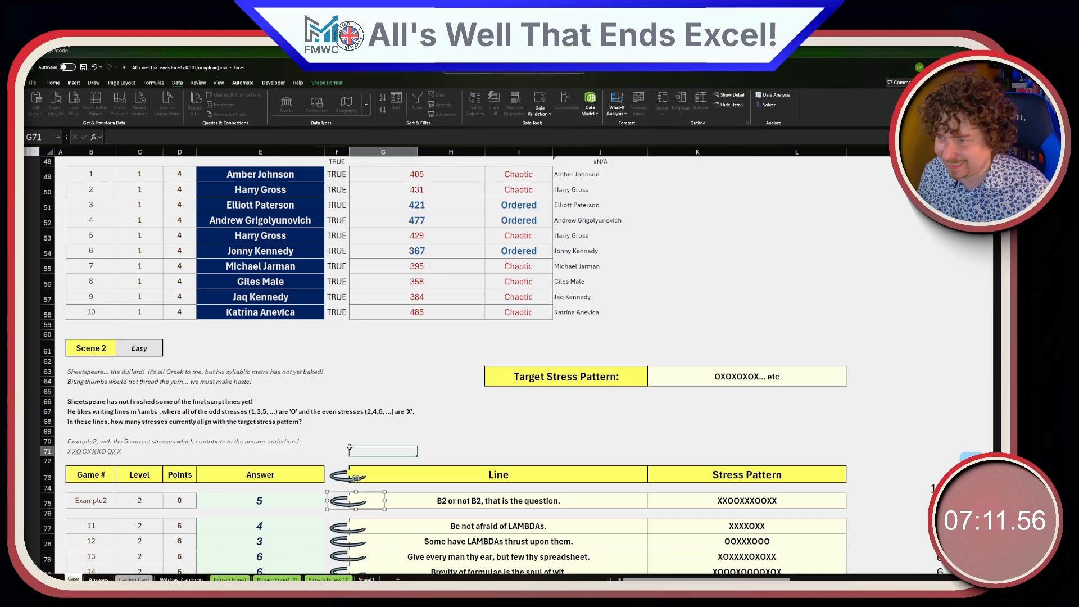
{"action": "left_click", "coordinate": [347, 450]}
{"action": "key", "text": "Down"}
{"action": "key", "text": "Down"}
{"action": "key", "text": "Down"}
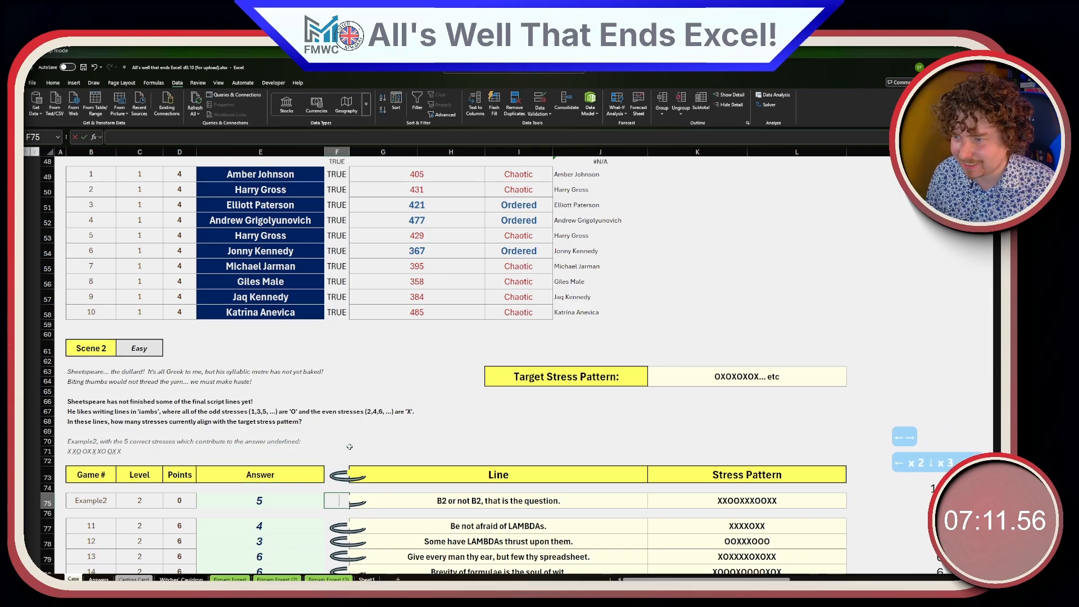
{"action": "type", "text": "="}
{"action": "key", "text": "Left"}
{"action": "key", "text": "ctrl+shift+Down"}
{"action": "key", "text": "ctrl+shift+Down"}
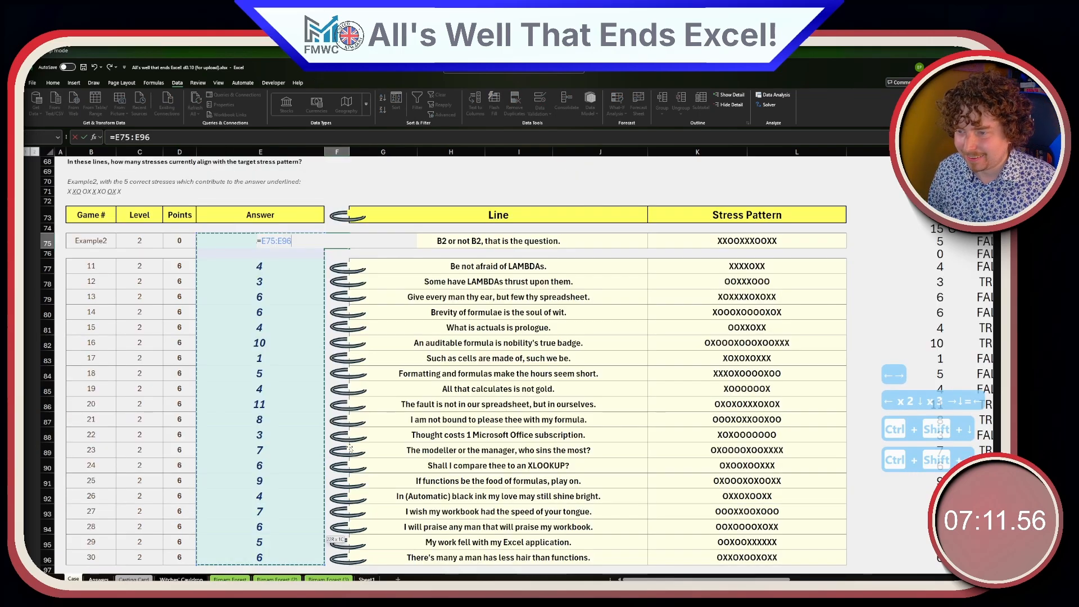
{"action": "type", "text": "="}
{"action": "left_click", "coordinate": [99, 579]}
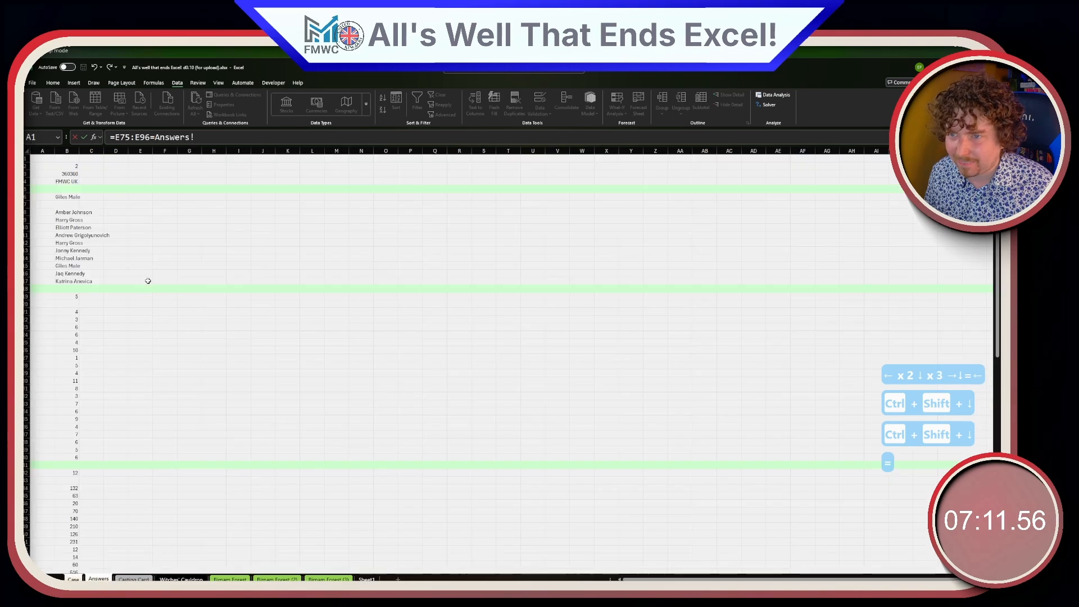
{"action": "left_click_drag", "start_coordinate": [78, 299], "coordinate": [77, 457]}
{"action": "key", "text": "Return"}
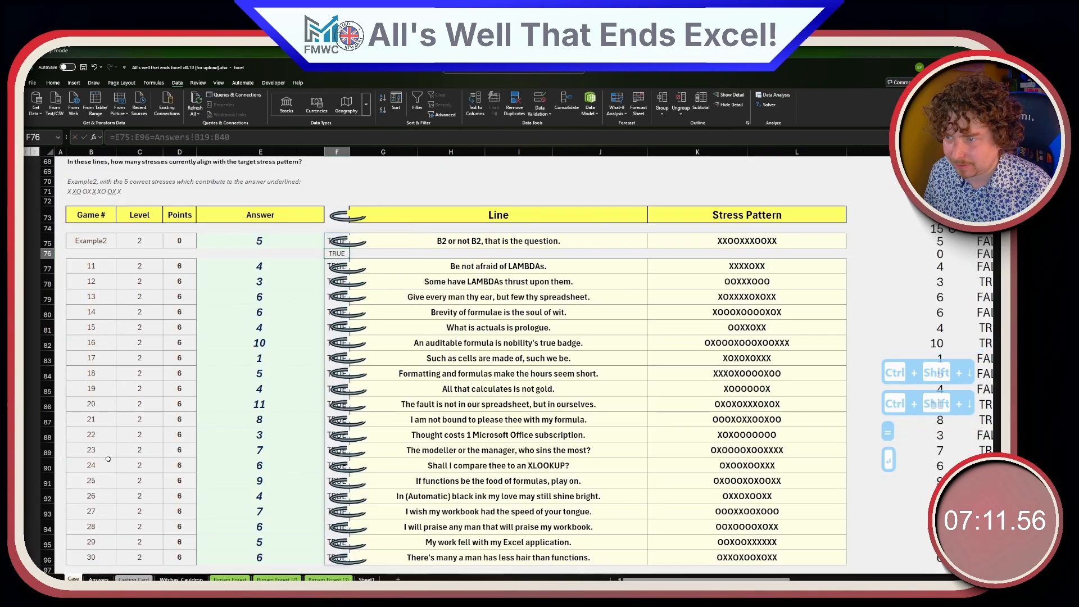
- Try widening column F on 'Case', and undo the width change
{"action": "left_click_drag", "start_coordinate": [349, 151], "coordinate": [379, 161]}
{"action": "key", "text": "ctrl+z"}
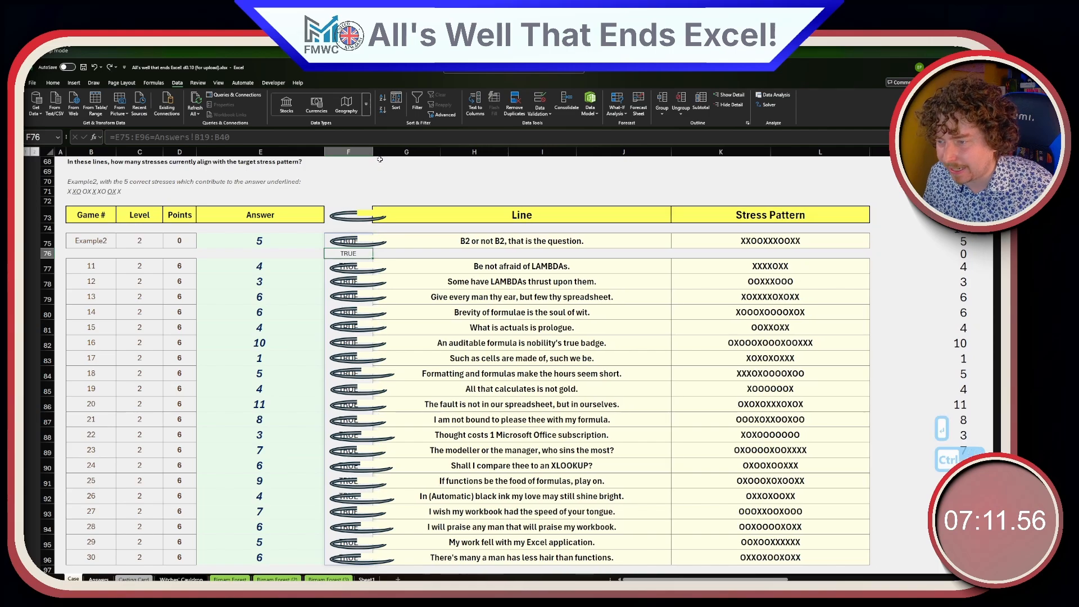
{"action": "key", "text": "ctrl+z"}
- Summarise the Scene 2 checks in F72 with the formula =AND(F75#)
{"action": "left_click", "coordinate": [331, 202]}
{"action": "type", "text": "-a"}
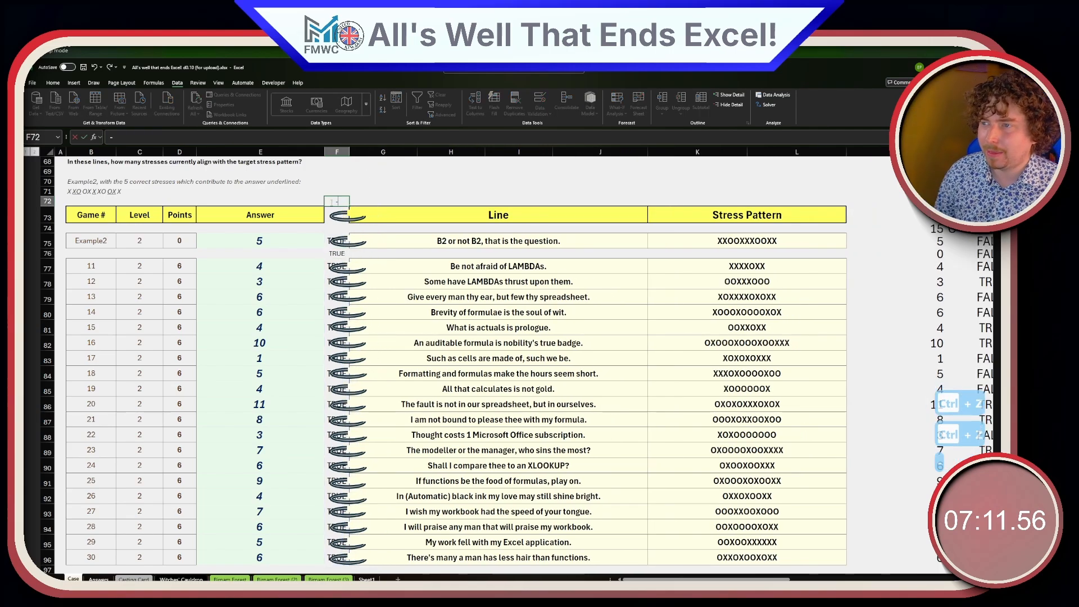
{"action": "key", "text": "BackSpace"}
{"action": "key", "text": "BackSpace"}
{"action": "type", "text": "=AND(("}
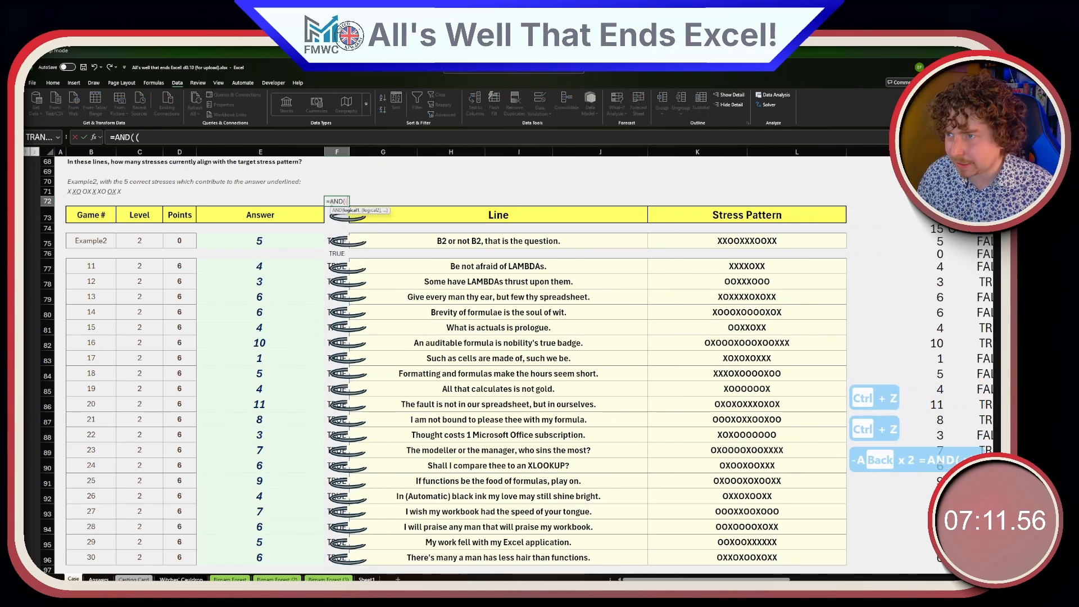
{"action": "key", "text": "BackSpace"}
{"action": "key", "text": "Down"}
{"action": "key", "text": "Down"}
{"action": "key", "text": "Down"}
{"action": "key", "text": "ctrl+shift+Down"}
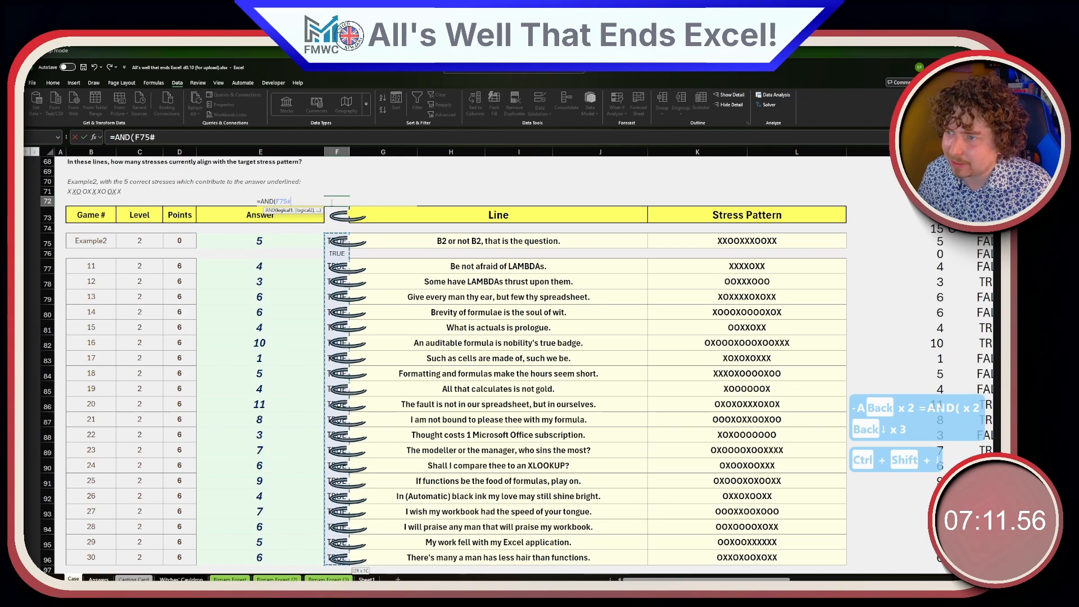
{"action": "key", "text": "Return"}
{"action": "left_click", "coordinate": [331, 201]}
- Compare the Scene 3 years E146:E167 with Answers!B42:B63 using a single formula in F146
{"action": "scroll", "coordinate": [321, 399], "scroll_direction": "down", "scroll_amount": 16}
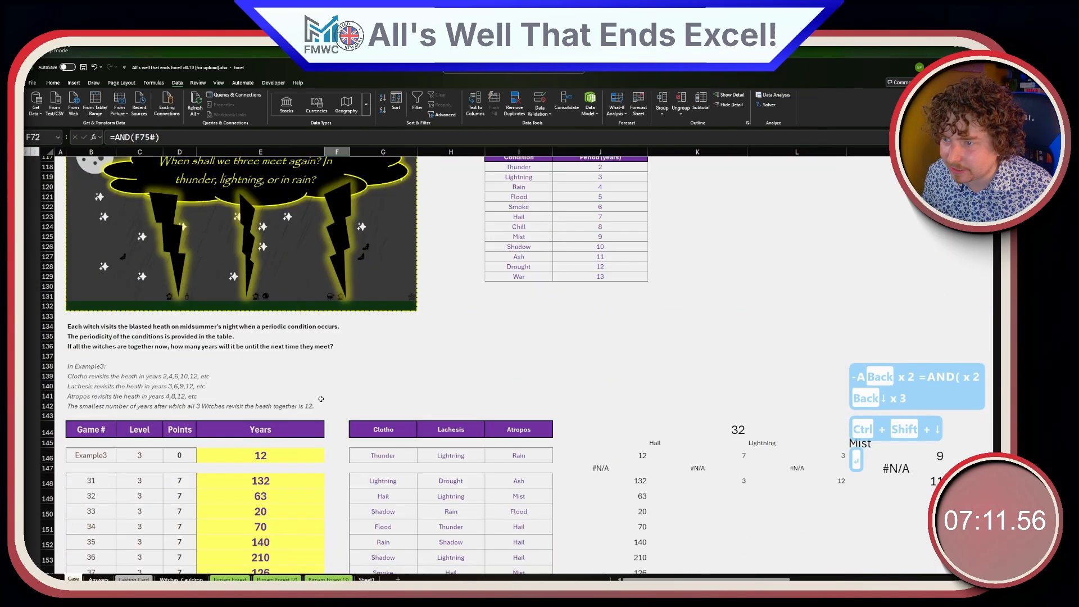
{"action": "scroll", "coordinate": [321, 399], "scroll_direction": "down", "scroll_amount": 2}
{"action": "left_click", "coordinate": [336, 455]}
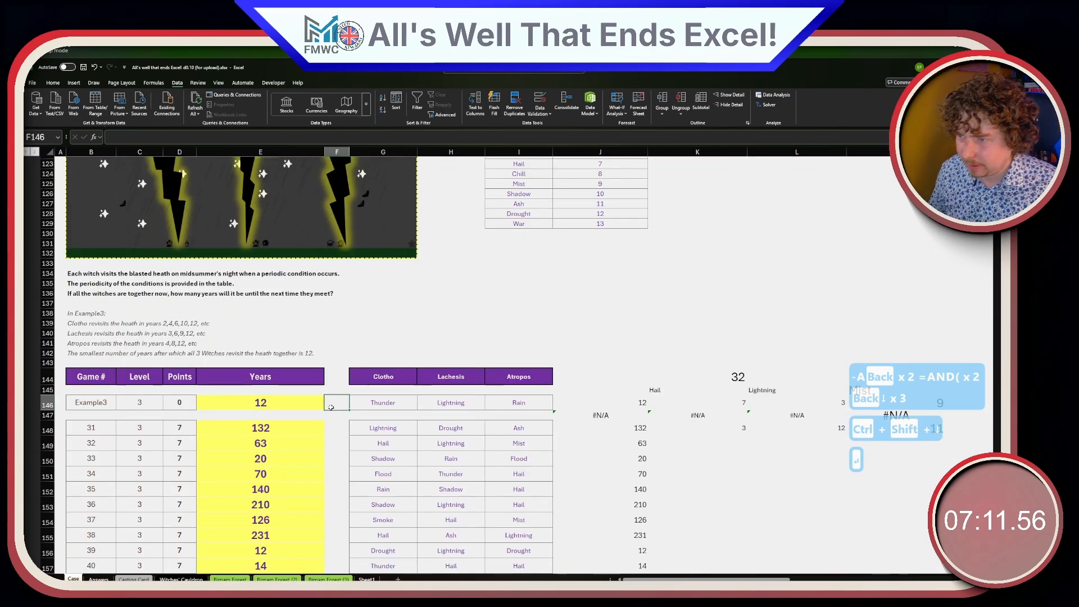
{"action": "type", "text": "="}
{"action": "key", "text": "Left"}
{"action": "key", "text": "ctrl+shift+Down"}
{"action": "key", "text": "ctrl+shift+Down"}
{"action": "type", "text": "="}
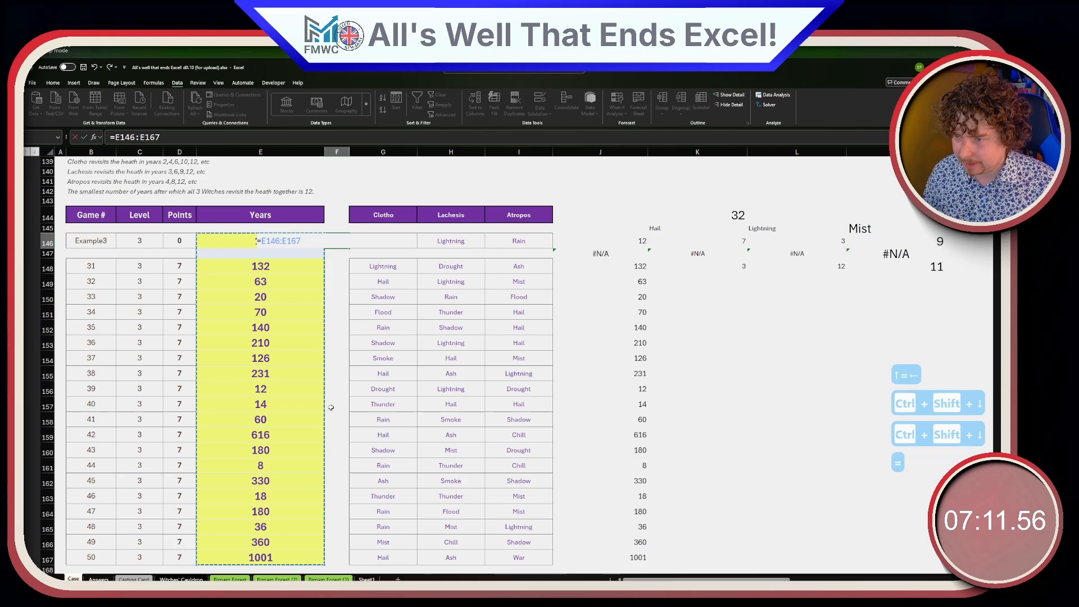
{"action": "left_click", "coordinate": [98, 578]}
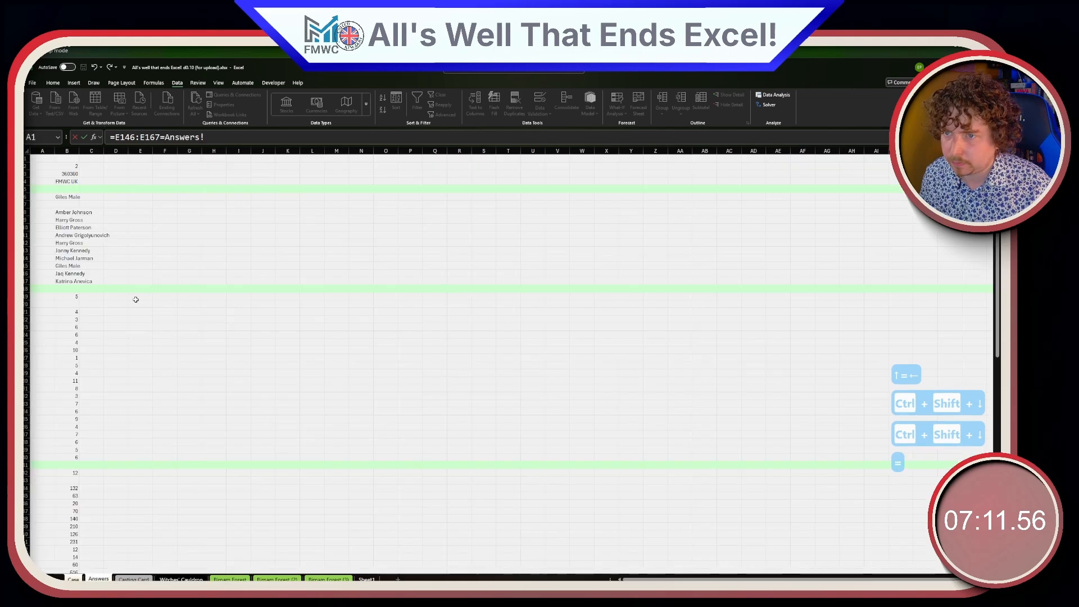
{"action": "left_click_drag", "start_coordinate": [75, 473], "coordinate": [68, 518]}
{"action": "scroll", "coordinate": [81, 473], "scroll_direction": "down", "scroll_amount": 5}
{"action": "key", "text": "Return"}
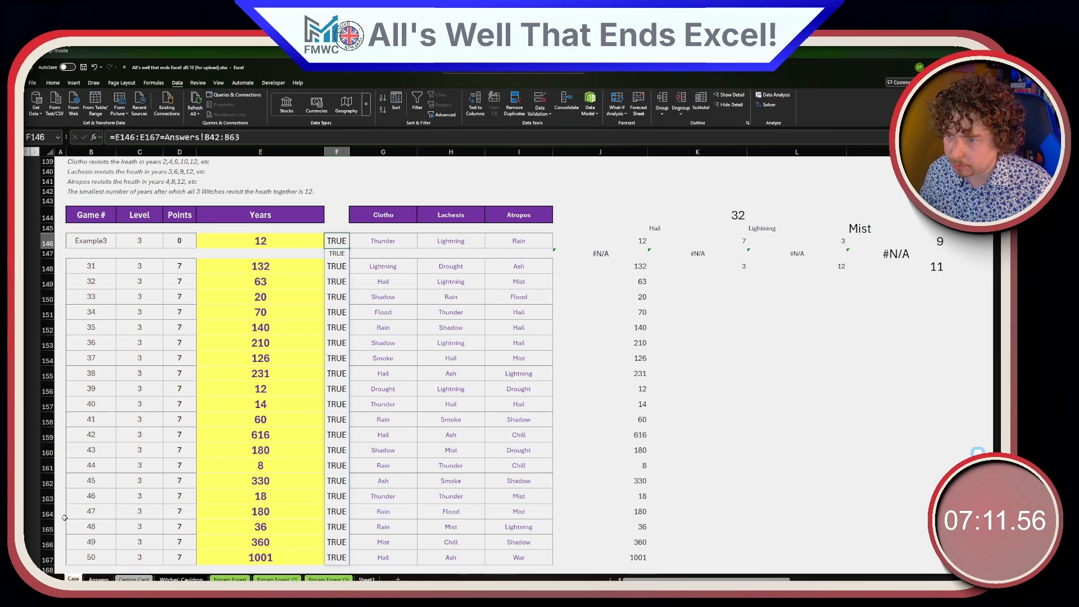
- Compare the Scene 4 double-ingredient answers E190:E211 with Answers!B65:B86 using a single formula in F190, without a minus sign
{"action": "scroll", "coordinate": [272, 396], "scroll_direction": "down", "scroll_amount": 6}
{"action": "scroll", "coordinate": [272, 395], "scroll_direction": "down", "scroll_amount": 7}
{"action": "left_click", "coordinate": [334, 315]}
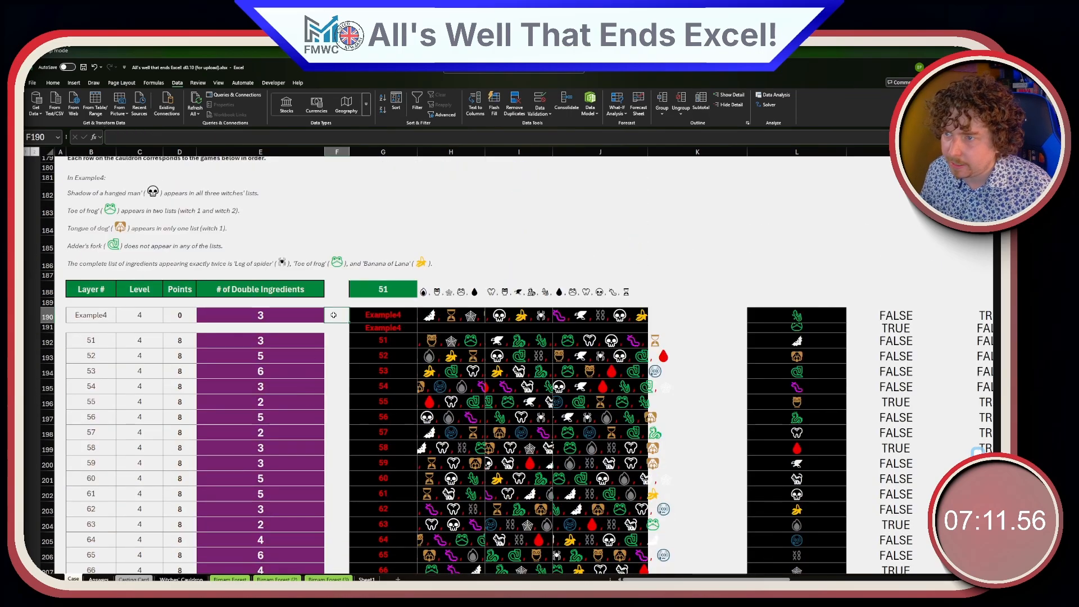
{"action": "type", "text": "="}
{"action": "left_click", "coordinate": [334, 315]}
{"action": "key", "text": "ctrl+shift+Down"}
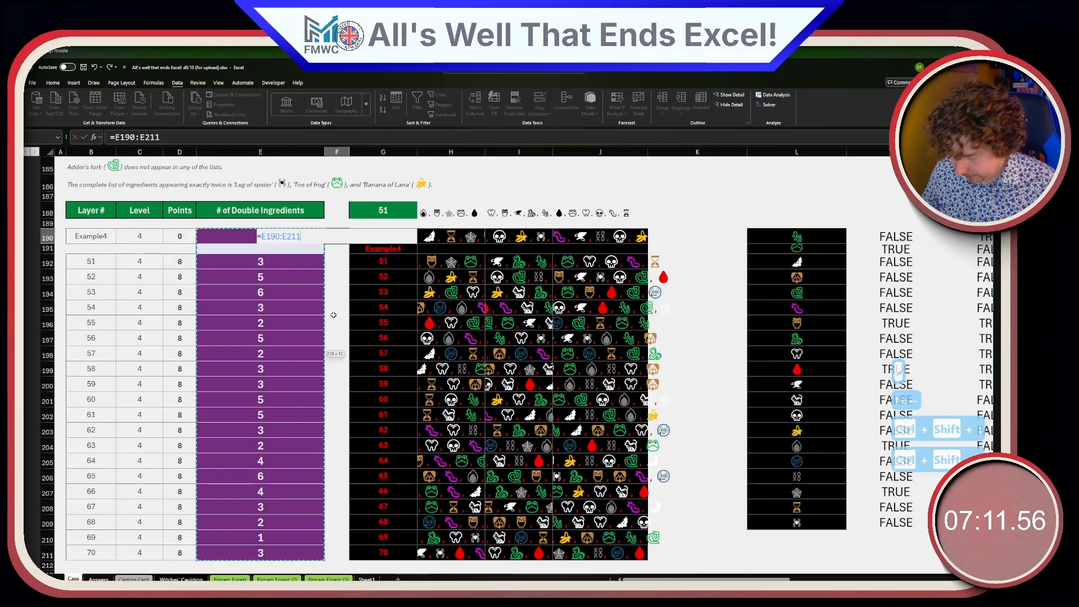
{"action": "type", "text": "=-"}
{"action": "left_click", "coordinate": [98, 579]}
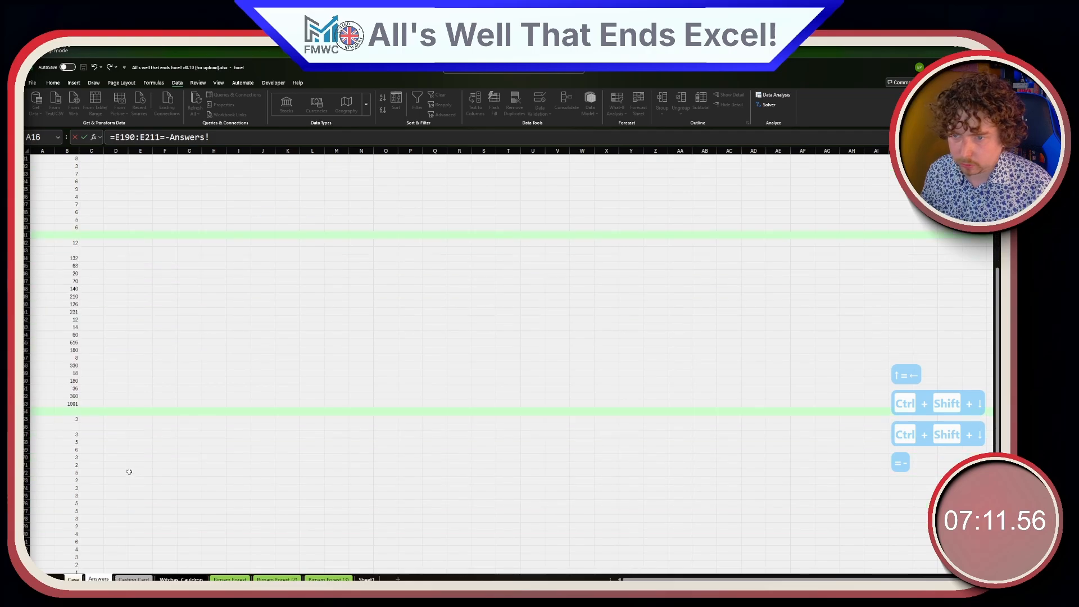
{"action": "scroll", "coordinate": [66, 424], "scroll_direction": "down", "scroll_amount": 2}
{"action": "left_click", "coordinate": [66, 373]}
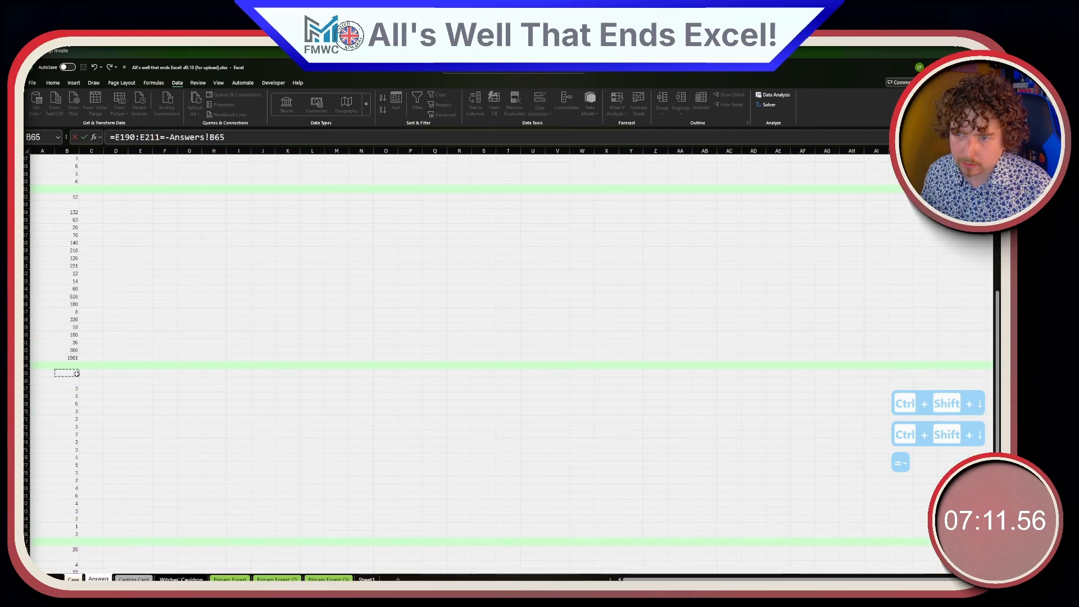
{"action": "left_click_drag", "start_coordinate": [70, 530], "coordinate": [70, 531]}
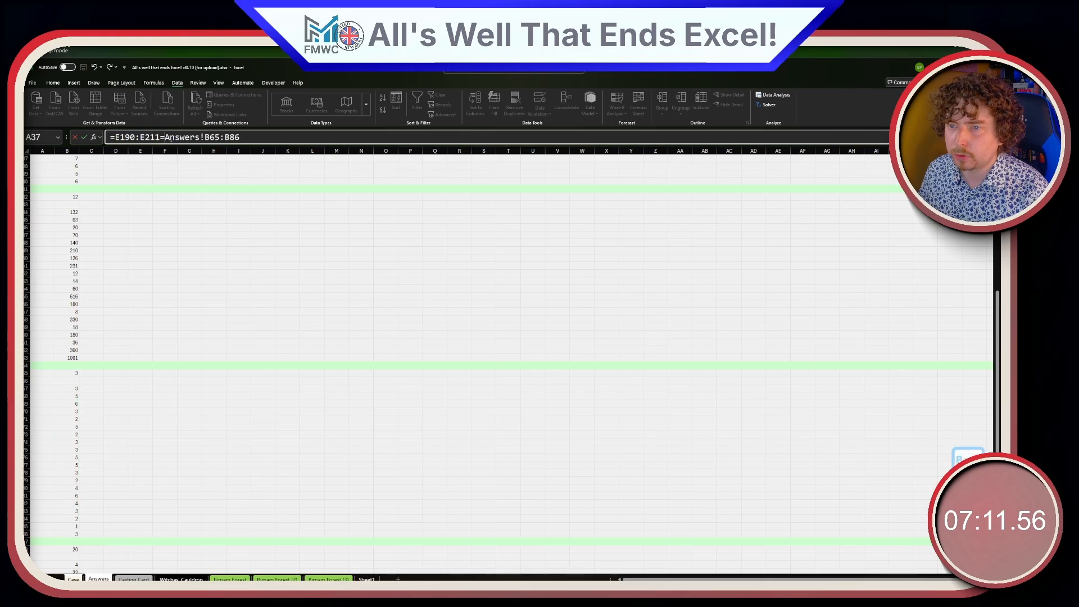
{"action": "key", "text": "ctrl+Return"}
- Compare the Scene 5 point values E236:E257 with Answers!B88:B109 using a single formula in F236, and return to the start of 'Case'
{"action": "scroll", "coordinate": [212, 440], "scroll_direction": "down", "scroll_amount": 1}
{"action": "scroll", "coordinate": [212, 439], "scroll_direction": "down", "scroll_amount": 7}
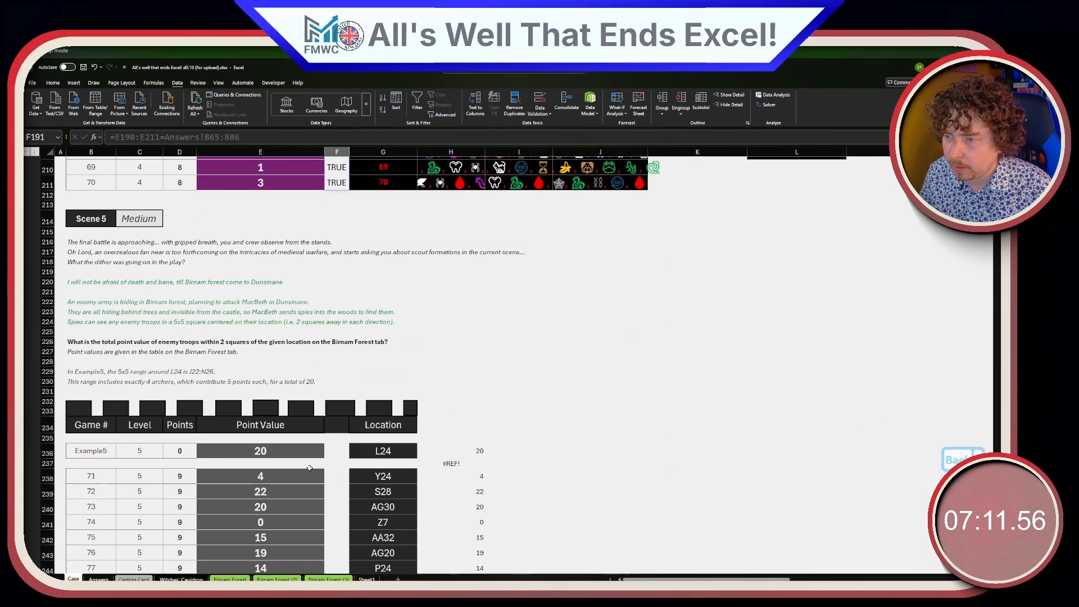
{"action": "scroll", "coordinate": [337, 449], "scroll_direction": "up", "scroll_amount": 1}
{"action": "left_click", "coordinate": [339, 503]}
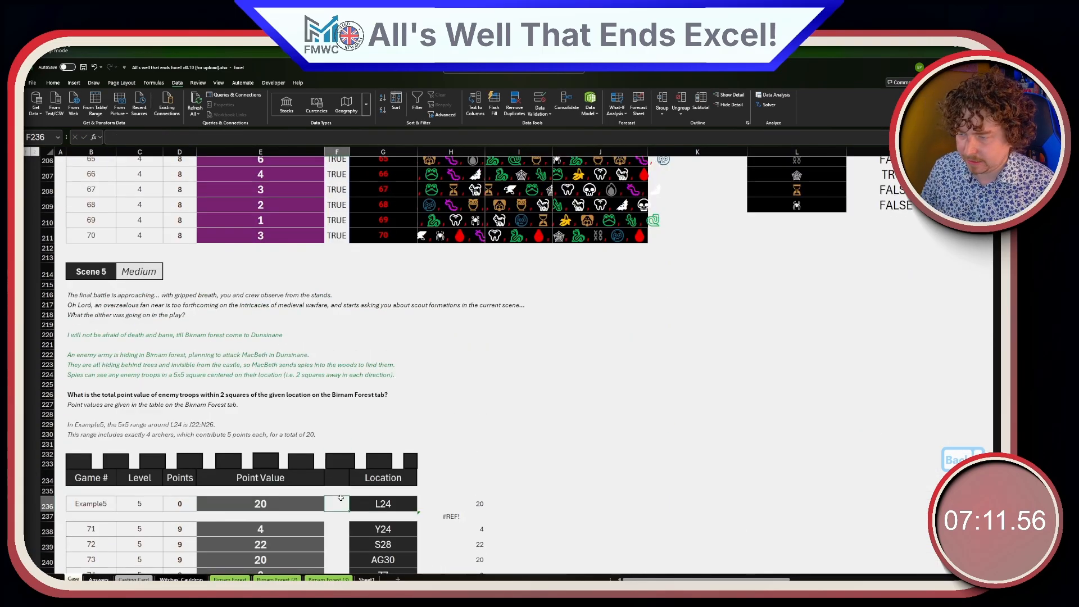
{"action": "key", "text": "BackSpace"}
{"action": "type", "text": "="}
{"action": "key", "text": "Left"}
{"action": "key", "text": "ctrl+shift+Down"}
{"action": "key", "text": "ctrl+shift+Down"}
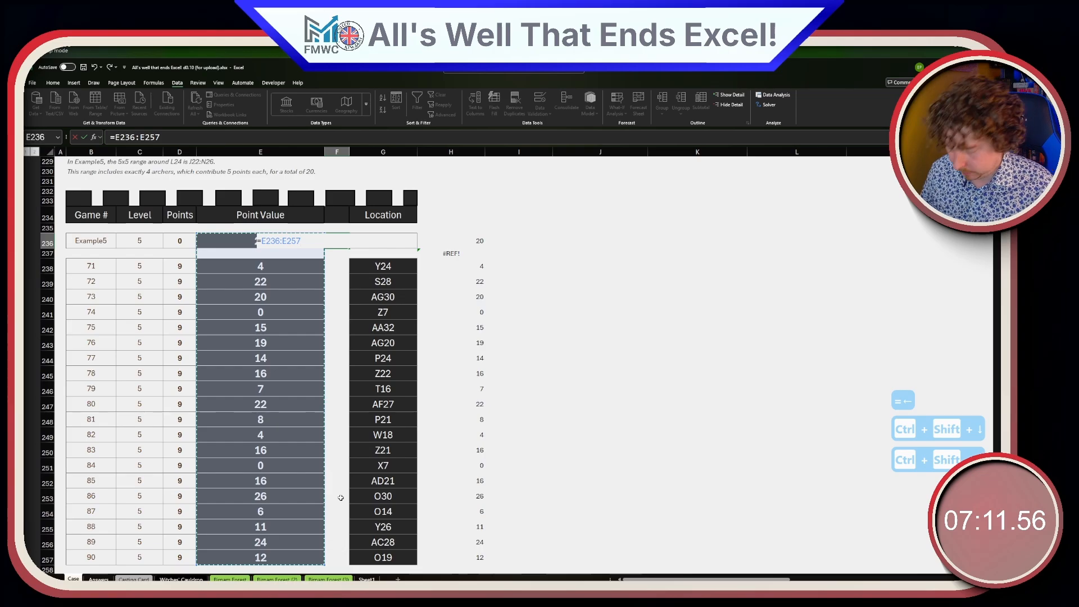
{"action": "type", "text": "="}
{"action": "left_click", "coordinate": [99, 578]}
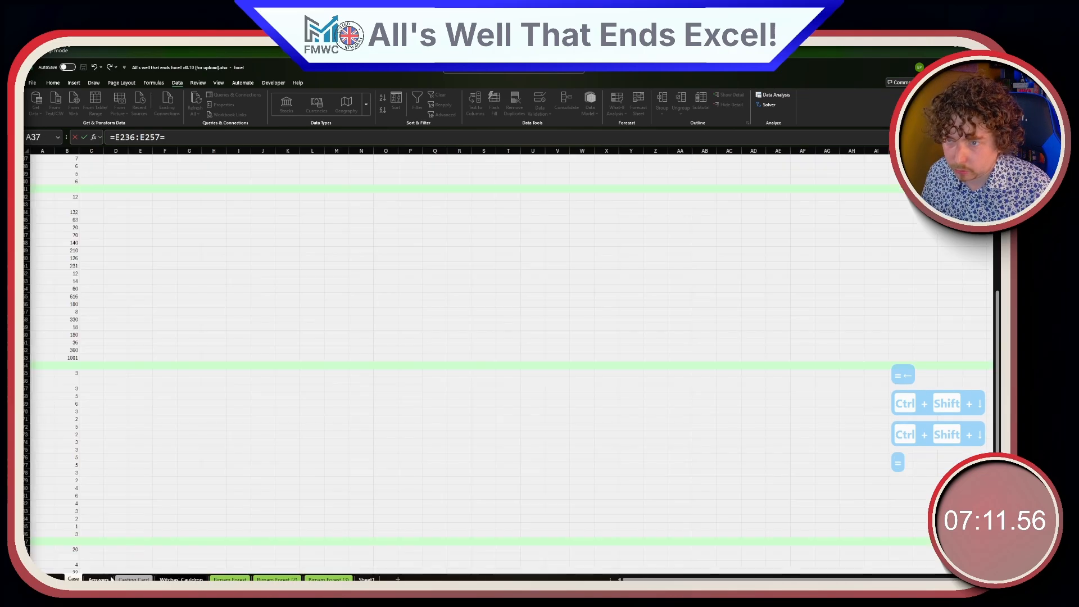
{"action": "left_click", "coordinate": [73, 435]}
{"action": "scroll", "coordinate": [73, 435], "scroll_direction": "down", "scroll_amount": 4}
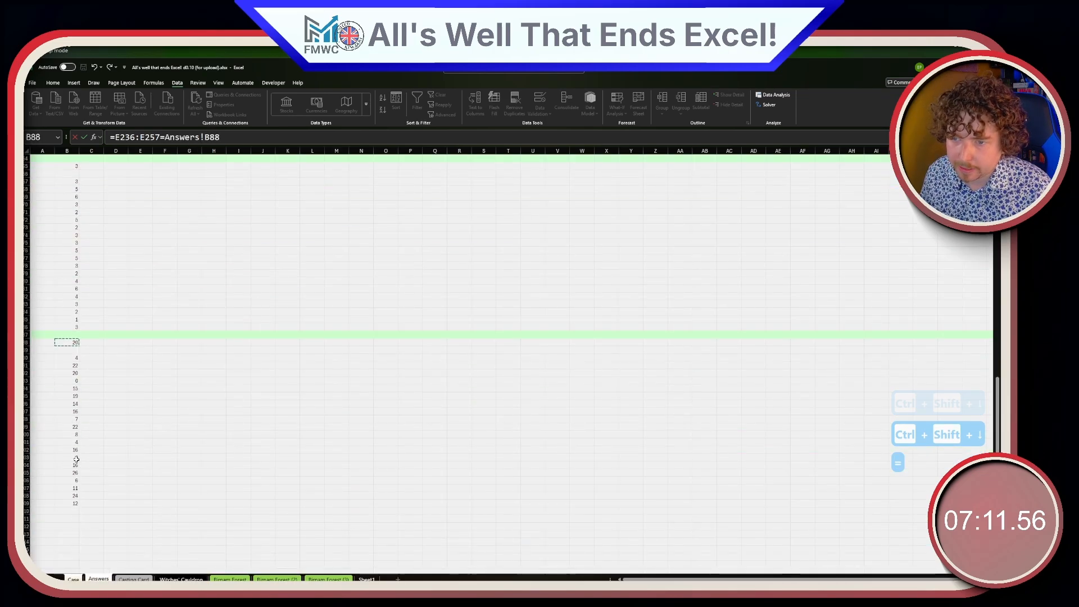
{"action": "left_click", "coordinate": [67, 503], "text": "shift"}
{"action": "key", "text": "Return"}
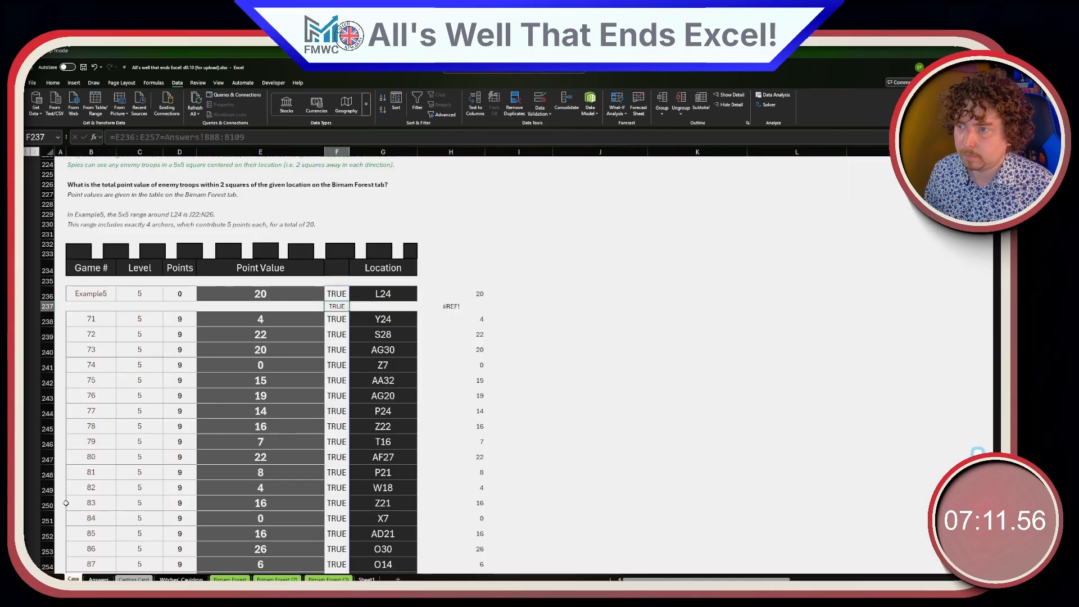
{"action": "scroll", "coordinate": [571, 390], "scroll_direction": "up", "scroll_amount": 20}
{"action": "scroll", "coordinate": [571, 390], "scroll_direction": "up", "scroll_amount": 20}
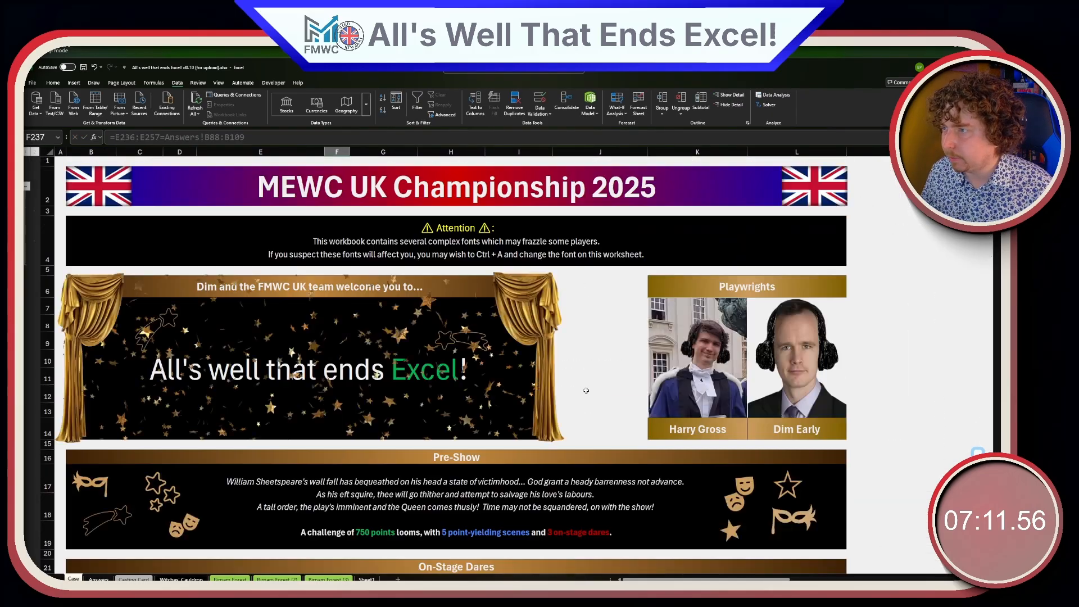
- Calculate the current score in K33 with the formula =SUMPRODUCT(D:D,F:F)
{"action": "scroll", "coordinate": [746, 304], "scroll_direction": "down", "scroll_amount": 8}
{"action": "left_click", "coordinate": [745, 304]}
{"action": "type", "text": "=SUMP"}
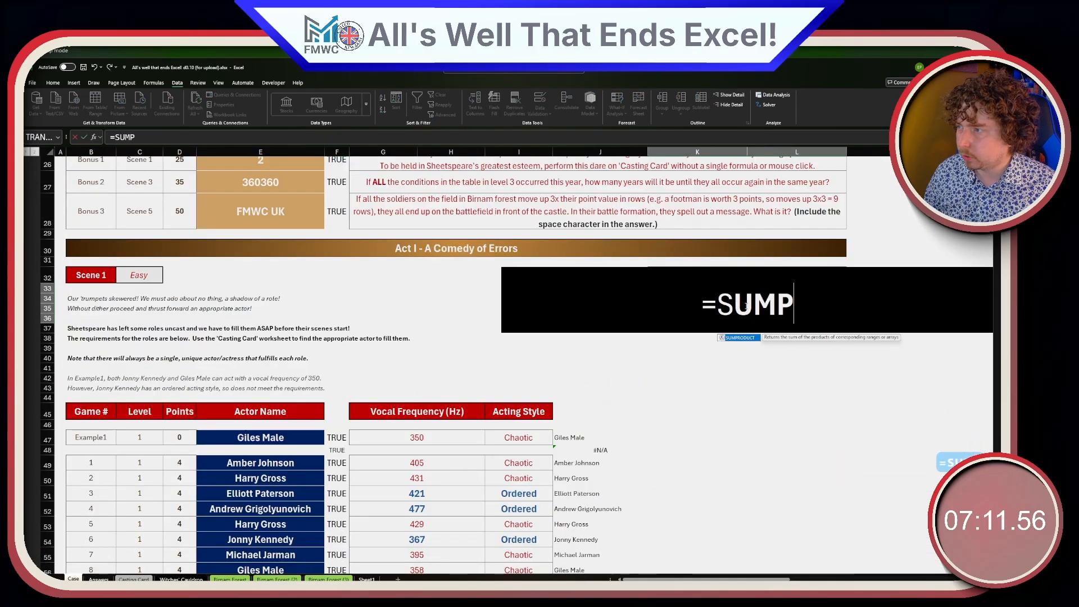
{"action": "key", "text": "Tab"}
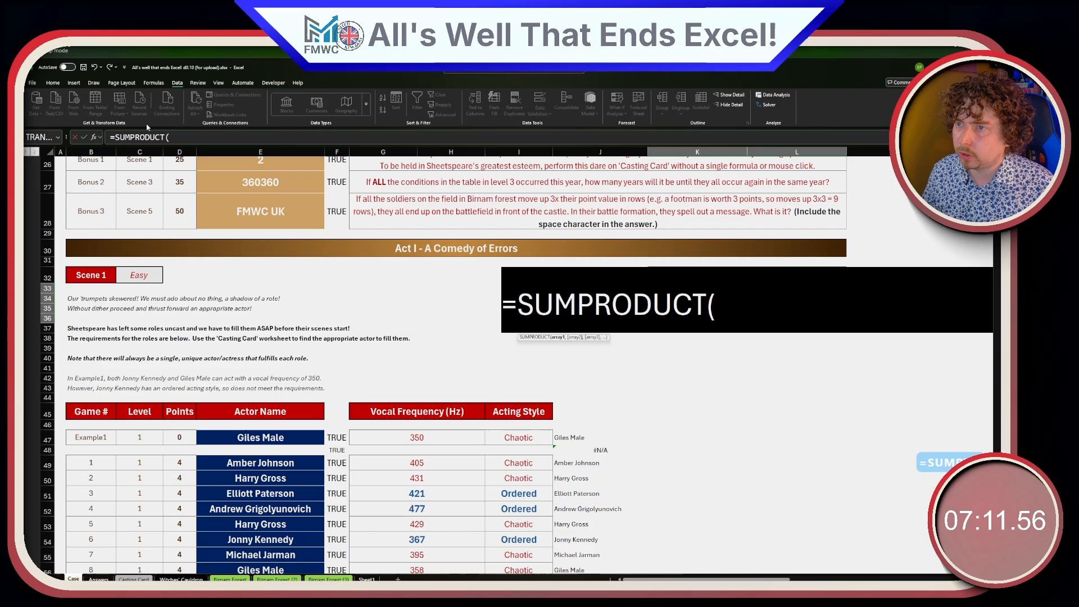
{"action": "left_click", "coordinate": [180, 152]}
{"action": "left_click", "coordinate": [180, 152]}
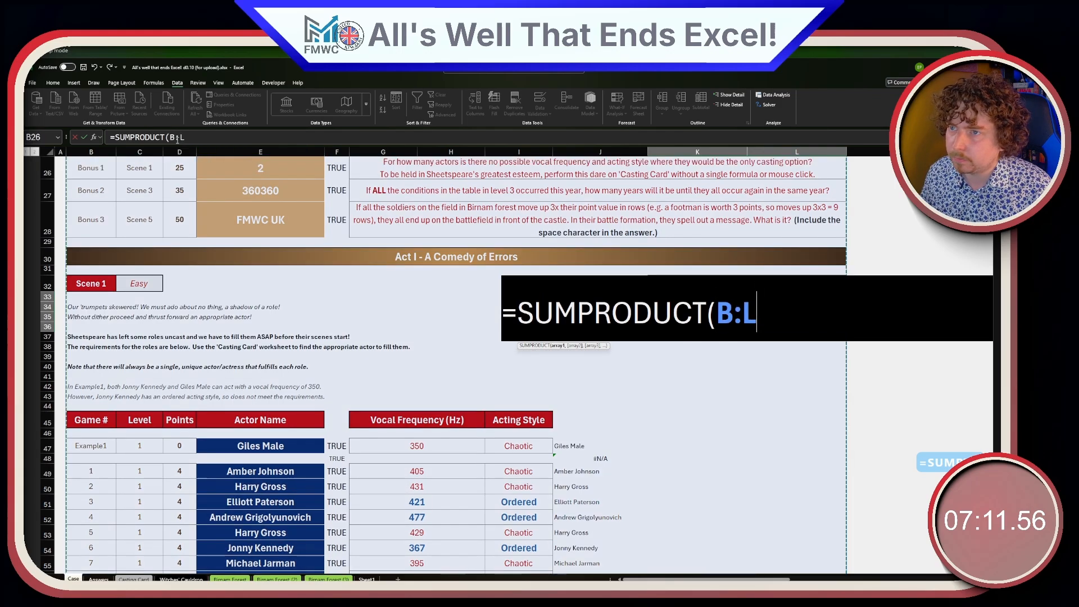
{"action": "left_click_drag", "start_coordinate": [170, 137], "coordinate": [209, 147]}
{"action": "type", "text": "D:D"}
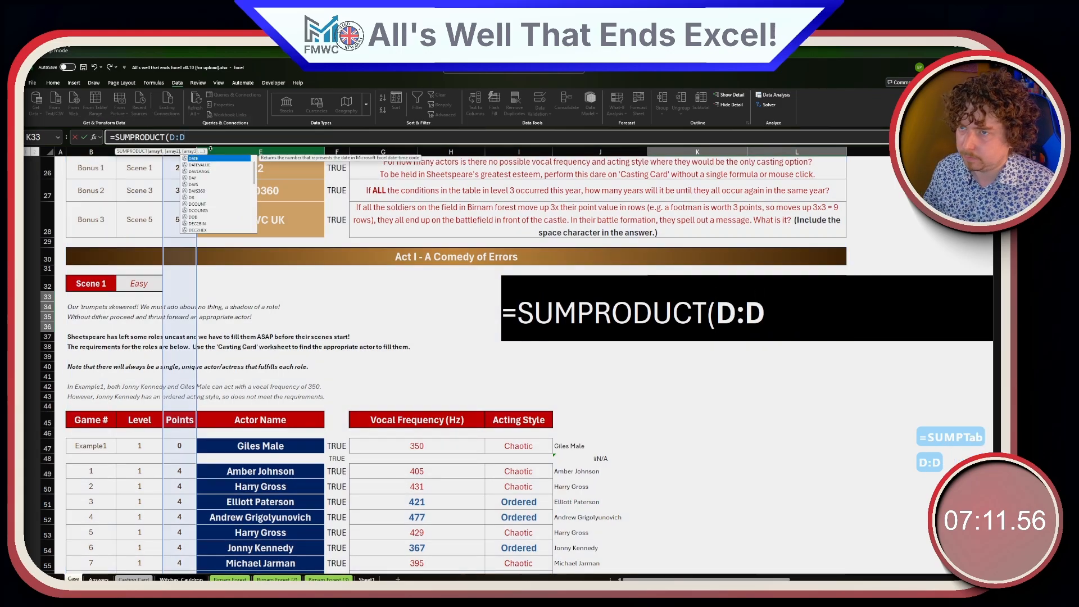
{"action": "type", "text": ",F:F:"}
{"action": "key", "text": "BackSpace"}
{"action": "type", "text": ")"}
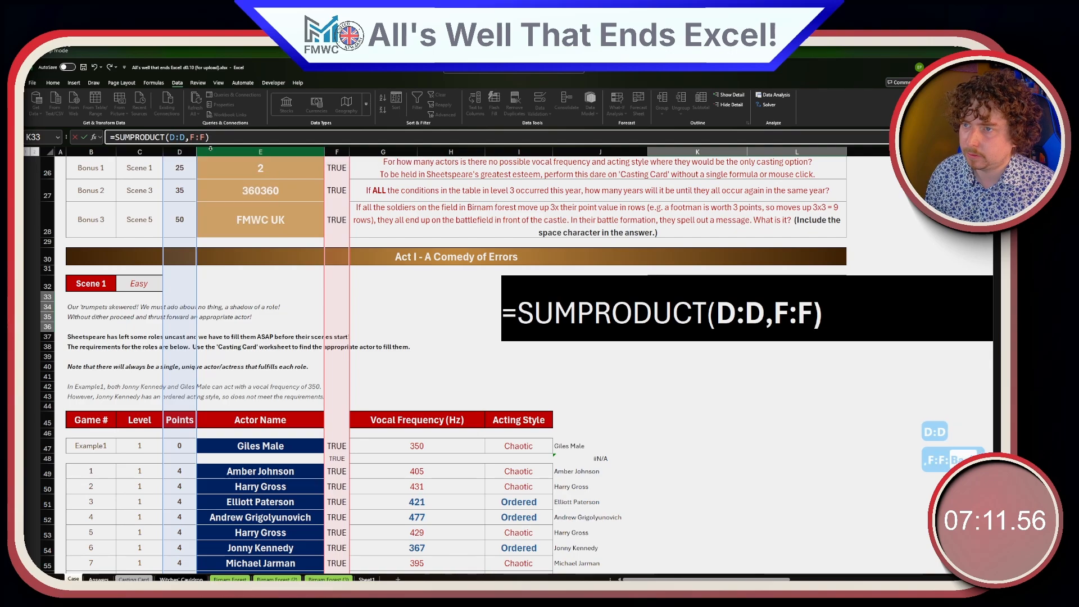
{"action": "key", "text": "ctrl+Return"}
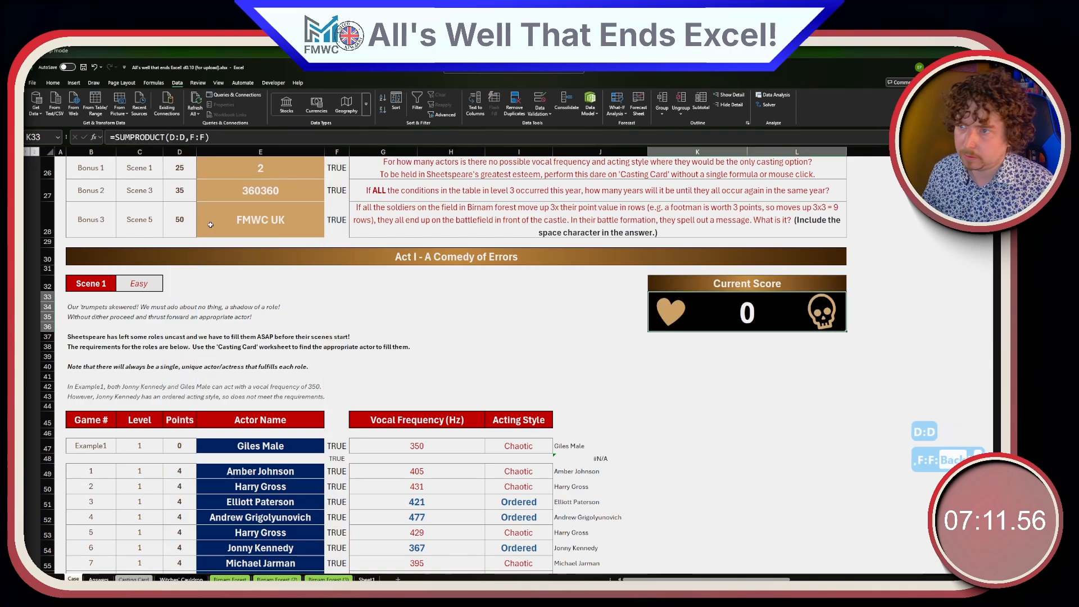
- Convert the TRUE/FALSE checks to numbers in the current score formula by changing it to =SUMPRODUCT(D:D,--F:F)
{"action": "key", "text": "F2"}
{"action": "scroll", "coordinate": [320, 278], "scroll_direction": "down", "scroll_amount": 1}
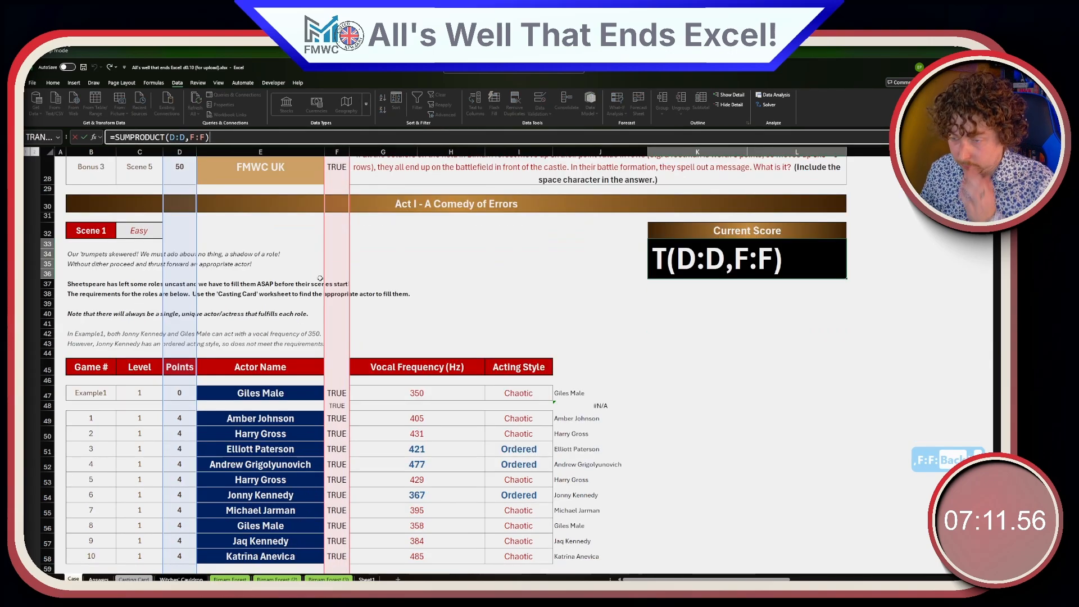
{"action": "scroll", "coordinate": [320, 278], "scroll_direction": "up", "scroll_amount": 1}
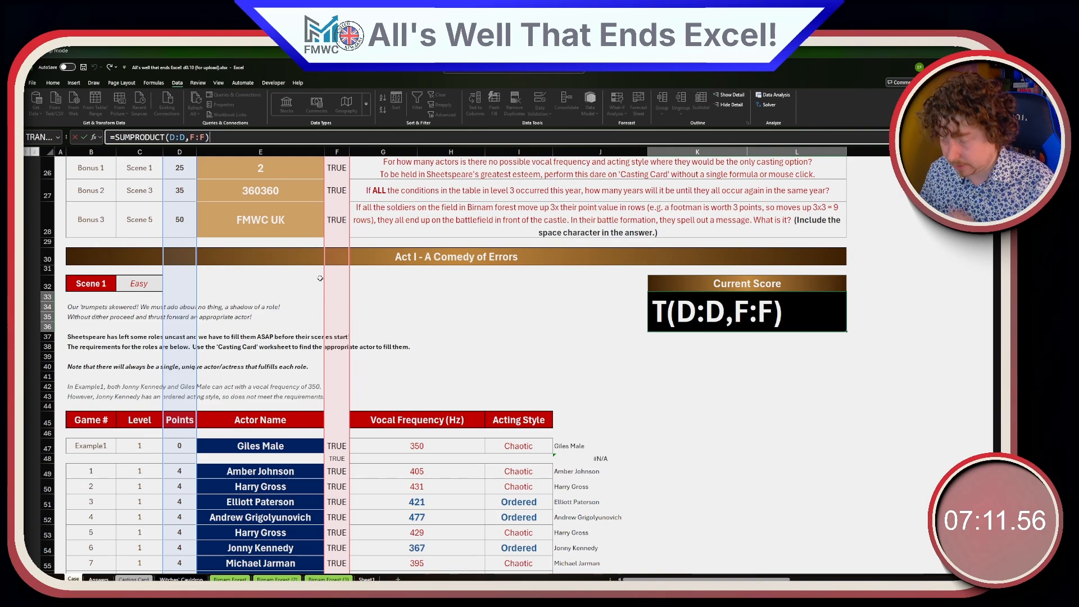
{"action": "scroll", "coordinate": [321, 278], "scroll_direction": "up", "scroll_amount": 3}
{"action": "scroll", "coordinate": [192, 171], "scroll_direction": "down", "scroll_amount": 1}
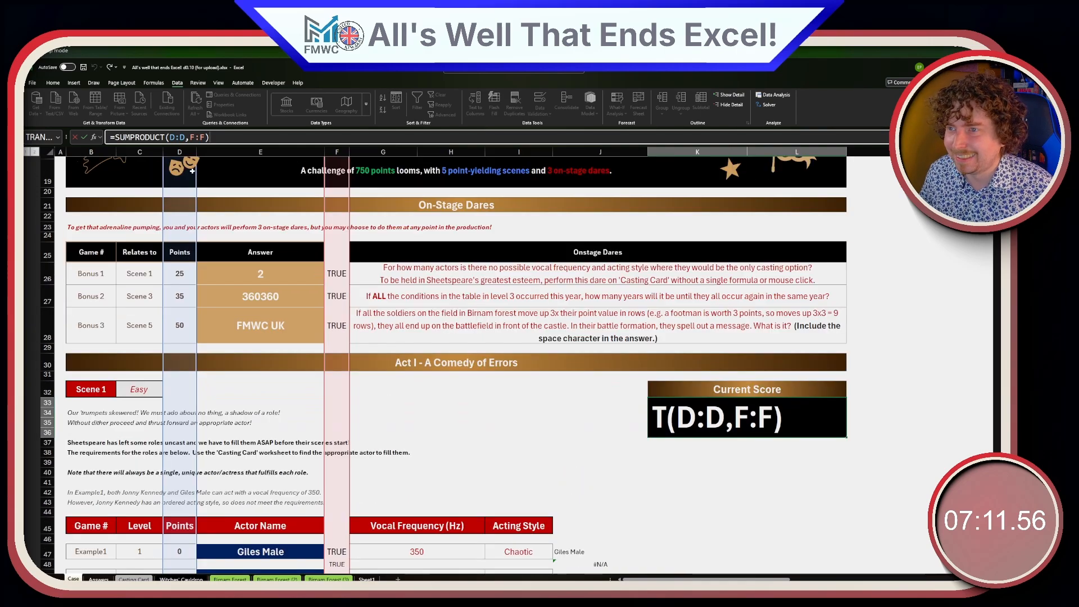
{"action": "left_click", "coordinate": [186, 138]}
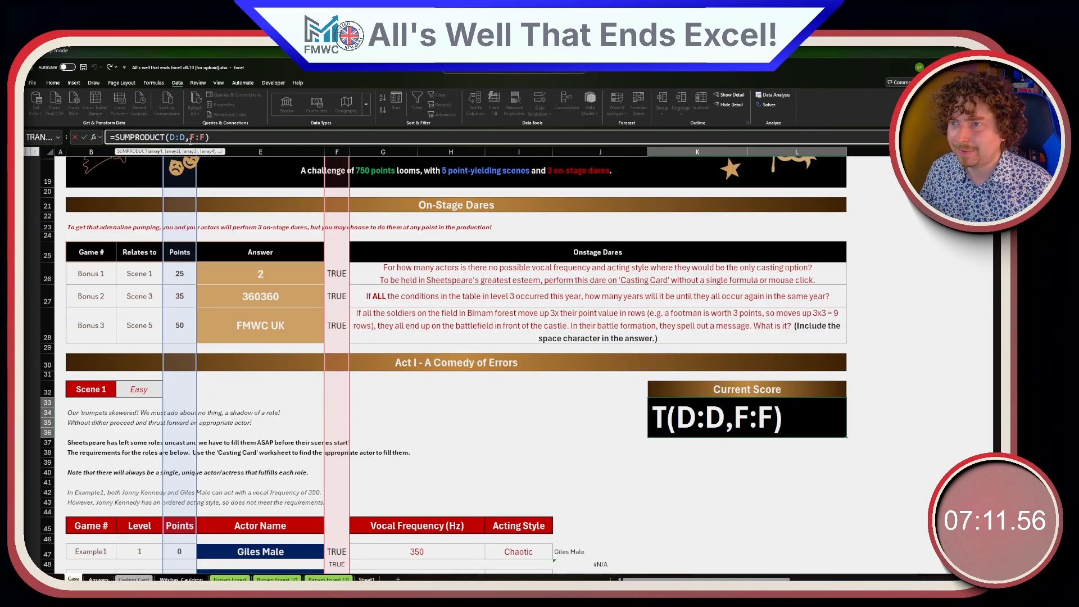
{"action": "key", "text": "Delete"}
{"action": "type", "text": "("}
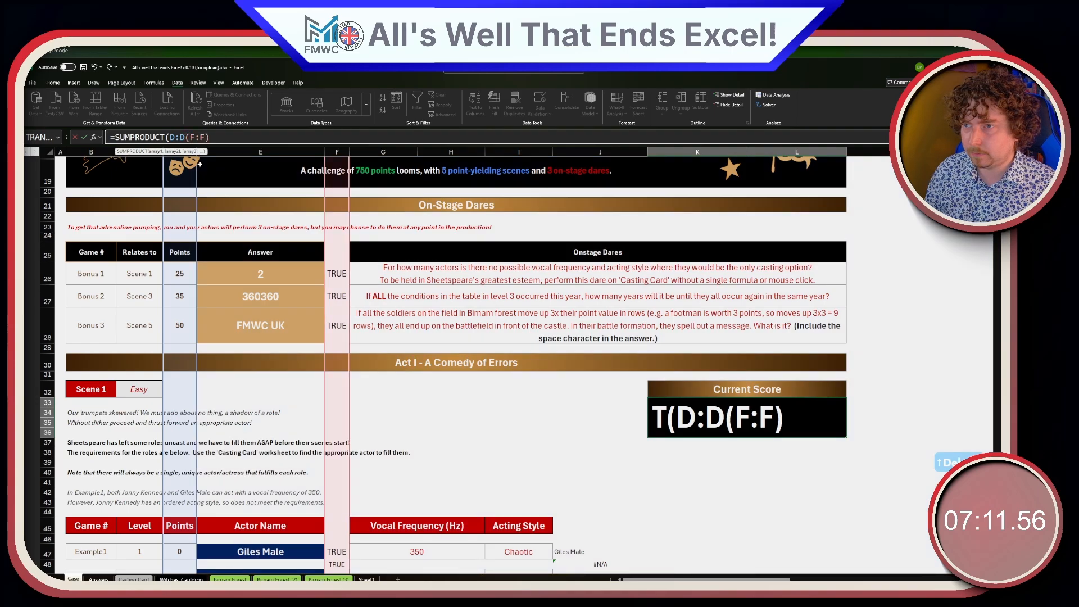
{"action": "key", "text": "ctrl+z"}
{"action": "key", "text": "ctrl+z"}
{"action": "type", "text": "-"}
{"action": "key", "text": "ctrl+z"}
{"action": "key", "text": "ctrl+z"}
{"action": "key", "text": "ctrl+z"}
{"action": "key", "text": "ctrl+z"}
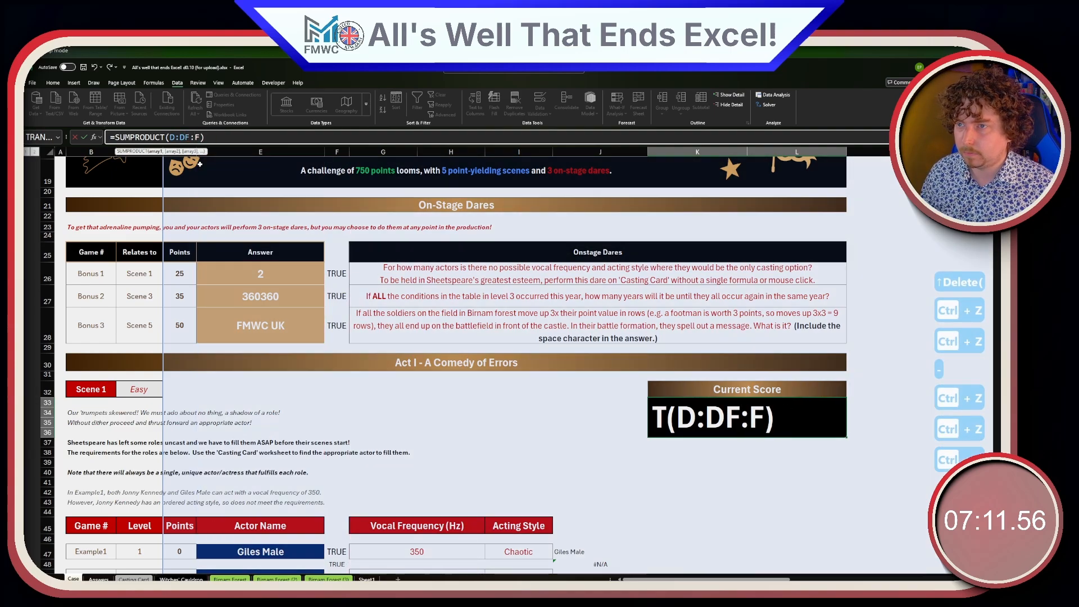
{"action": "key", "text": "ctrl+z"}
{"action": "key", "text": "ctrl+z"}
{"action": "key", "text": "BackSpace"}
{"action": "key", "text": "BackSpace"}
{"action": "type", "text": ",--"}
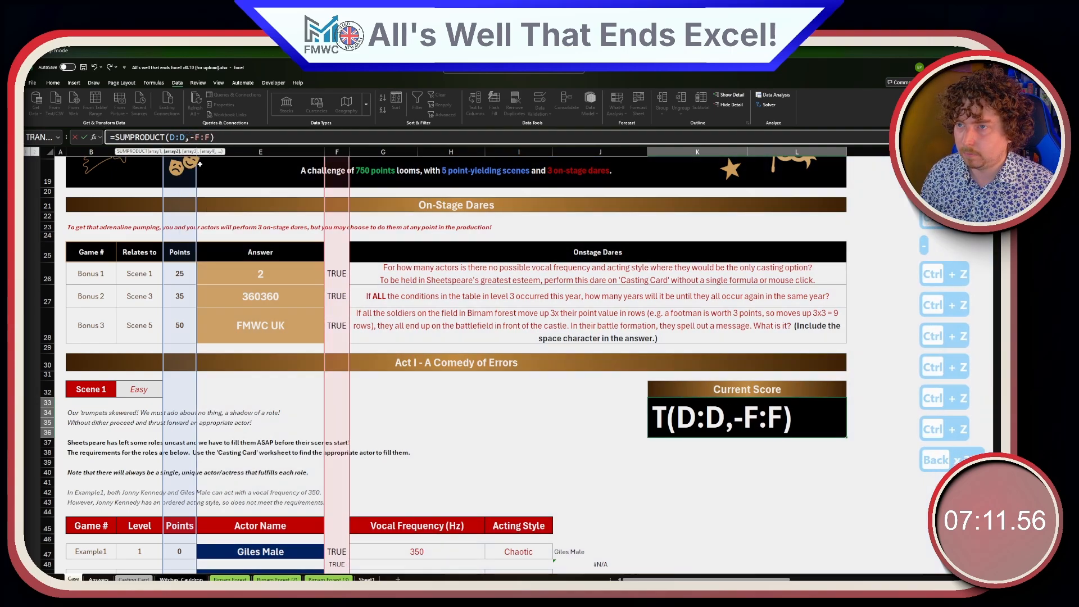
{"action": "key", "text": "Return"}
{"action": "key", "text": "Up"}
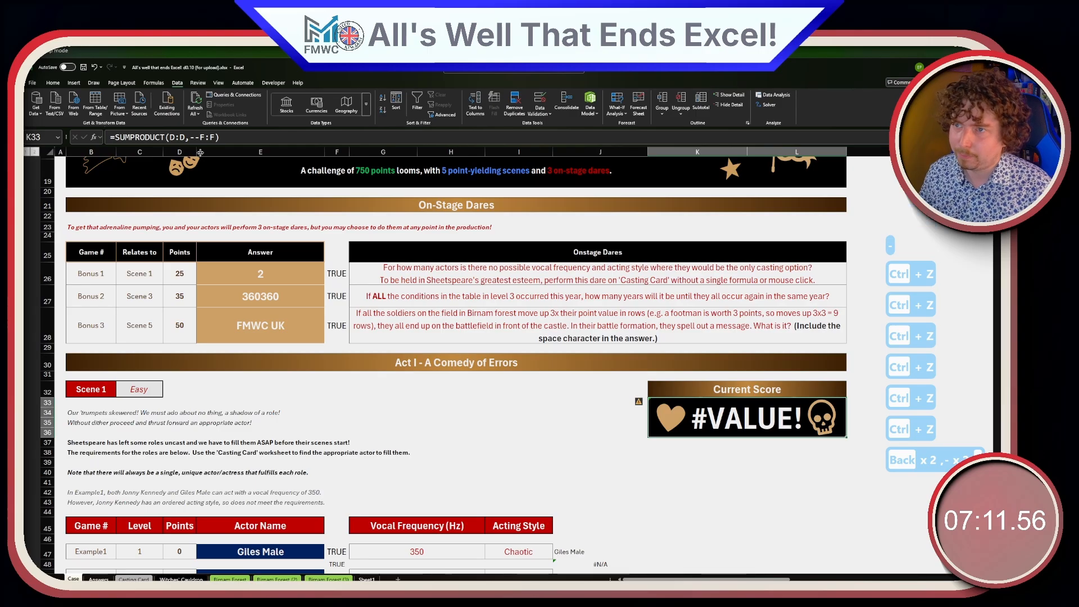
- Review the check results in column F through all scenes, down to the 'Curtain Call' section of 'Case'
{"action": "scroll", "coordinate": [439, 422], "scroll_direction": "down", "scroll_amount": 2}
{"action": "scroll", "coordinate": [439, 421], "scroll_direction": "down", "scroll_amount": 20}
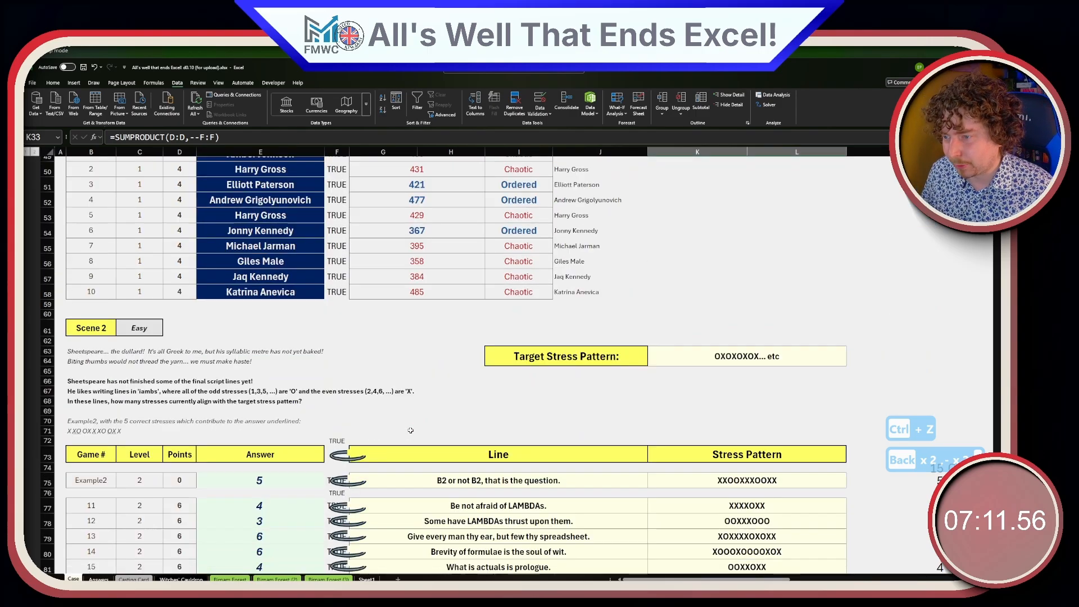
{"action": "scroll", "coordinate": [377, 415], "scroll_direction": "down", "scroll_amount": 20}
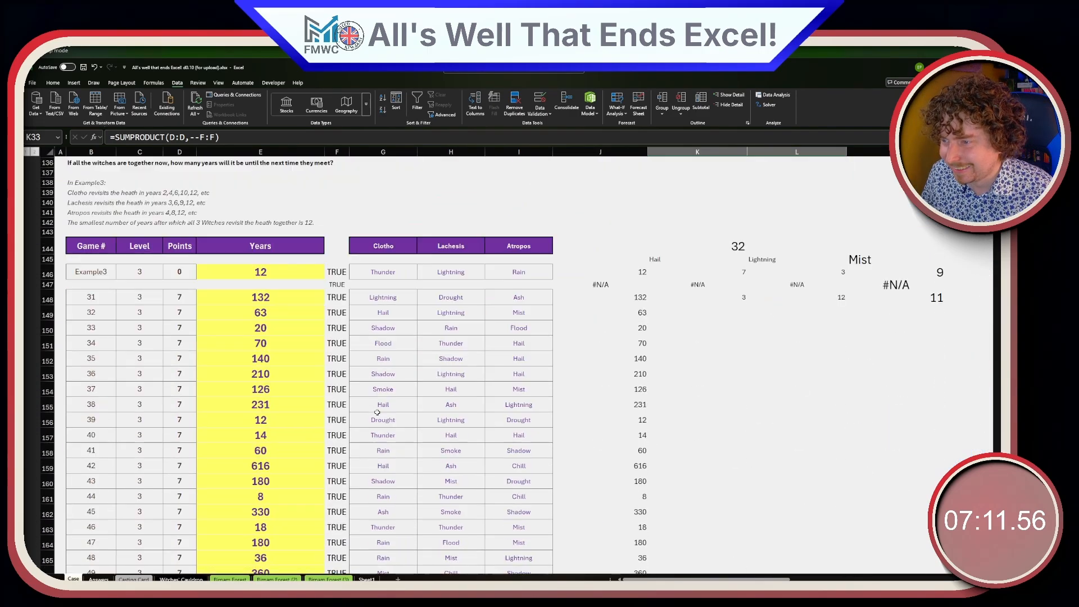
{"action": "scroll", "coordinate": [377, 409], "scroll_direction": "up", "scroll_amount": 20}
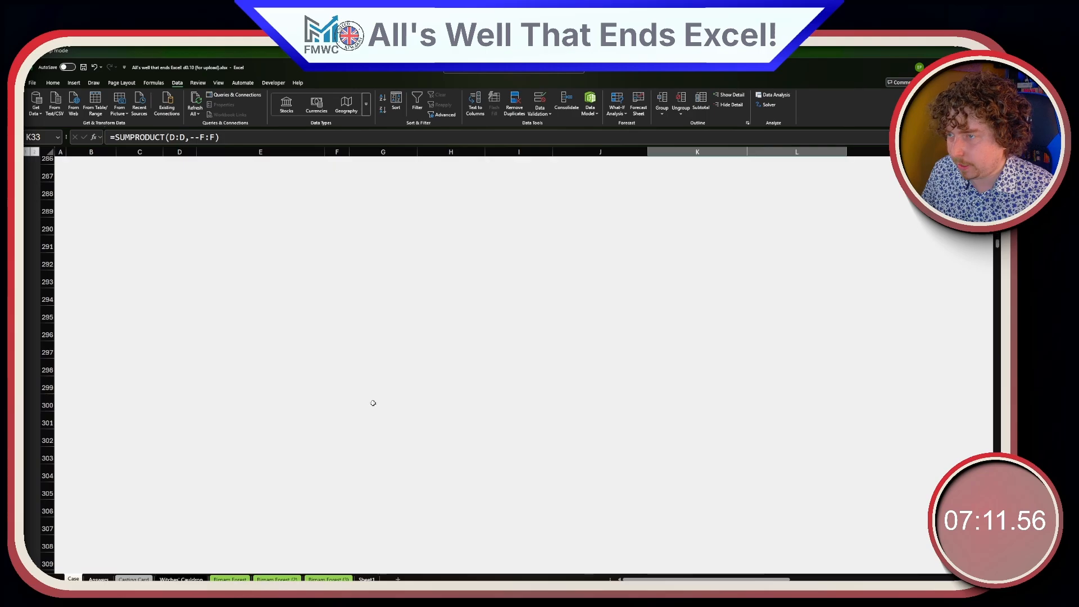
{"action": "scroll", "coordinate": [384, 402], "scroll_direction": "down", "scroll_amount": 18}
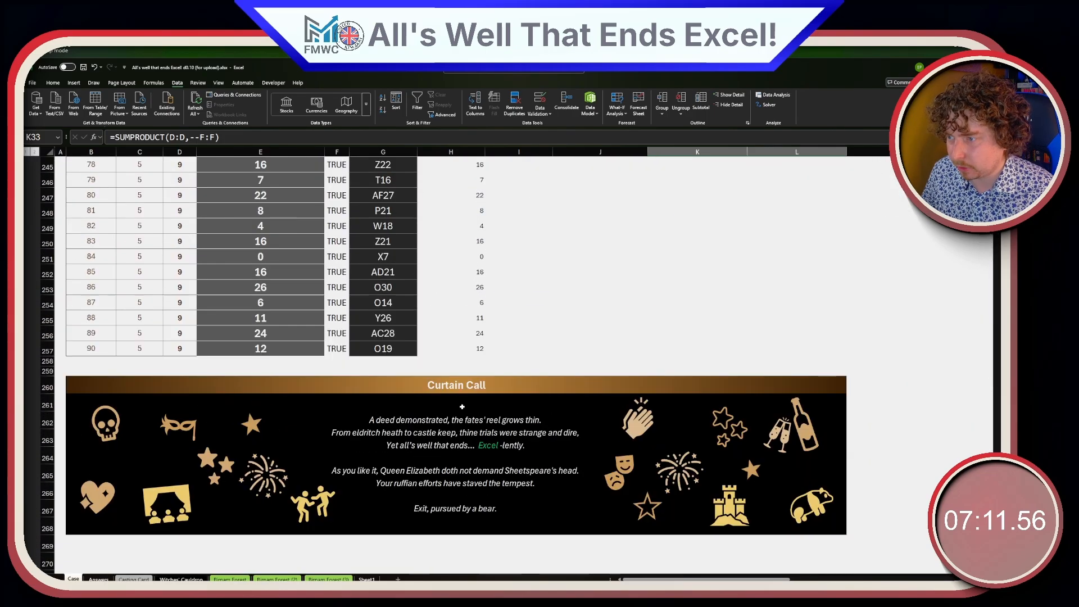
{"action": "left_click", "coordinate": [462, 406]}
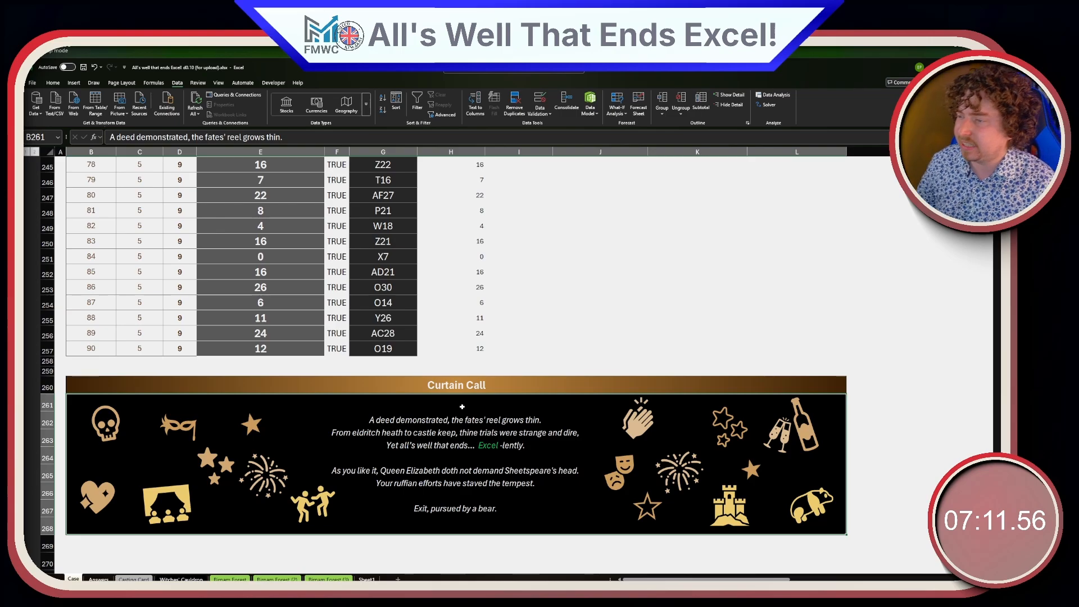
{"action": "scroll", "coordinate": [462, 407], "scroll_direction": "down", "scroll_amount": 2}
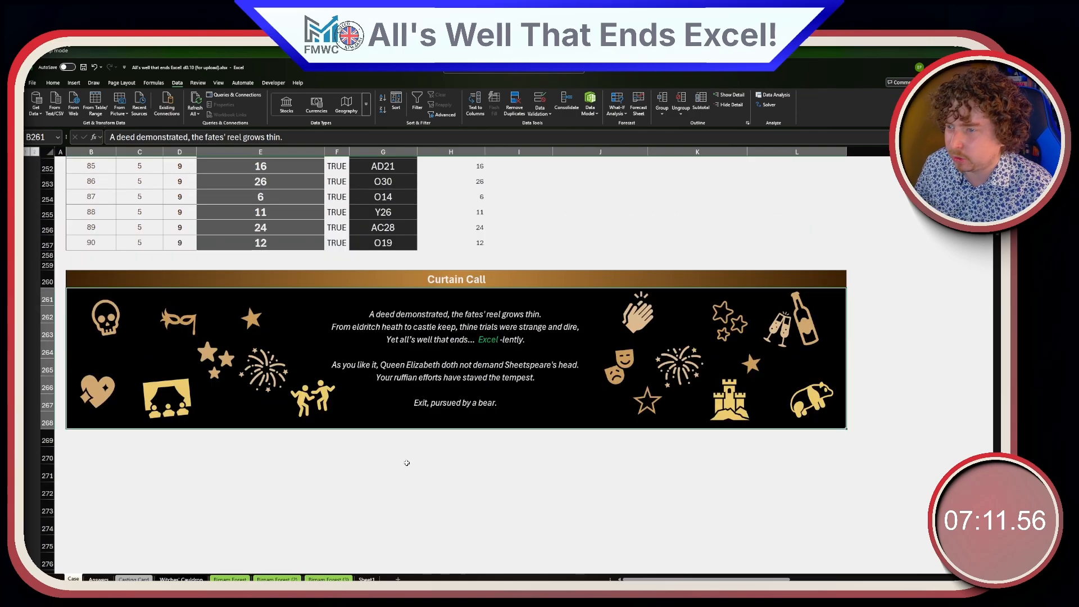
{"action": "left_click", "coordinate": [468, 482]}
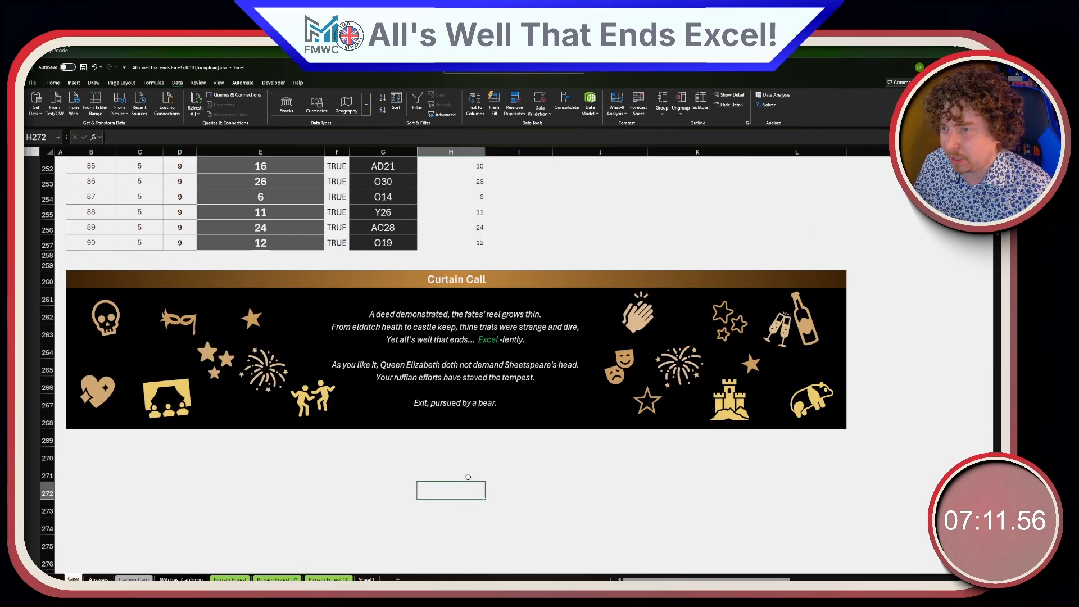
- Examine the Scene 3 LCM formula in J151 and the year answers beside their checks
{"action": "scroll", "coordinate": [468, 477], "scroll_direction": "up", "scroll_amount": 20}
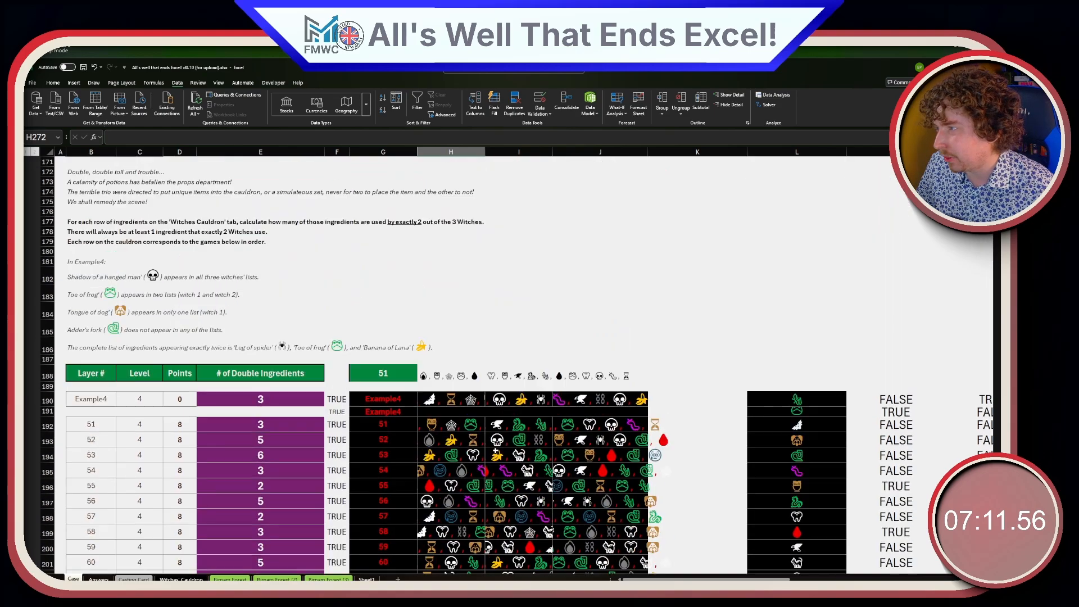
{"action": "scroll", "coordinate": [504, 415], "scroll_direction": "up", "scroll_amount": 17}
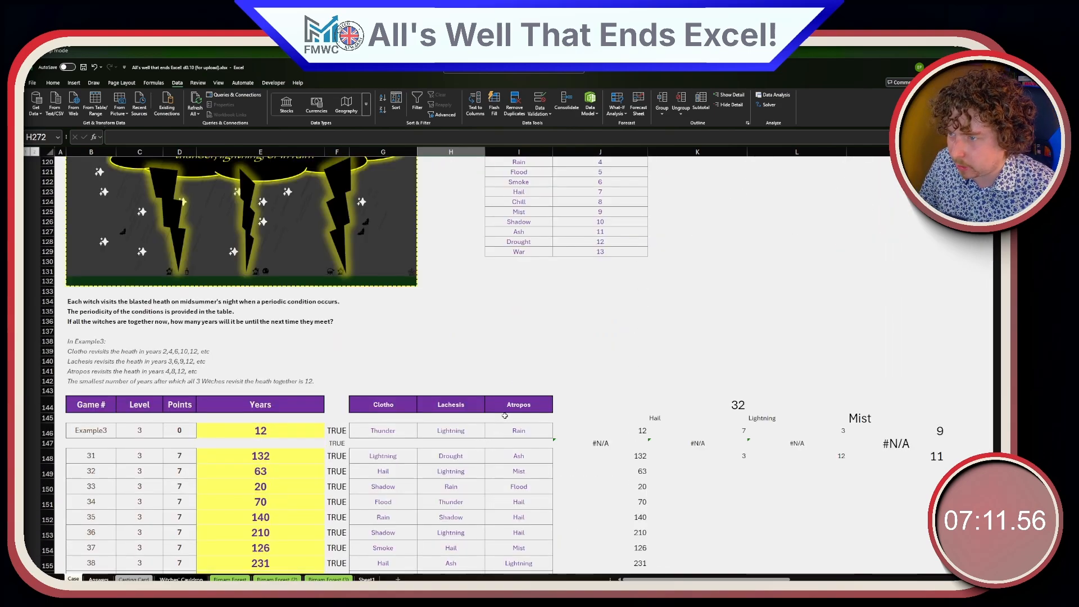
{"action": "scroll", "coordinate": [614, 409], "scroll_direction": "down", "scroll_amount": 2}
{"action": "left_click", "coordinate": [615, 448]}
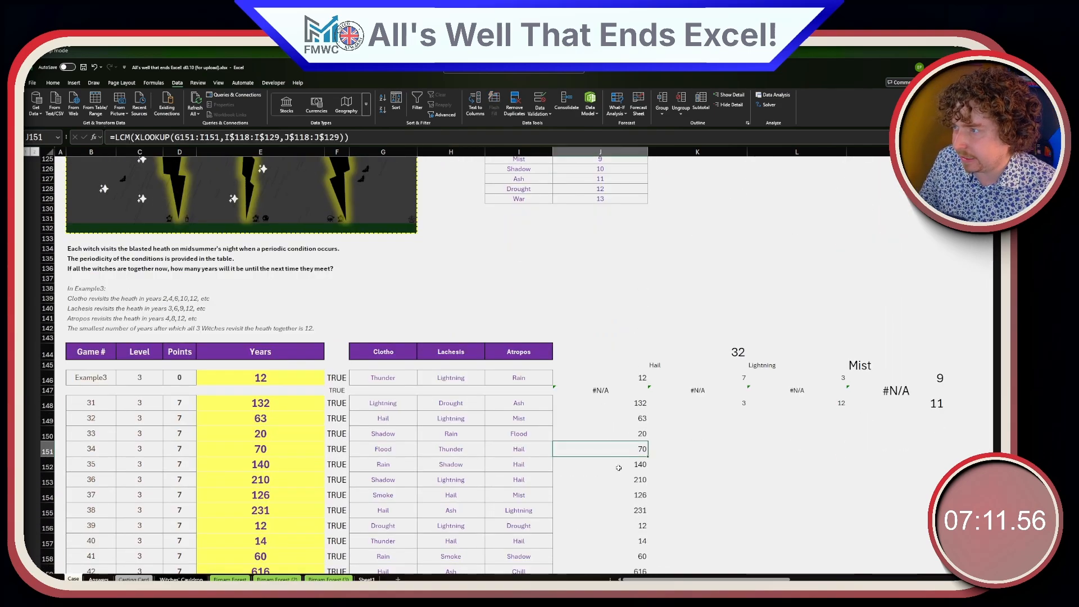
{"action": "scroll", "coordinate": [471, 399], "scroll_direction": "down", "scroll_amount": 7}
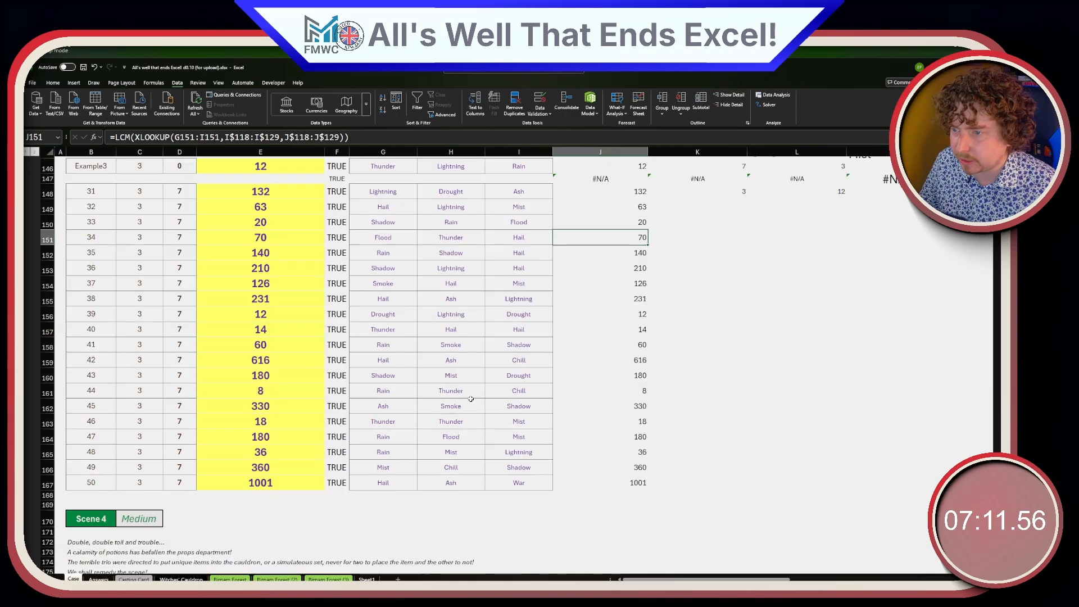
- Examine the Scene 4 helper cells, looking at the ingredient in L190 and the search formula in M190
{"action": "scroll", "coordinate": [999, 363], "scroll_direction": "down", "scroll_amount": 10}
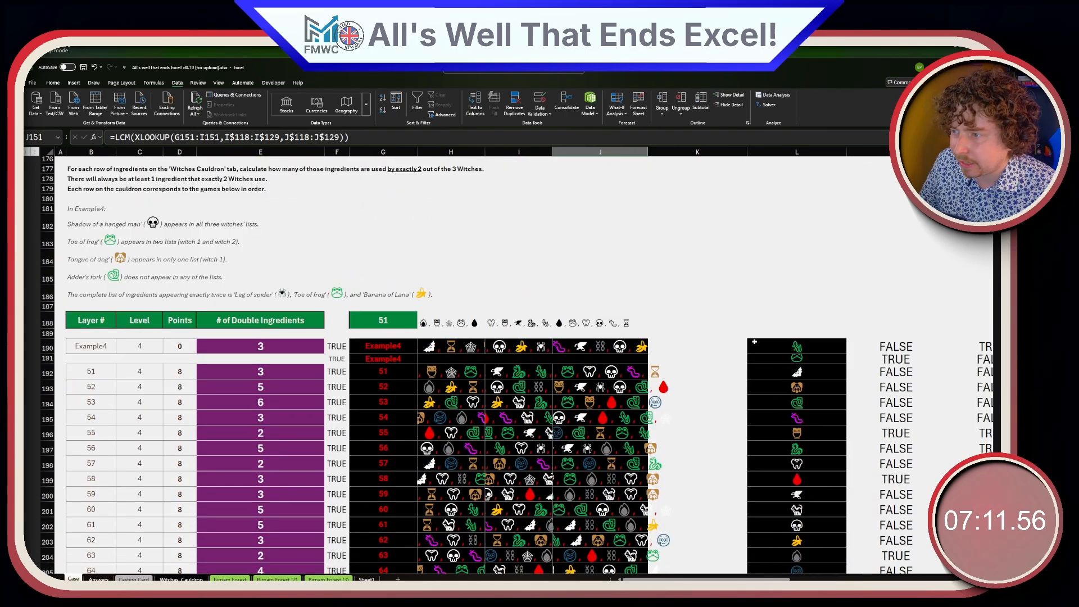
{"action": "left_click", "coordinate": [754, 341]}
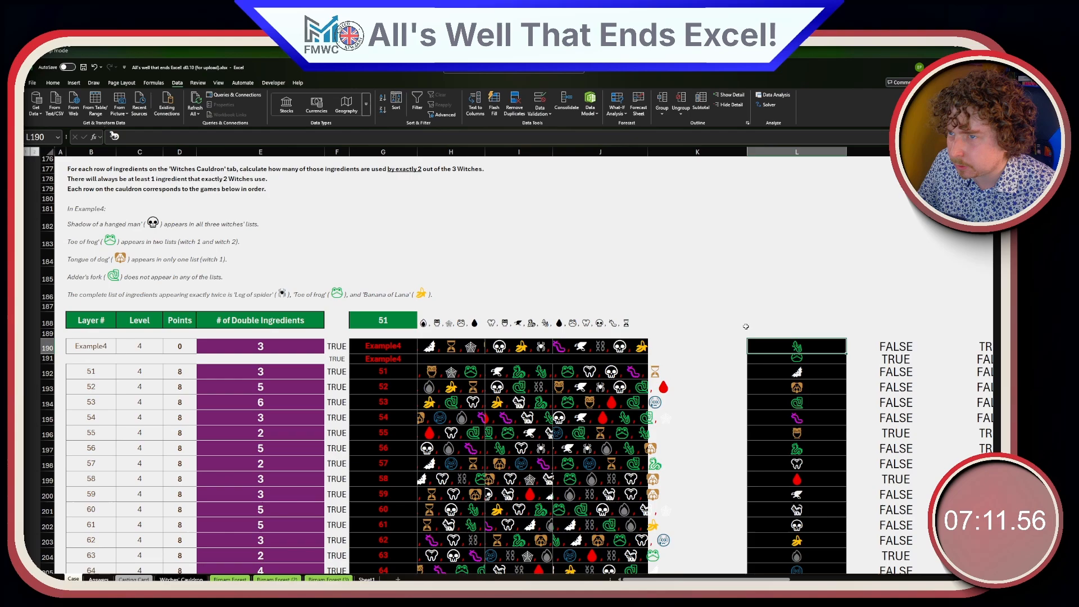
{"action": "left_click", "coordinate": [912, 346]}
{"action": "scroll", "coordinate": [820, 323], "scroll_direction": "down", "scroll_amount": 7}
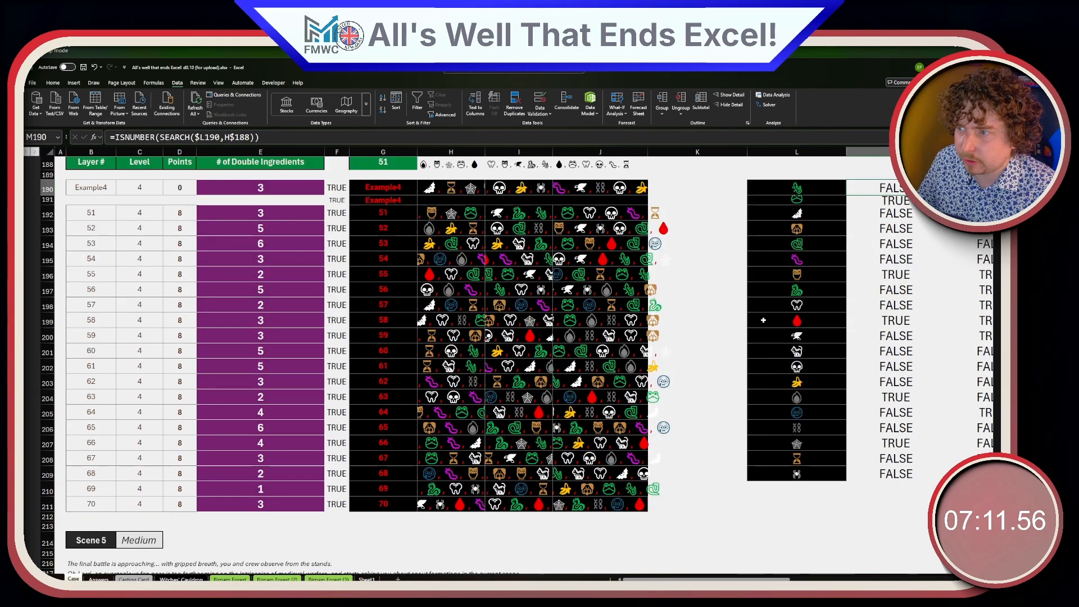
- Inspect the Scene 4 double-ingredient answers in column E and the formula that fills them
{"action": "scroll", "coordinate": [366, 367], "scroll_direction": "up", "scroll_amount": 4}
{"action": "left_click_drag", "start_coordinate": [260, 312], "coordinate": [260, 480]}
{"action": "scroll", "coordinate": [313, 285], "scroll_direction": "up", "scroll_amount": 3}
{"action": "left_click", "coordinate": [280, 345]}
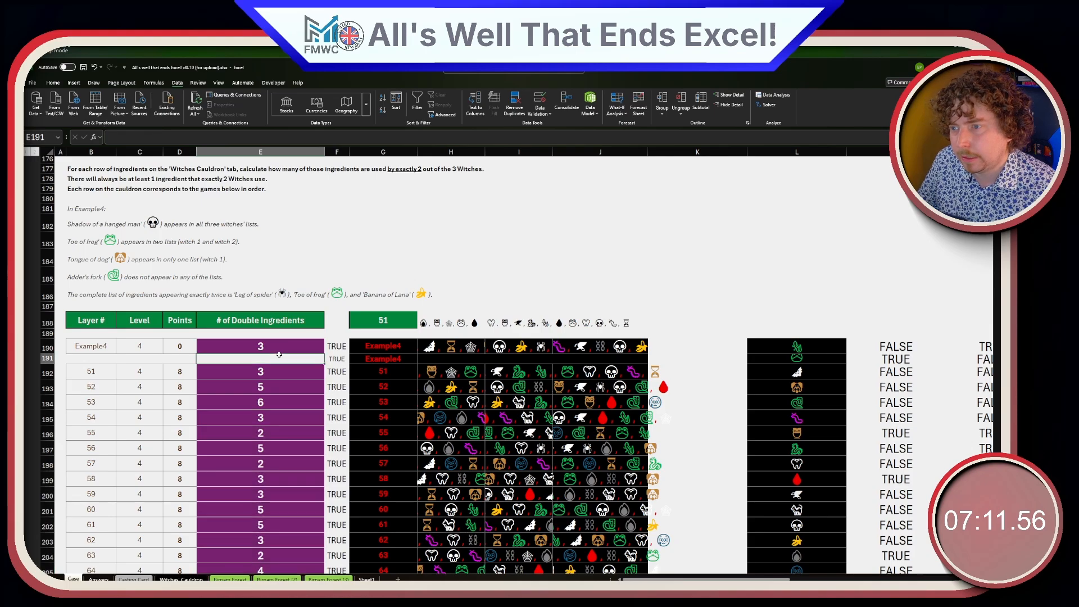
{"action": "left_click", "coordinate": [280, 369]}
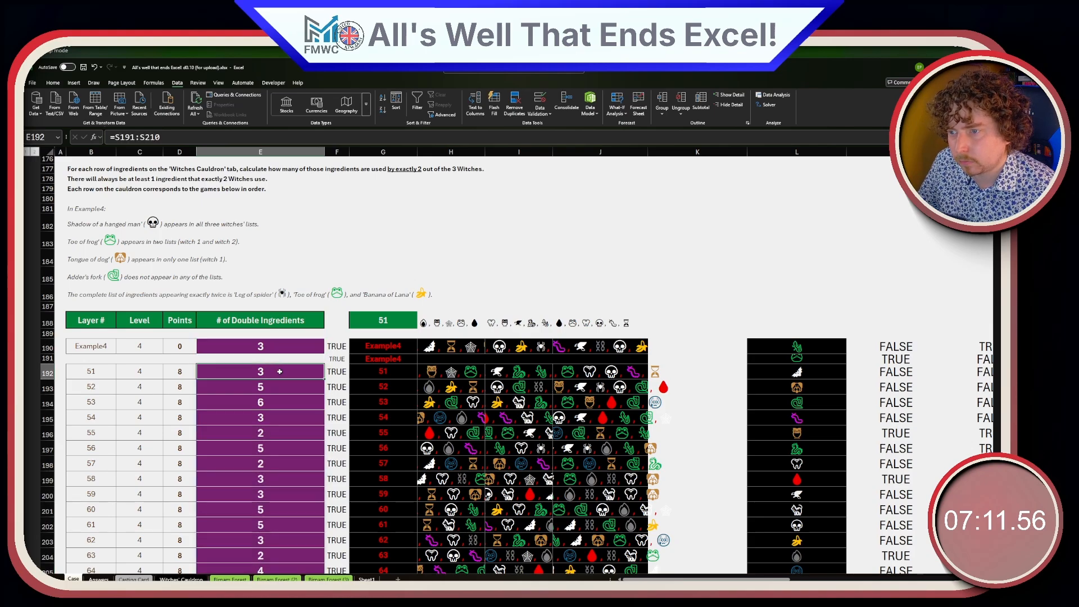
{"action": "left_click_drag", "start_coordinate": [280, 372], "coordinate": [281, 420]}
{"action": "left_click", "coordinate": [280, 420]}
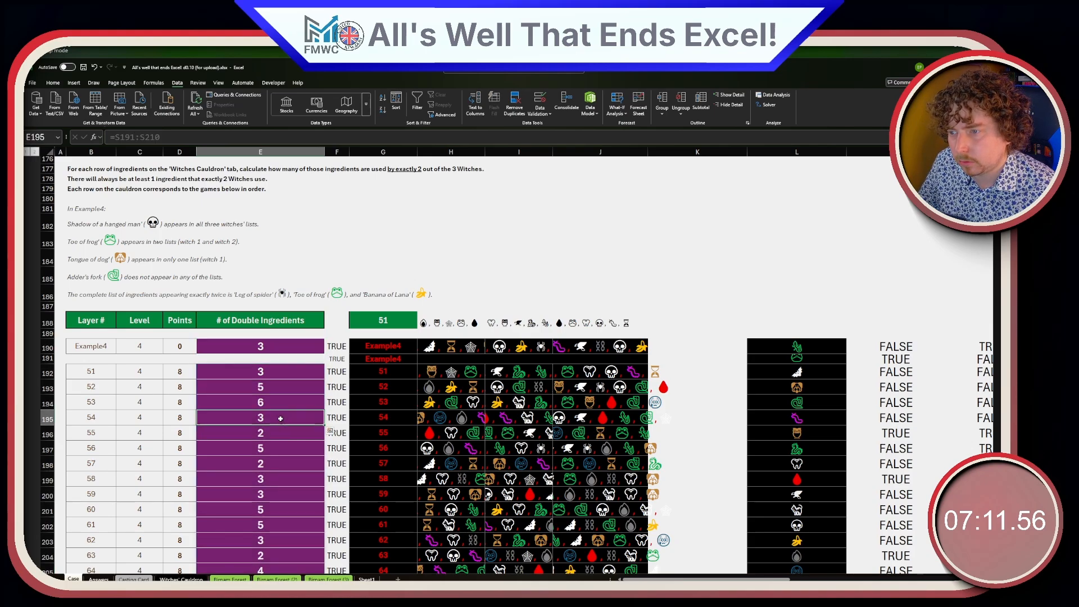
{"action": "scroll", "coordinate": [281, 420], "scroll_direction": "down", "scroll_amount": 7}
{"action": "left_click", "coordinate": [293, 292]}
{"action": "scroll", "coordinate": [292, 294], "scroll_direction": "up", "scroll_amount": 1}
{"action": "left_click", "coordinate": [267, 267]}
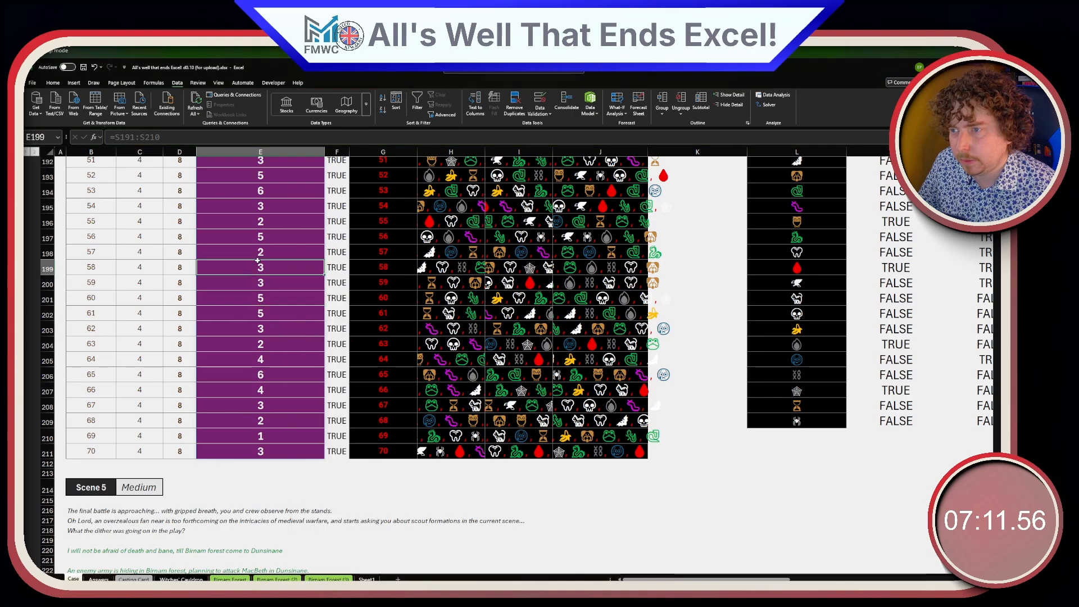
{"action": "left_click", "coordinate": [262, 251]}
{"action": "left_click", "coordinate": [256, 328]}
{"action": "left_click", "coordinate": [259, 254]}
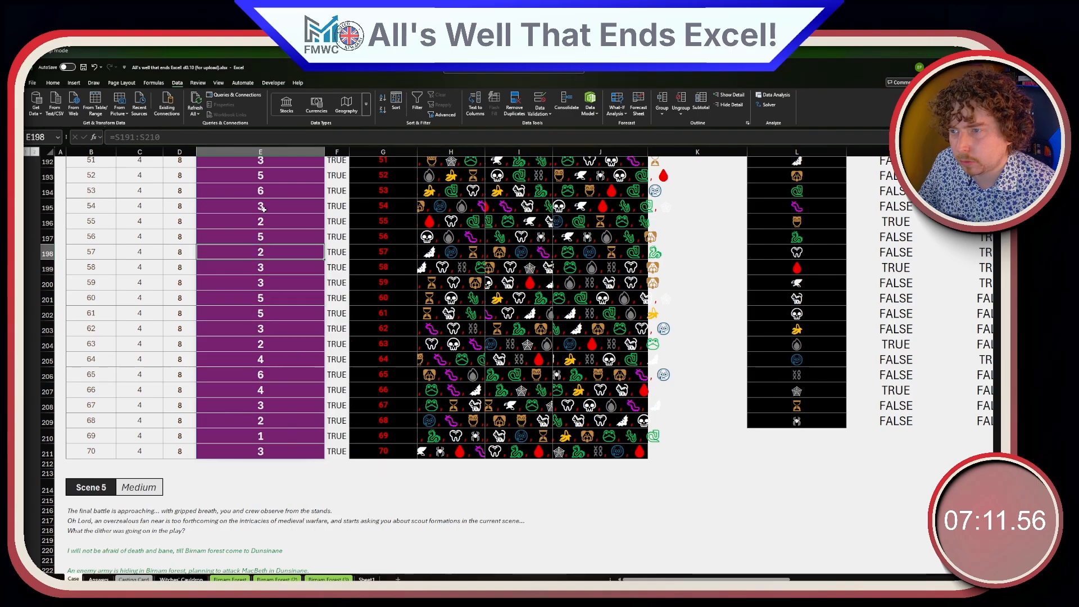
{"action": "left_click", "coordinate": [260, 206]}
{"action": "scroll", "coordinate": [282, 322], "scroll_direction": "up", "scroll_amount": 4}
{"action": "scroll", "coordinate": [283, 324], "scroll_direction": "down", "scroll_amount": 5}
- Inspect the Scene 5 point value answers and the formula behind E244
{"action": "scroll", "coordinate": [284, 323], "scroll_direction": "down", "scroll_amount": 11}
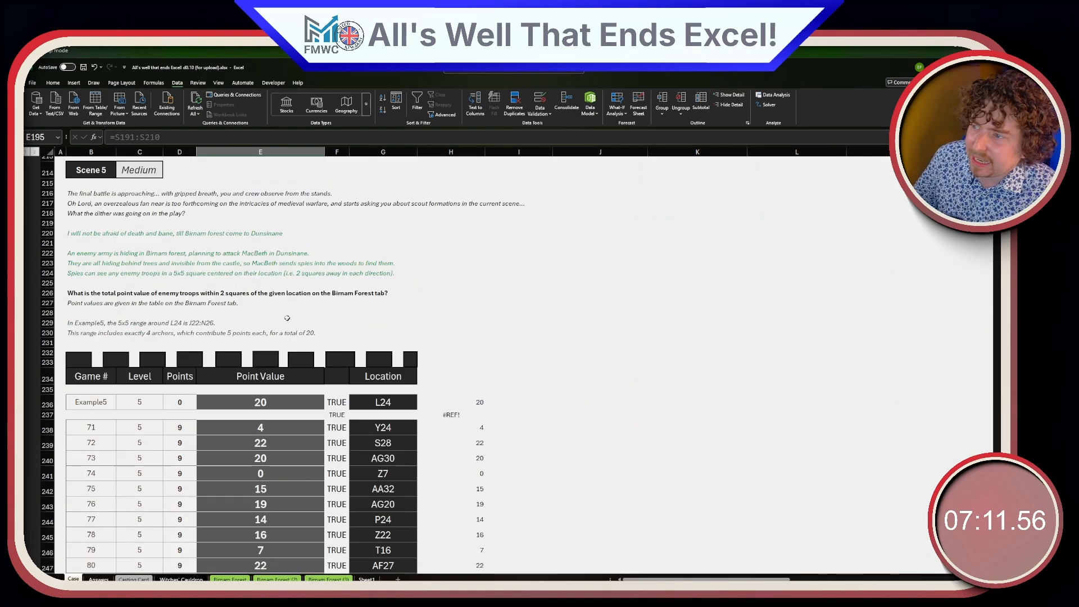
{"action": "scroll", "coordinate": [294, 309], "scroll_direction": "down", "scroll_amount": 2}
{"action": "left_click", "coordinate": [291, 308]}
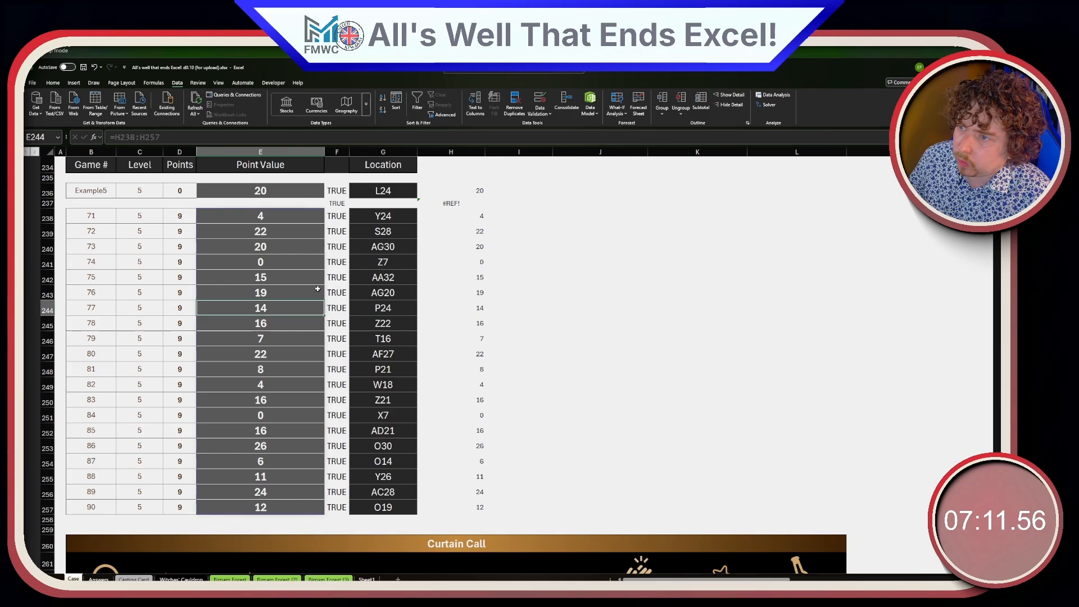
- Inspect the Scene 5 locations and the XLOOKUP and OFFSET helper formulas in H242 and H239
{"action": "left_click", "coordinate": [393, 262]}
{"action": "left_click", "coordinate": [478, 272]}
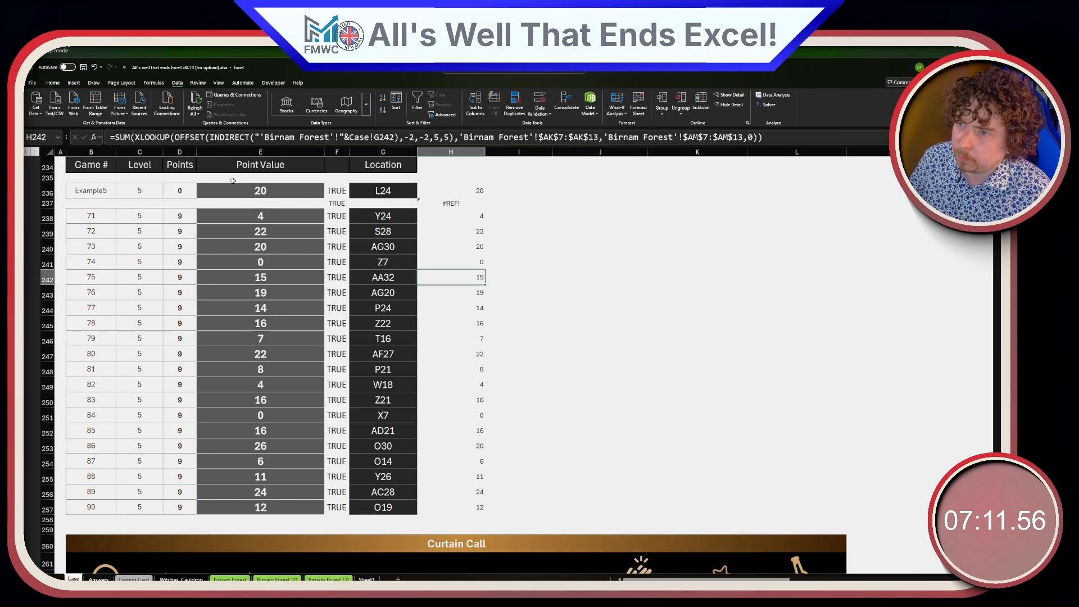
{"action": "left_click", "coordinate": [272, 306]}
{"action": "left_click", "coordinate": [547, 323]}
{"action": "left_click", "coordinate": [398, 288]}
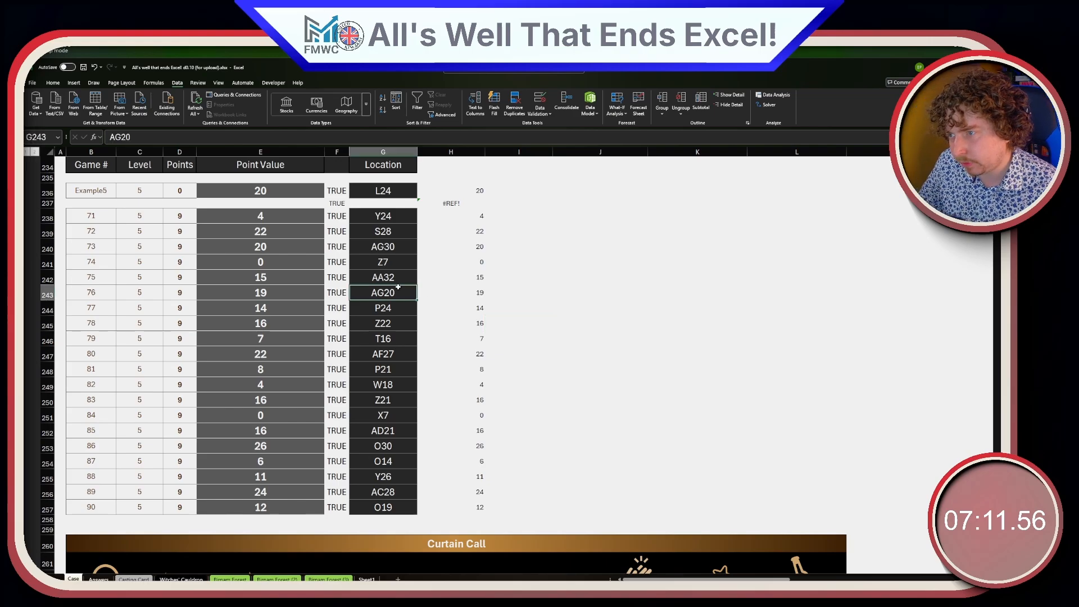
{"action": "scroll", "coordinate": [574, 343], "scroll_direction": "up", "scroll_amount": 7}
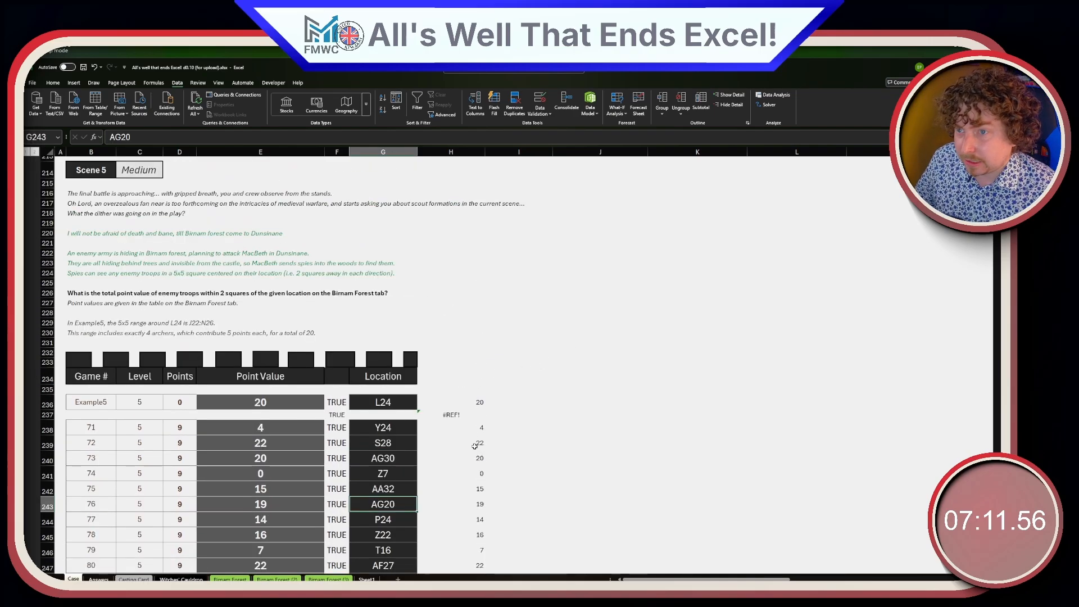
{"action": "left_click", "coordinate": [461, 442]}
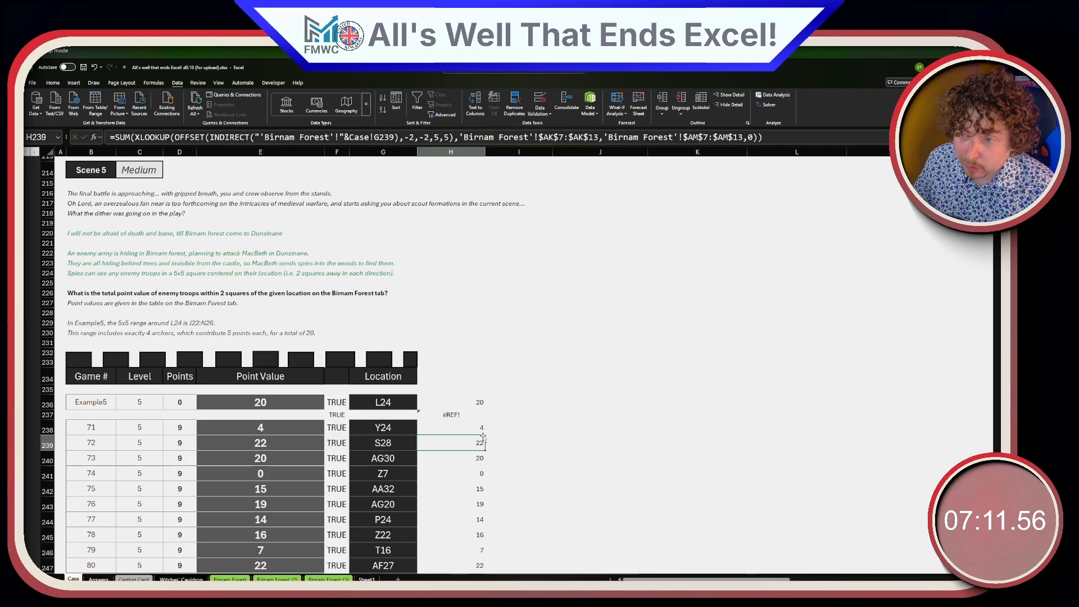
- Examine the X message and the formula in P8 on 'Birnam Forest (3)', and go back to the bonus questions on 'Case'
{"action": "left_click", "coordinate": [329, 579]}
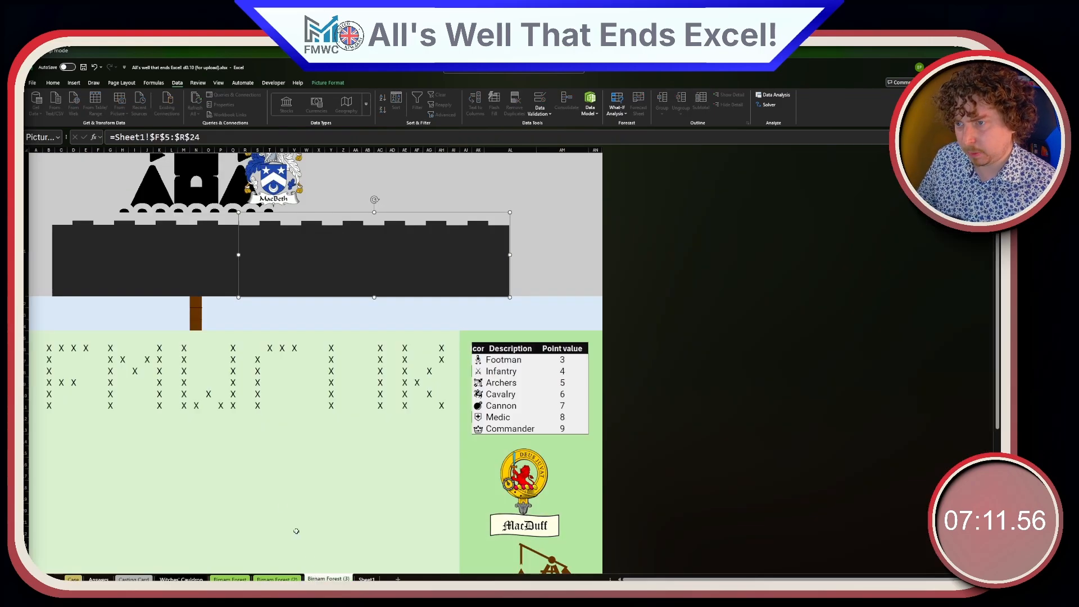
{"action": "left_click", "coordinate": [222, 373]}
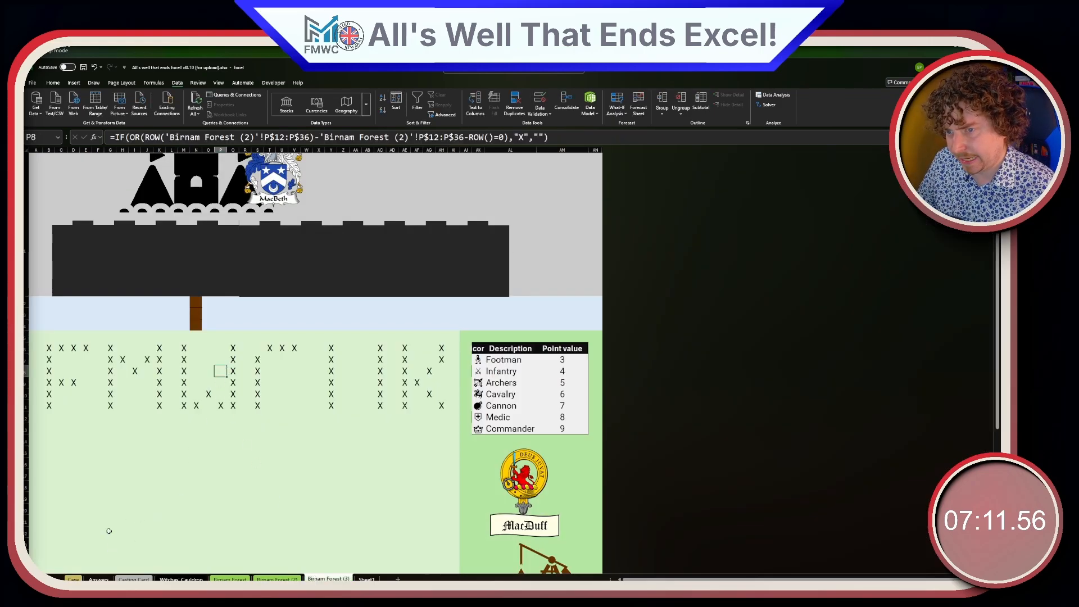
{"action": "left_click", "coordinate": [150, 462]}
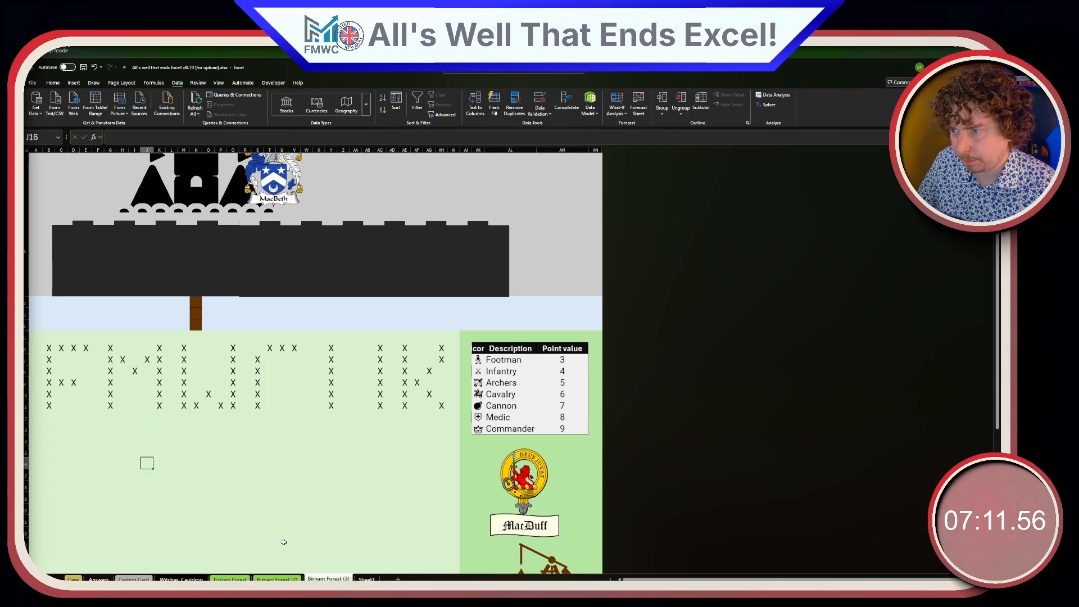
{"action": "left_click", "coordinate": [212, 478]}
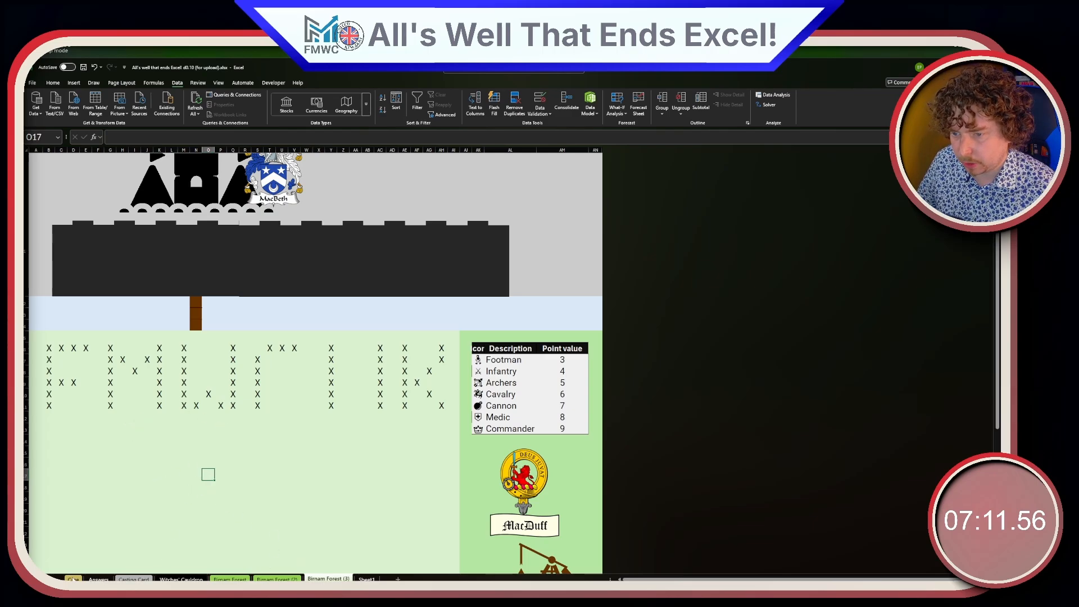
{"action": "left_click", "coordinate": [74, 579]}
{"action": "scroll", "coordinate": [282, 451], "scroll_direction": "up", "scroll_amount": 20}
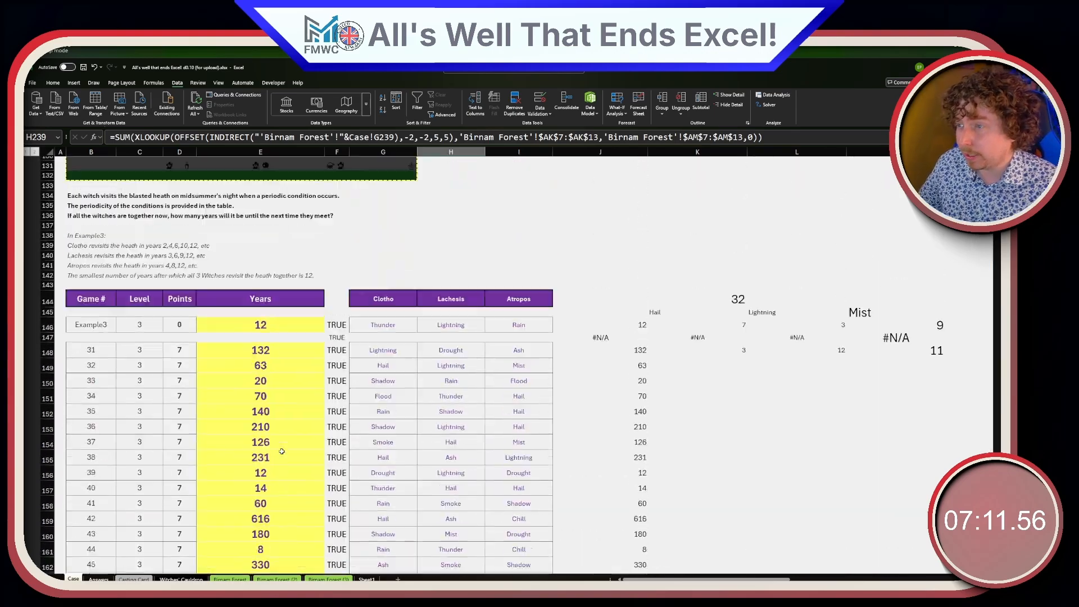
{"action": "scroll", "coordinate": [281, 452], "scroll_direction": "up", "scroll_amount": 20}
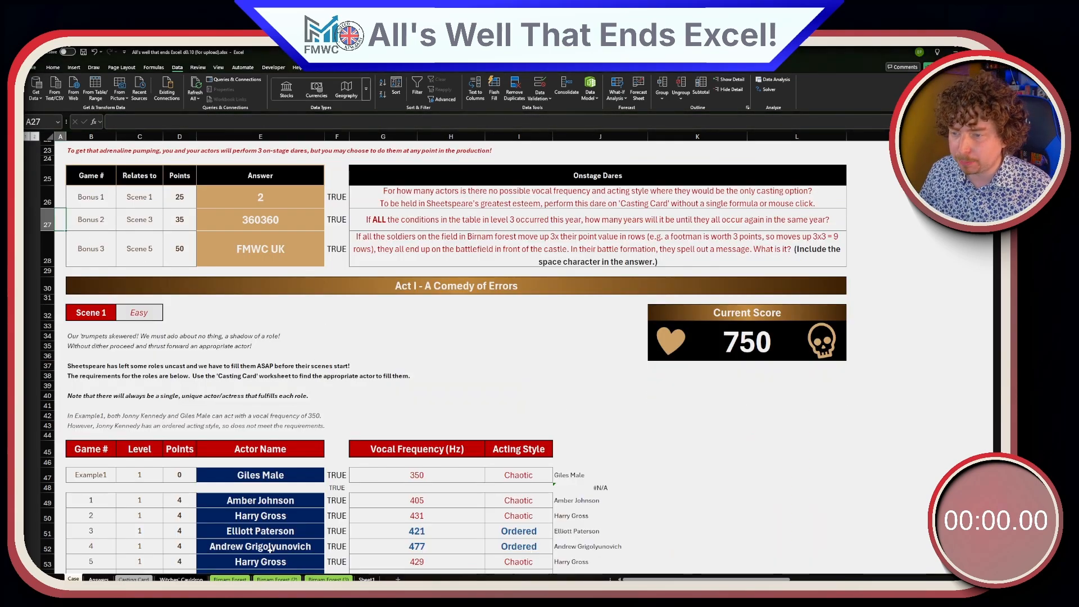
- Delete the 'Birnam Forest (2)' and 'Birnam Forest (3)' sheets together
{"action": "left_click", "coordinate": [230, 579]}
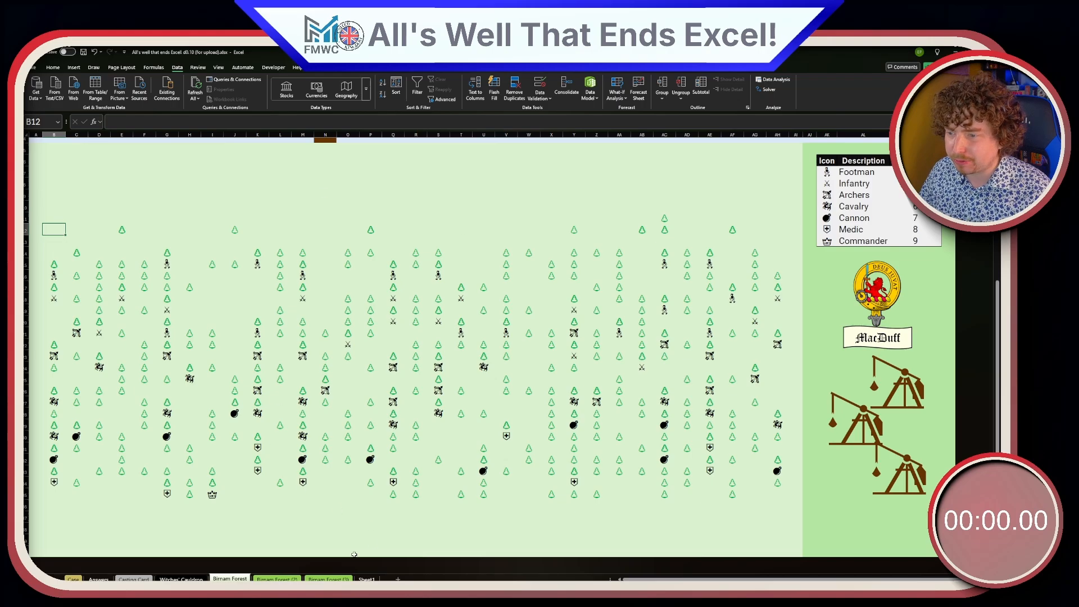
{"action": "left_click", "coordinate": [280, 578]}
{"action": "left_click", "coordinate": [337, 579], "text": "shift"}
{"action": "right_click", "coordinate": [343, 579]}
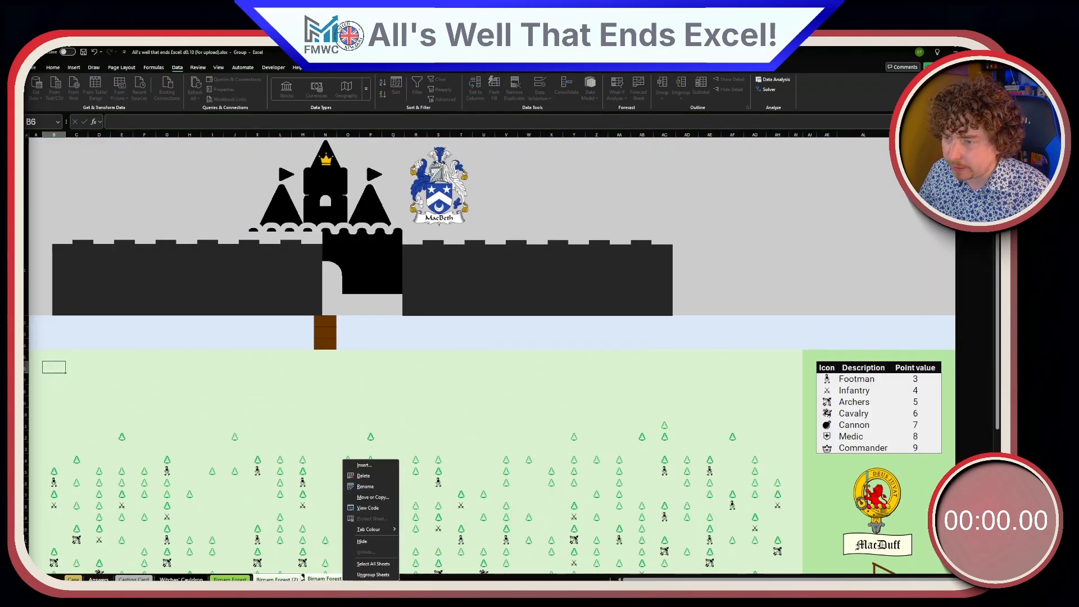
{"action": "left_click", "coordinate": [364, 475]}
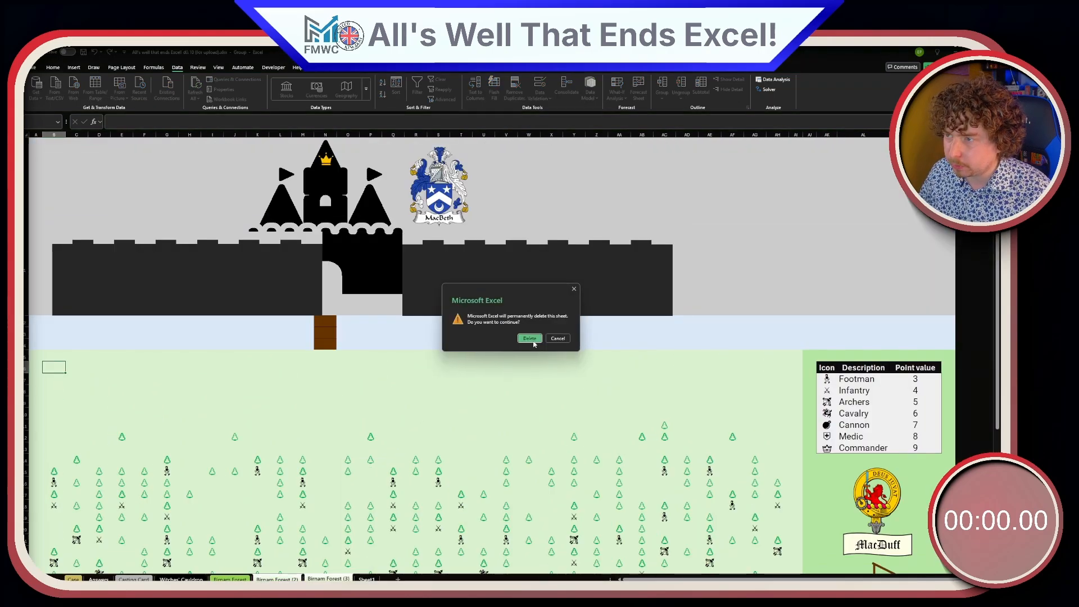
{"action": "key", "text": "Return"}
- Create a copy of the 'Birnam Forest' sheet and place it before Sheet1
{"action": "left_click", "coordinate": [228, 578]}
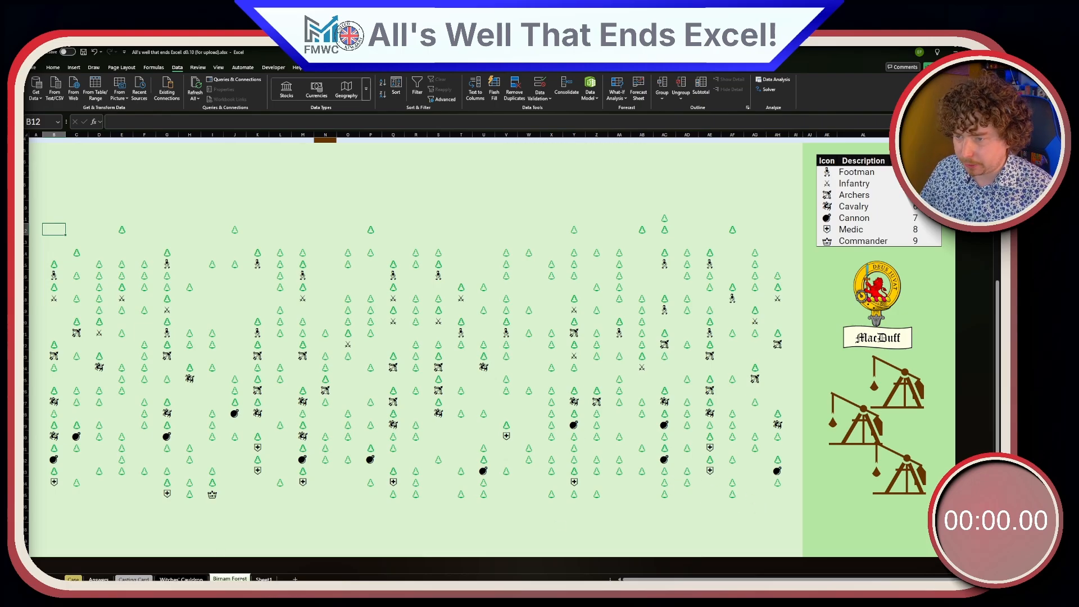
{"action": "right_click", "coordinate": [241, 581]}
{"action": "left_click", "coordinate": [250, 500]}
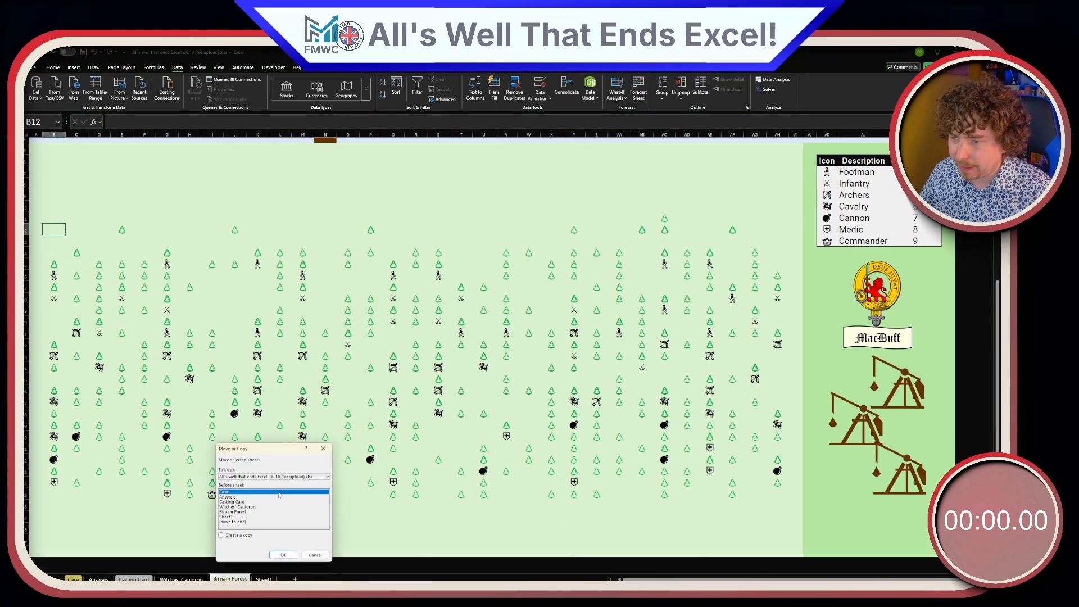
{"action": "left_click", "coordinate": [248, 517]}
{"action": "left_click", "coordinate": [221, 535]}
{"action": "left_click", "coordinate": [283, 554]}
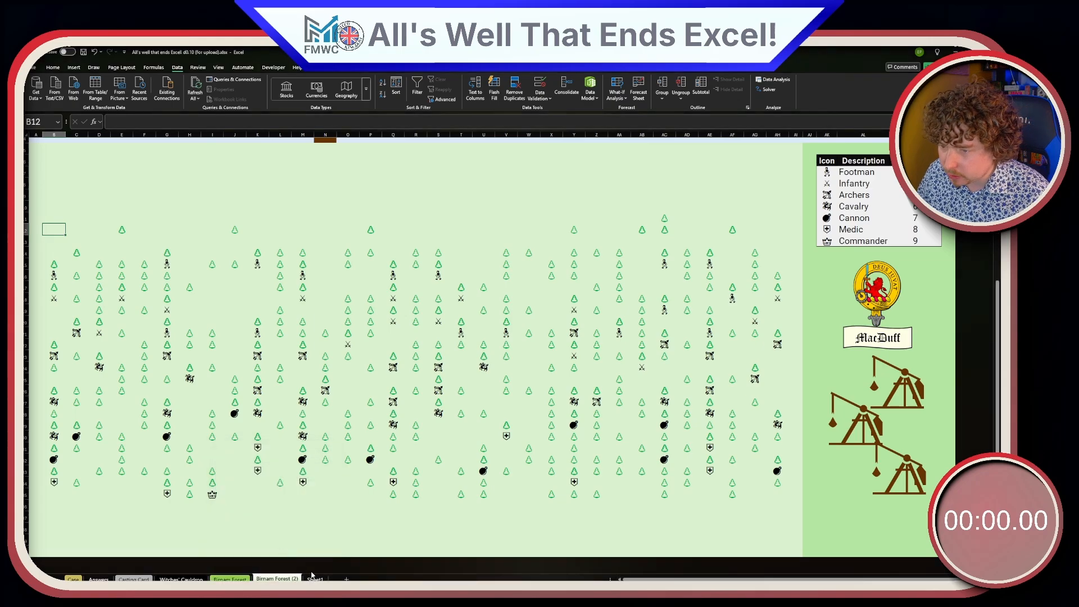
- On the copied sheet, enter =AM7:AM13*3 in AN7 to triple the point values
{"action": "left_click", "coordinate": [948, 173]}
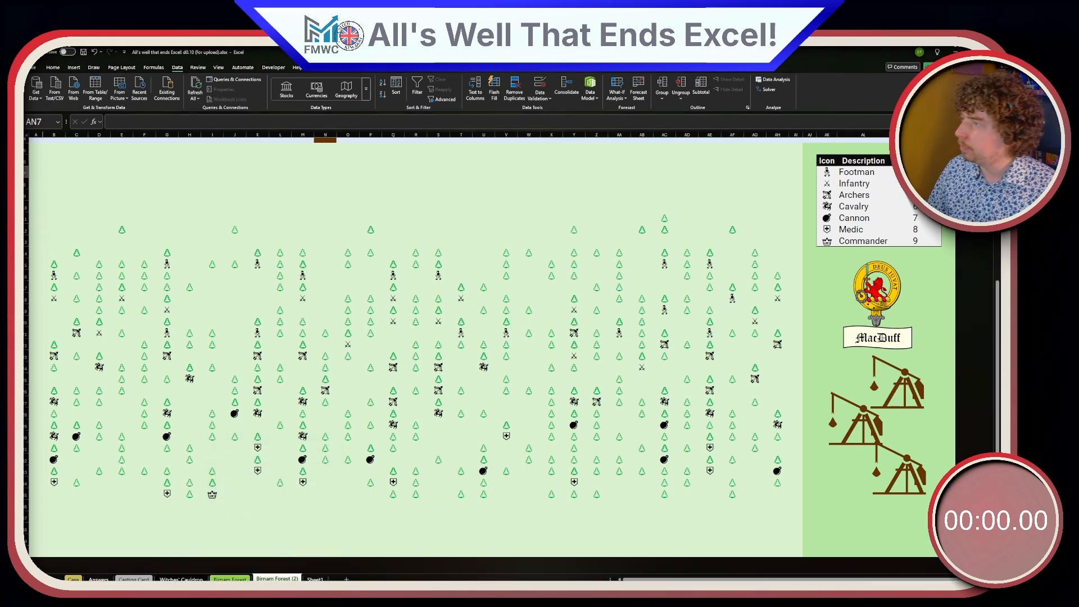
{"action": "type", "text": "="}
{"action": "key", "text": "Left"}
{"action": "key", "text": "ctrl+shift+Down"}
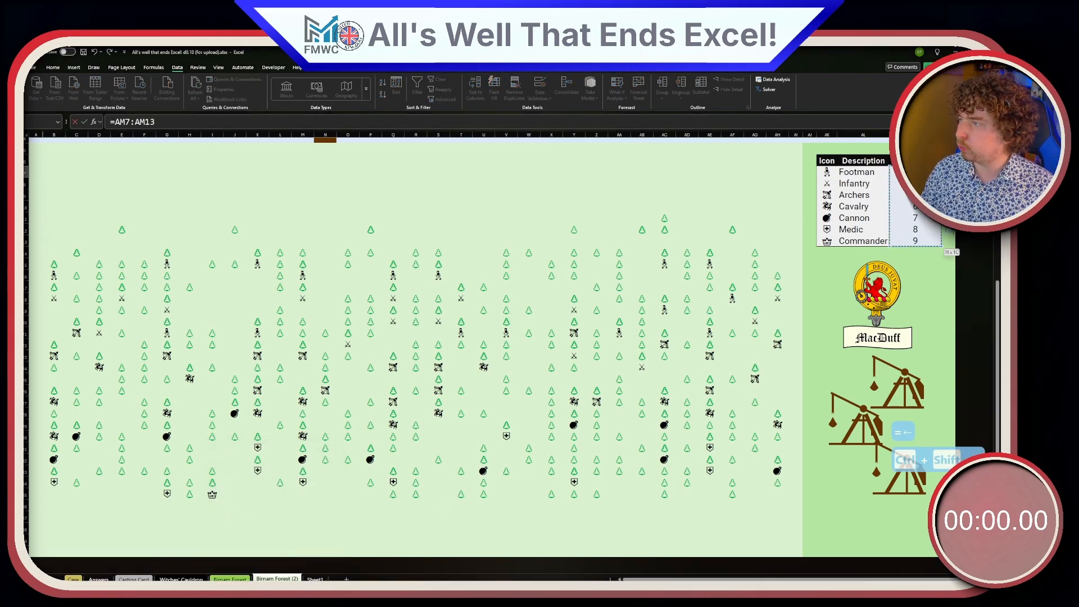
{"action": "type", "text": "*3"}
{"action": "key", "text": "Return"}
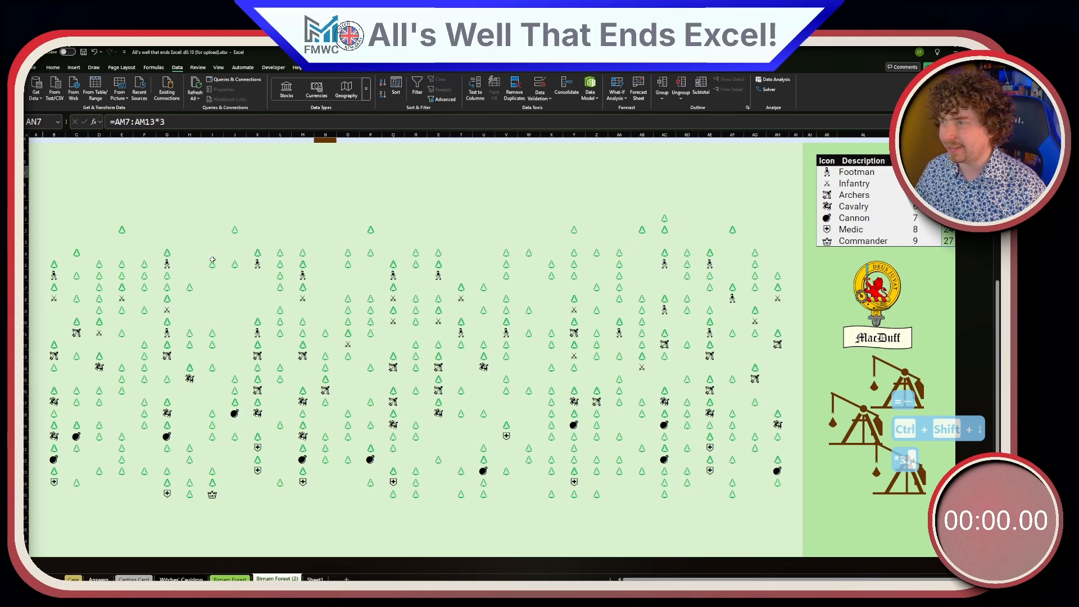
- Clear the trees and soldiers from the copied forest grid, from B12 down to its last row and column
{"action": "scroll", "coordinate": [212, 259], "scroll_direction": "up", "scroll_amount": 1}
{"action": "left_click", "coordinate": [54, 217]}
{"action": "left_click_drag", "start_coordinate": [54, 264], "coordinate": [770, 560]}
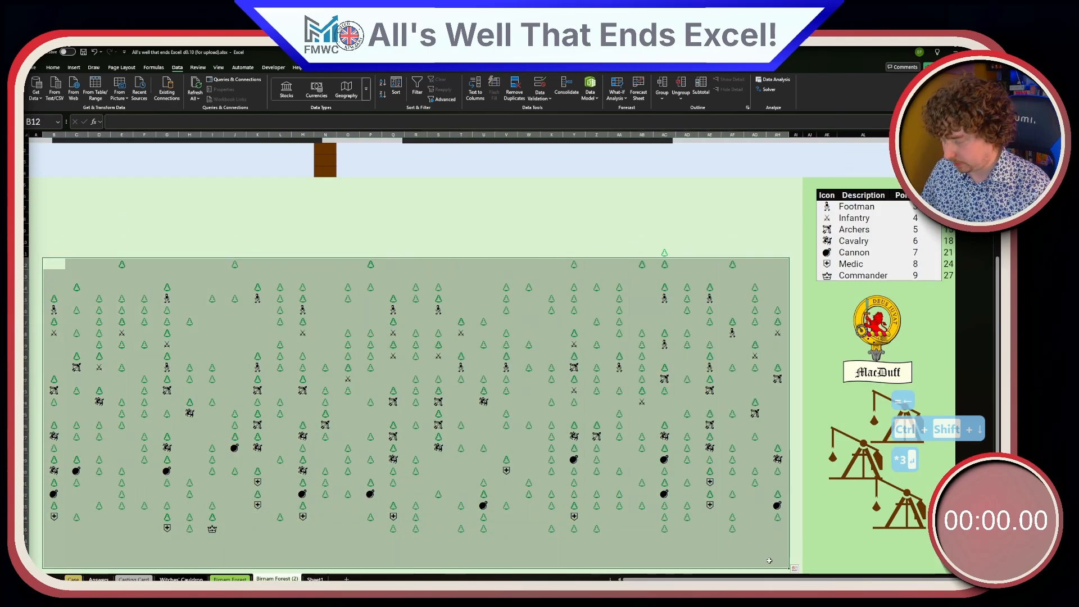
{"action": "key", "text": "Delete"}
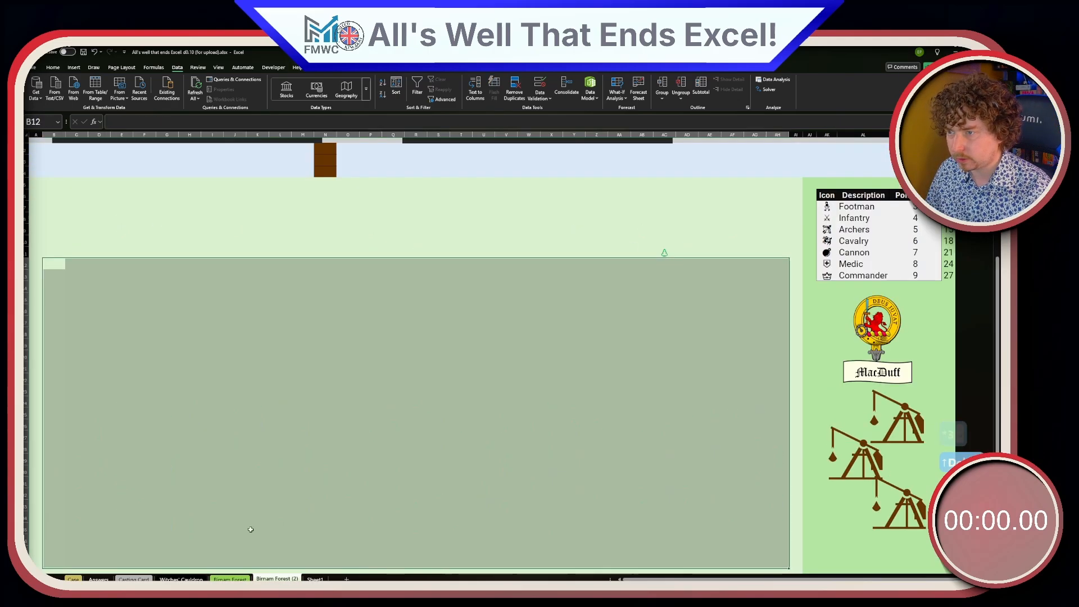
- Enter =OFFSET('Birnam Forest'!B5,'Birnam Forest (2)'!AN7#,0) in B5 of the copied sheet
{"action": "left_click", "coordinate": [56, 184]}
{"action": "type", "text": "="}
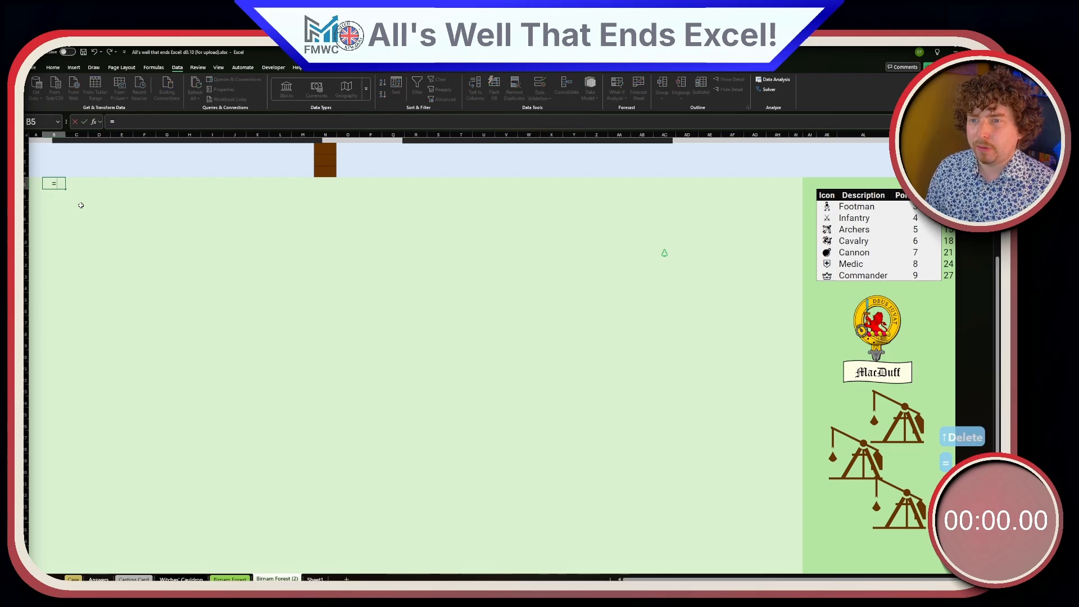
{"action": "type", "text": "OFF"}
{"action": "key", "text": "Tab"}
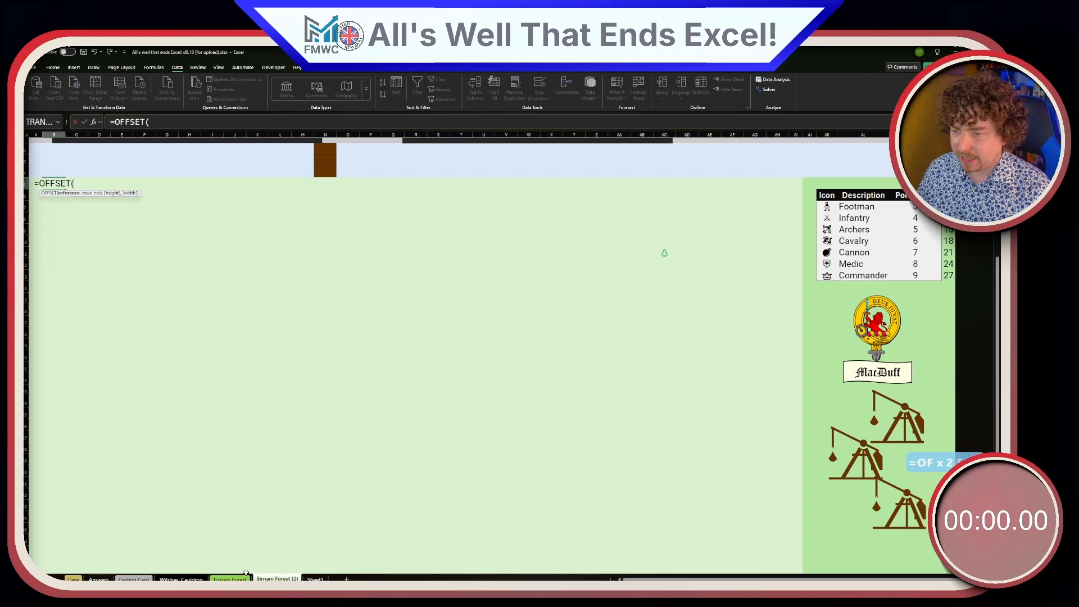
{"action": "left_click", "coordinate": [246, 576]}
{"action": "left_click", "coordinate": [59, 155]}
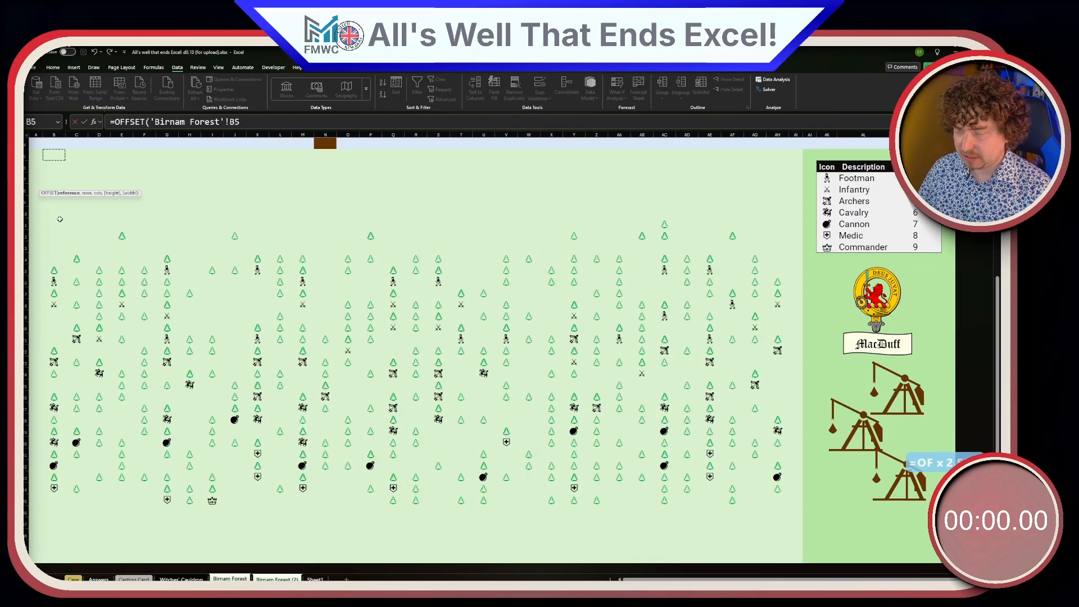
{"action": "type", "text": ","}
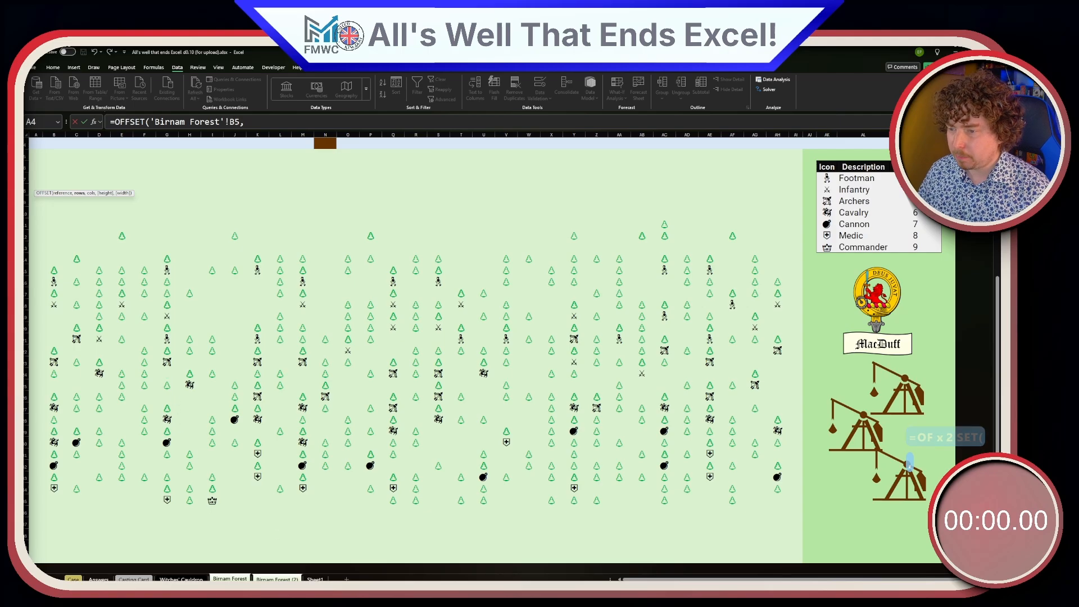
{"action": "left_click", "coordinate": [287, 577]}
{"action": "left_click_drag", "start_coordinate": [948, 207], "coordinate": [942, 274]}
{"action": "type", "text": ",0"}
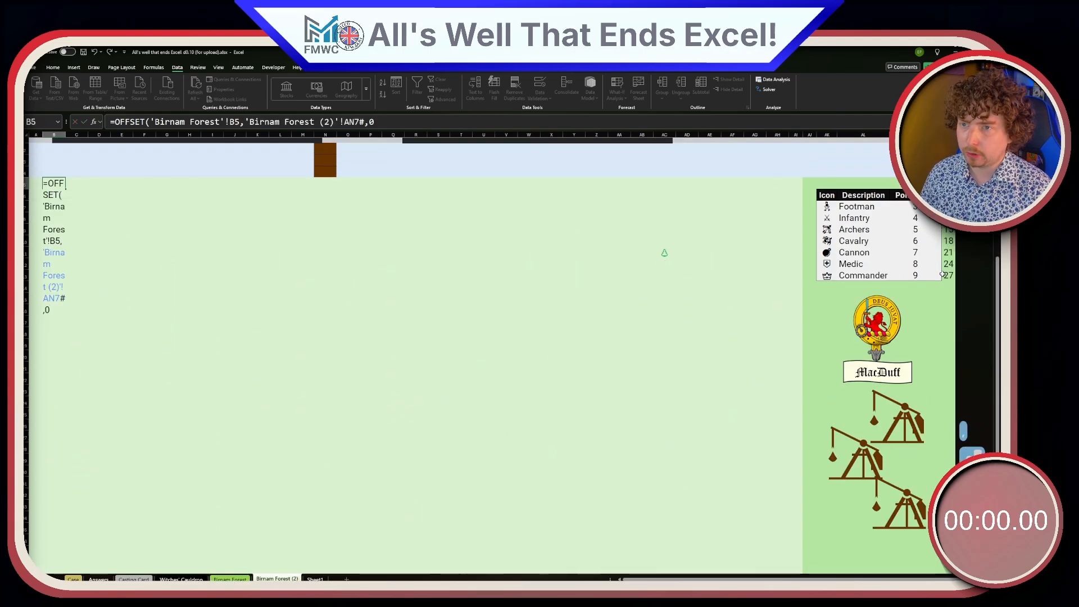
{"action": "key", "text": "ctrl+Return"}
{"action": "left_click", "coordinate": [117, 271]}
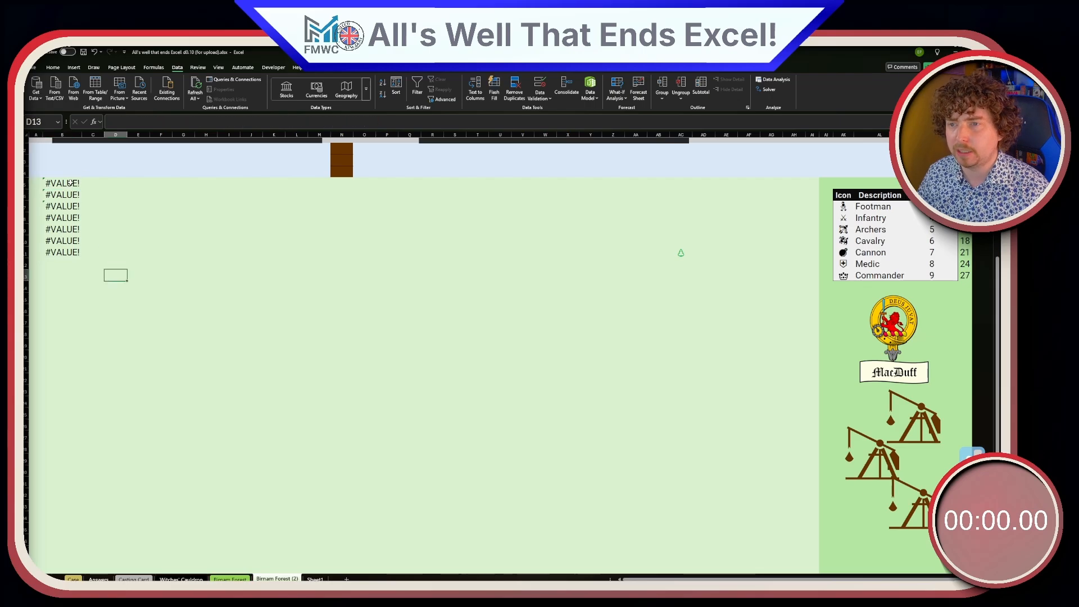
- Start wrapping the OFFSET formula in B5 in MAP, with the absolute spill range $AN$7# as its array
{"action": "left_click", "coordinate": [68, 183]}
{"action": "left_click", "coordinate": [114, 122]}
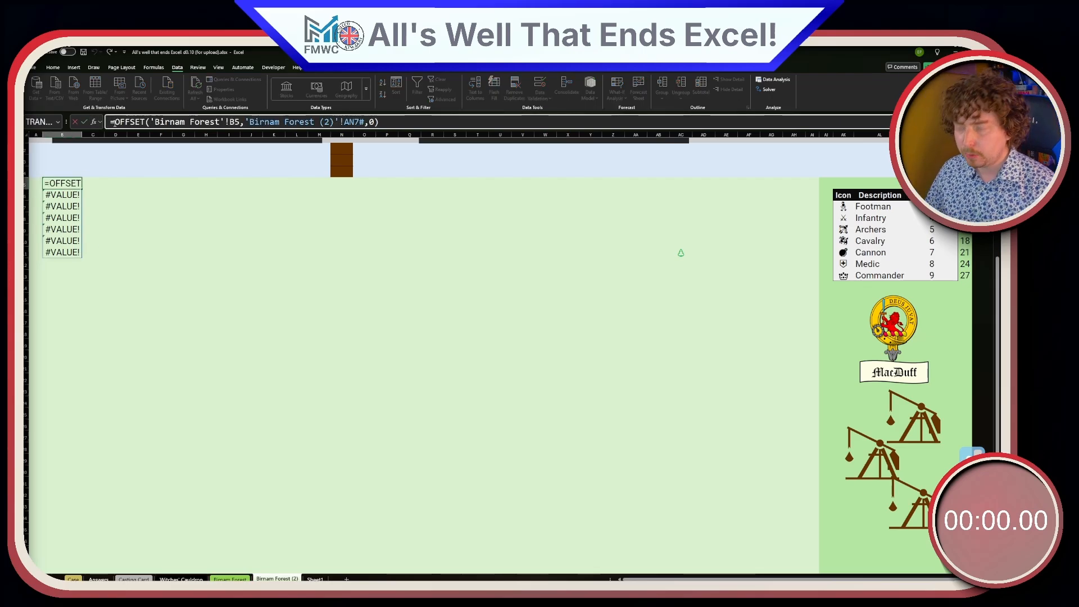
{"action": "type", "text": "MAP("}
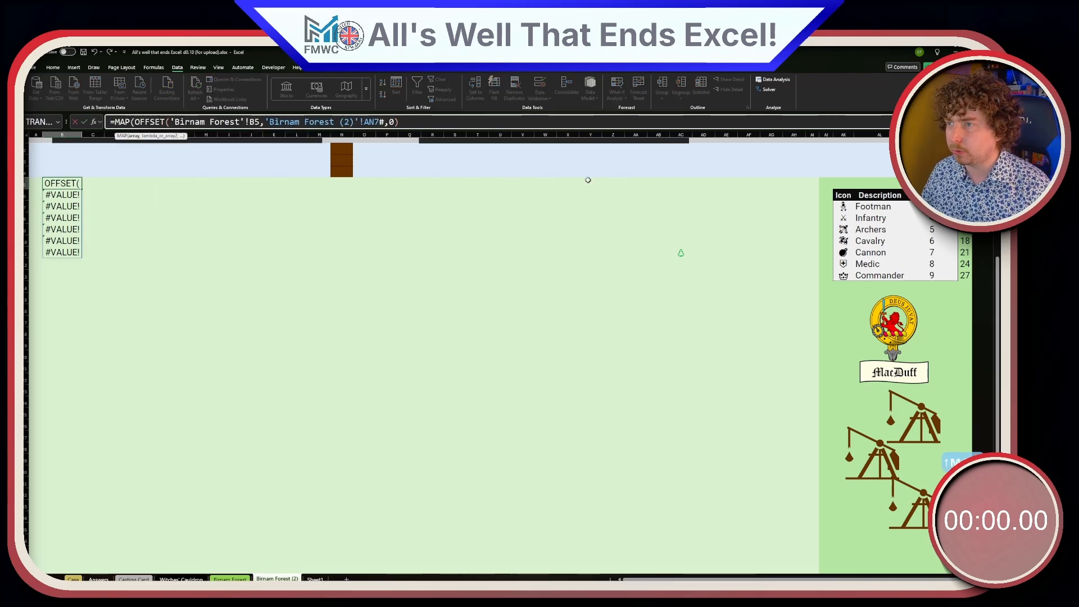
{"action": "left_click_drag", "start_coordinate": [964, 206], "coordinate": [968, 282]}
{"action": "key", "text": "F4"}
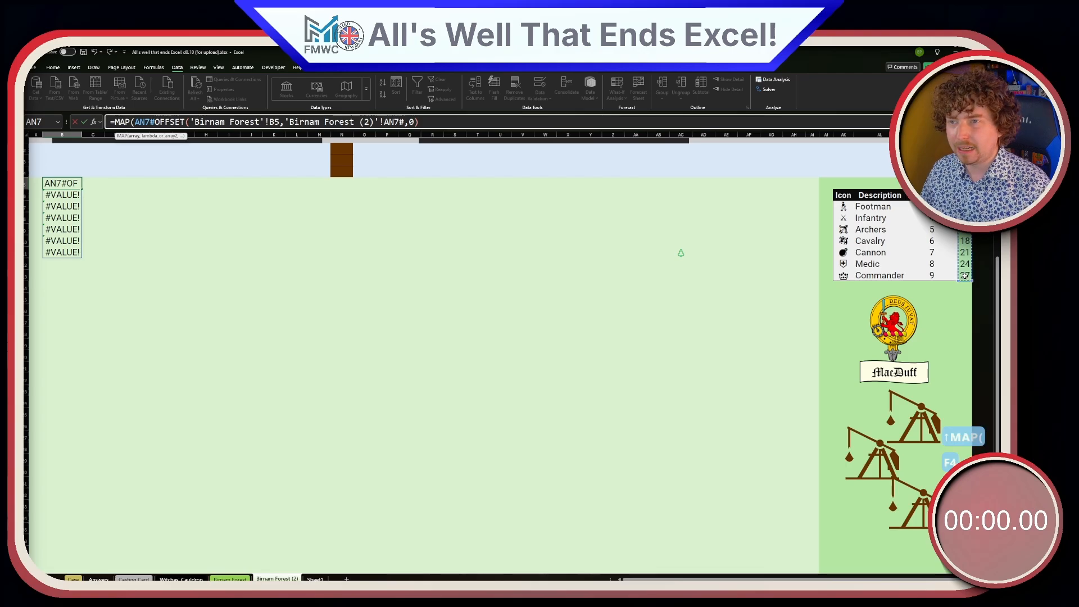
{"action": "type", "text": ","}
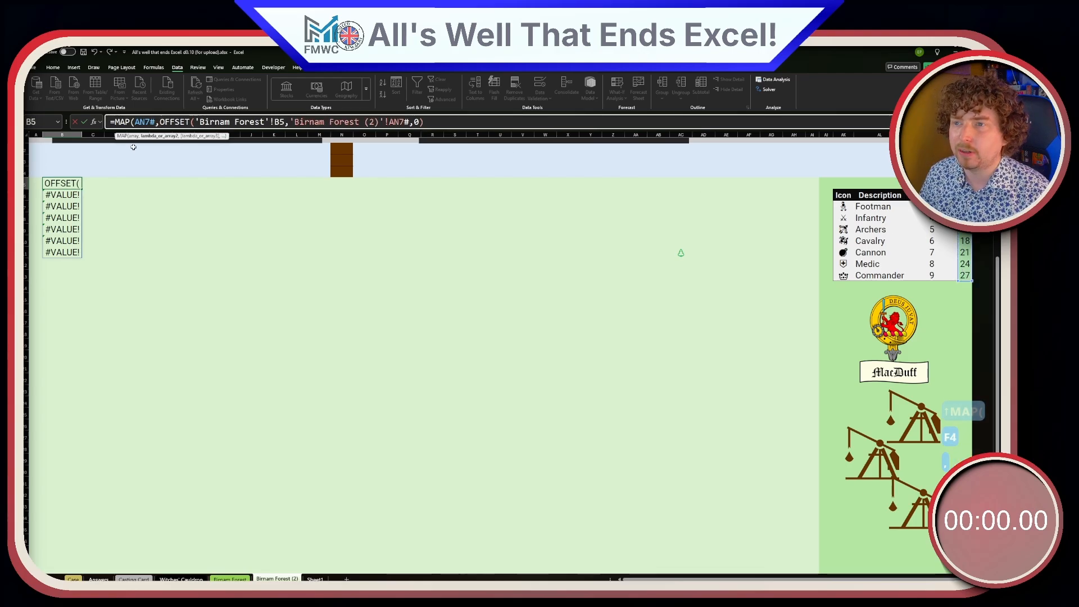
{"action": "key", "text": "Left"}
{"action": "key", "text": "F4"}
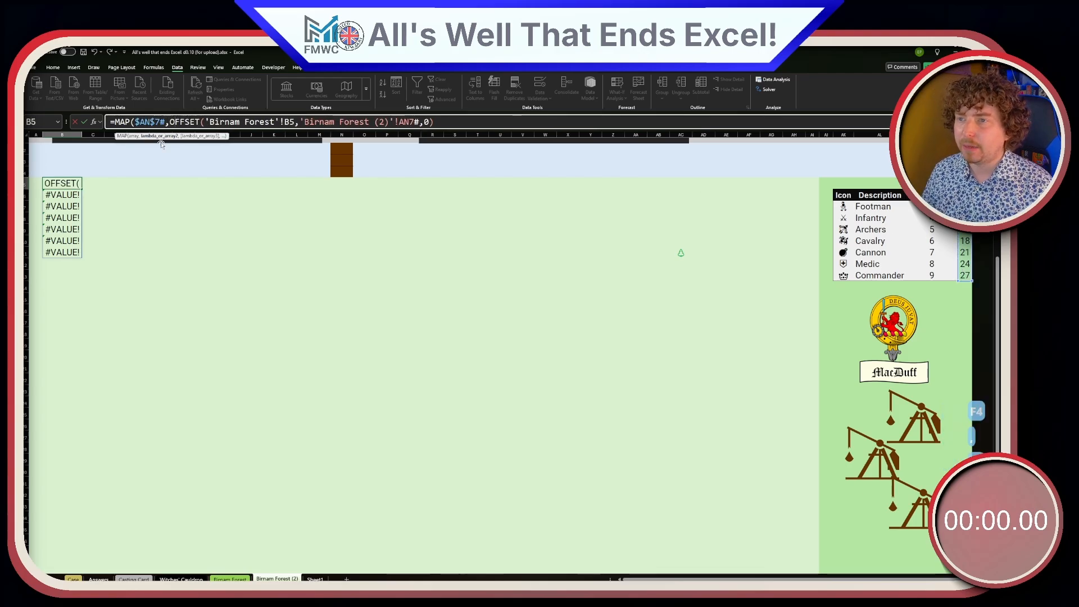
- Insert a LAMBDA with parameter v ahead of the OFFSET call in B5's MAP formula
{"action": "key", "text": "Right"}
{"action": "type", "text": "LAMBD"}
{"action": "key", "text": "Tab"}
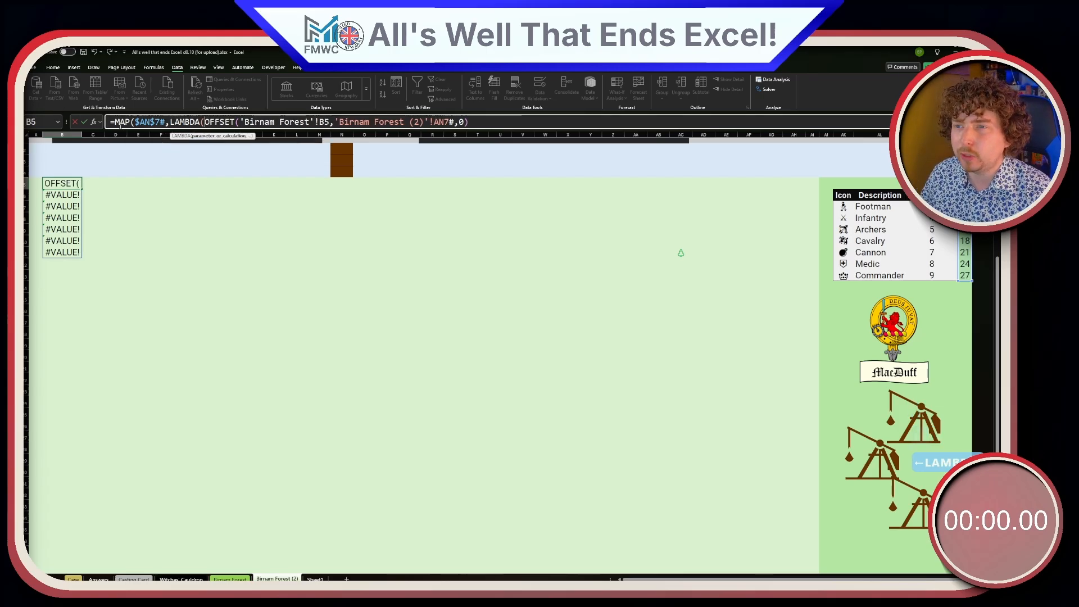
{"action": "double_click", "coordinate": [145, 122]}
{"action": "left_click", "coordinate": [201, 122]}
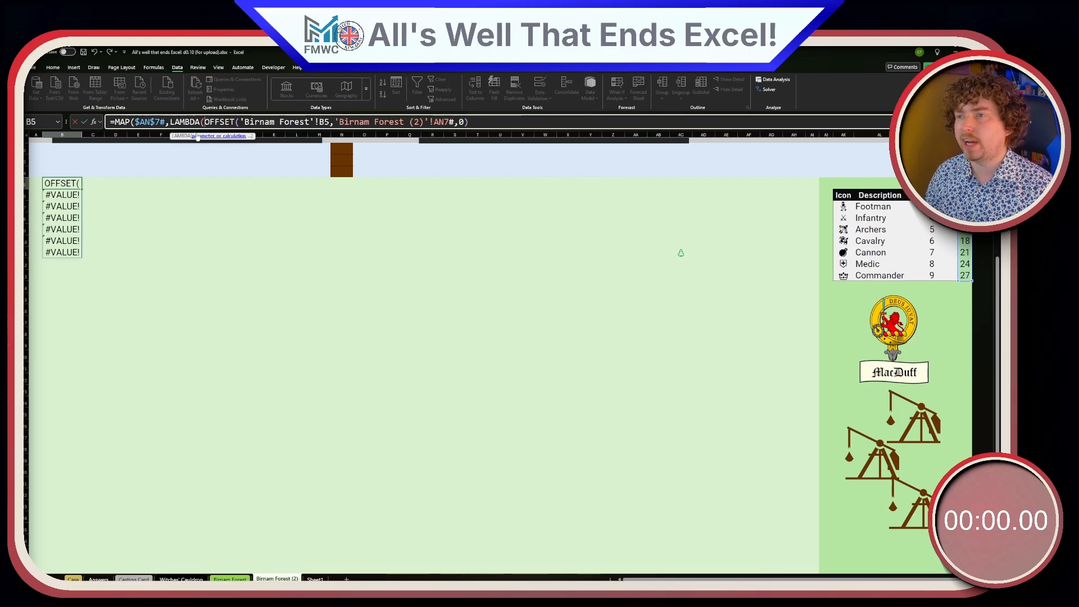
{"action": "type", "text": "v,"}
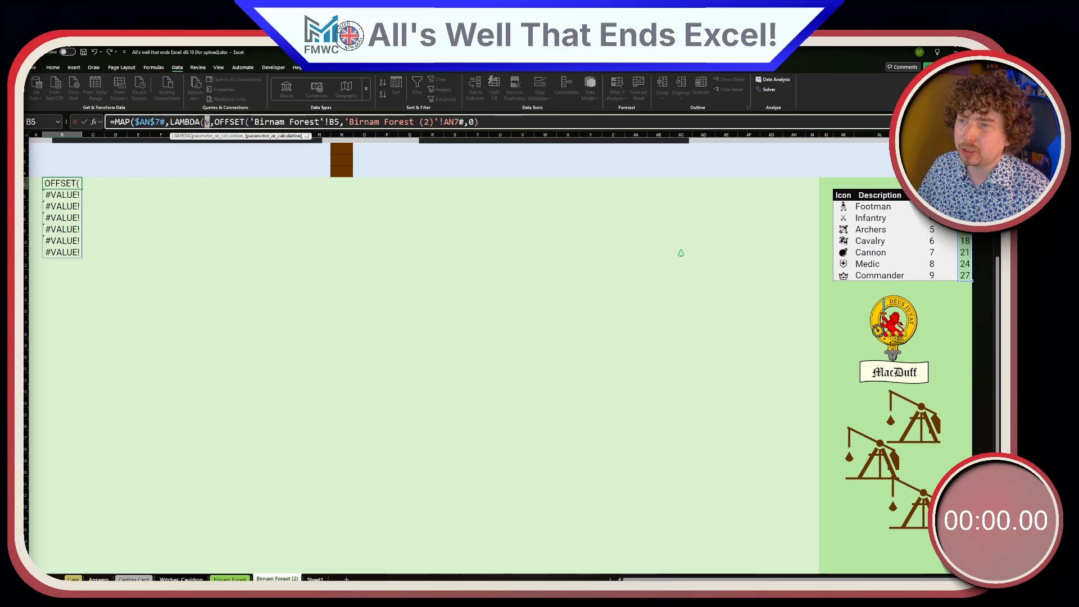
{"action": "double_click", "coordinate": [207, 122]}
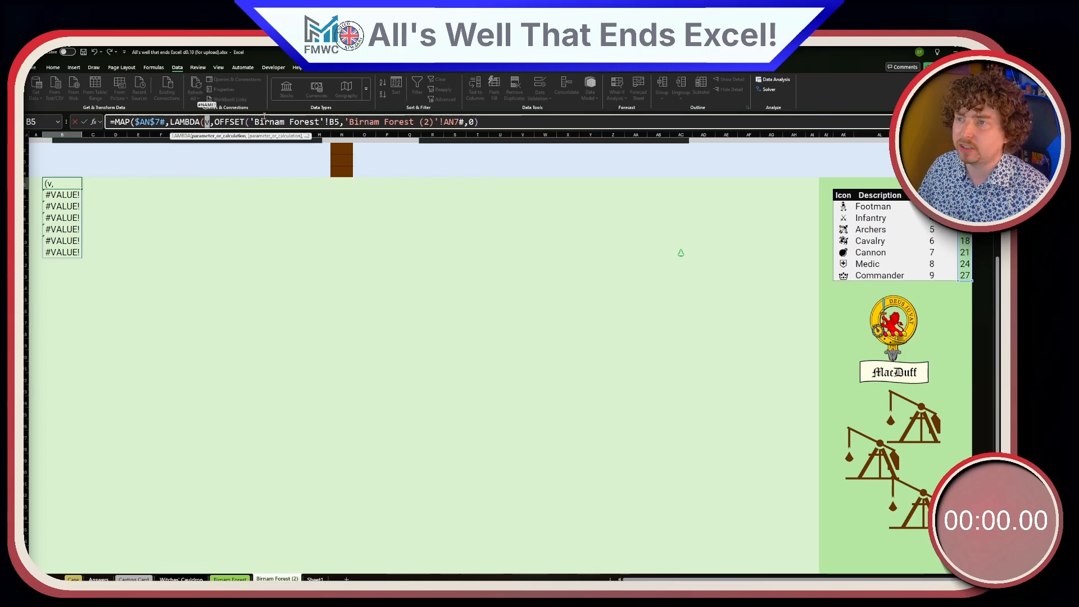
- Use v as the OFFSET row argument and complete B5 as =MAP($AN$7#,LAMBDA(v,OFFSET('Birnam Forest'!B5,v,0)))
{"action": "left_click", "coordinate": [341, 121]}
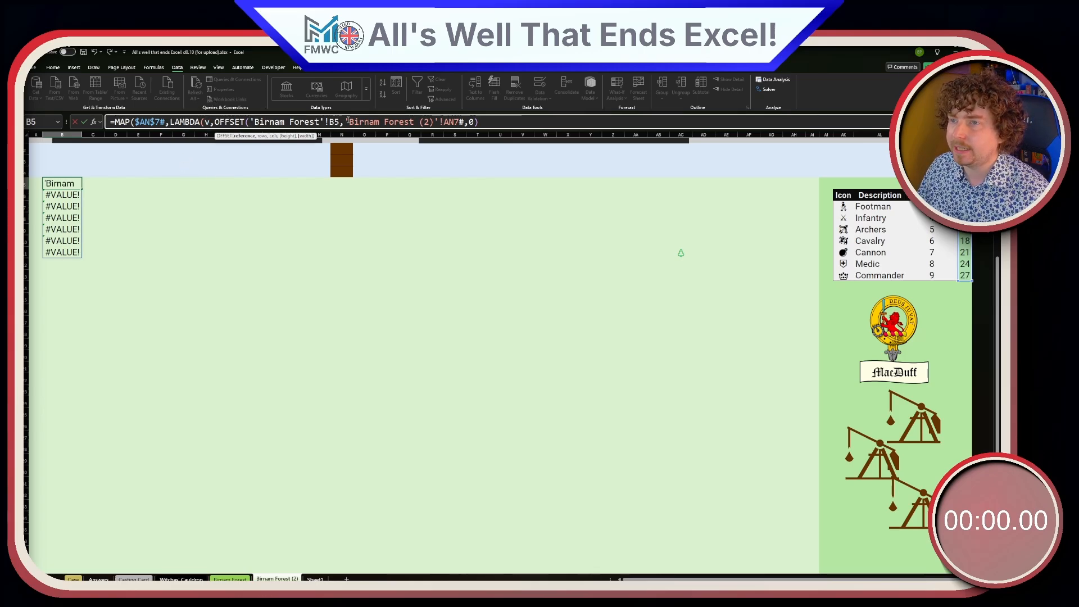
{"action": "left_click_drag", "start_coordinate": [346, 121], "coordinate": [469, 122]}
{"action": "key", "text": "BackSpace"}
{"action": "key", "text": "BackSpace"}
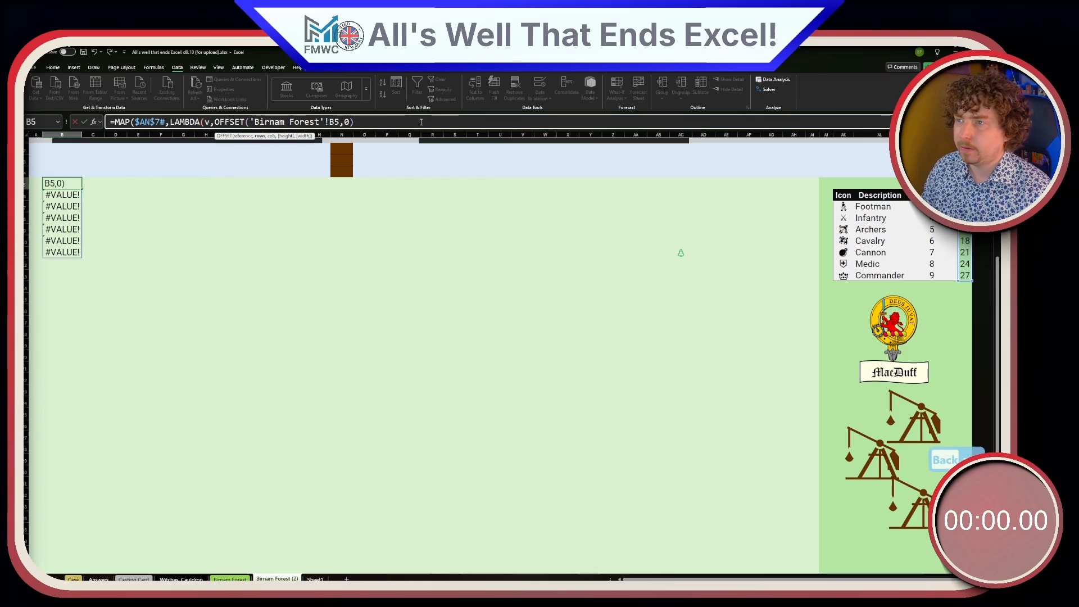
{"action": "type", "text": "v,"}
{"action": "key", "text": "Right"}
{"action": "key", "text": "Right"}
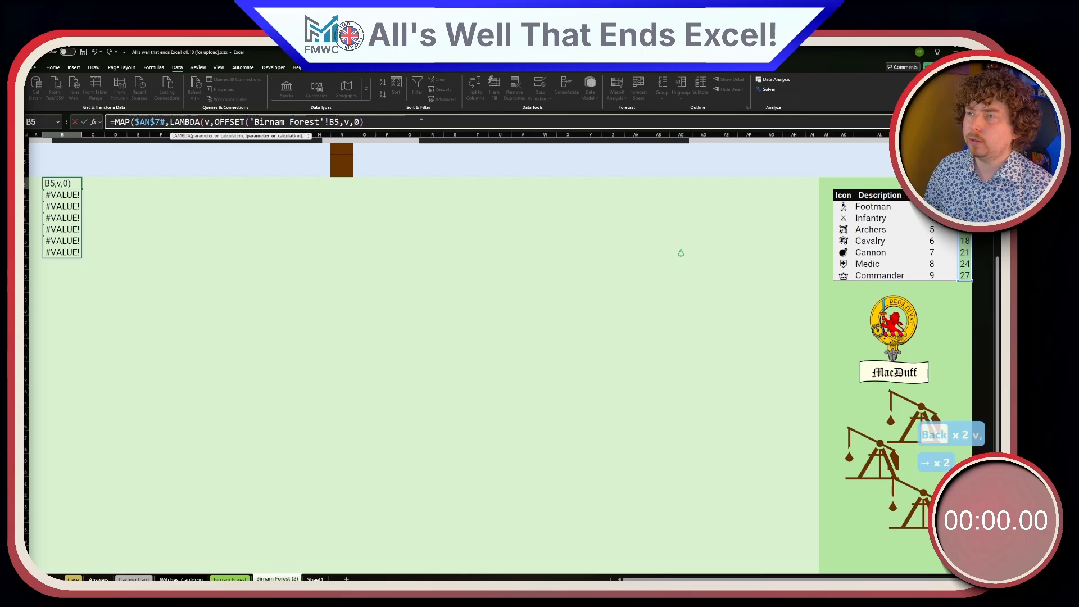
{"action": "type", "text": "))"}
{"action": "key", "text": "Return"}
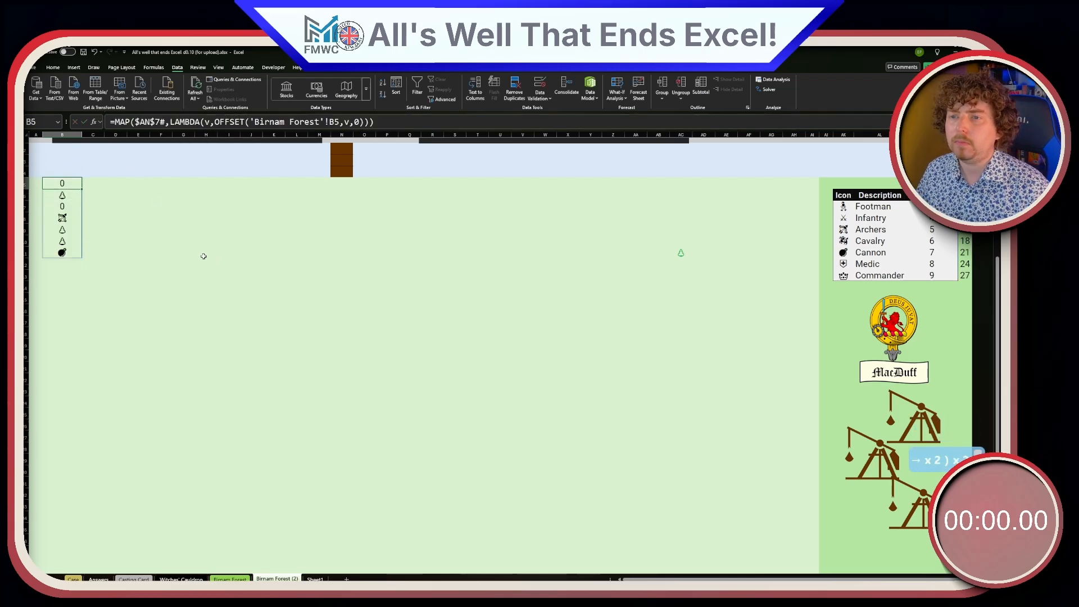
- Examine the icons spilled from B5 and the MAP formula that produces them
{"action": "left_click", "coordinate": [78, 206]}
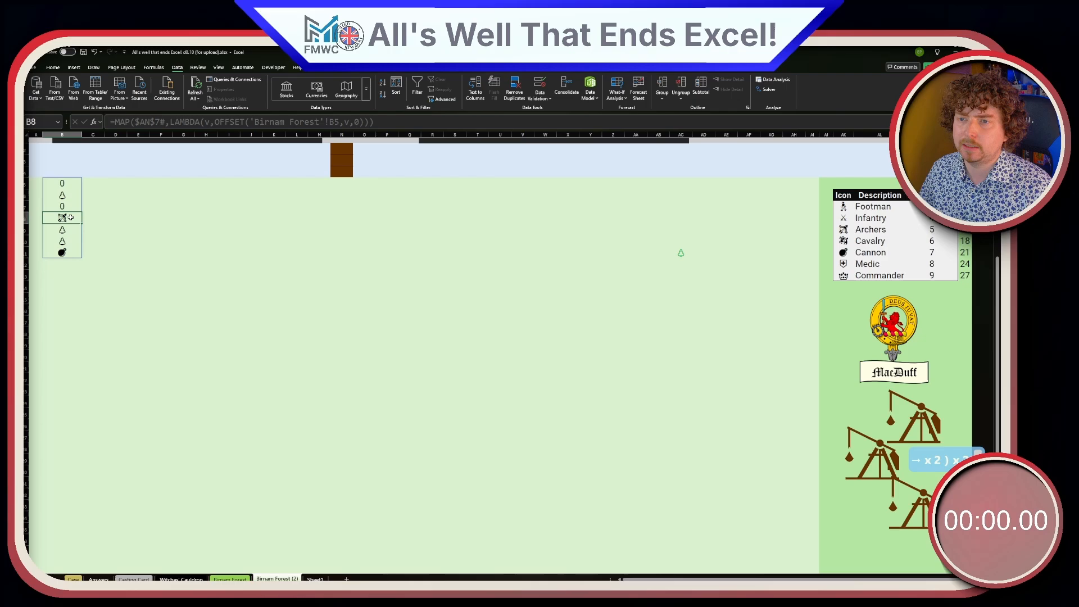
{"action": "left_click", "coordinate": [72, 182]}
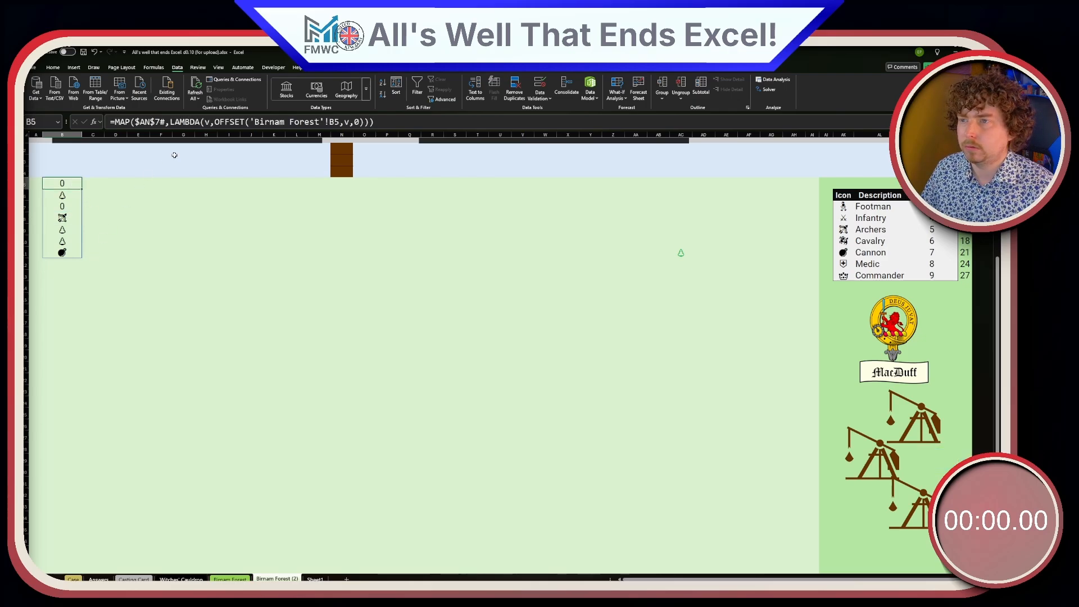
{"action": "left_click", "coordinate": [195, 125]}
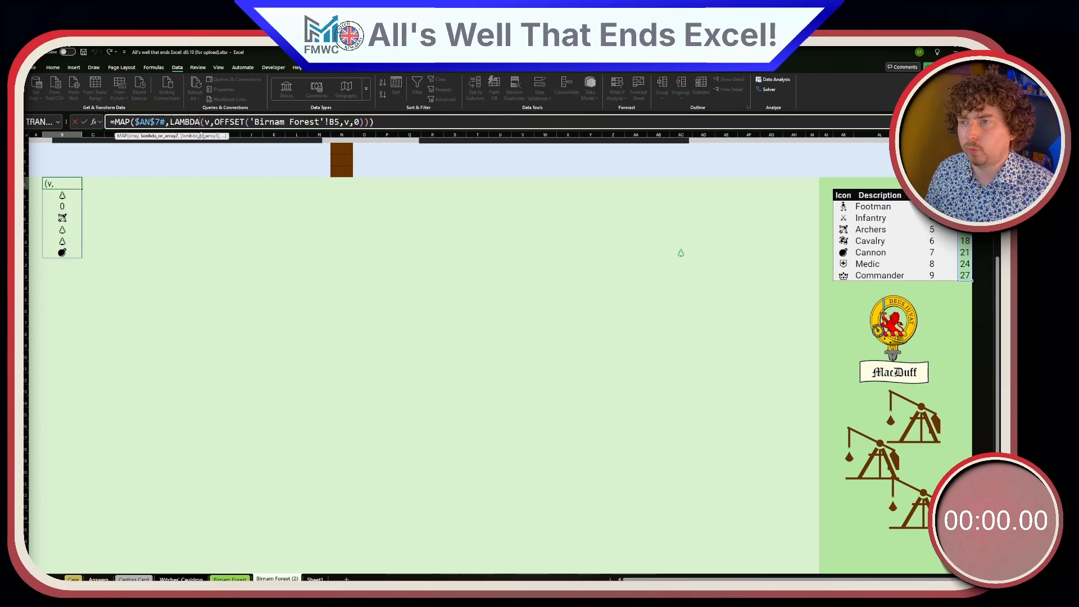
{"action": "key", "text": "Return"}
{"action": "key", "text": "Up"}
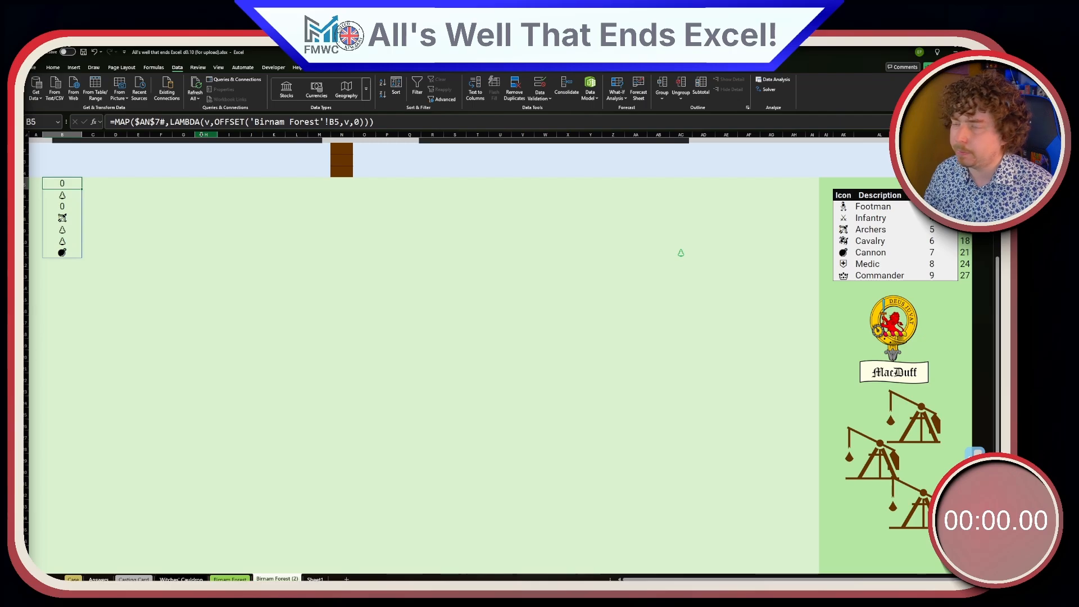
{"action": "left_click", "coordinate": [68, 218]}
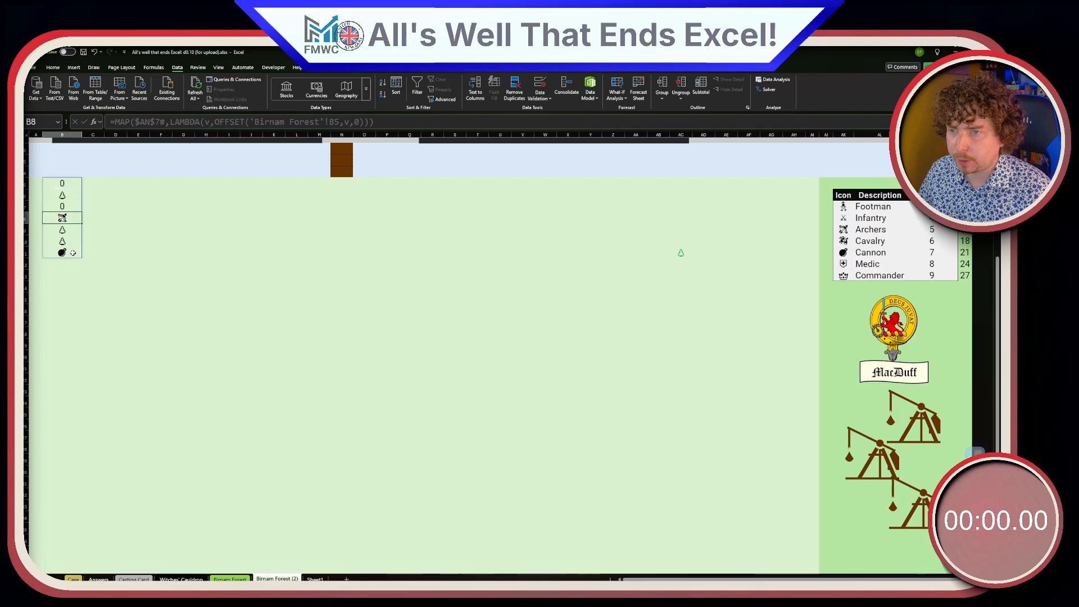
{"action": "left_click", "coordinate": [73, 254], "text": "ctrl"}
- Compare the MAP result in B5 with the icon list by appending =$AK$7:$AK$13 to the formula
{"action": "left_click", "coordinate": [70, 181]}
{"action": "left_click", "coordinate": [408, 121]}
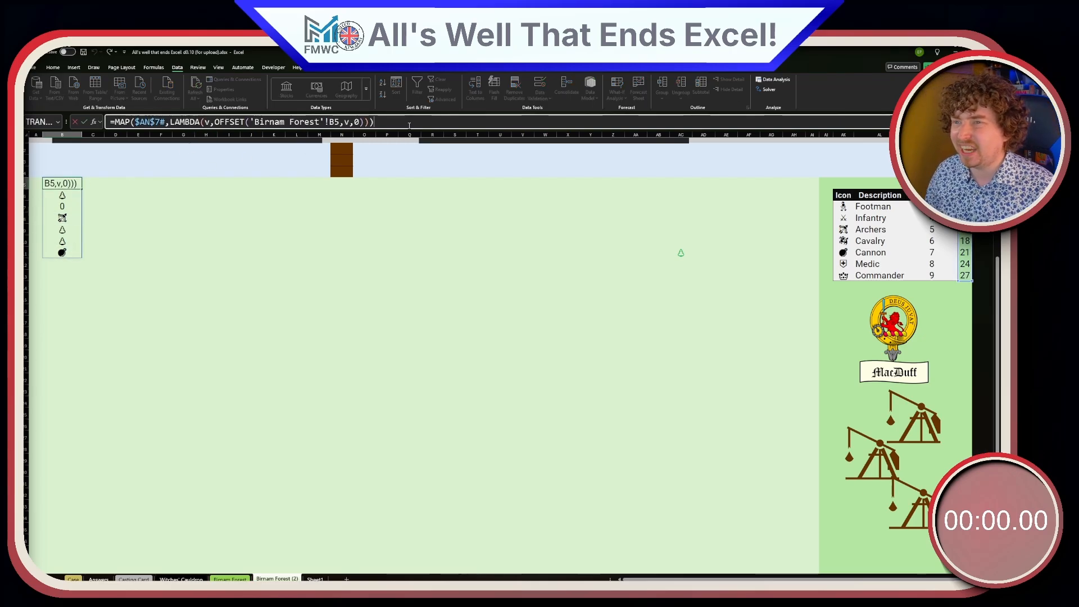
{"action": "type", "text": "="}
{"action": "left_click_drag", "start_coordinate": [845, 206], "coordinate": [846, 275]}
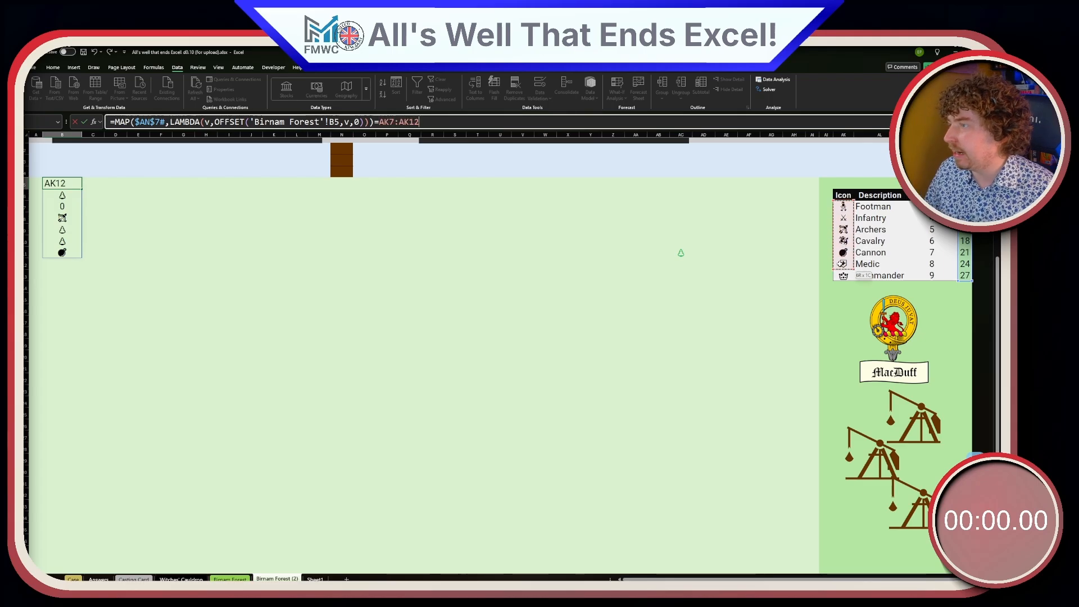
{"action": "key", "text": "F4"}
{"action": "key", "text": "Return"}
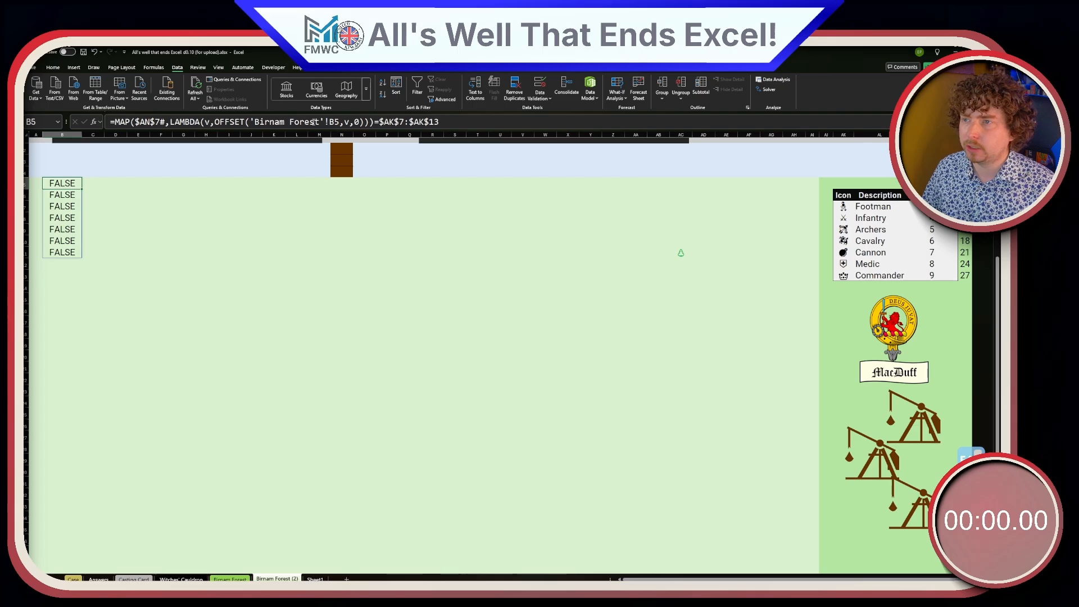
- Copy the comparison formula from B5 into B6
{"action": "key", "text": "ctrl+c"}
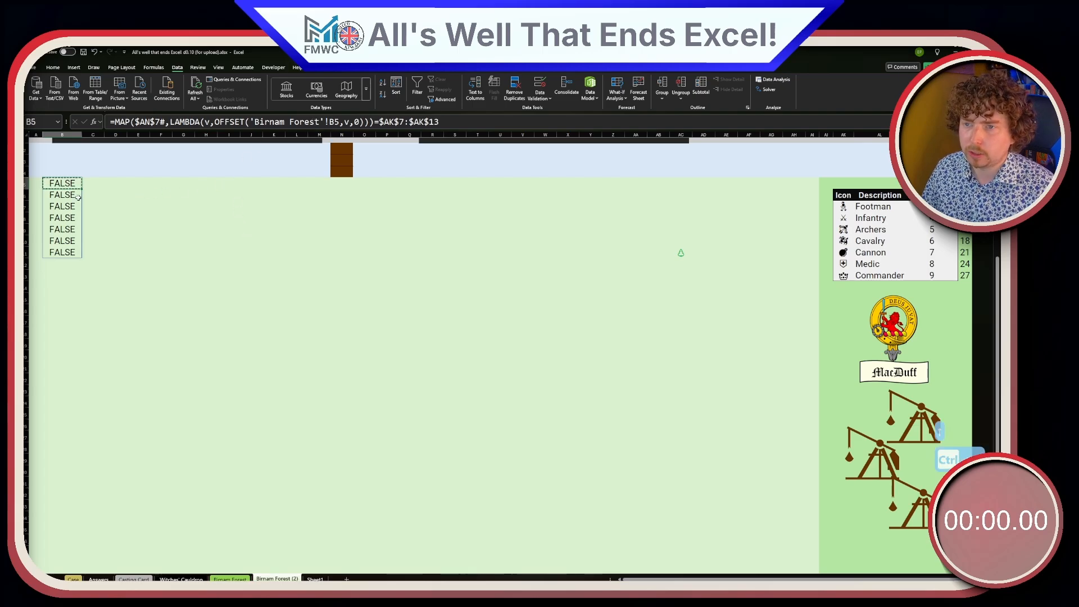
{"action": "left_click", "coordinate": [79, 197]}
{"action": "key", "text": "ctrl+v"}
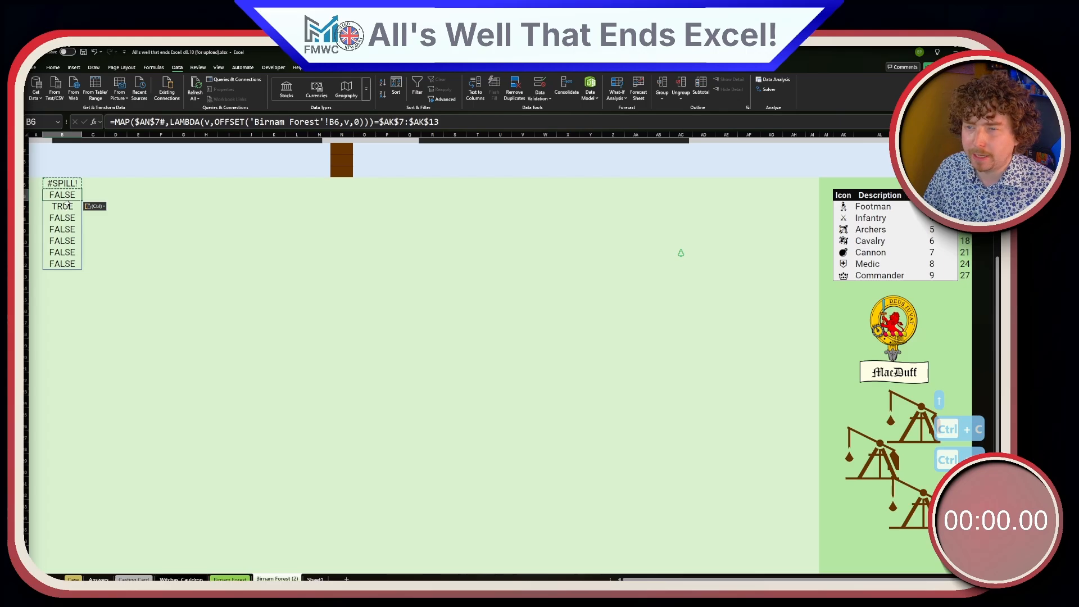
- Check the TRUE in B7 against the original Birnam Forest sheet by counting down column B from B6 to B18
{"action": "left_click", "coordinate": [63, 206]}
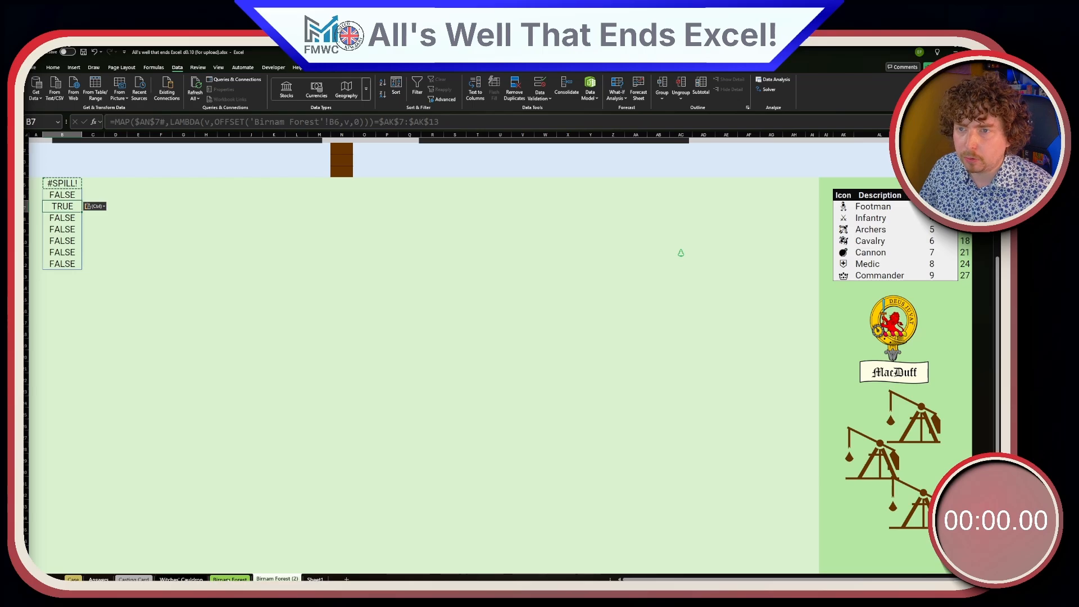
{"action": "left_click", "coordinate": [229, 579]}
{"action": "left_click", "coordinate": [49, 164]}
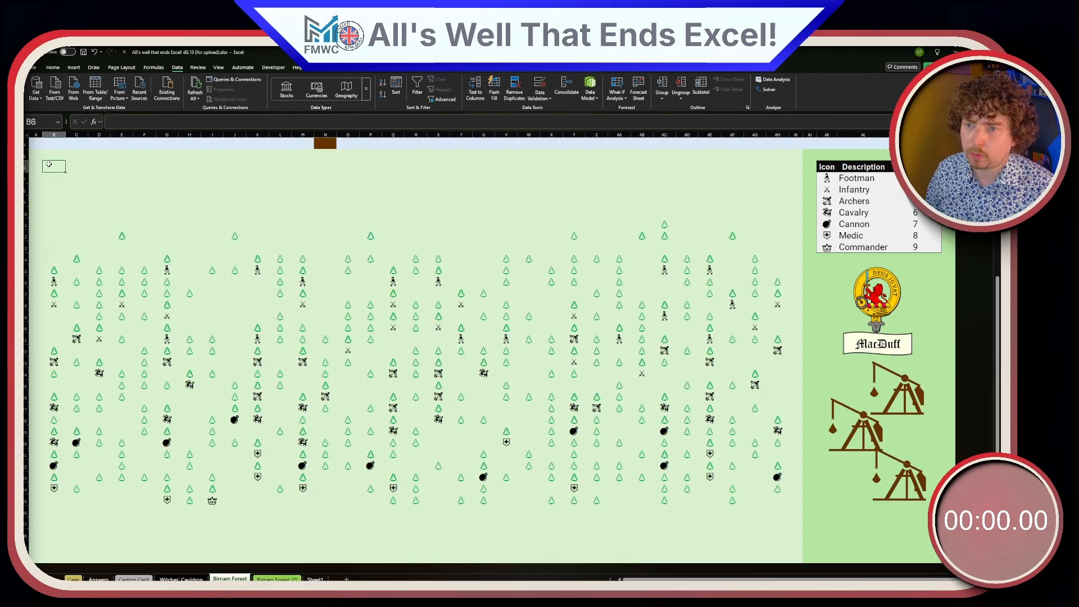
{"action": "key", "text": "Down"}
{"action": "key", "text": "Down"}
{"action": "key", "text": "Down"}
{"action": "key", "text": "Down"}
{"action": "key", "text": "Down"}
{"action": "key", "text": "Down"}
{"action": "key", "text": "Down"}
{"action": "key", "text": "Down"}
{"action": "key", "text": "Down"}
{"action": "key", "text": "Down"}
{"action": "key", "text": "Down"}
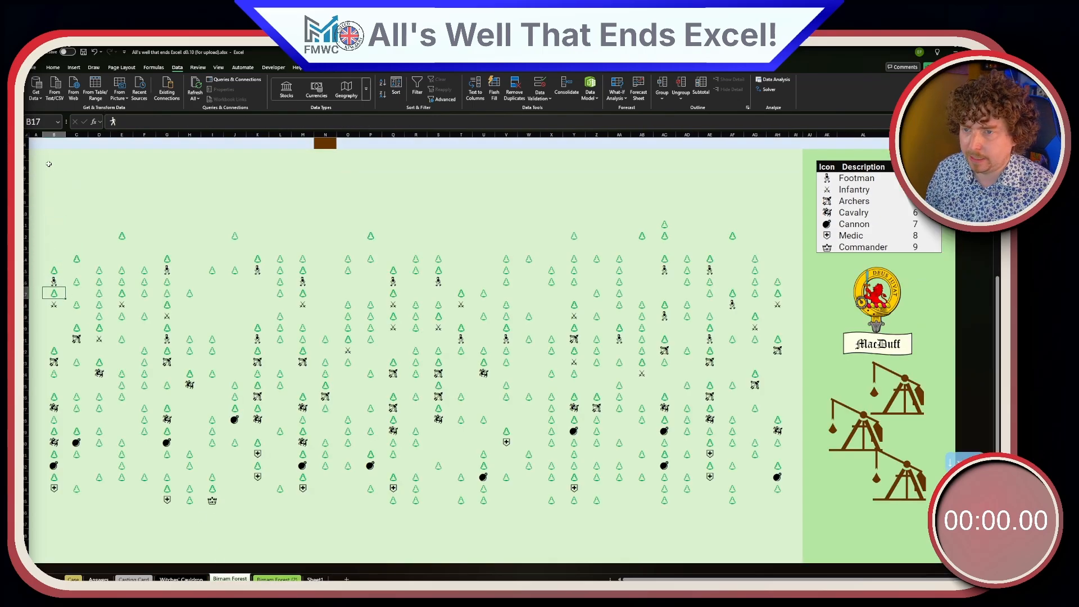
{"action": "key", "text": "Down"}
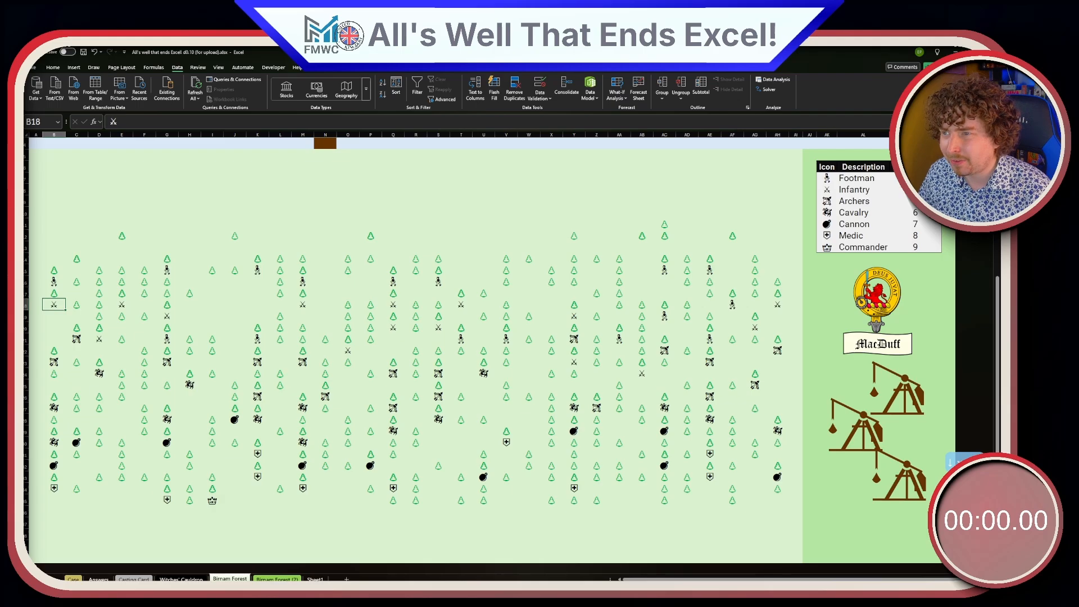
- On the copied sheet, wrap B6's comparison in a filter function that returns icons from $AK$7:$AK$13
{"action": "left_click", "coordinate": [277, 579]}
{"action": "left_click", "coordinate": [229, 345]}
{"action": "left_click", "coordinate": [73, 197]}
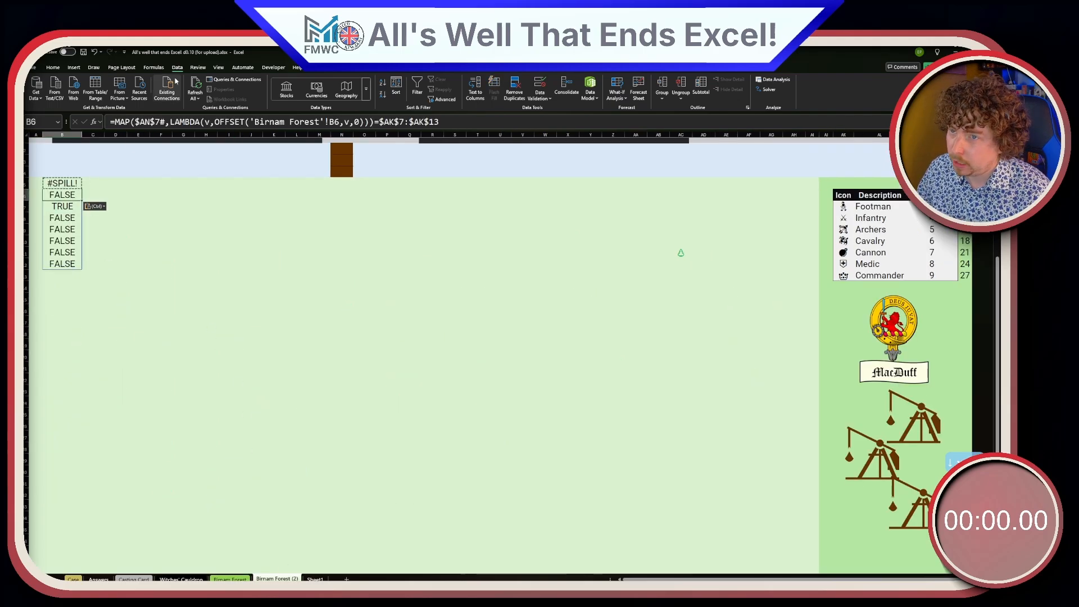
{"action": "key", "text": "F2"}
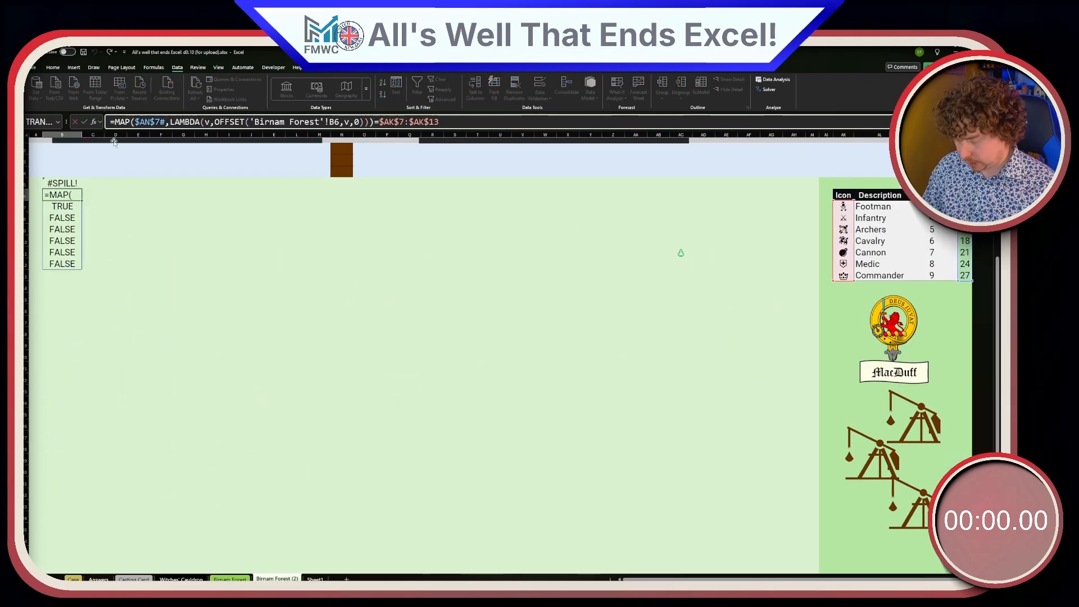
{"action": "key", "text": "Home"}
{"action": "key", "text": "Right"}
{"action": "type", "text": "FIILTER("}
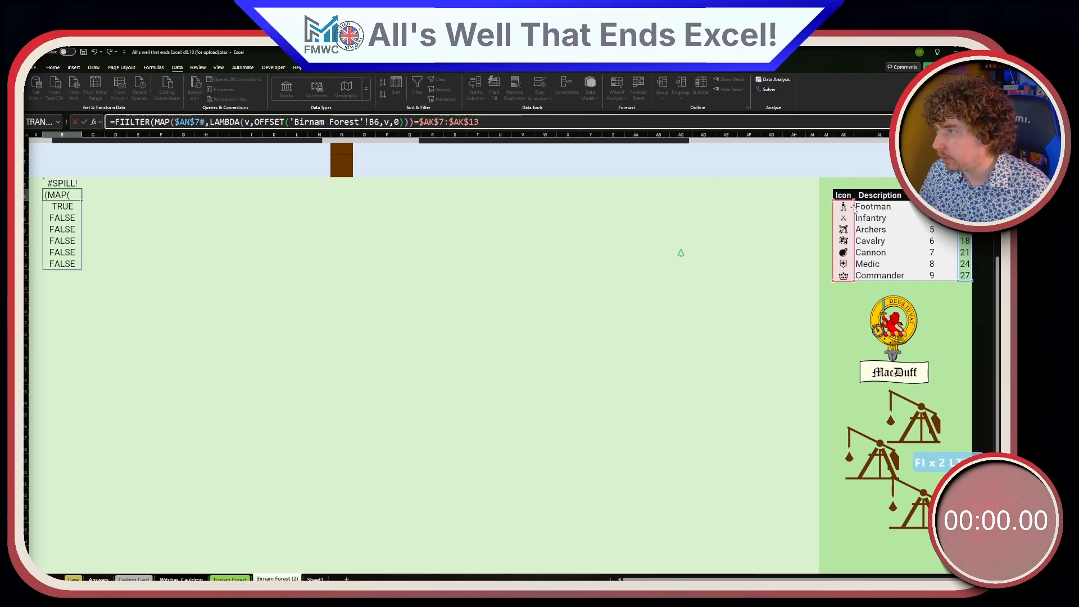
{"action": "left_click_drag", "start_coordinate": [852, 207], "coordinate": [836, 274]}
{"action": "key", "text": "F4"}
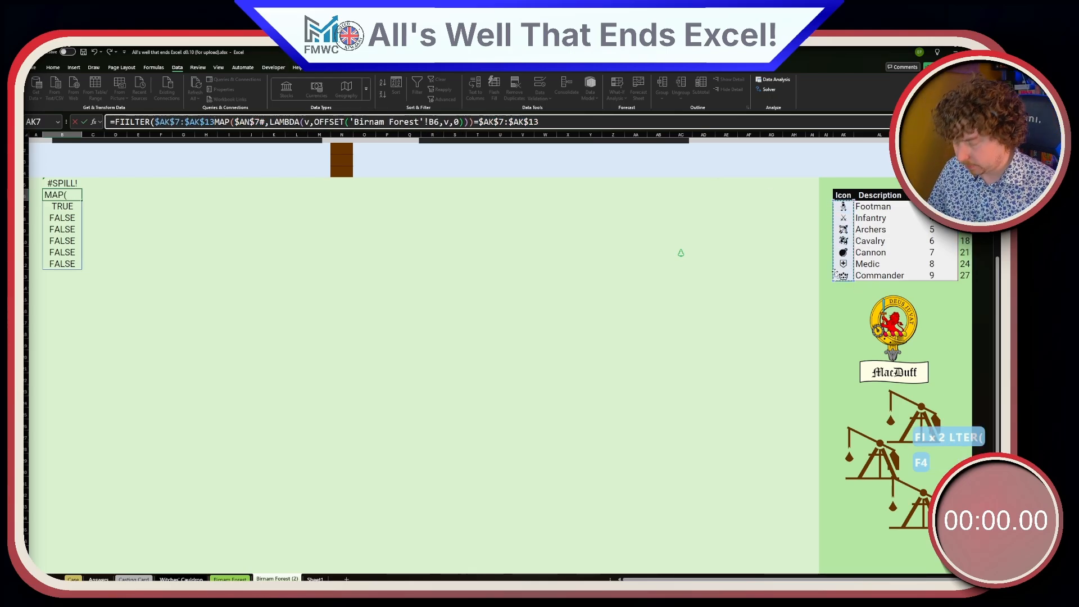
{"action": "type", "text": ","}
{"action": "left_click", "coordinate": [602, 120]}
{"action": "type", "text": ")"}
{"action": "key", "text": "Return"}
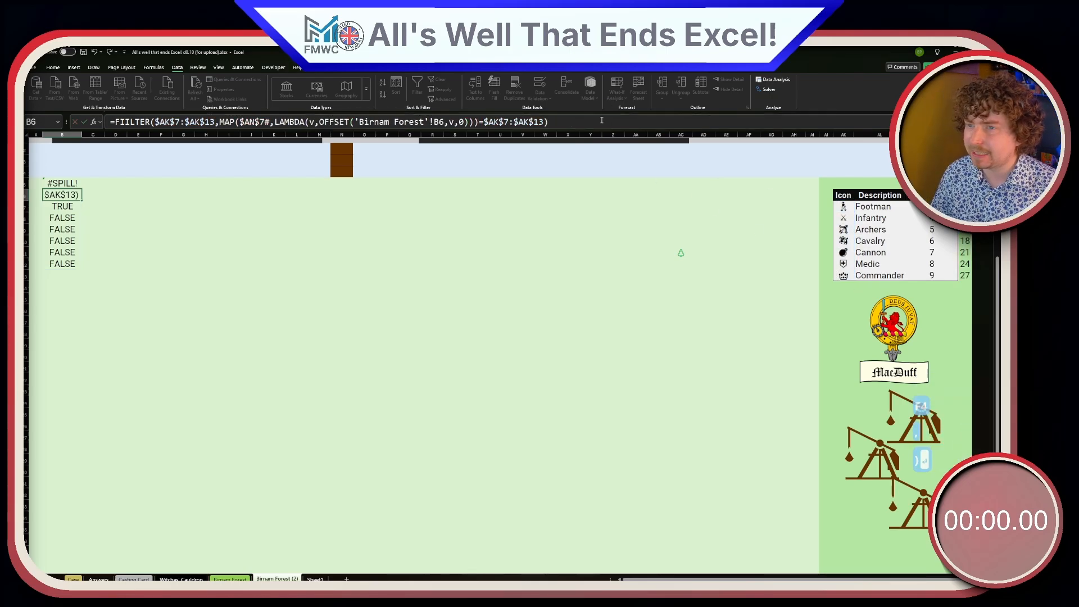
- Correct the misspelt function name in B6 to FILTER
{"action": "left_click", "coordinate": [487, 124]}
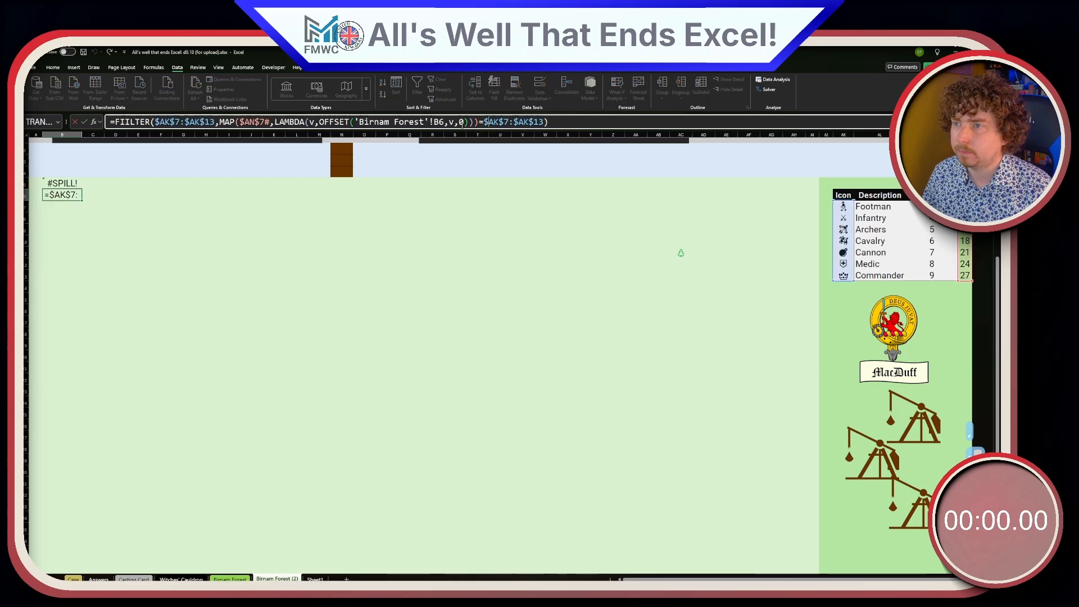
{"action": "left_click", "coordinate": [130, 123]}
{"action": "key", "text": "BackSpace"}
{"action": "key", "text": "Return"}
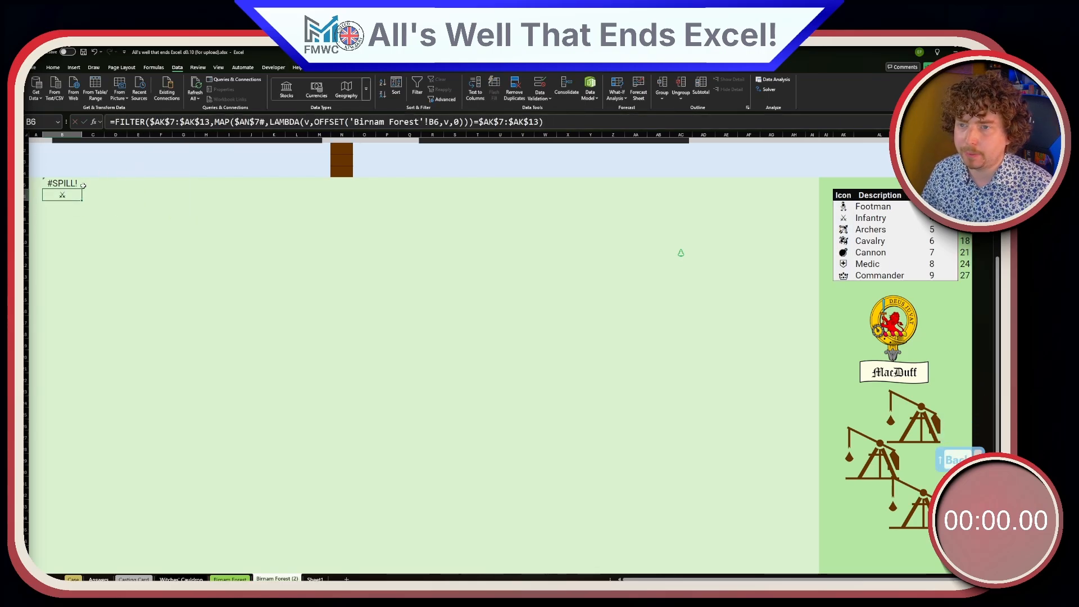
- Fill the FILTER formula from B6 up into B5 and add "" as its result for empty matches
{"action": "left_click_drag", "start_coordinate": [83, 200], "coordinate": [85, 183]}
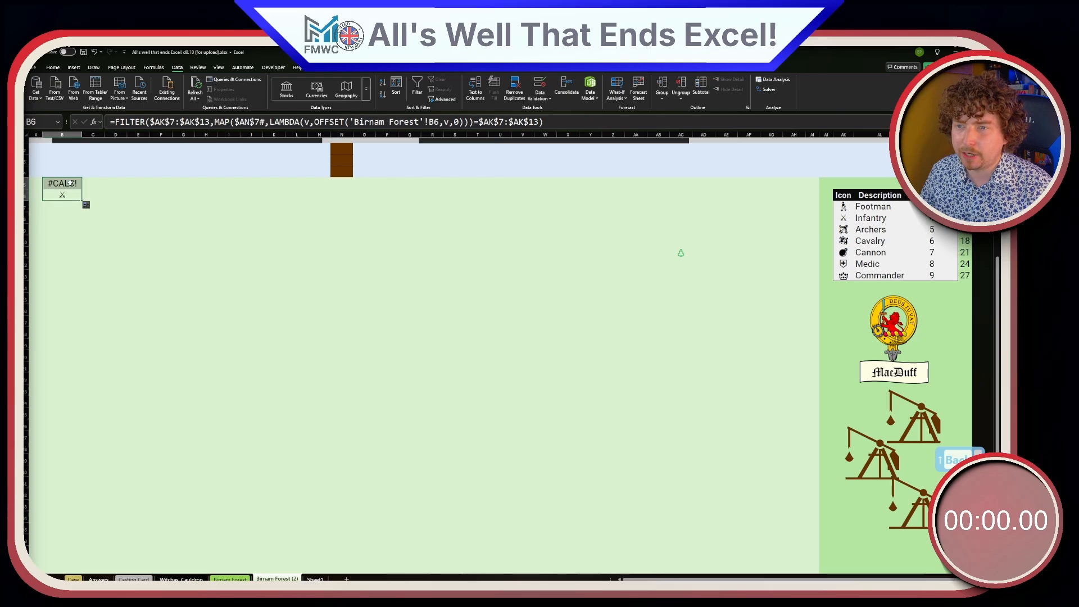
{"action": "left_click", "coordinate": [531, 124]}
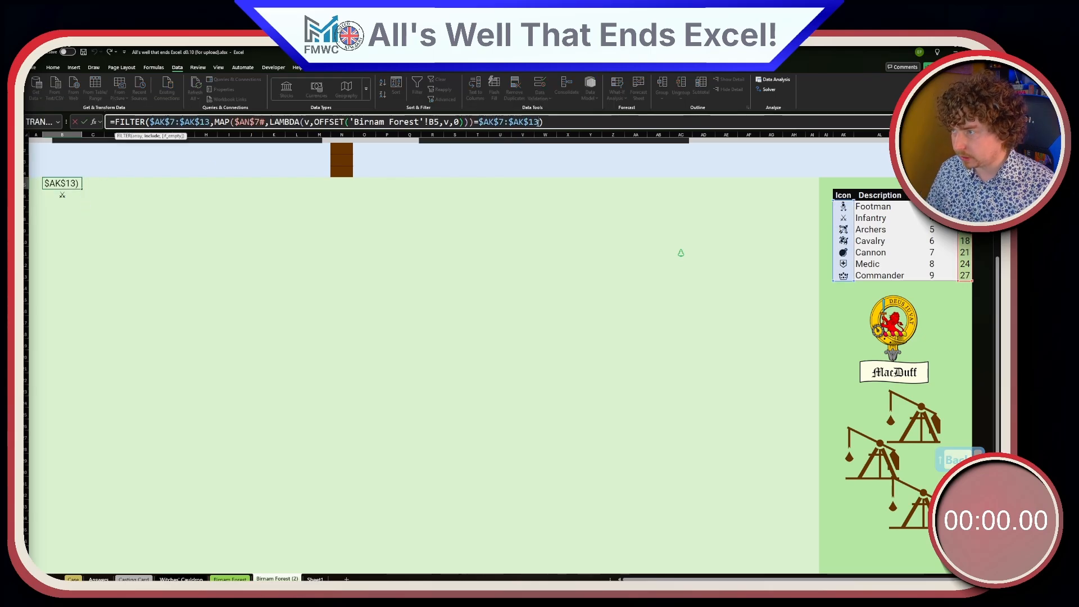
{"action": "type", "text": ",\"\""}
{"action": "key", "text": "ctrl+Return"}
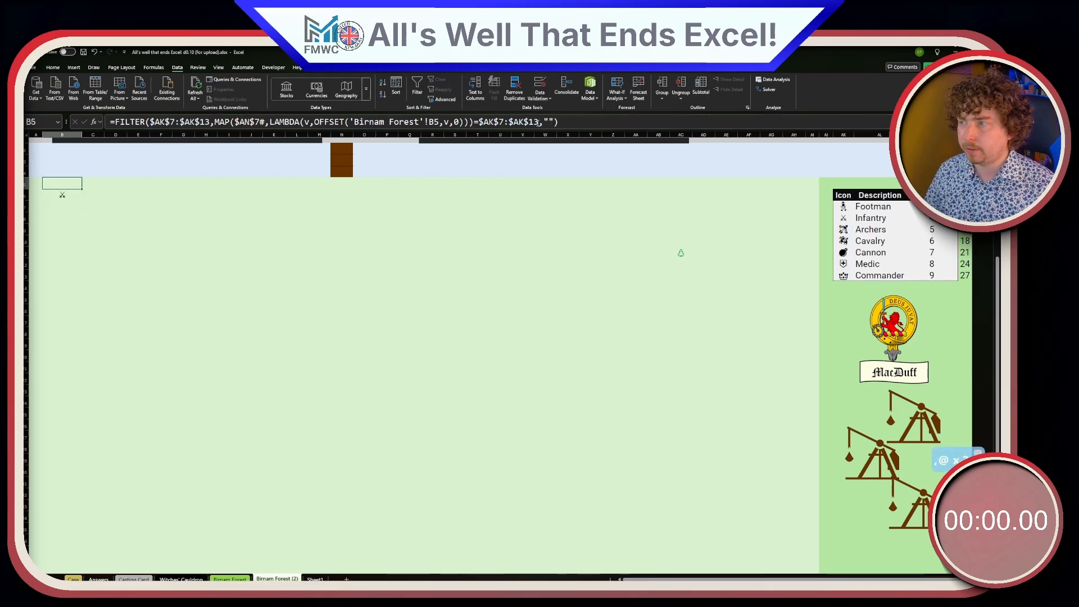
- Delete the stray tree in AC11 and fill B5's FILTER formula down and across the forest grid
{"action": "left_click", "coordinate": [681, 253]}
{"action": "key", "text": "Delete"}
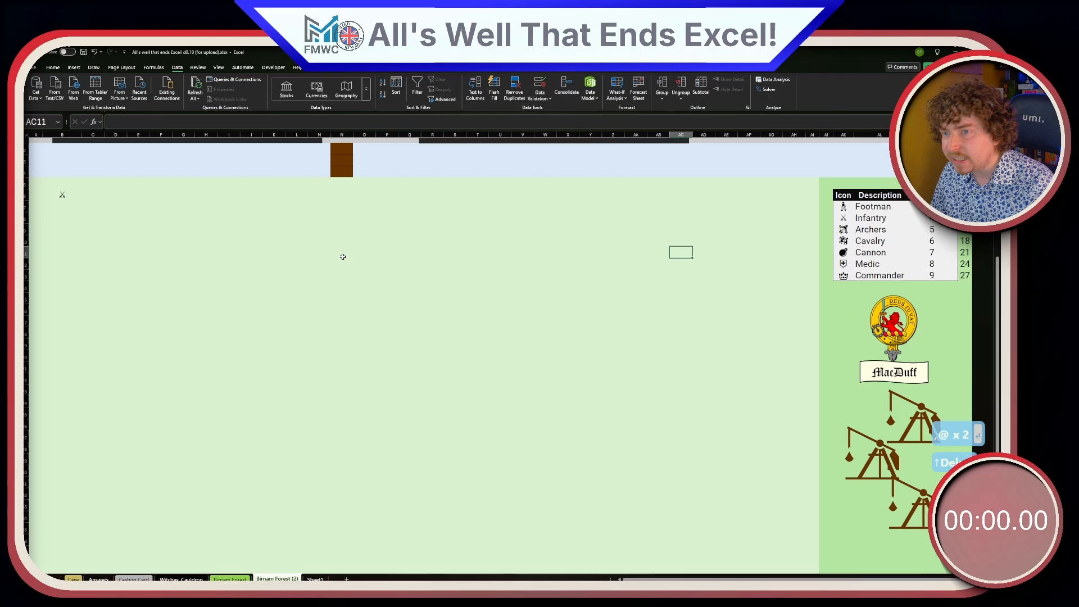
{"action": "left_click", "coordinate": [56, 184]}
{"action": "left_click_drag", "start_coordinate": [80, 192], "coordinate": [776, 374]}
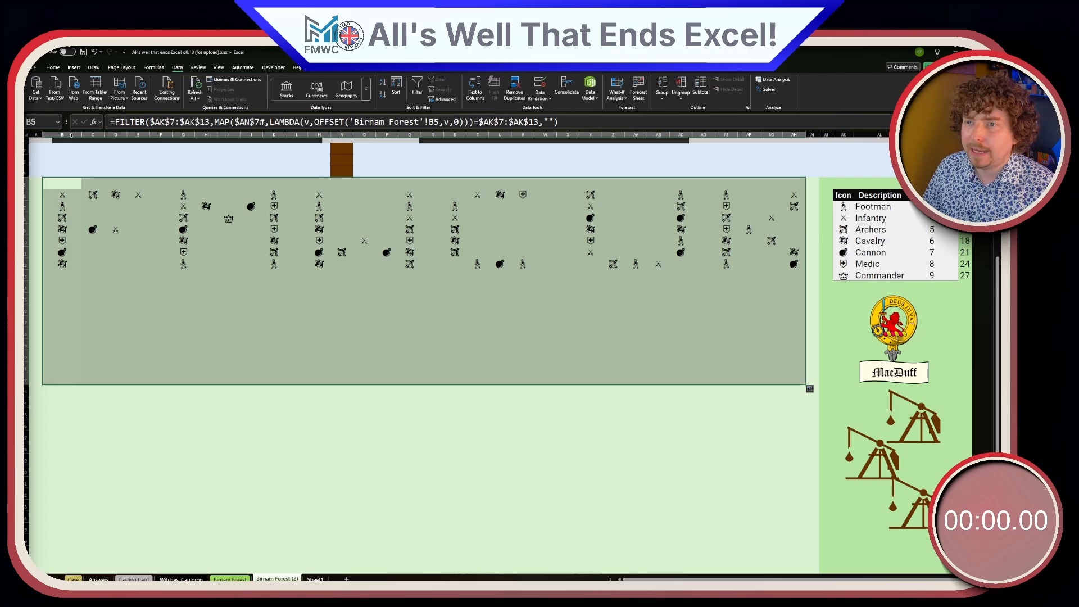
- Narrow all the forest grid columns together to make the icon pattern more compact
{"action": "scroll", "coordinate": [774, 350], "scroll_direction": "up", "scroll_amount": 5}
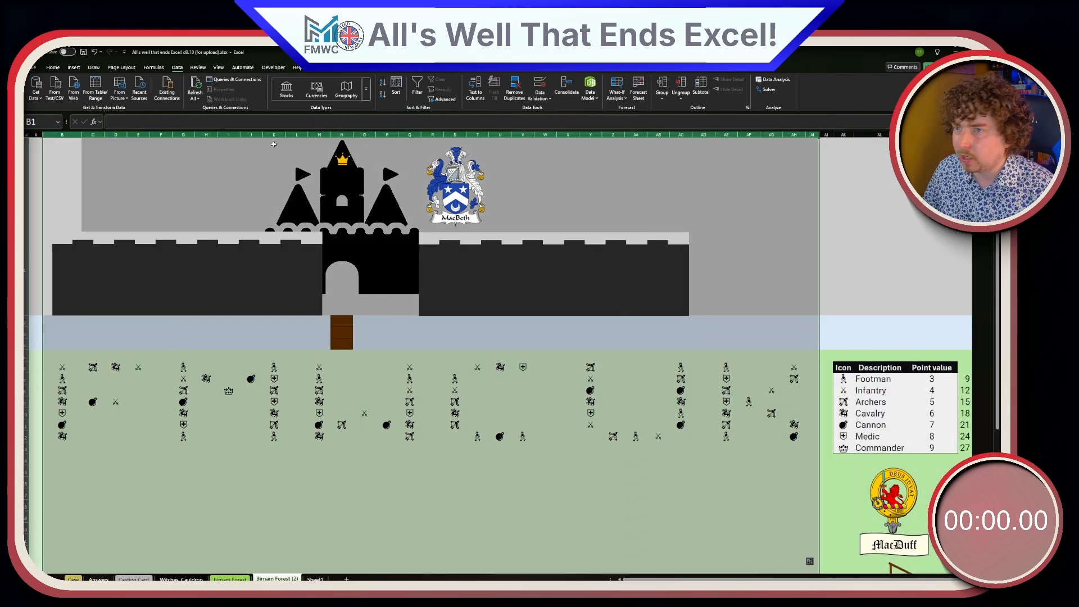
{"action": "left_click_drag", "start_coordinate": [82, 136], "coordinate": [57, 140]}
{"action": "left_click", "coordinate": [242, 478]}
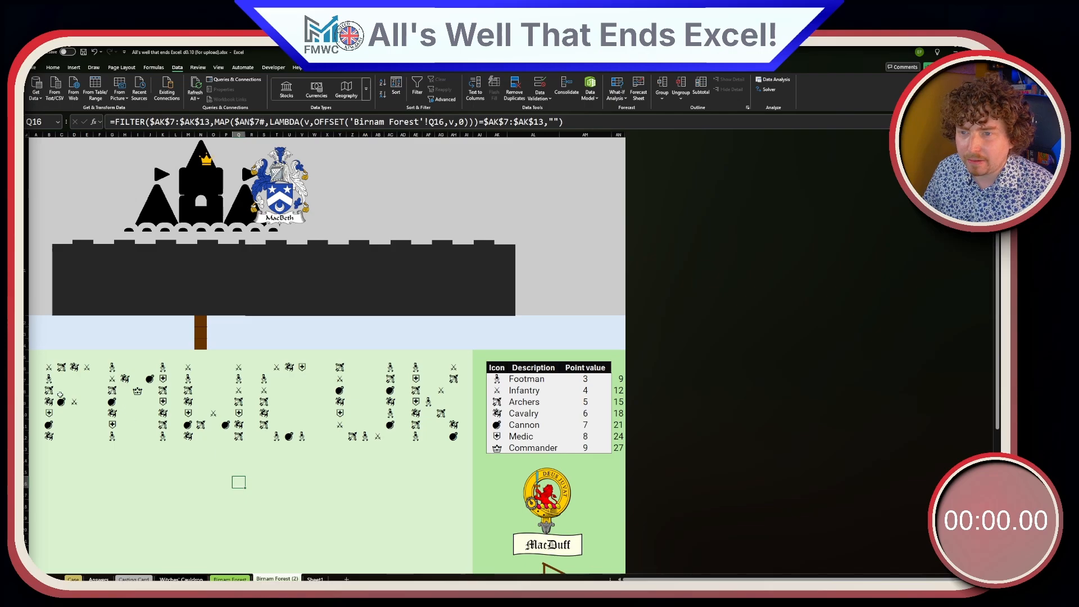
- Read the message formed by the soldier icons in the grid's upper rows, starting from B6
{"action": "left_click_drag", "start_coordinate": [49, 369], "coordinate": [460, 437]}
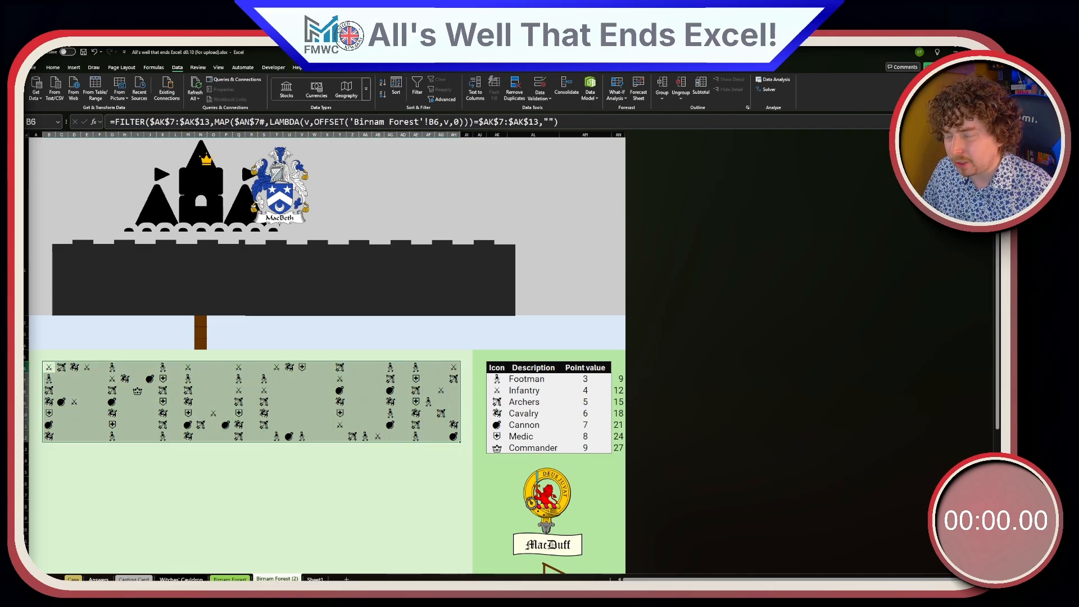
{"action": "left_click", "coordinate": [216, 430]}
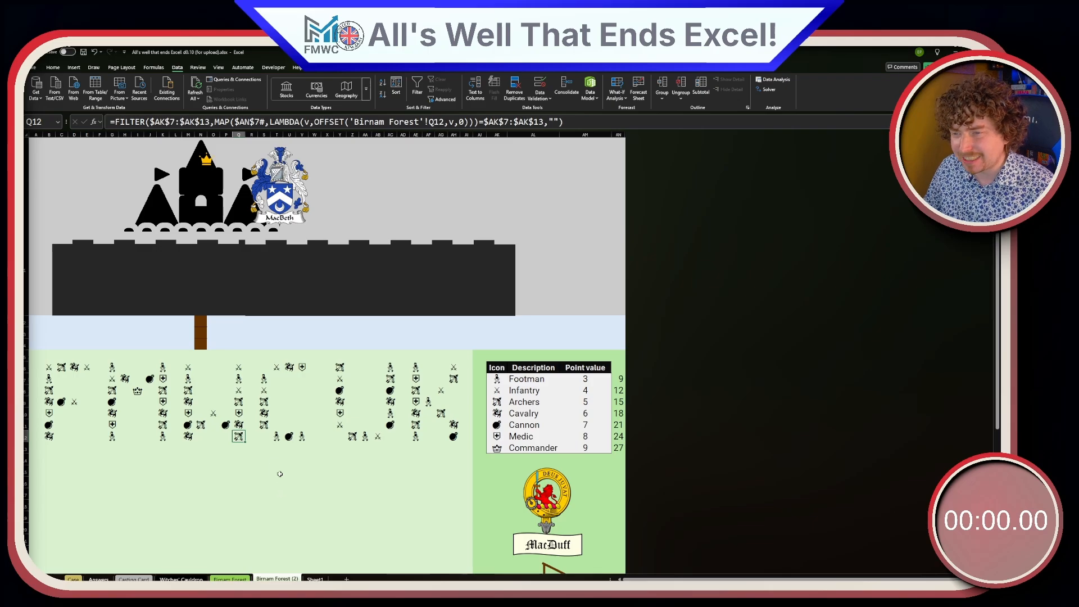
{"action": "left_click", "coordinate": [276, 471]}
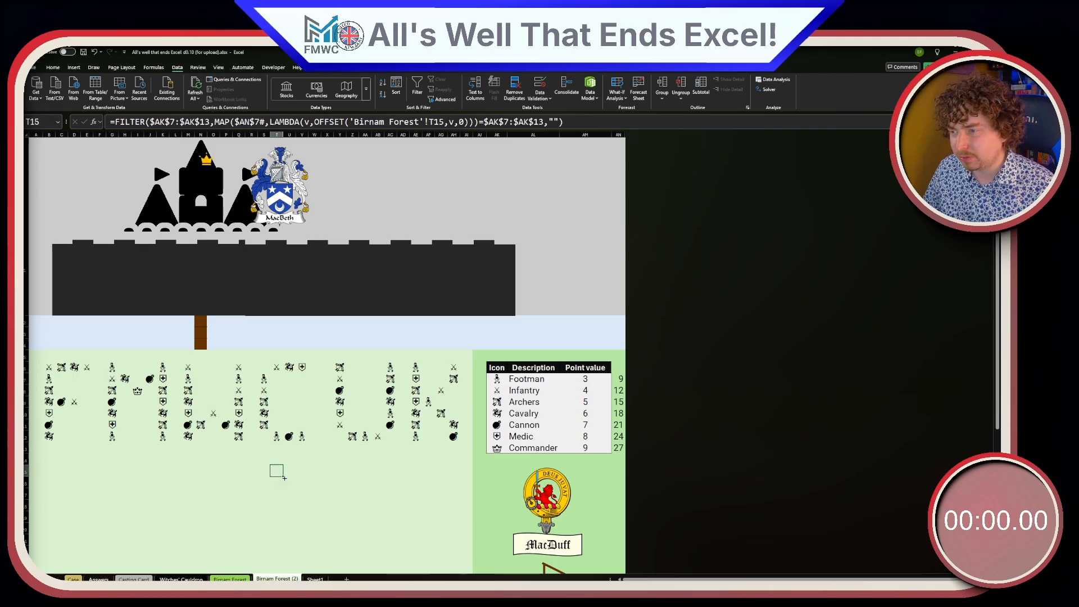
{"action": "left_click", "coordinate": [341, 460]}
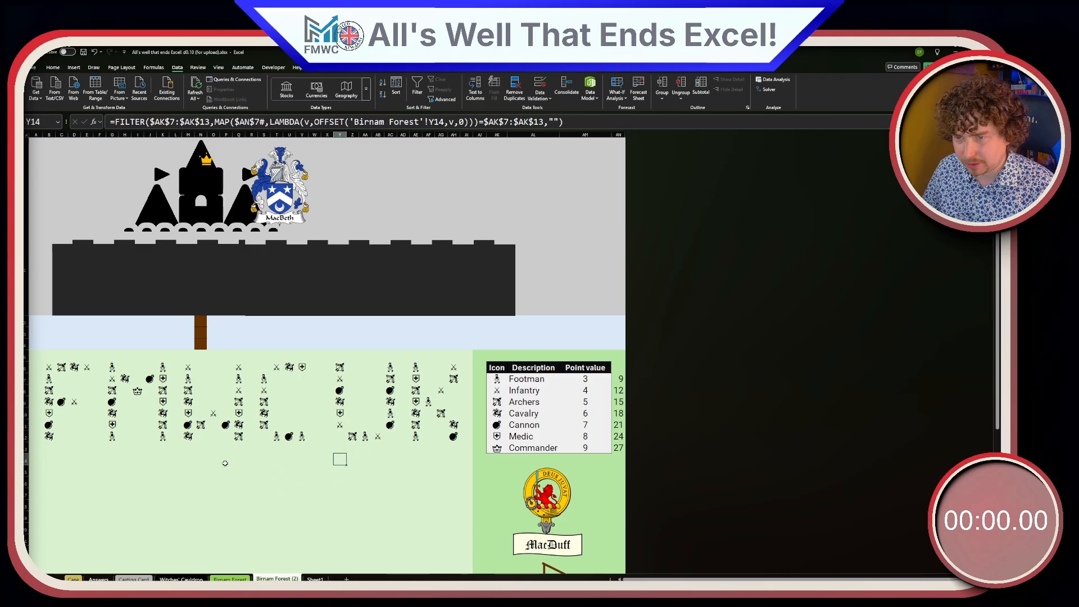